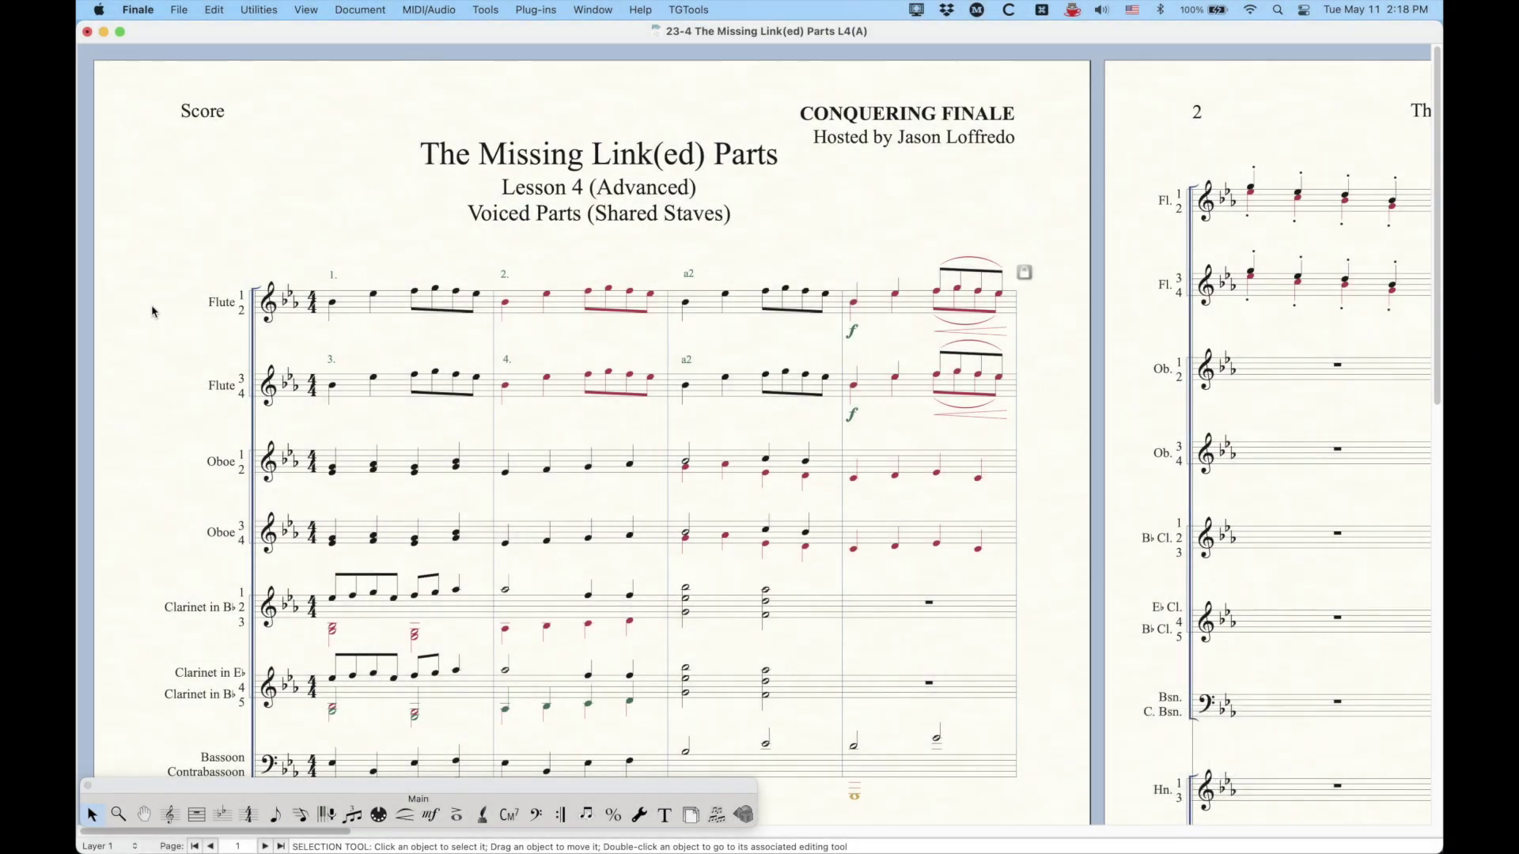
- Examine the shared wind and brass staves on the score's first page, including Flute 1 2 and Horn in F 5 6 7 8
left_click(153, 309)
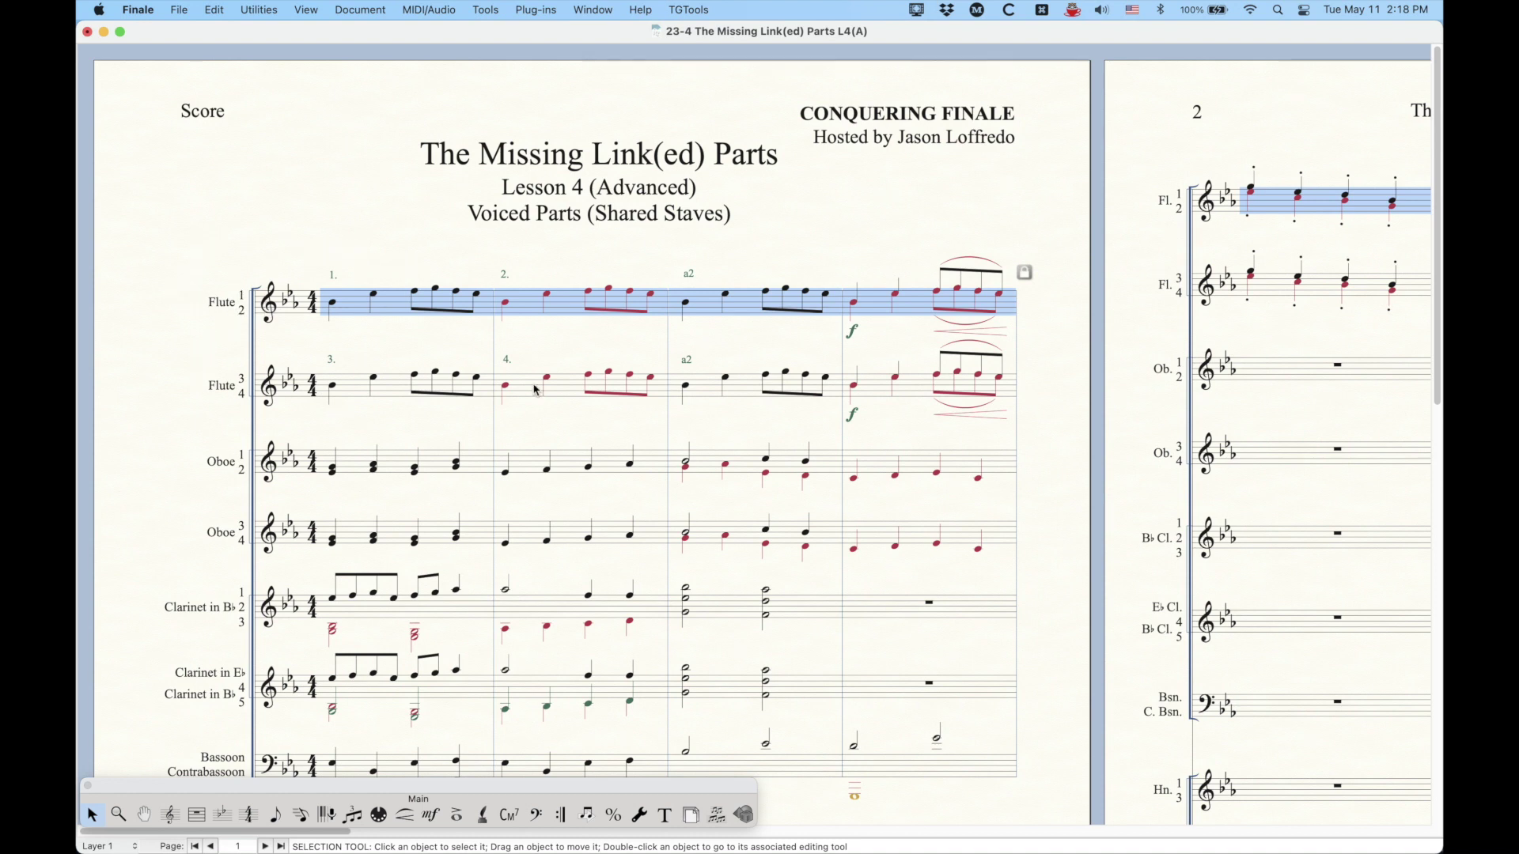
scroll(379, 395, "down", 5)
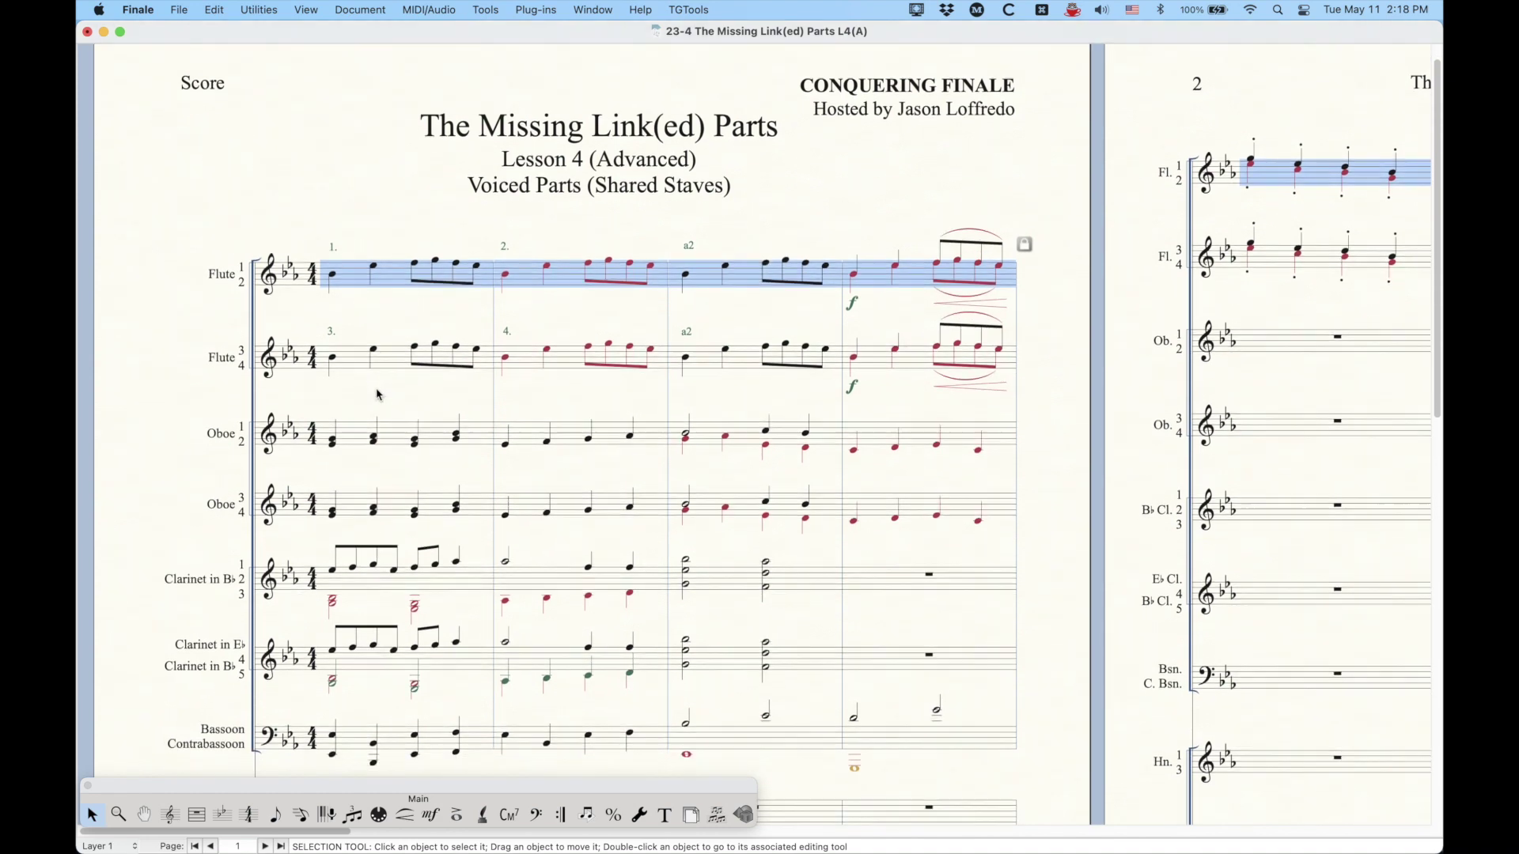
scroll(375, 391, "down", 15)
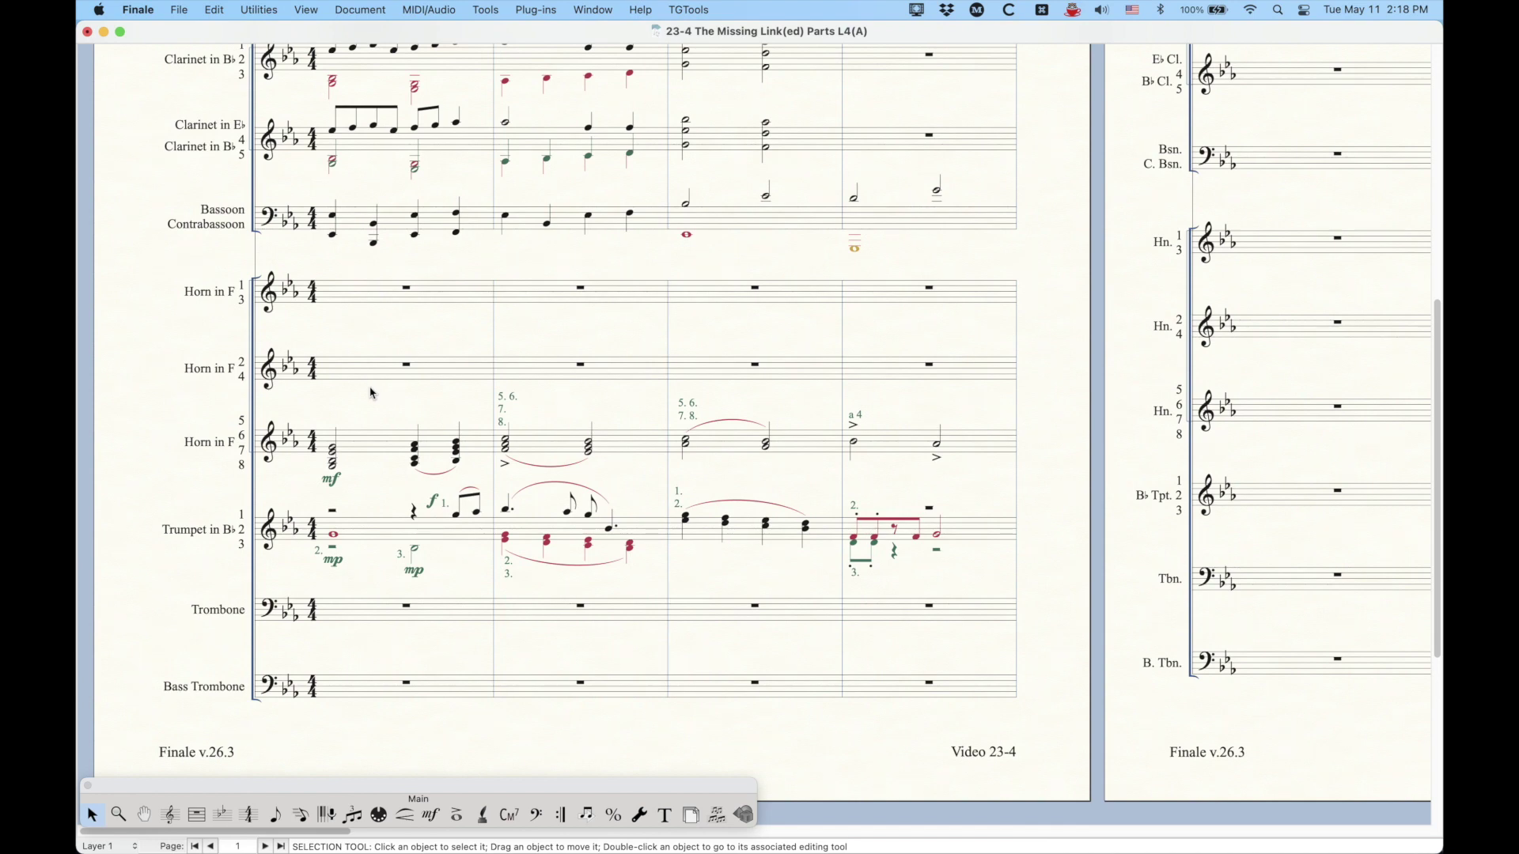
left_click(155, 445)
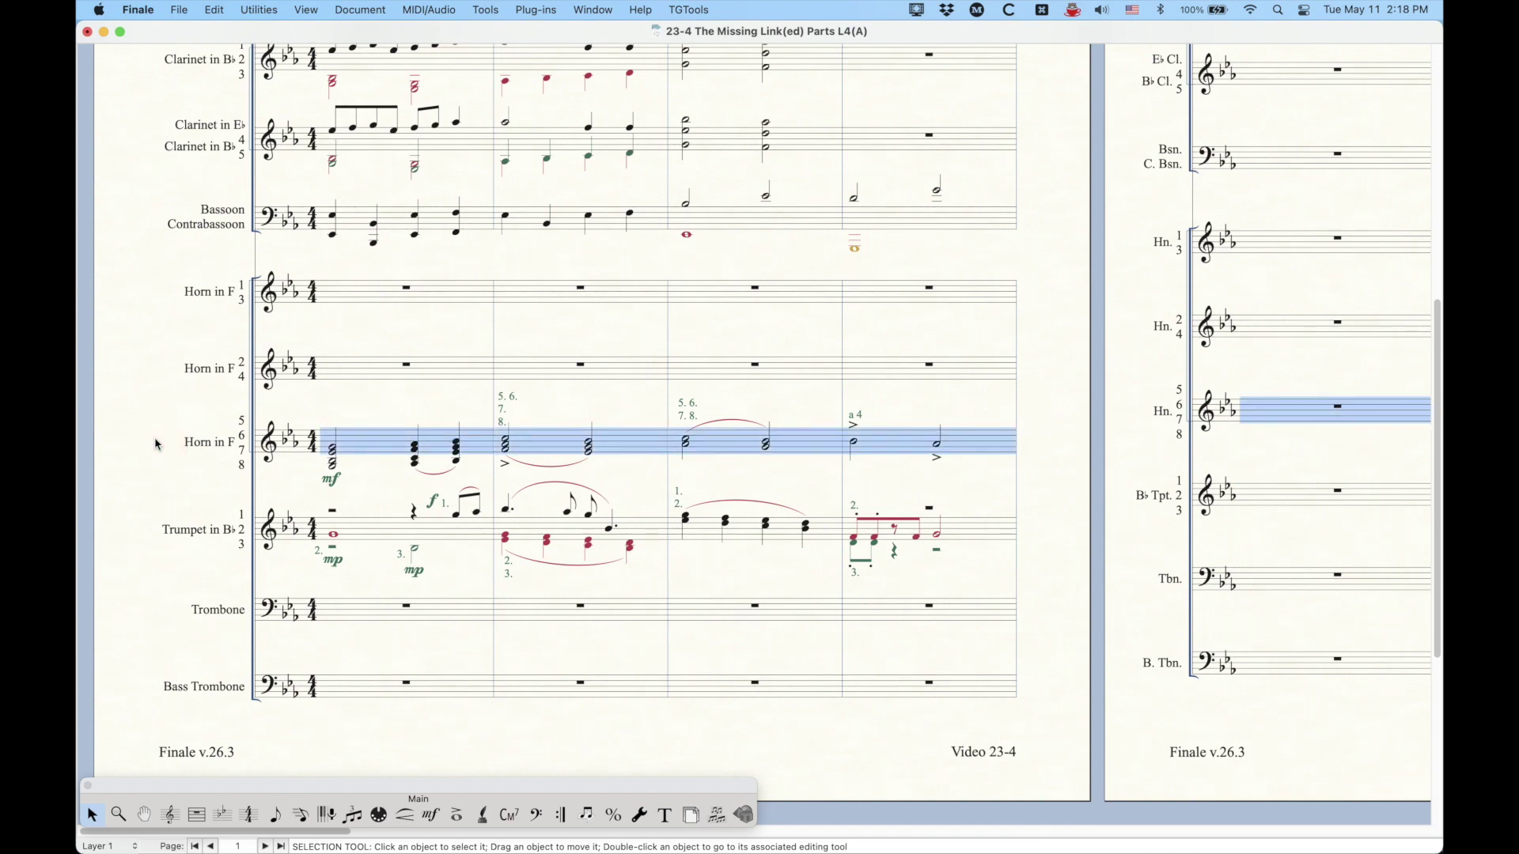
scroll(327, 472, "up", 6)
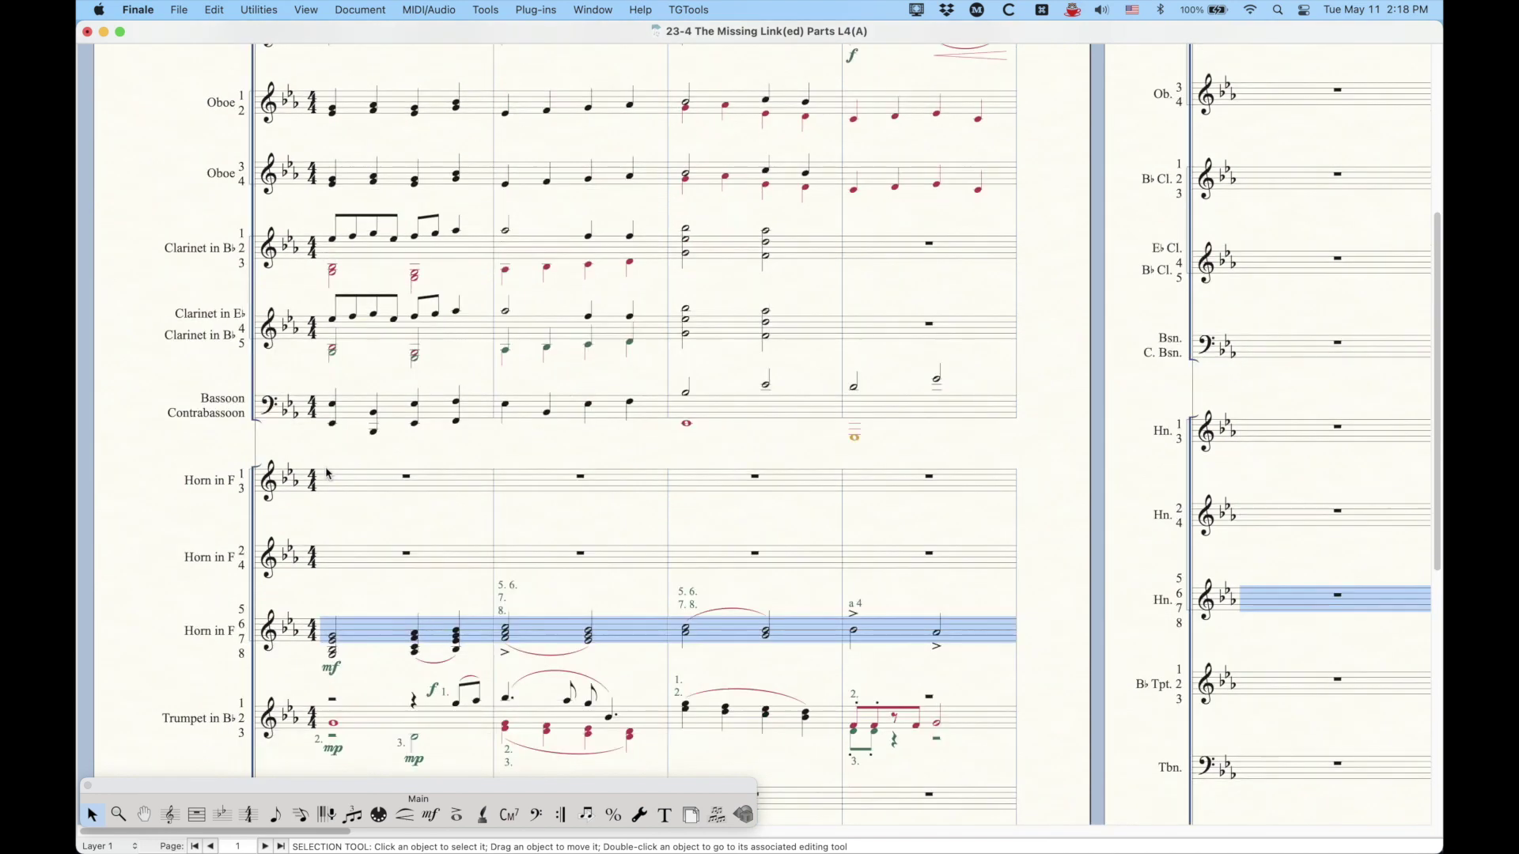
scroll(328, 472, "up", 10)
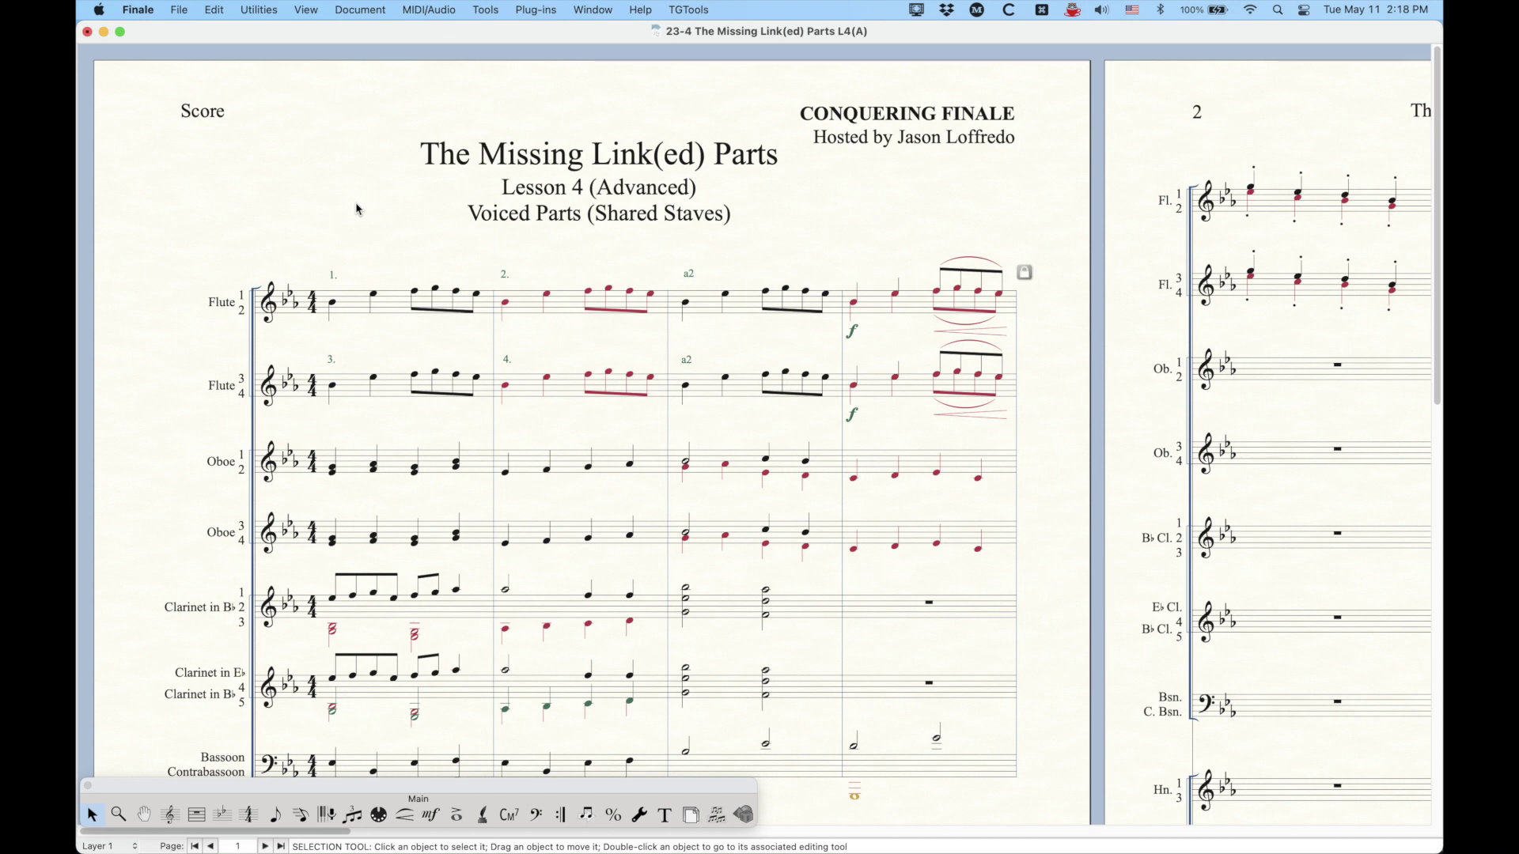
- Open the linked parts manager and check which staves are assigned to the Flute 3 and Flute 4 parts
left_click(361, 9)
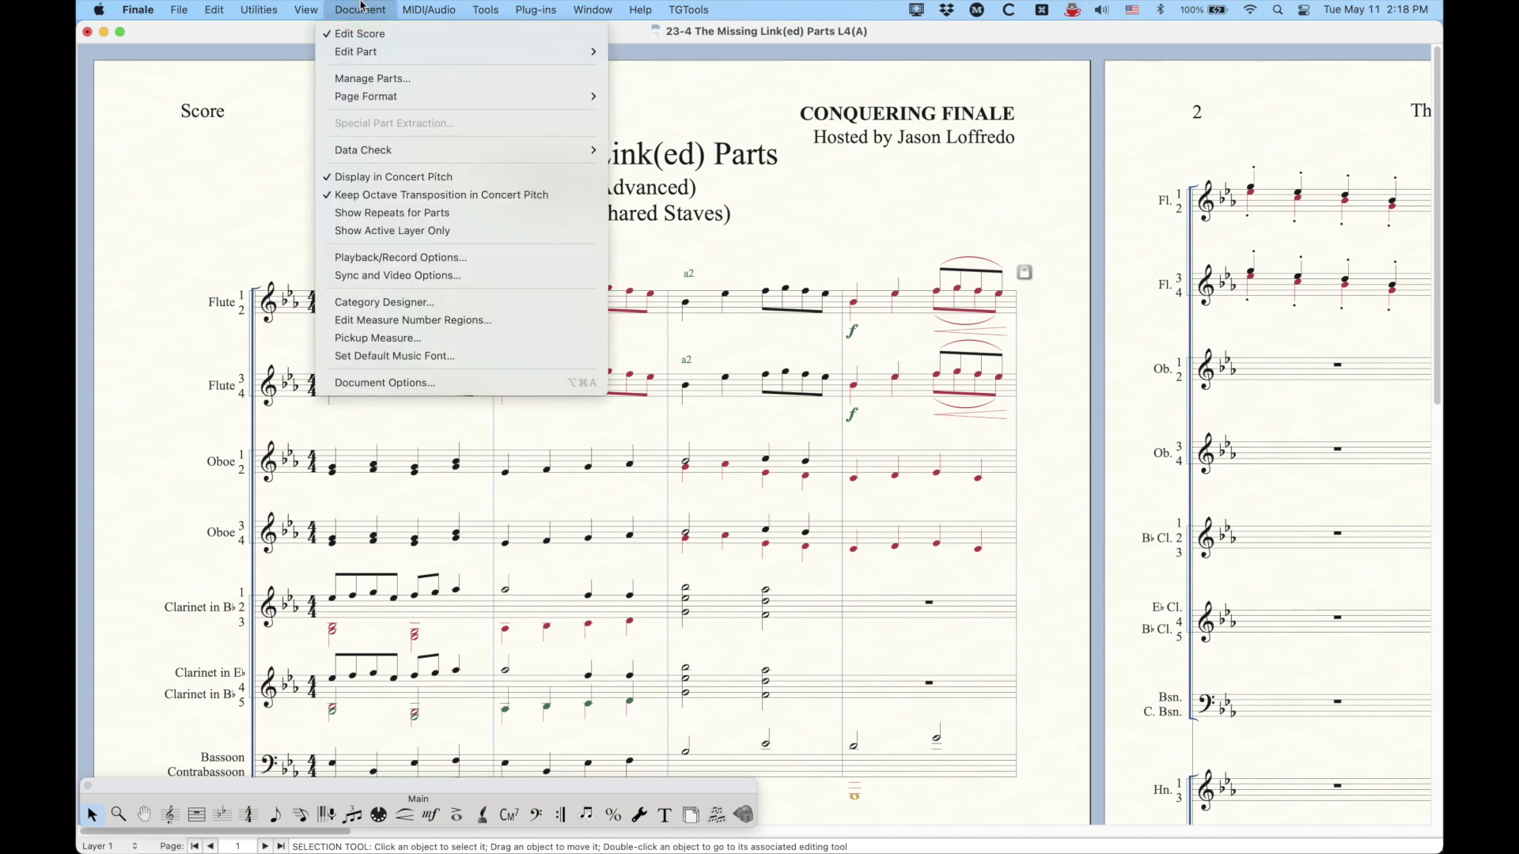
left_click(381, 82)
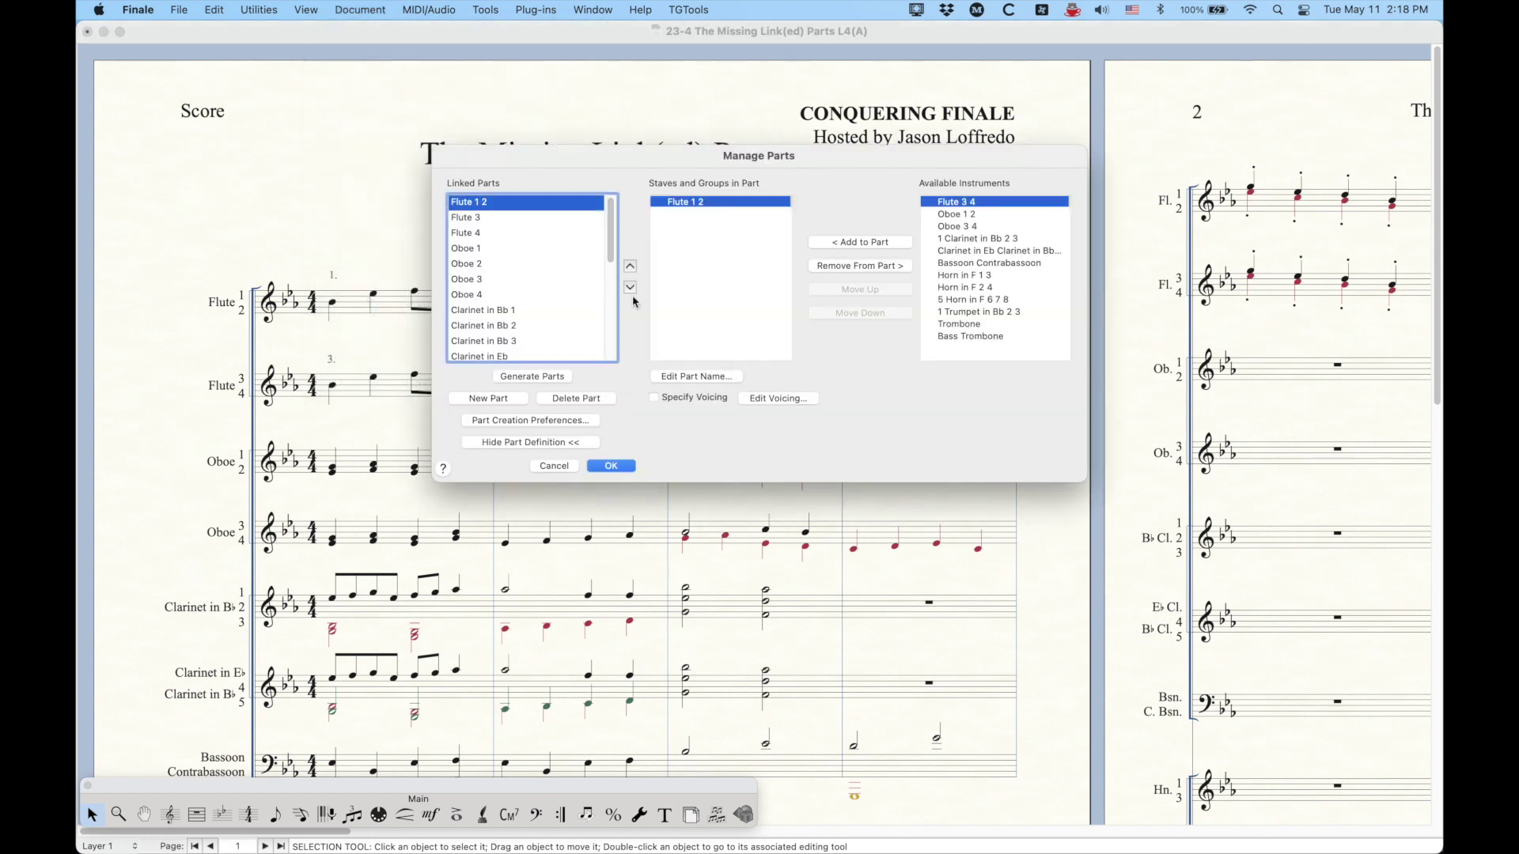
left_click_drag(696, 161, 714, 127)
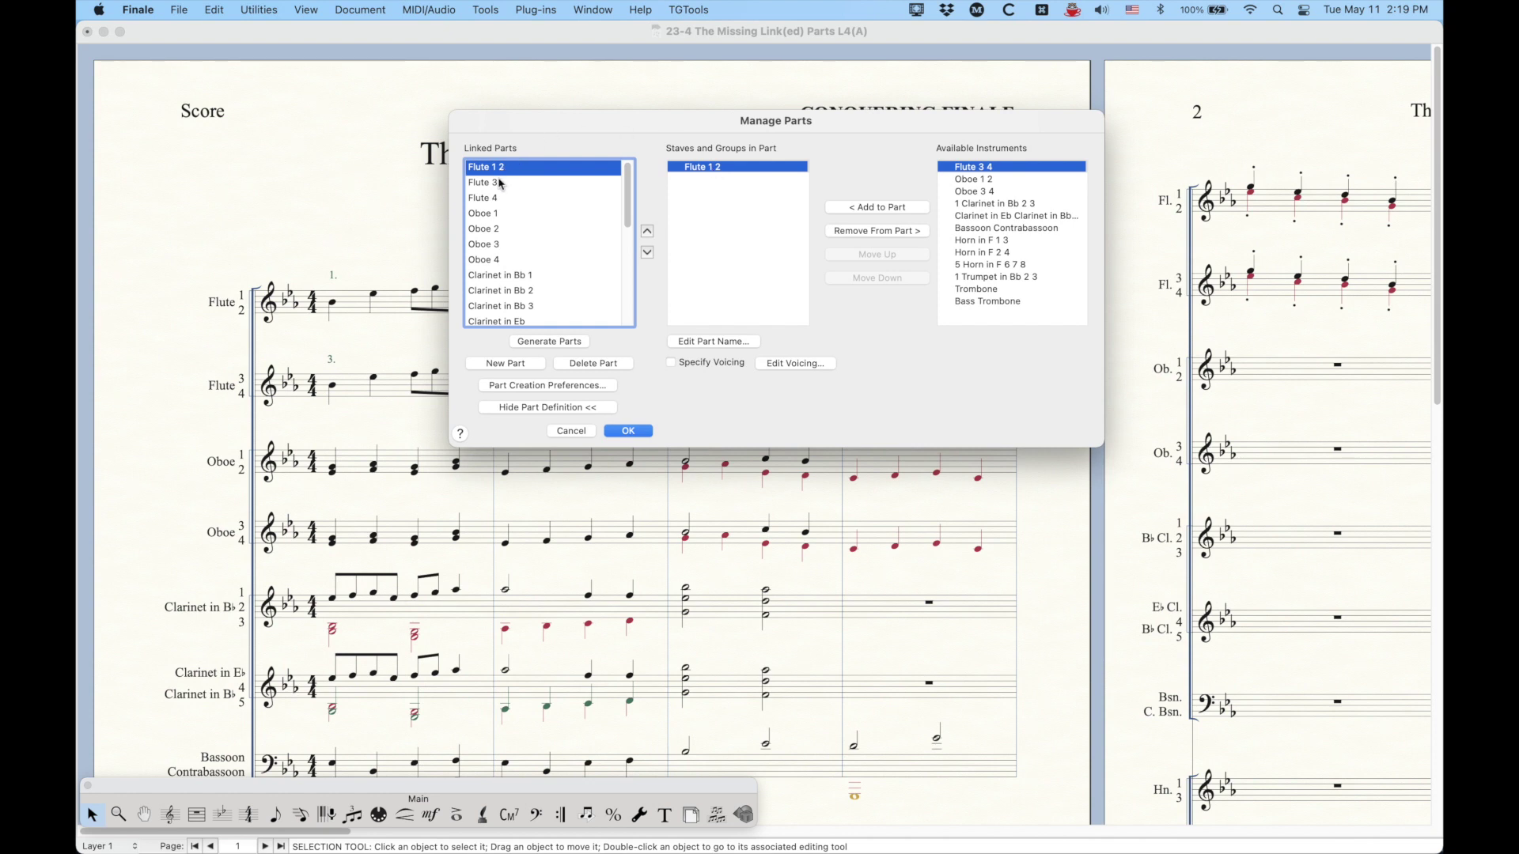
scroll(498, 186, "down", 5)
scroll(497, 180, "up", 5)
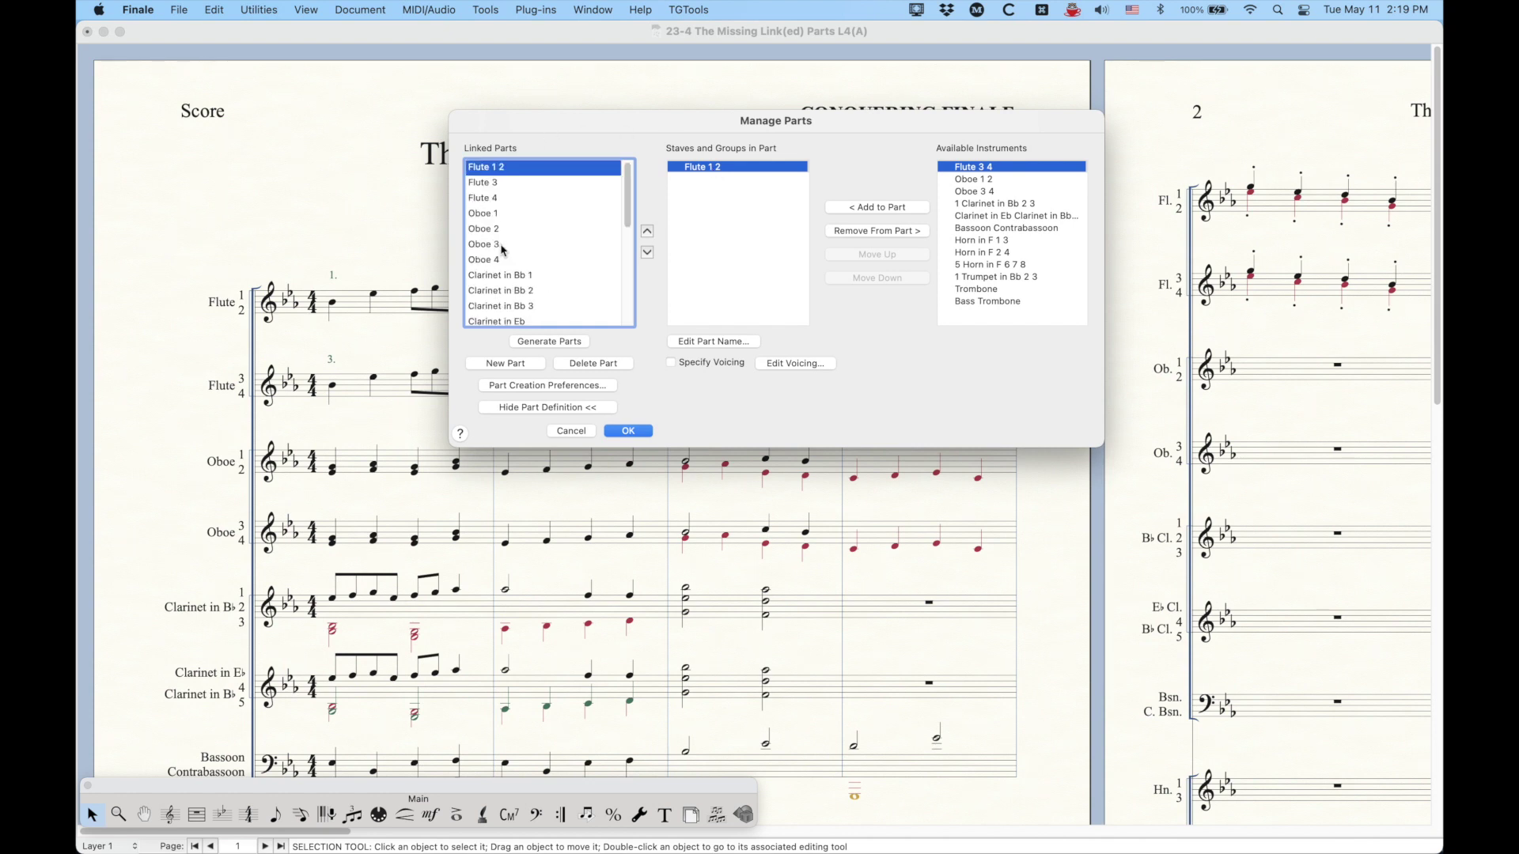
left_click(496, 183)
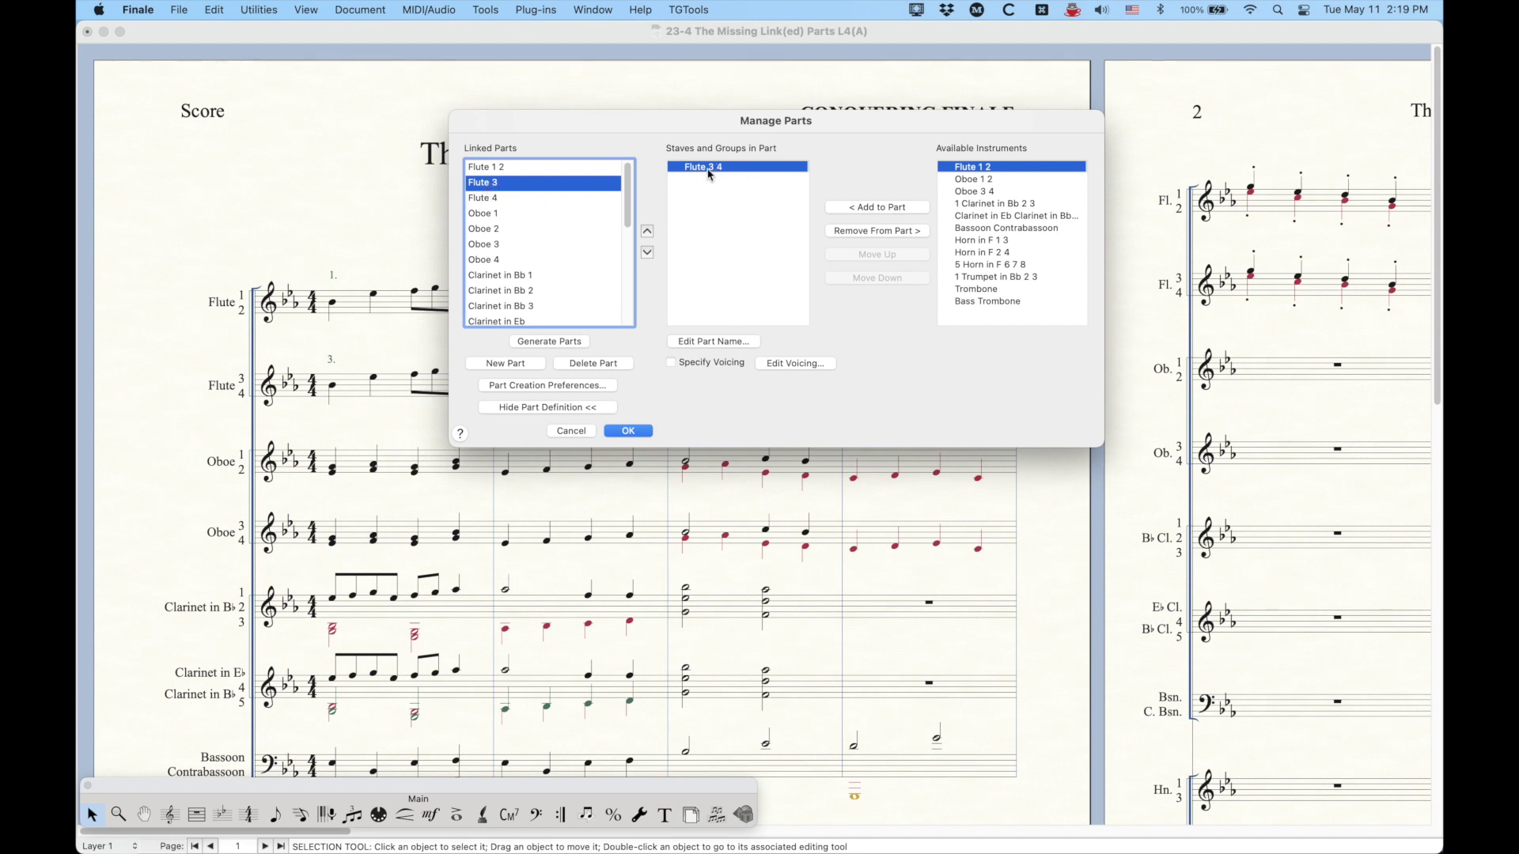
left_click(498, 199)
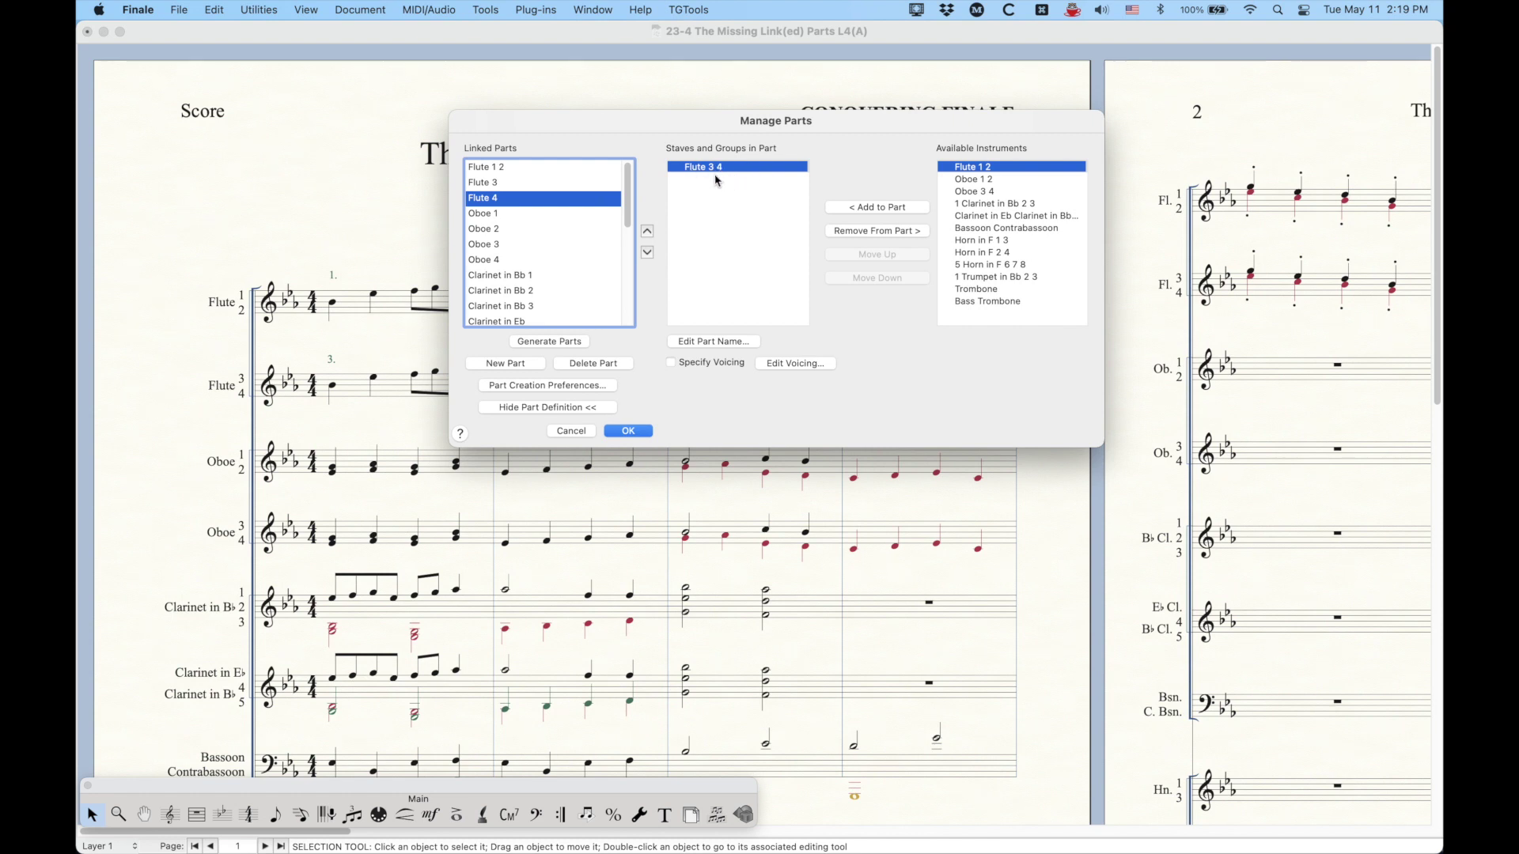
left_click(486, 184)
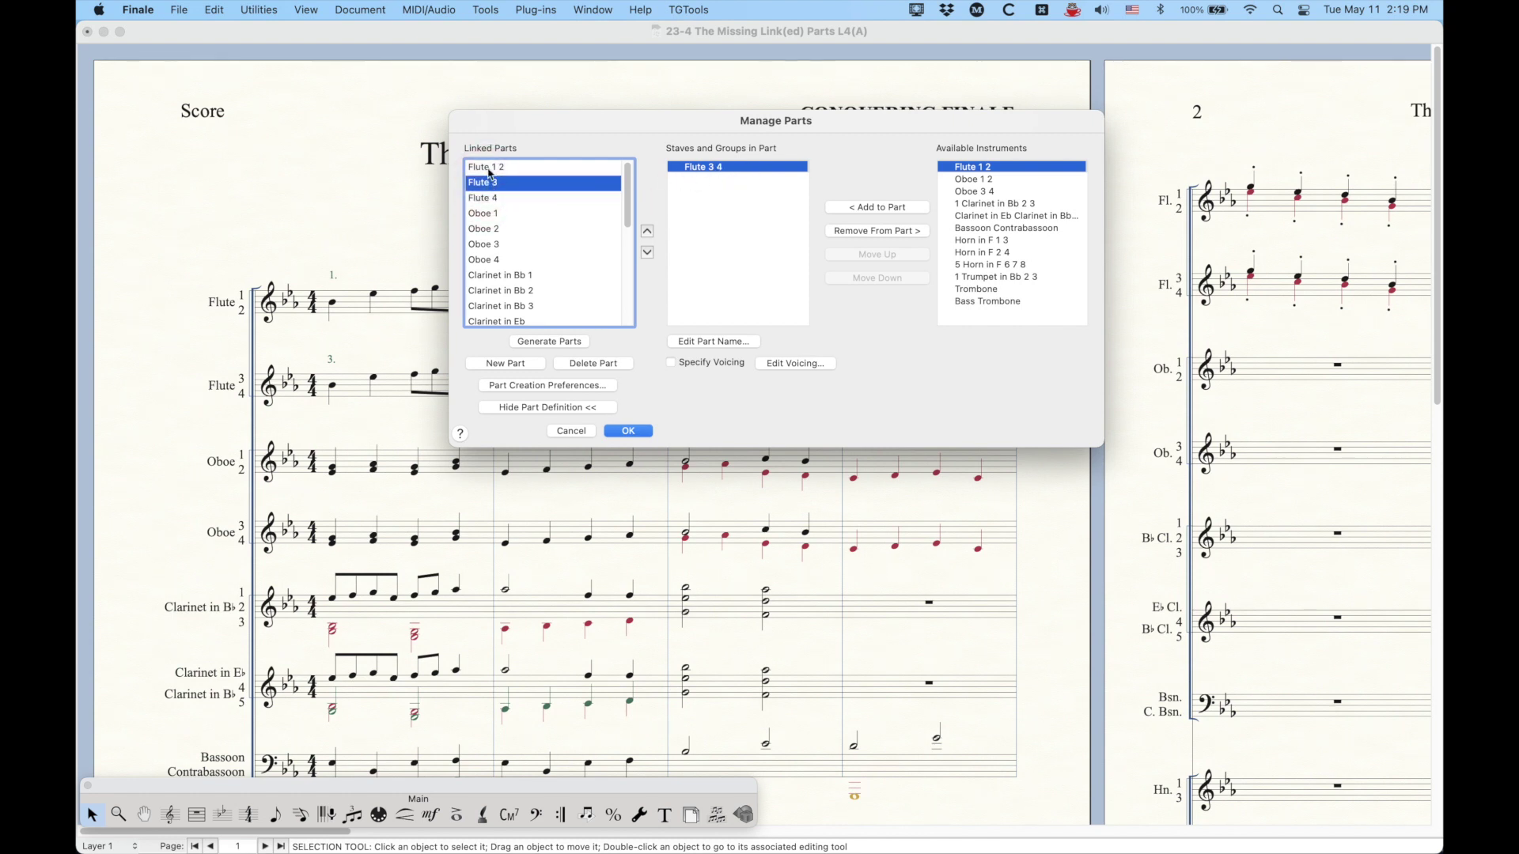
- Rename the linked part Flute 1 2 as "Flute 1"
left_click(488, 167)
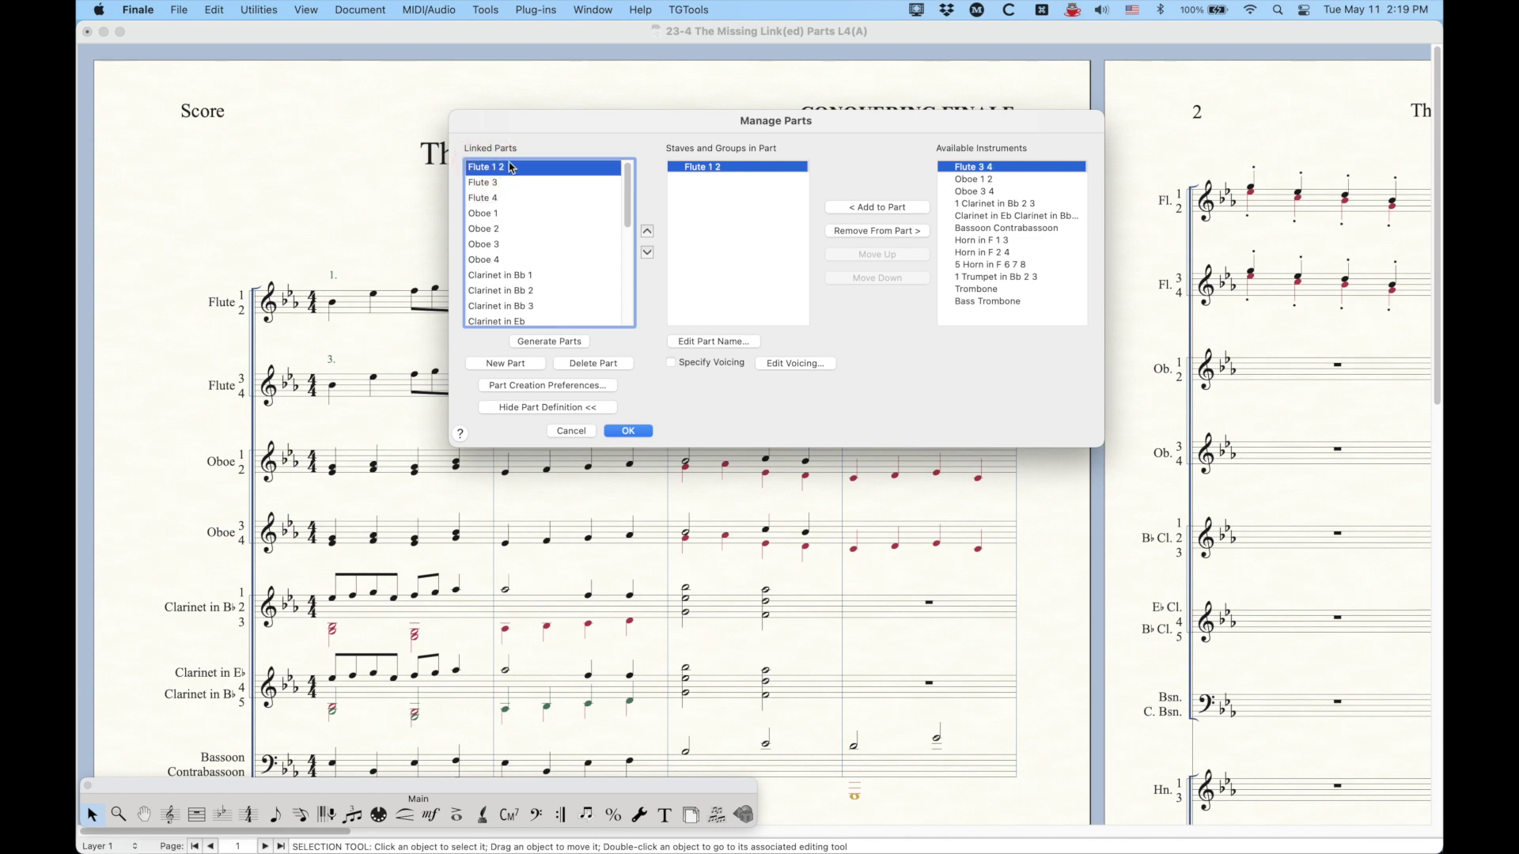
left_click(713, 342)
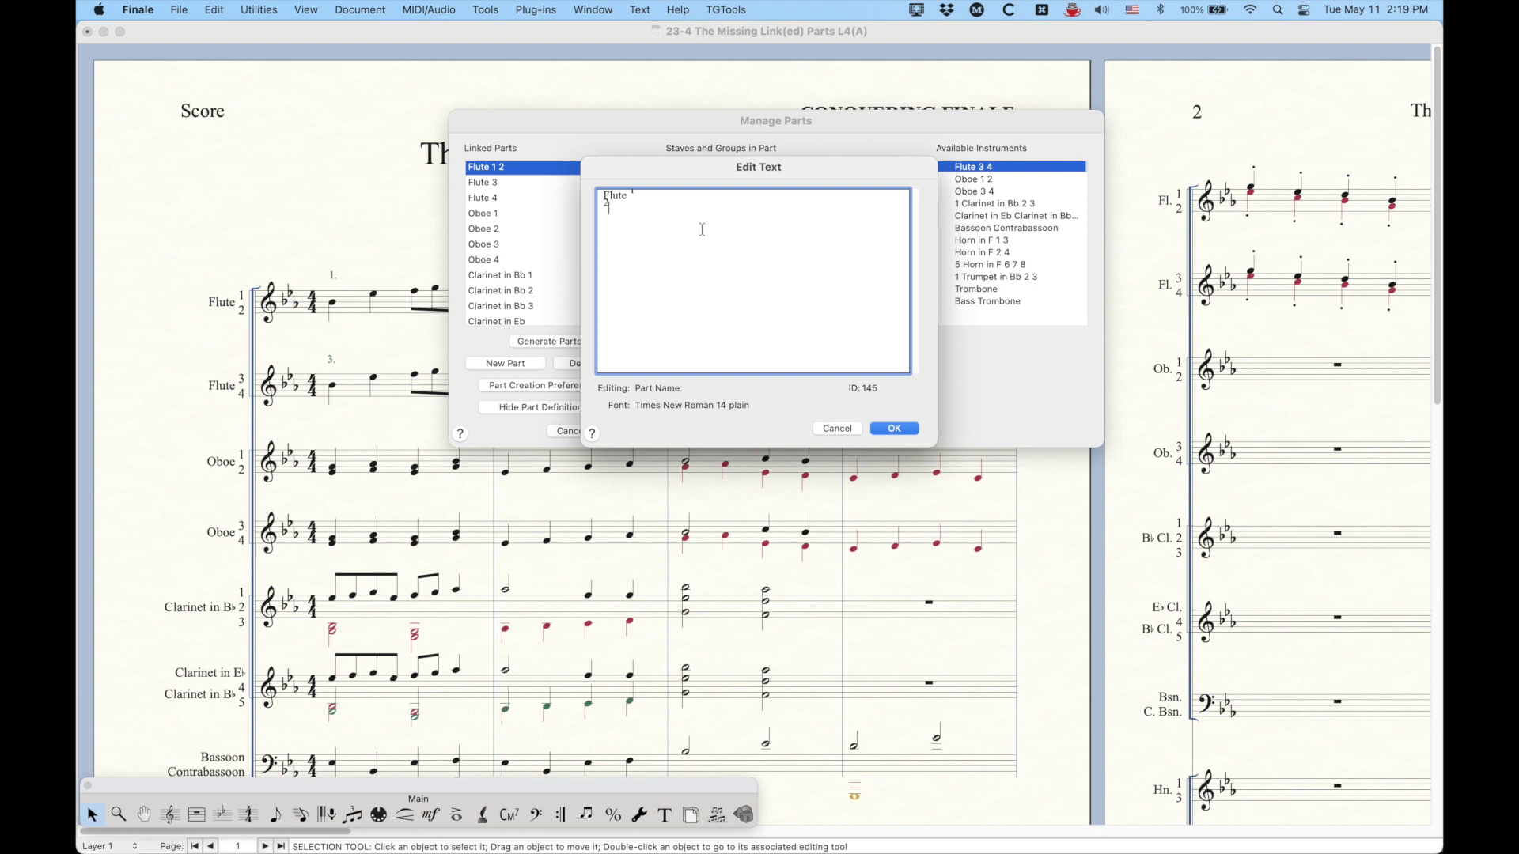
key("BackSpace")
key("BackSpace")
key("BackSpace")
key("BackSpace")
type("1")
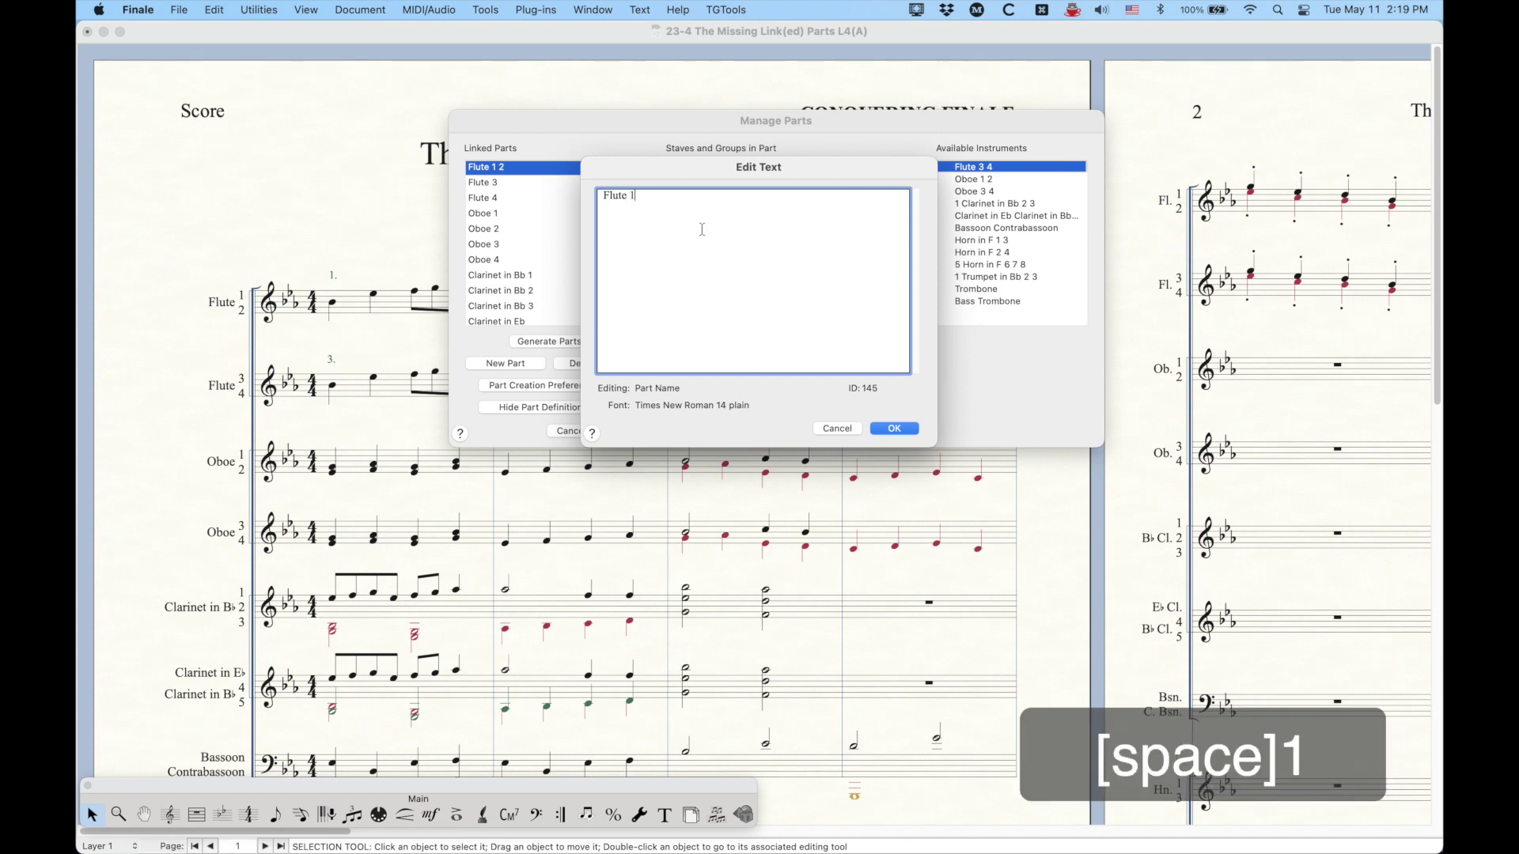
left_click(894, 428)
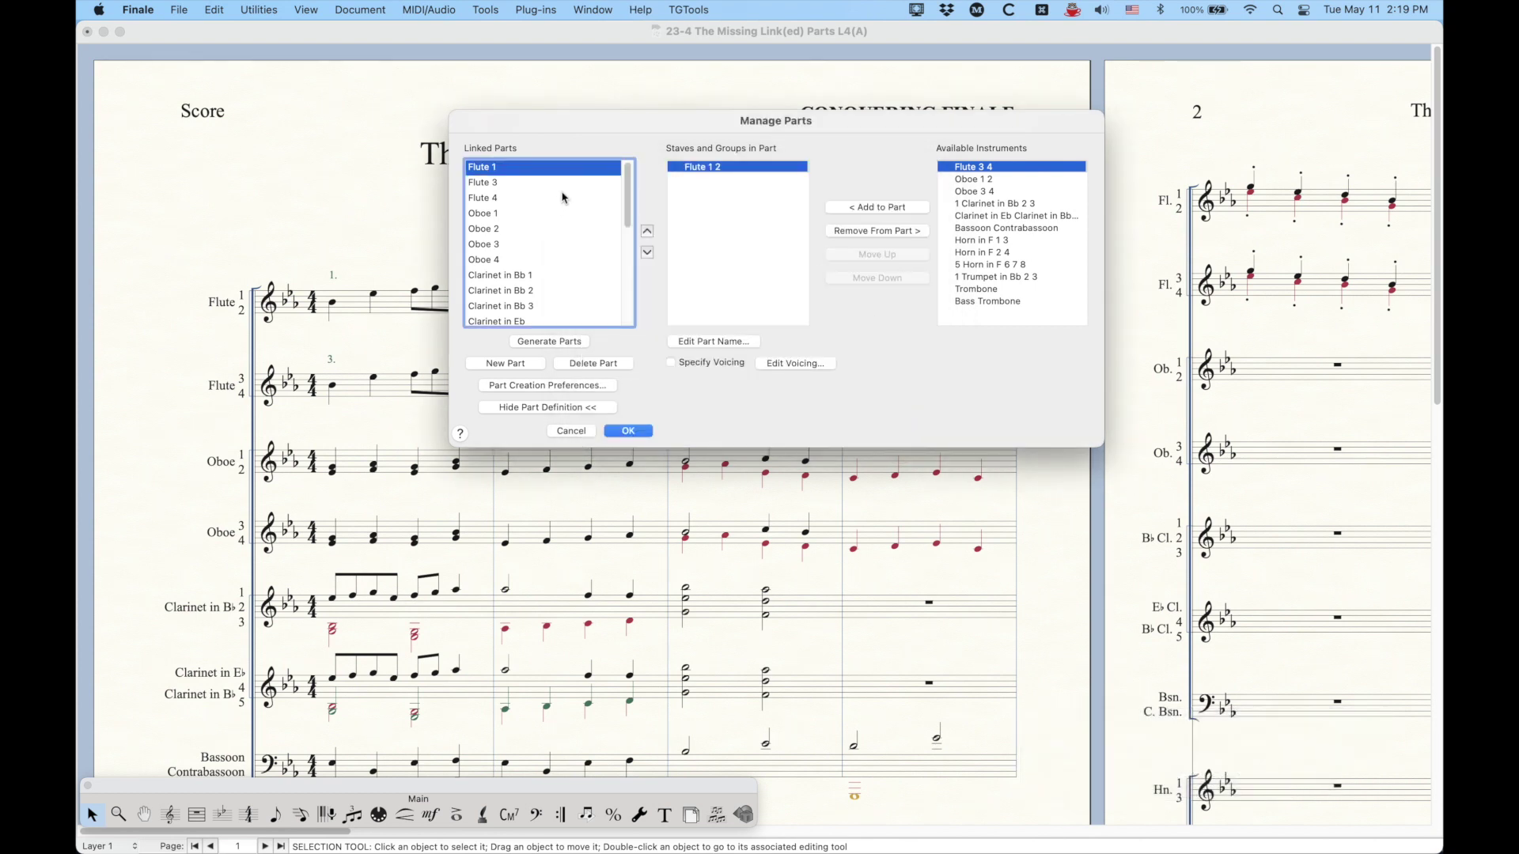
- Create a new linked part below Flute 1 and name it "Flute 2"
left_click(506, 363)
left_click(712, 341)
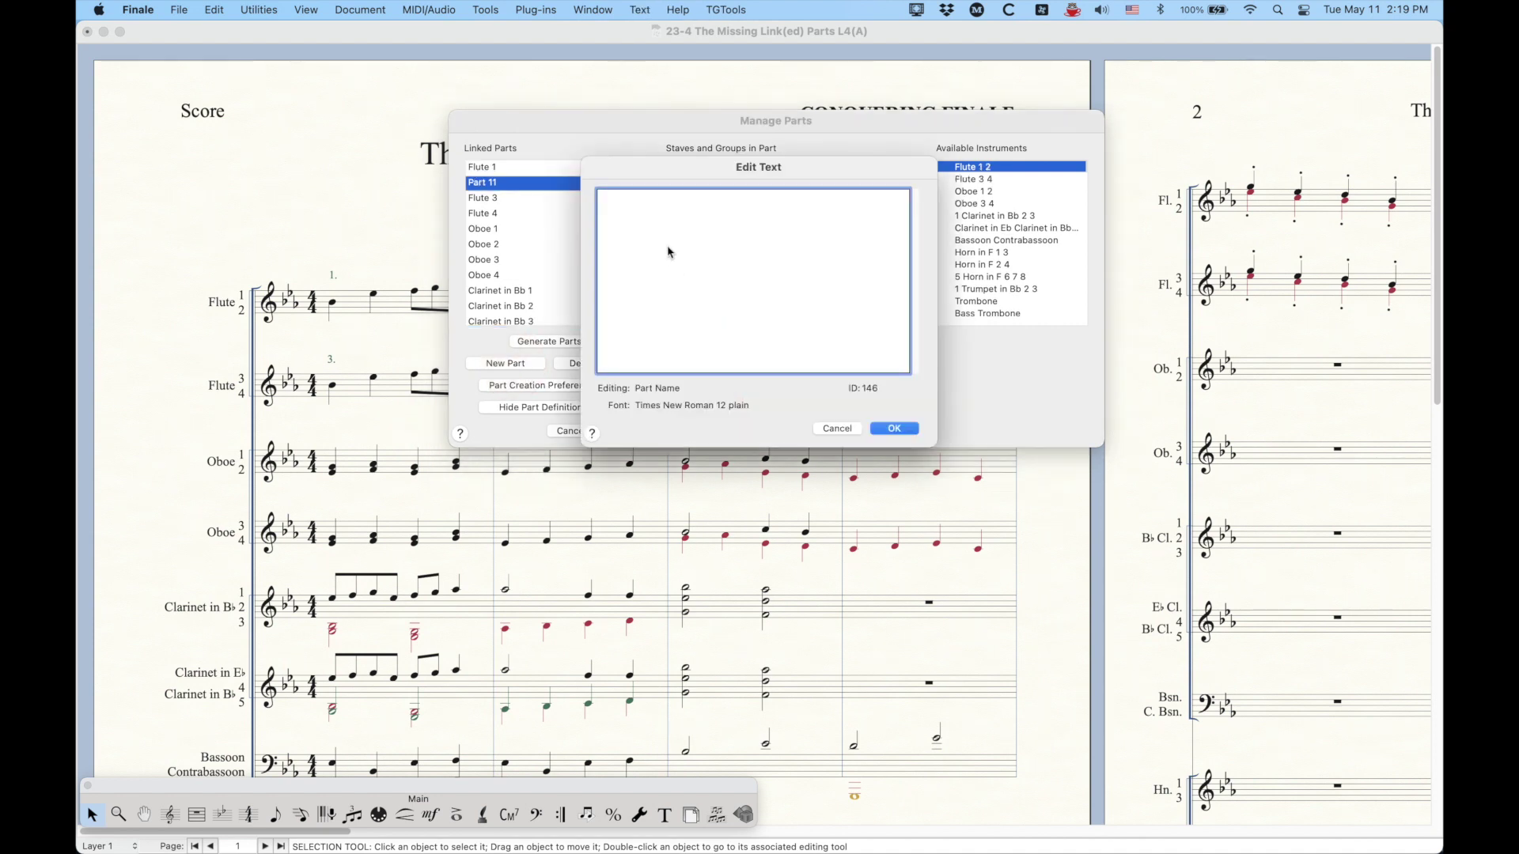
type("Fl")
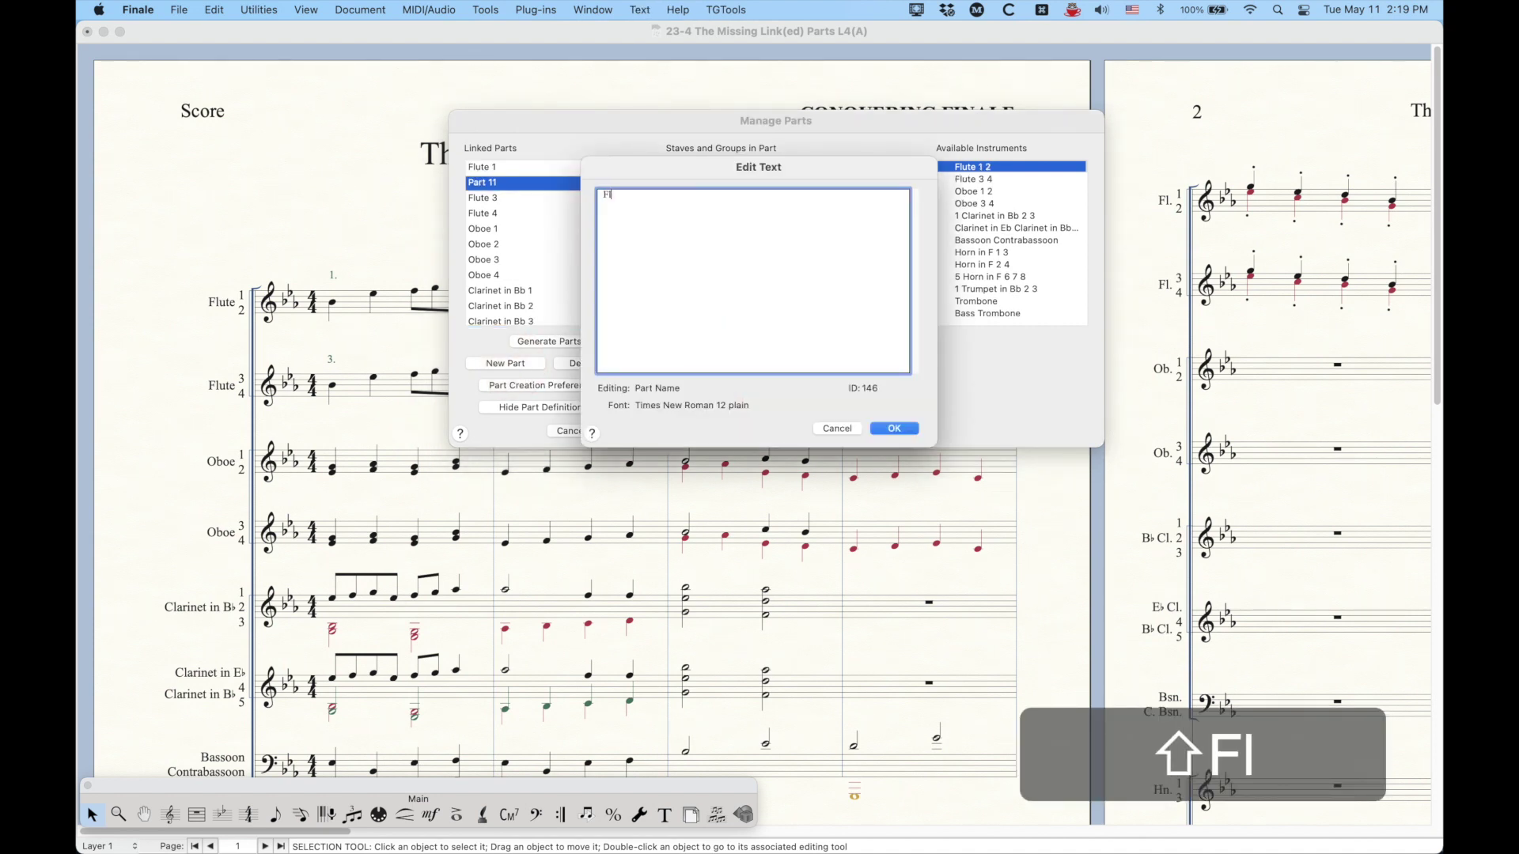
key("BackSpace")
type("lute 2")
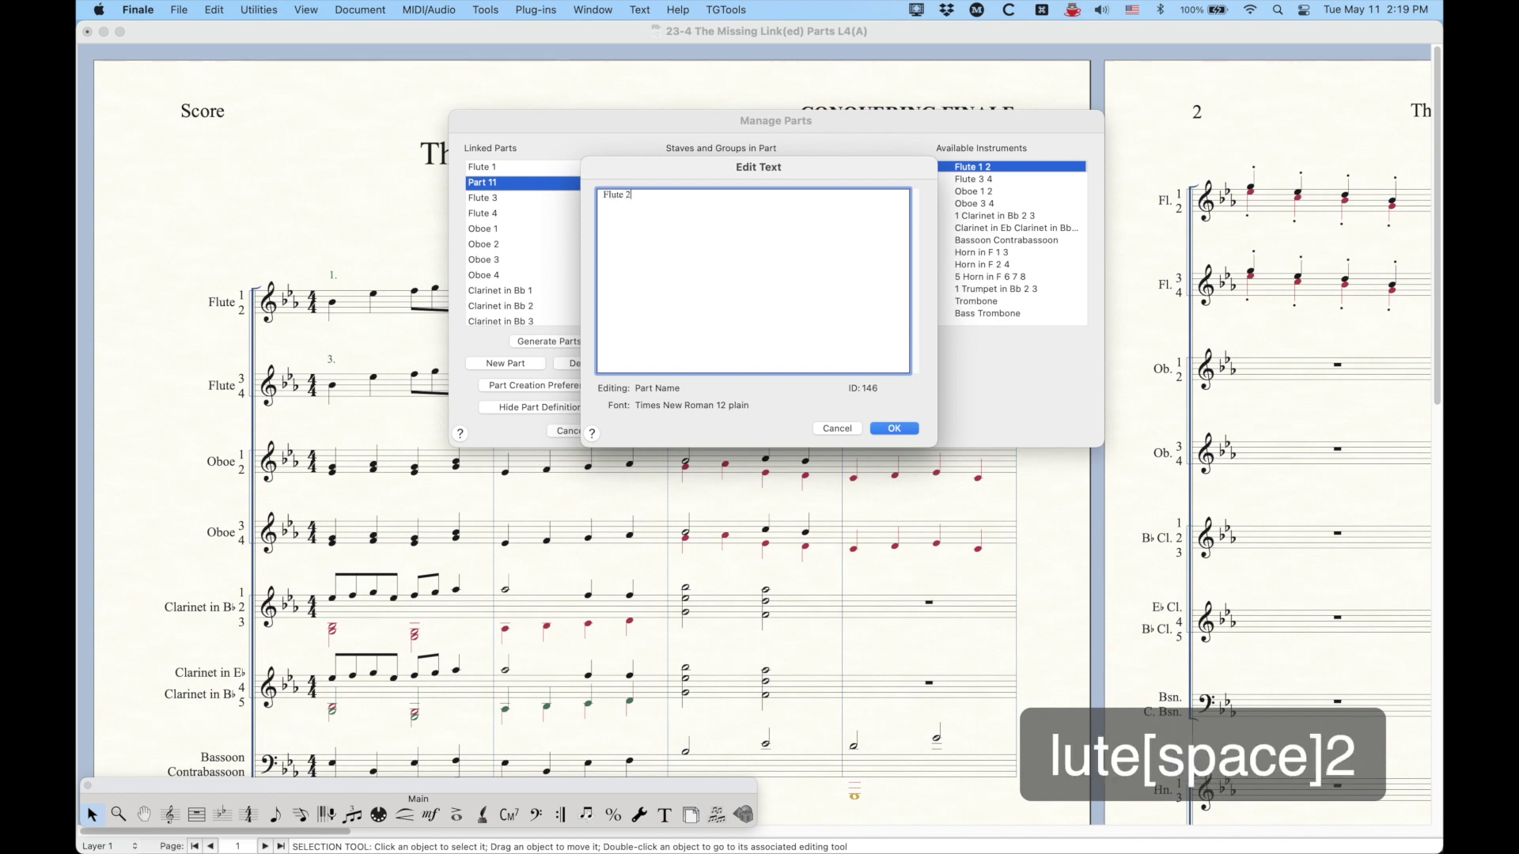
key("Return")
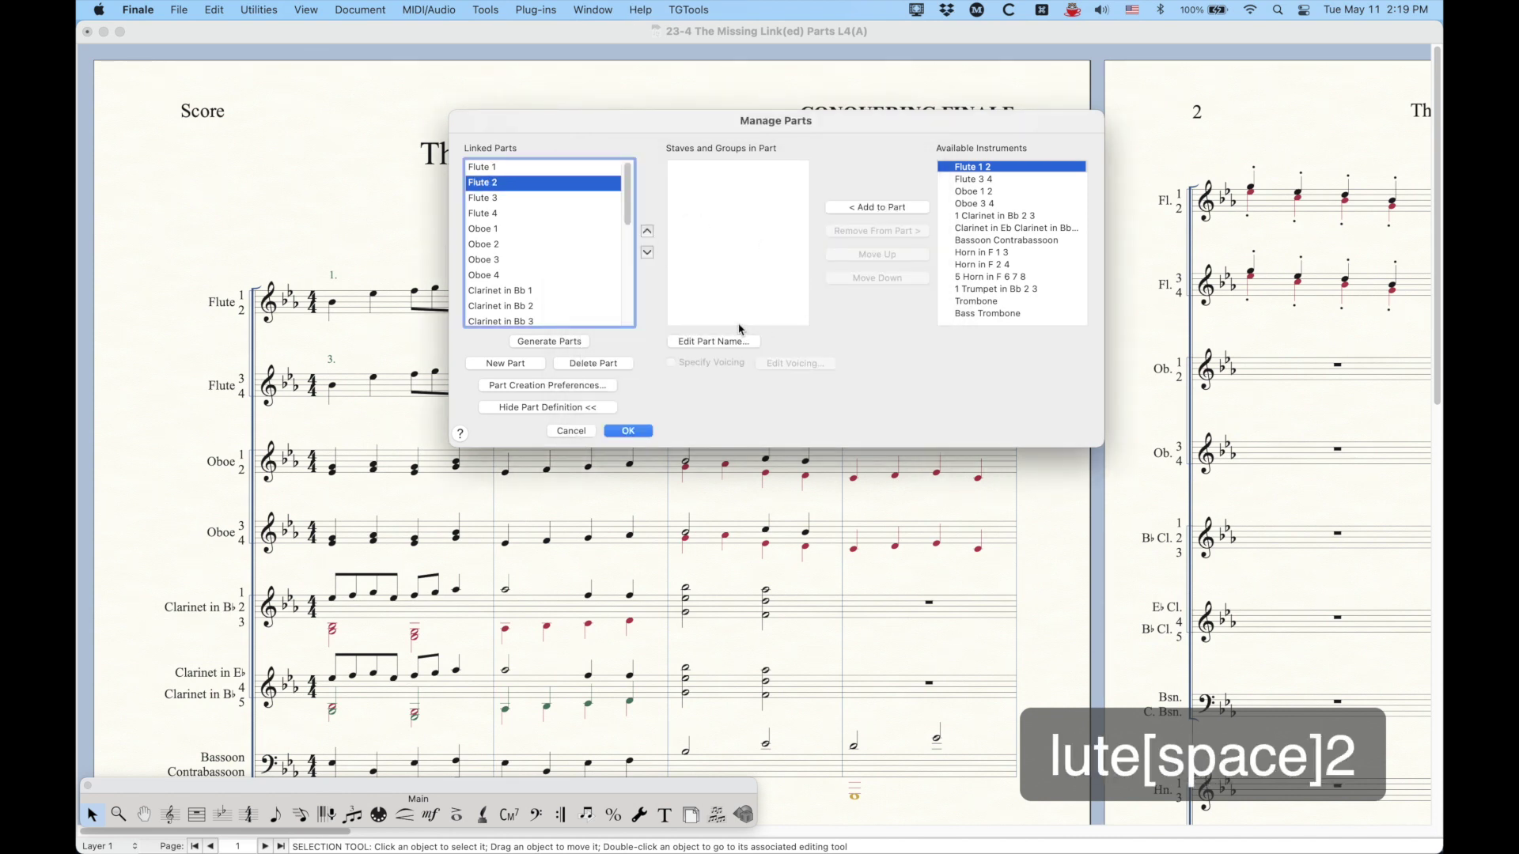
- Add the Flute 1 2 staff to the Flute 2 part and accept the part definitions
left_click(1001, 168)
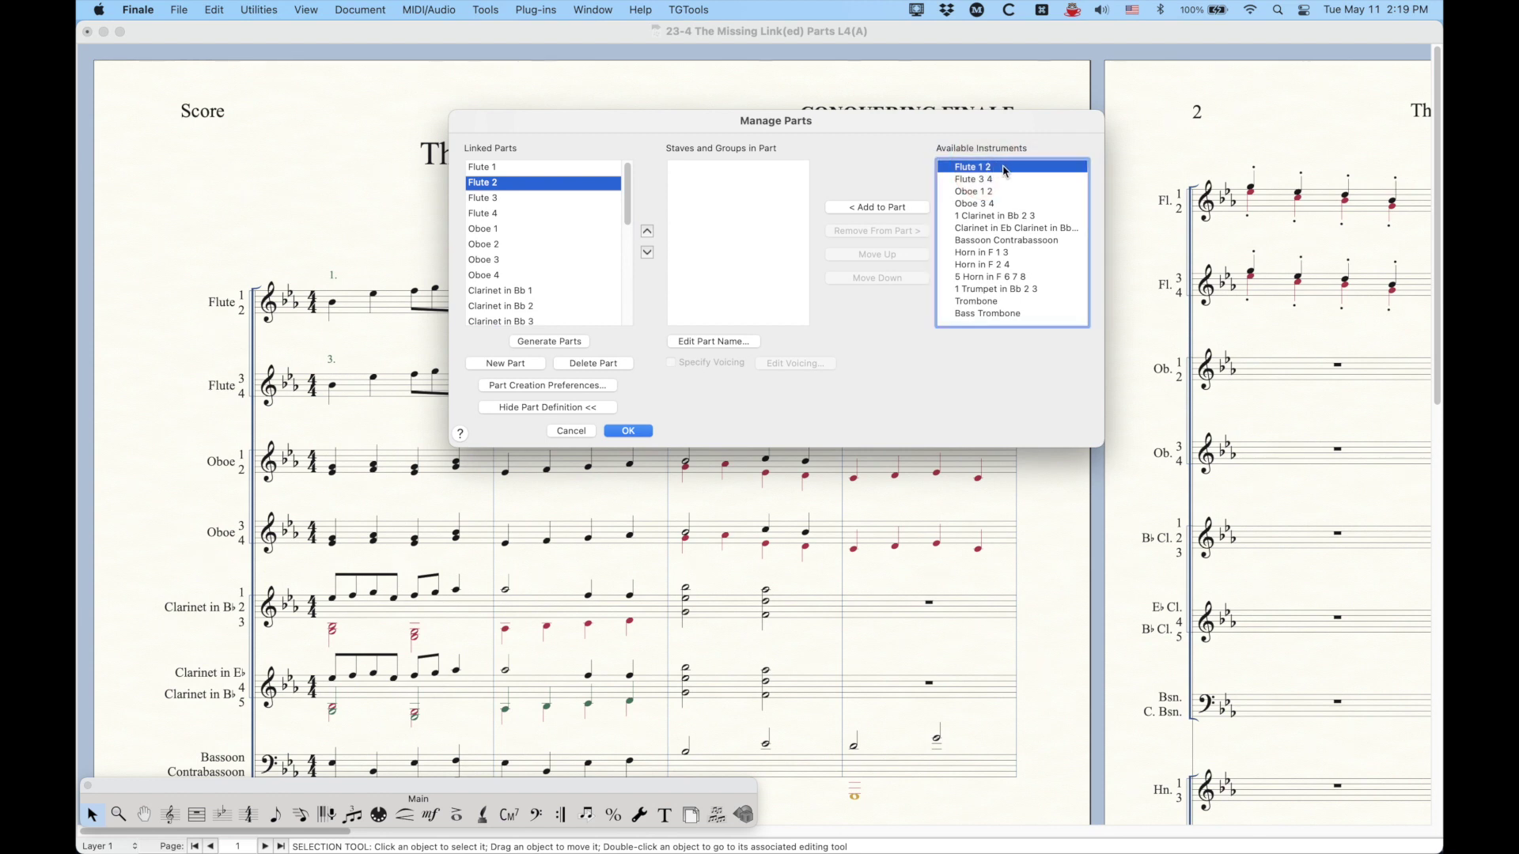
left_click(882, 210)
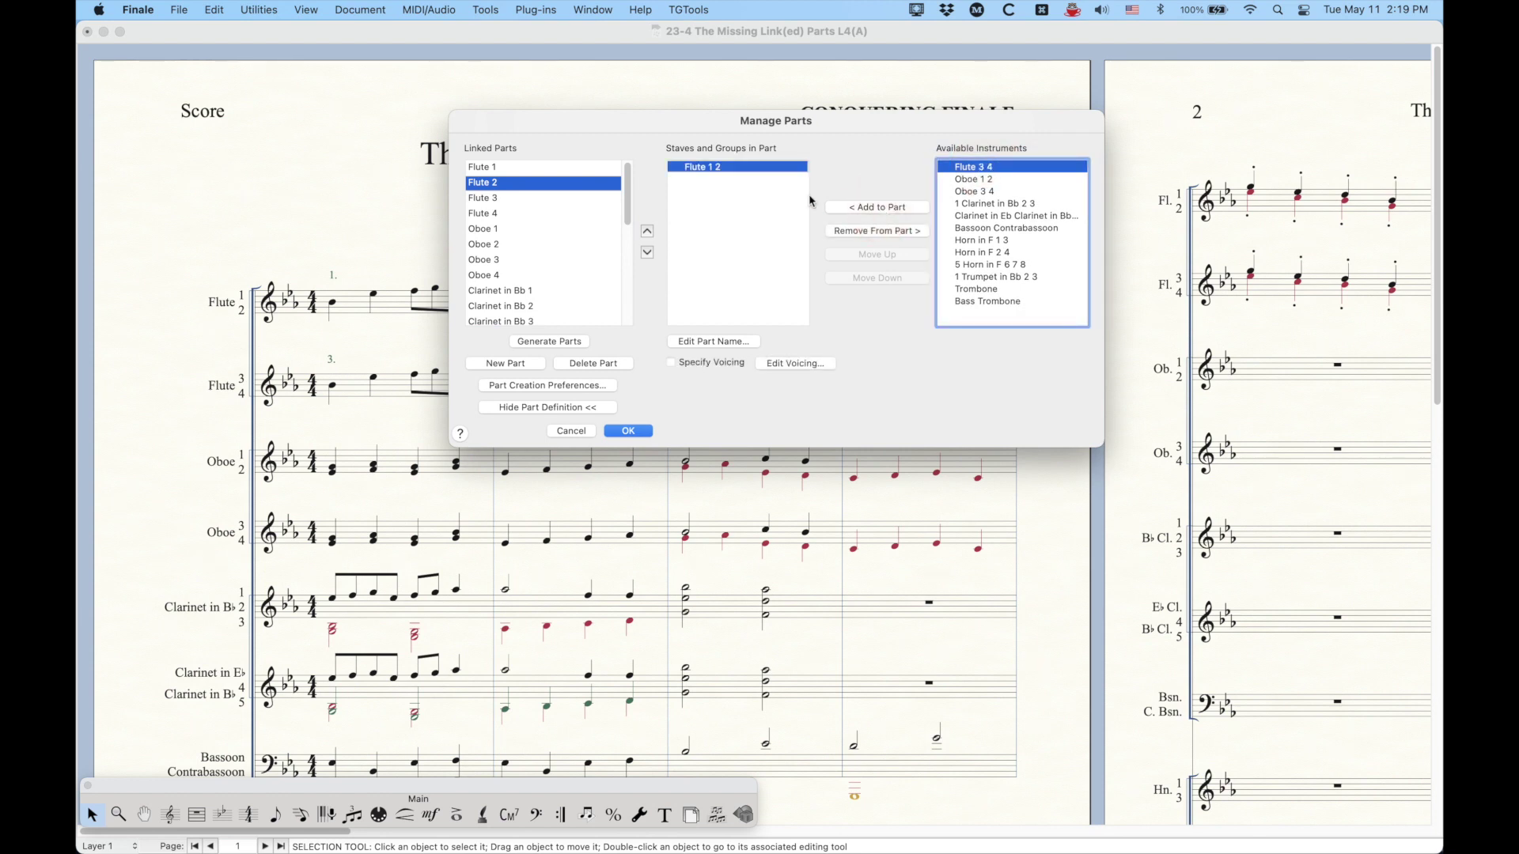
left_click(495, 168)
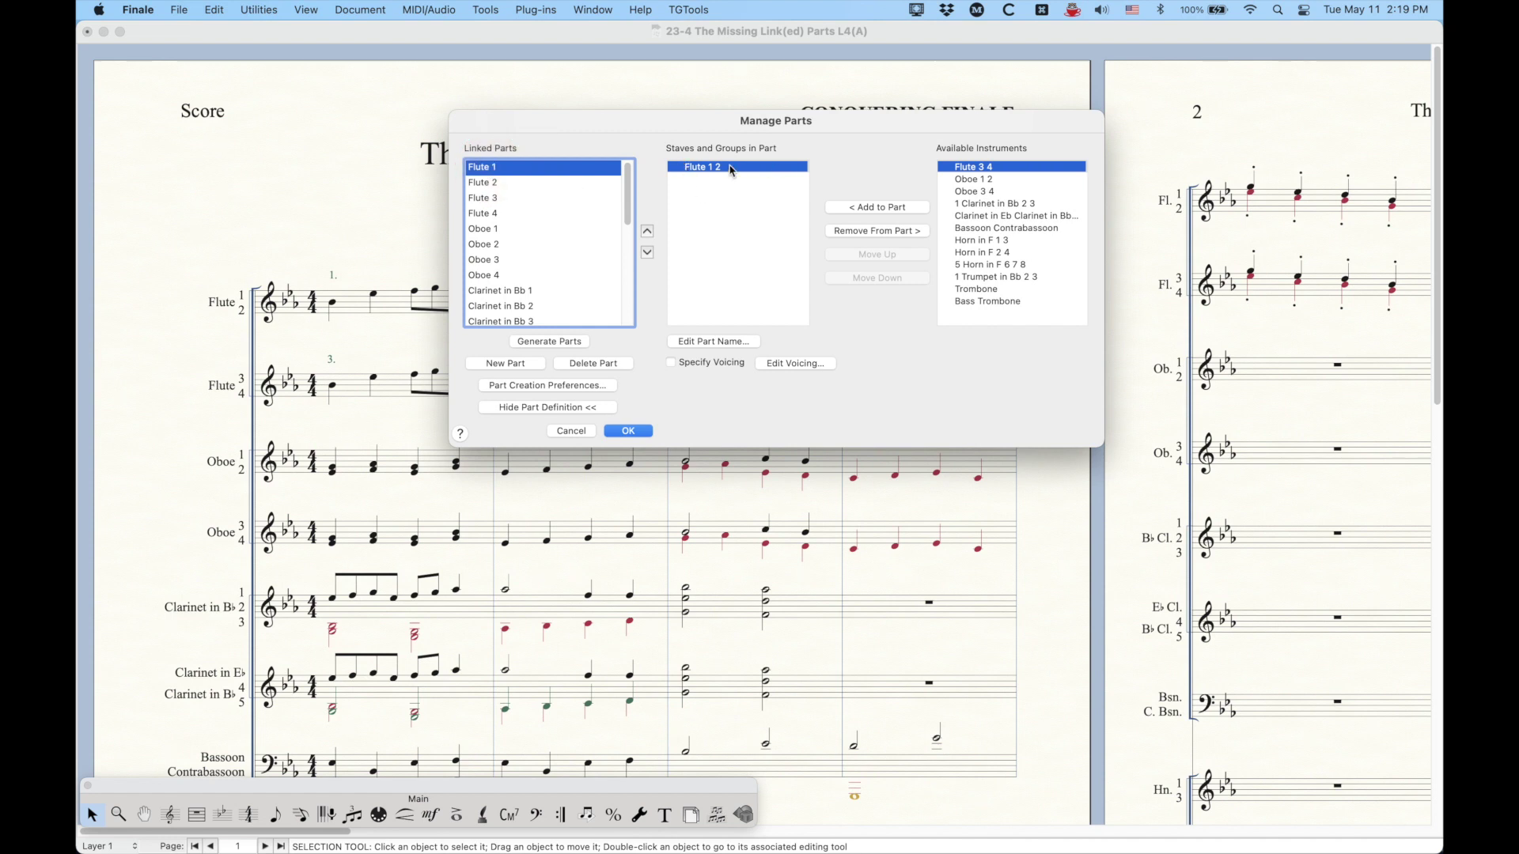
left_click(627, 431)
- View the Flute 1 and Flute 2 linked parts and return to the score
left_click(375, 9)
left_click(375, 10)
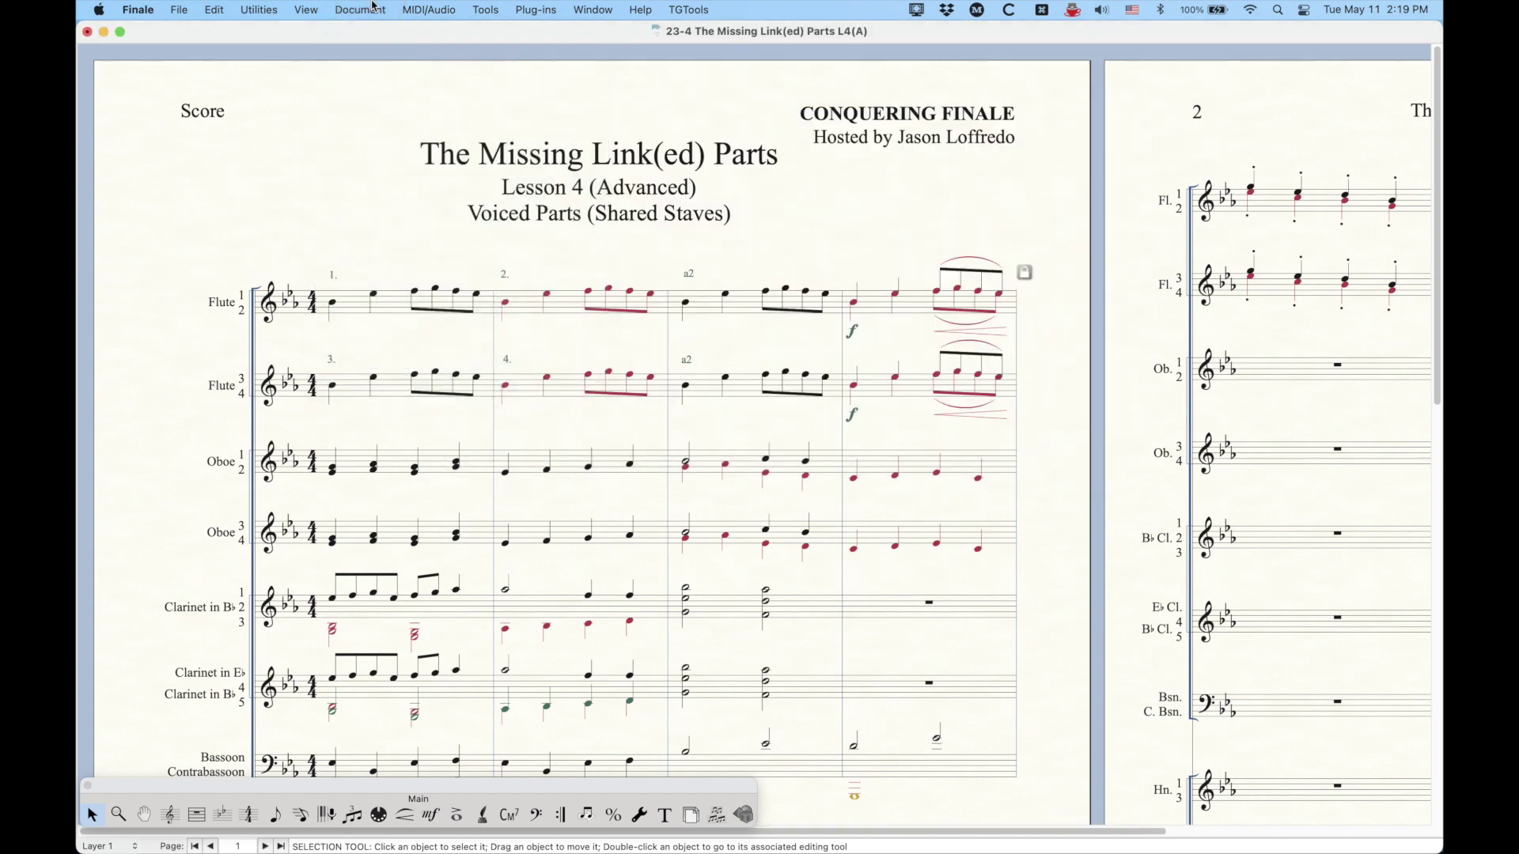
key("alt+super+period")
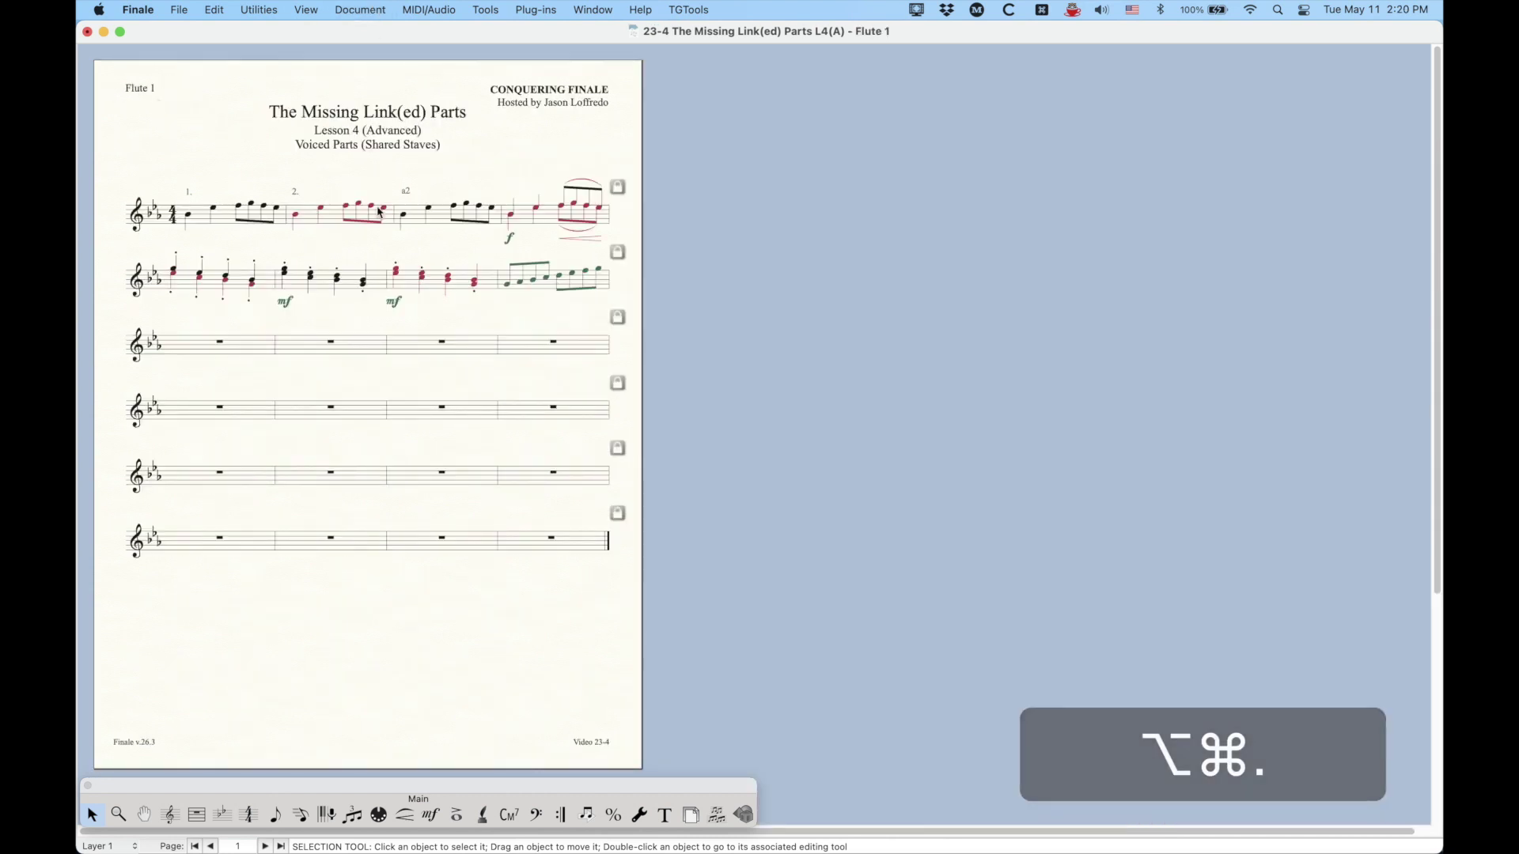
key("alt+super+period")
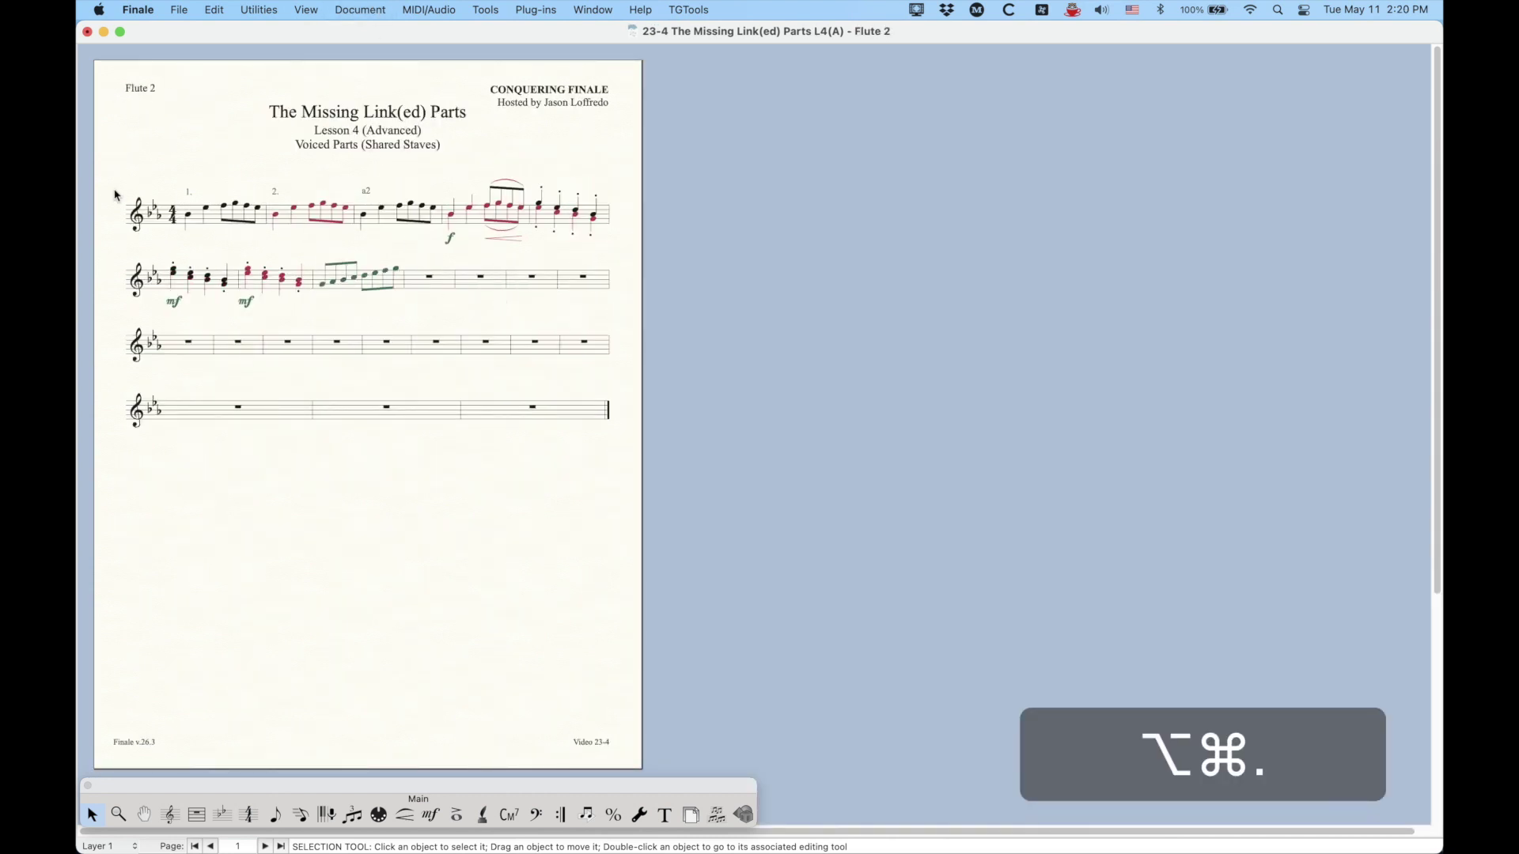
key("alt+super+comma")
key("alt+super+comma")
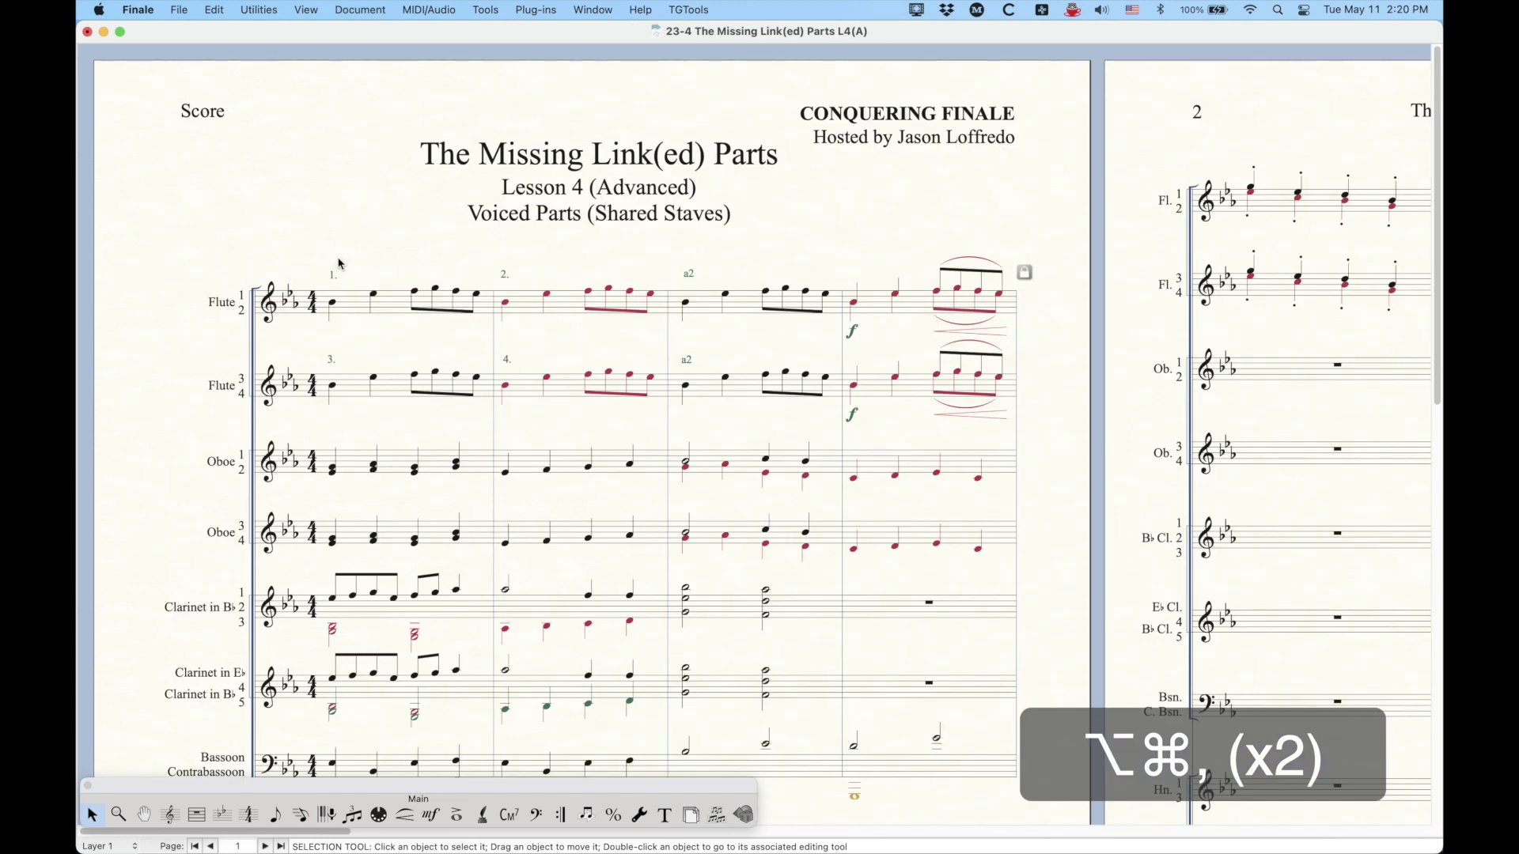
- Review the voicing options for the Flute 1 2 staff in the Flute 1 part, leave them unapplied, and close the parts manager
left_click(371, 9)
left_click(371, 78)
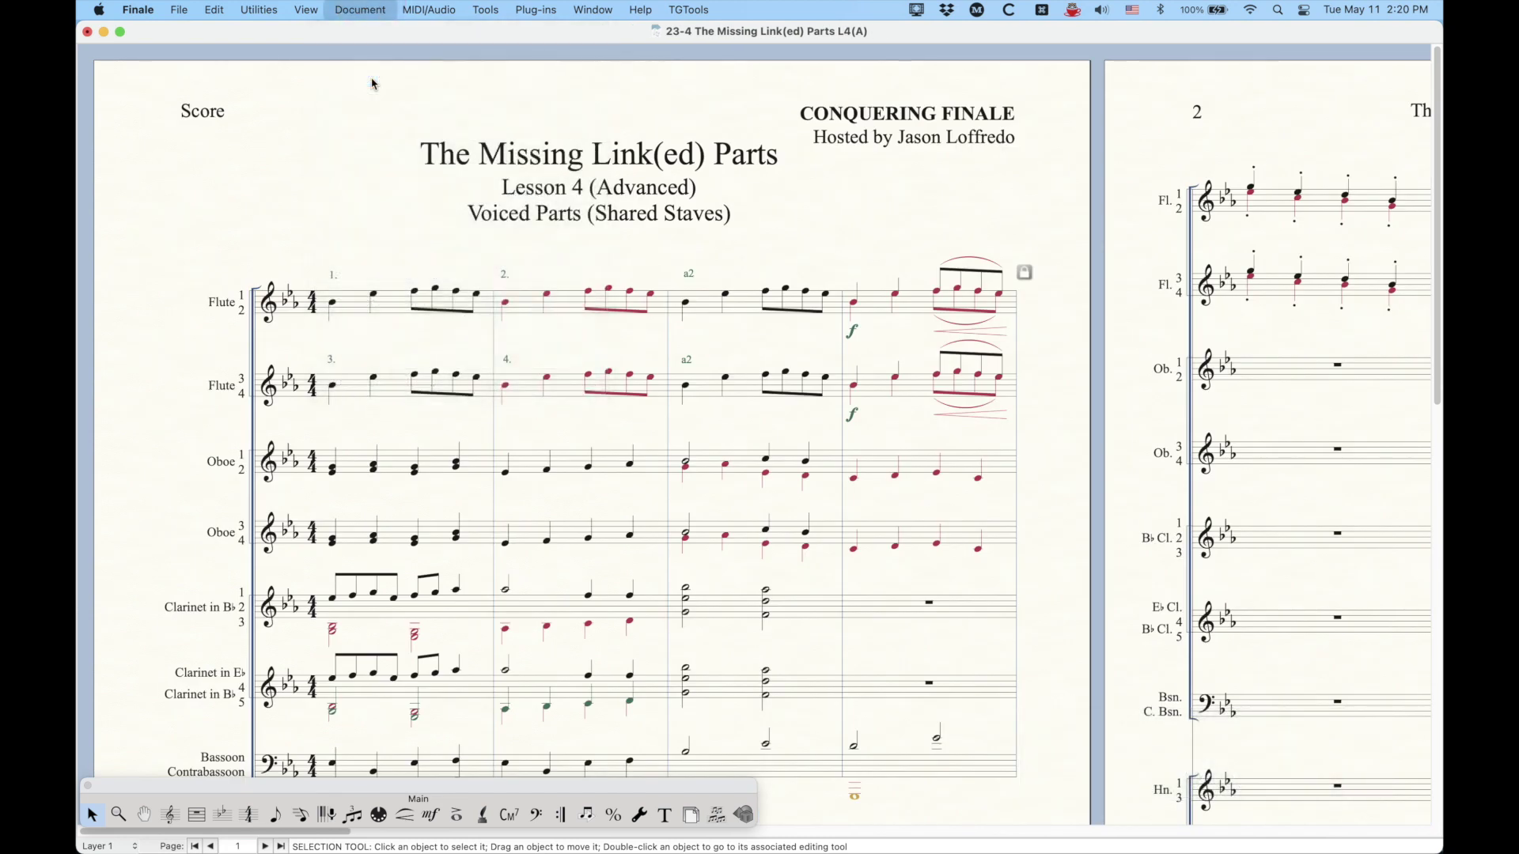
left_click_drag(637, 160, 630, 148)
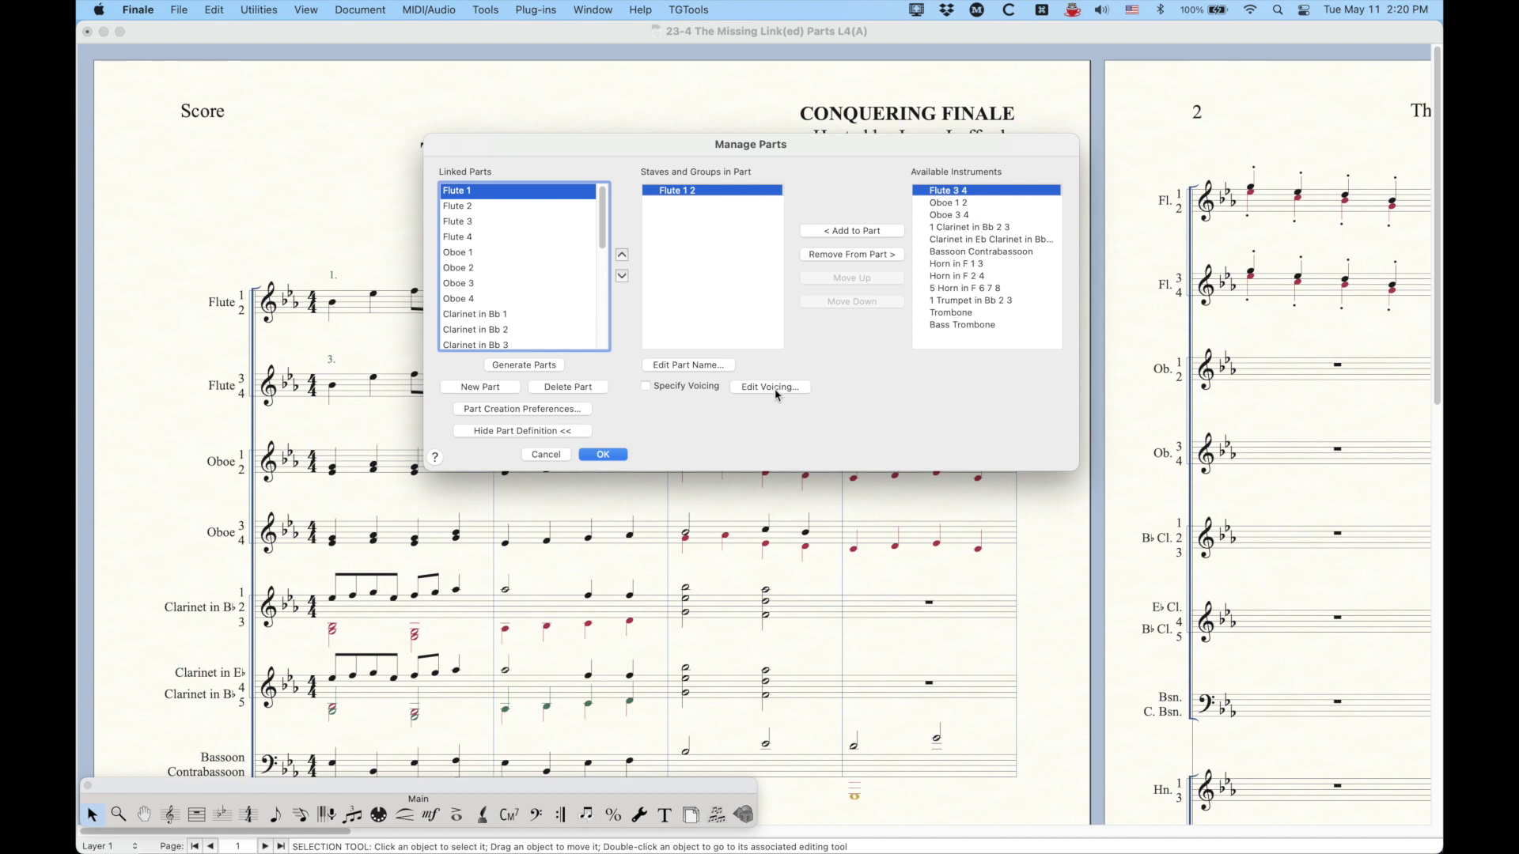
left_click(646, 386)
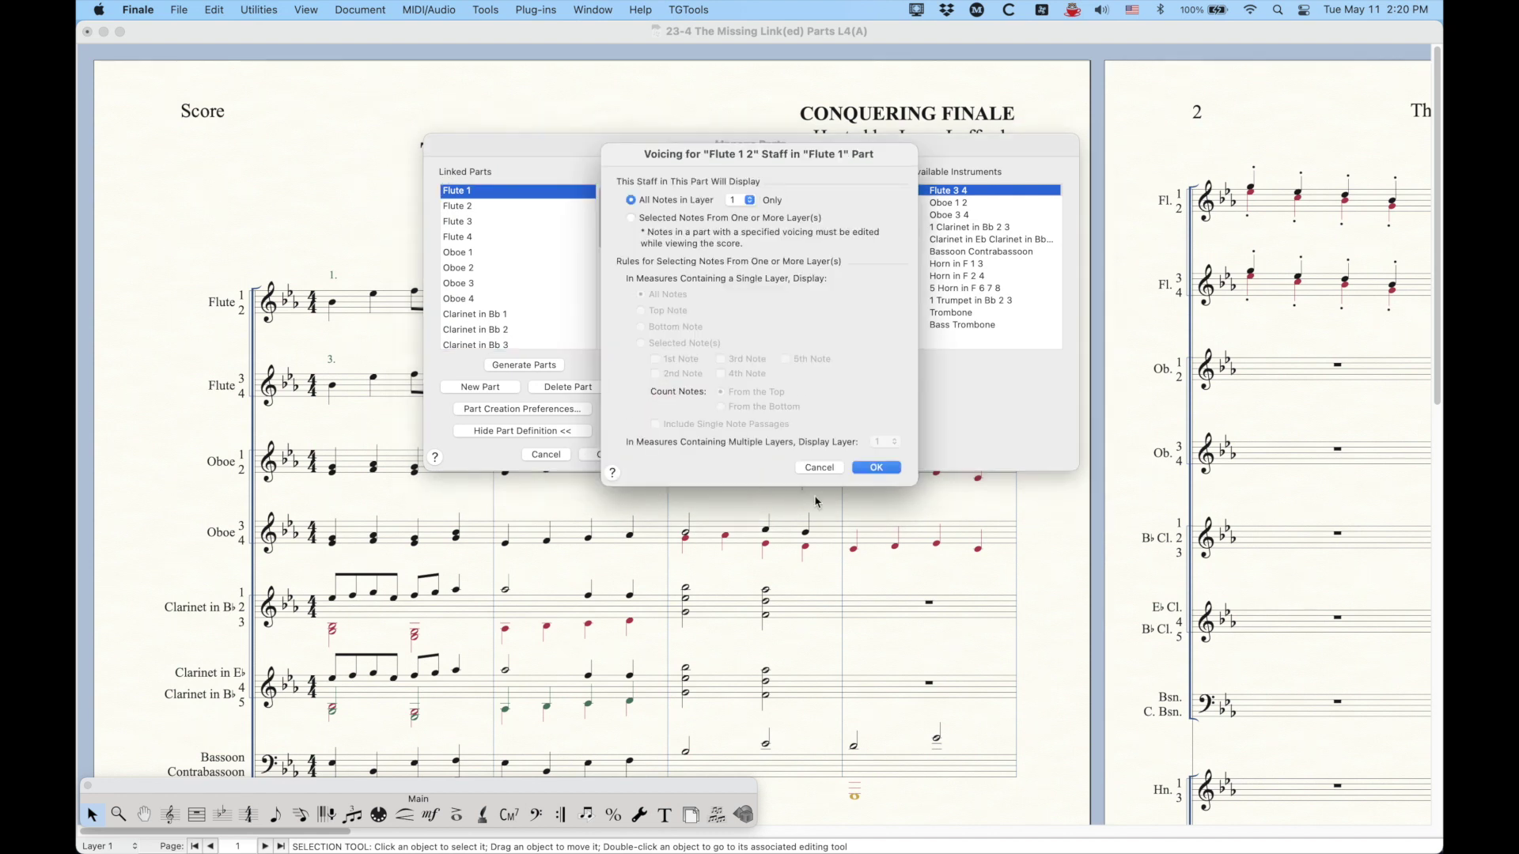
left_click(807, 466)
left_click(771, 393)
left_click_drag(710, 157, 709, 102)
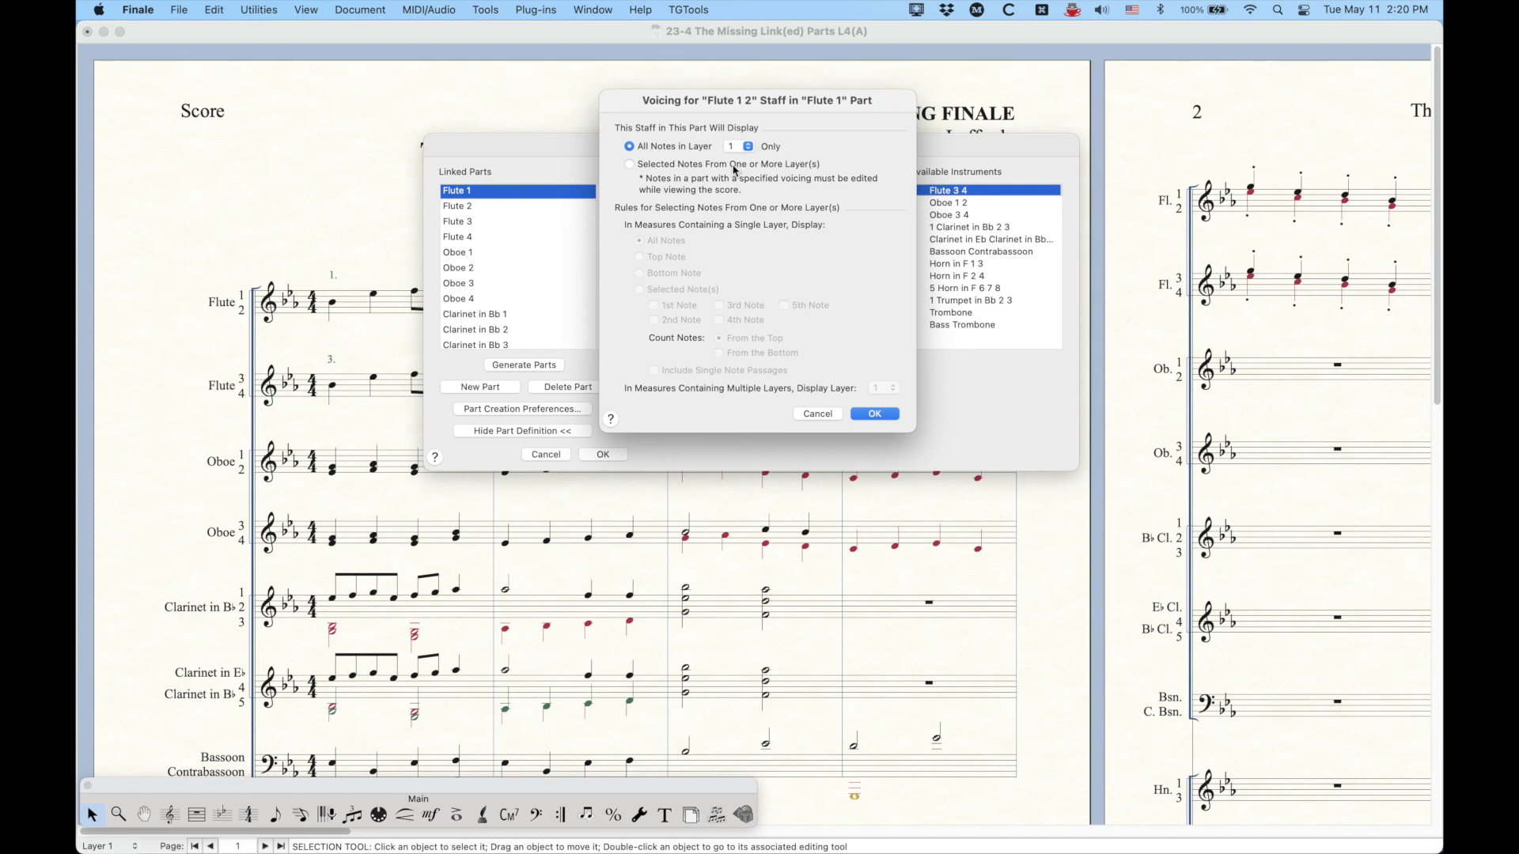
left_click_drag(620, 101, 598, 103)
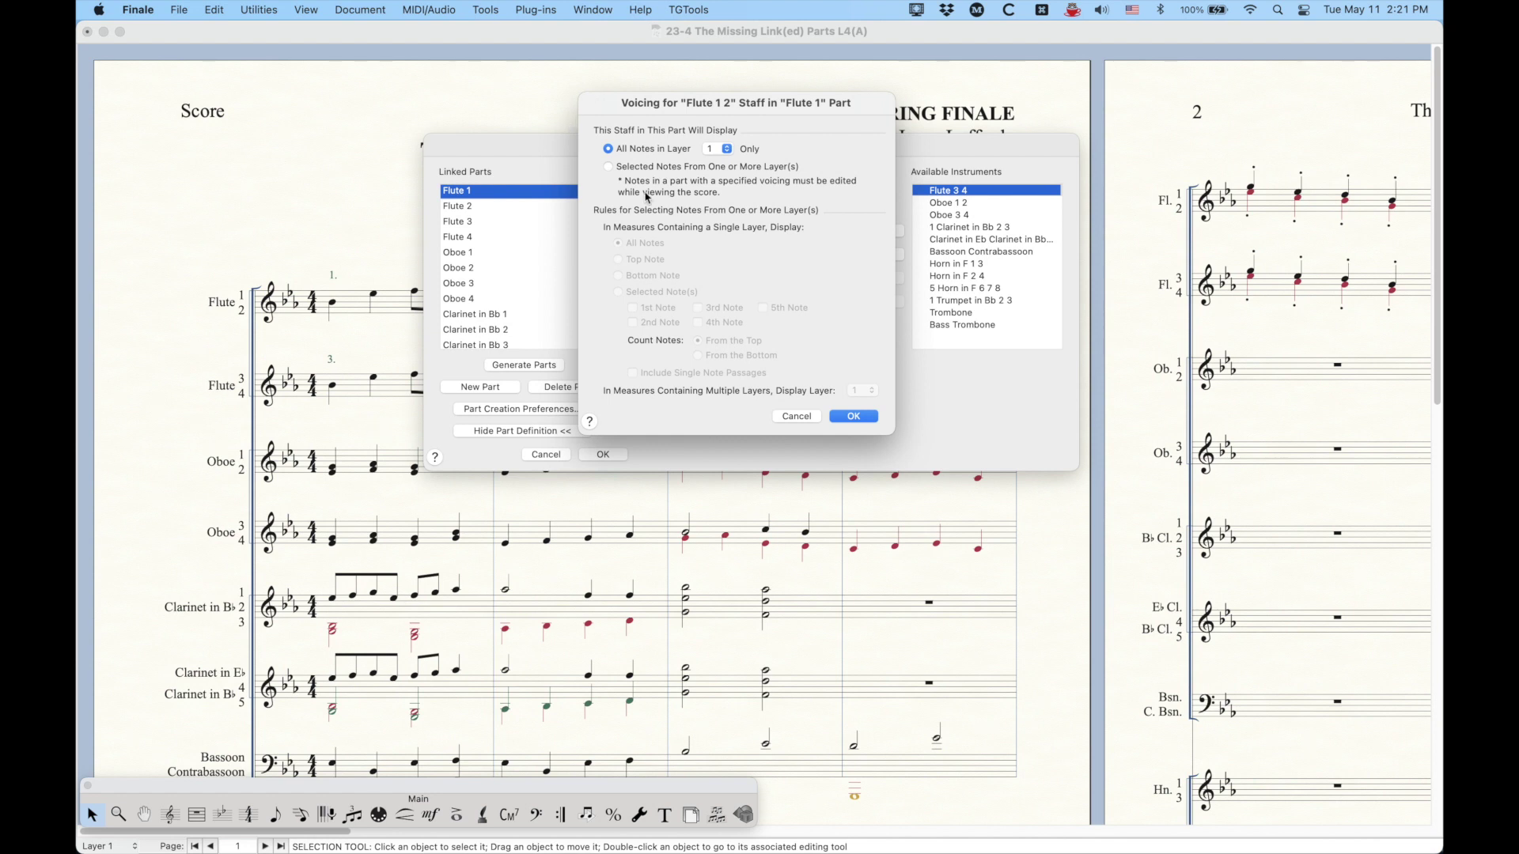
left_click(793, 416)
left_click(599, 454)
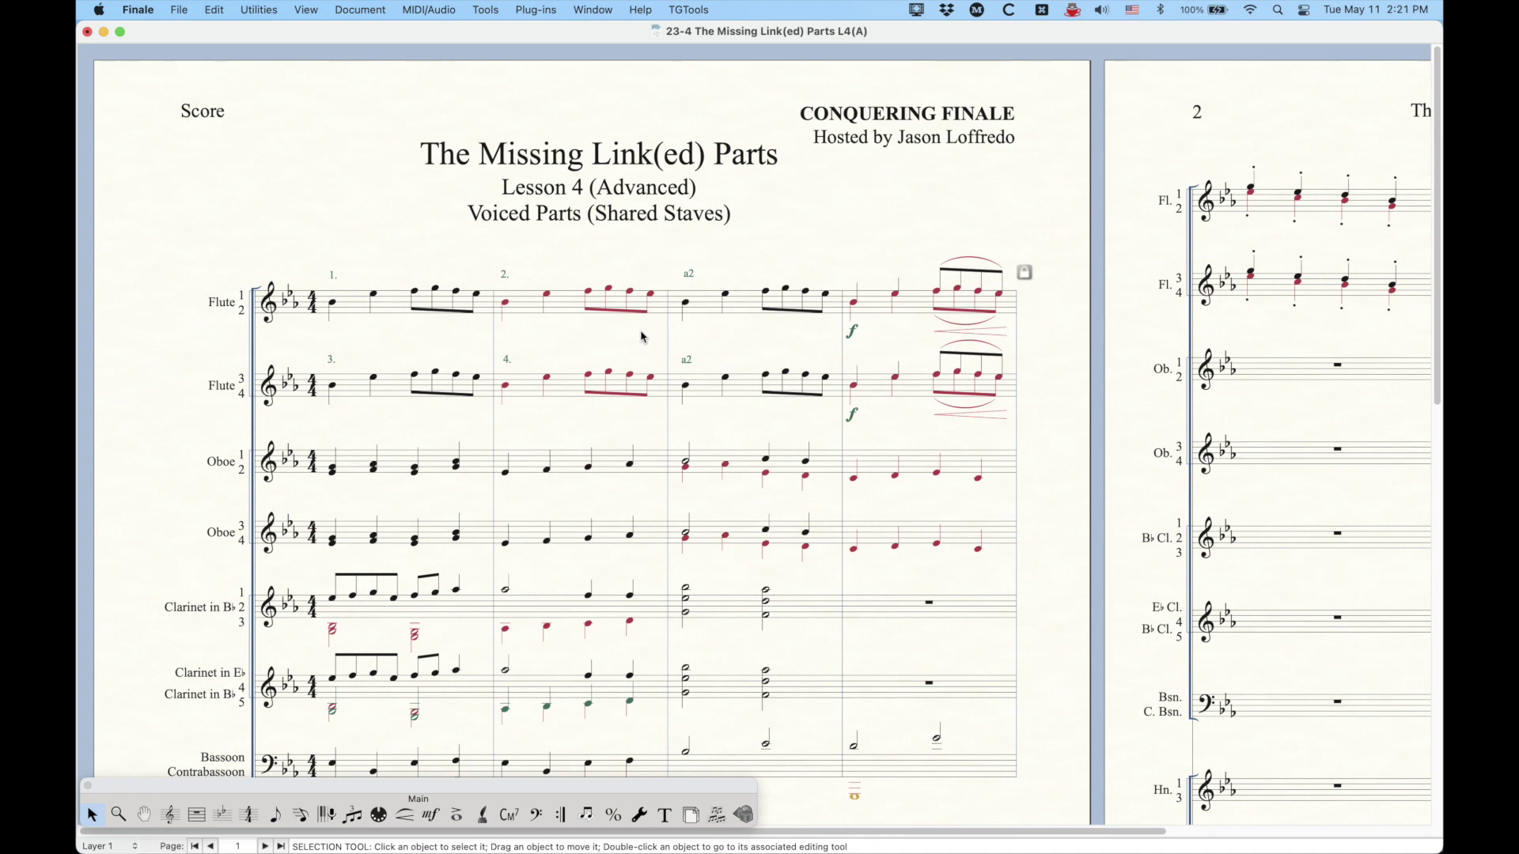
- Specify voicing for the Flute 1 2 staff in the Flute 1 part, displaying all notes in layer 1 only
left_click(369, 7)
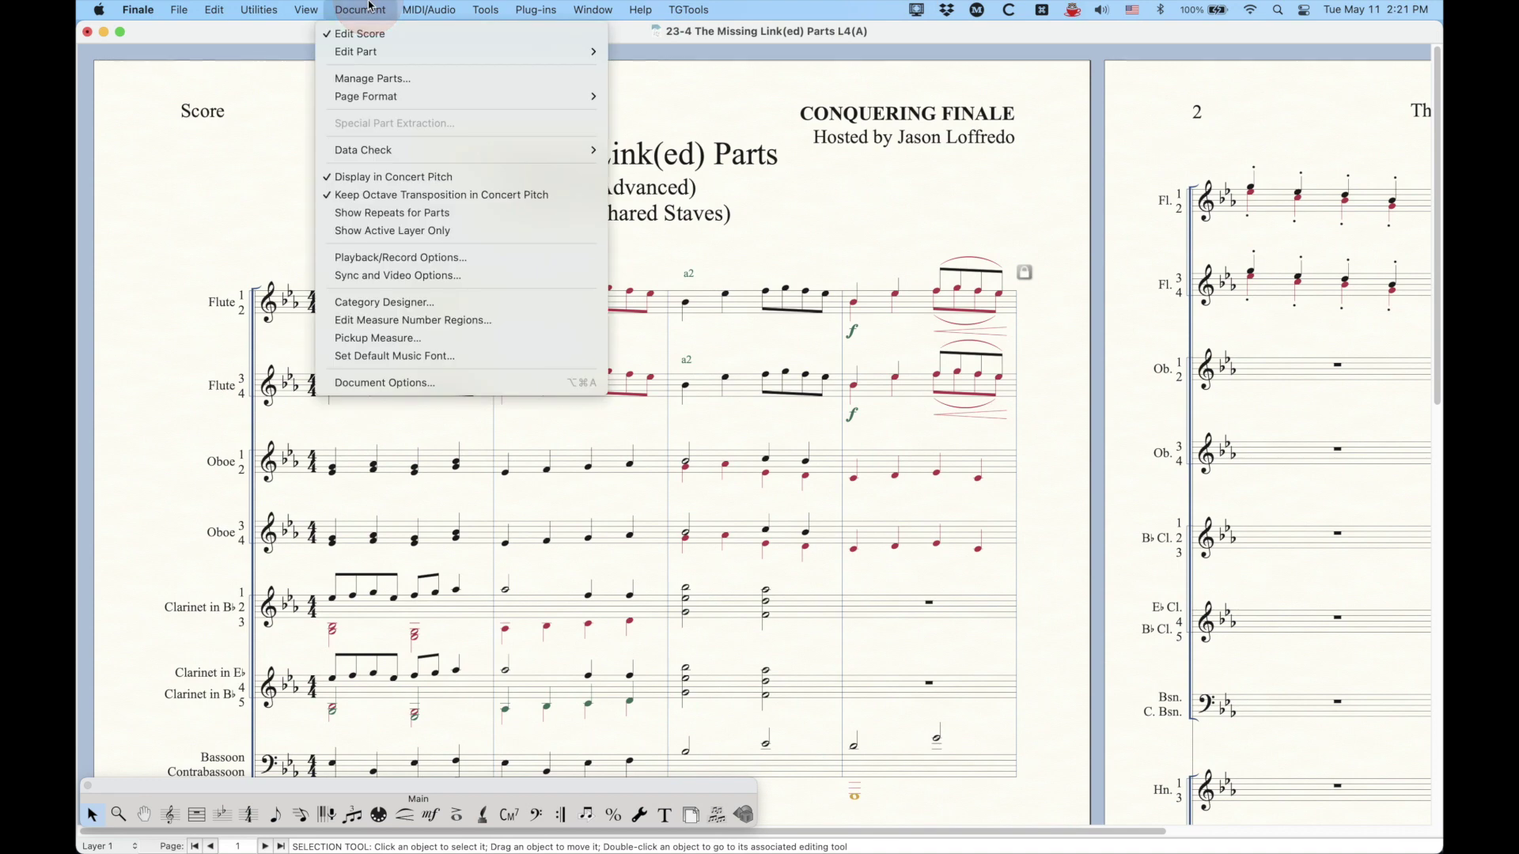
left_click(372, 79)
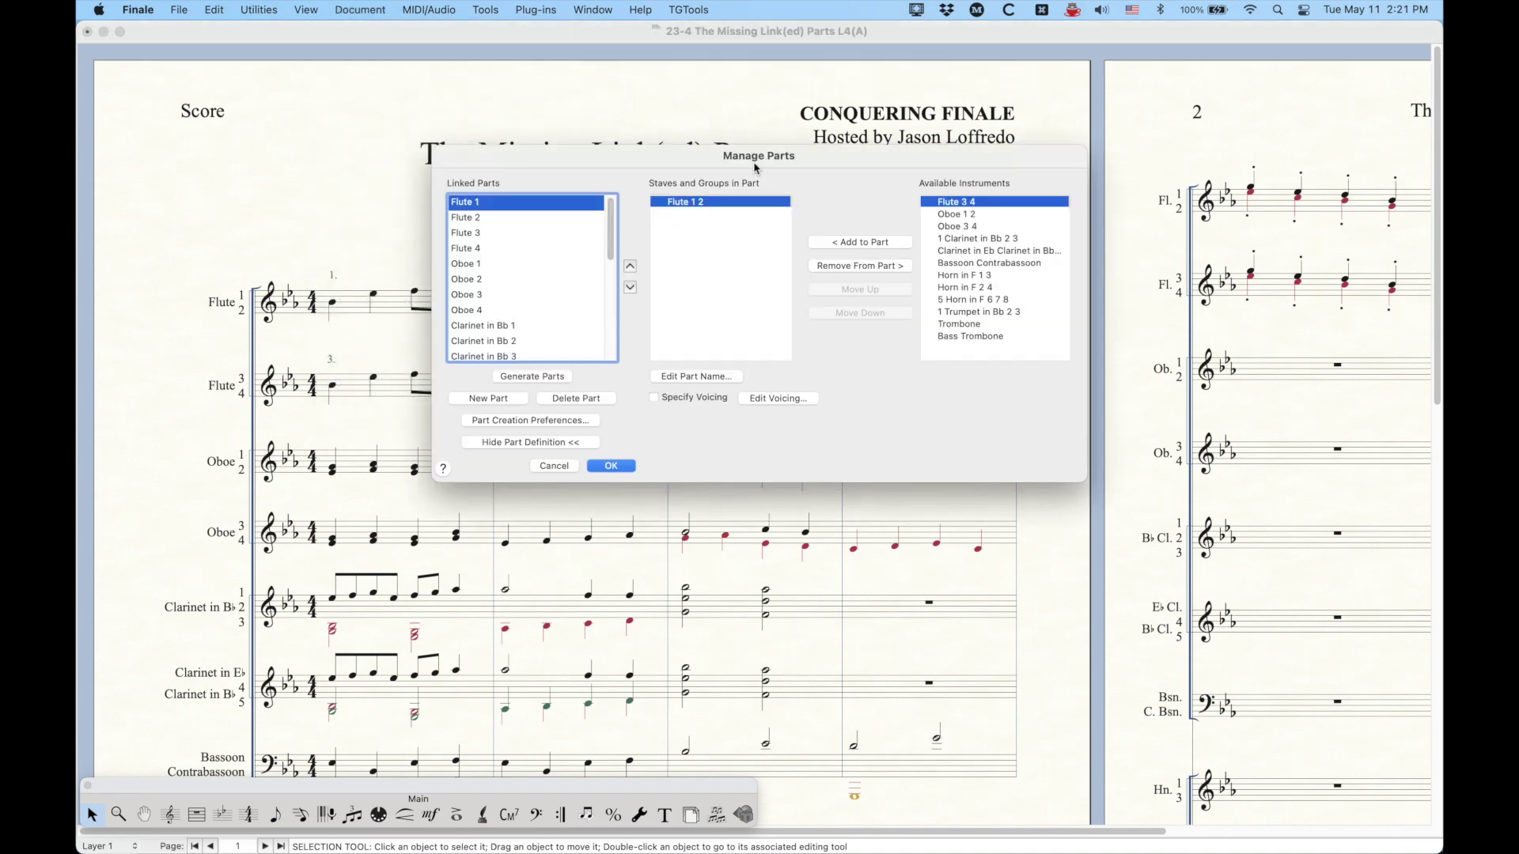
left_click_drag(678, 247, 910, 178)
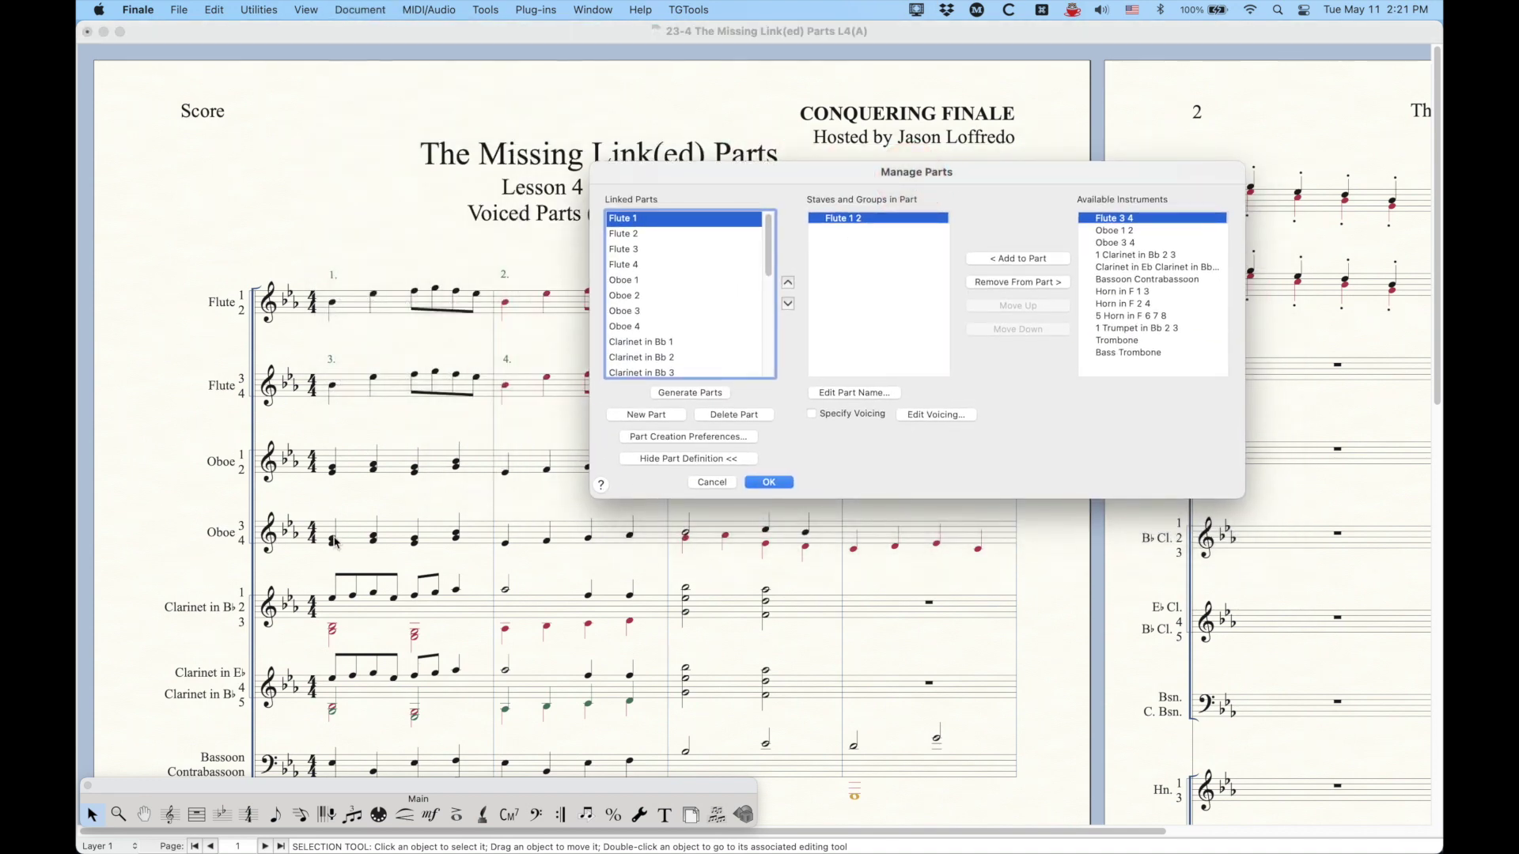
left_click_drag(796, 181, 663, 152)
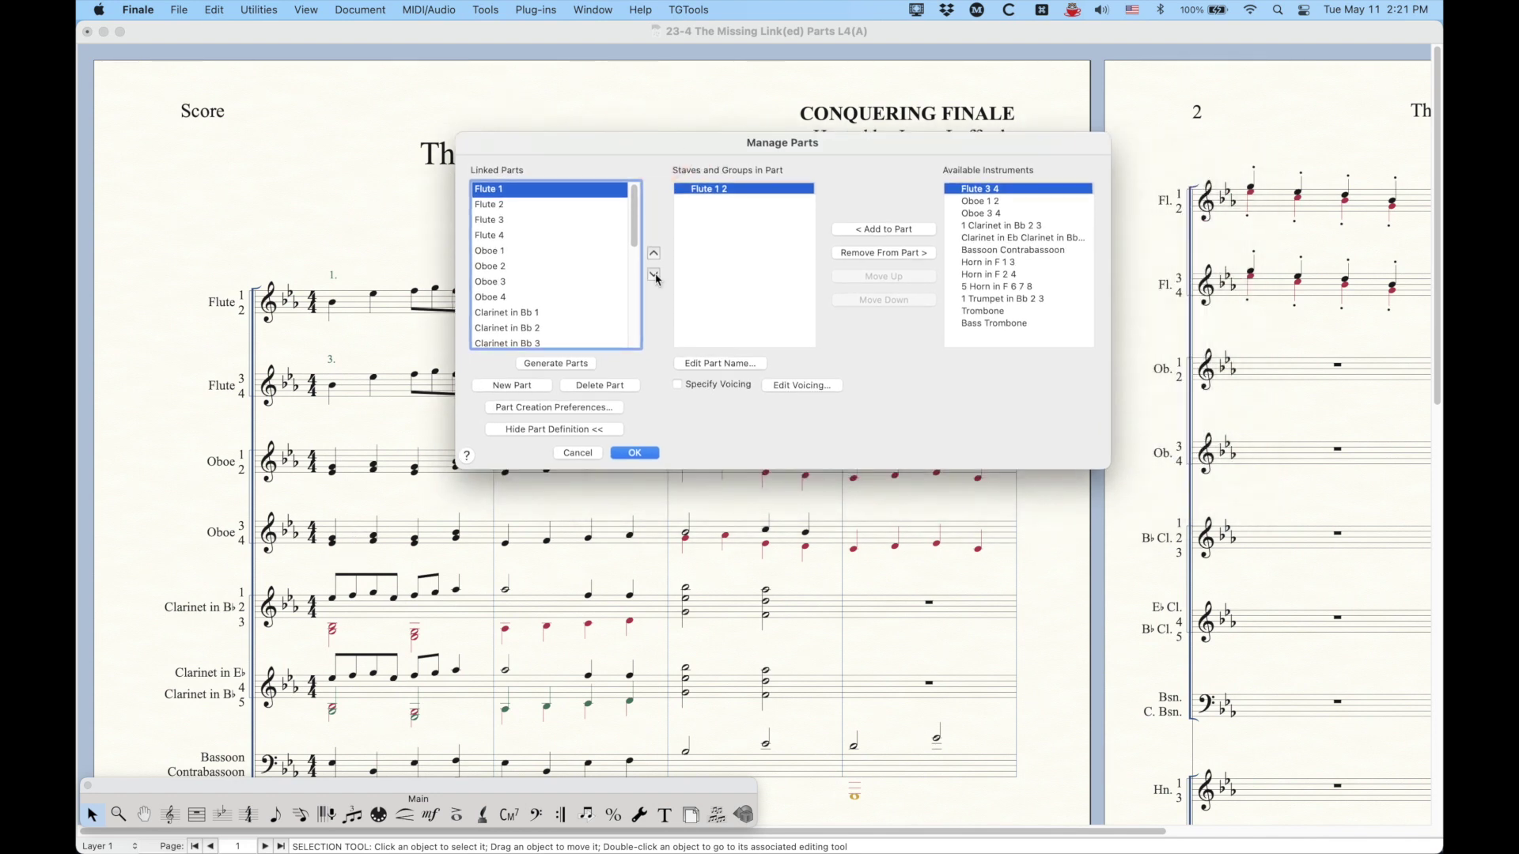
left_click(799, 385)
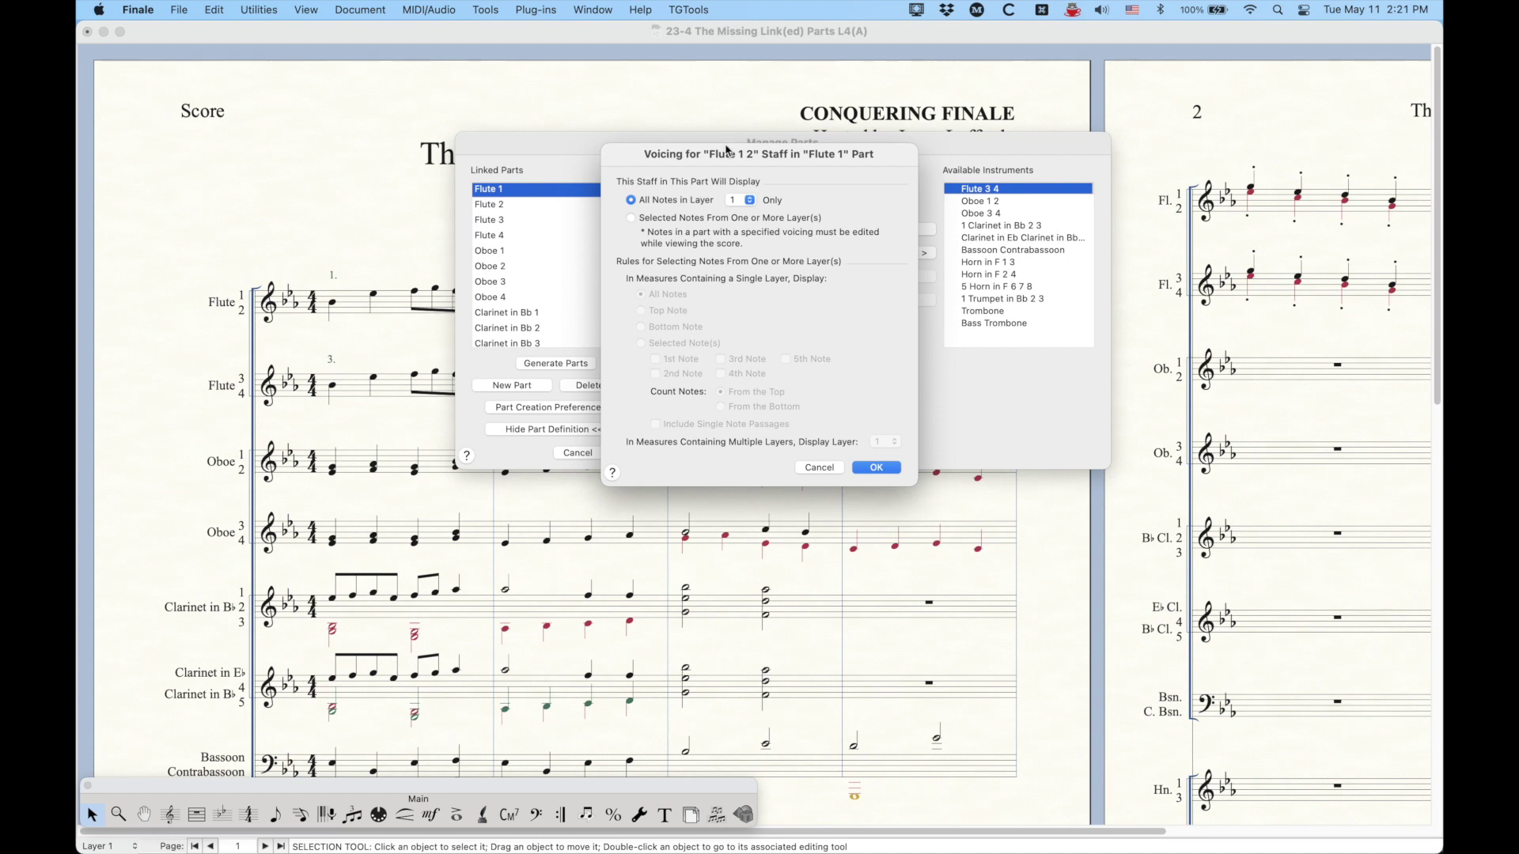
mouse_move(709, 163)
left_mouse_down()
mouse_move(709, 150)
mouse_move(712, 168)
left_mouse_up()
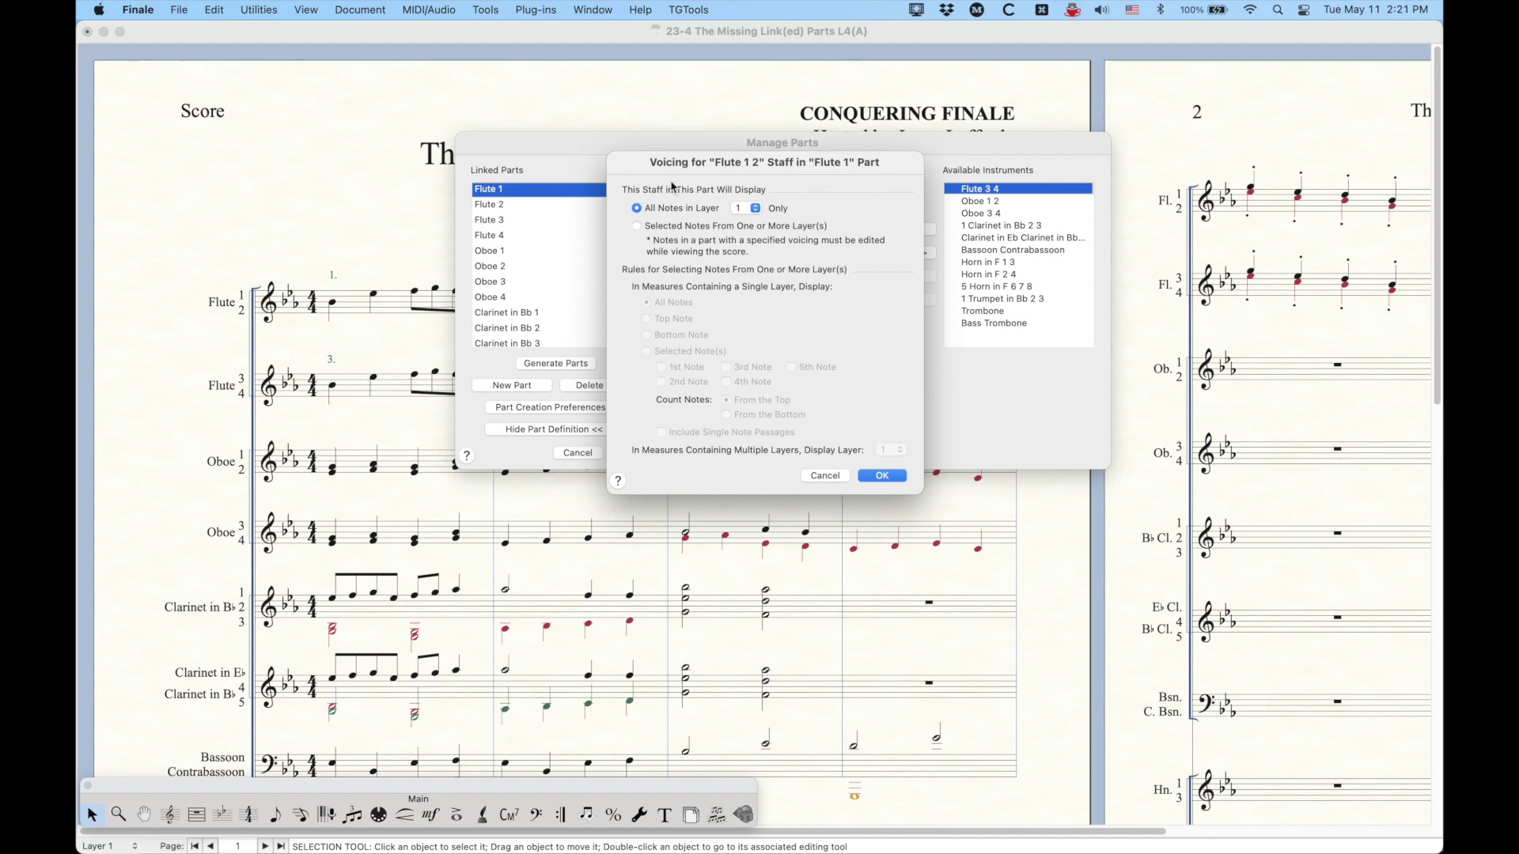
left_click_drag(672, 164, 696, 250)
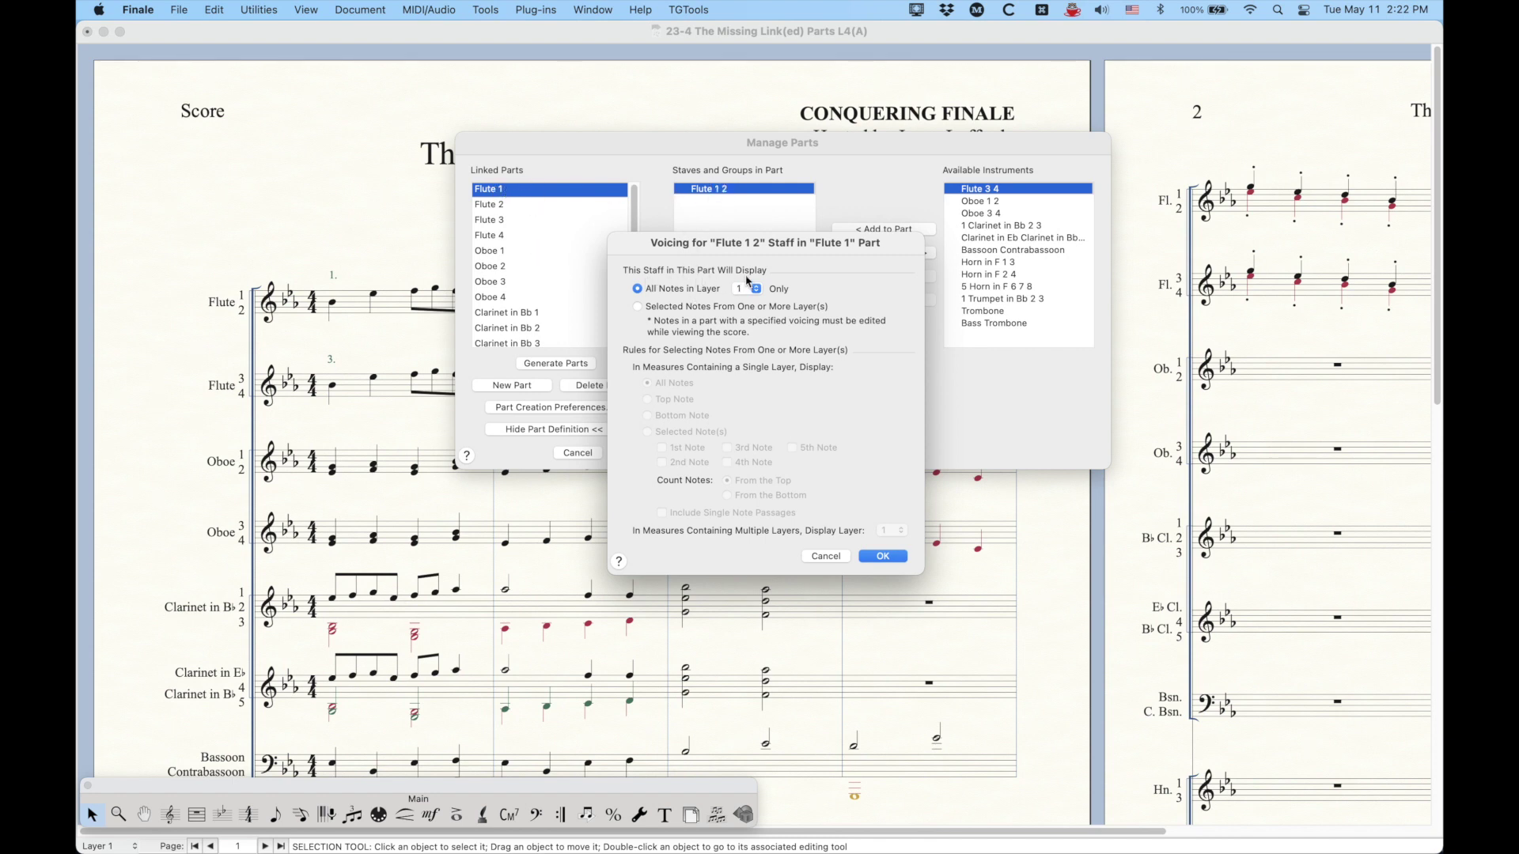
left_click_drag(769, 269, 791, 209)
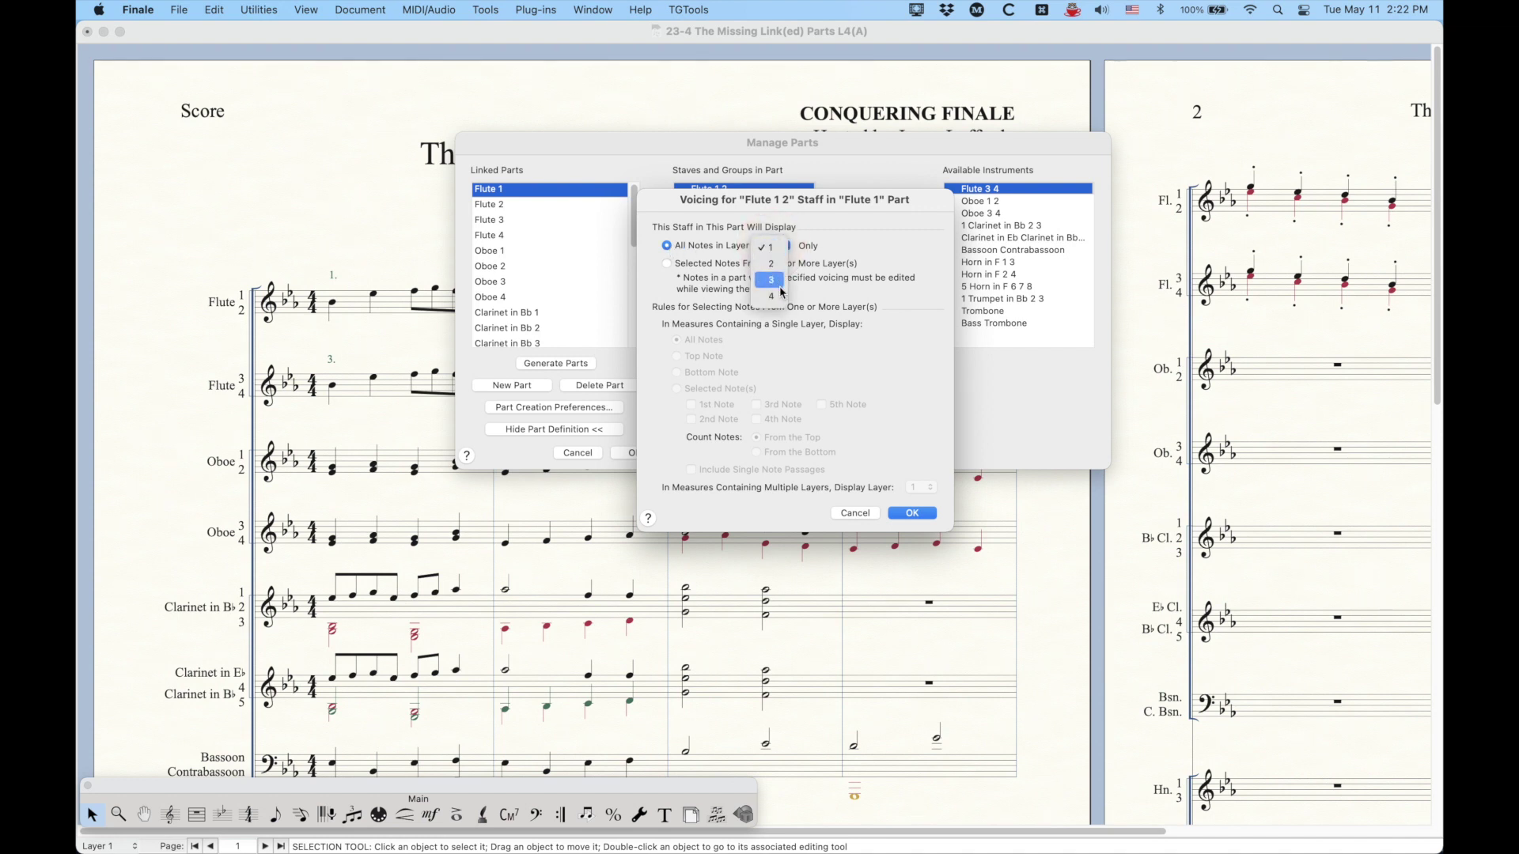
left_click(771, 246)
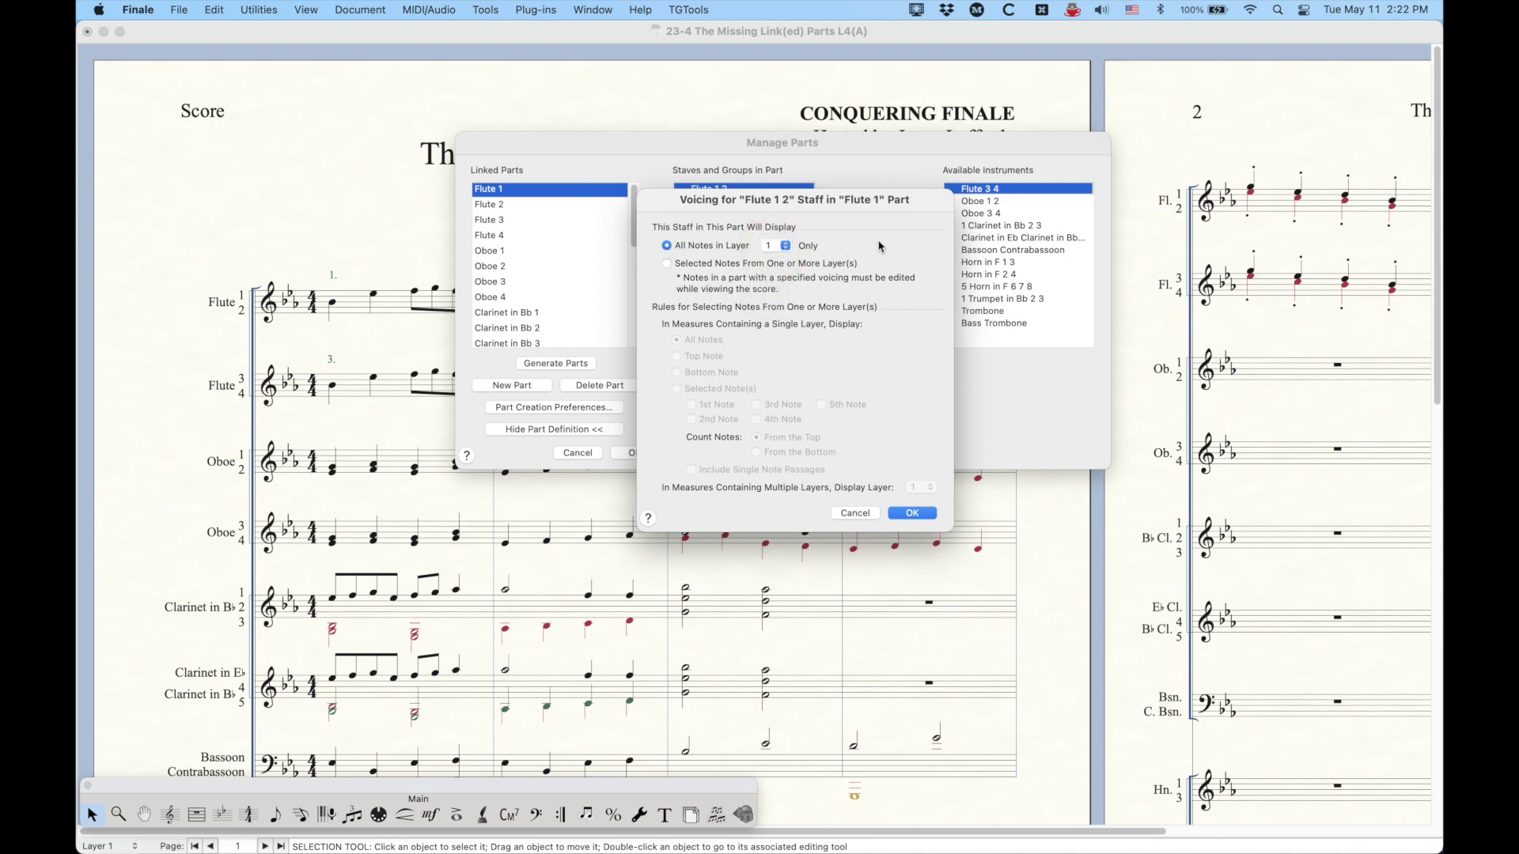
left_click(668, 264)
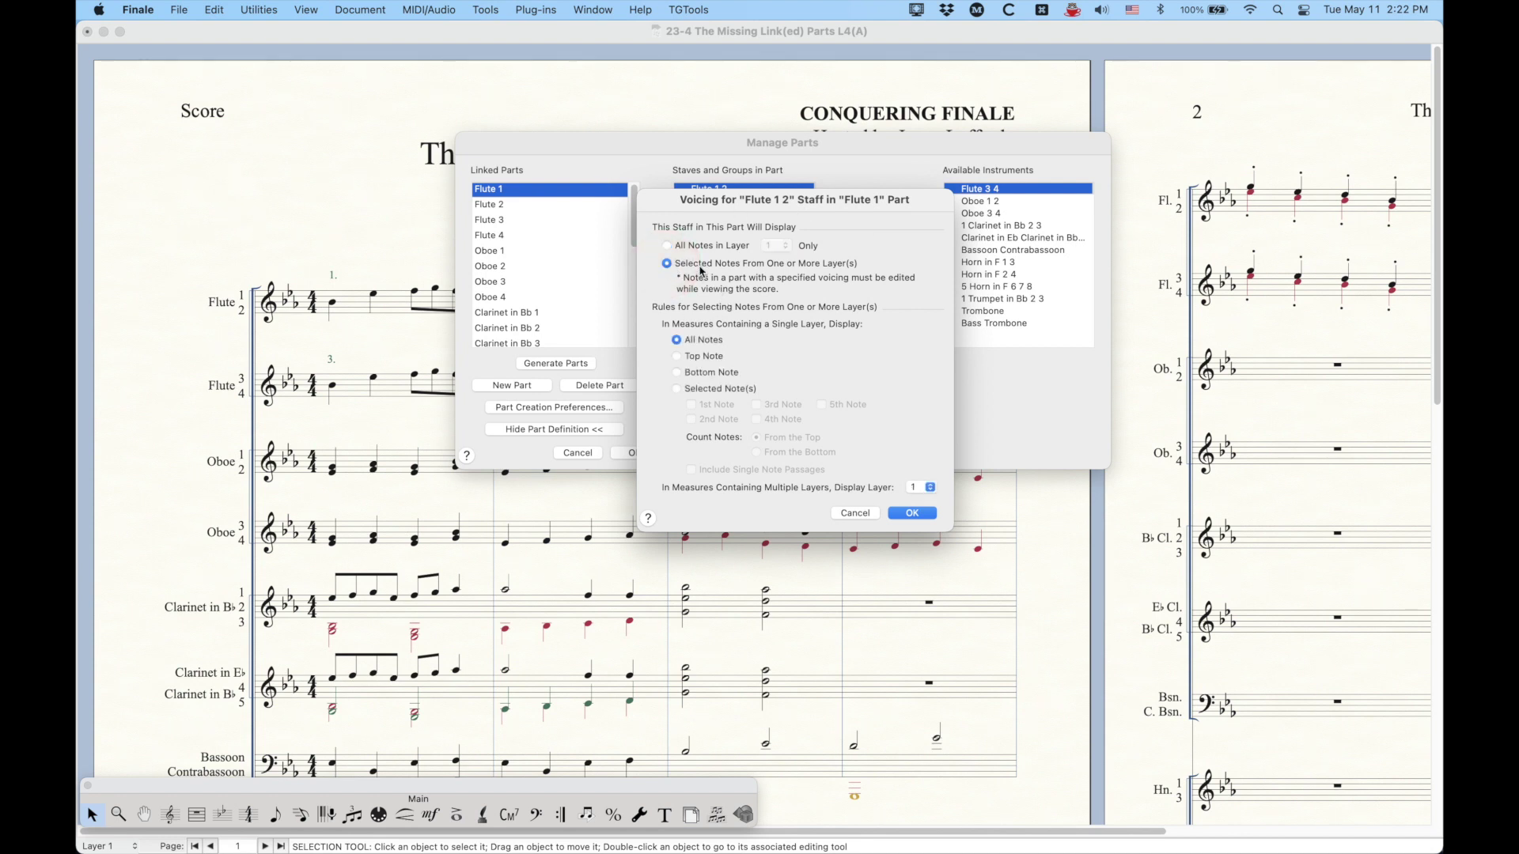
left_click(666, 245)
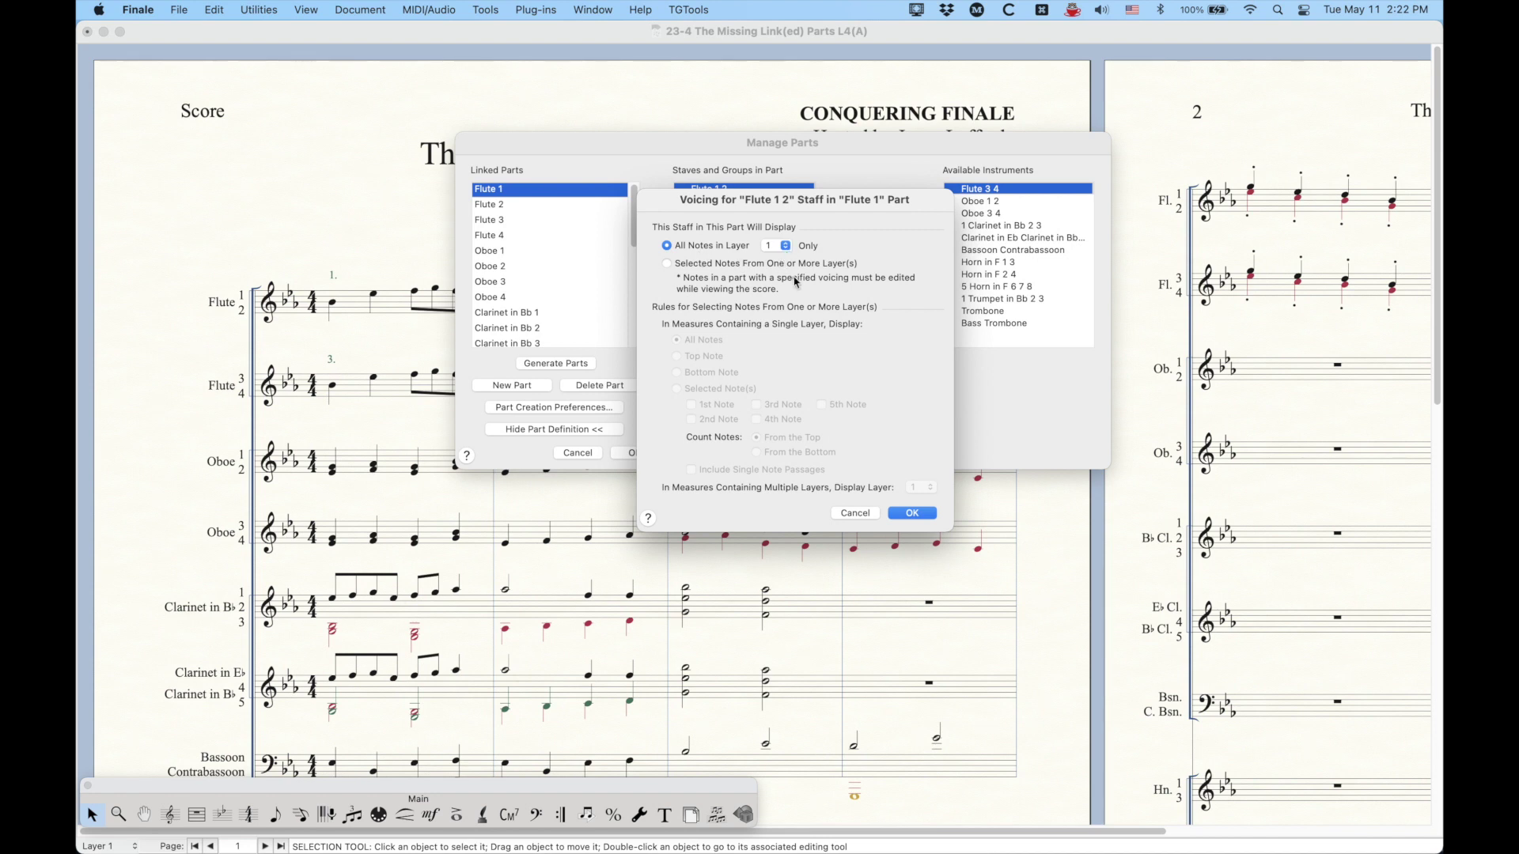
left_click(911, 514)
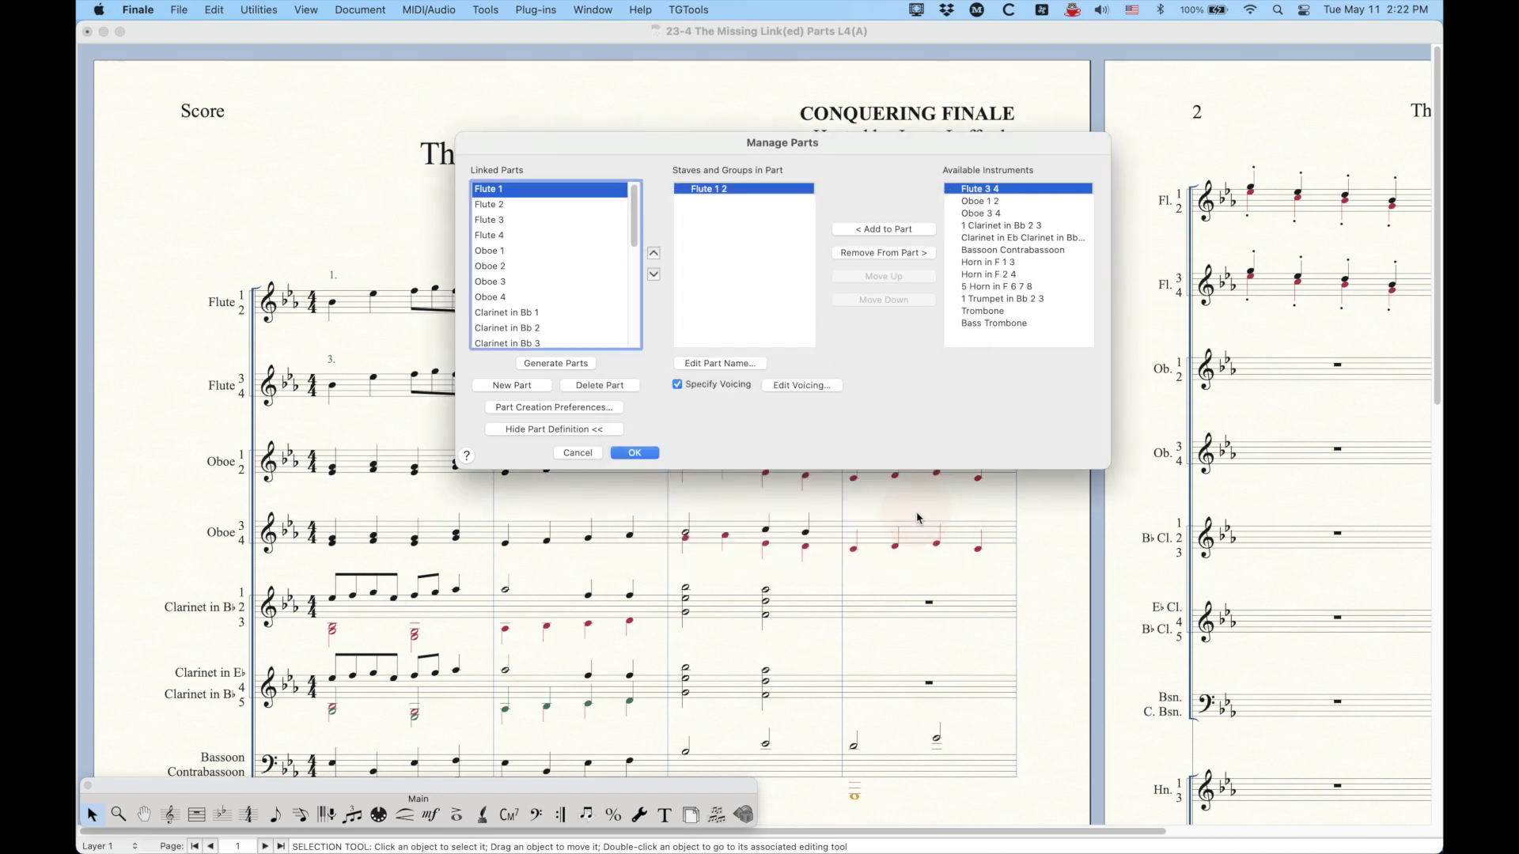
- Set the Flute 1 2 staff in the Flute 2 part to display all notes in layer 2 only and accept the part definitions
left_click(490, 206)
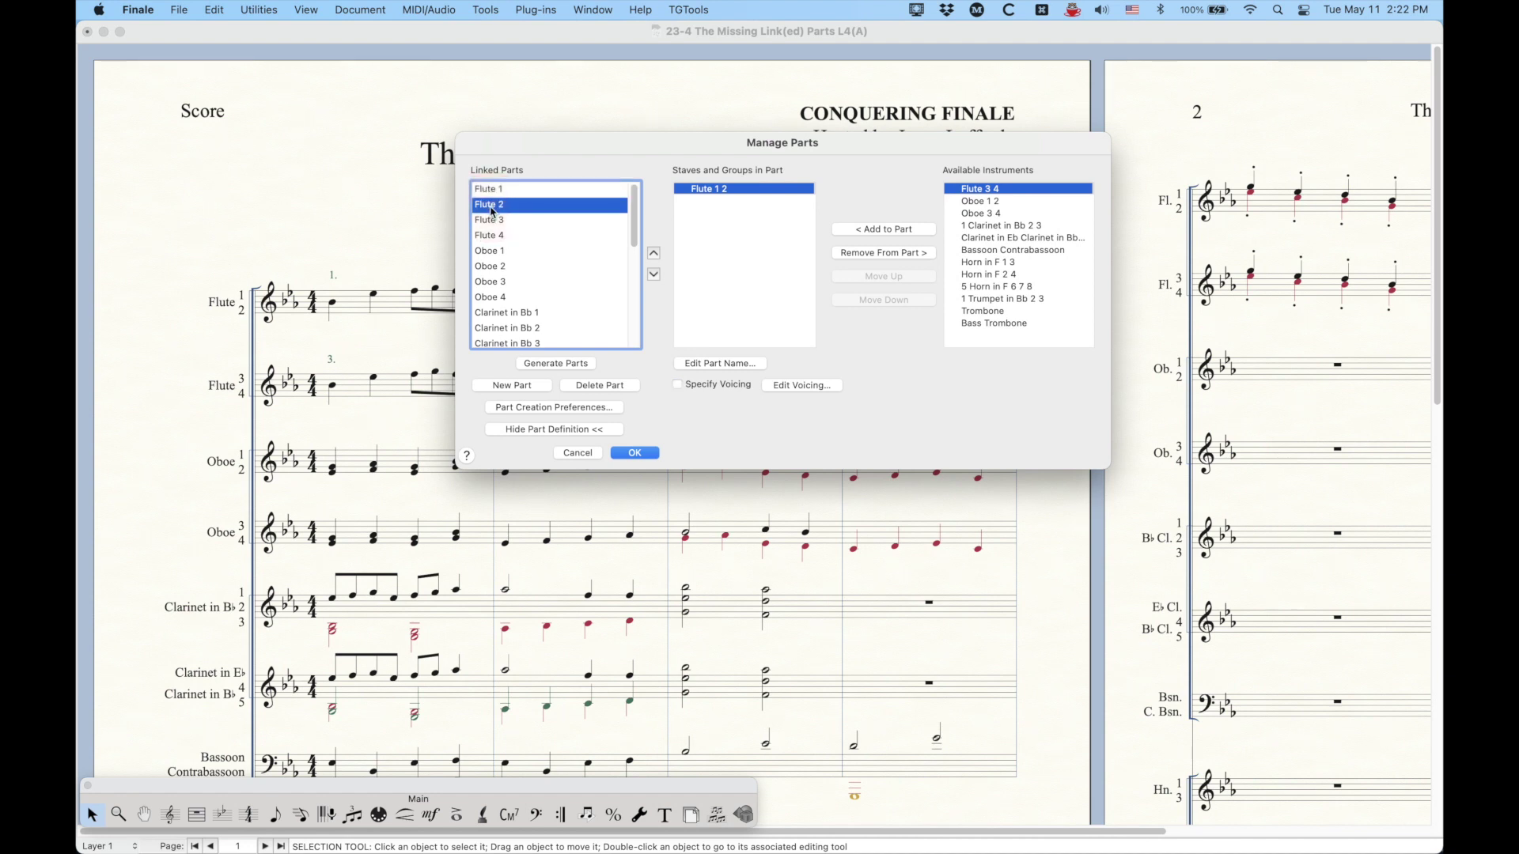
left_click(805, 386)
left_click(748, 202)
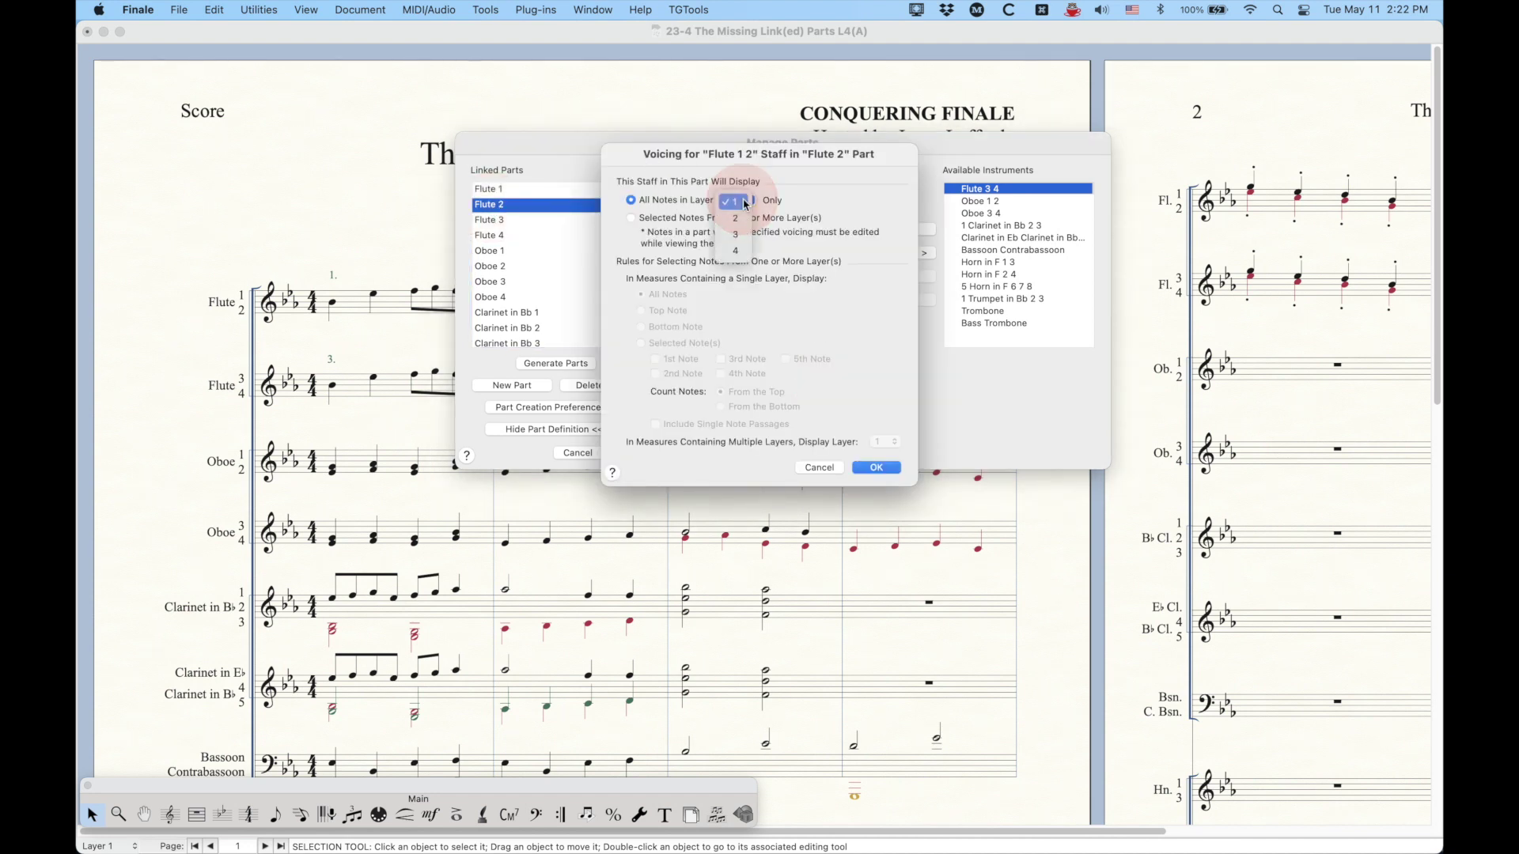
left_click(744, 219)
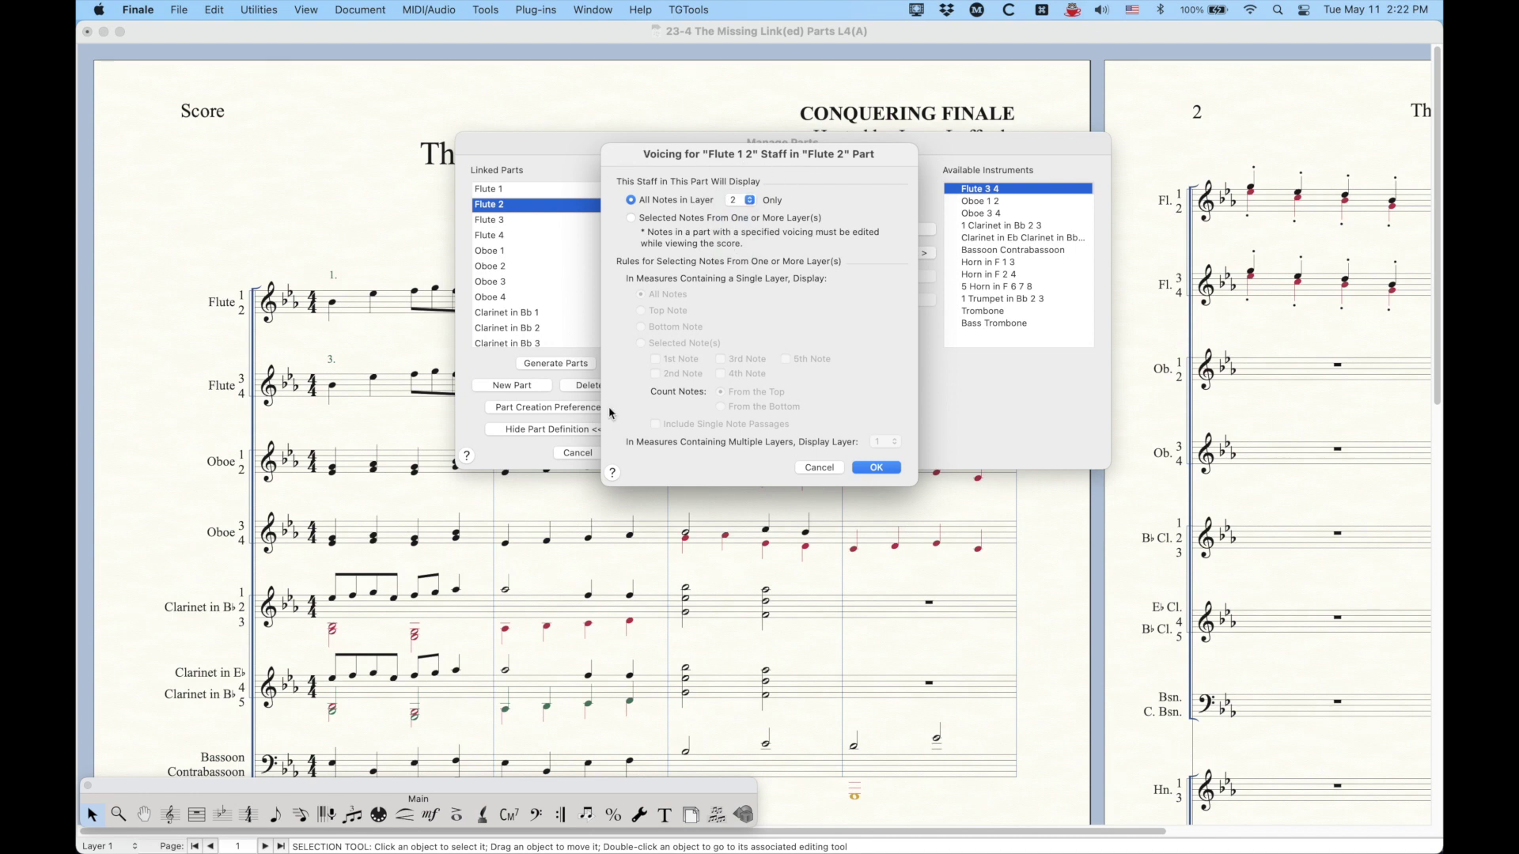
left_click(884, 466)
left_click(634, 453)
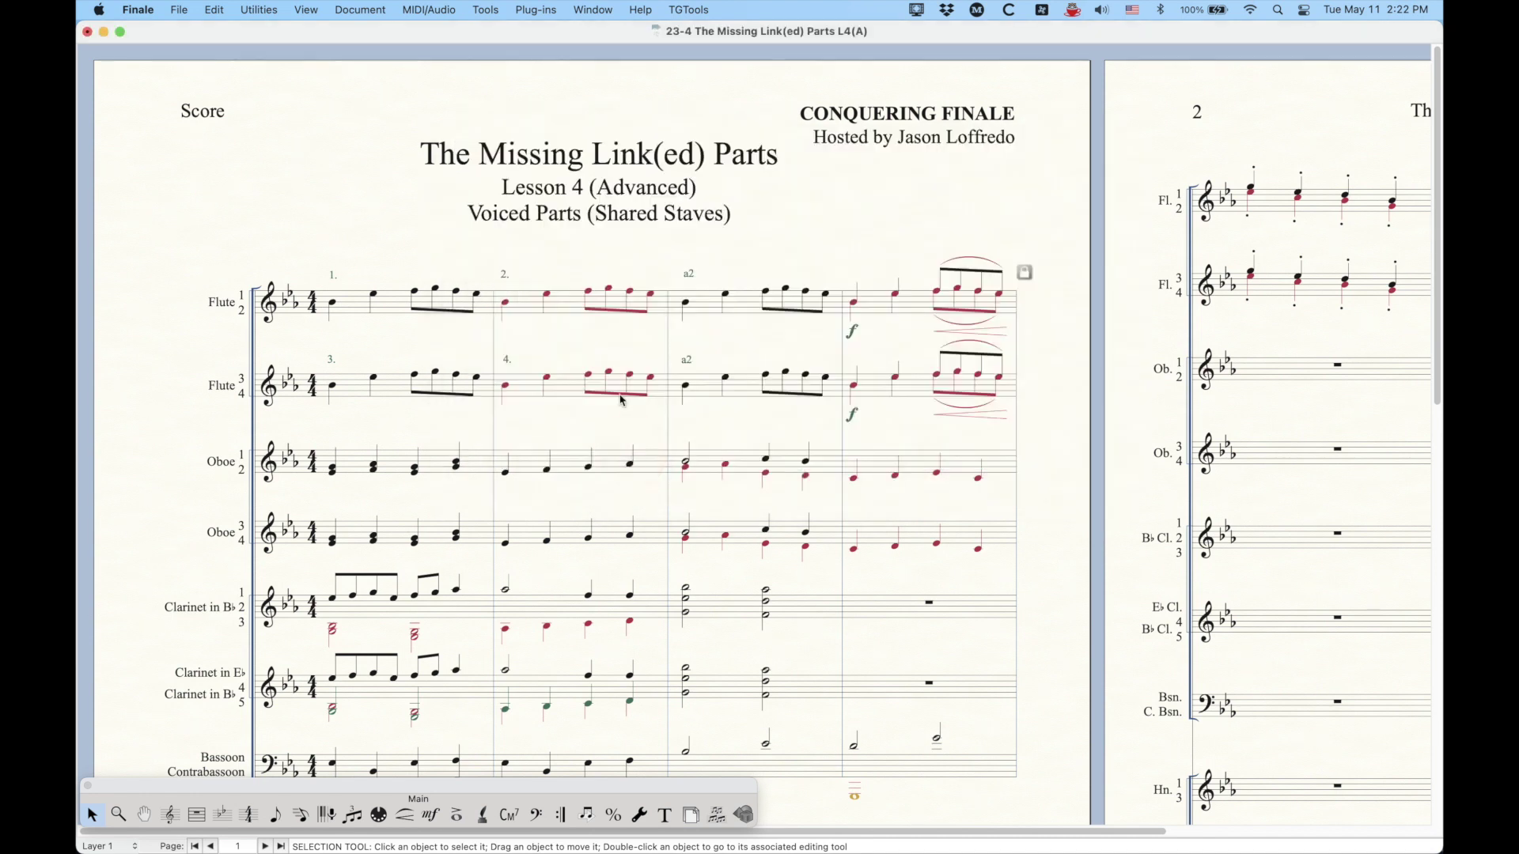
- Check the voiced Flute 1 and Flute 2 parts, including their chord measures on the second system, and return to the score
left_click(525, 260)
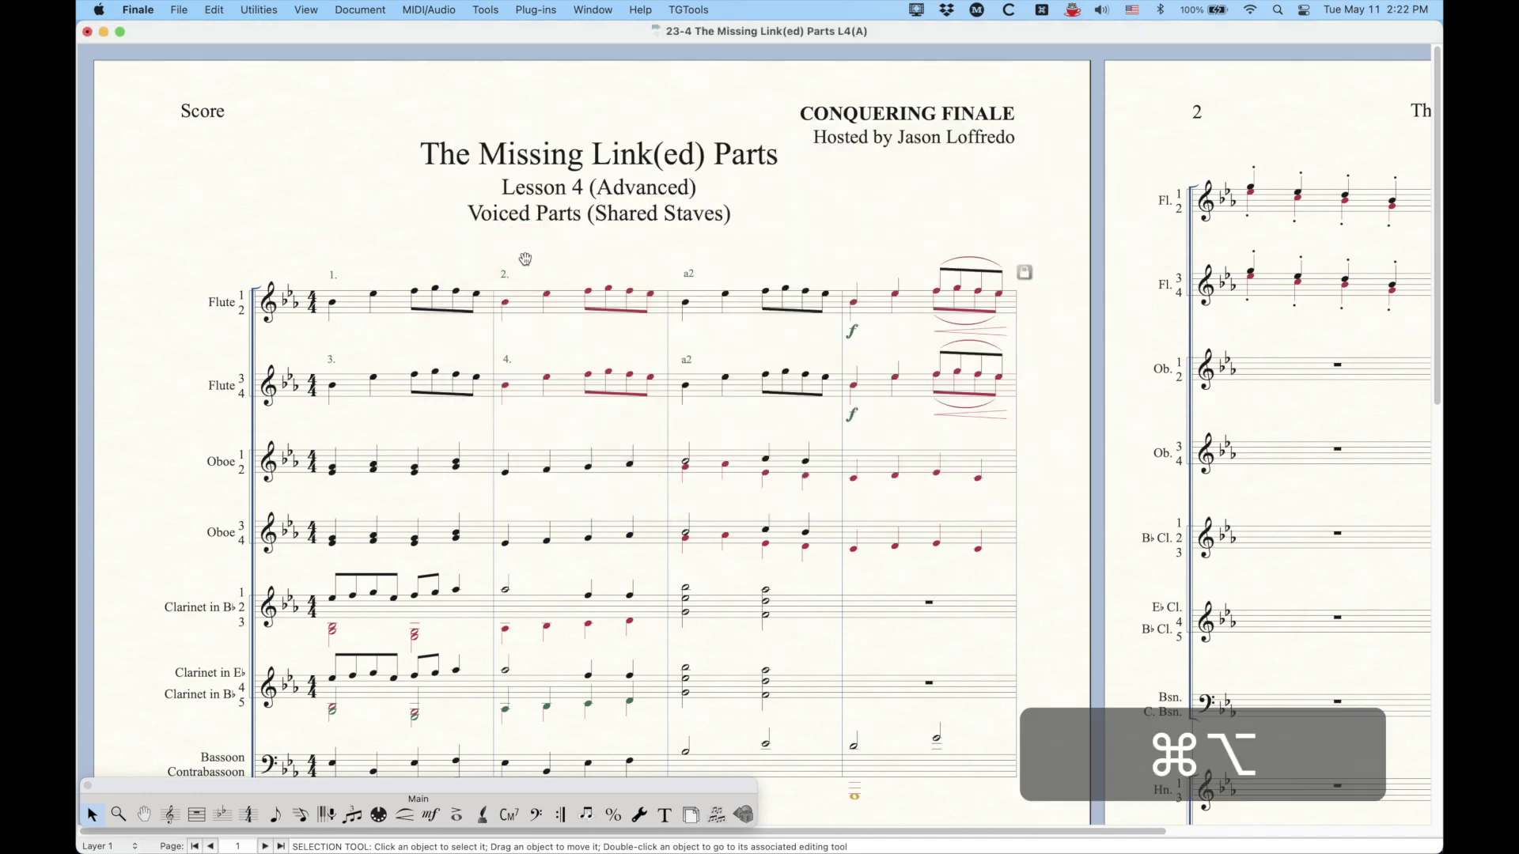
key("alt+super+period")
left_click(238, 174)
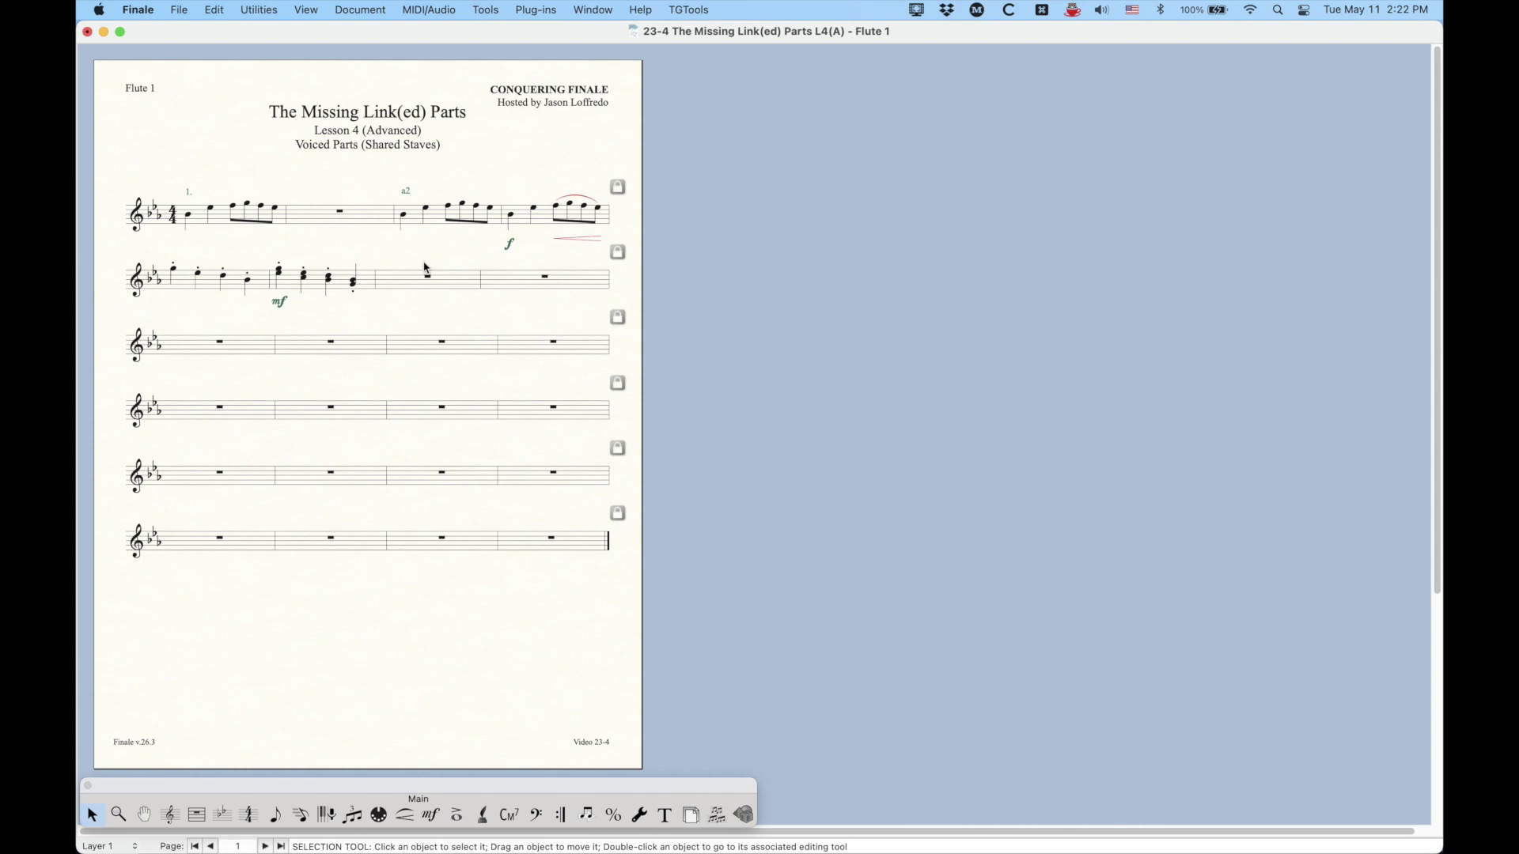
left_click(335, 298)
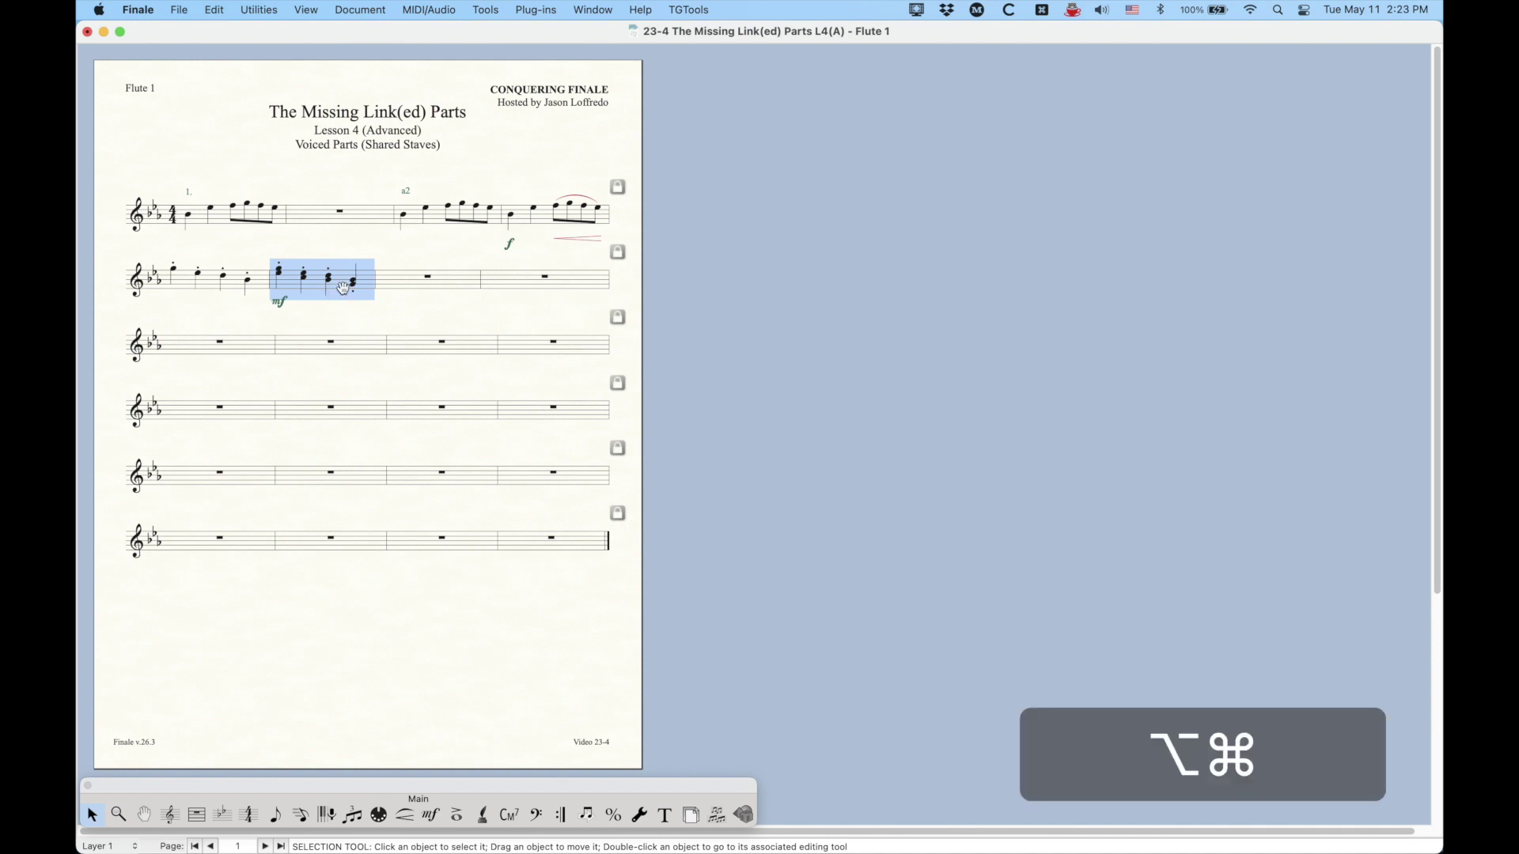
key("alt+super+period")
left_click(408, 183)
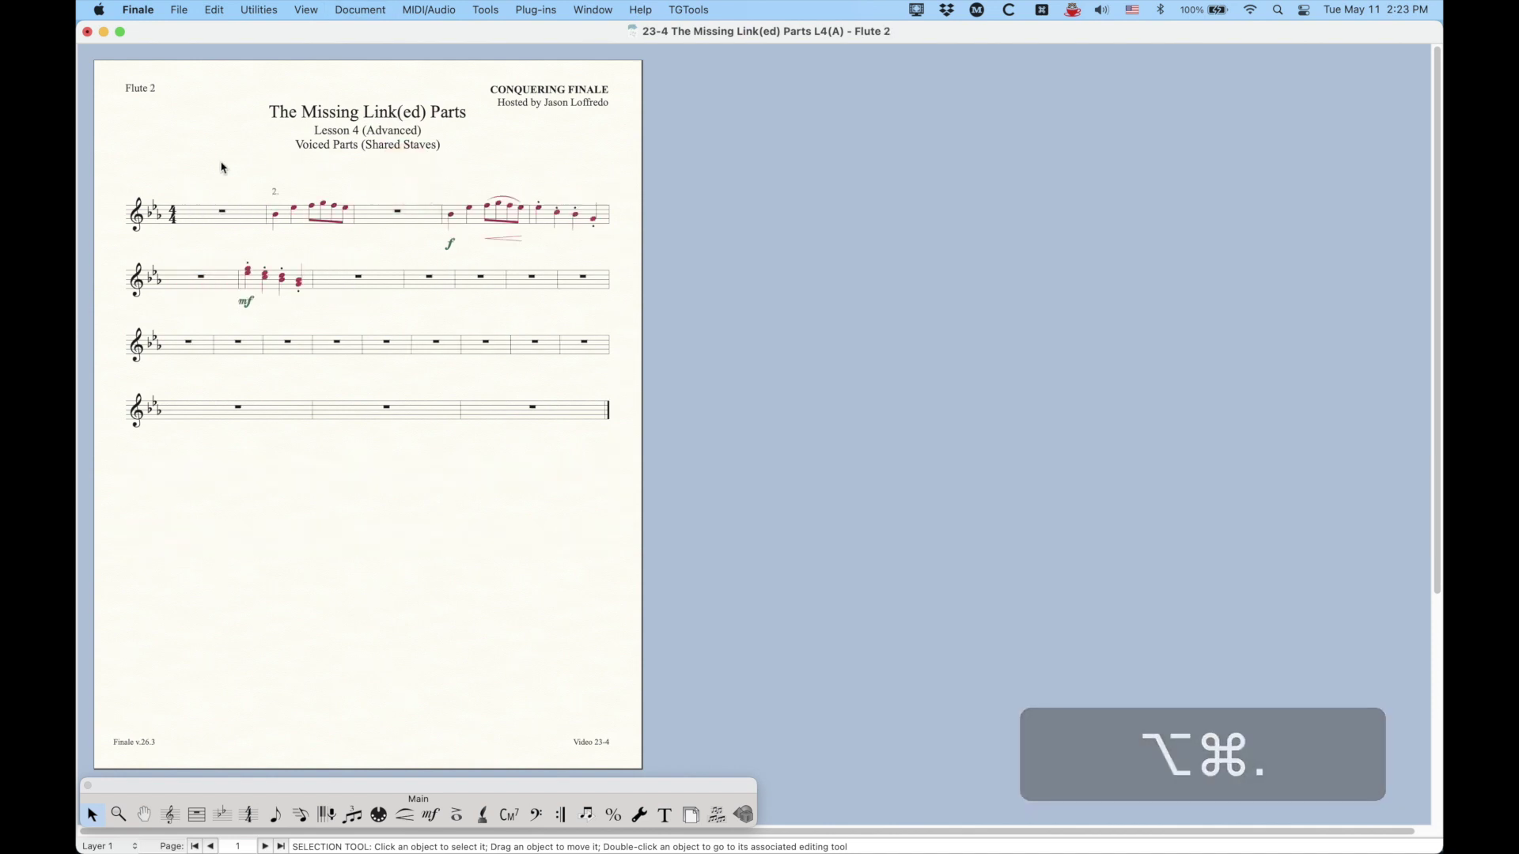
left_click(256, 262)
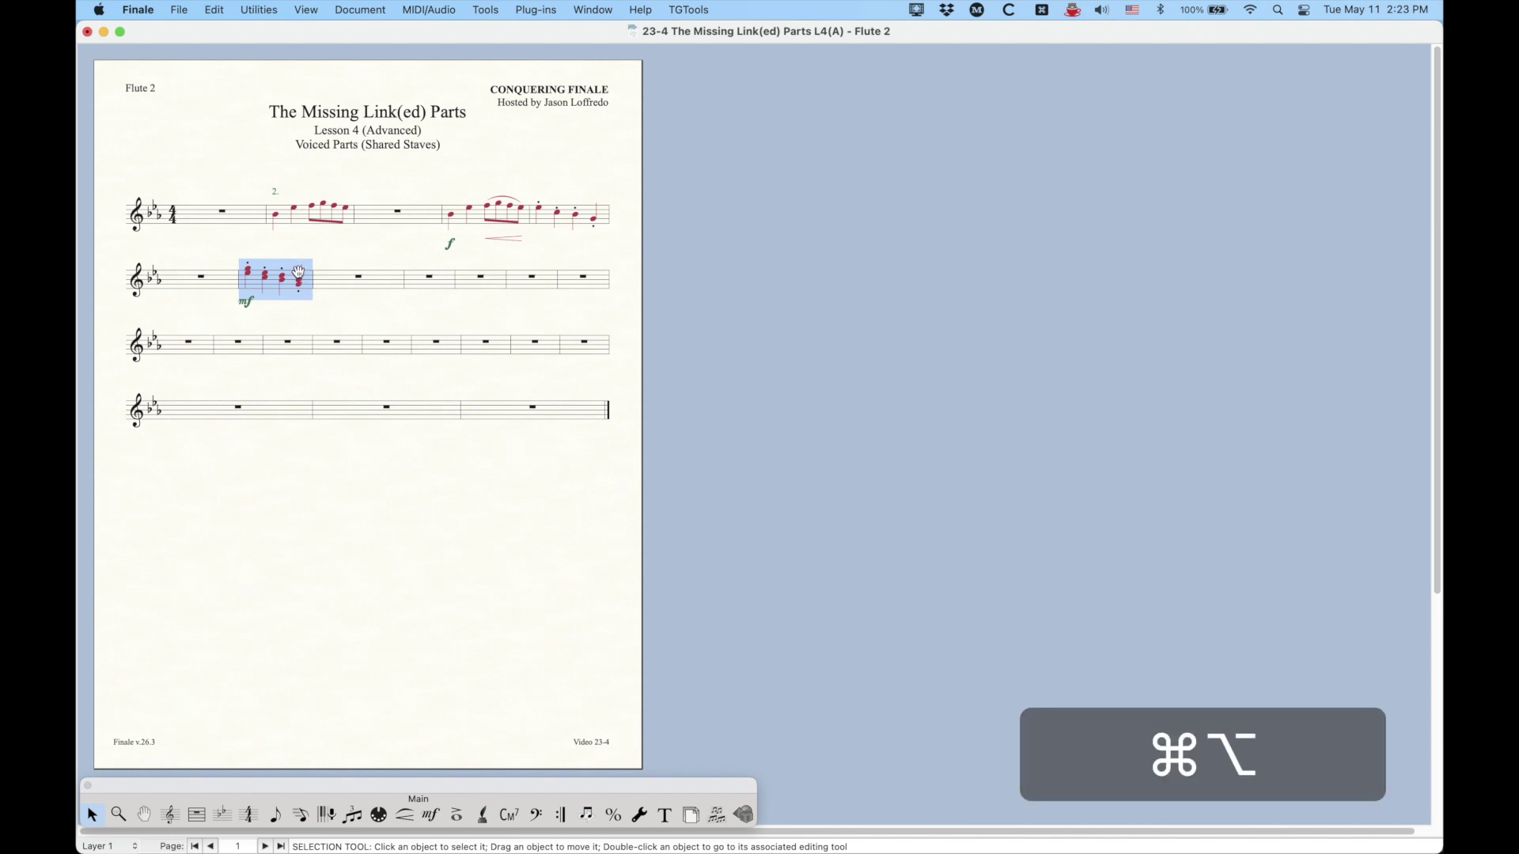
key("alt+super+comma")
key("alt+super+comma")
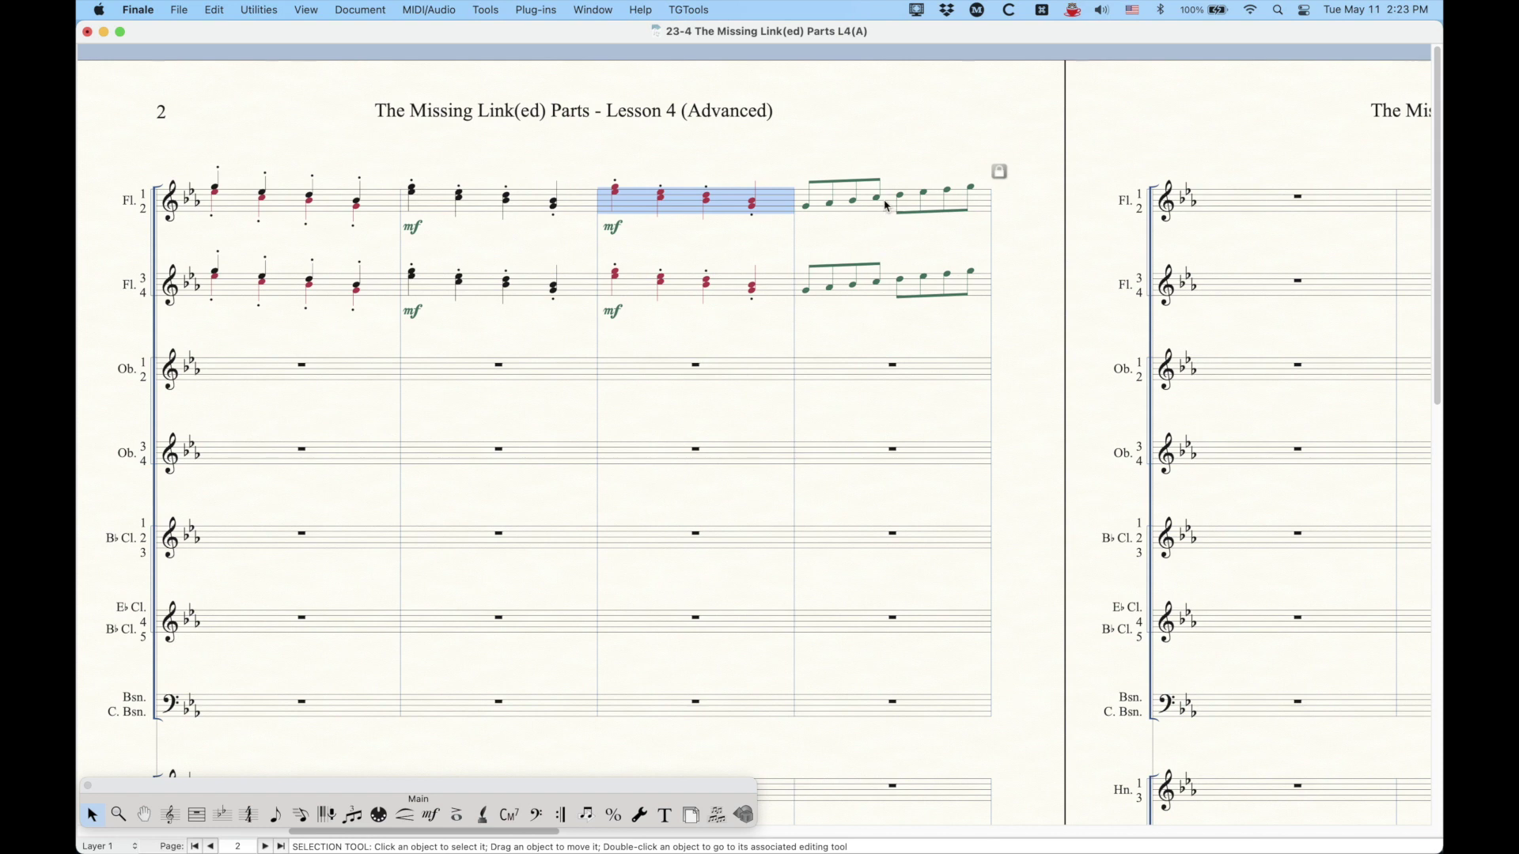
- Select the last Flute 1 2 measure on score page 2, compare it in both flute parts, and return to the score
left_click(887, 206)
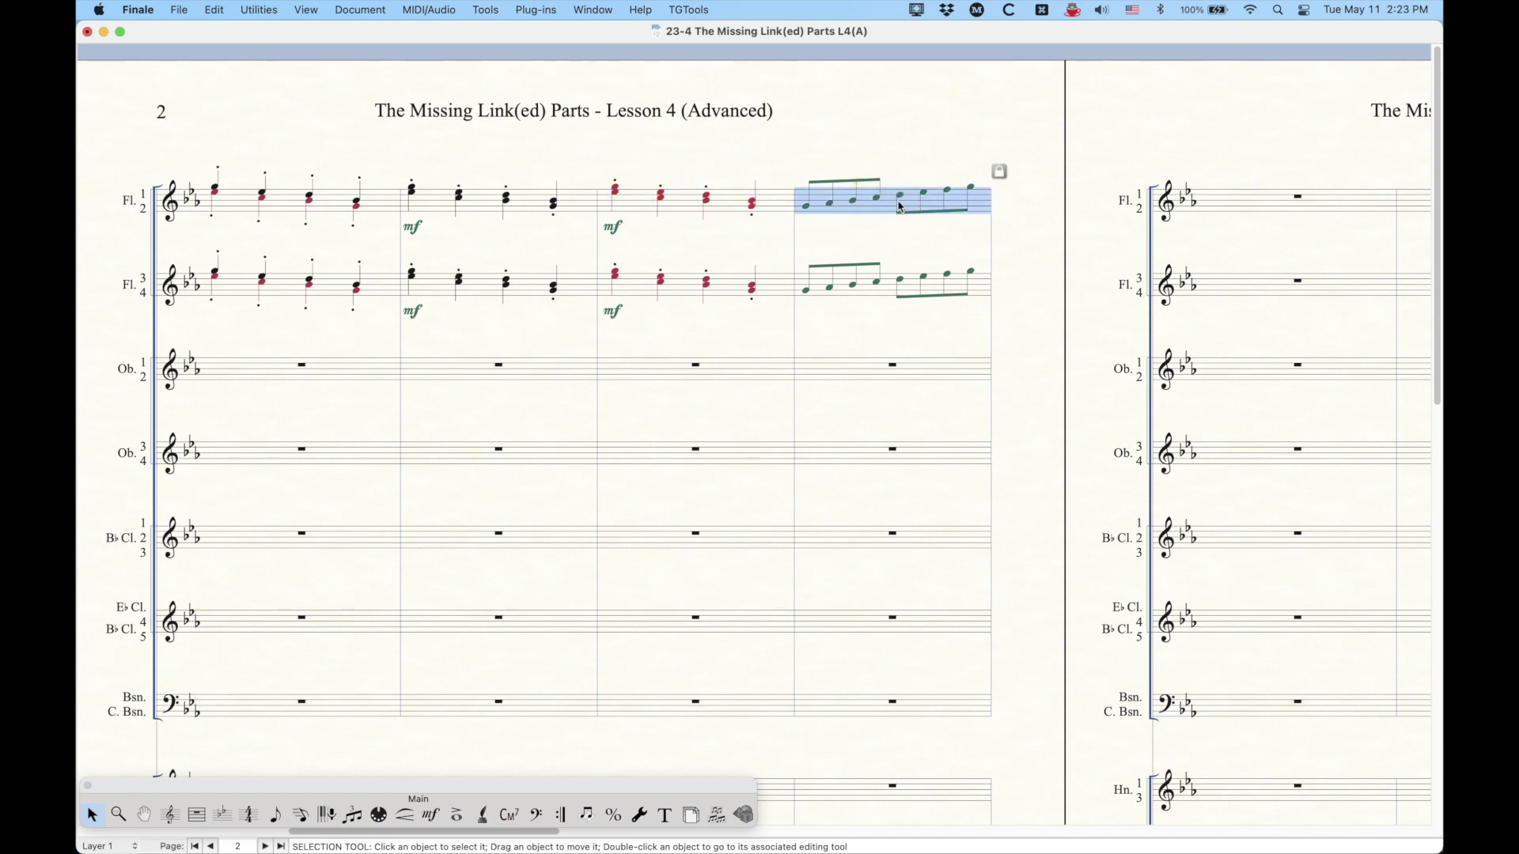
key("alt+super+period")
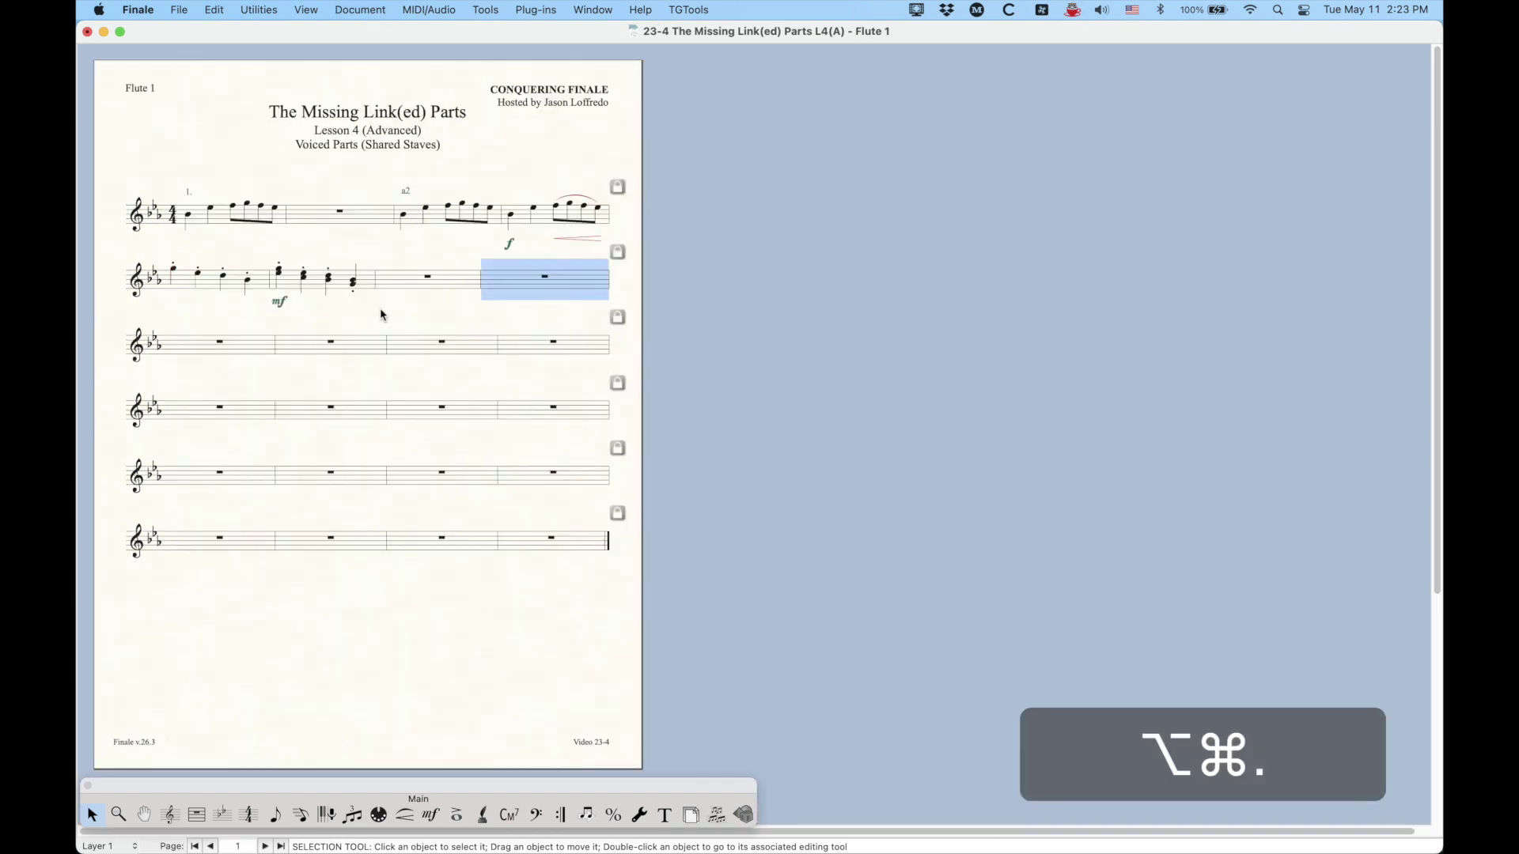
key("alt+super+period")
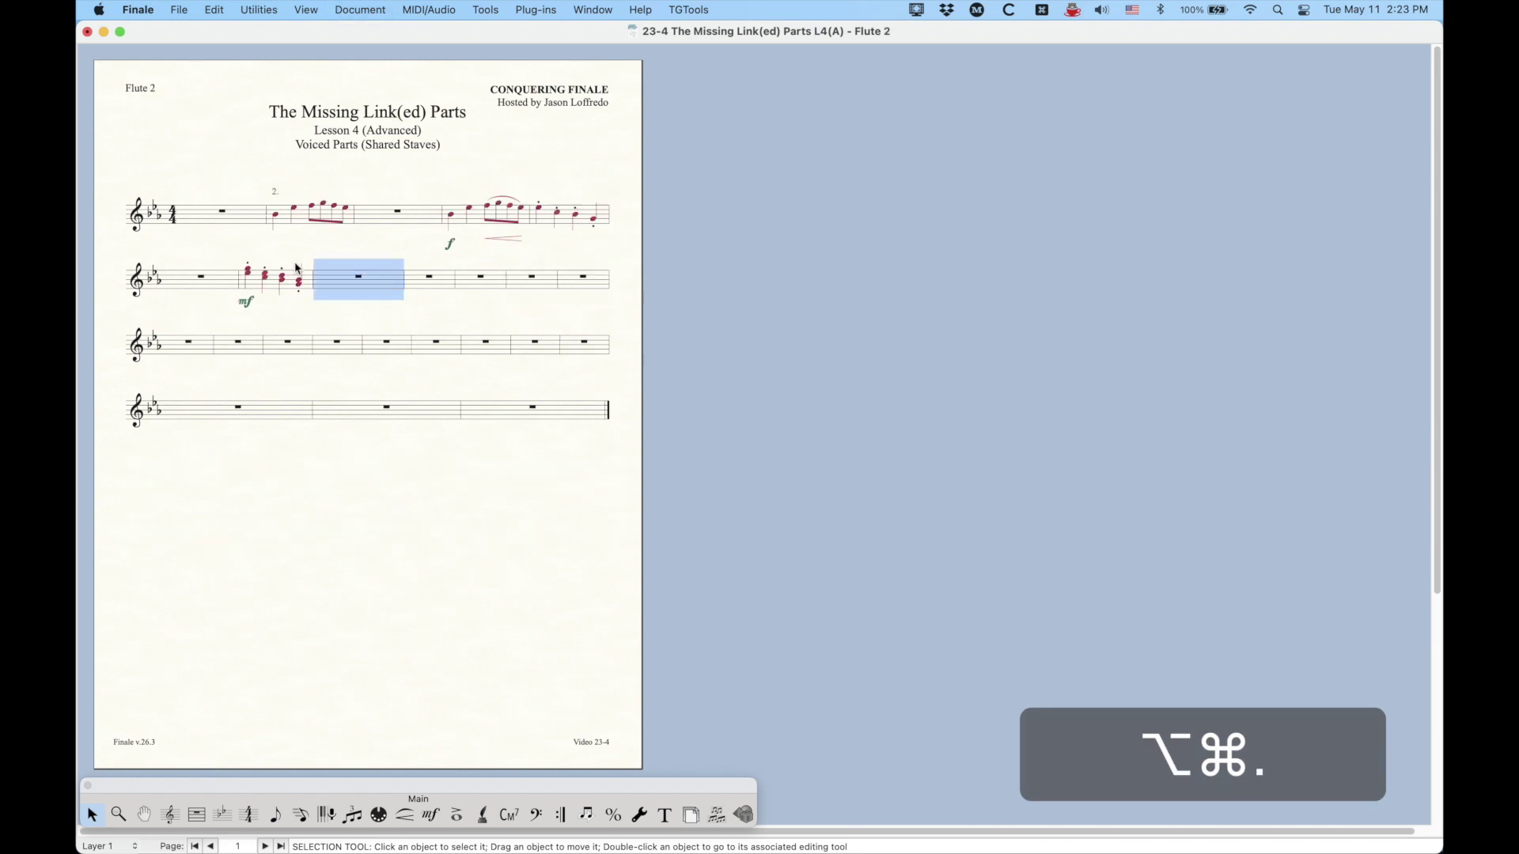
key("alt+super+comma")
key("super+alt")
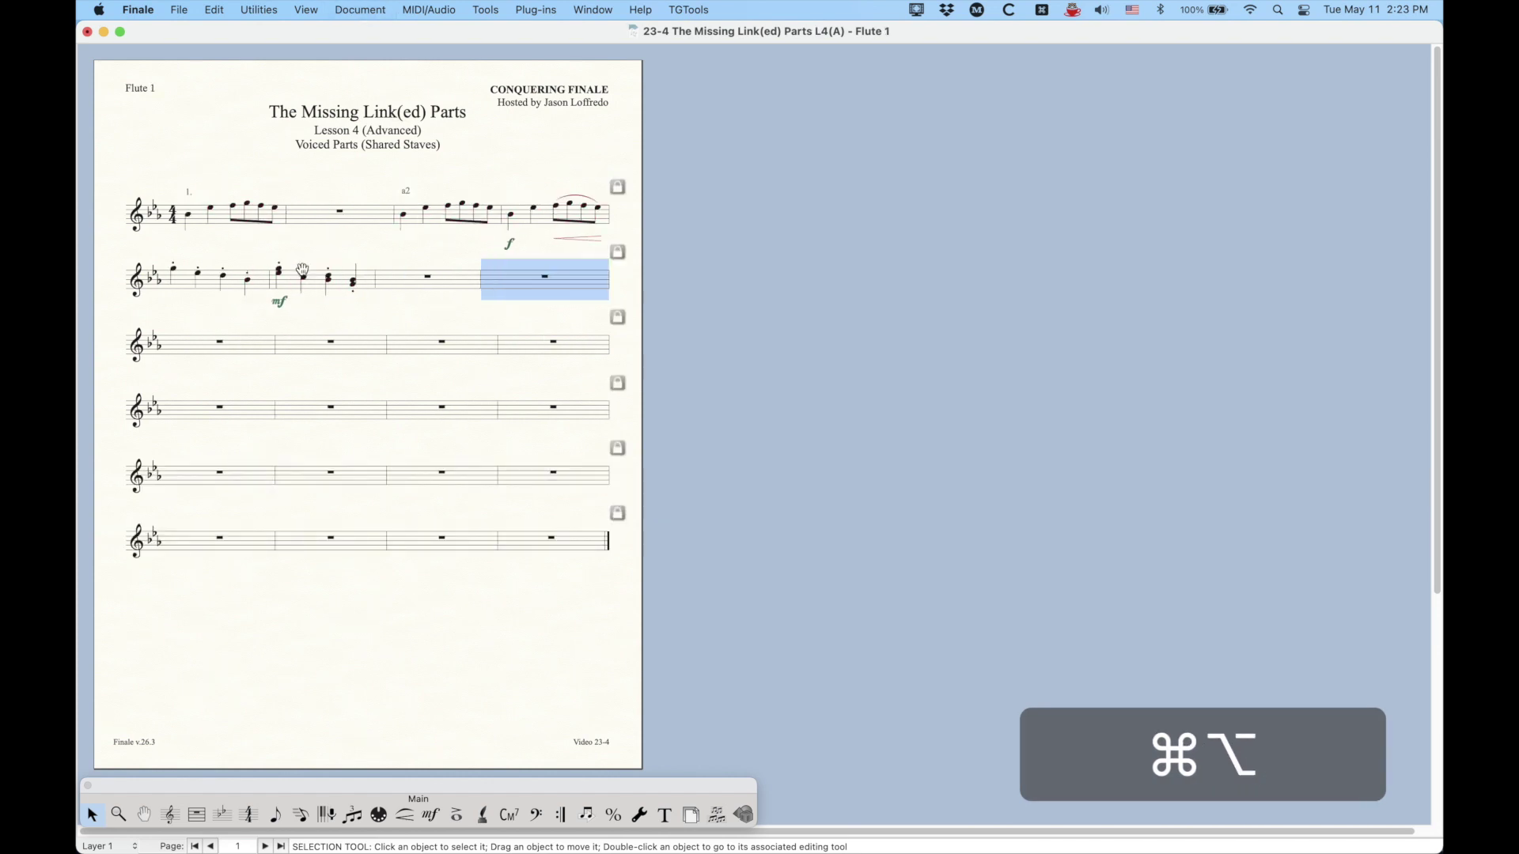
key("alt+super+comma")
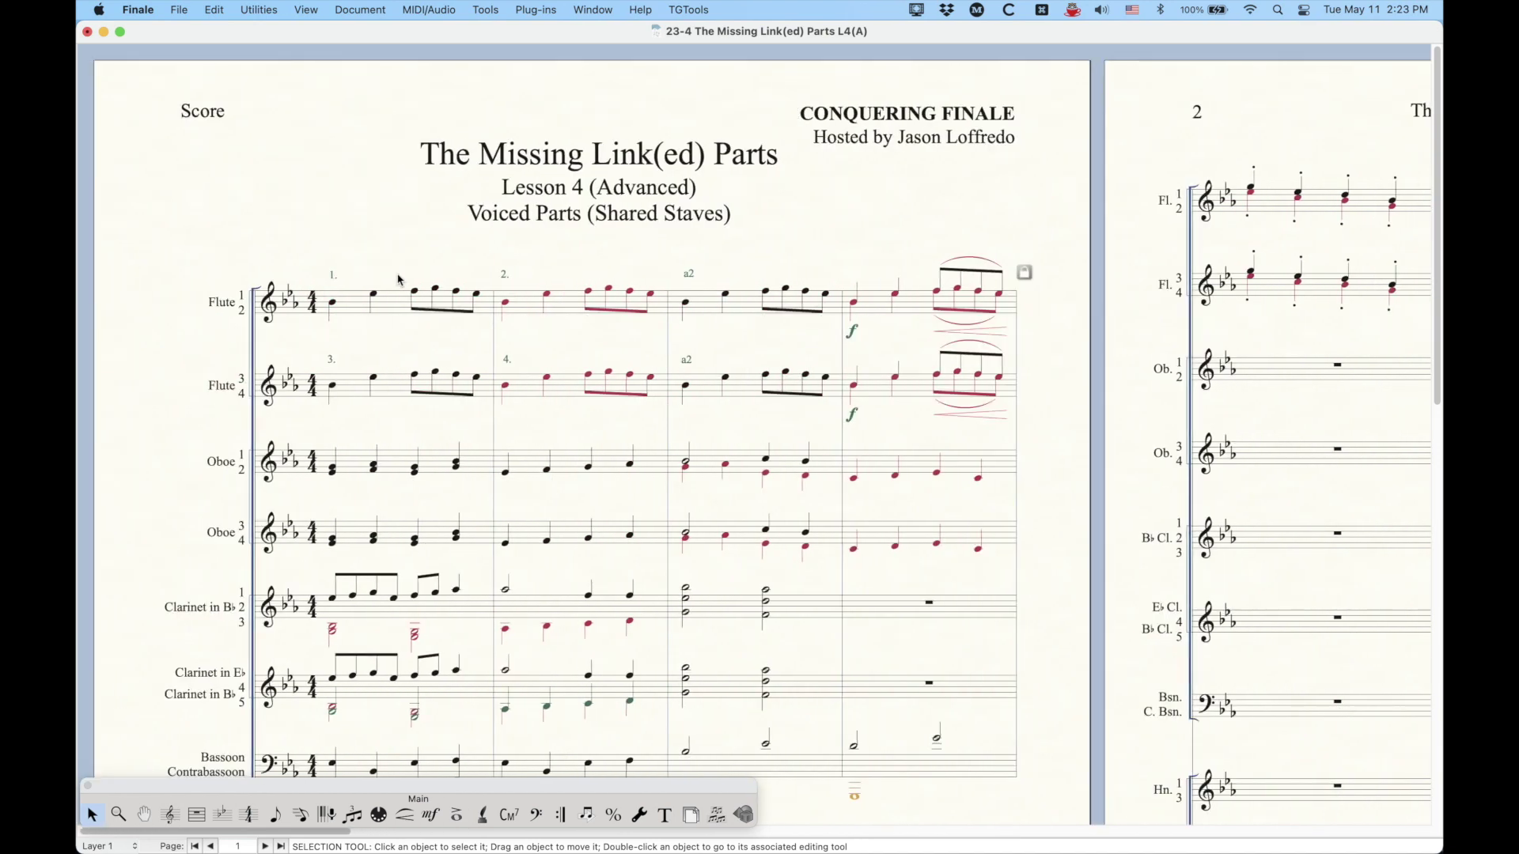
- Examine how layers are used in the Flute 1 2 measures on score page 2, and return to a reduced view of page 1
scroll(400, 316, "right", 10)
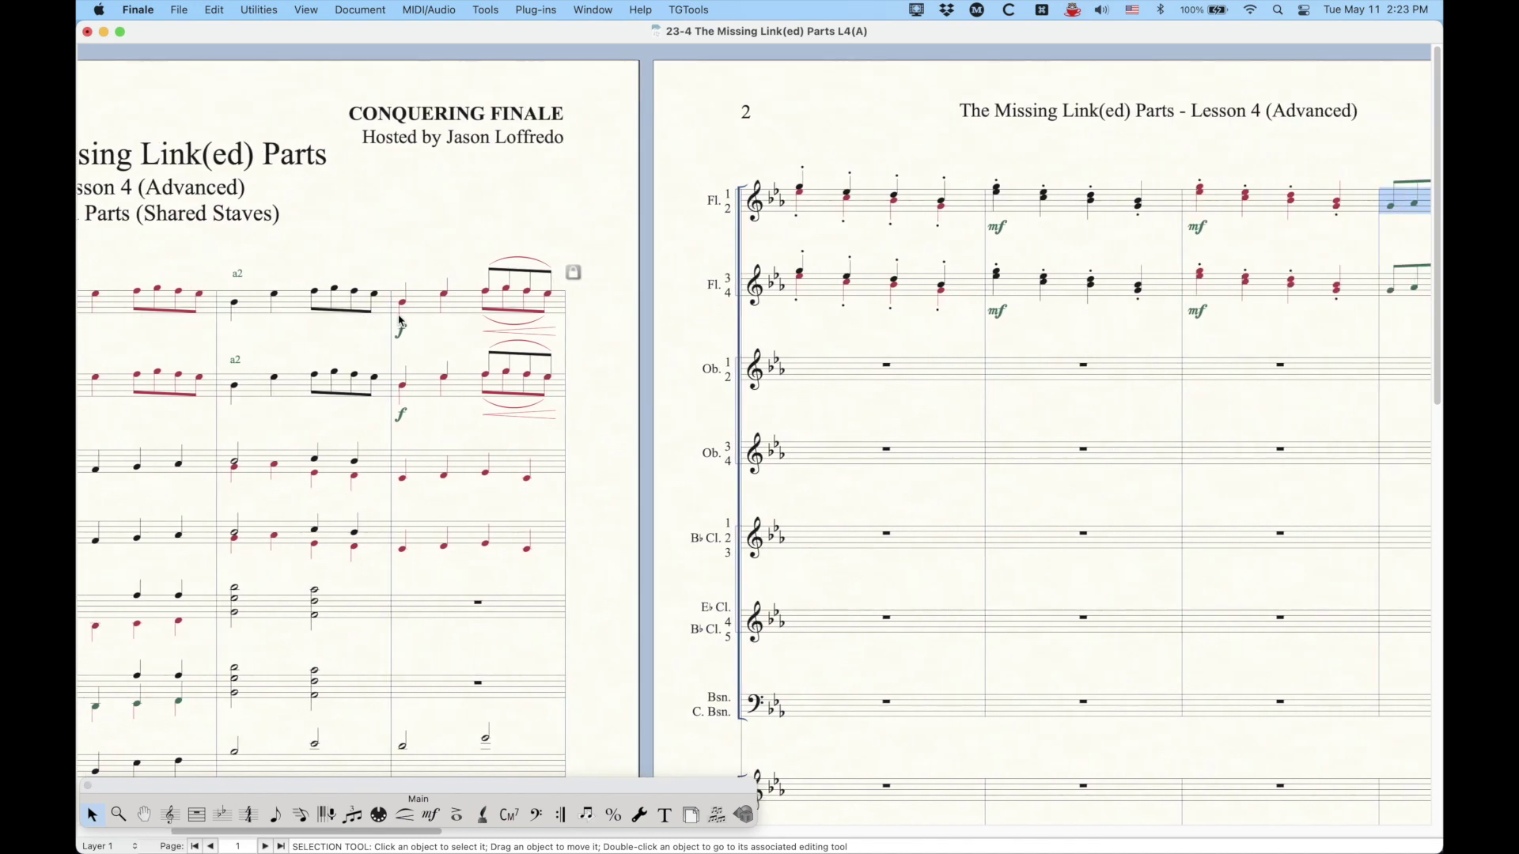
scroll(401, 320, "right", 10)
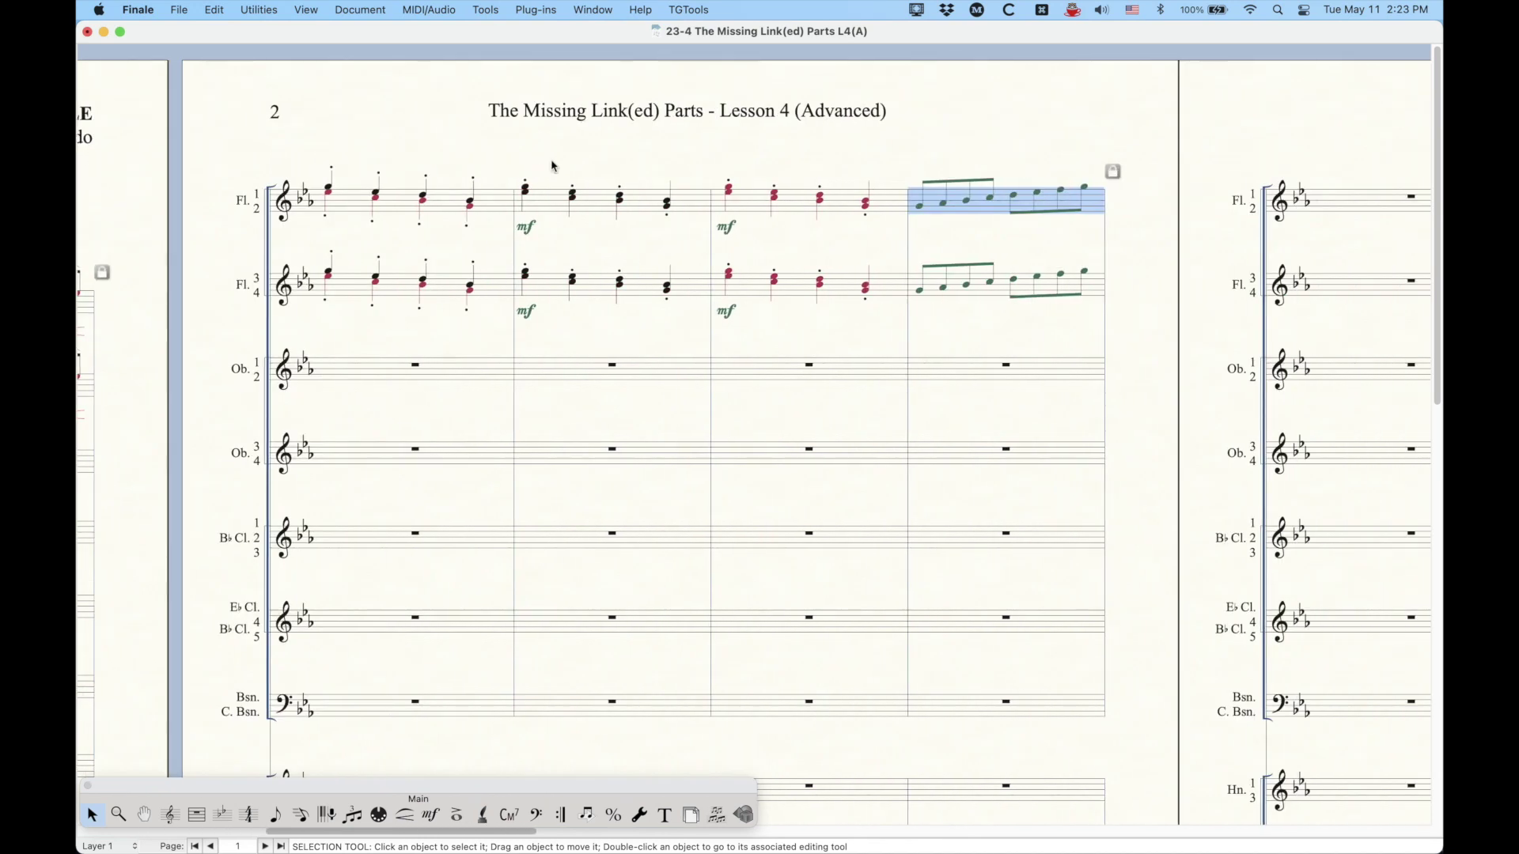
left_click(404, 205)
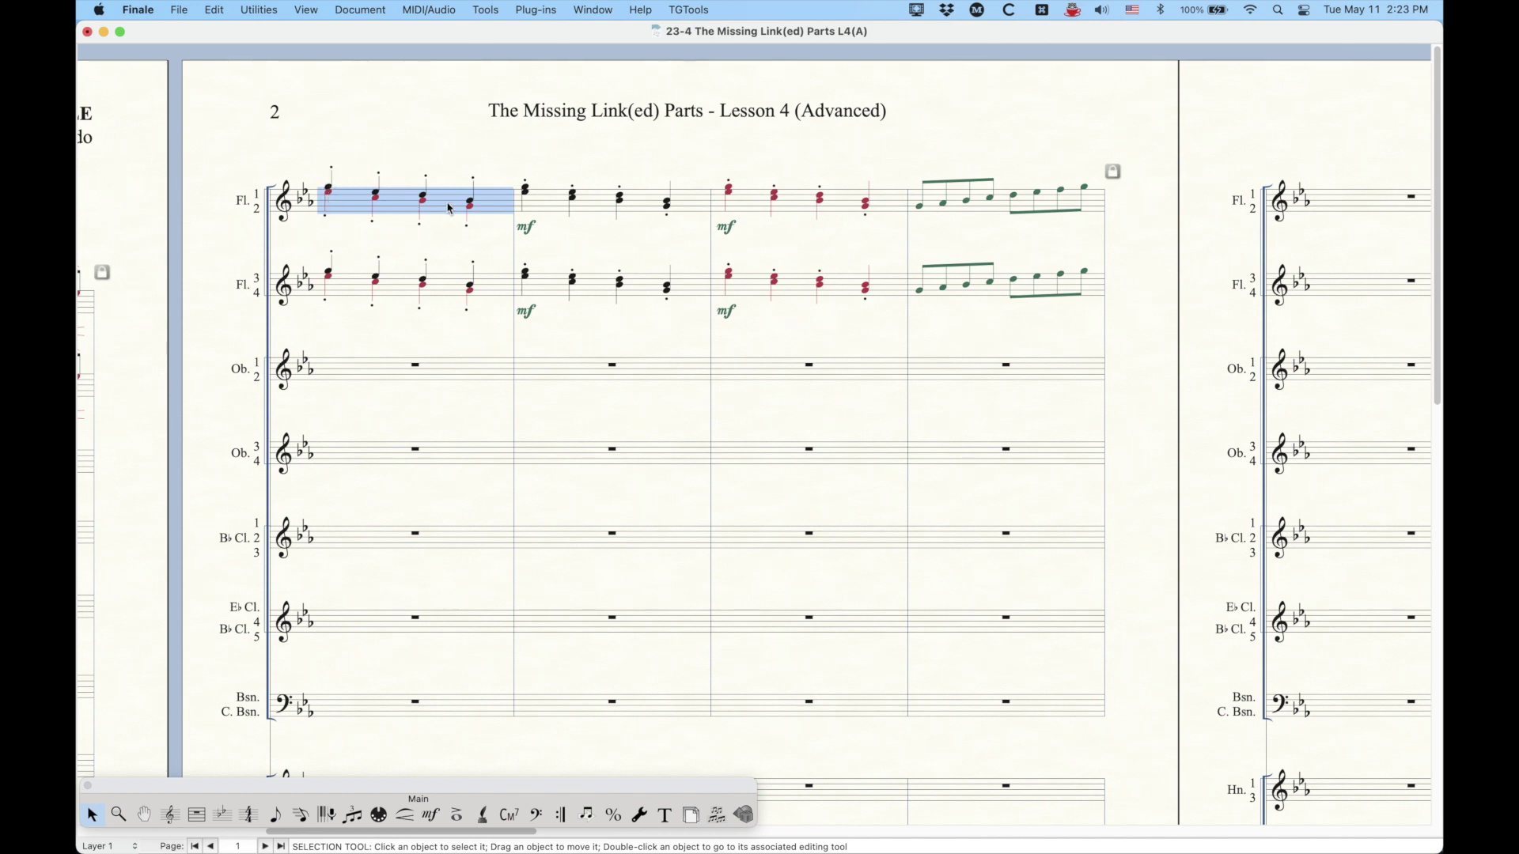
left_click(603, 203)
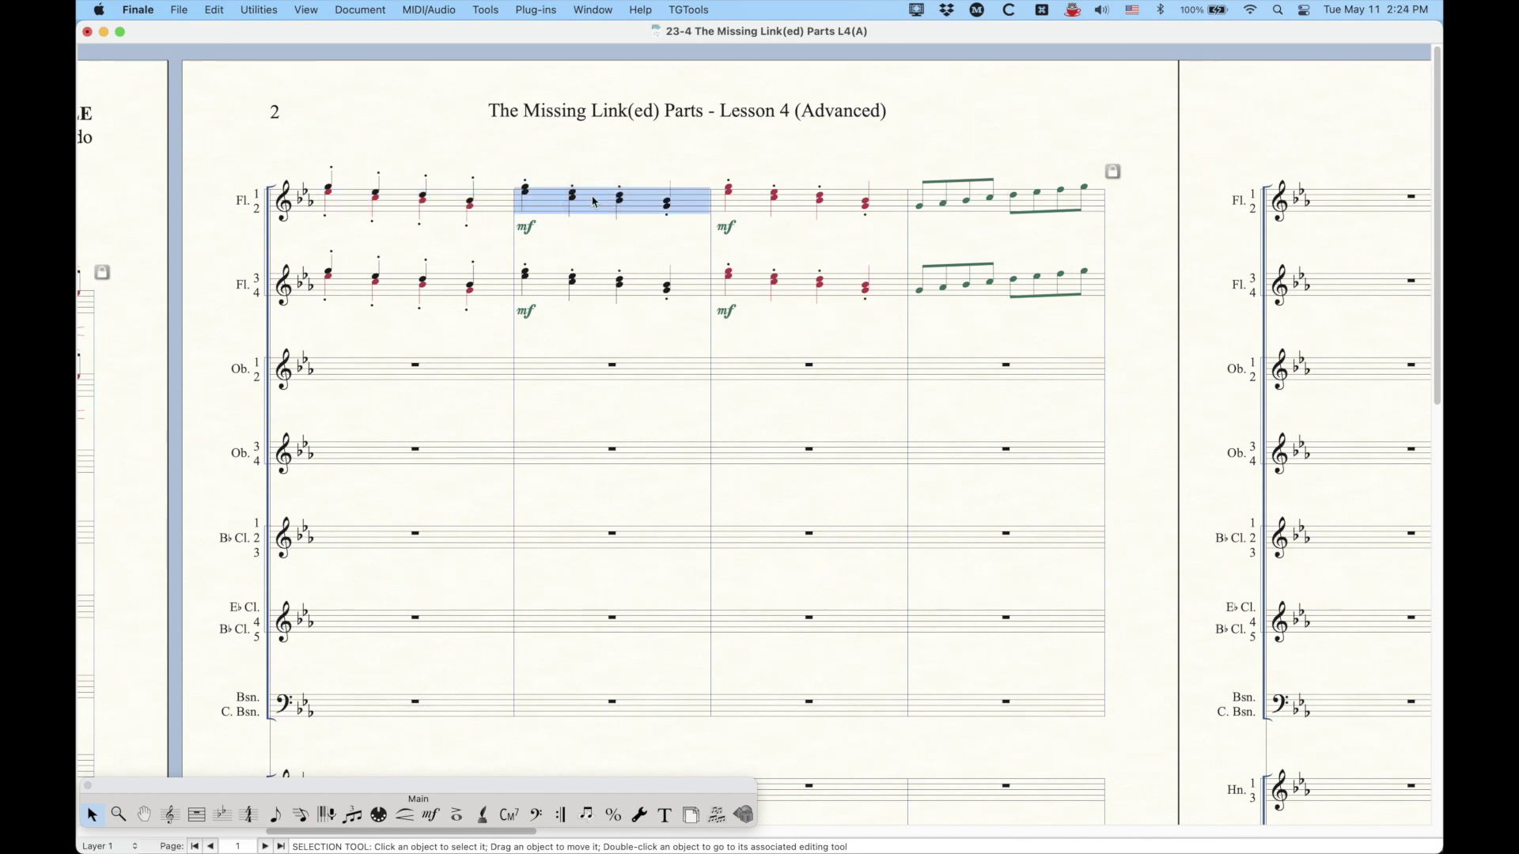
left_click(1033, 200)
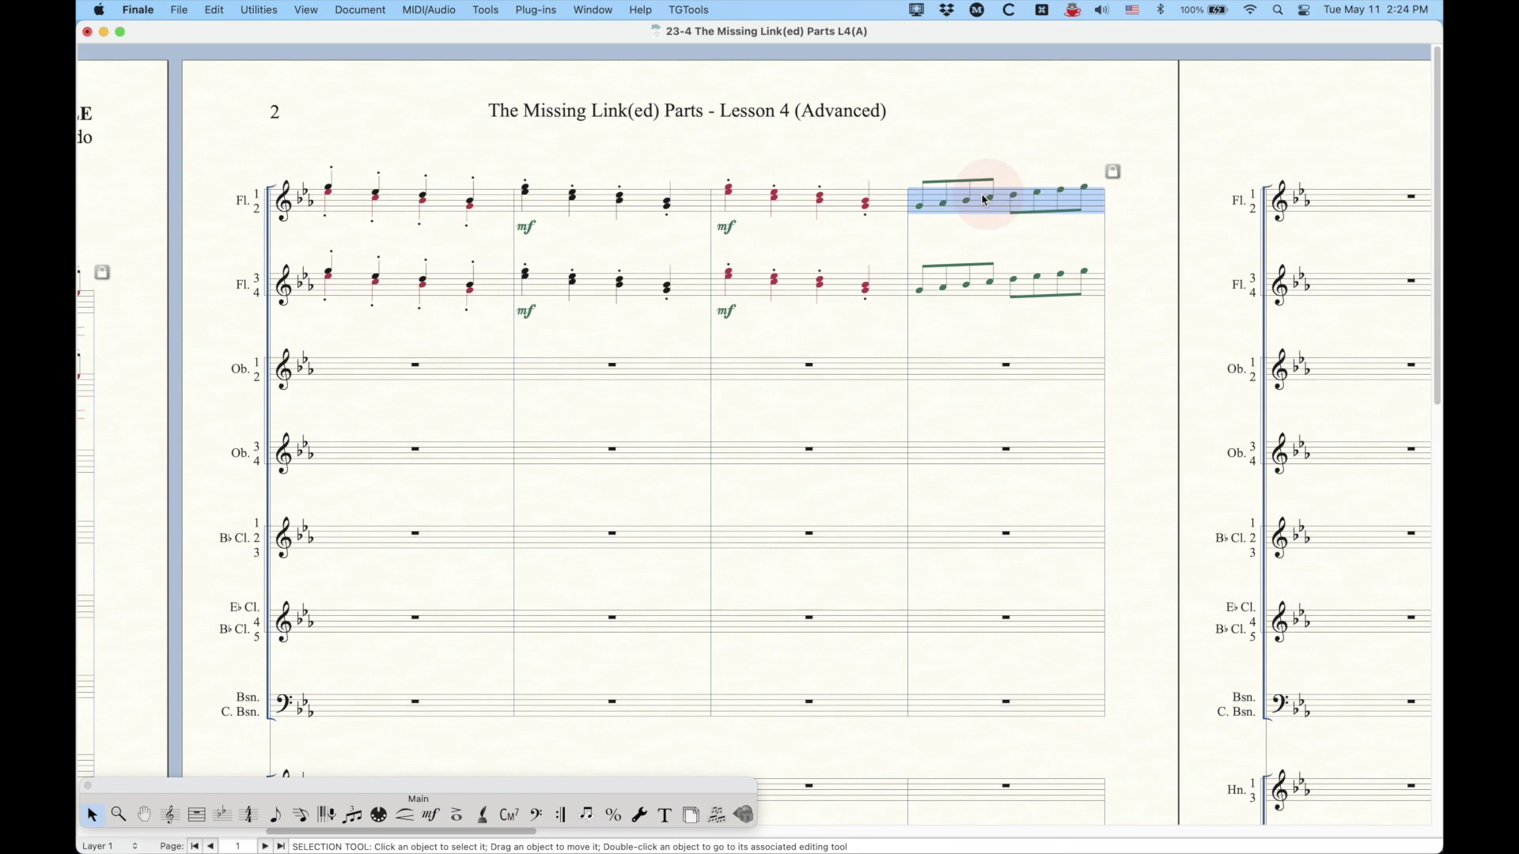
left_click(583, 206)
left_click(456, 208)
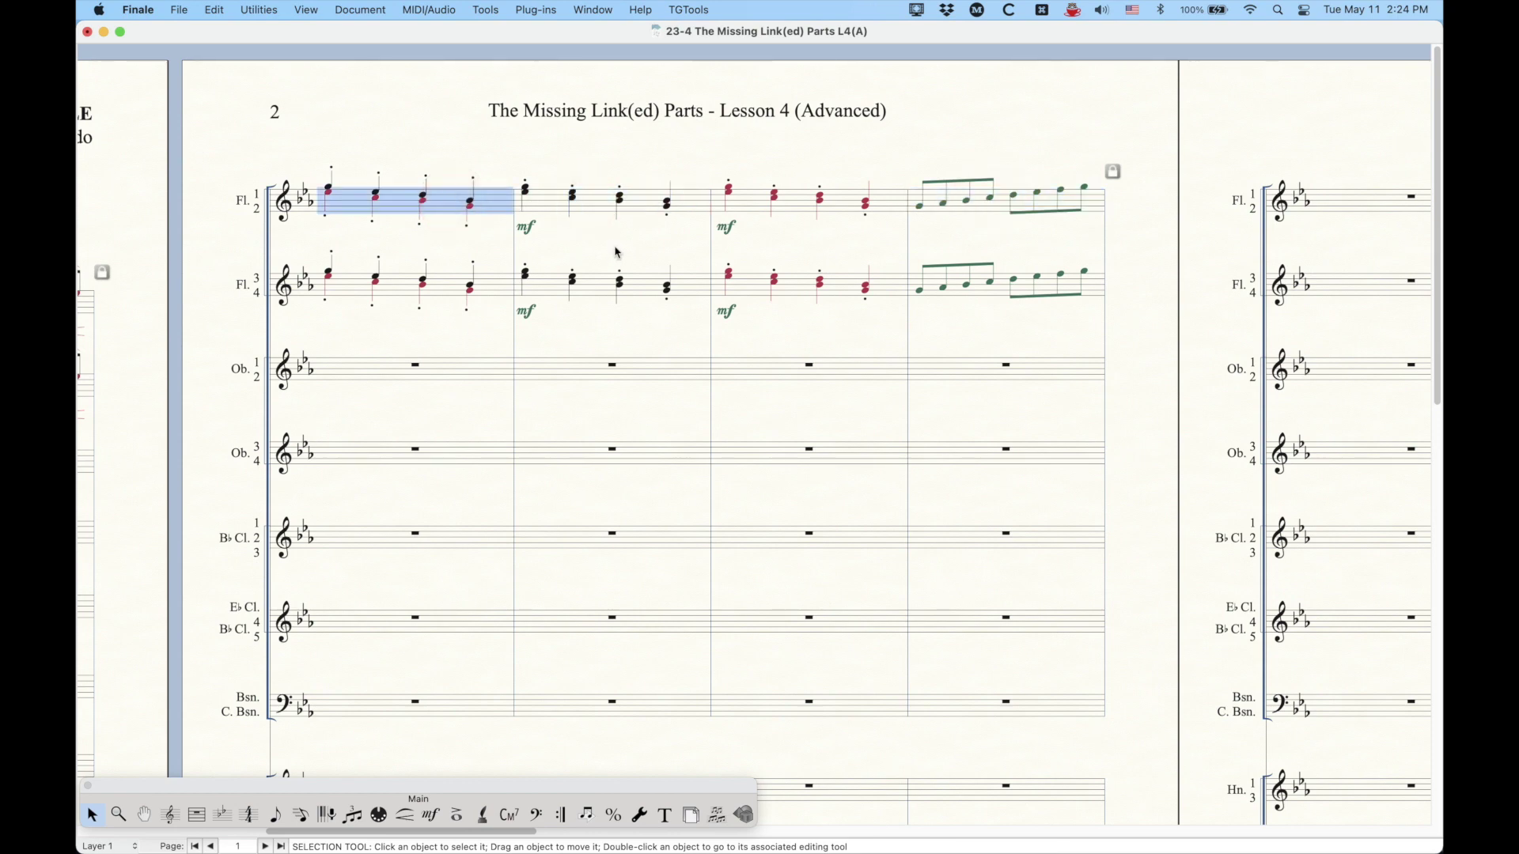
scroll(620, 247, "left", 3)
scroll(712, 250, "left", 10)
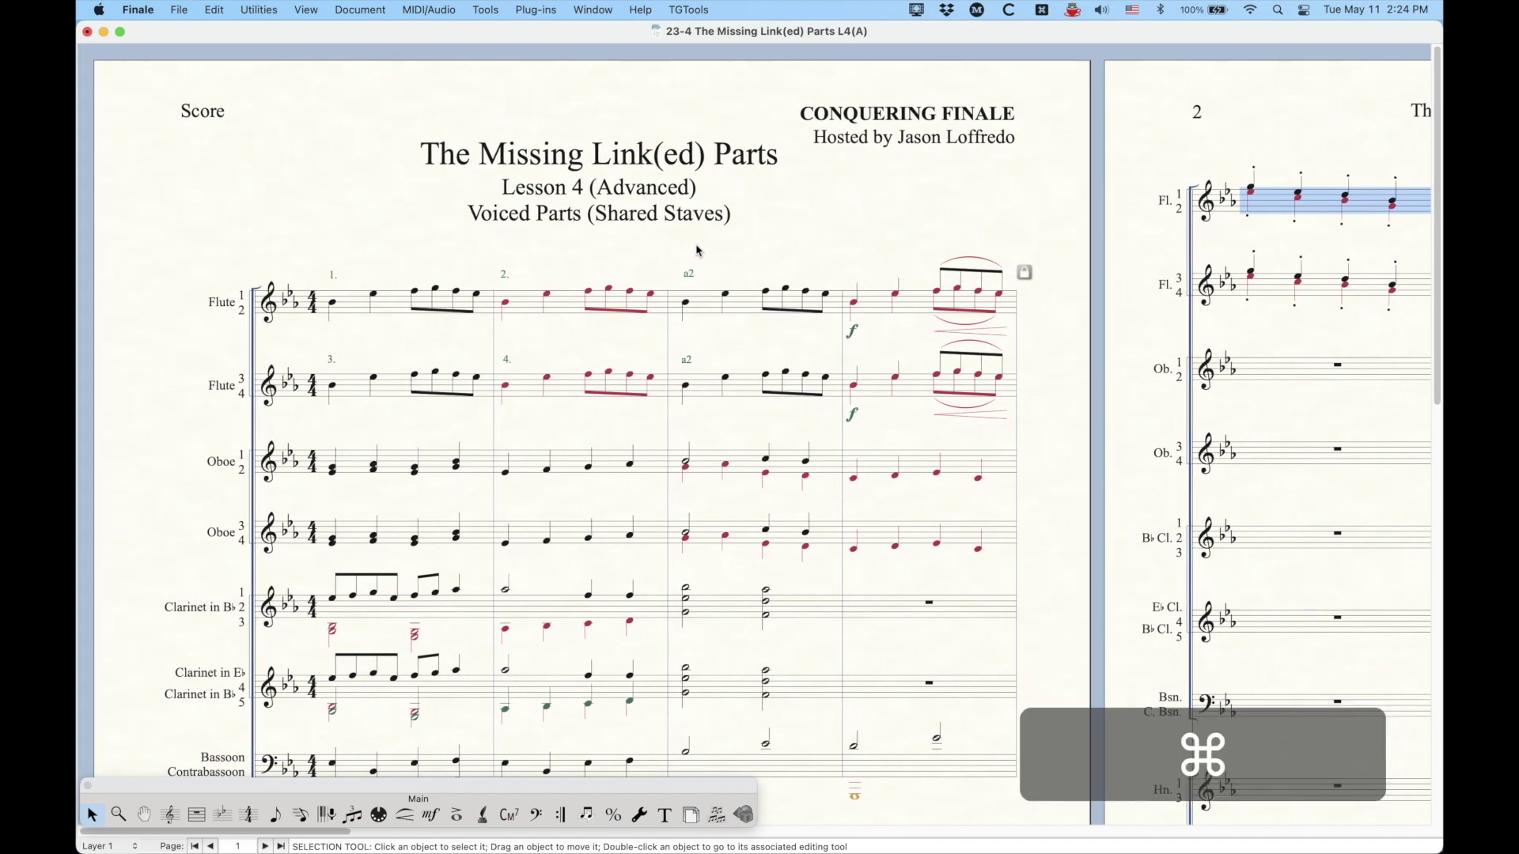
key("super+minus")
left_click(211, 190)
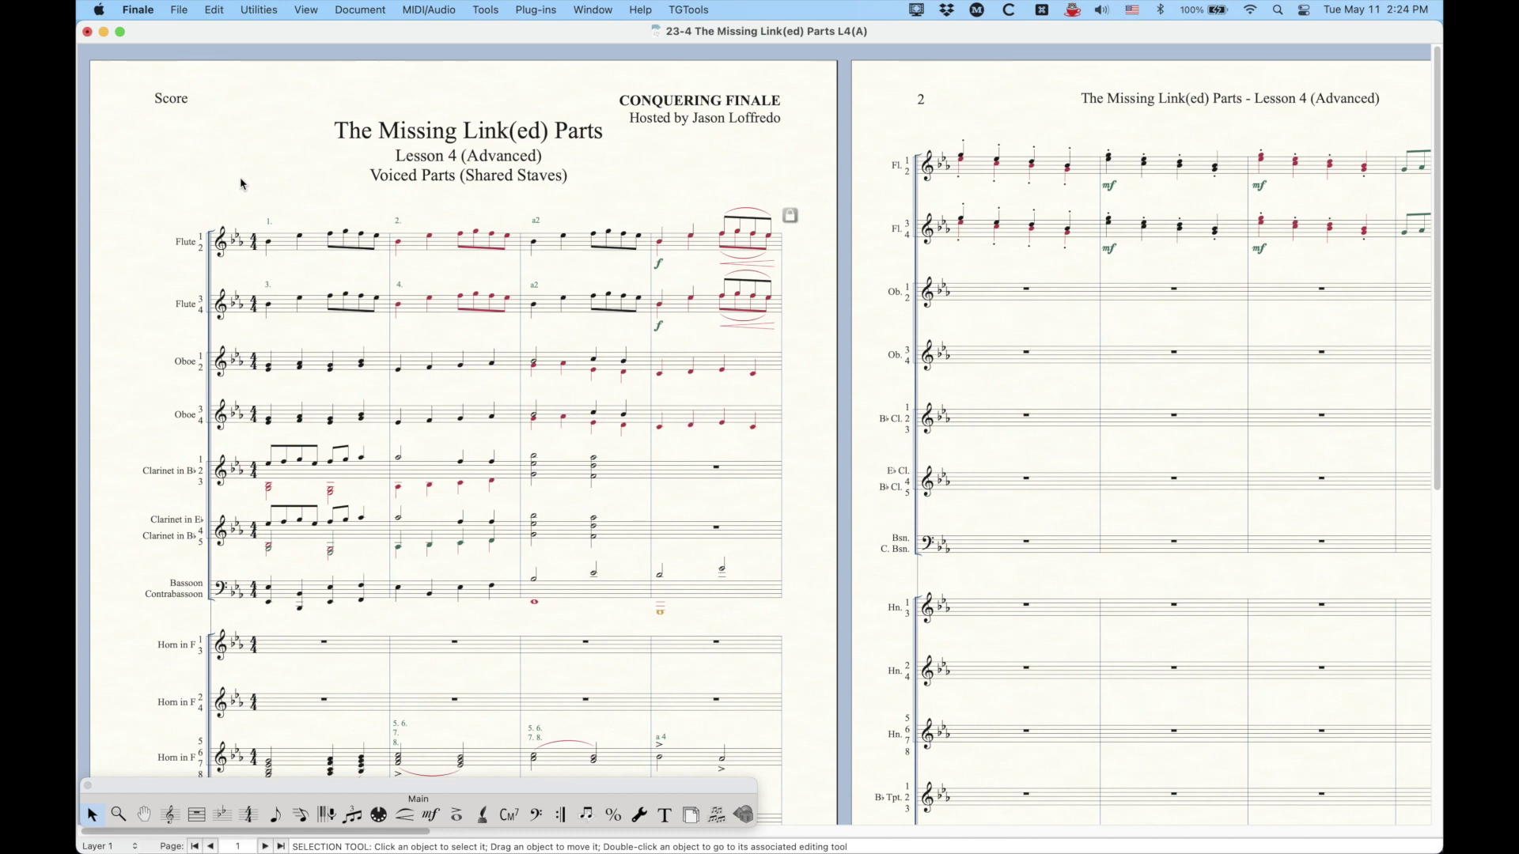
- Select the Flute 3 4 staff and look over its measures on score pages 1 and 2
scroll(240, 308, "down", 2)
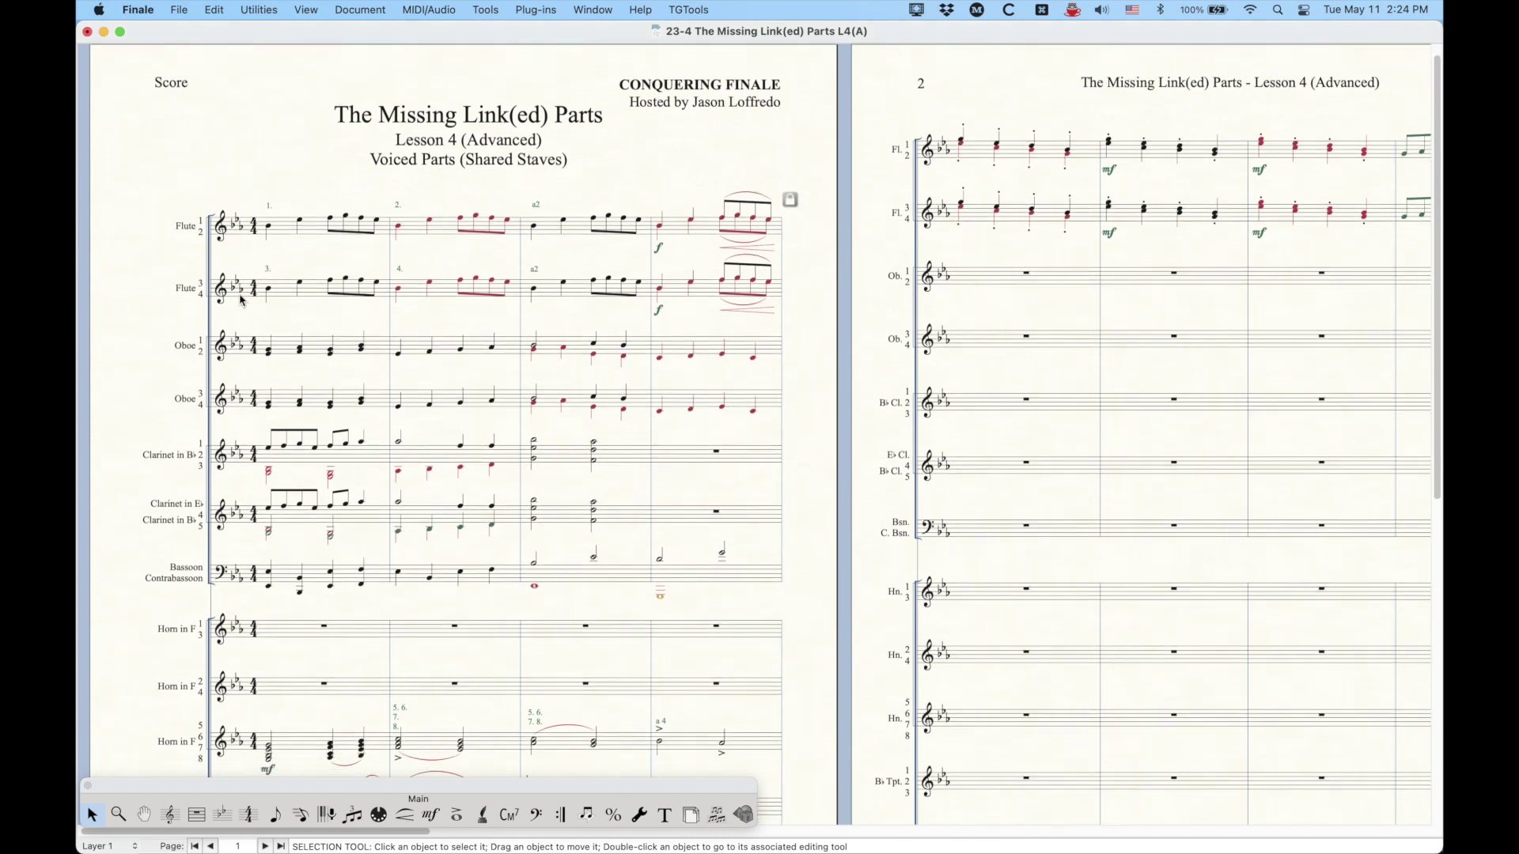
left_click(162, 292)
scroll(398, 284, "right", 5)
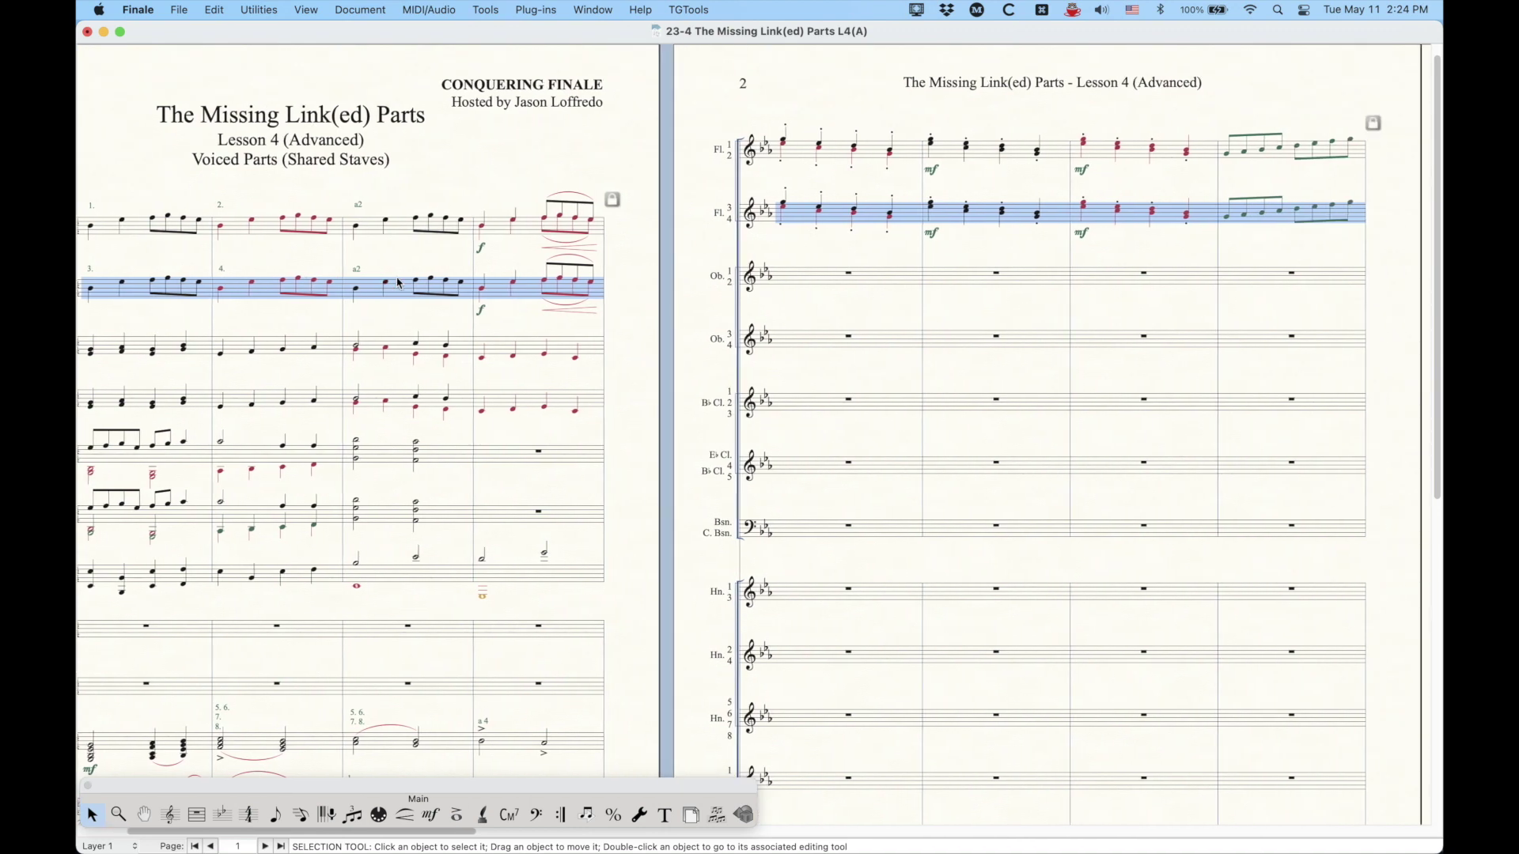
scroll(901, 289, "left", 5)
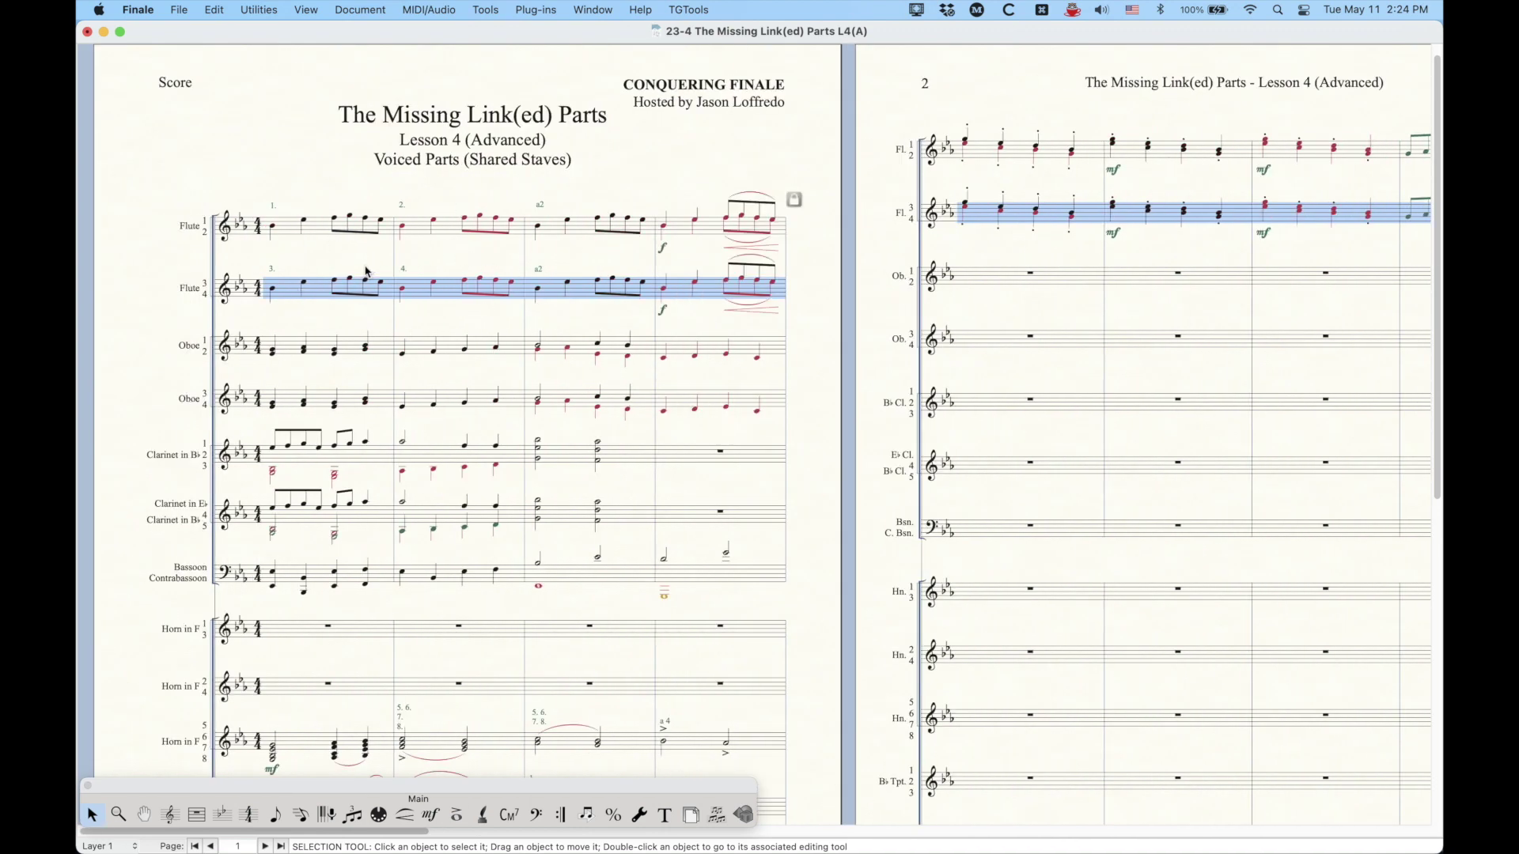
- Specify voicing for the Flute 3 part so its Flute 3 4 staff displays selected notes from one or more layers
left_click(361, 10)
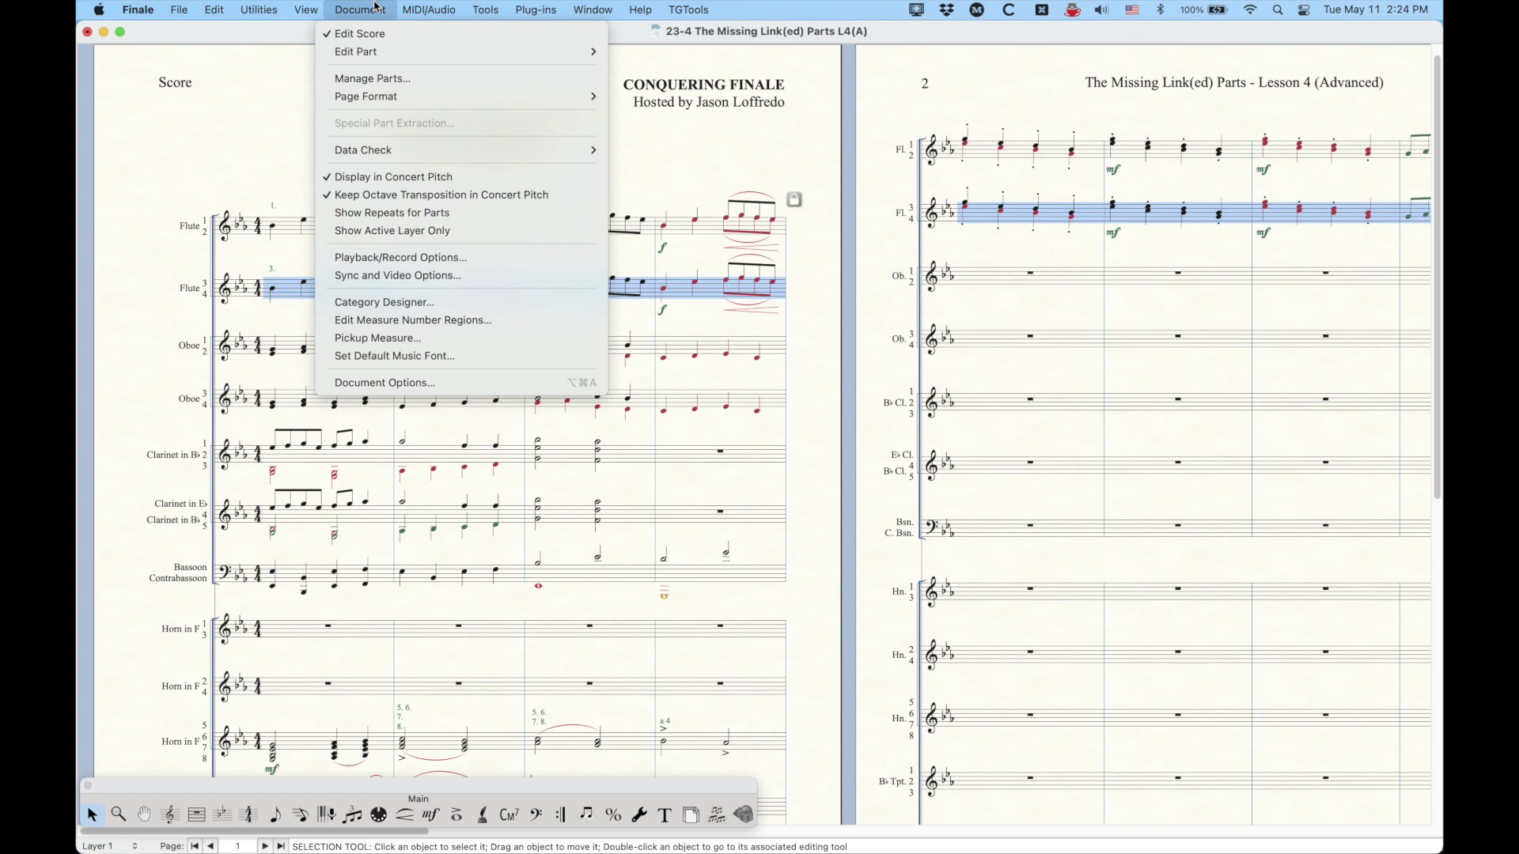
left_click(378, 78)
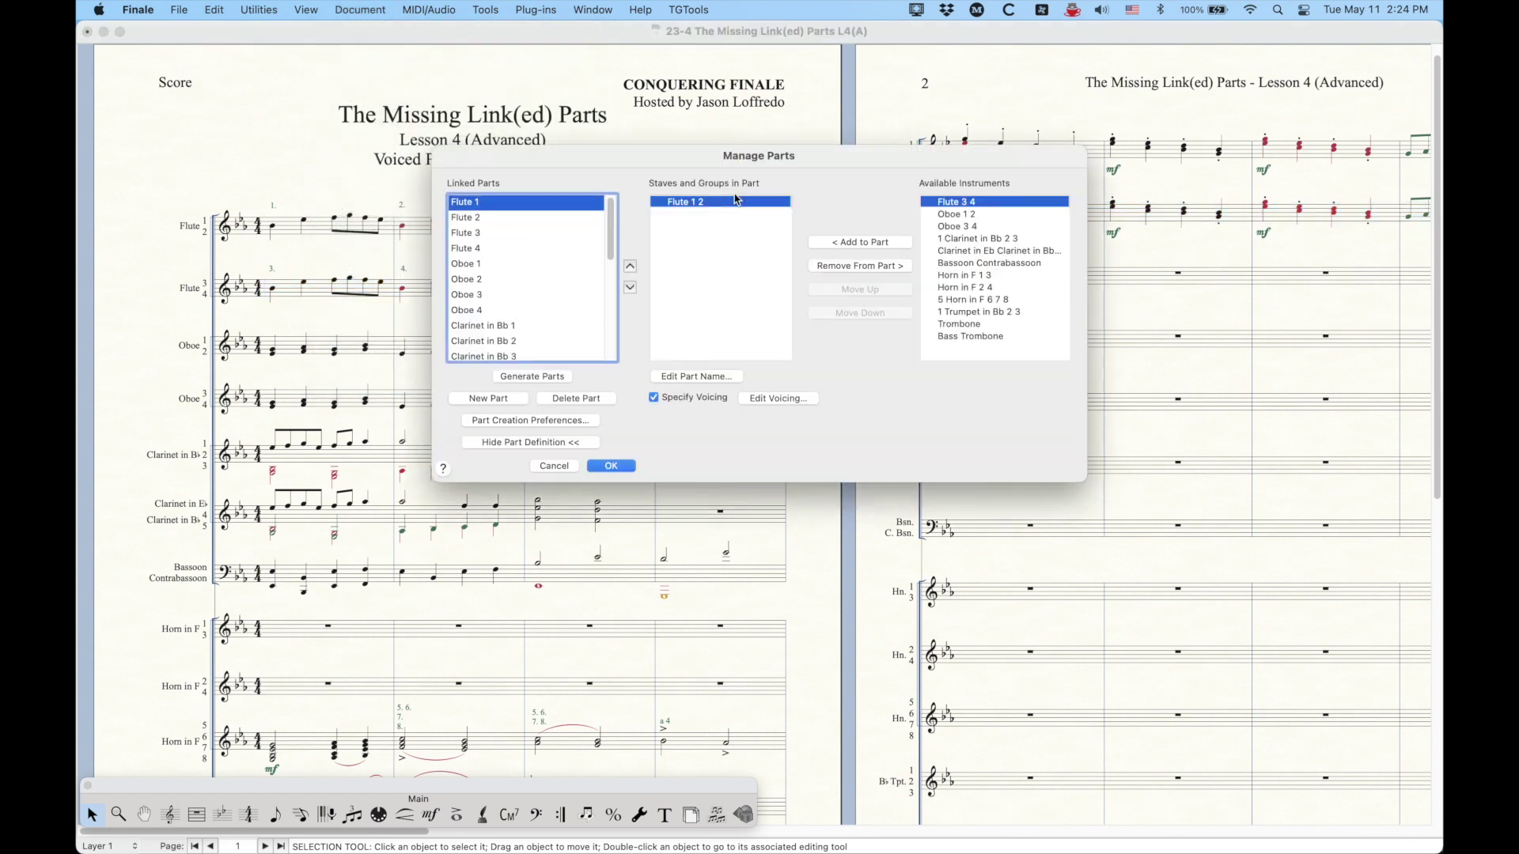
left_click(475, 233)
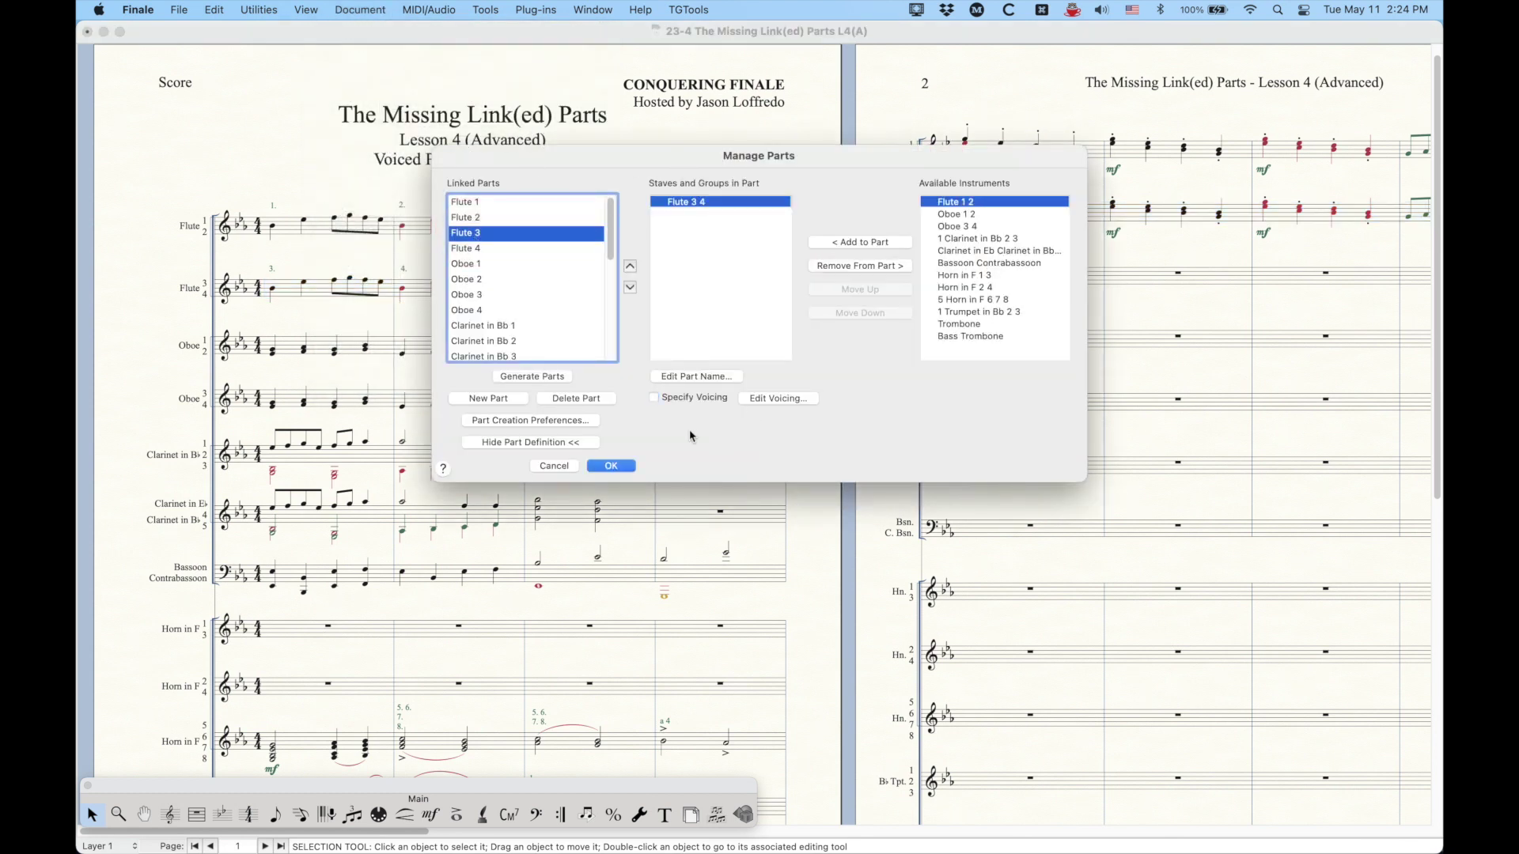
left_click(680, 398)
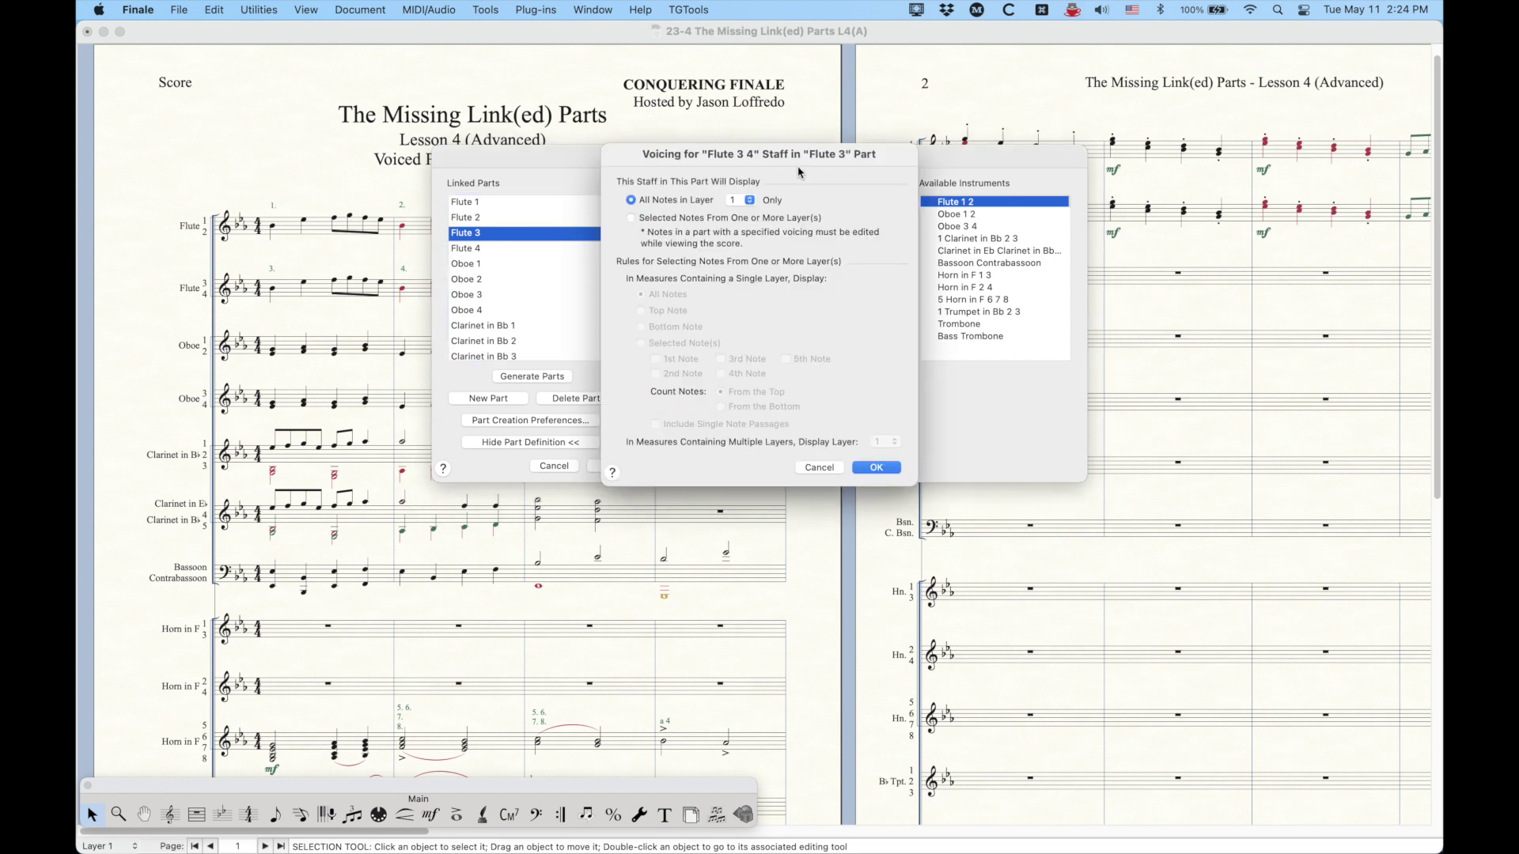
left_click(630, 218)
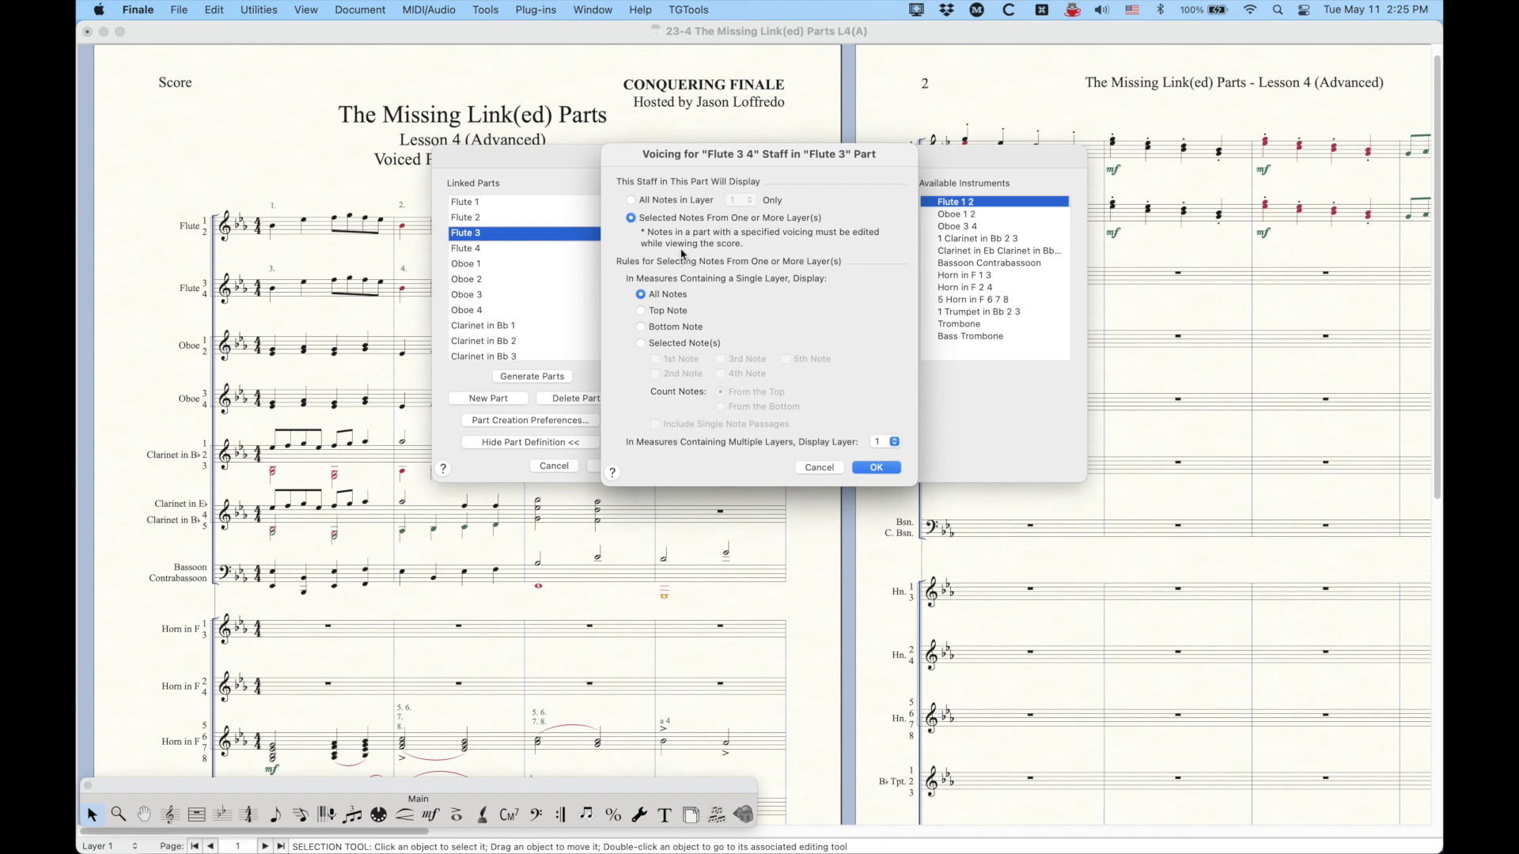
left_click(638, 202)
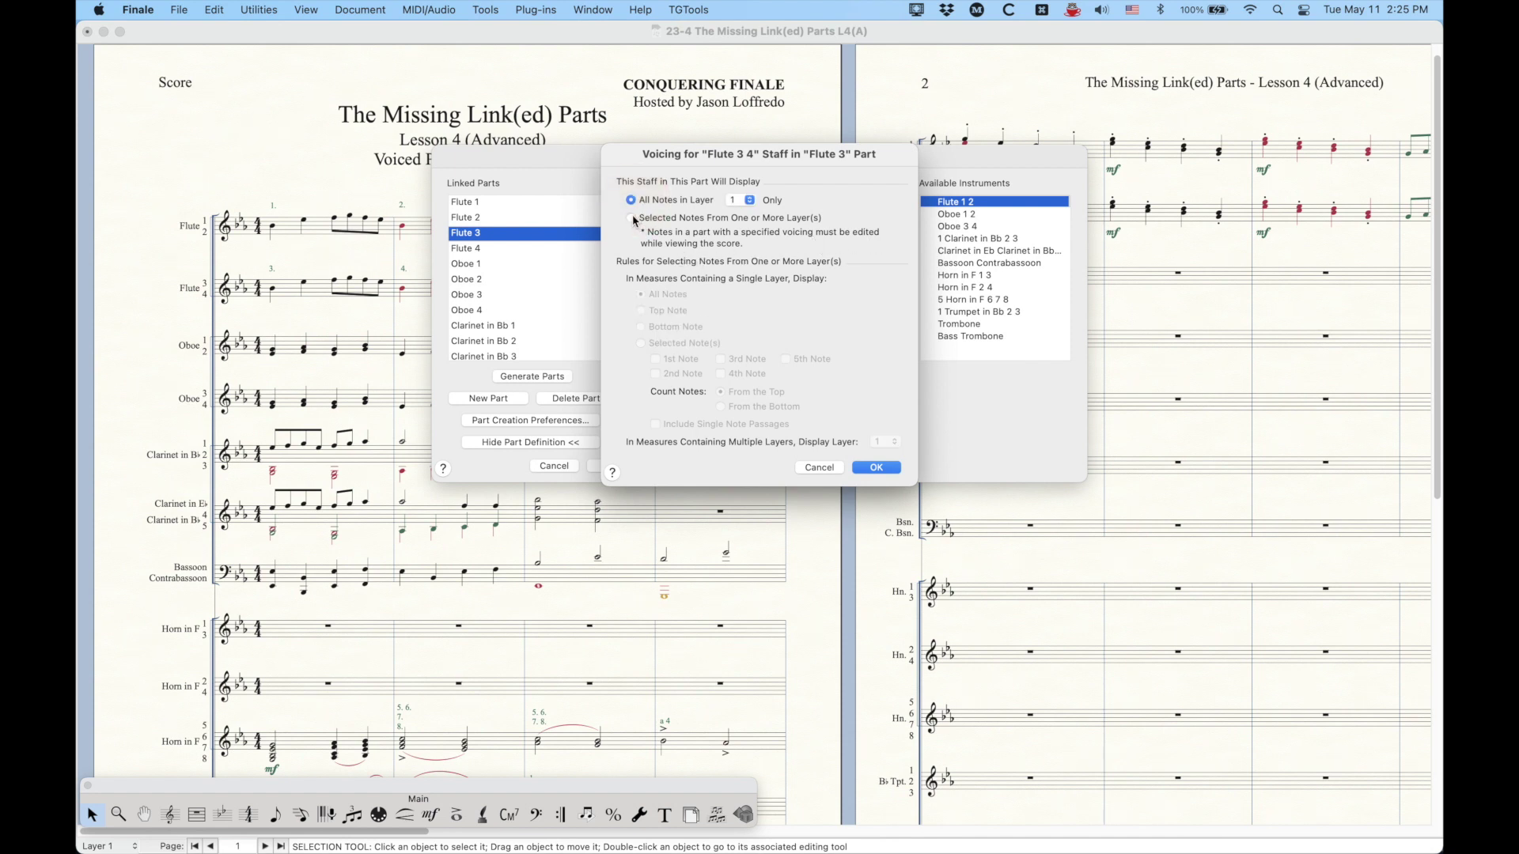
left_click(633, 219)
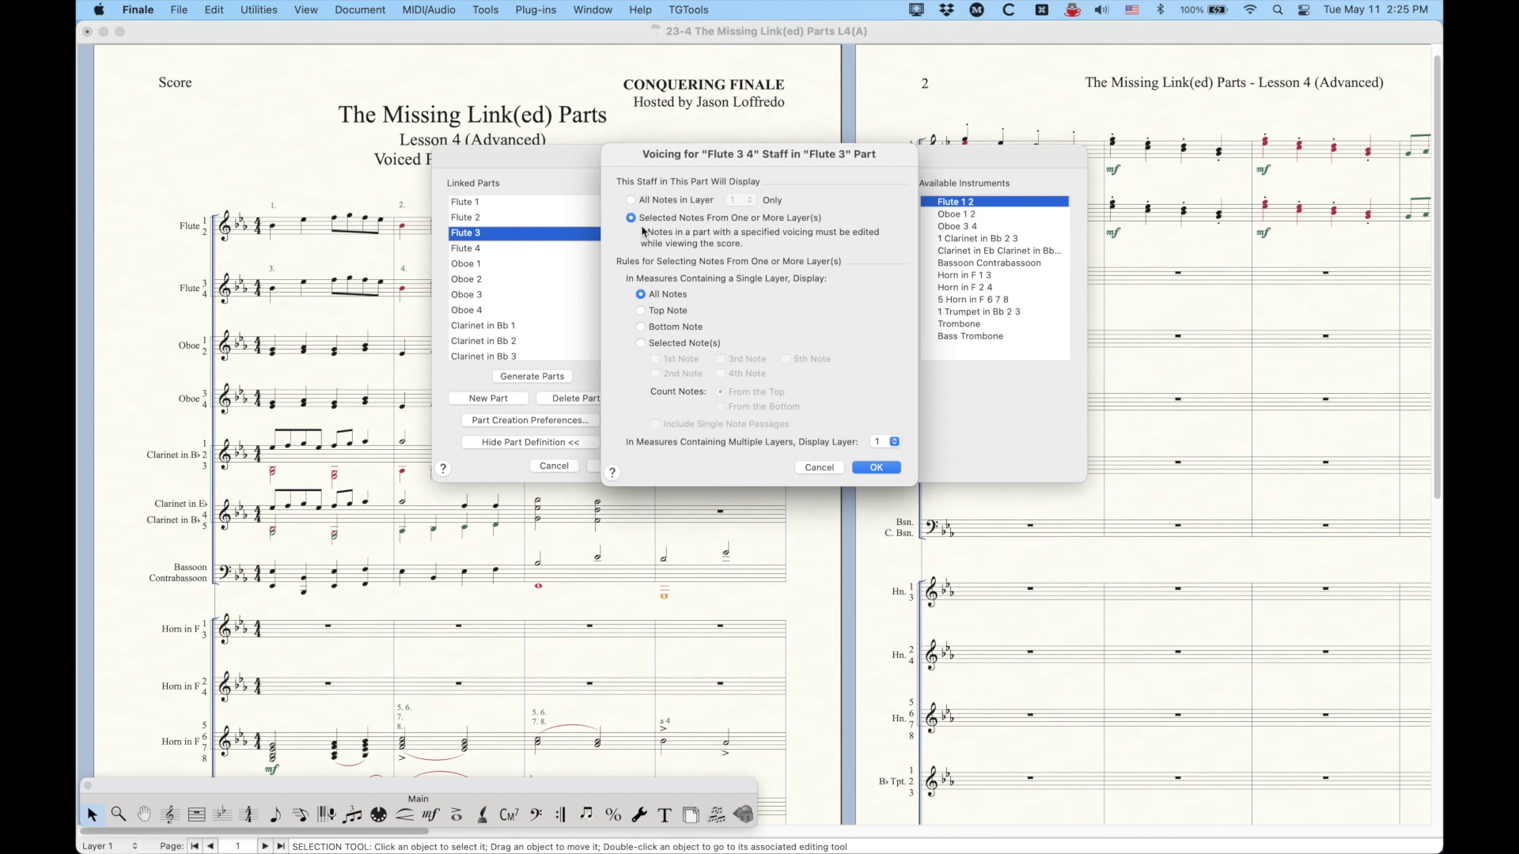
left_click_drag(712, 156, 699, 198)
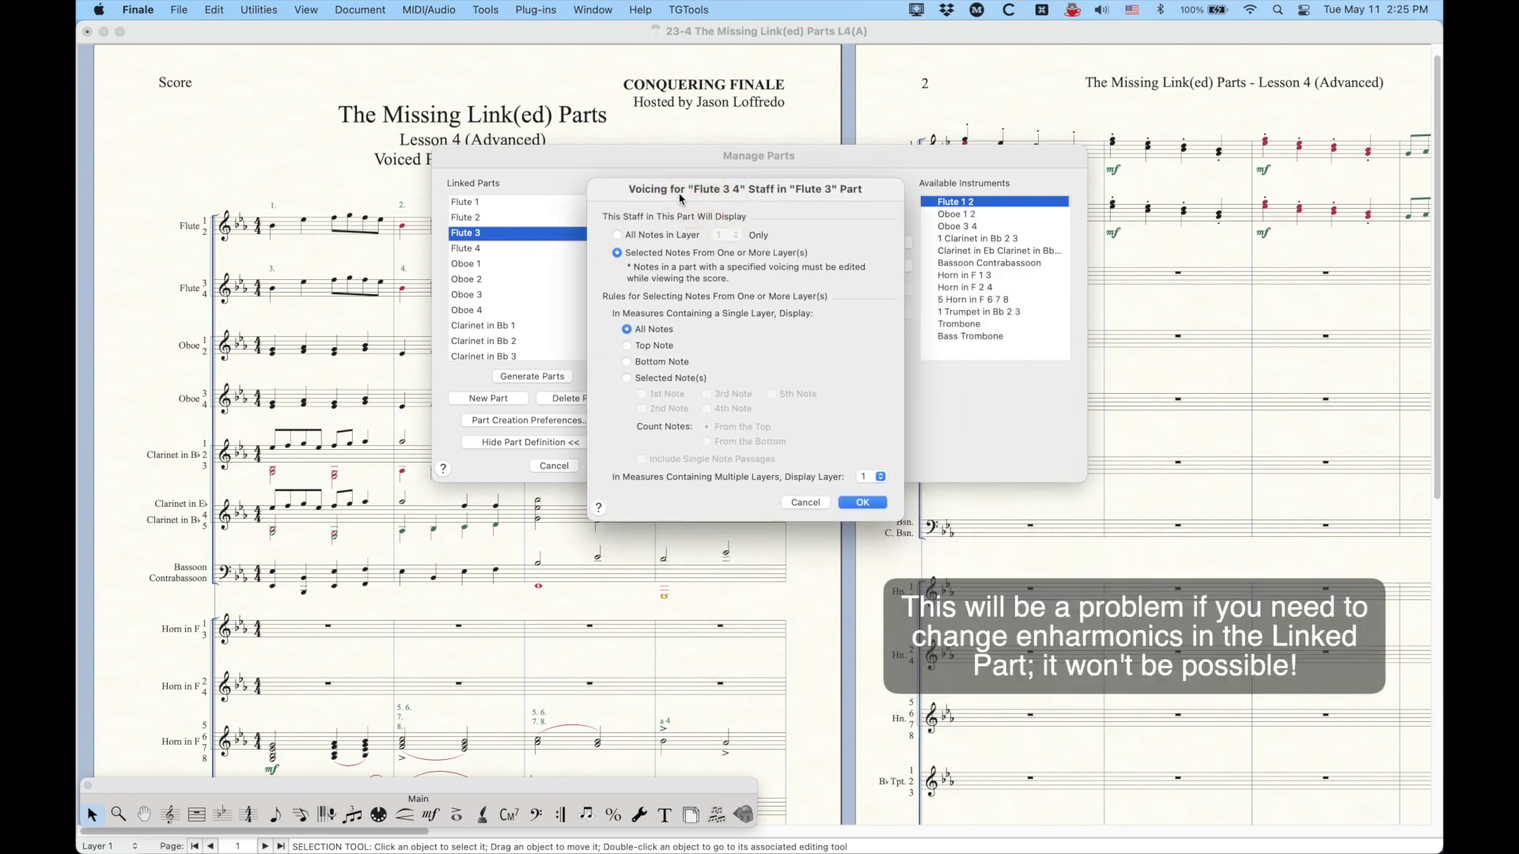
left_click_drag(679, 191, 678, 182)
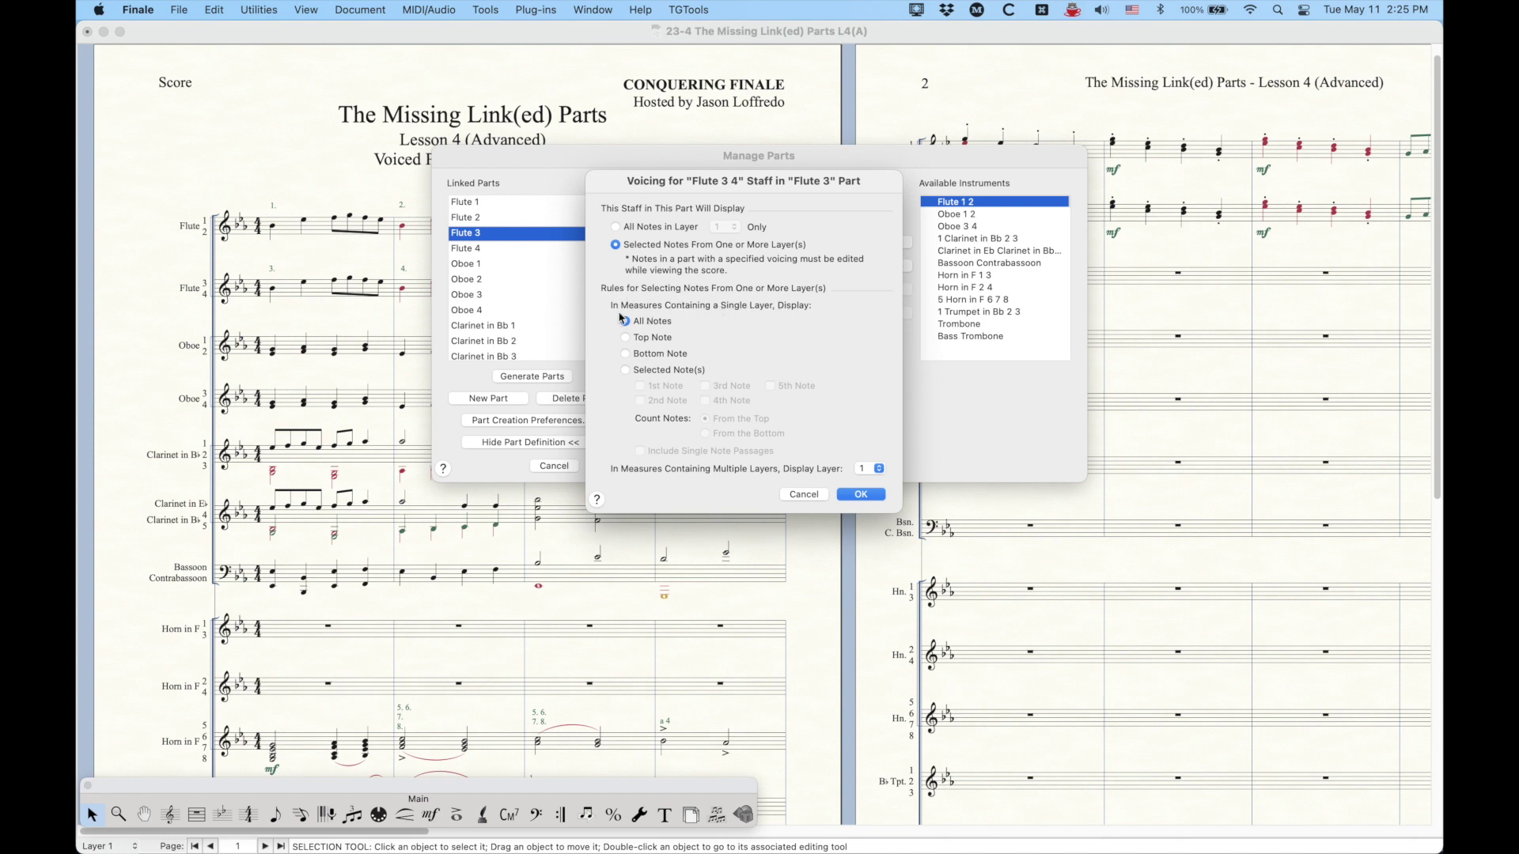
- Make Flute 3 display the top note in single-layer measures and layer 1 in multiple-layer measures, and accept the voicing
left_click_drag(621, 338, 625, 354)
left_click(627, 375)
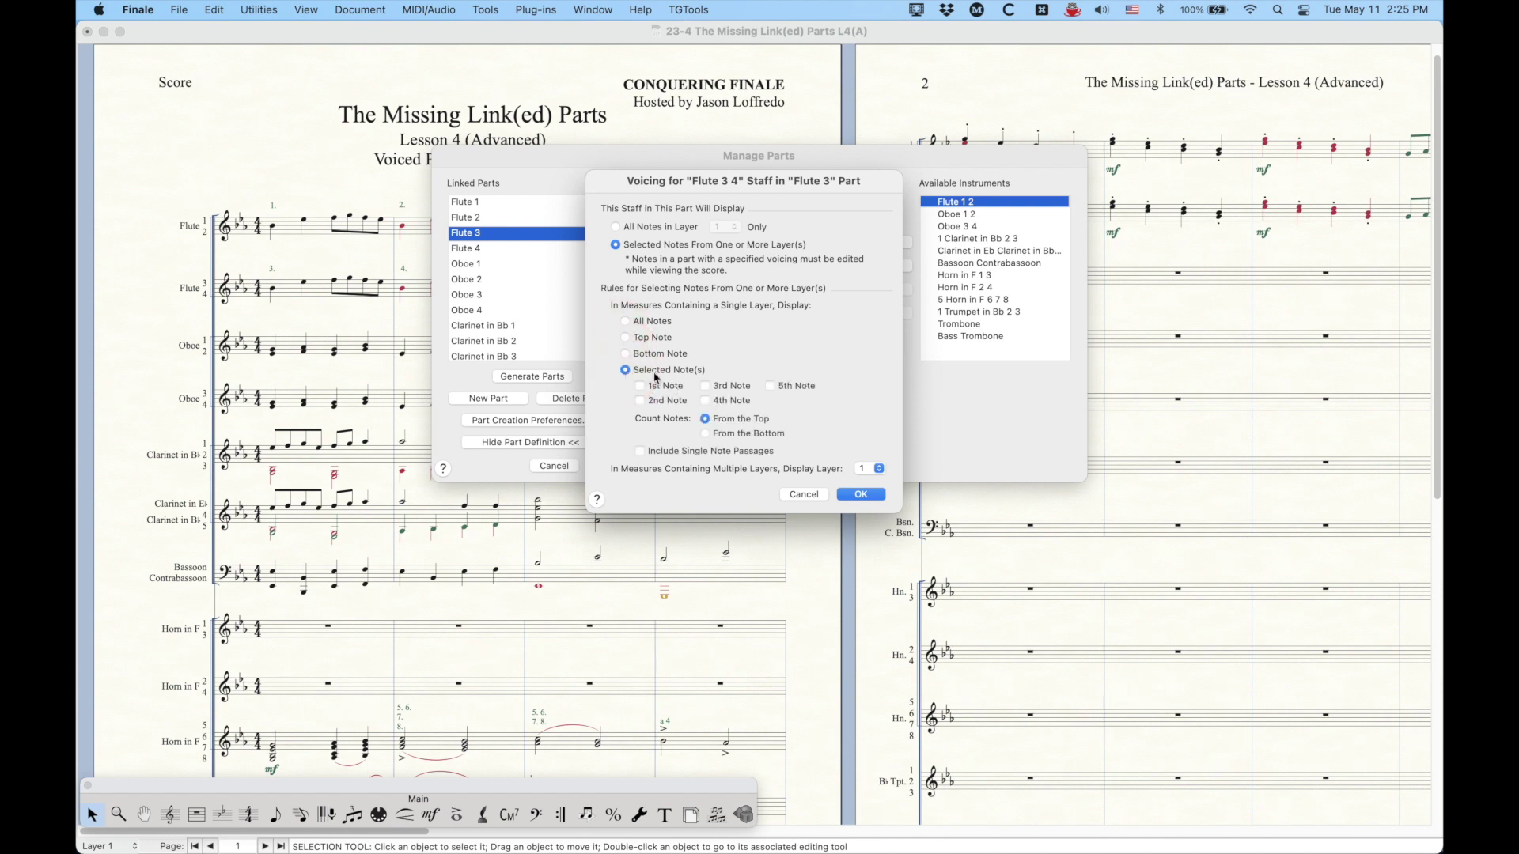
left_click(628, 337)
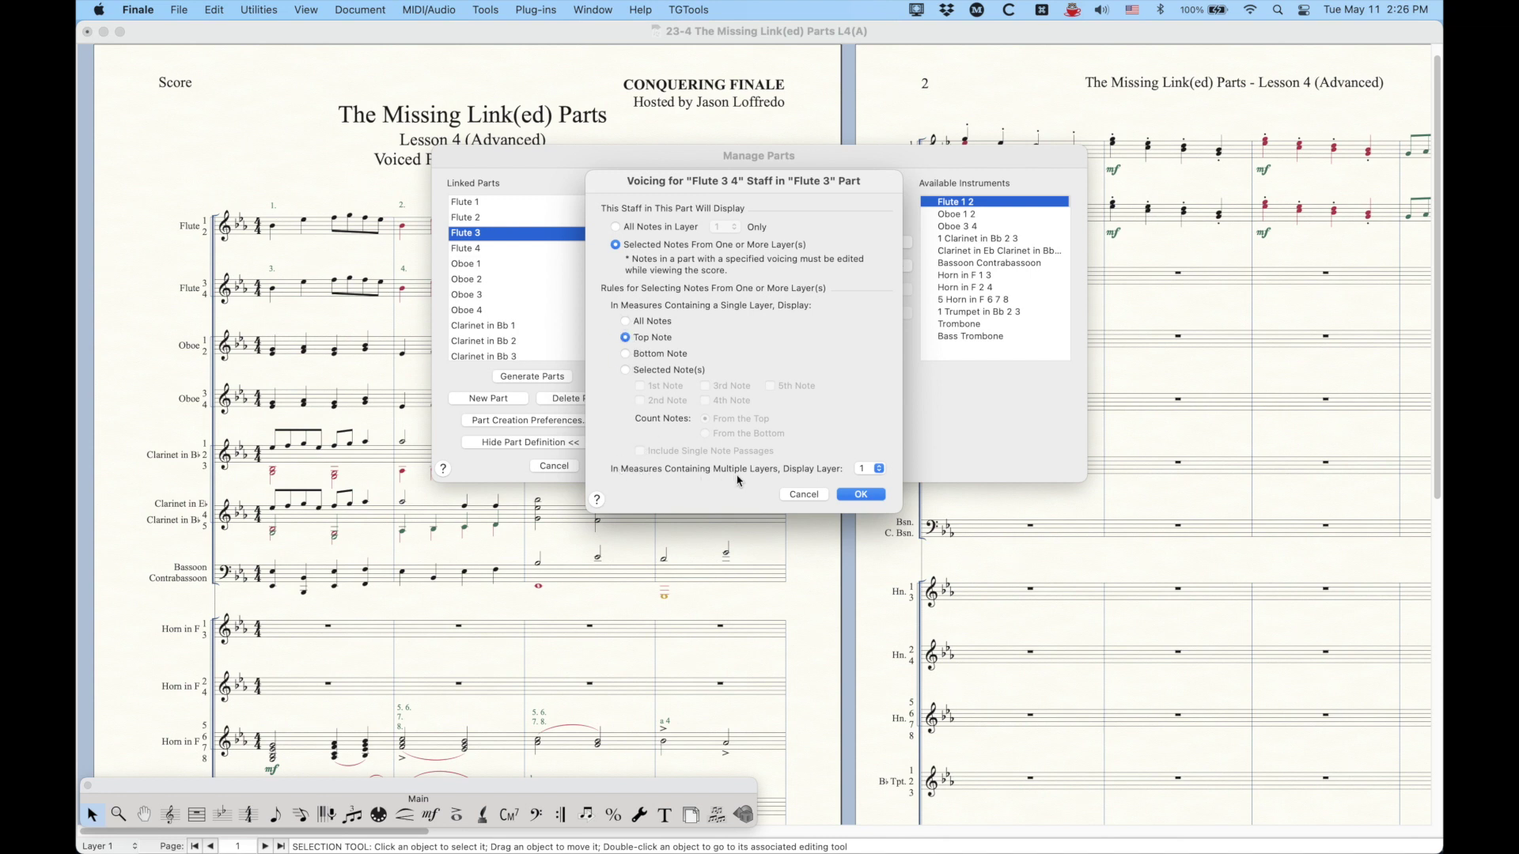
left_click(871, 470)
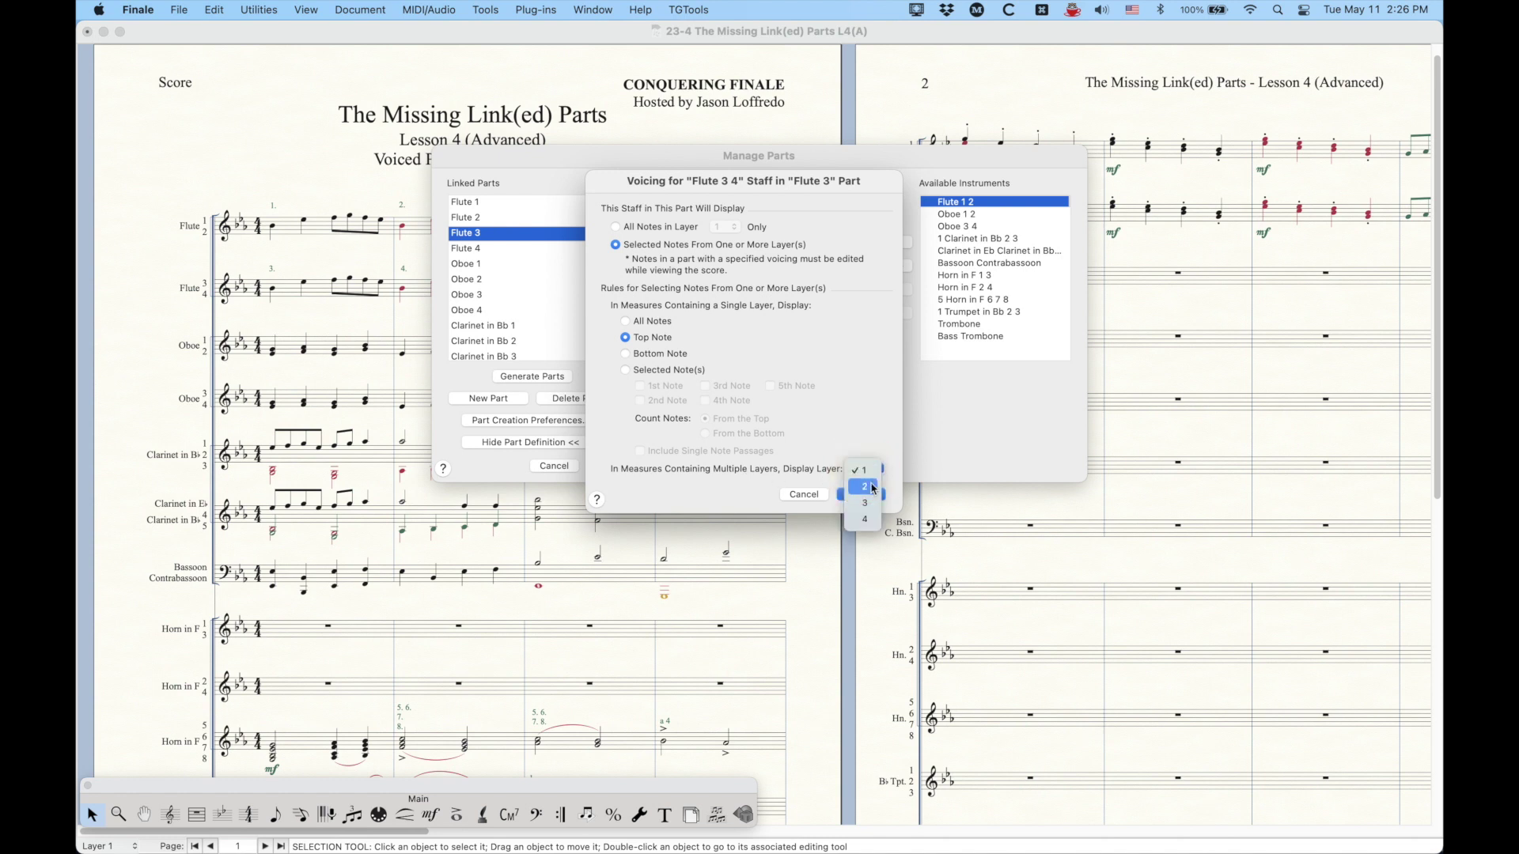
left_click(870, 470)
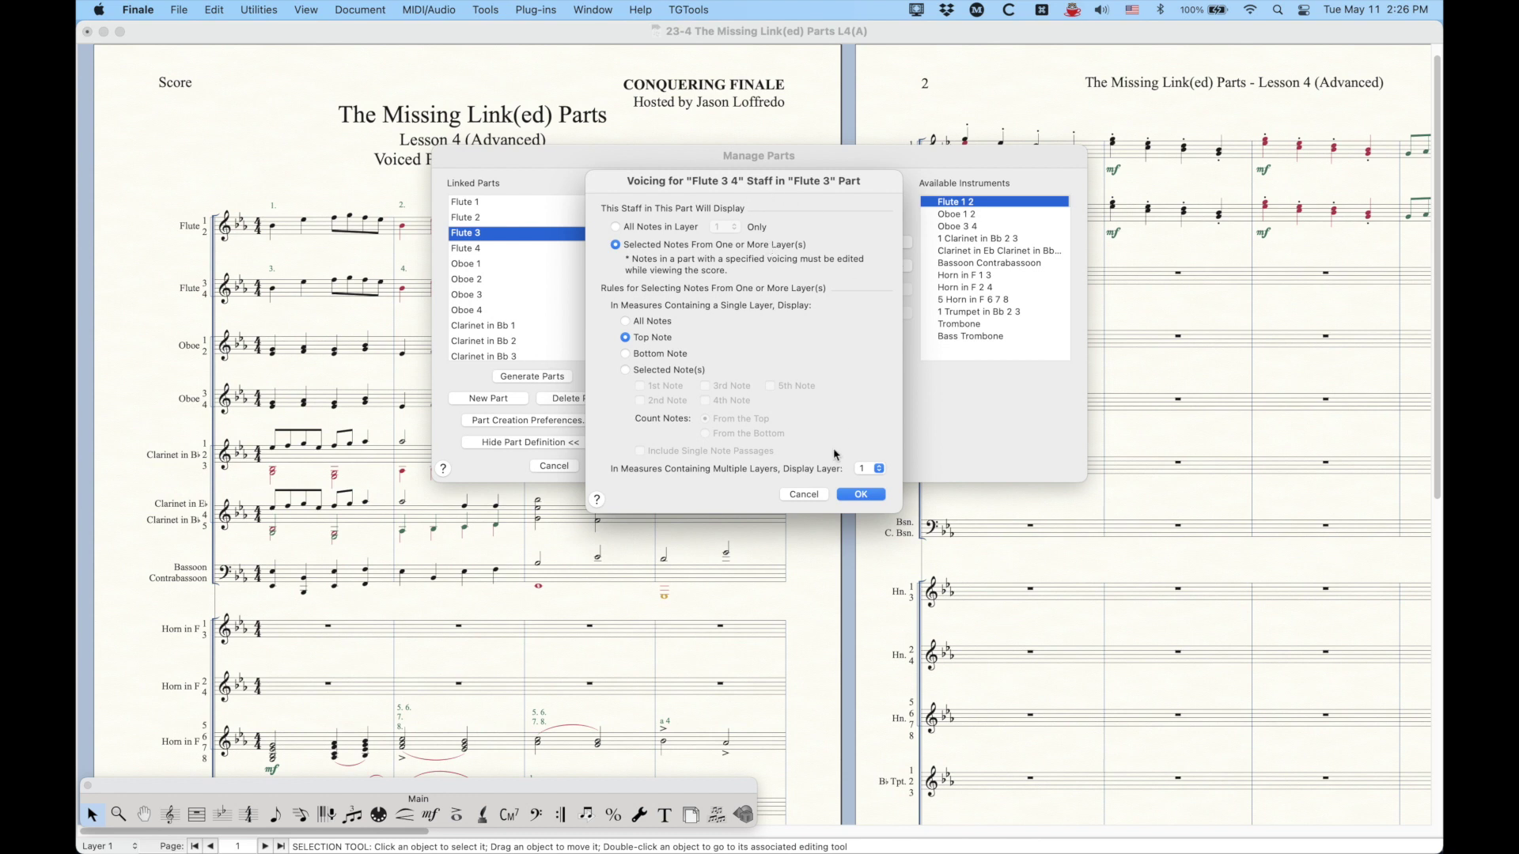
left_click(856, 494)
- Voice Flute 4 from selected notes, using the bottom note in single-layer measures and layer 2 in multiple-layer measures, and accept the part definitions
left_click(473, 250)
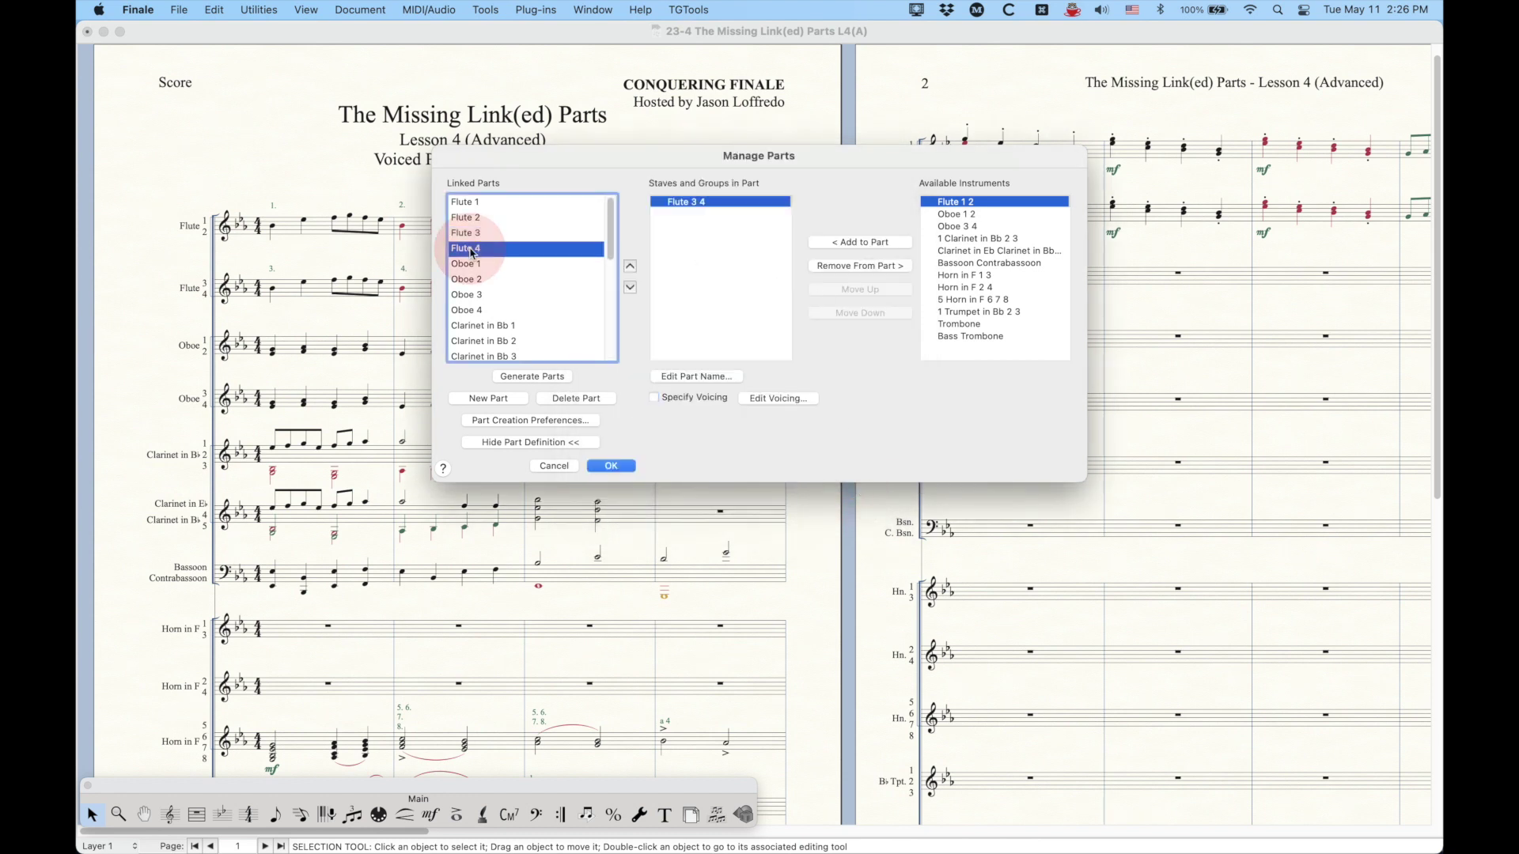
left_click(778, 399)
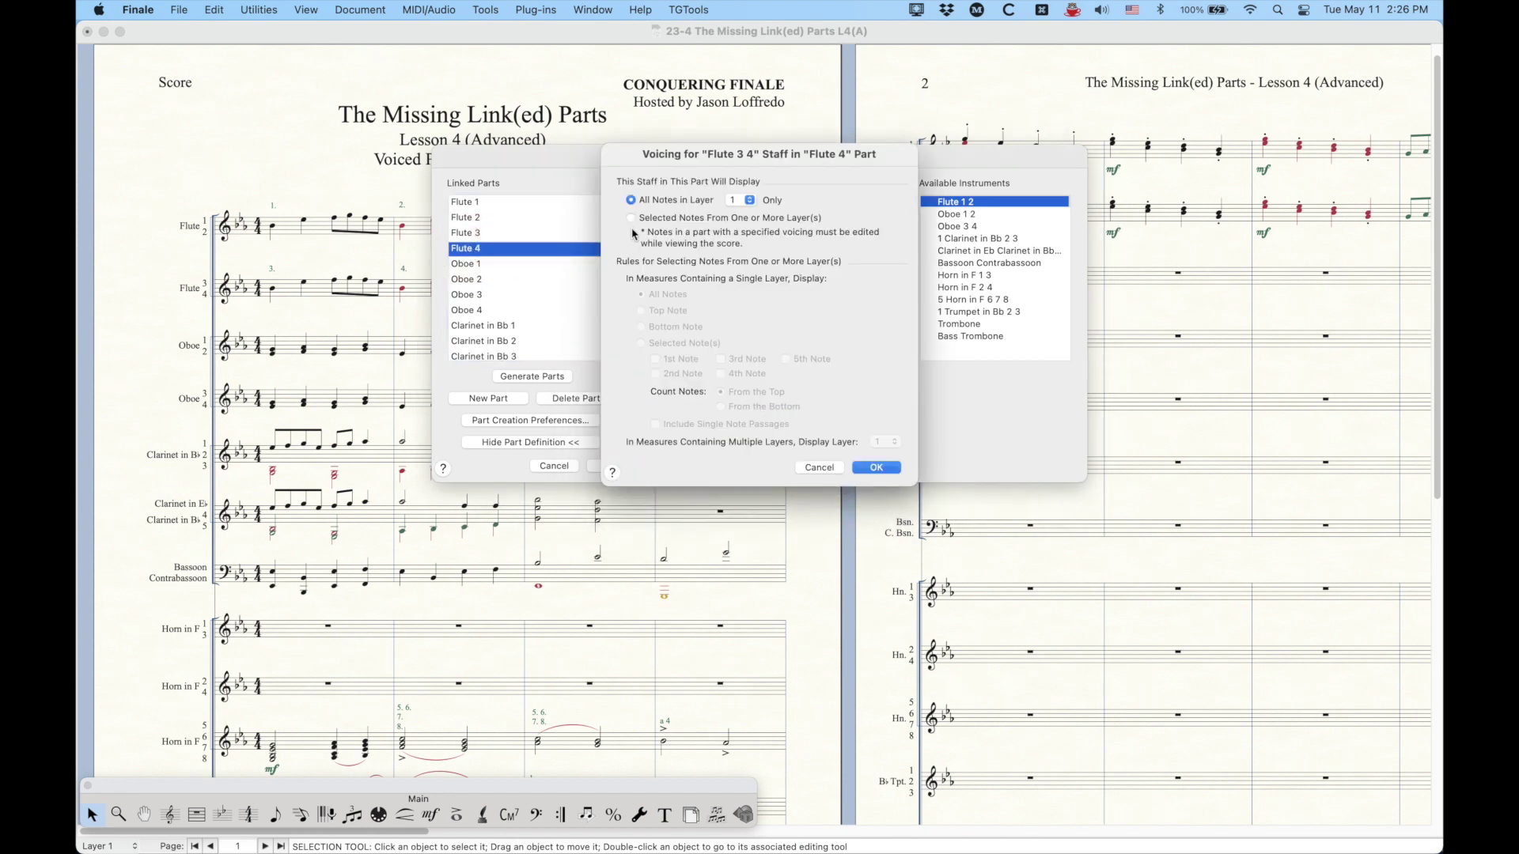
left_click(631, 220)
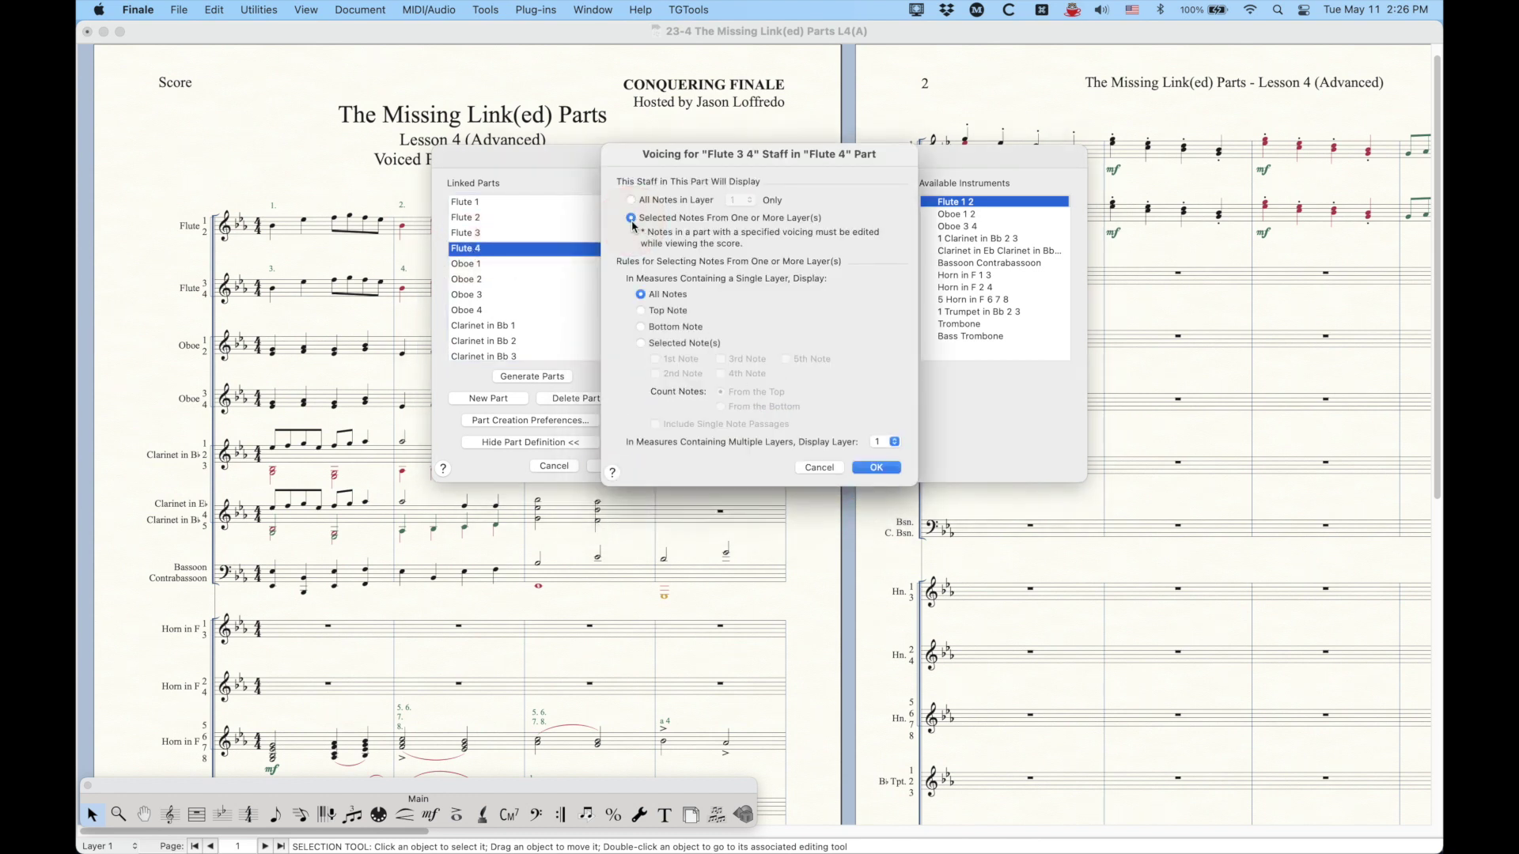
left_click(642, 328)
left_click(889, 440)
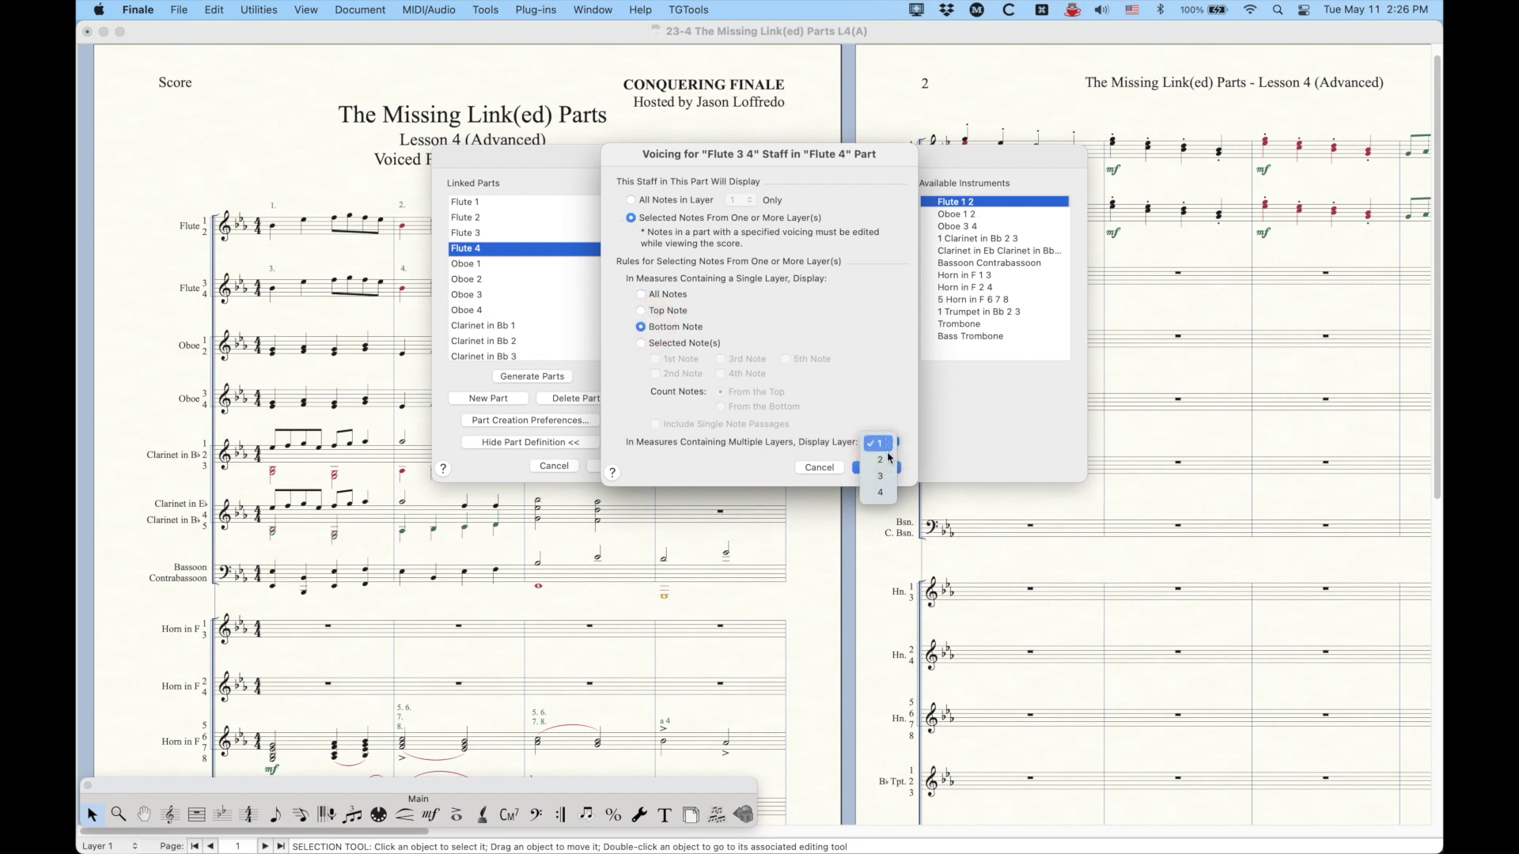
left_click(889, 461)
left_click(876, 467)
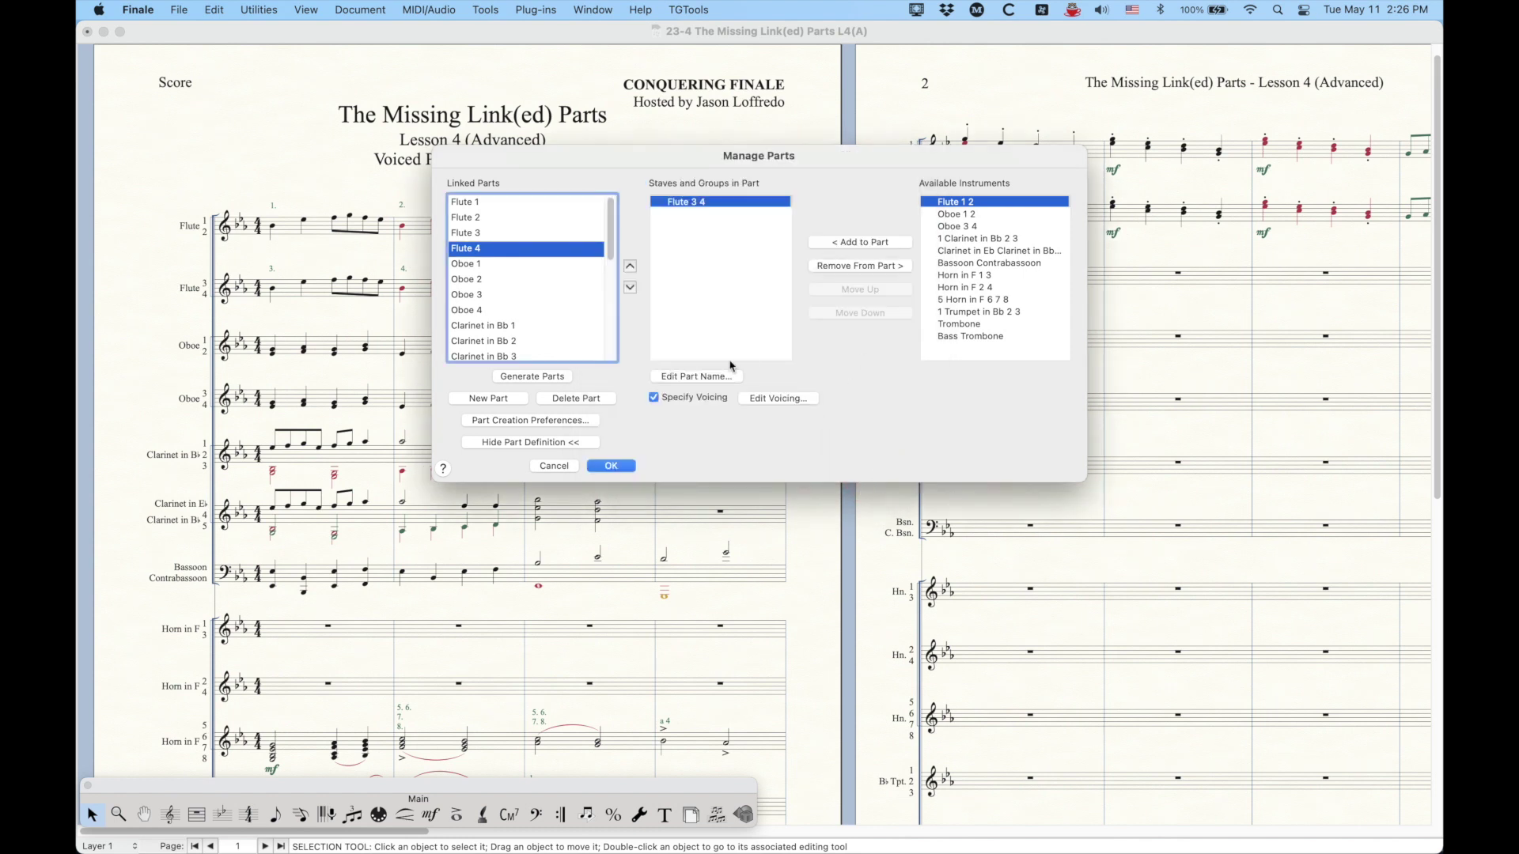
left_click(625, 470)
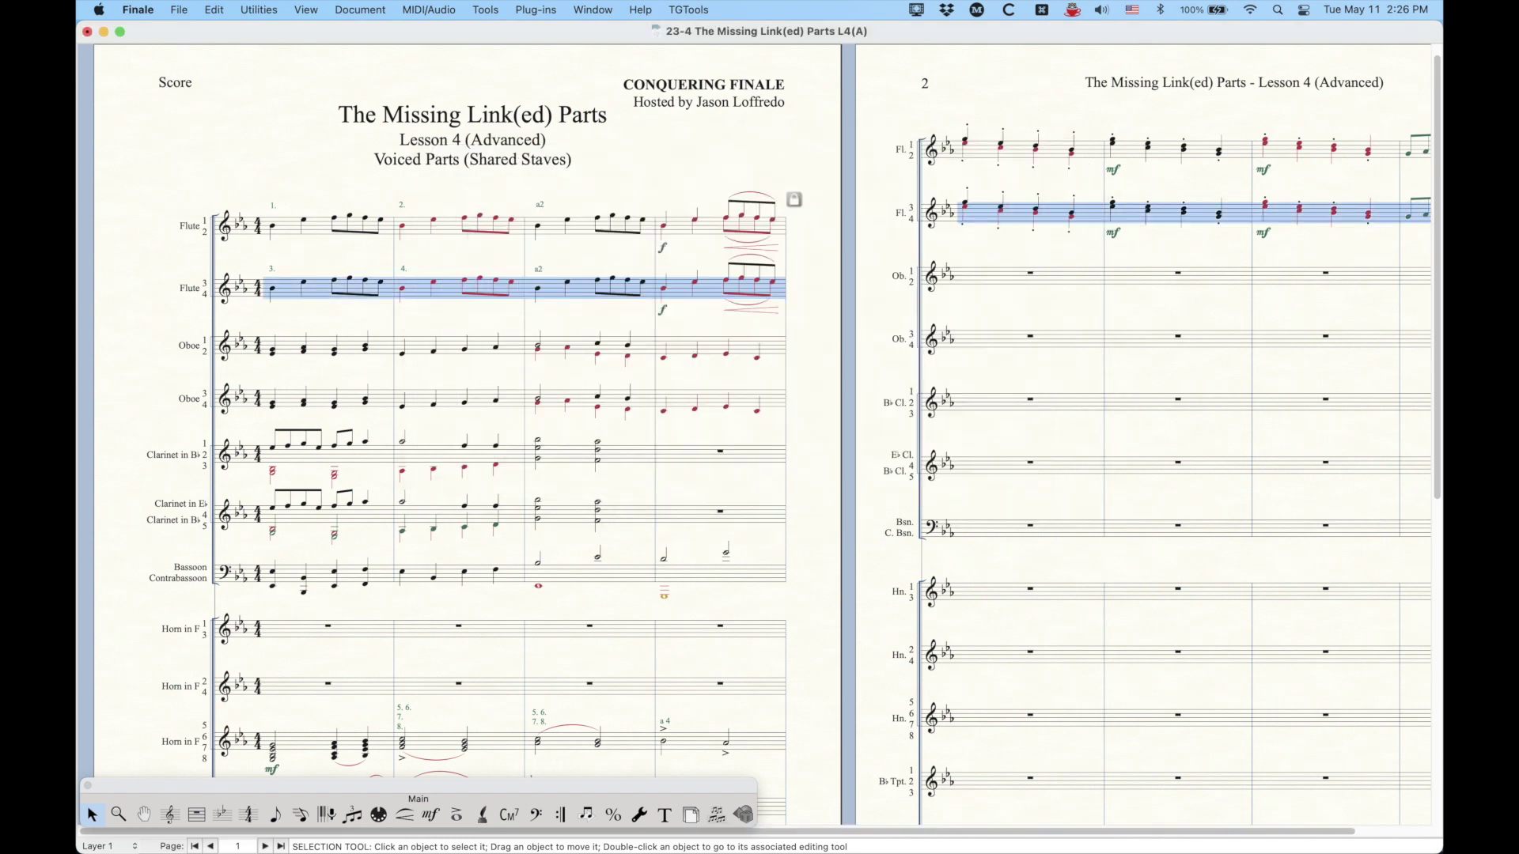
- Display the Flute 3 part and select the second measure of its second system
key("super+minus")
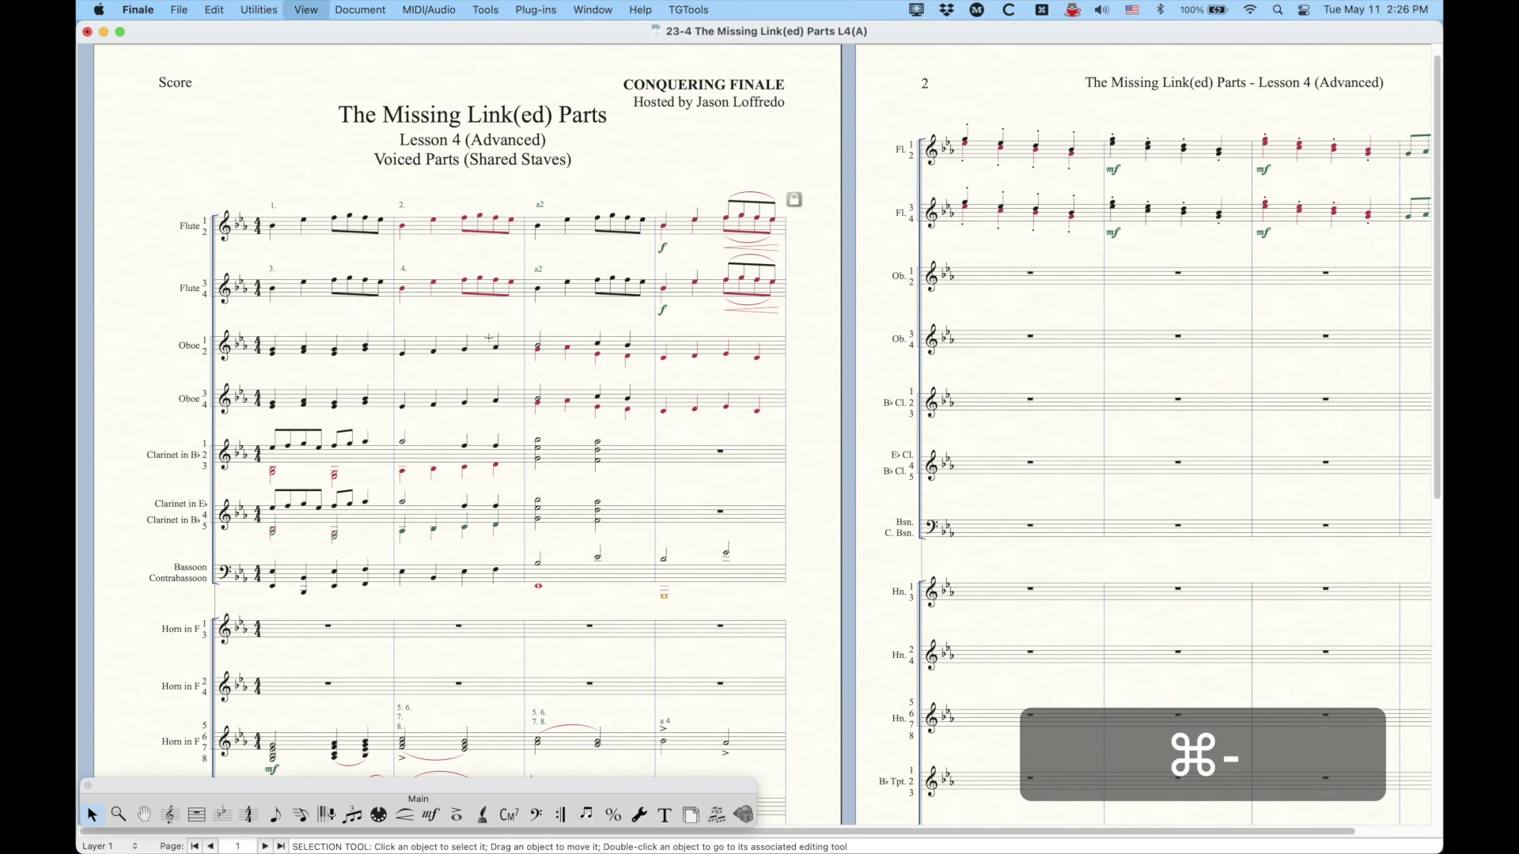
key("super+equal")
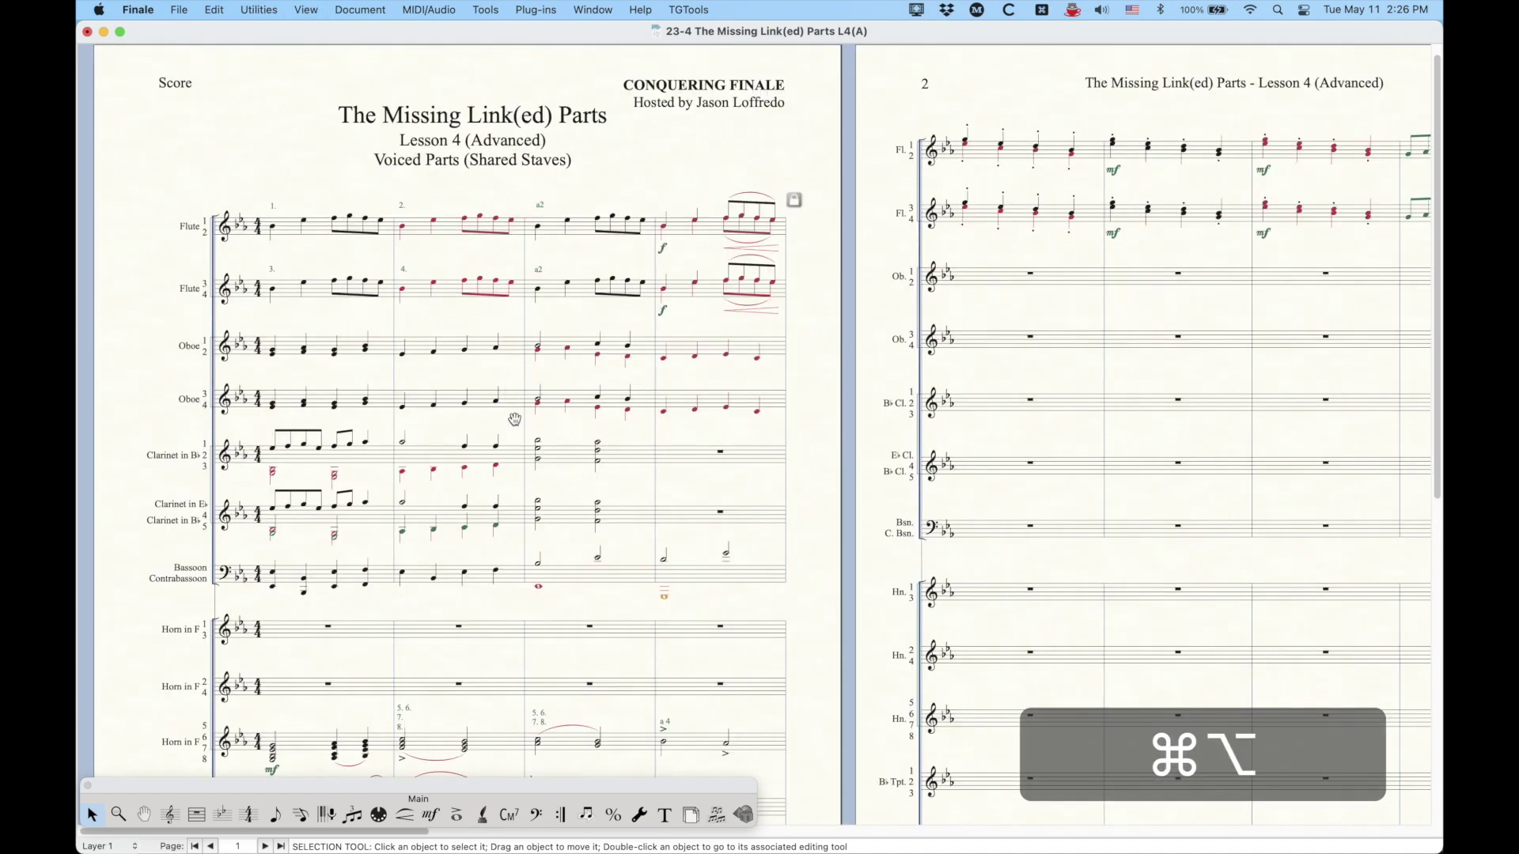
key("alt+super+period")
key("alt+super+period")
key("alt+super+period")
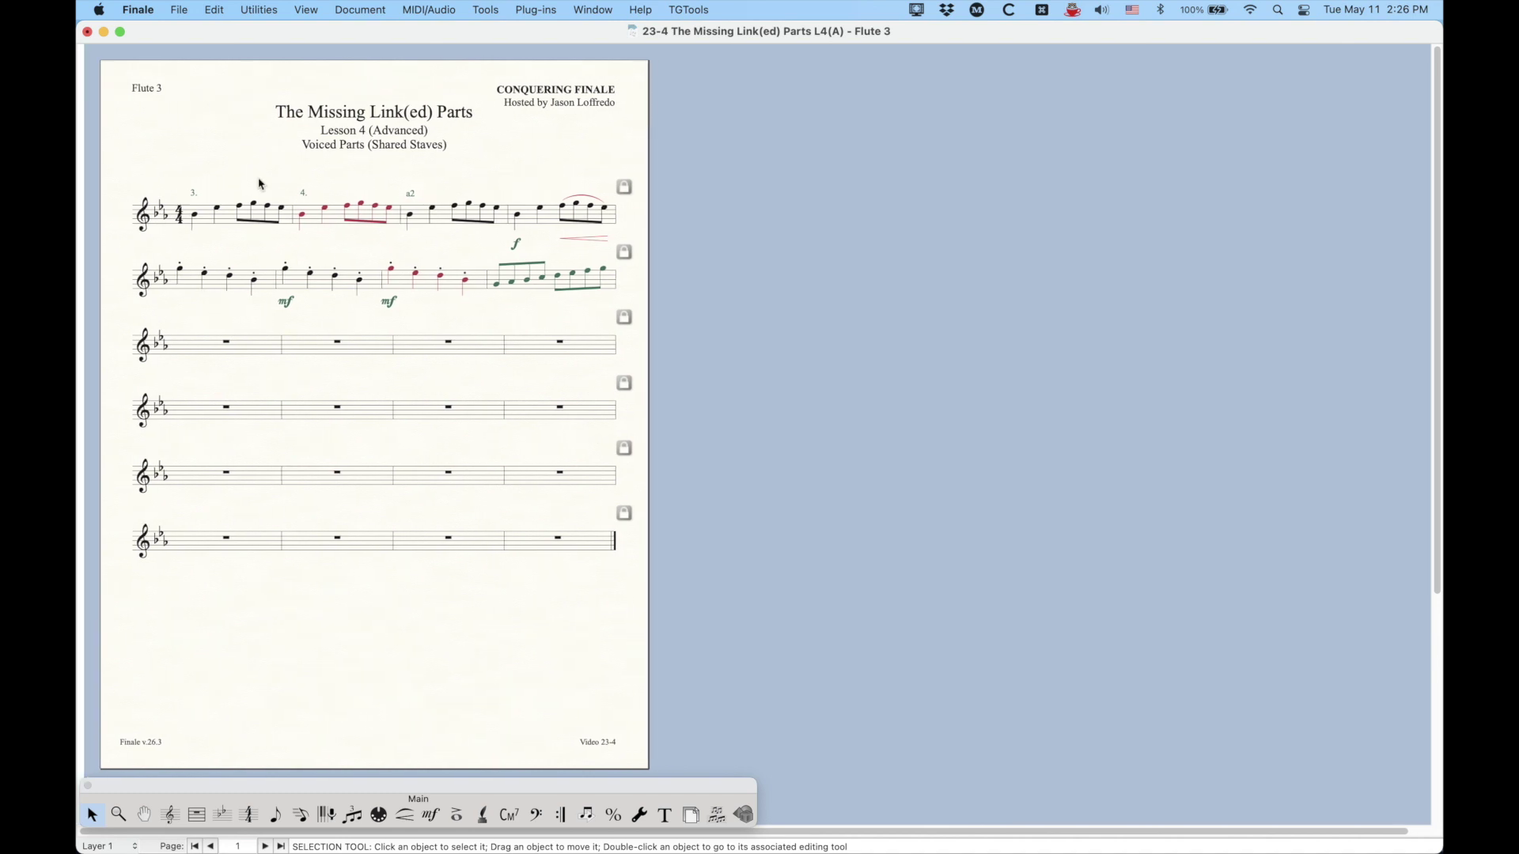
key("super+equal")
key("super+equal")
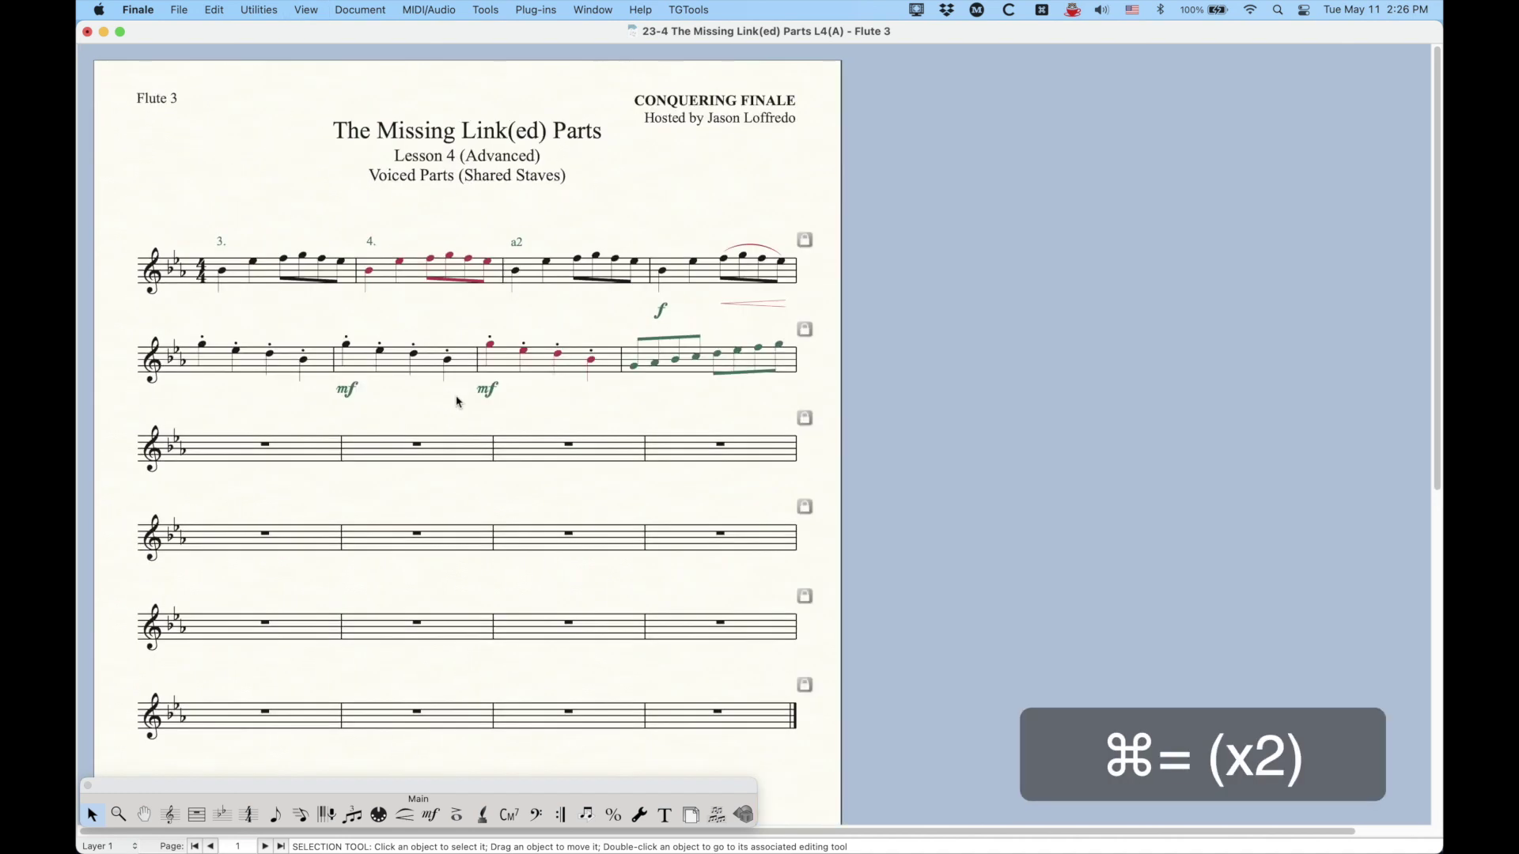
left_click(421, 364)
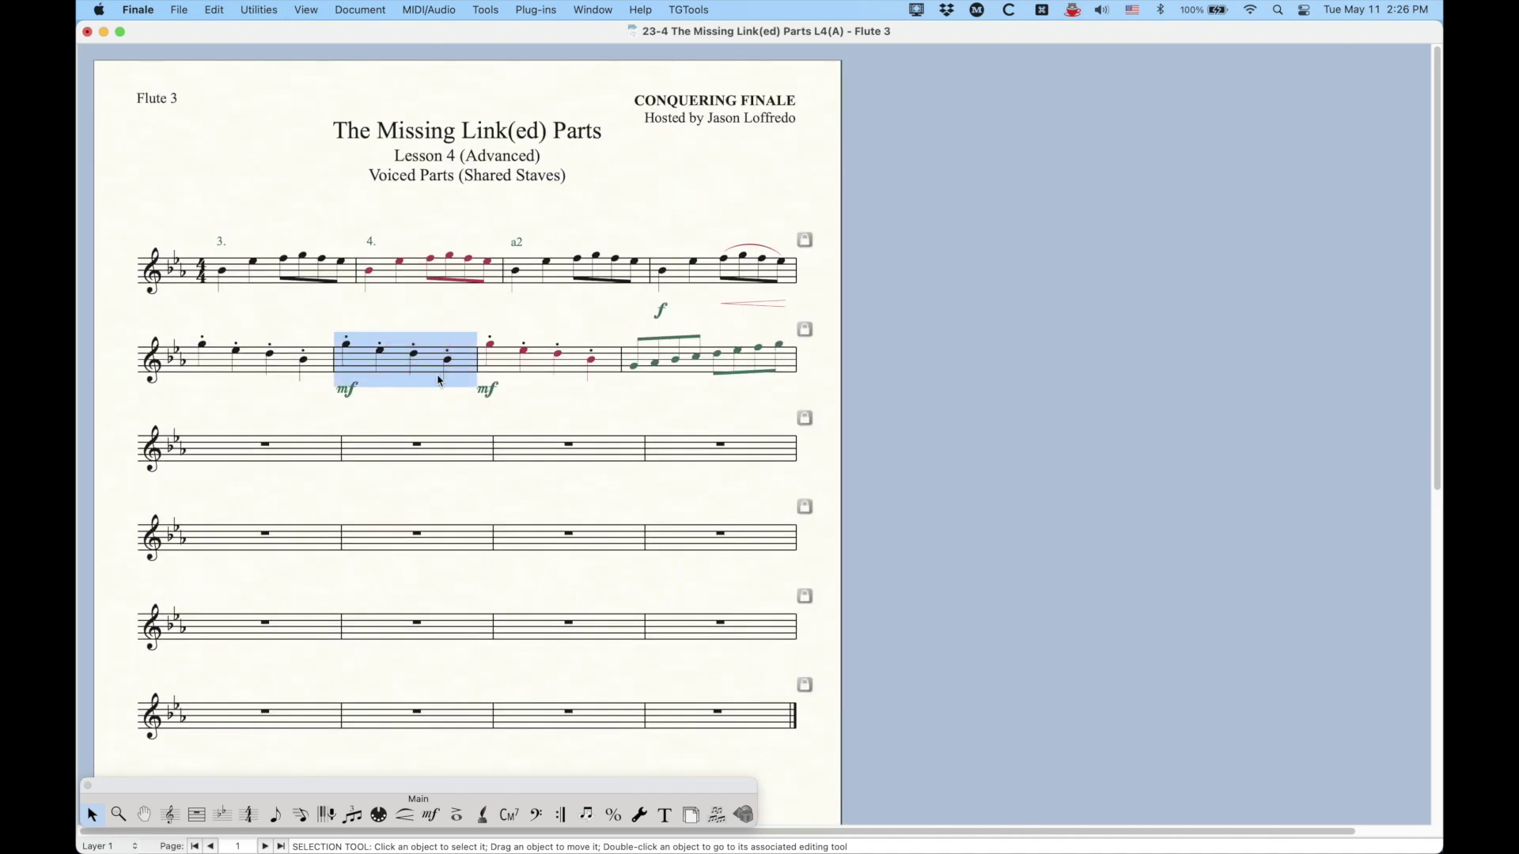
- Compare the selected measure with the same measure in the Flute 1 part and return to Flute 3
key("alt+super+comma")
key("alt+super+comma")
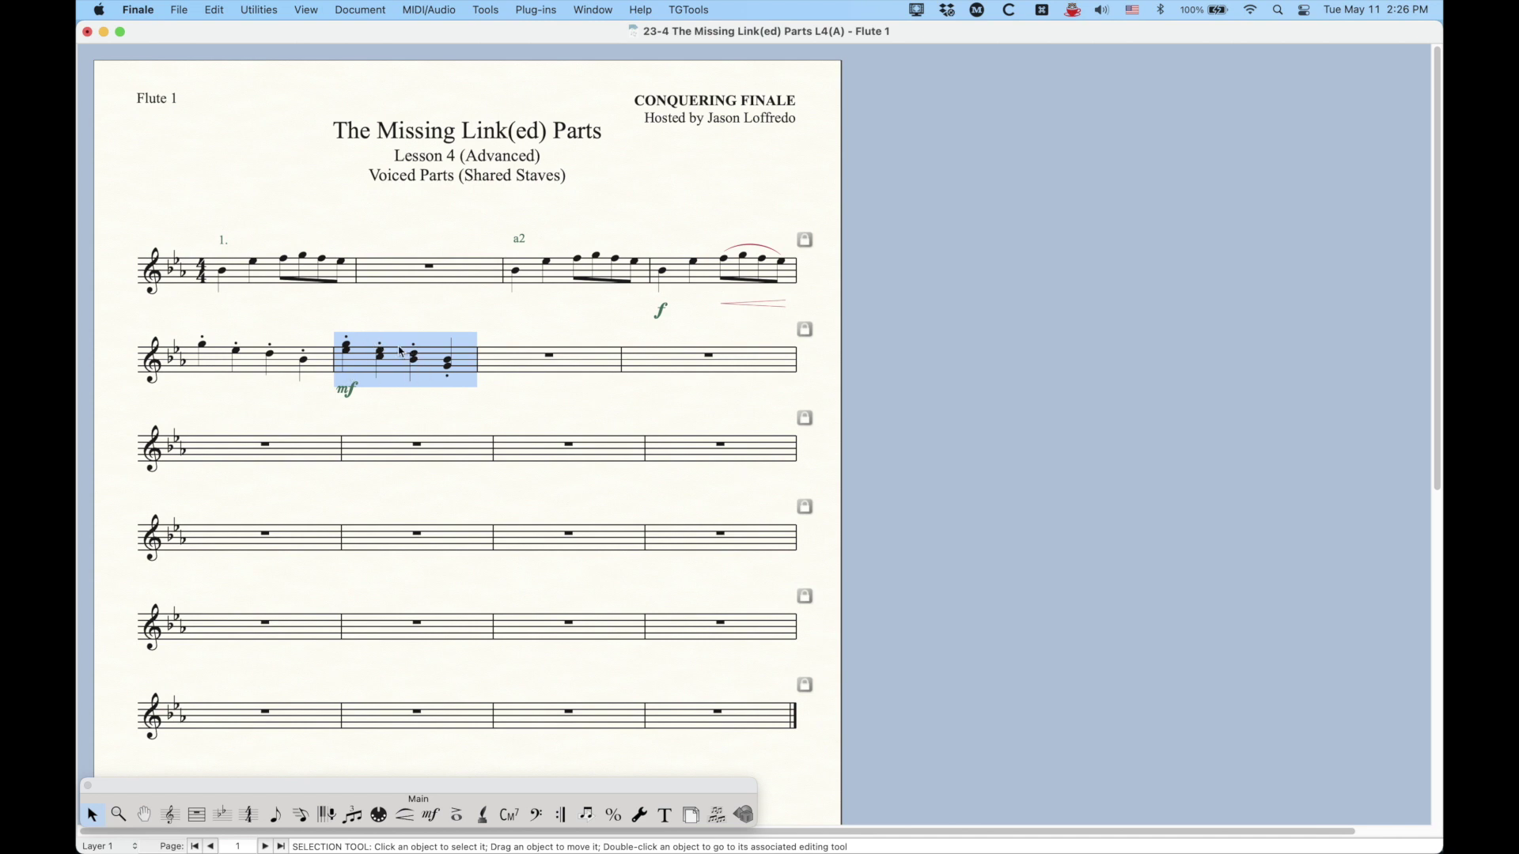
key("alt+super+period")
key("alt+super+period")
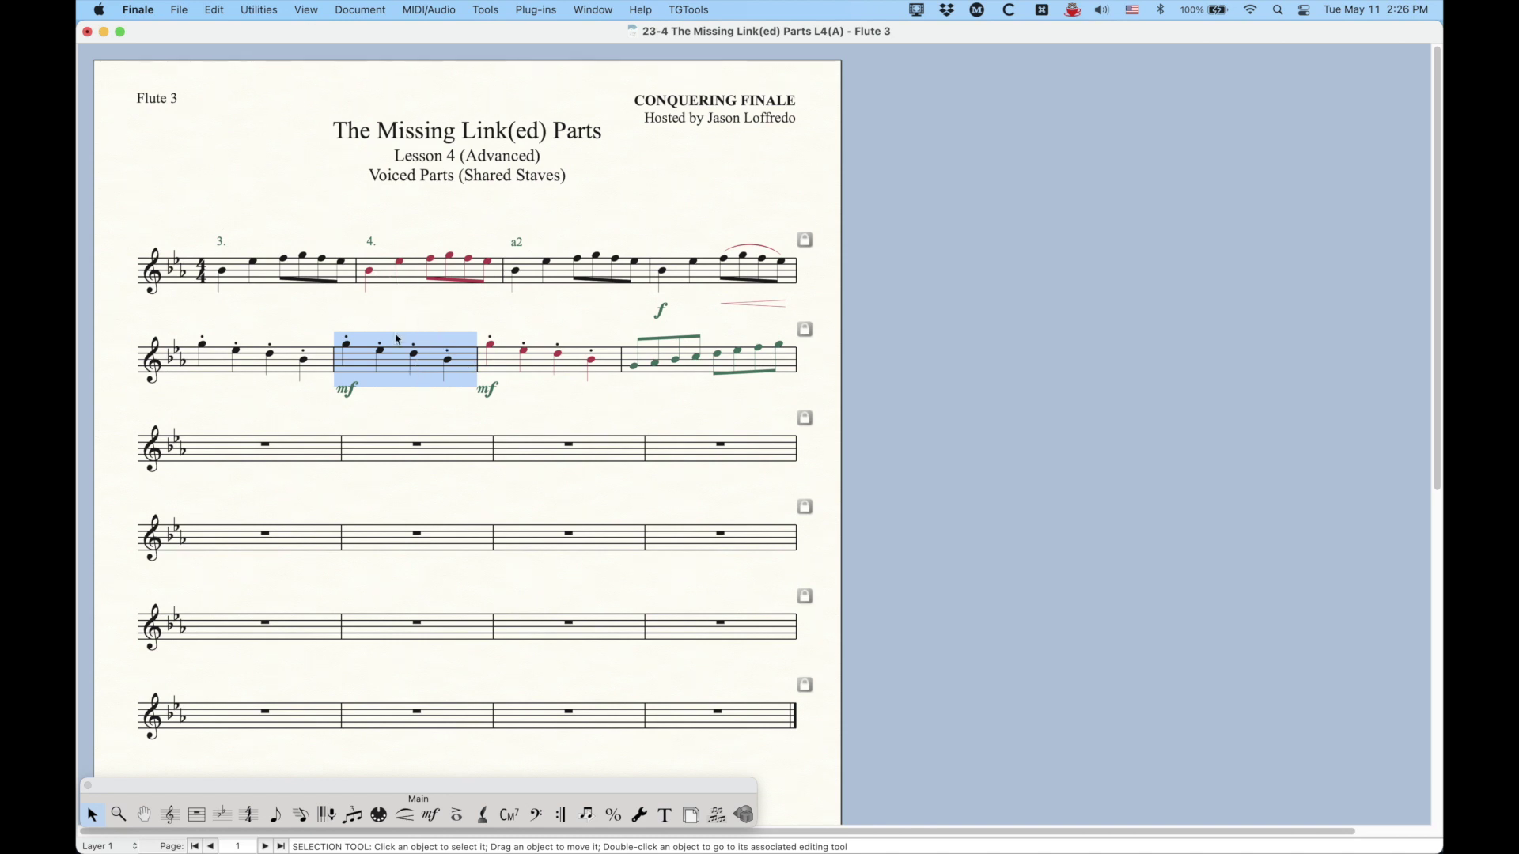
- Check the second and third measures of the second system in the Flute 4 part, and return to the score
key("alt+super+period")
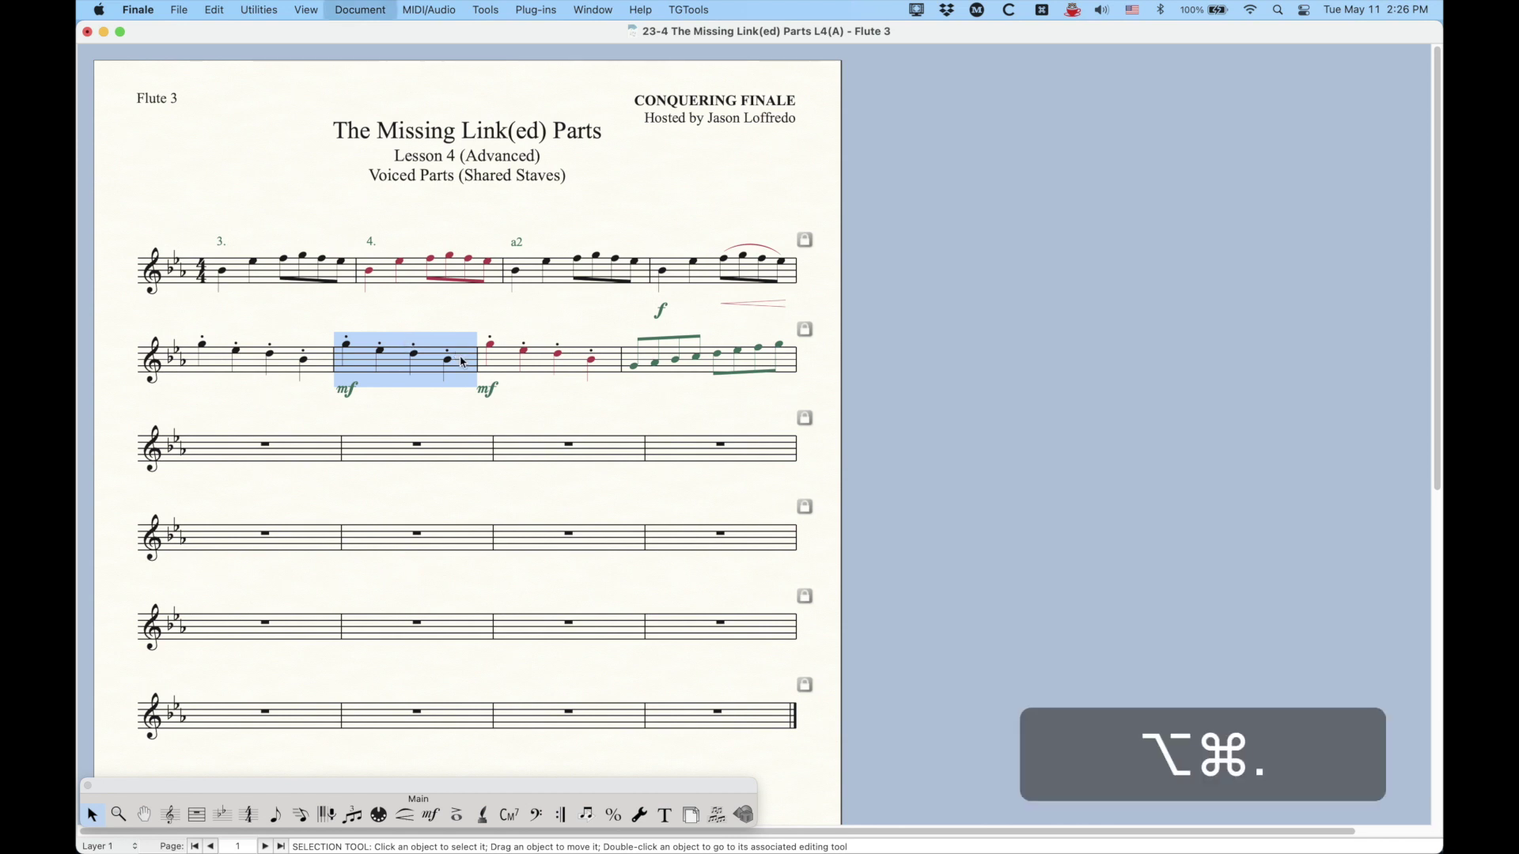
left_click(553, 353)
left_click(408, 358)
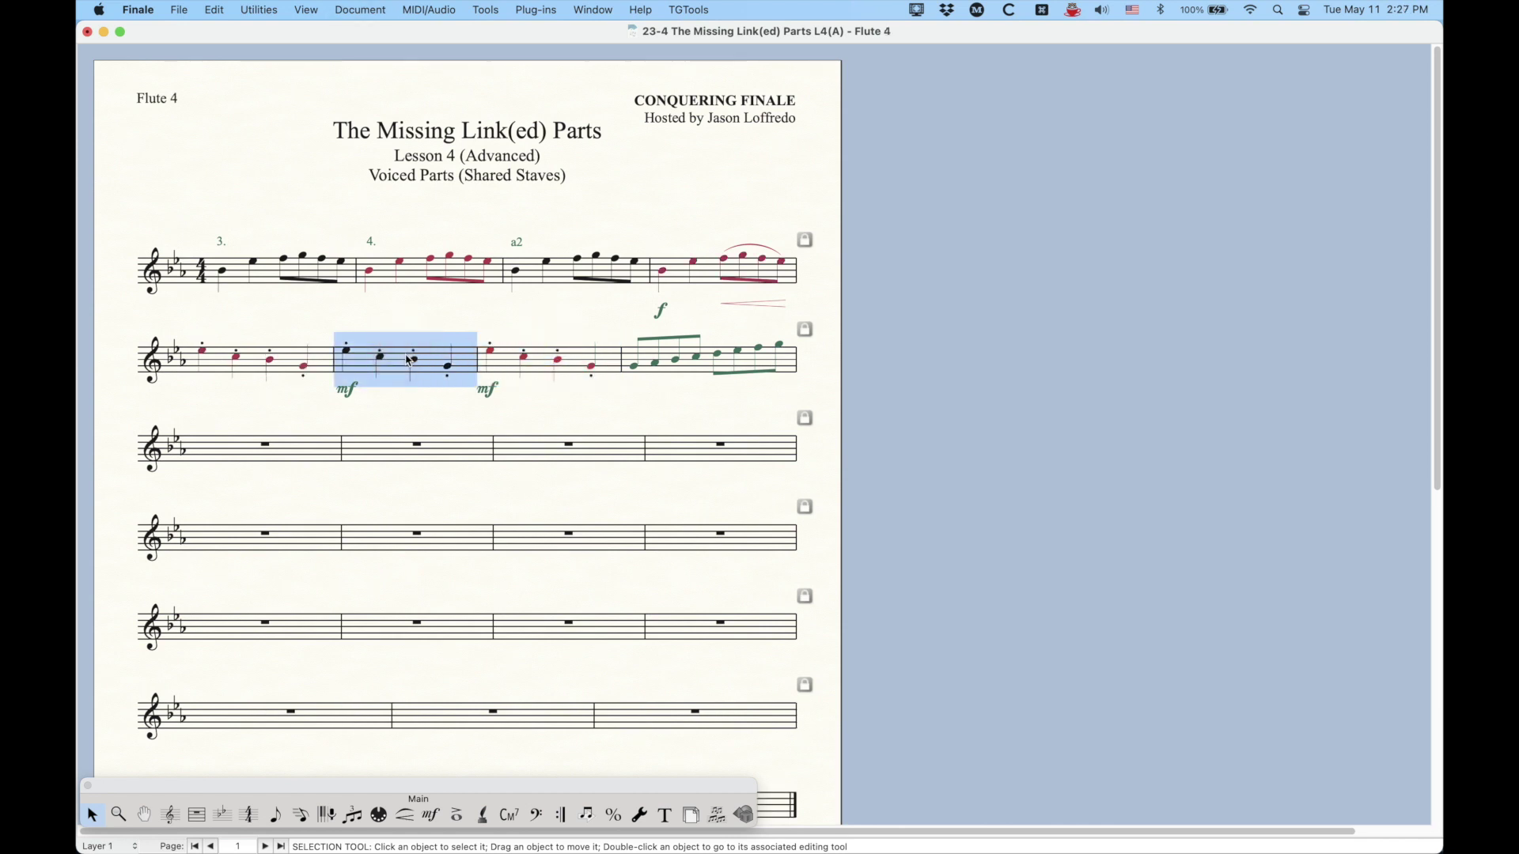
key("alt+super+comma")
key("alt+super+comma")
key("alt+super+comma")
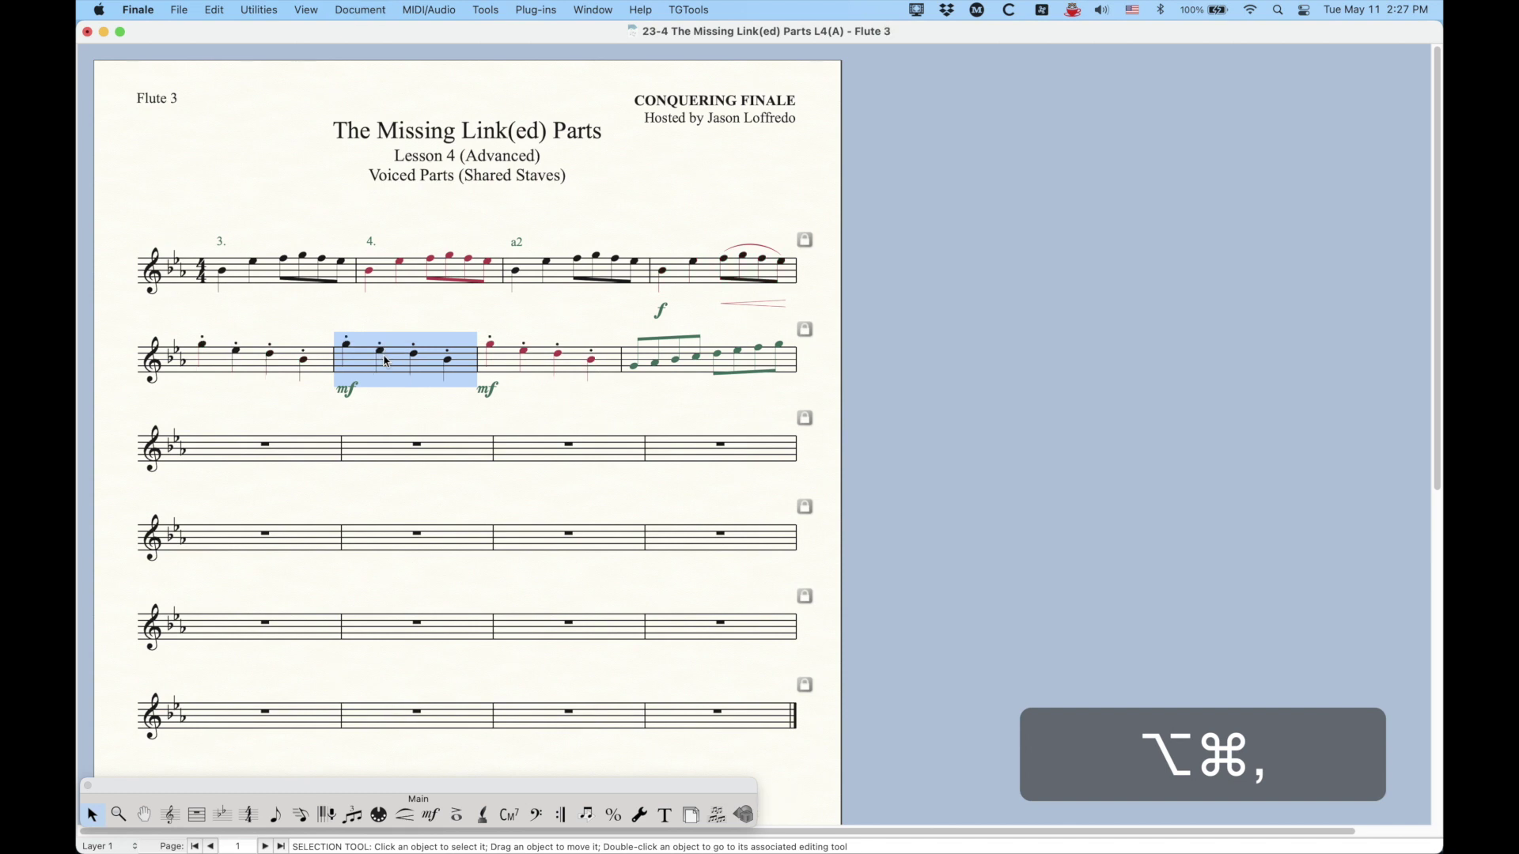
key("alt+super+comma")
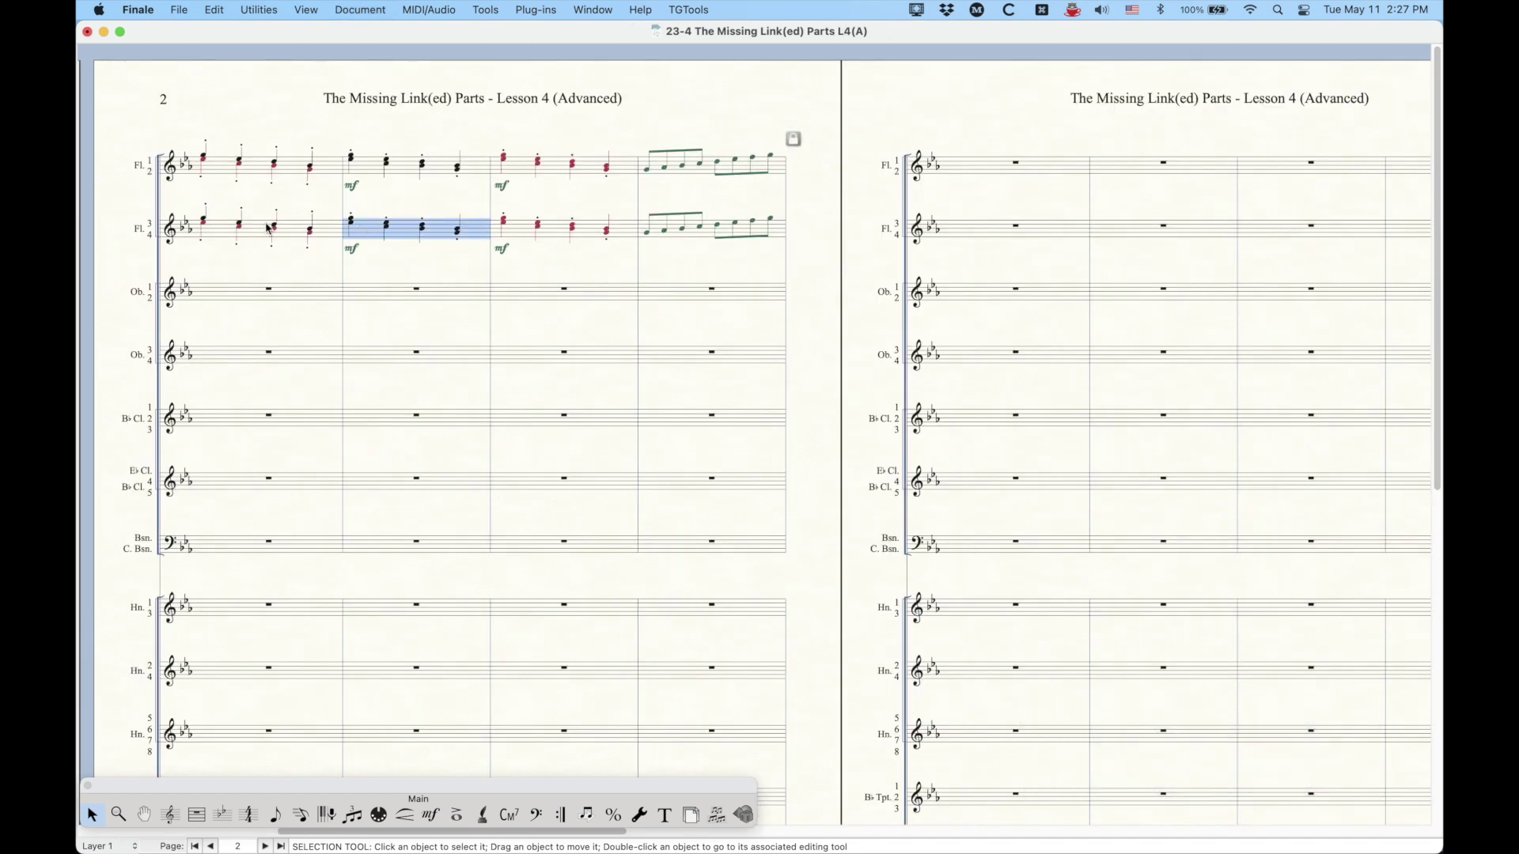
- View the Flute 3 part again from the score and compare its selected measure with the Flute 4 part
key("alt+super+period")
key("alt+super+period")
key("alt+super+period")
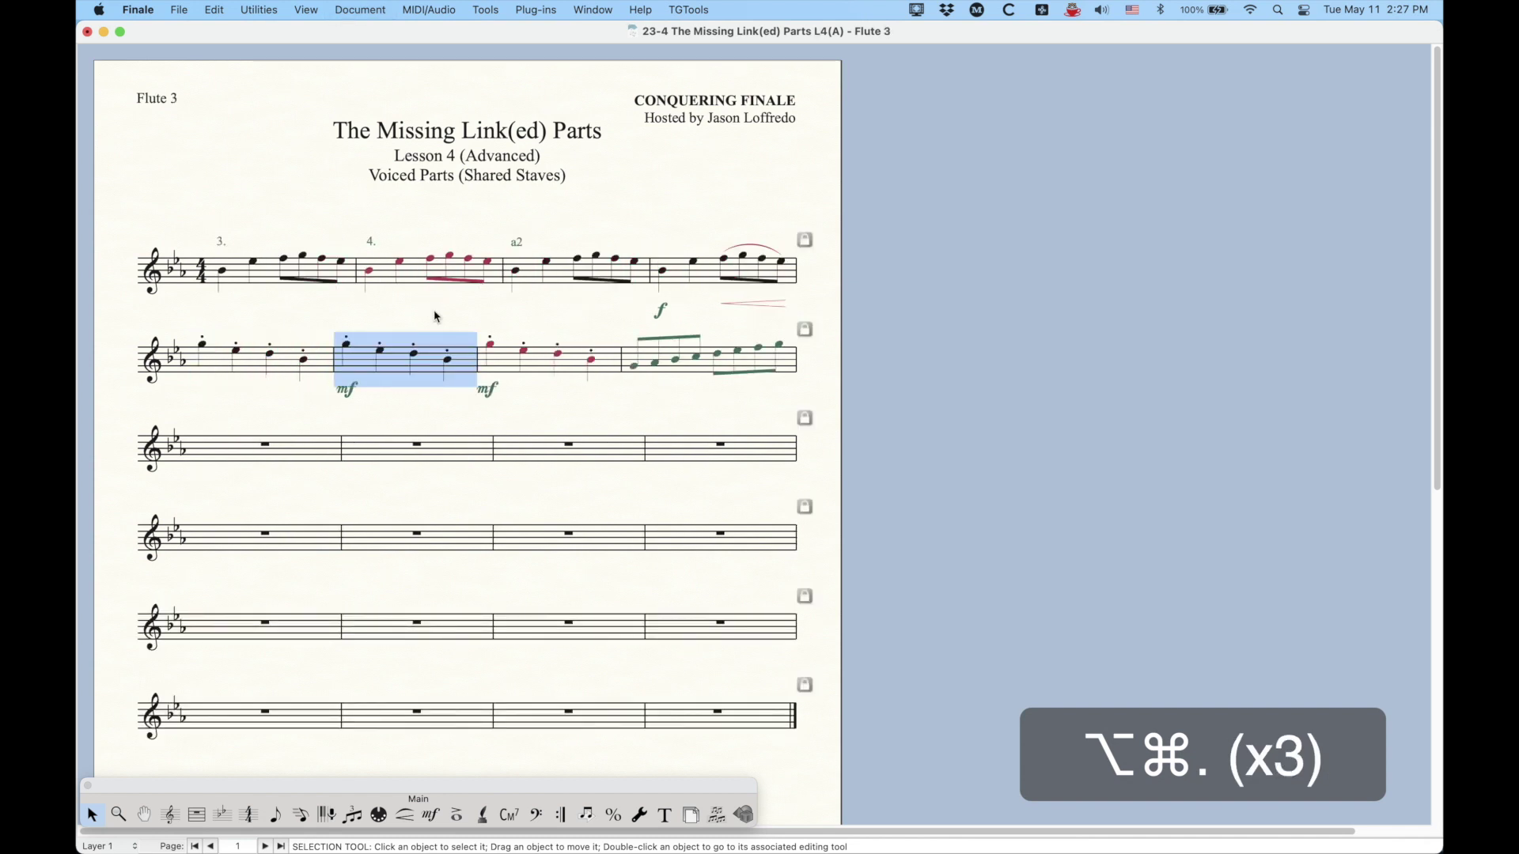
key("alt+super+period")
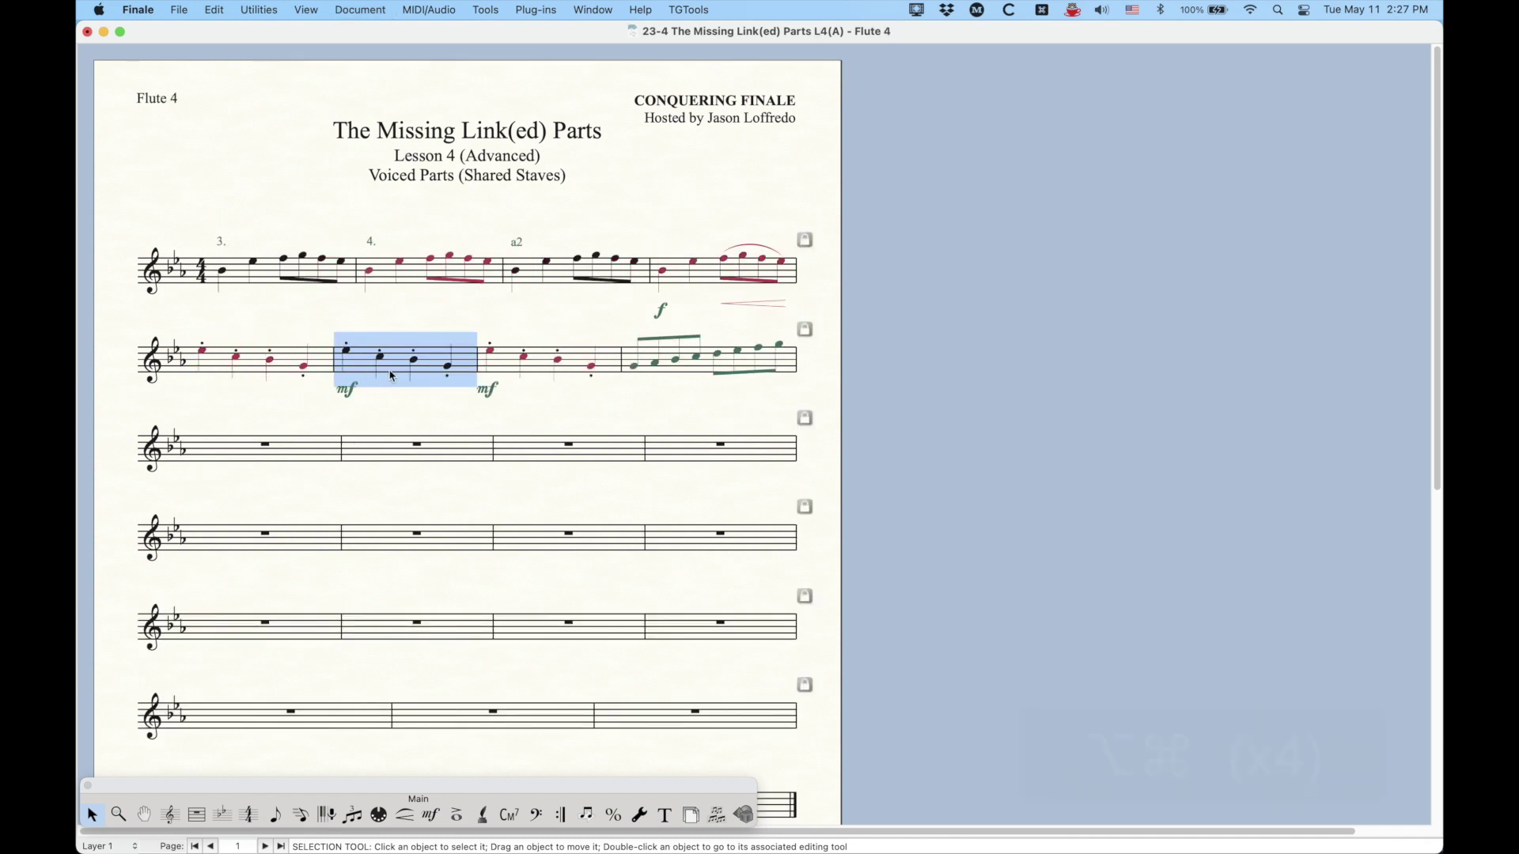
- Compare the selected measure in the Flute 4 part with the Flute 1 and Flute 2 parts, and return to Flute 4
key("alt+super+comma")
key("alt+super+comma")
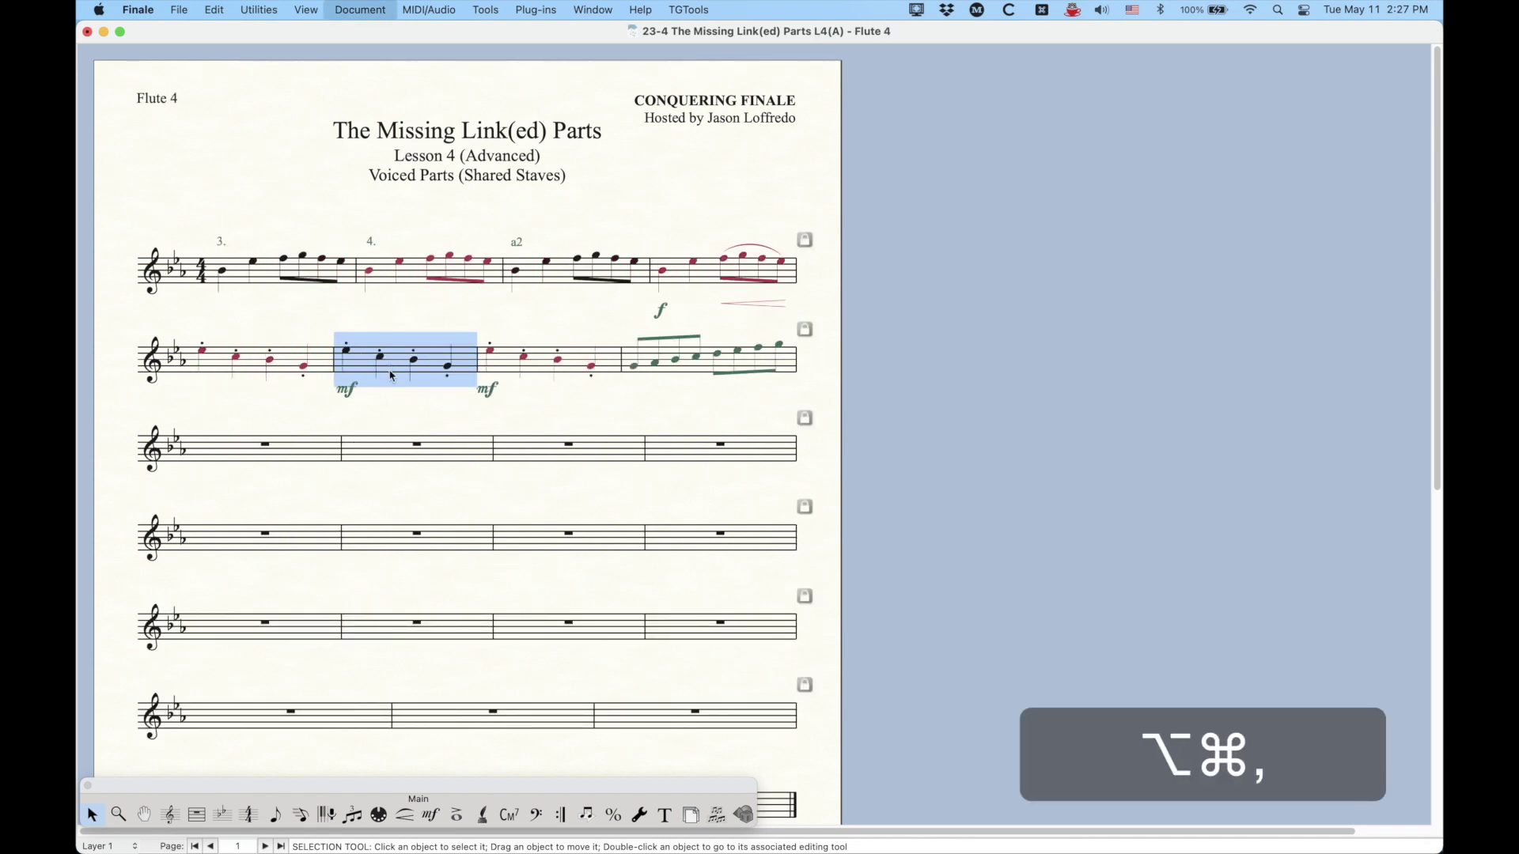
key("alt+super+comma")
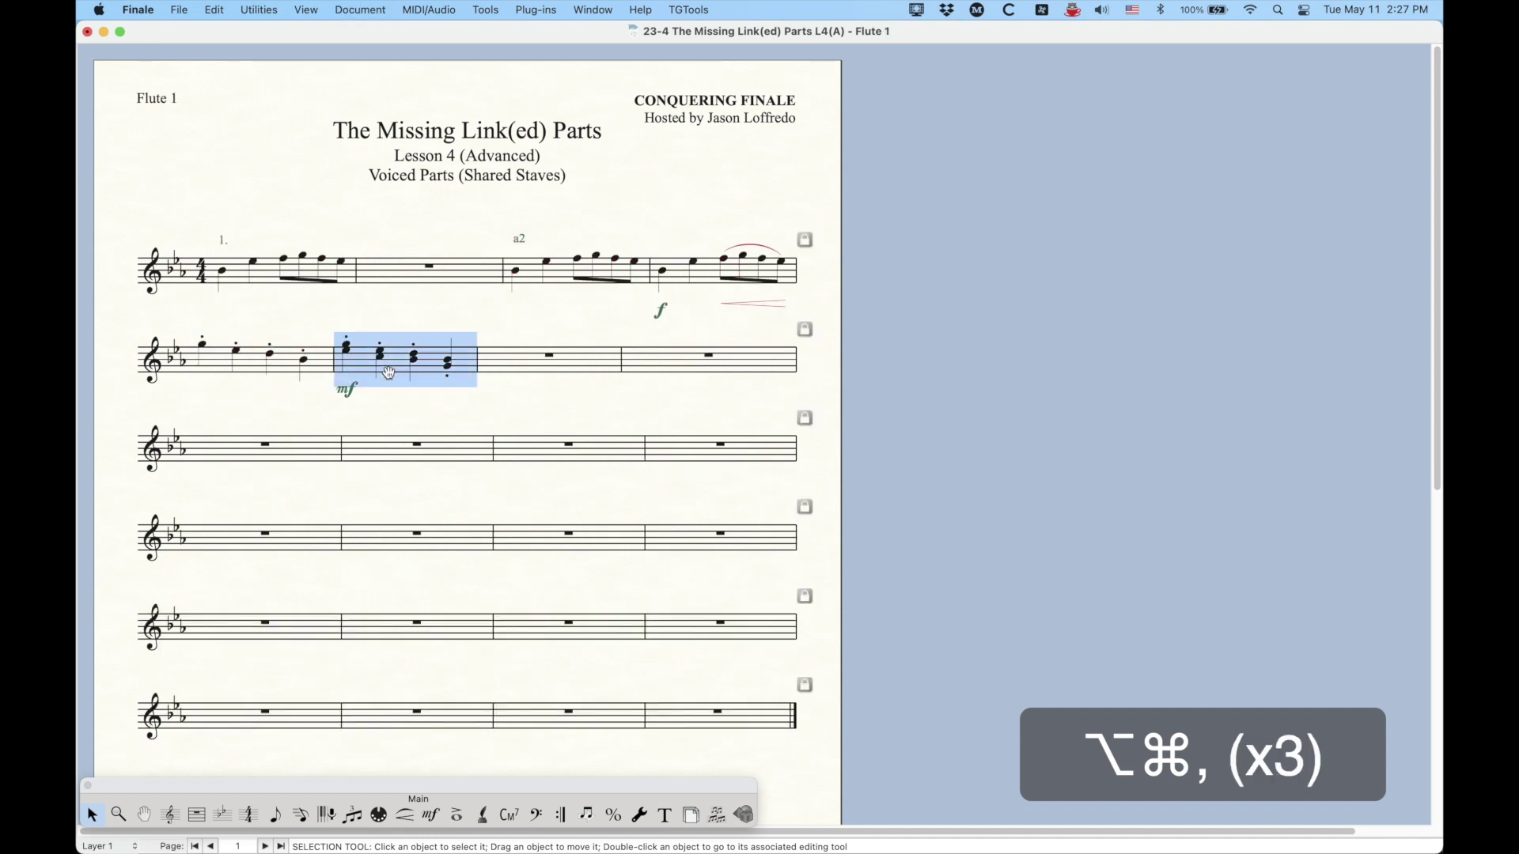
key("alt+super+period")
key("alt+super+period")
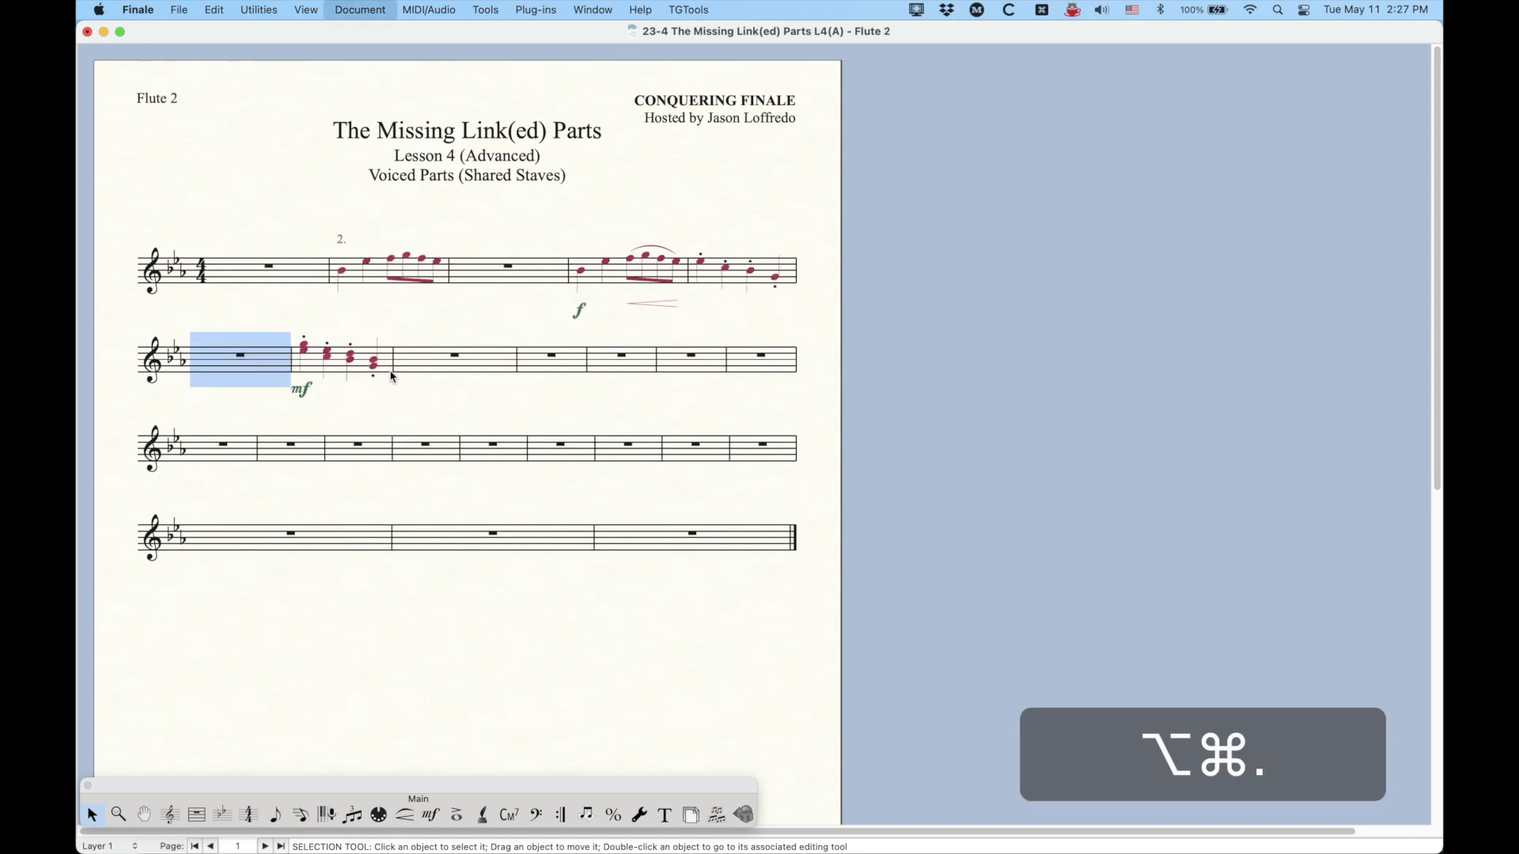
key("alt+super+period")
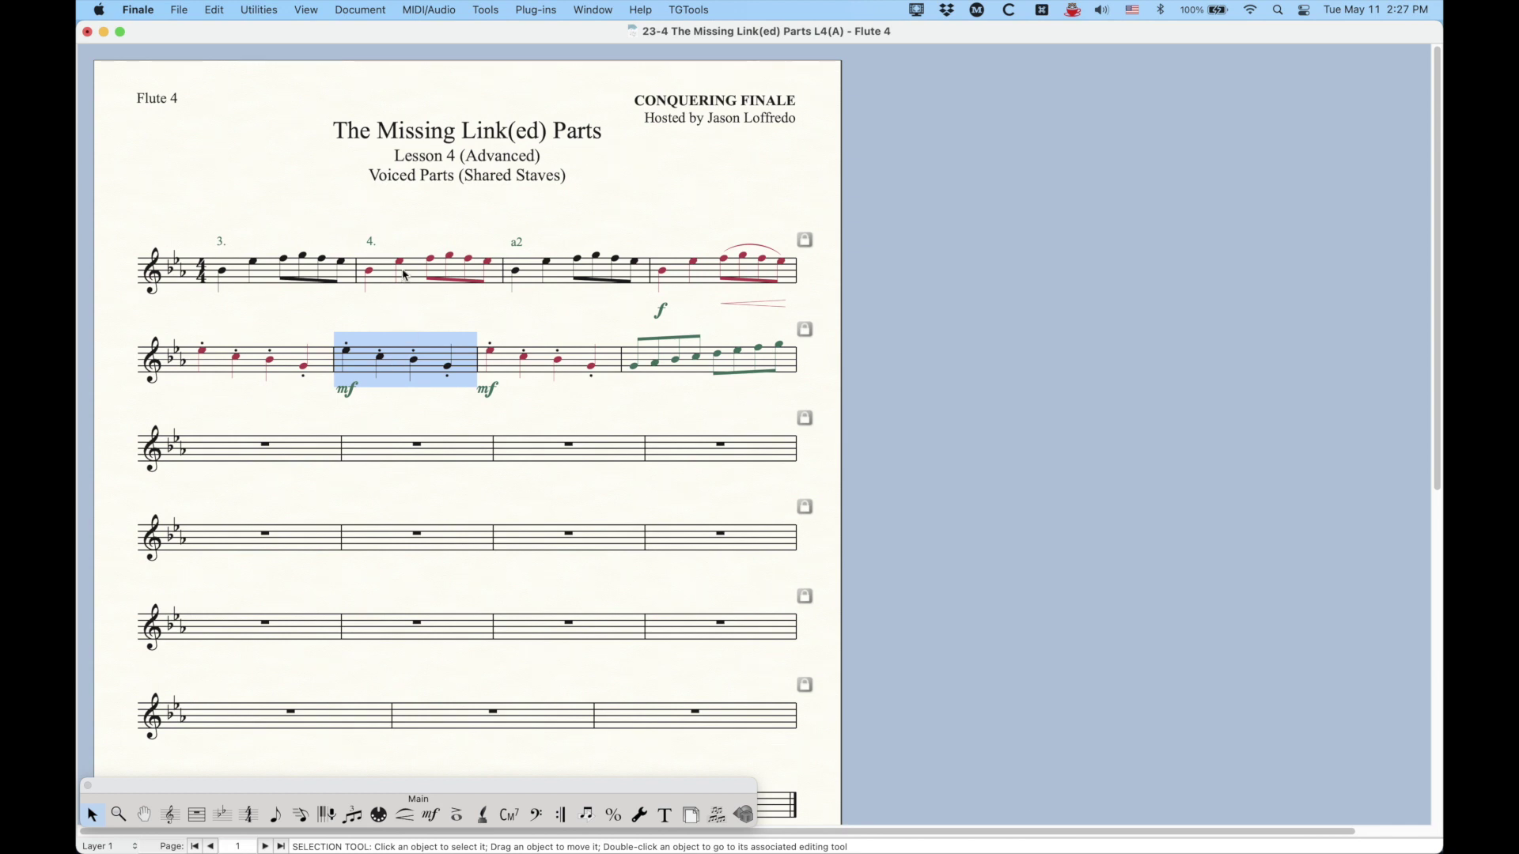
- Examine the four measures of the first system in the Flute 4 part, and return to the score
left_click(285, 270)
left_click(422, 269)
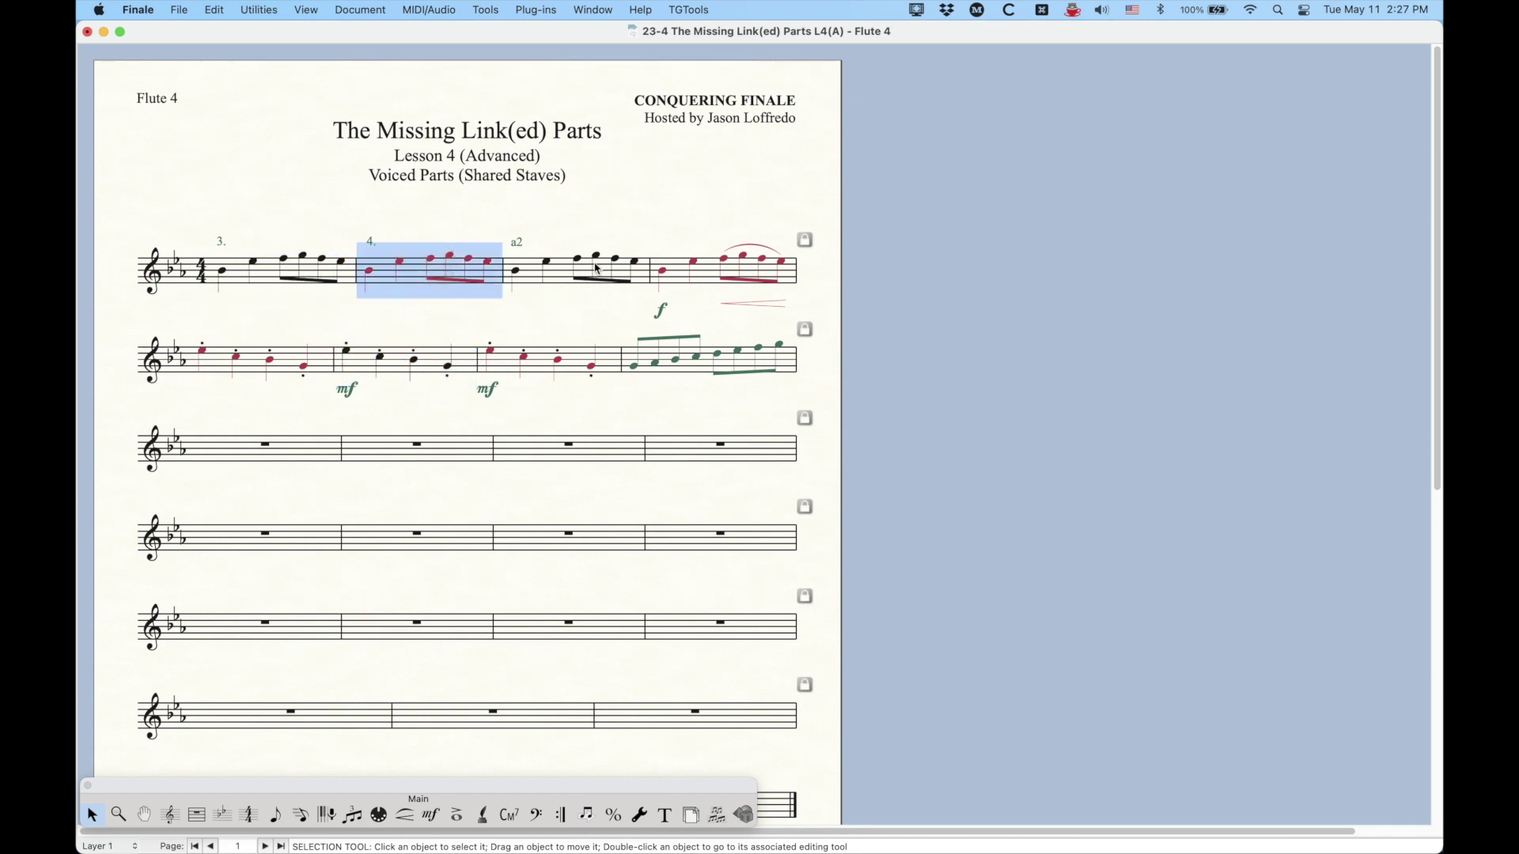
left_click(739, 265)
left_click(576, 268)
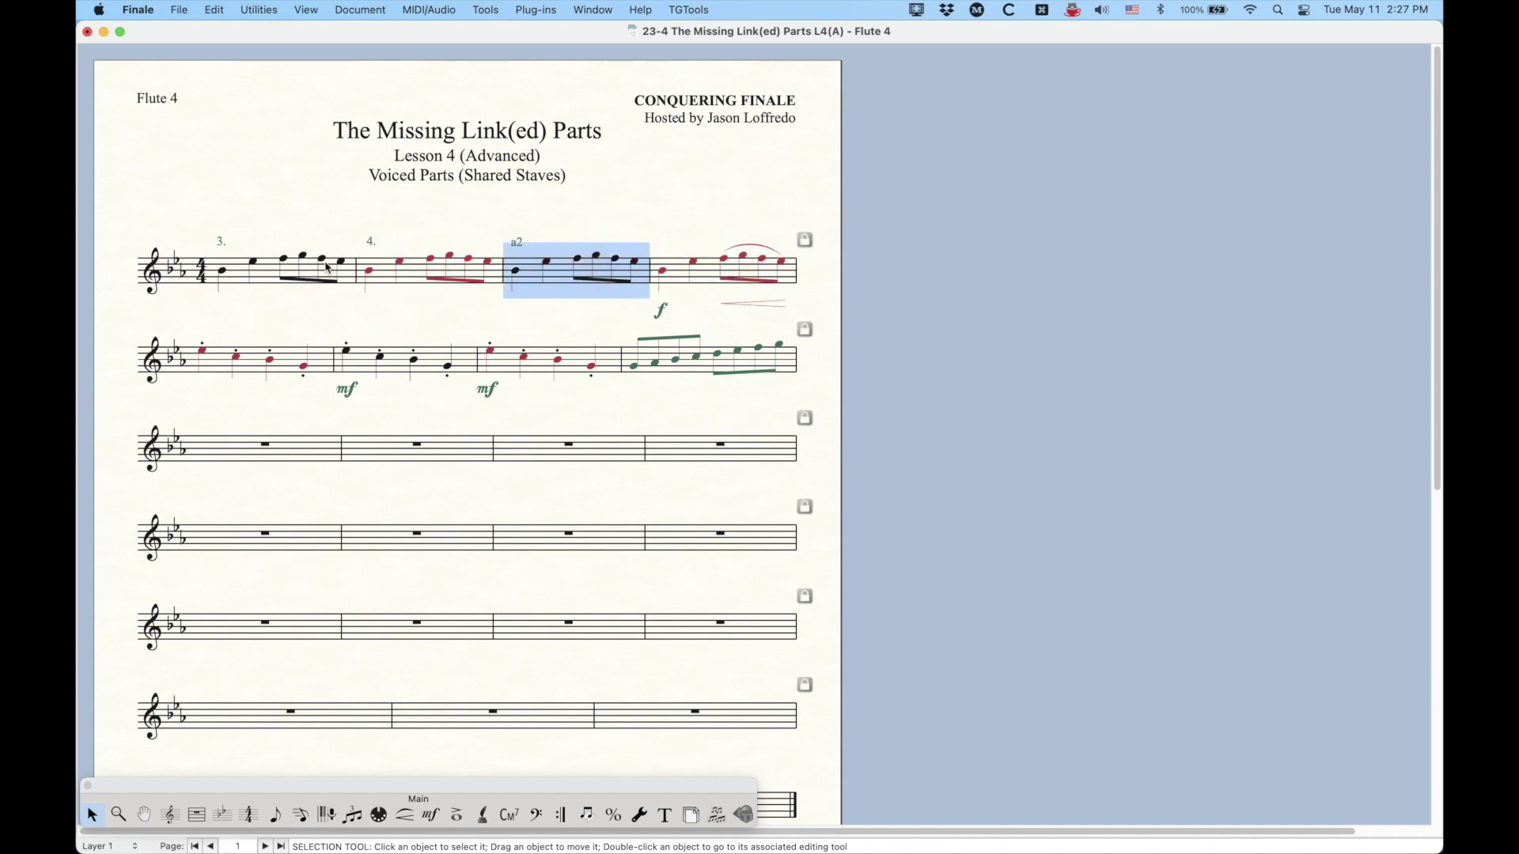
left_click(329, 268)
key("alt+super+comma")
key("alt+super+comma")
key("alt+super+comma")
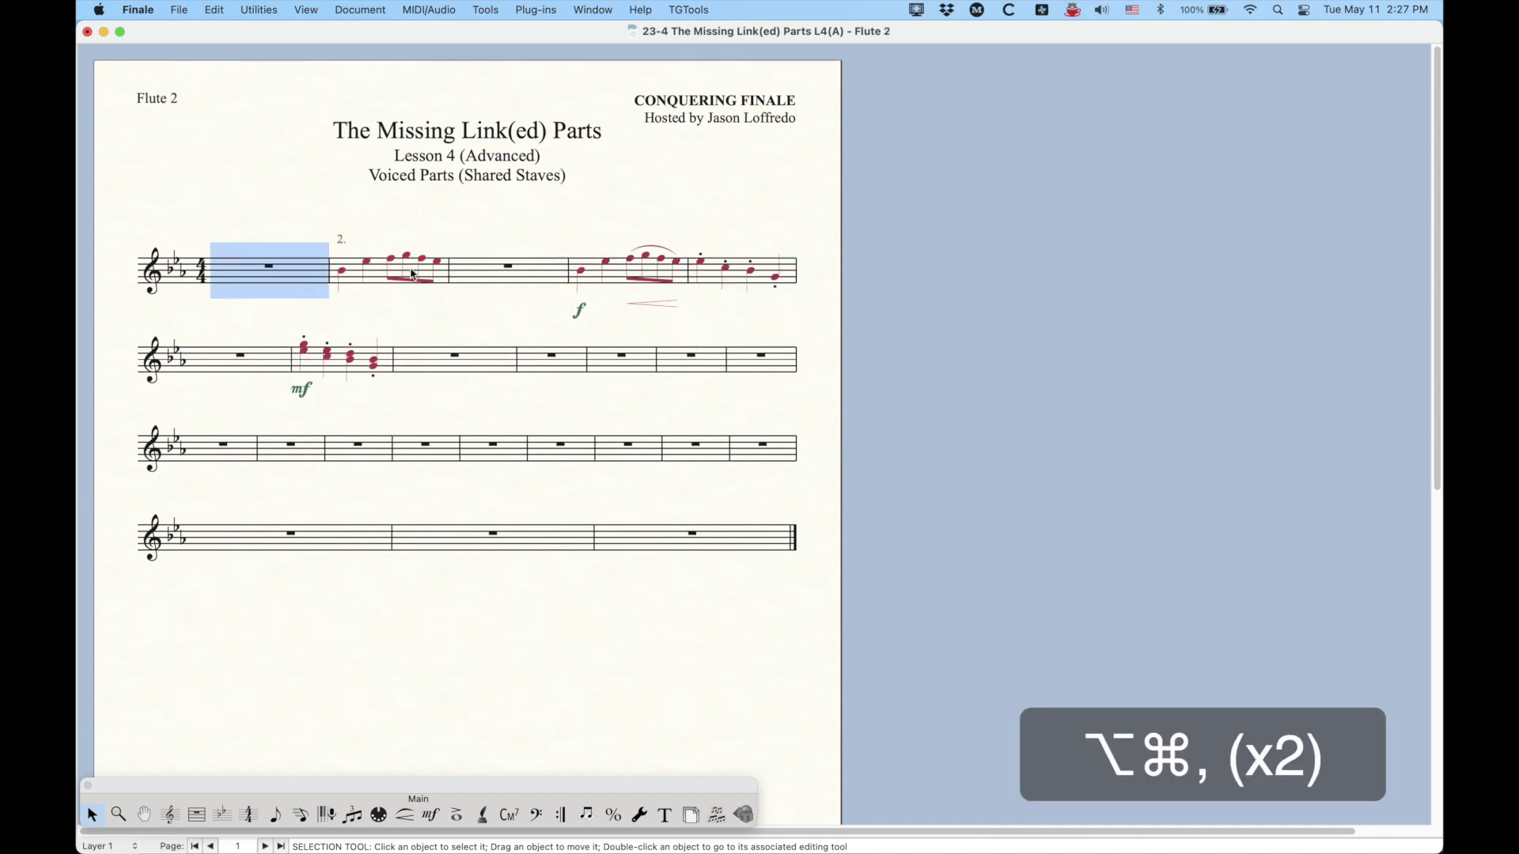
key("alt+super+comma")
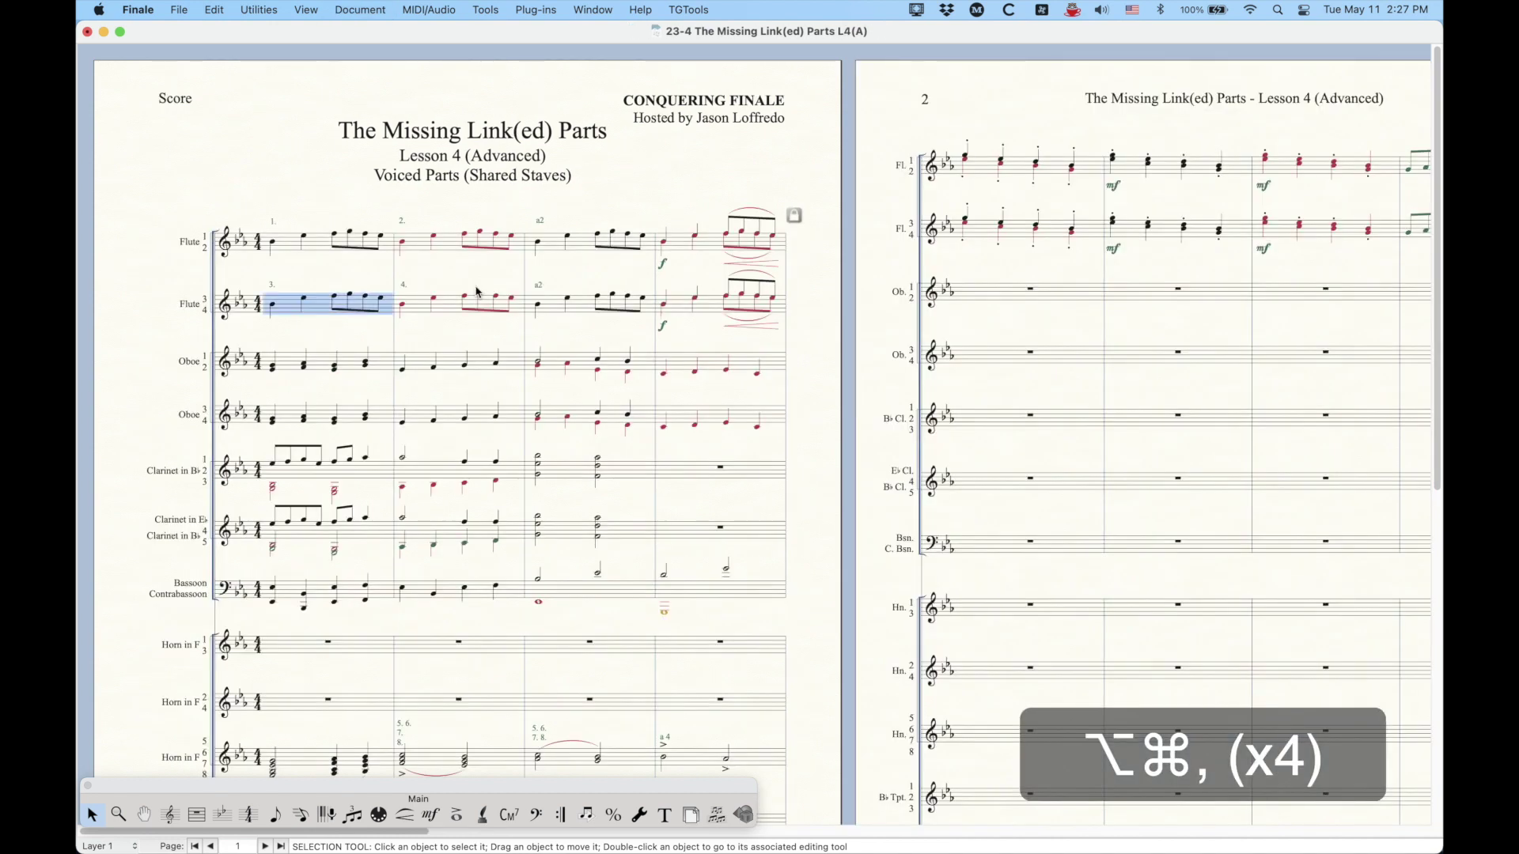
- Review the voicing settings of the Flute 1 and Flute 3 parts in Manage Parts, and close it without making changes
left_click(360, 10)
left_click(360, 74)
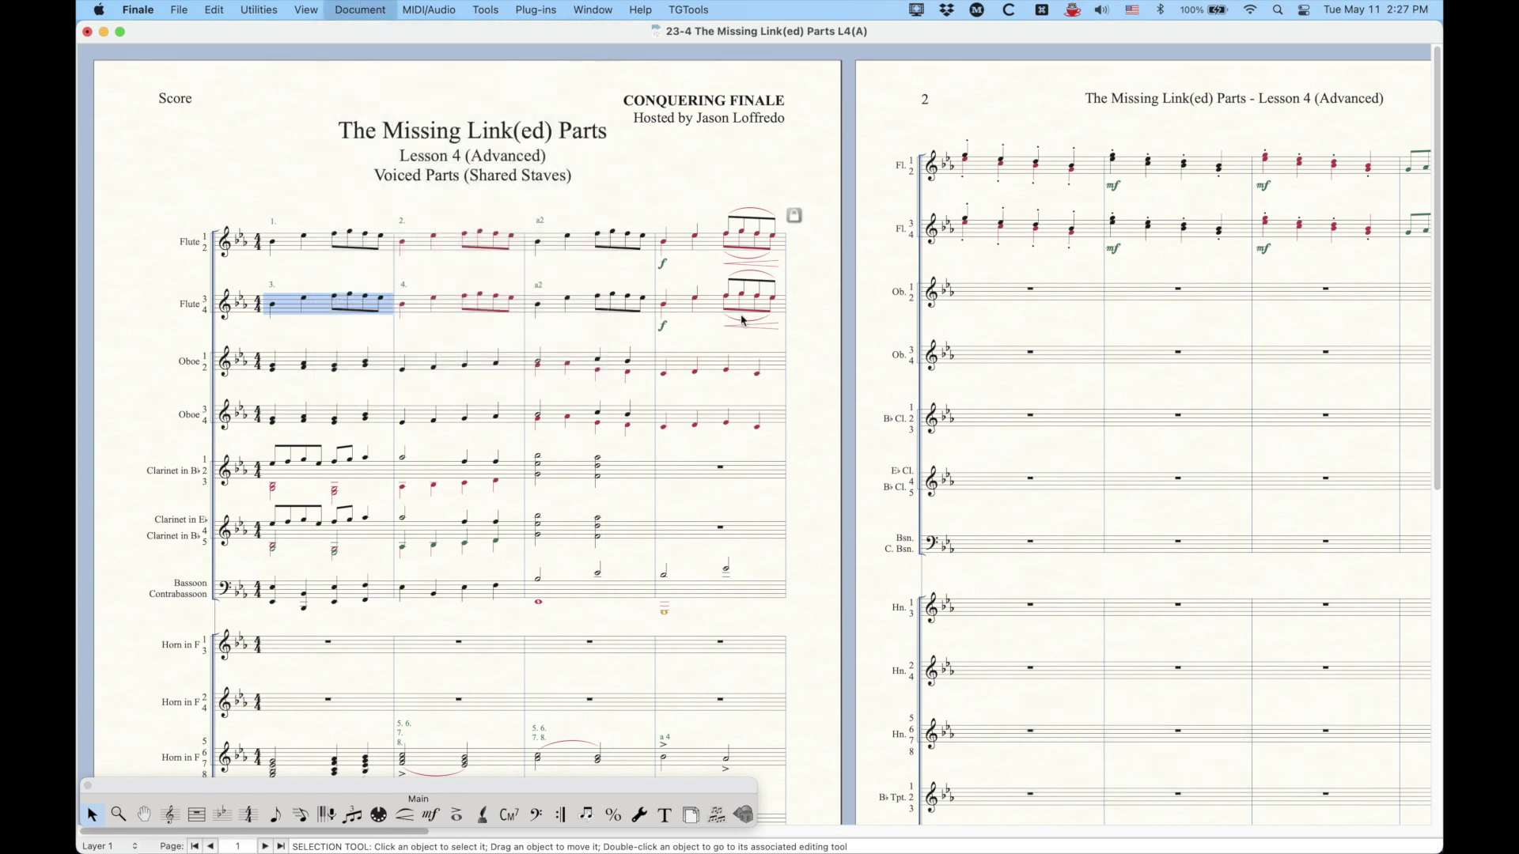
left_click(771, 398)
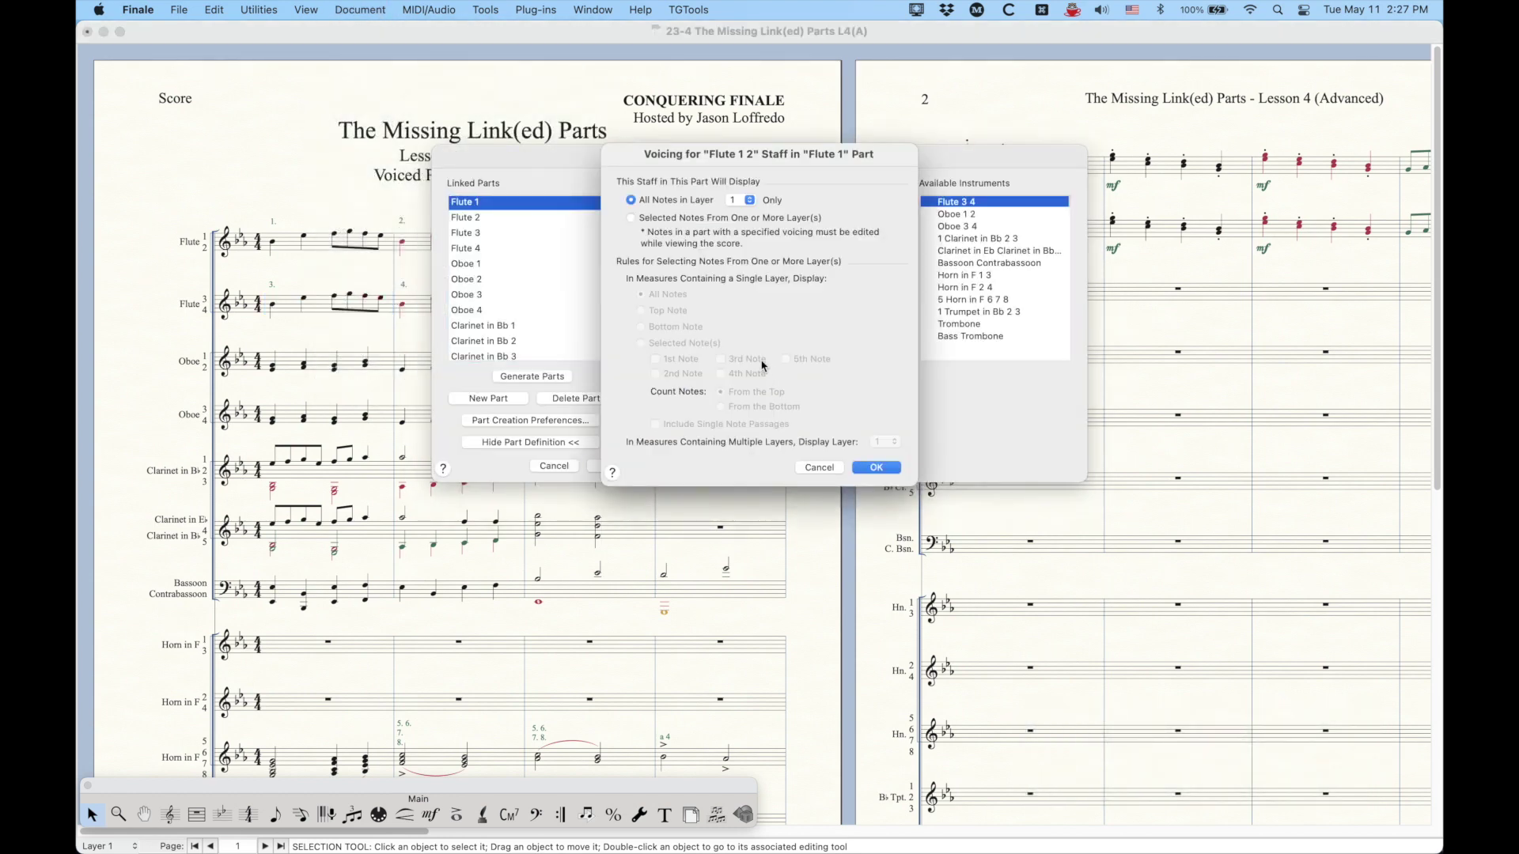
left_click(817, 467)
left_click(475, 234)
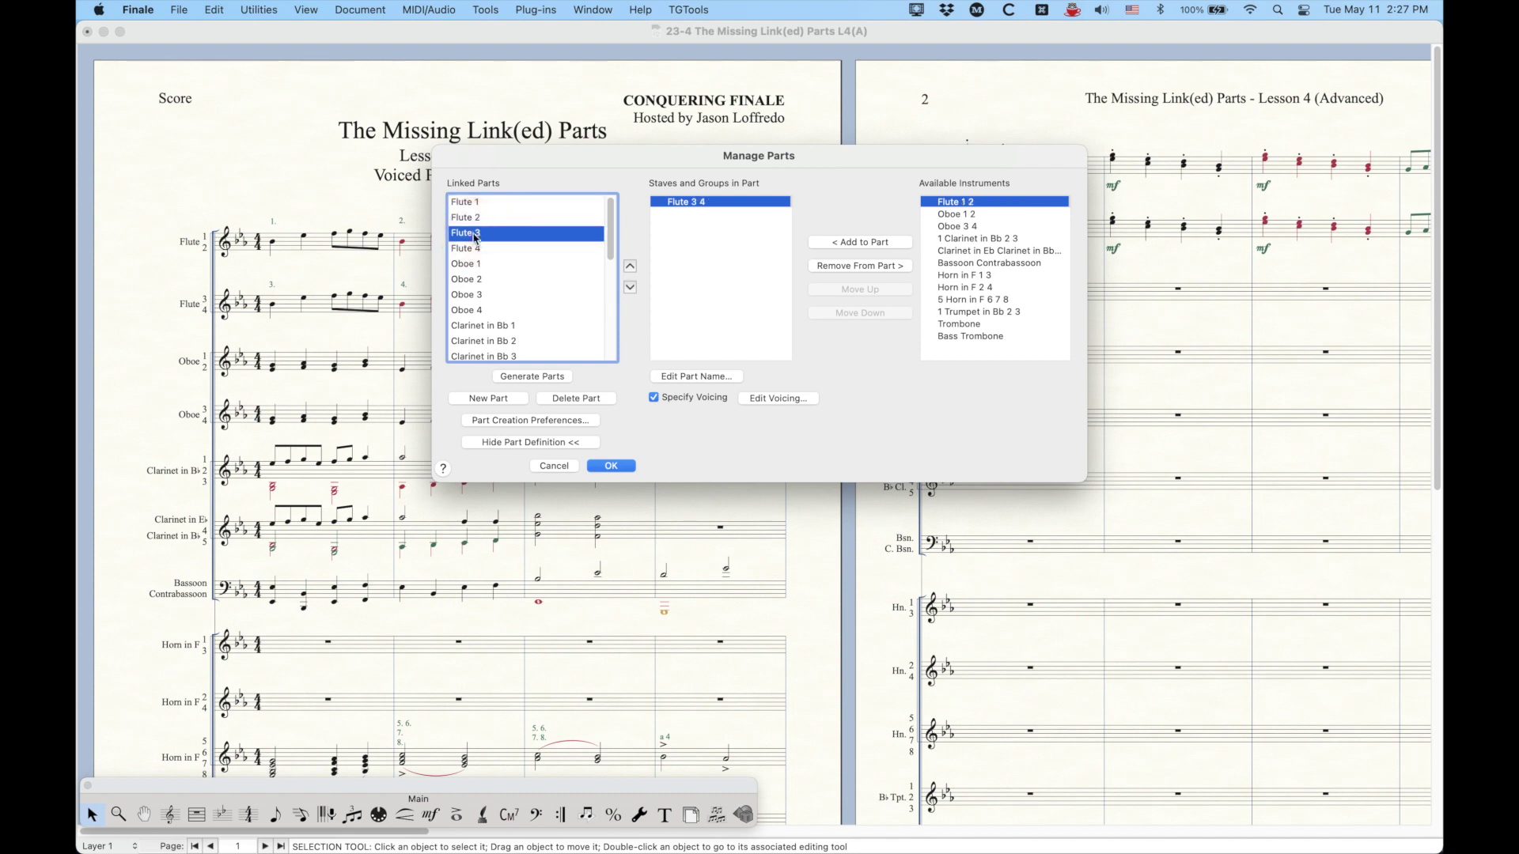
left_click(777, 398)
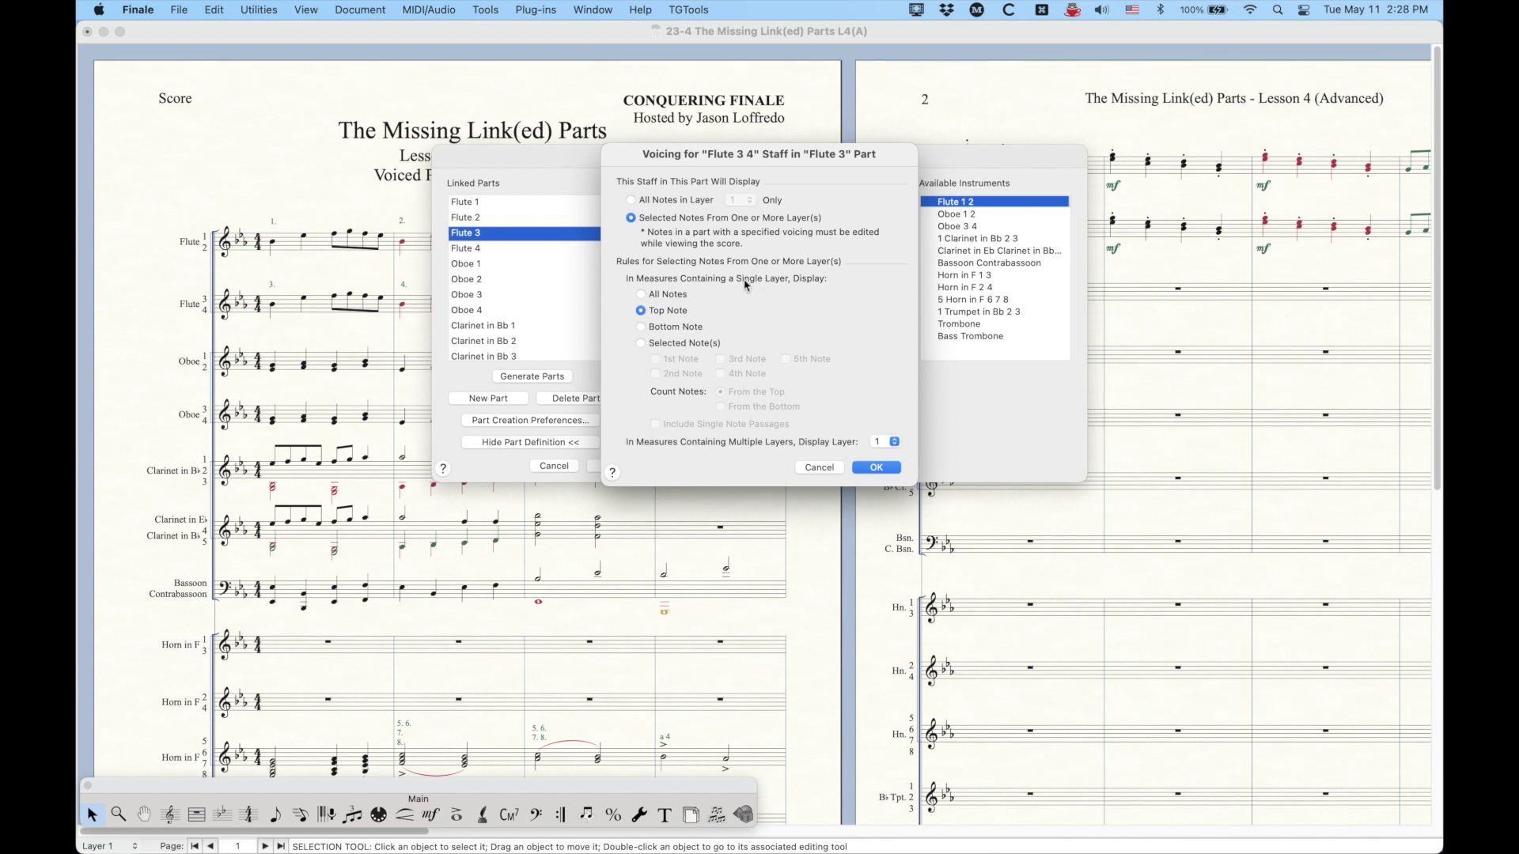
left_click(875, 467)
left_click(554, 472)
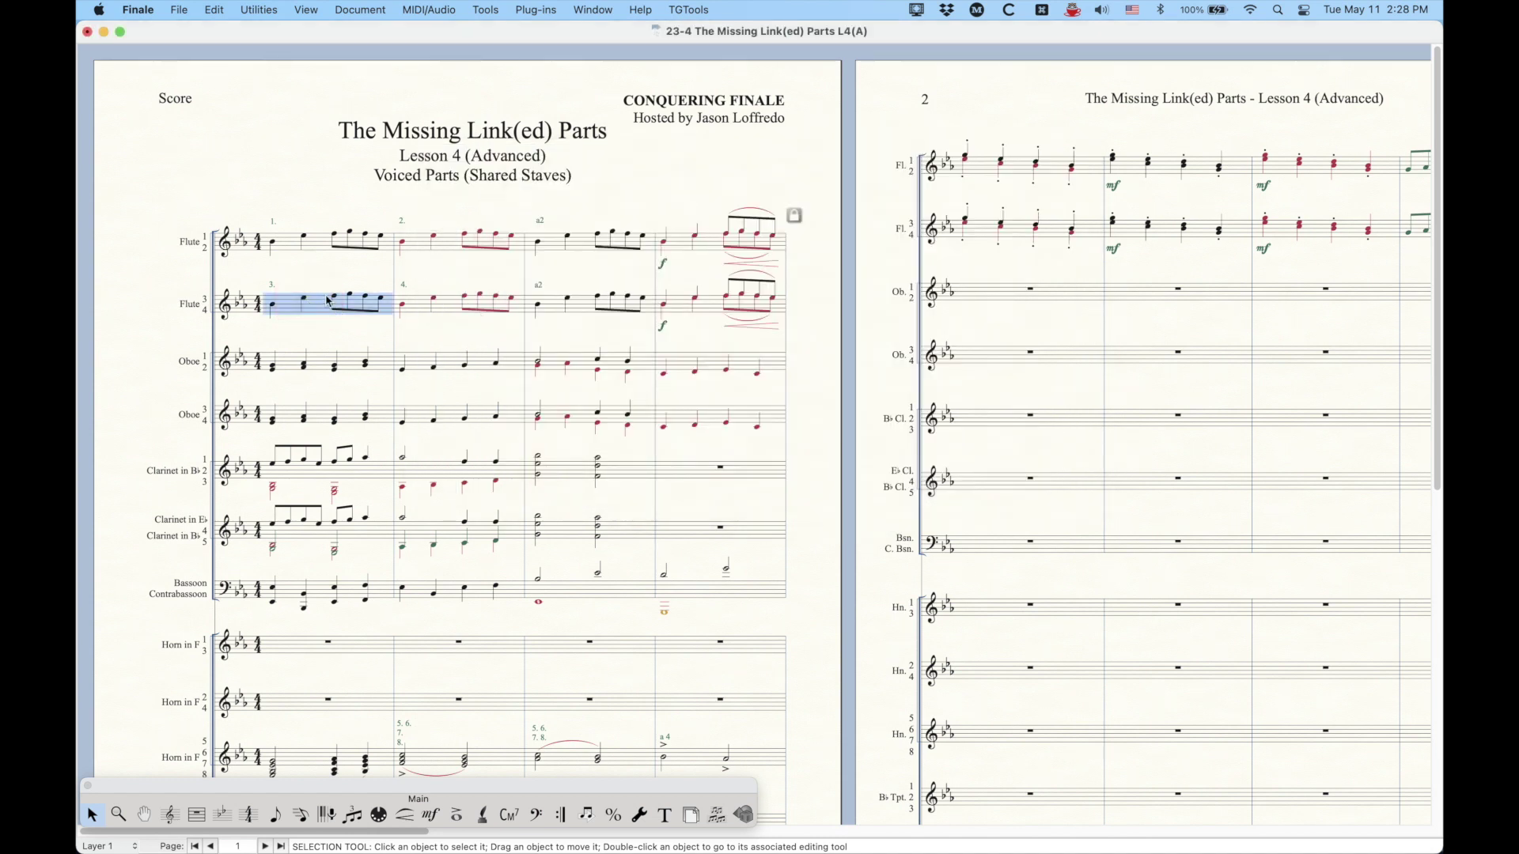
- Select the second measure of the score's Flute 3 4 staff, check the Flute 3 and Flute 4 parts, and return to the score
left_click(435, 307)
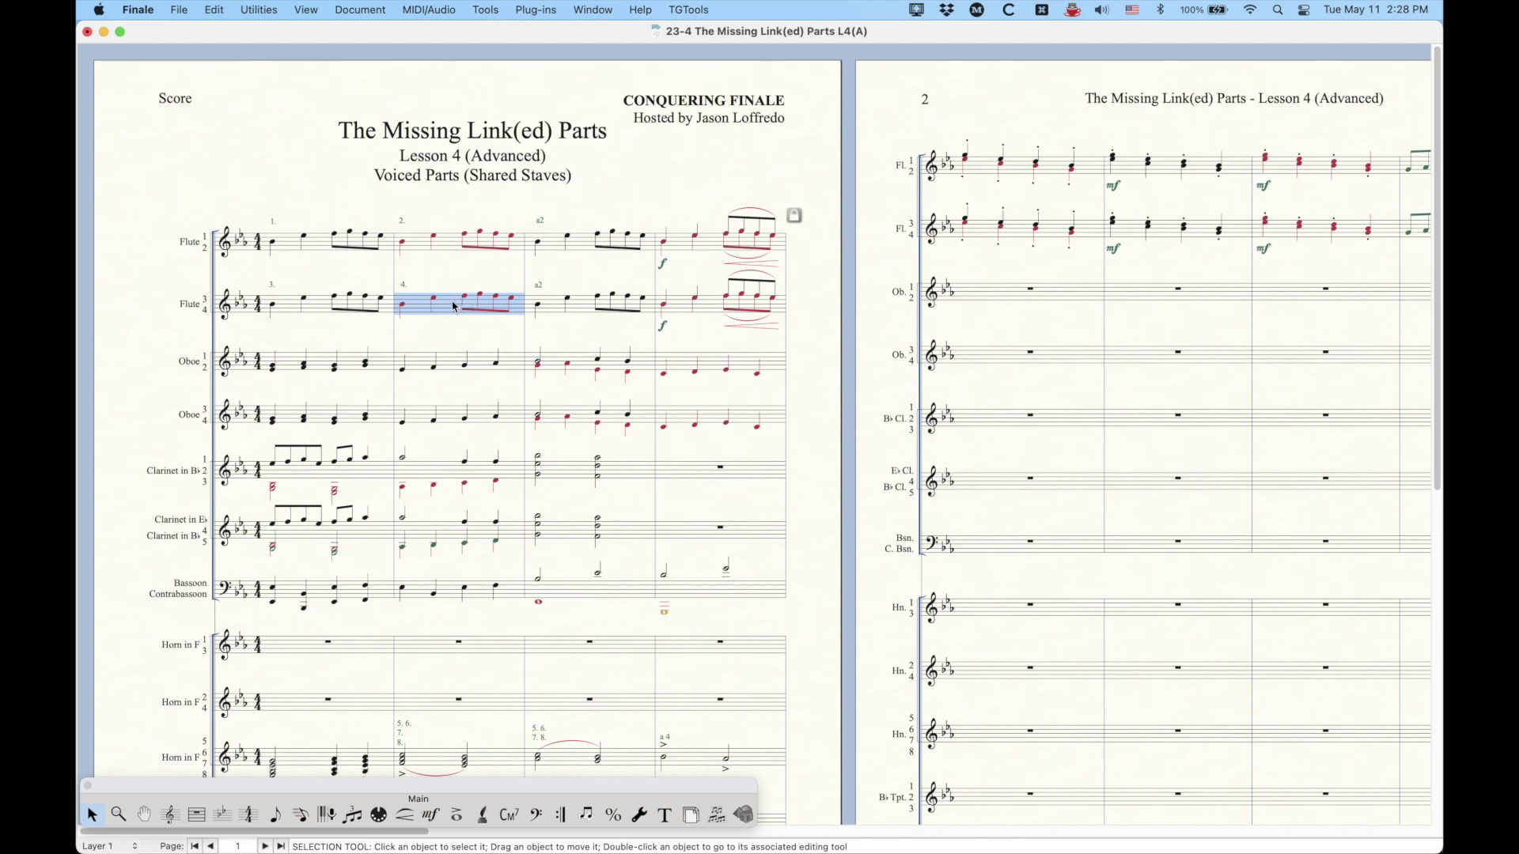
key("alt+super+period")
key("alt+super+period")
key("alt+super+period")
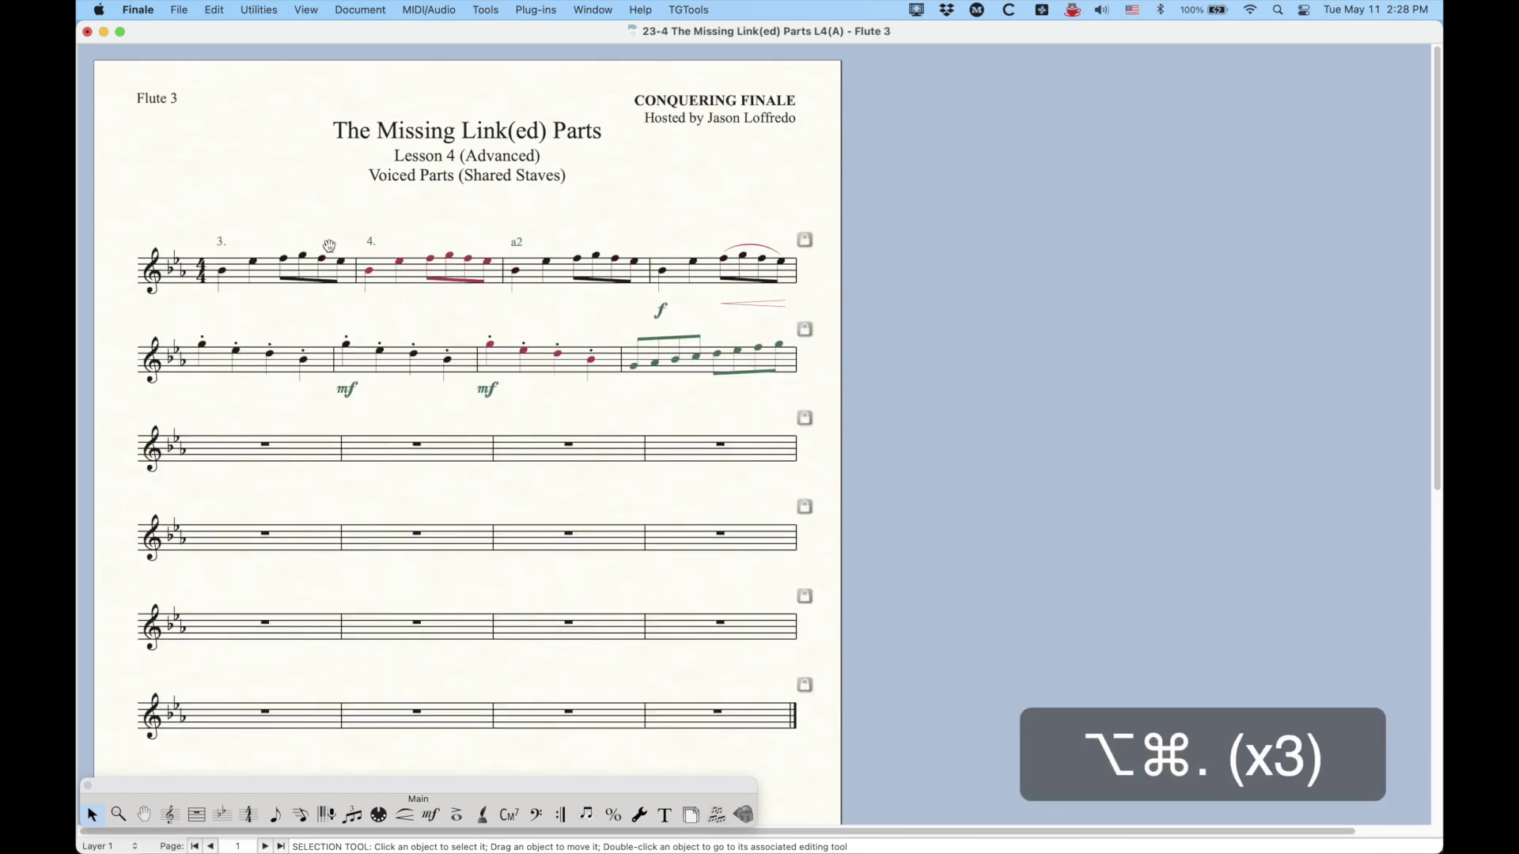
key("alt+super+period")
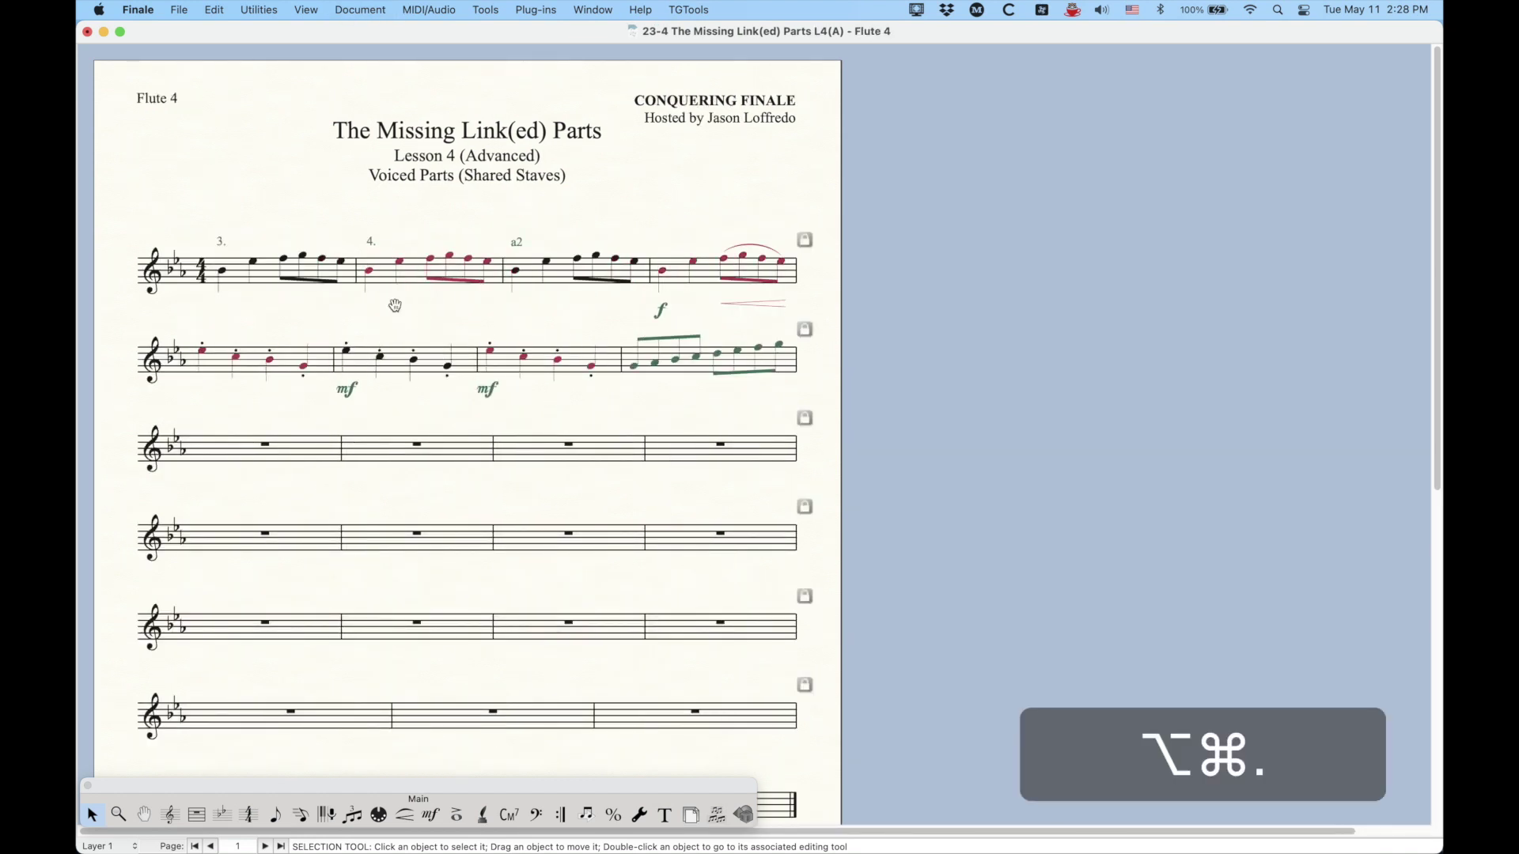
key("alt+super+comma")
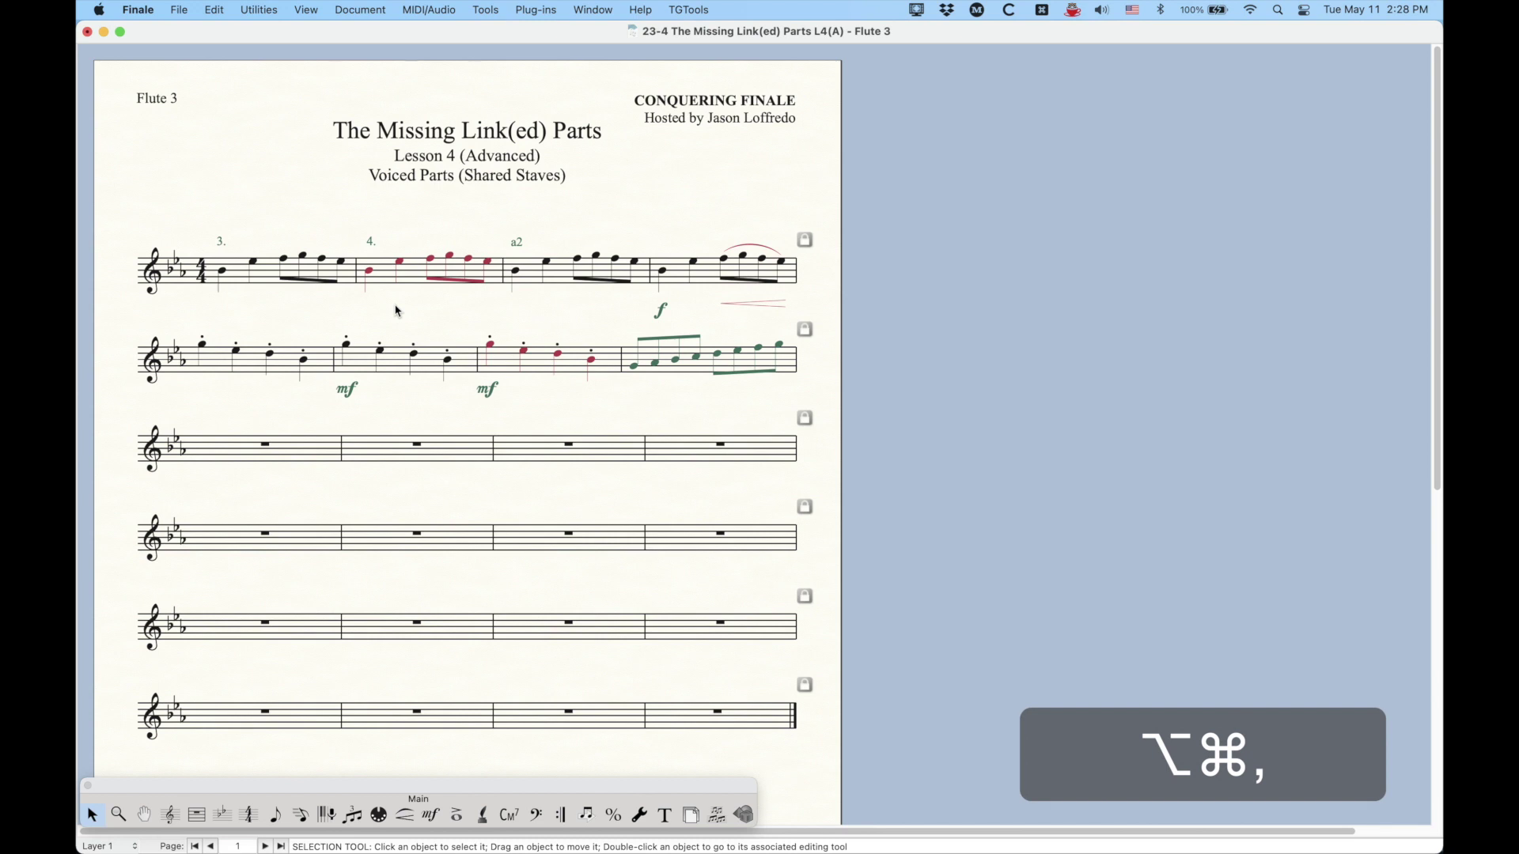
key("alt+super+comma")
key("alt+super+comma")
key("alt+super+comma")
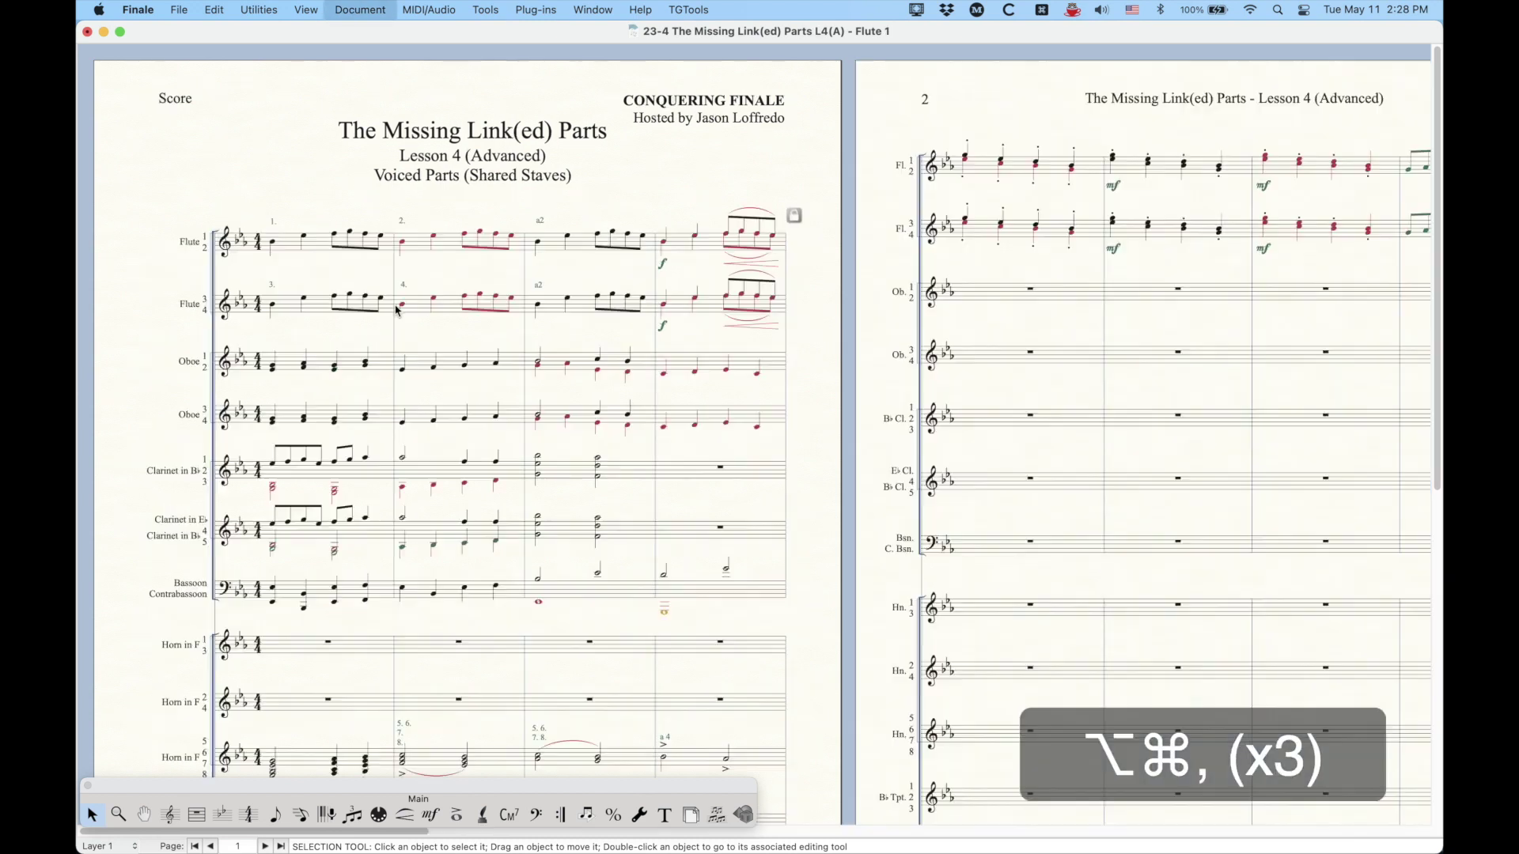
- Use Speedy Entry to add a whole rest in Layer 2 to the first measure of the Flute 3 4 staff
left_click(396, 310)
left_click(431, 289)
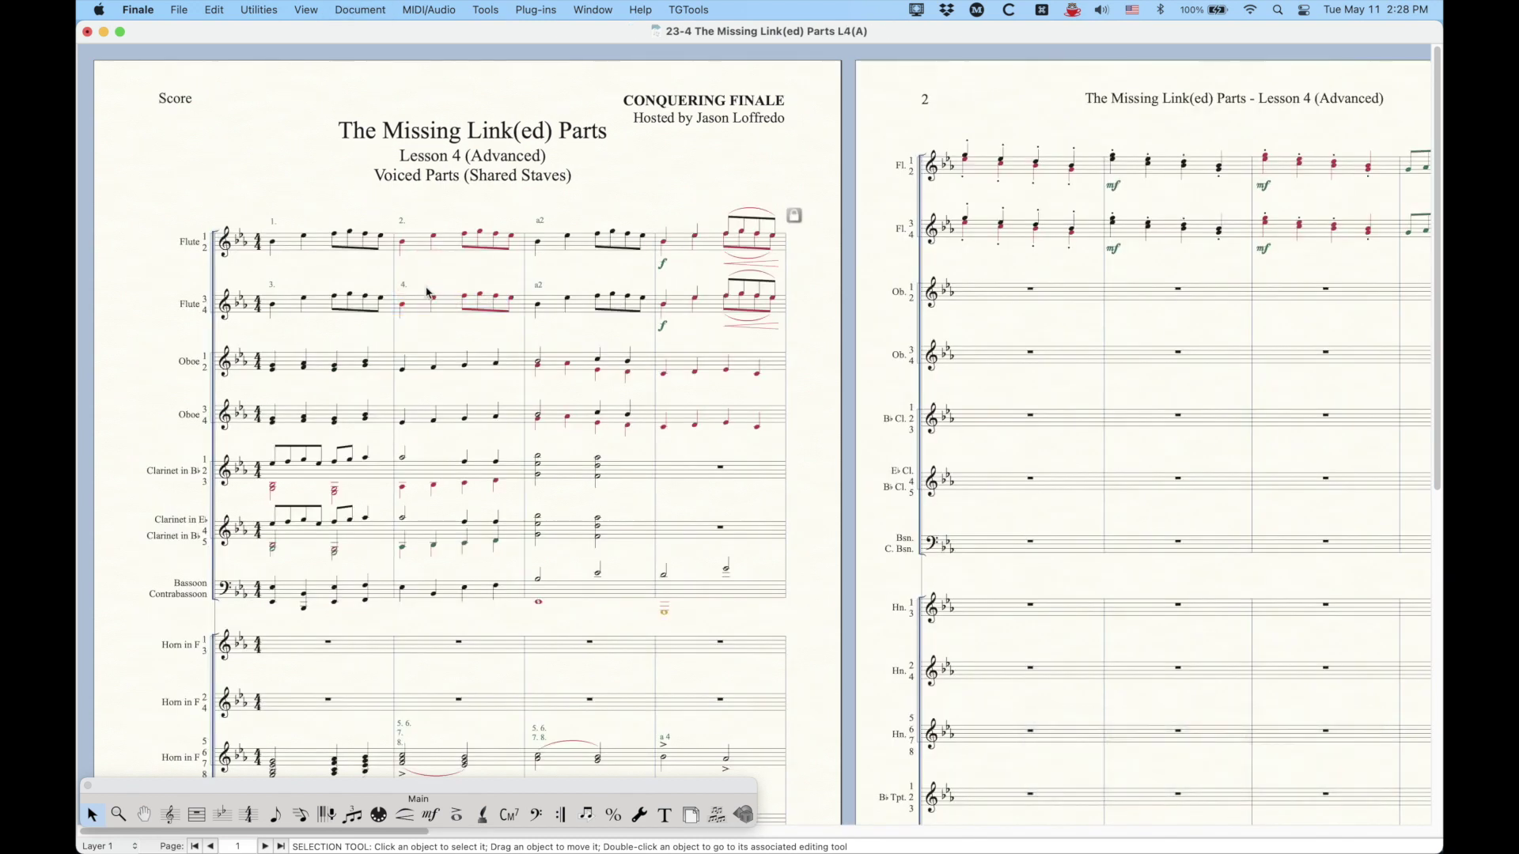
key("super+equal")
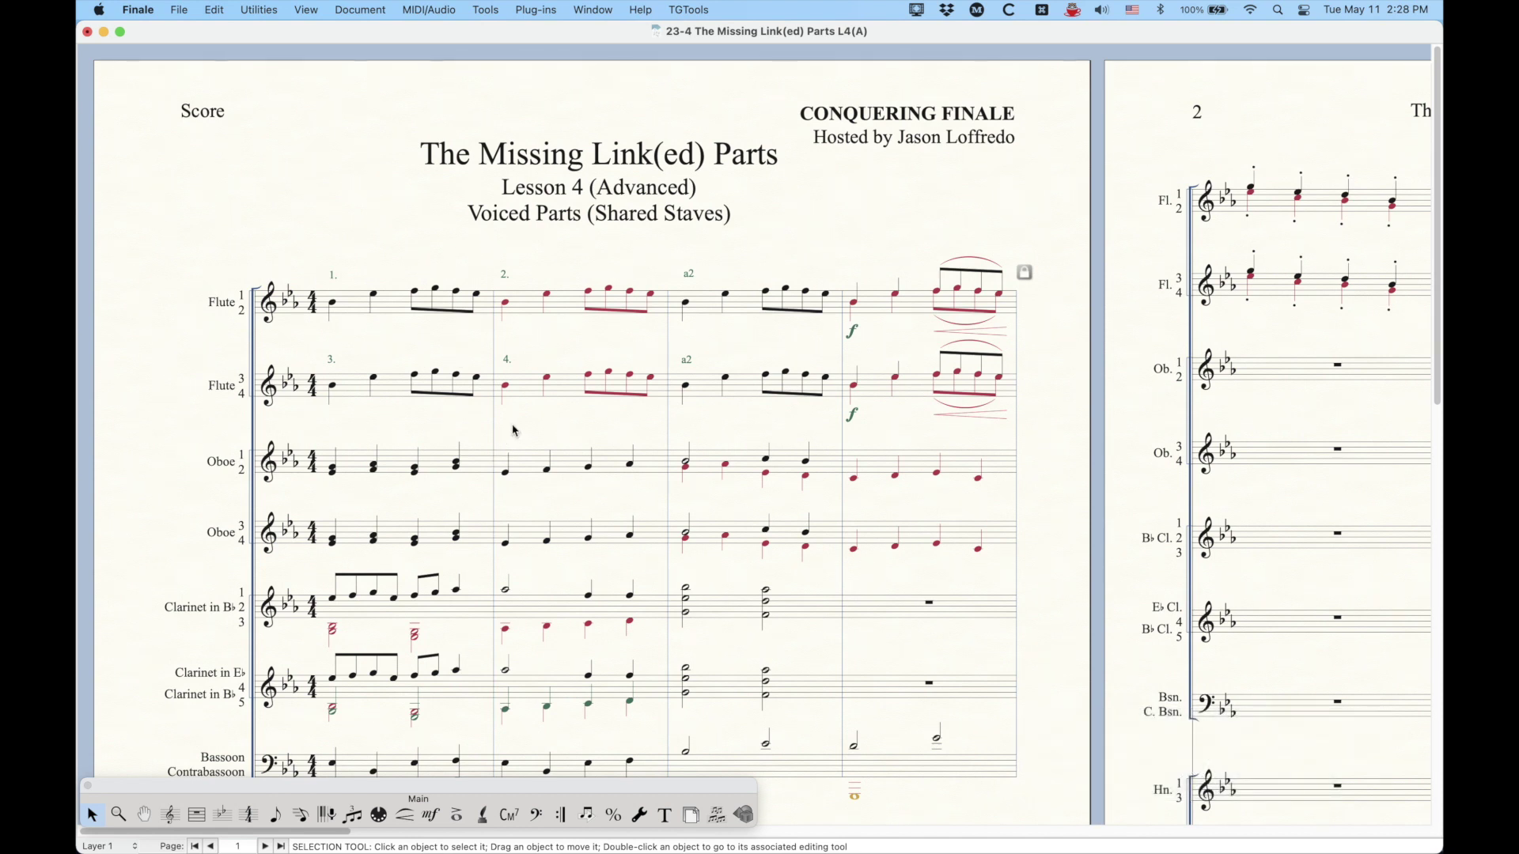
left_click(300, 815)
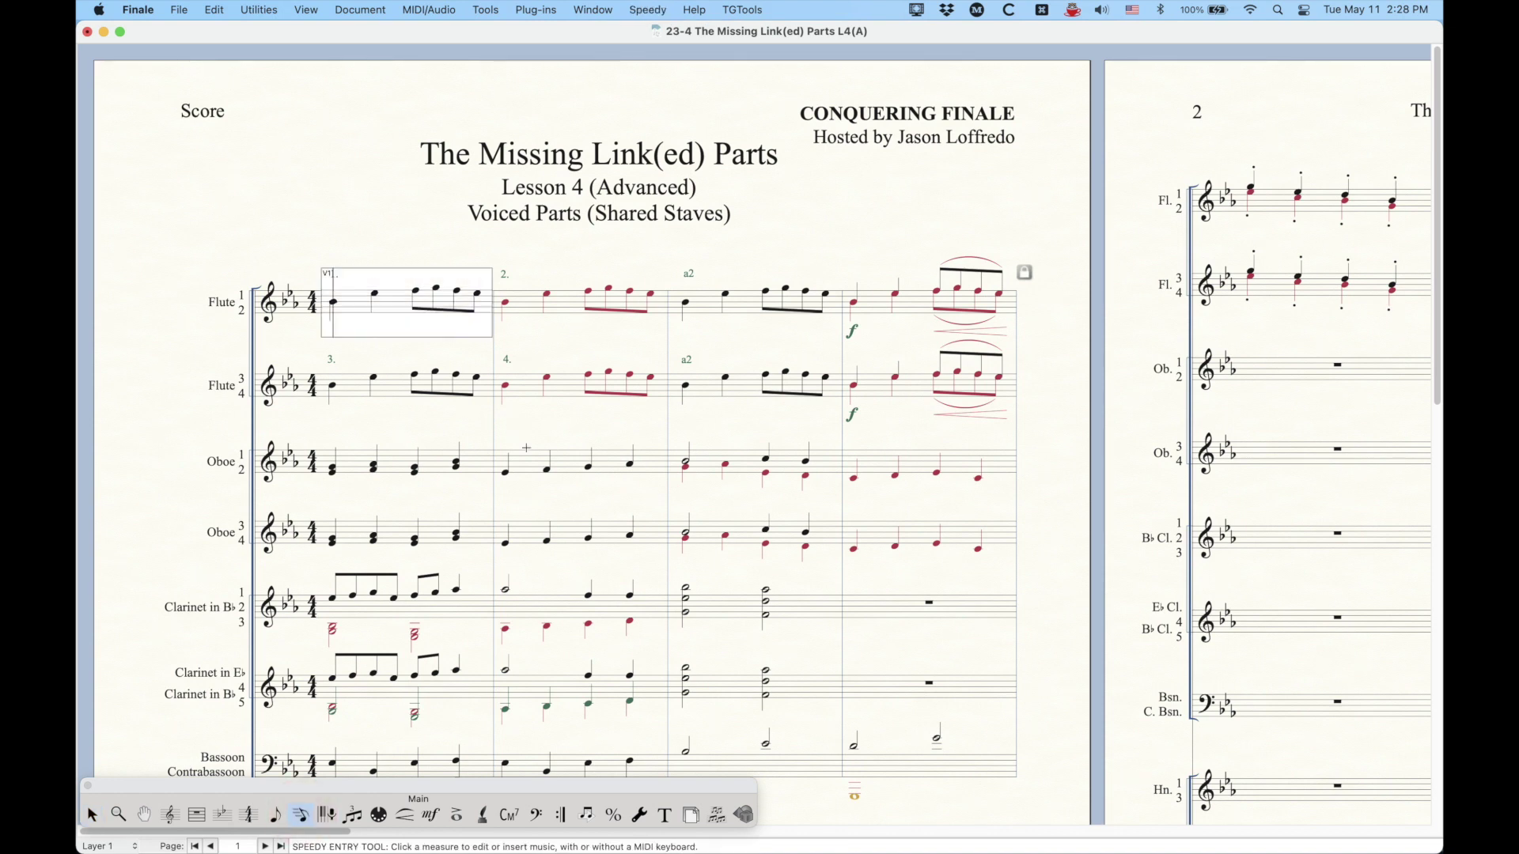
left_click(393, 388)
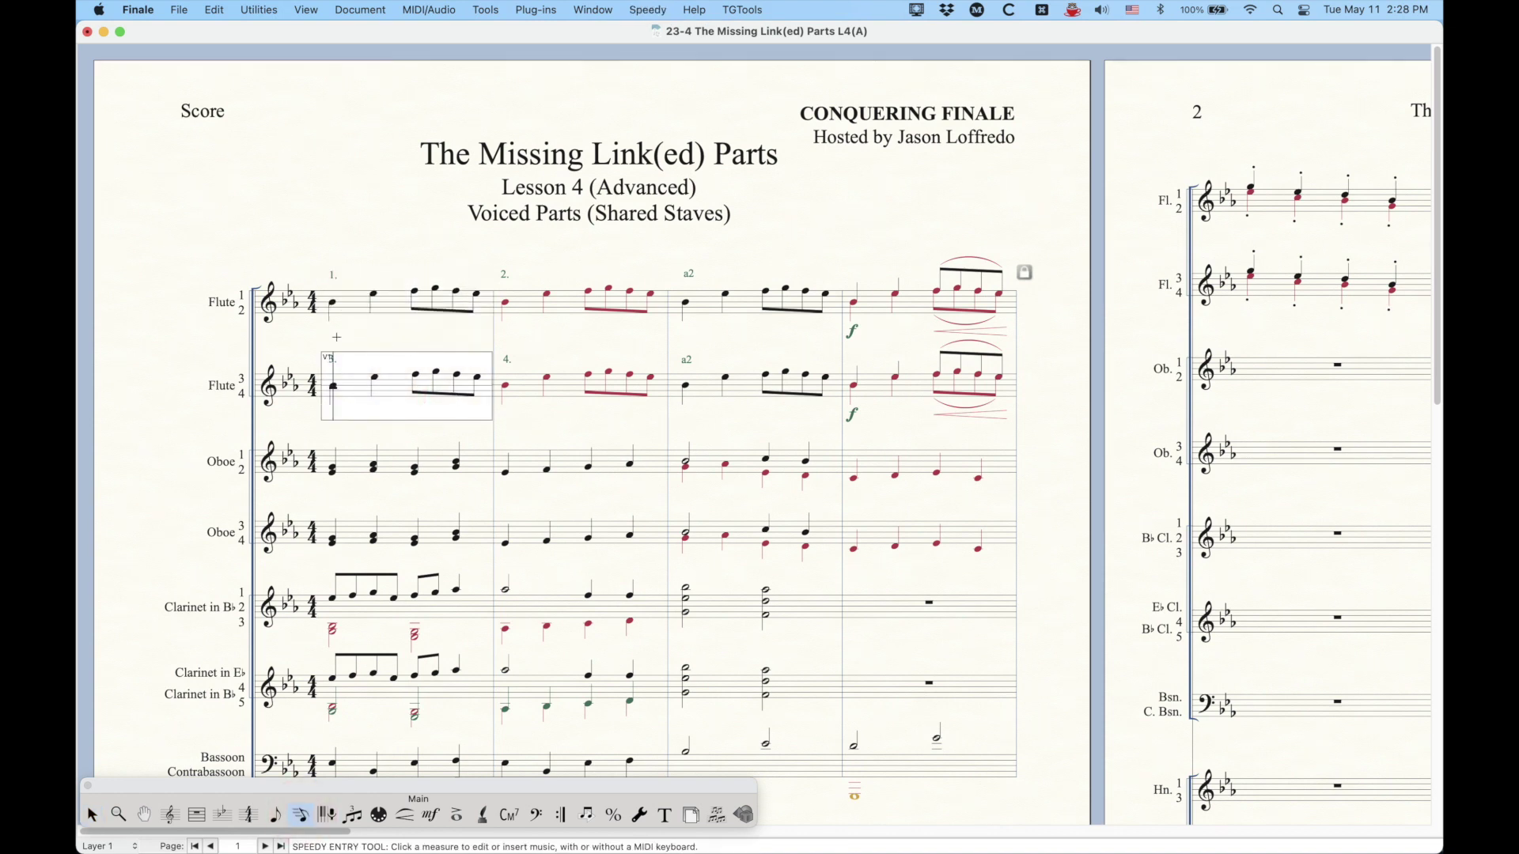
key("Escape")
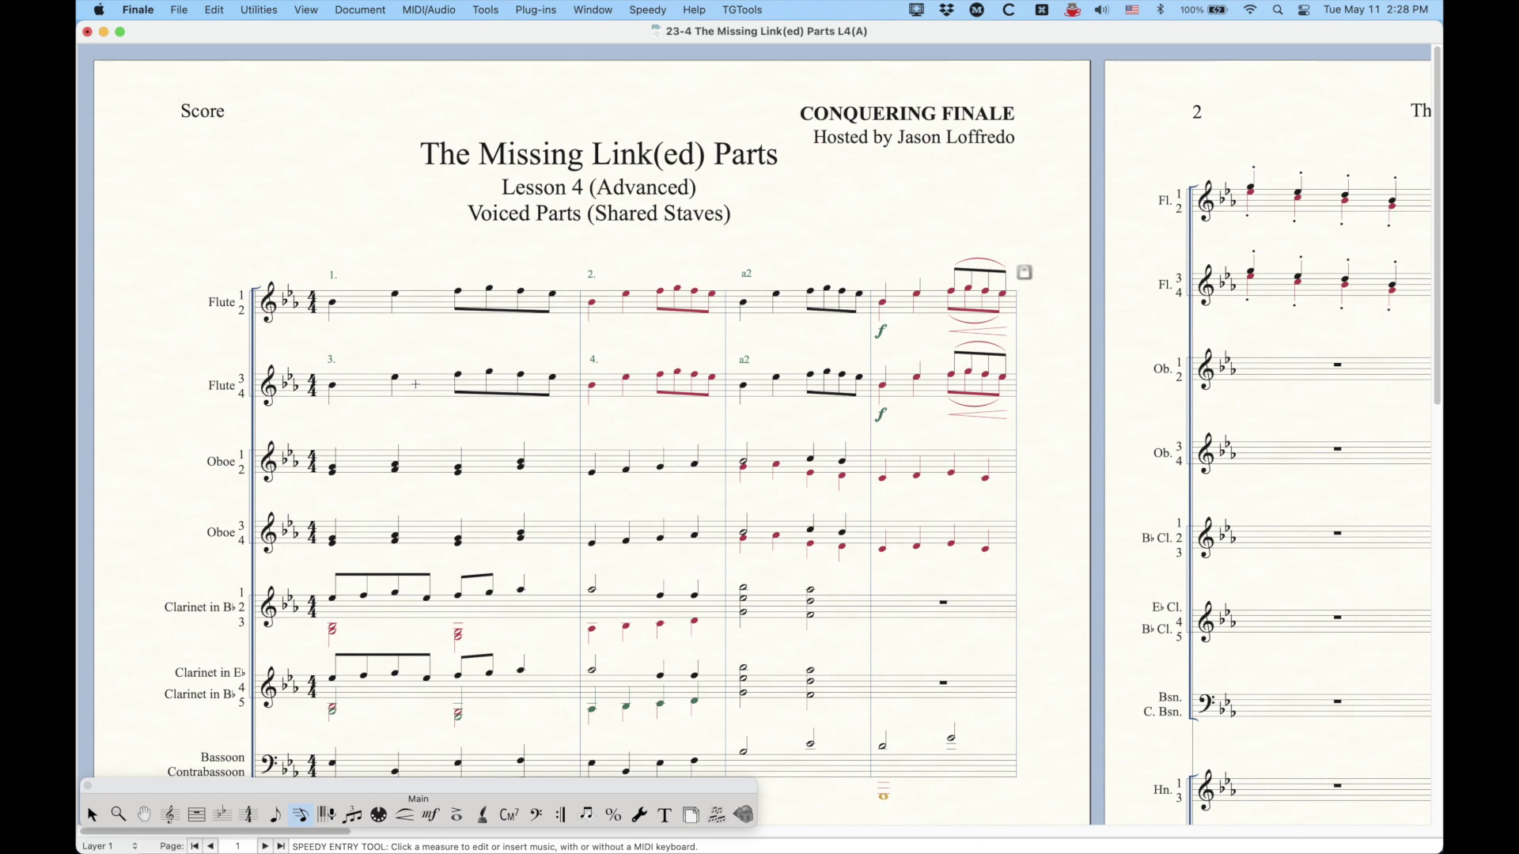
left_click(474, 391)
key("shift+Down")
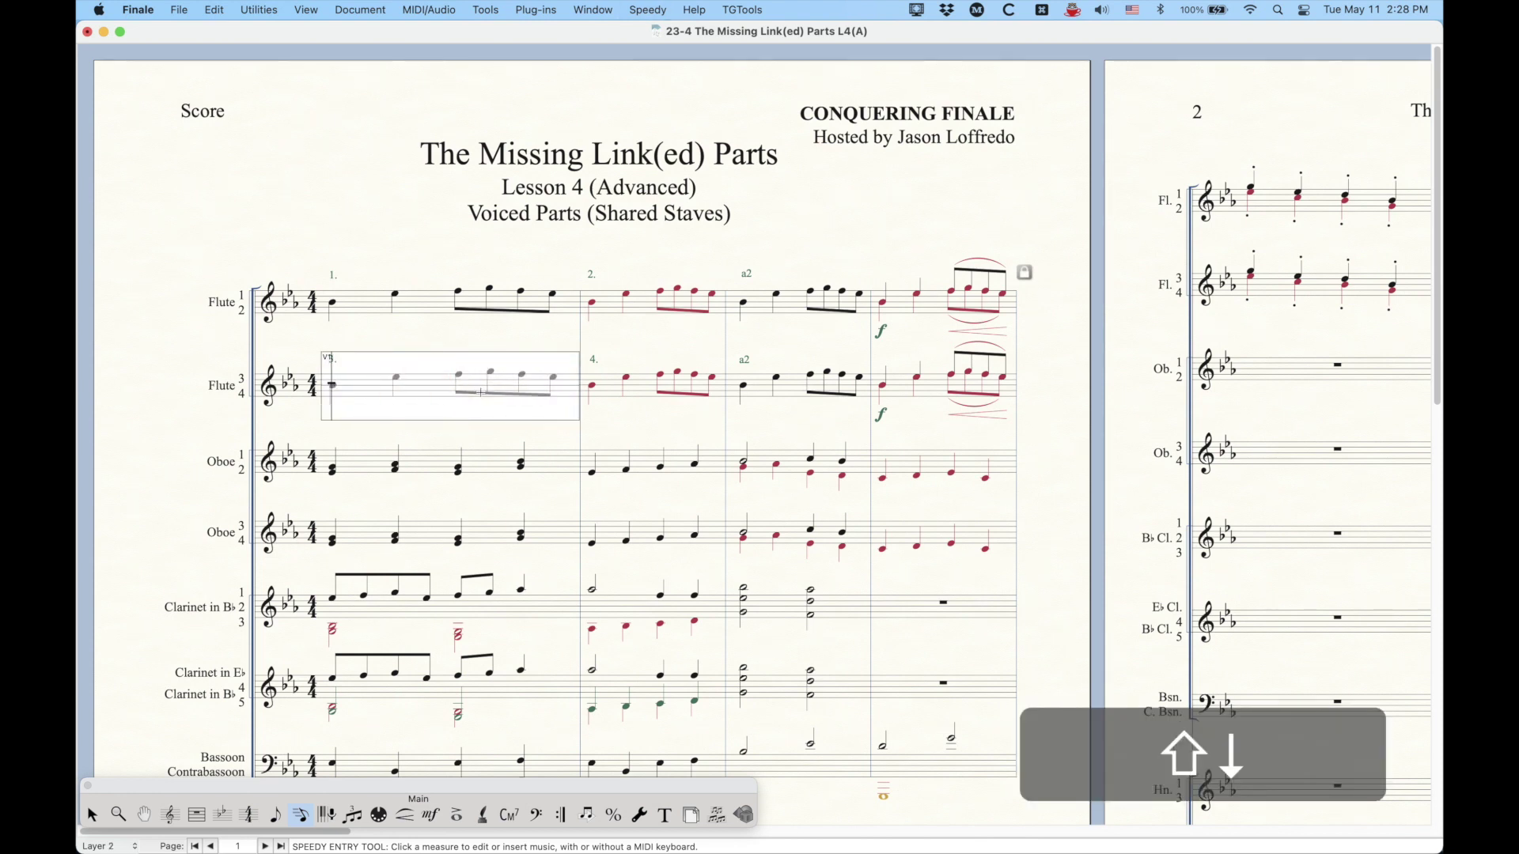
key("7")
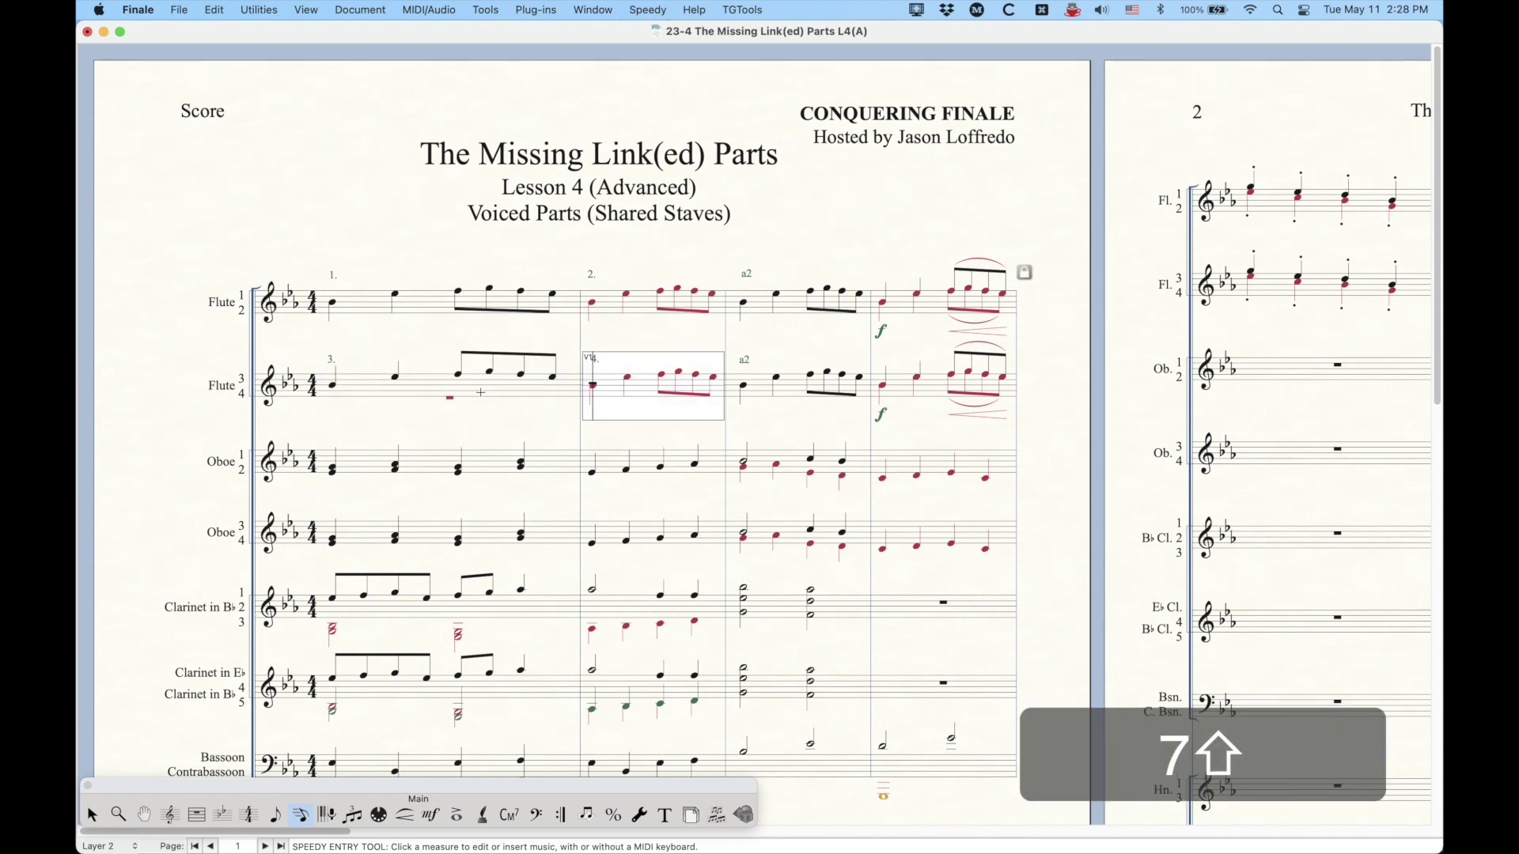
- Add a whole rest in Layer 1 to the second measure of the Flute 3 4 staff and exit Speedy Entry
key("shift+Up")
key("7")
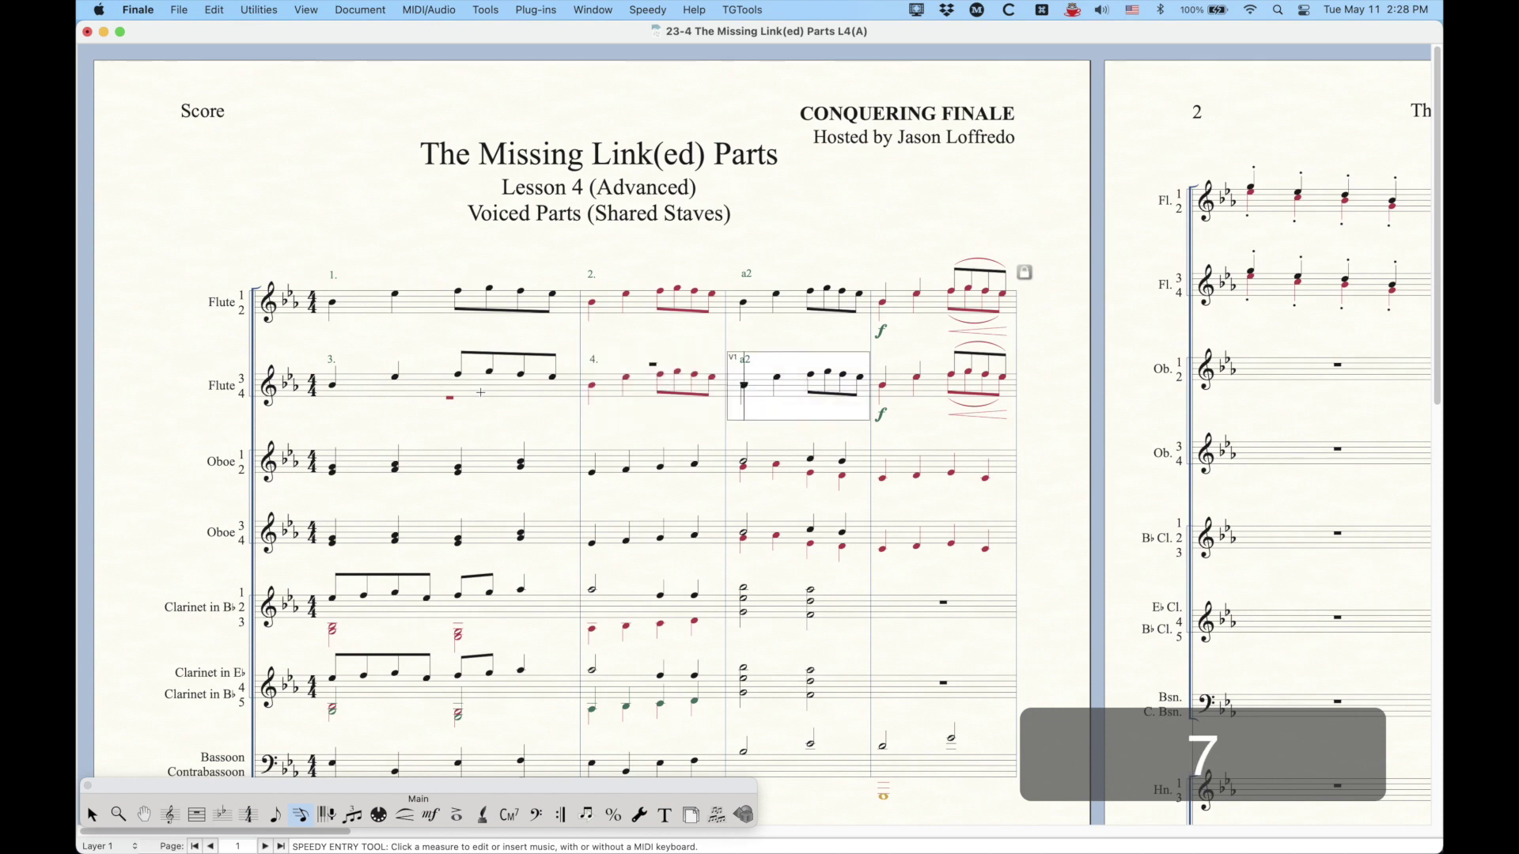
left_click(338, 156)
key("Escape")
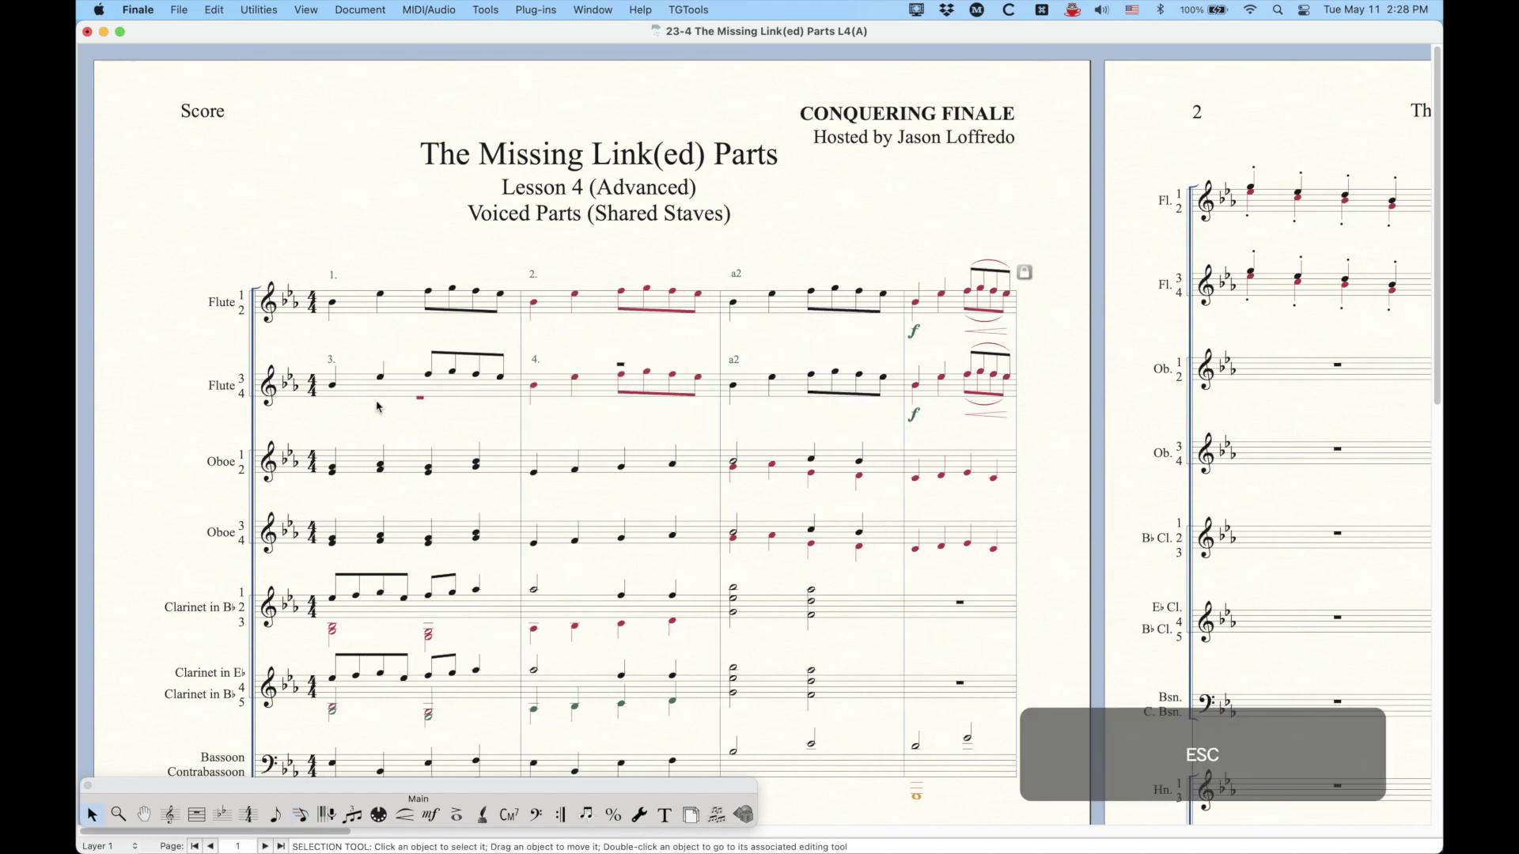
- Check the first two measures of the Flute 3 4 staff in the score, and examine the second measure in the Flute 3 part
left_click(408, 388)
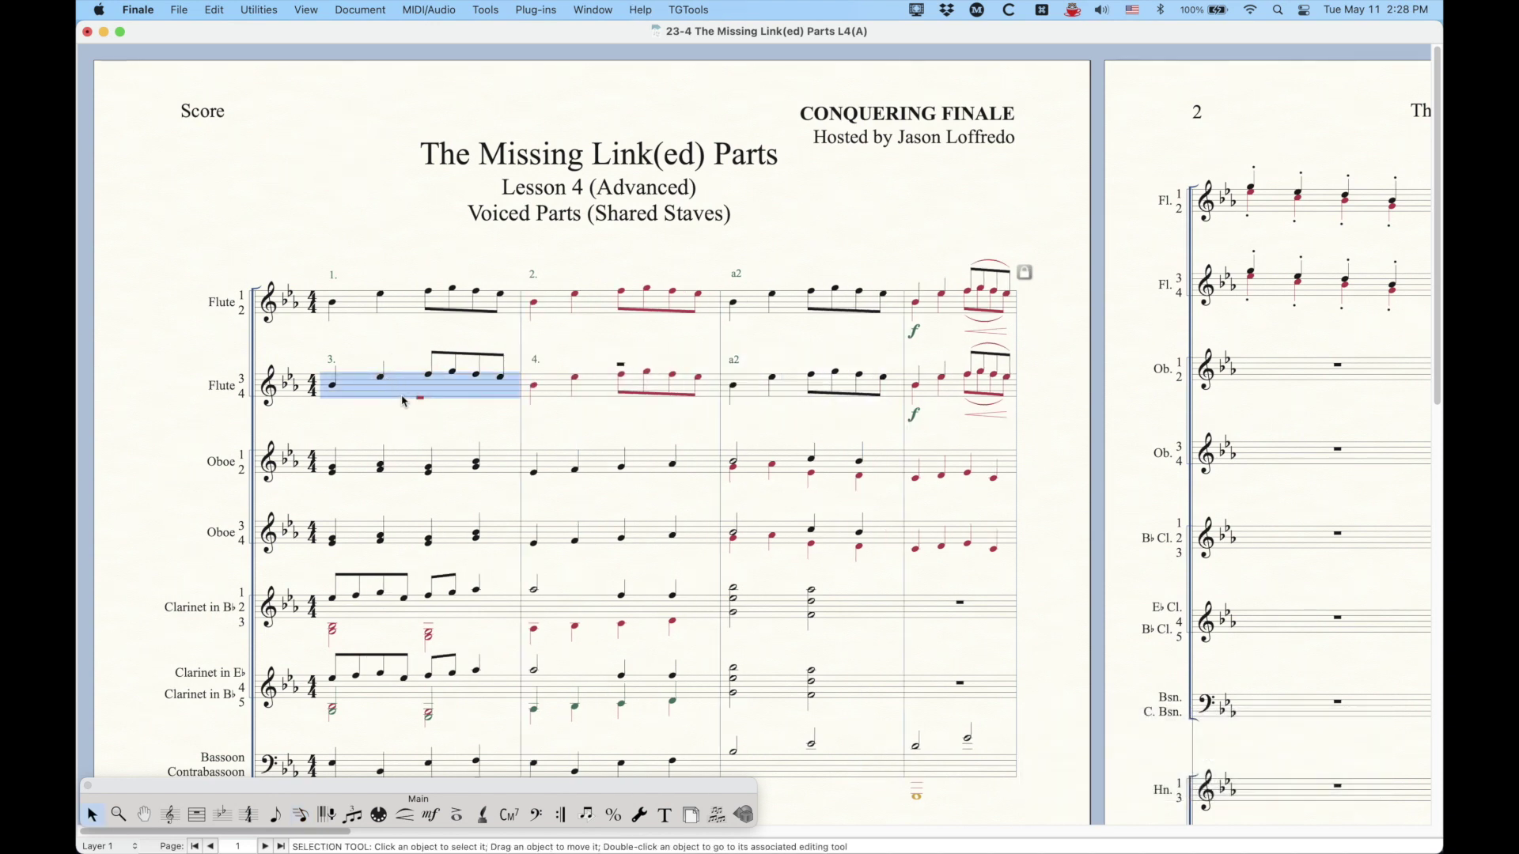
left_click(601, 389)
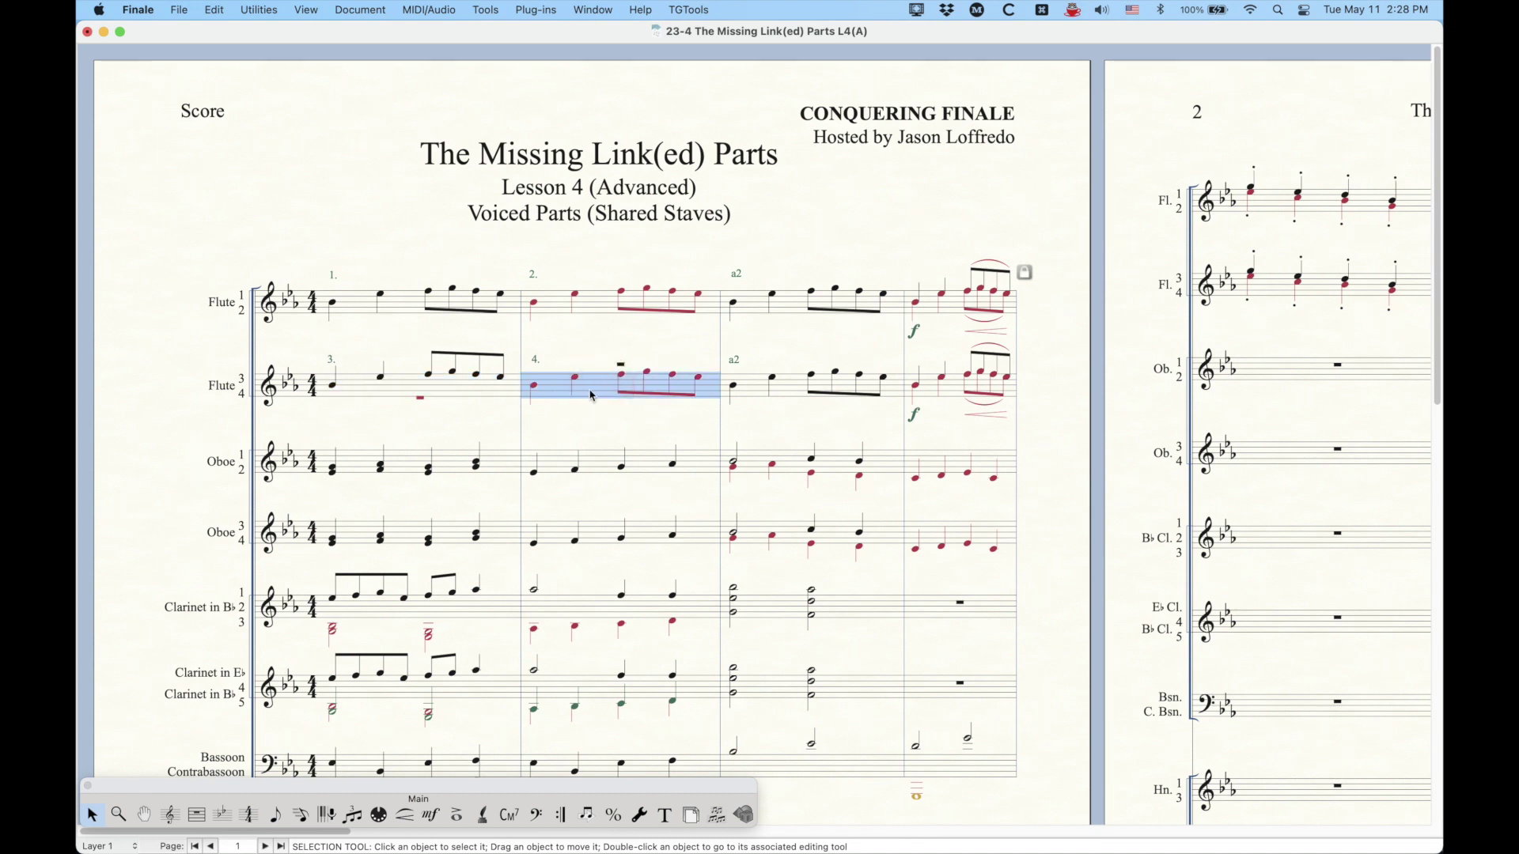
left_click(418, 393)
left_click(369, 205)
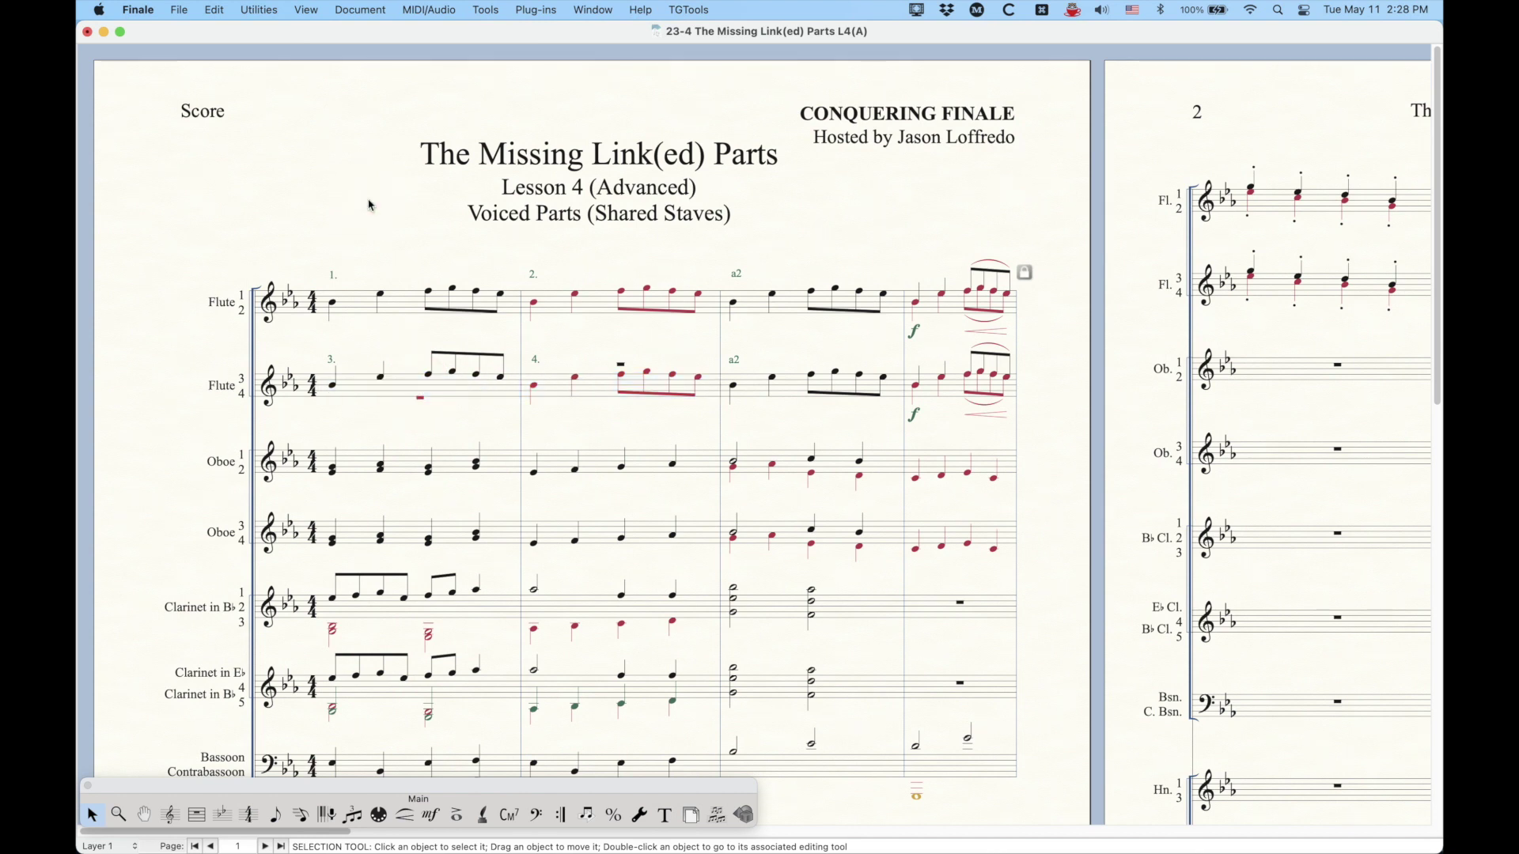
key("alt+super+period")
key("alt+super+period")
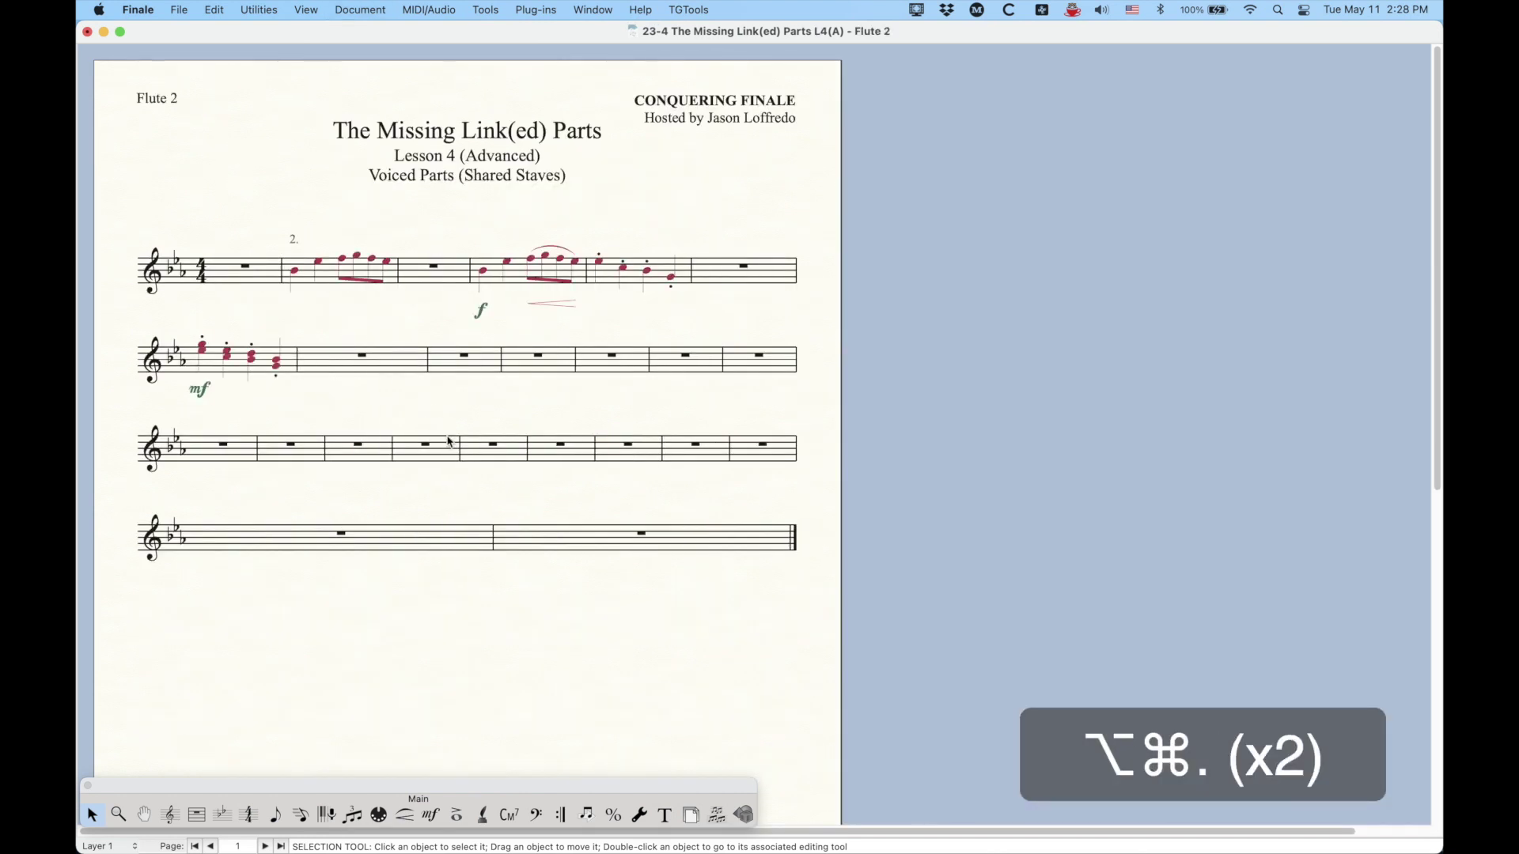
key("alt+super+period")
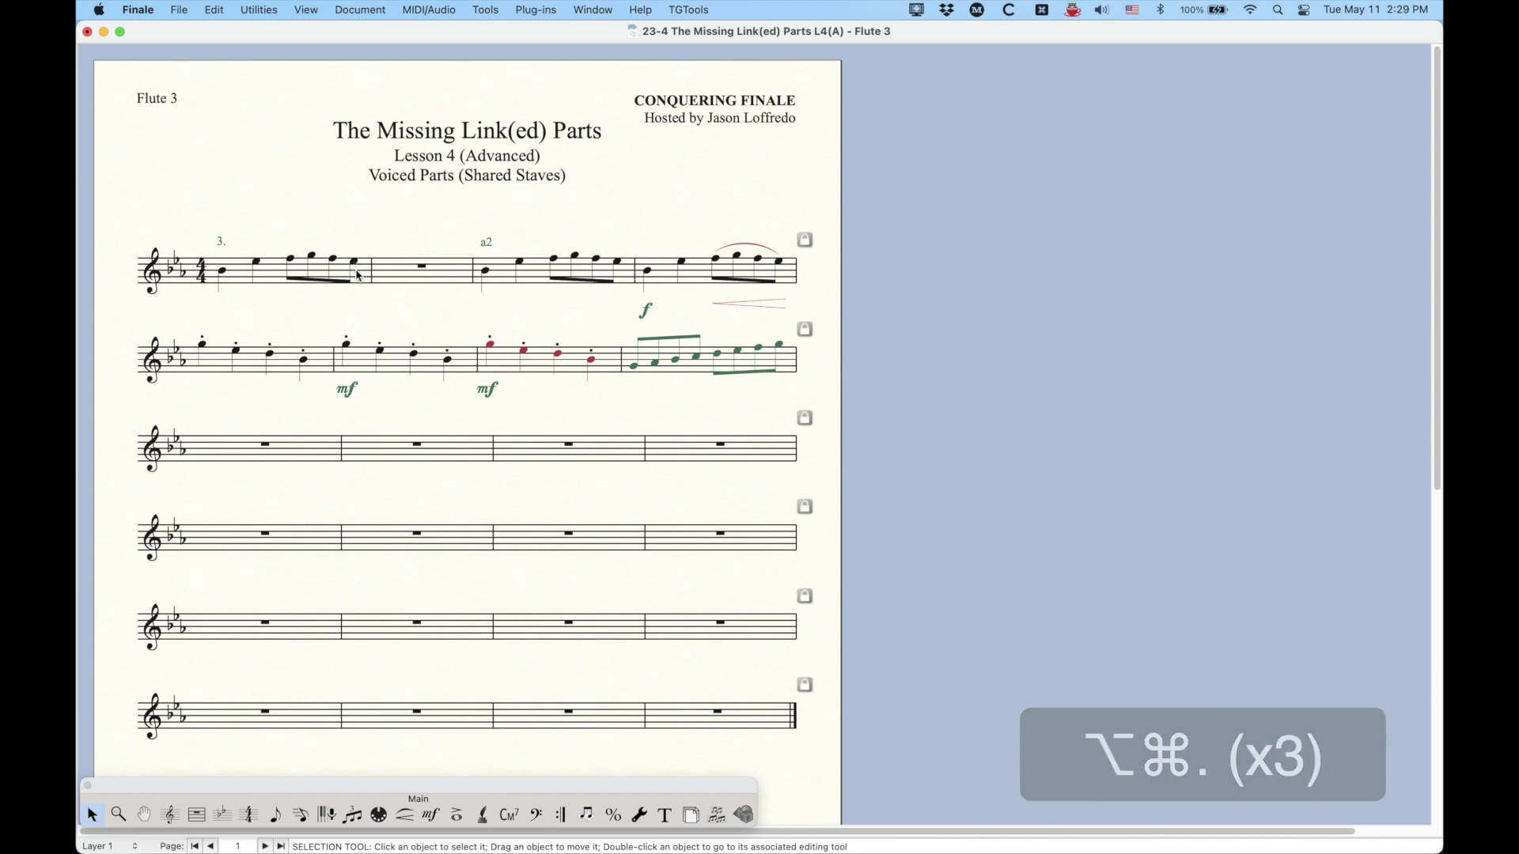
left_click(427, 269)
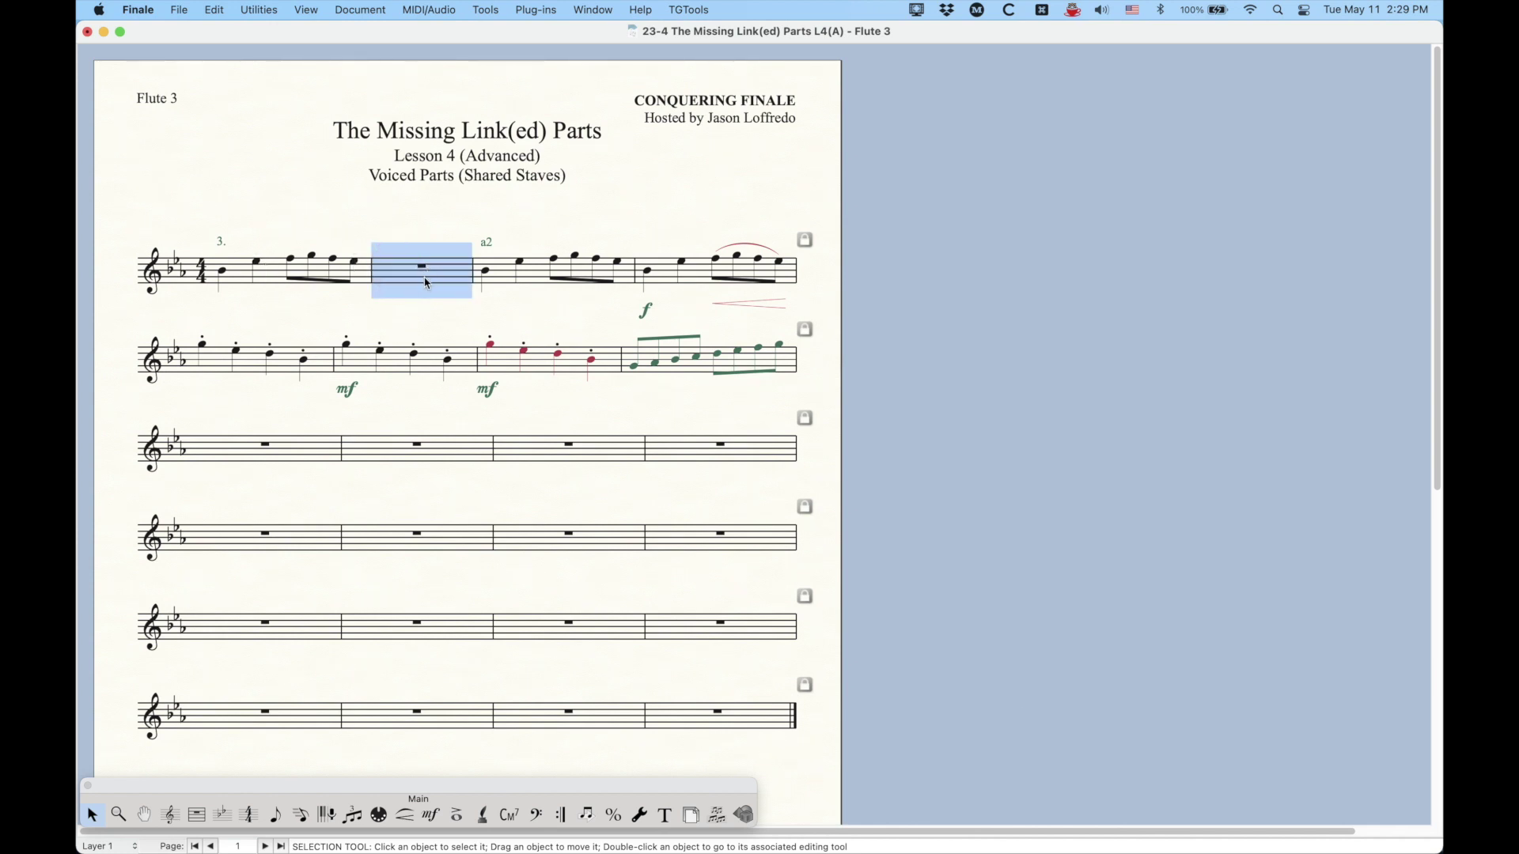
- Check the first measure in the Flute 4 part and return to the score
key("alt+super+period")
left_click(287, 269)
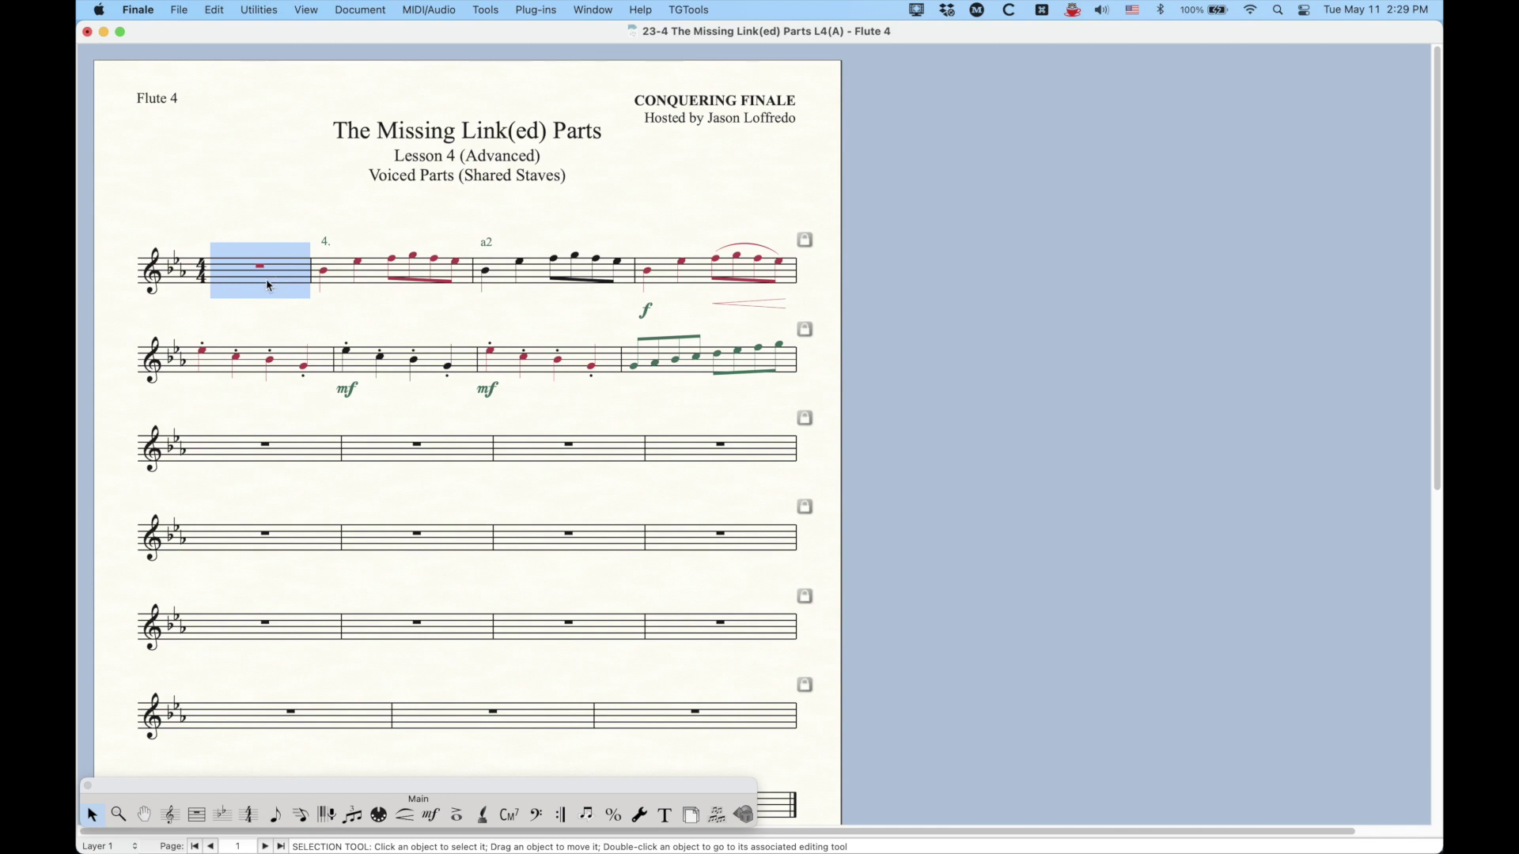
key("alt+super+comma")
key("alt+super+comma")
key("alt+super+comma")
key("alt+super+comma")
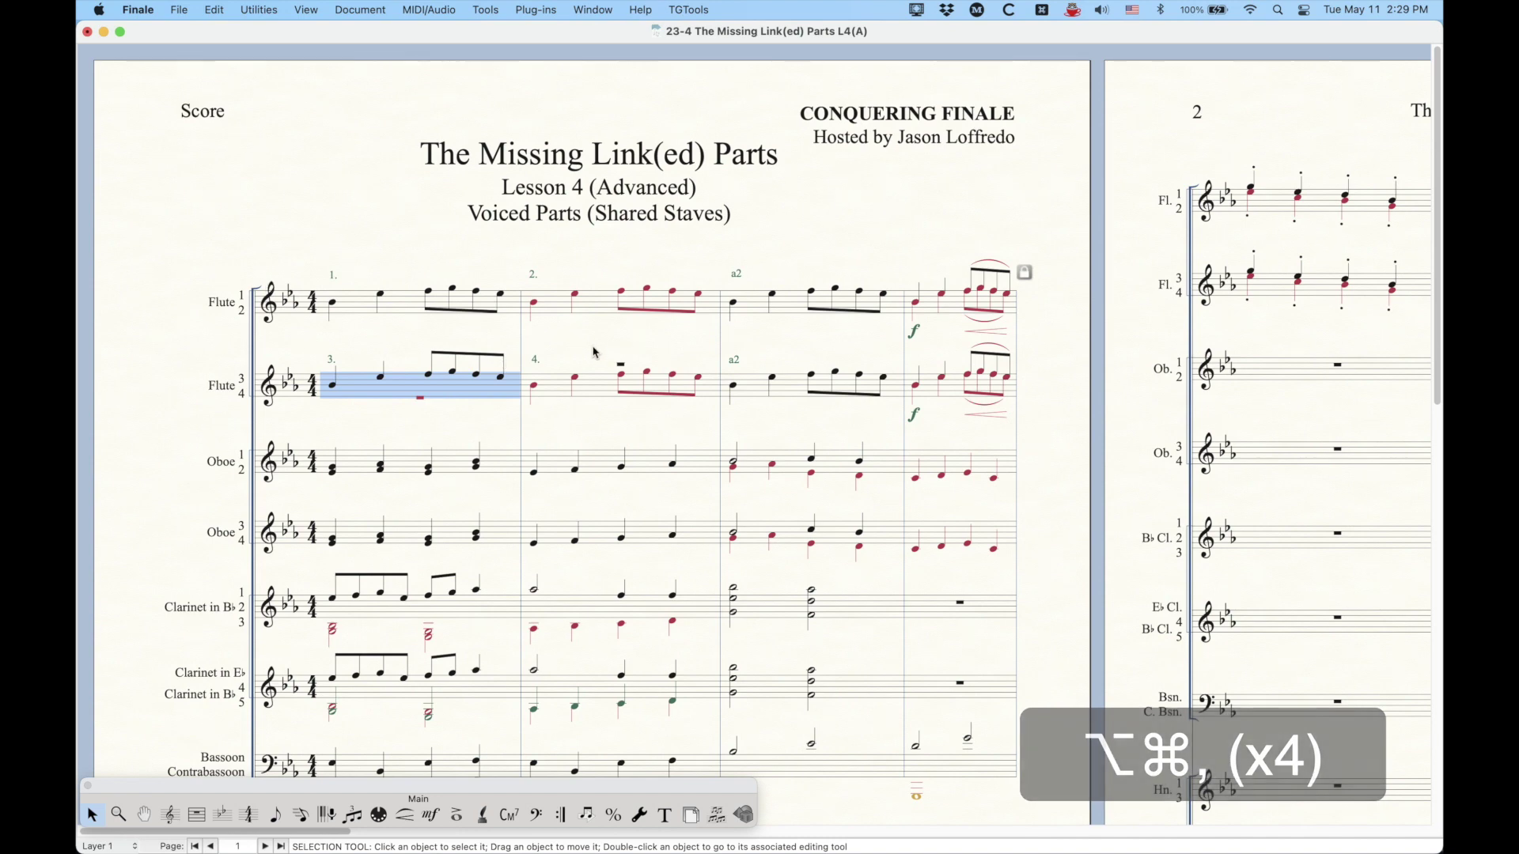
- Delete all Layer 2 notes from the fourth measure of the Flute 3 4 staff using Speedy Entry
scroll(503, 460, "right", 10)
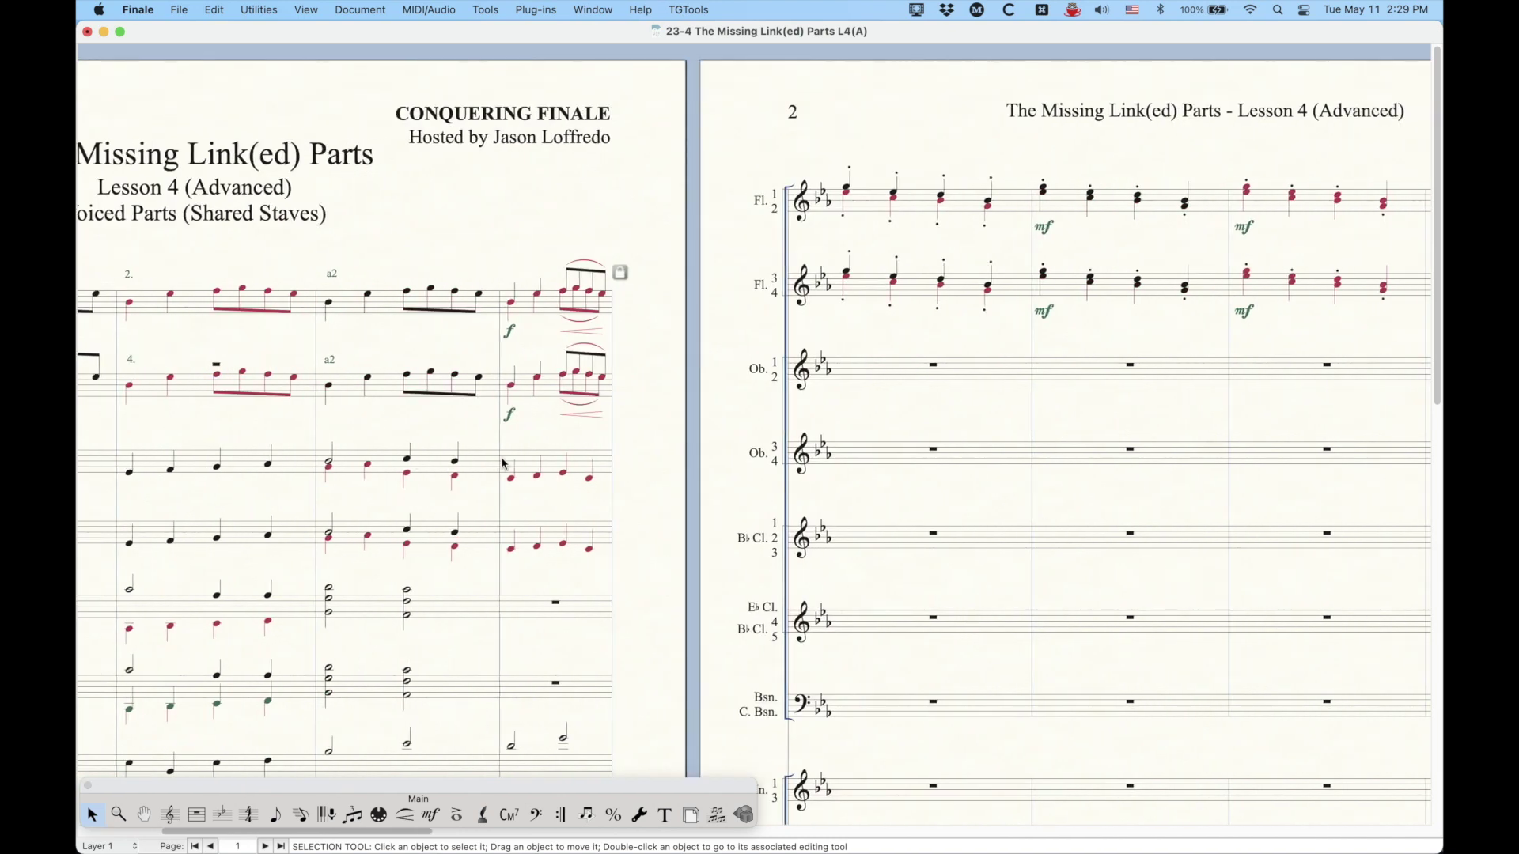
scroll(500, 445, "left", 3)
left_click(546, 381)
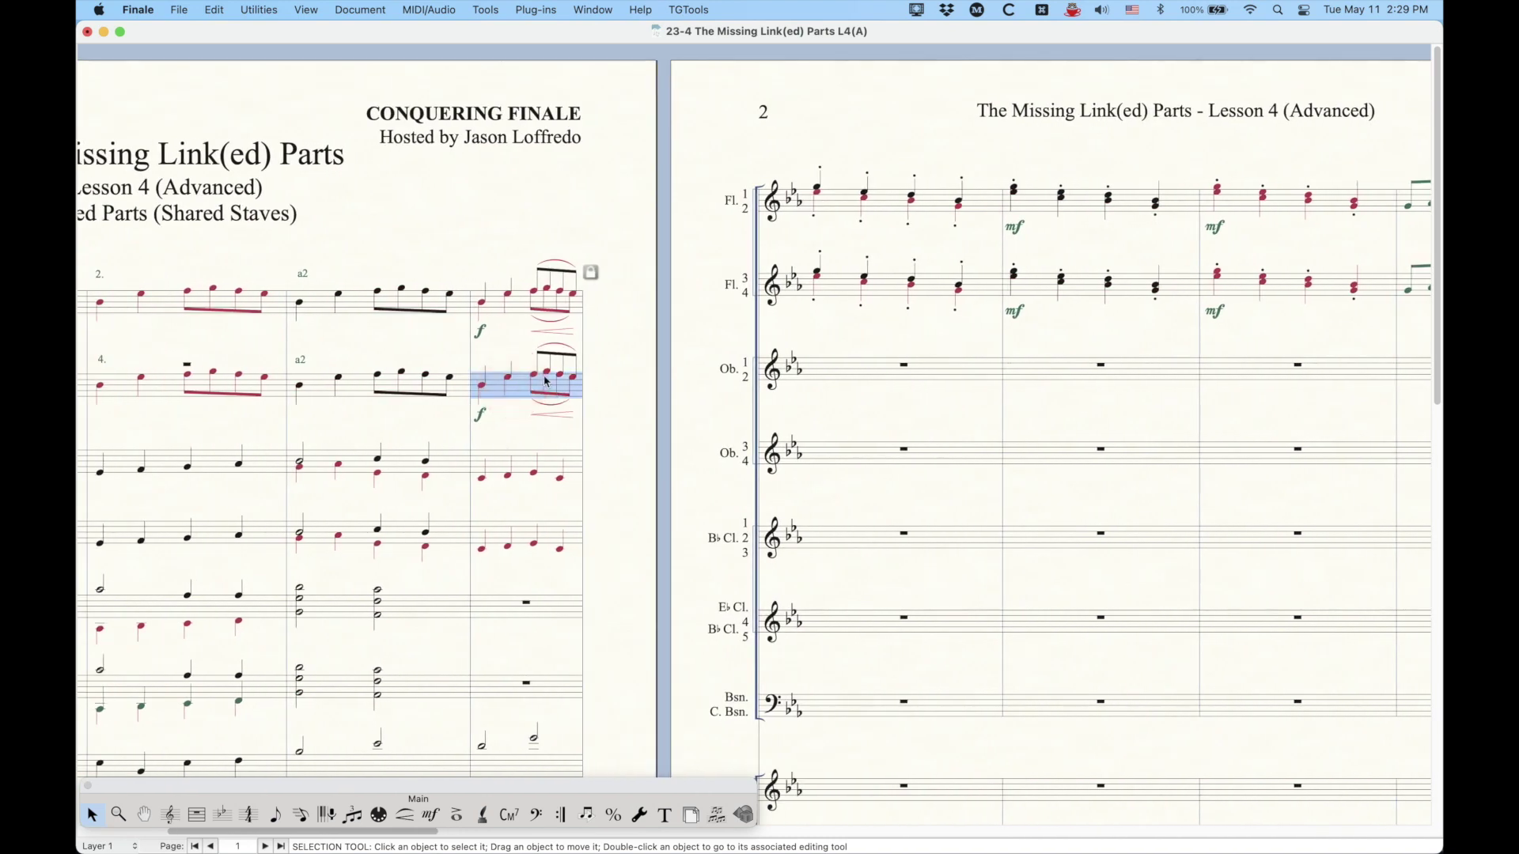
left_click(300, 815)
left_click(502, 384)
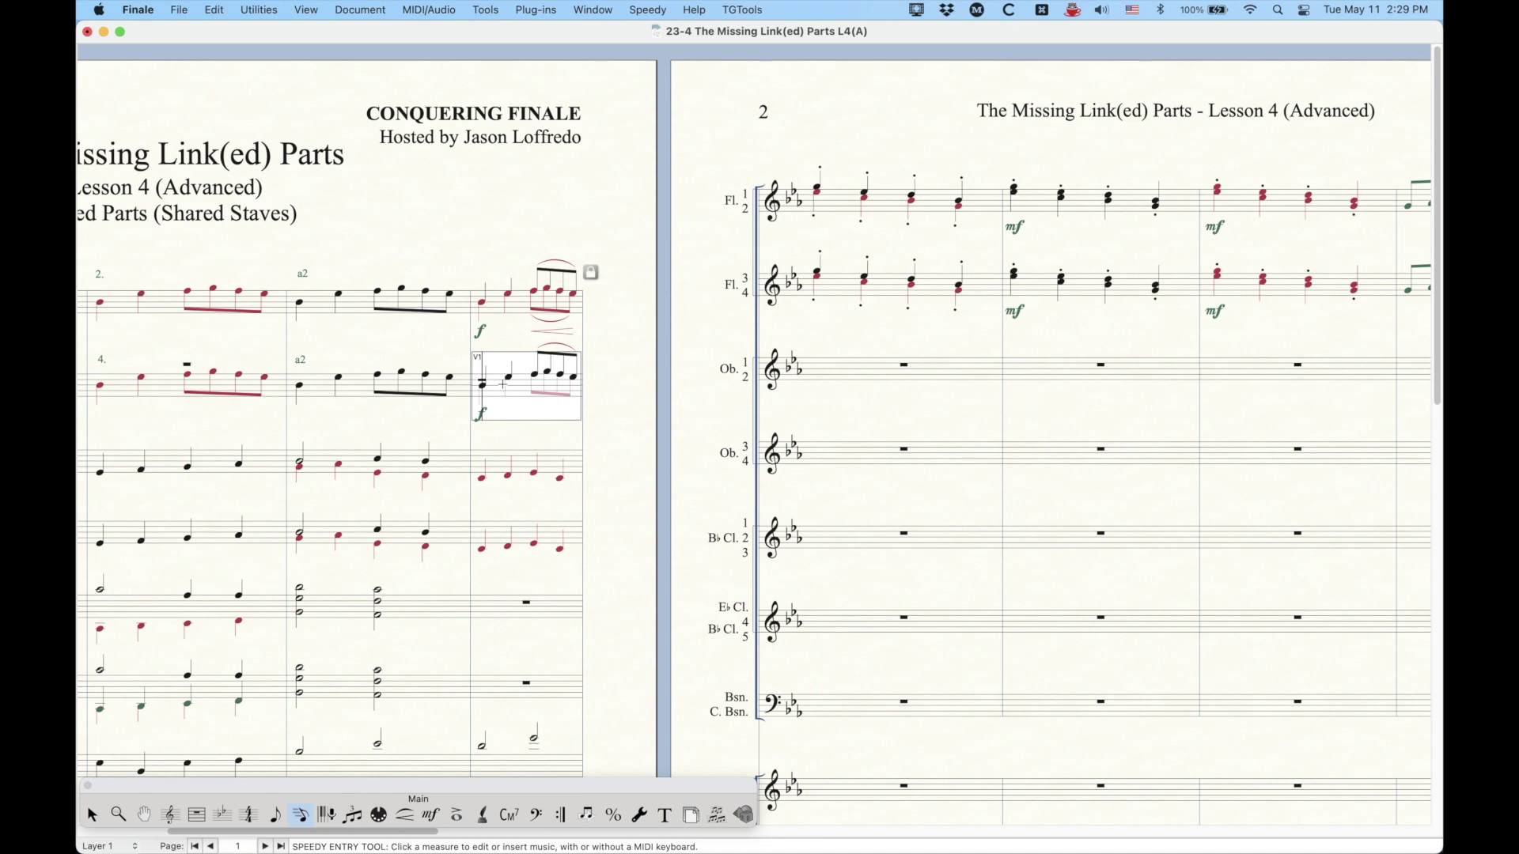
key("shift+Down")
key("BackSpace")
key("BackSpace")
key("BackSpace")
key("BackSpace")
key("BackSpace")
key("BackSpace")
key("BackSpace")
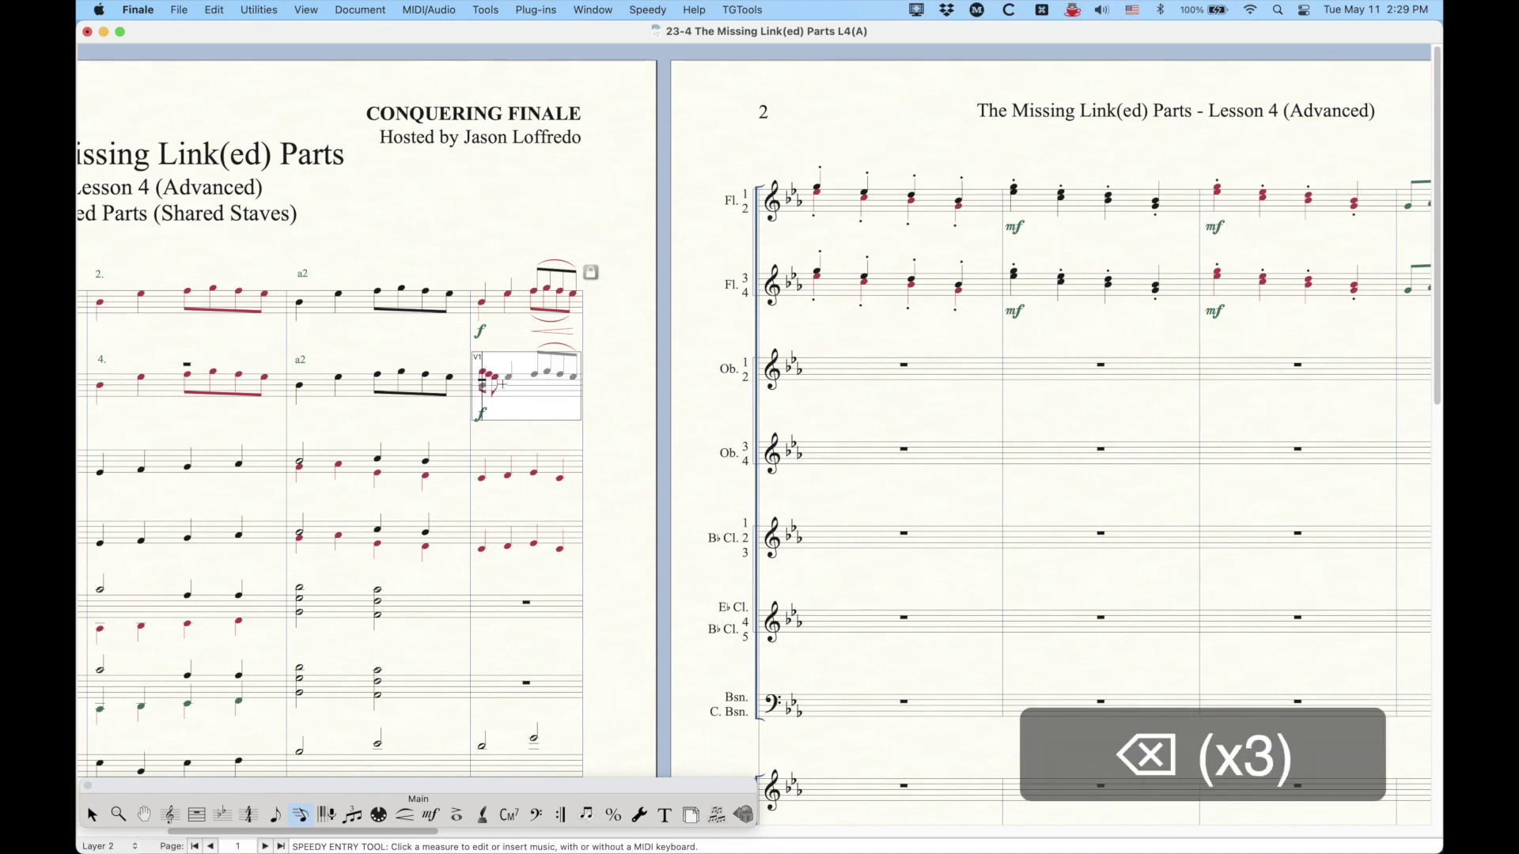
key("Escape")
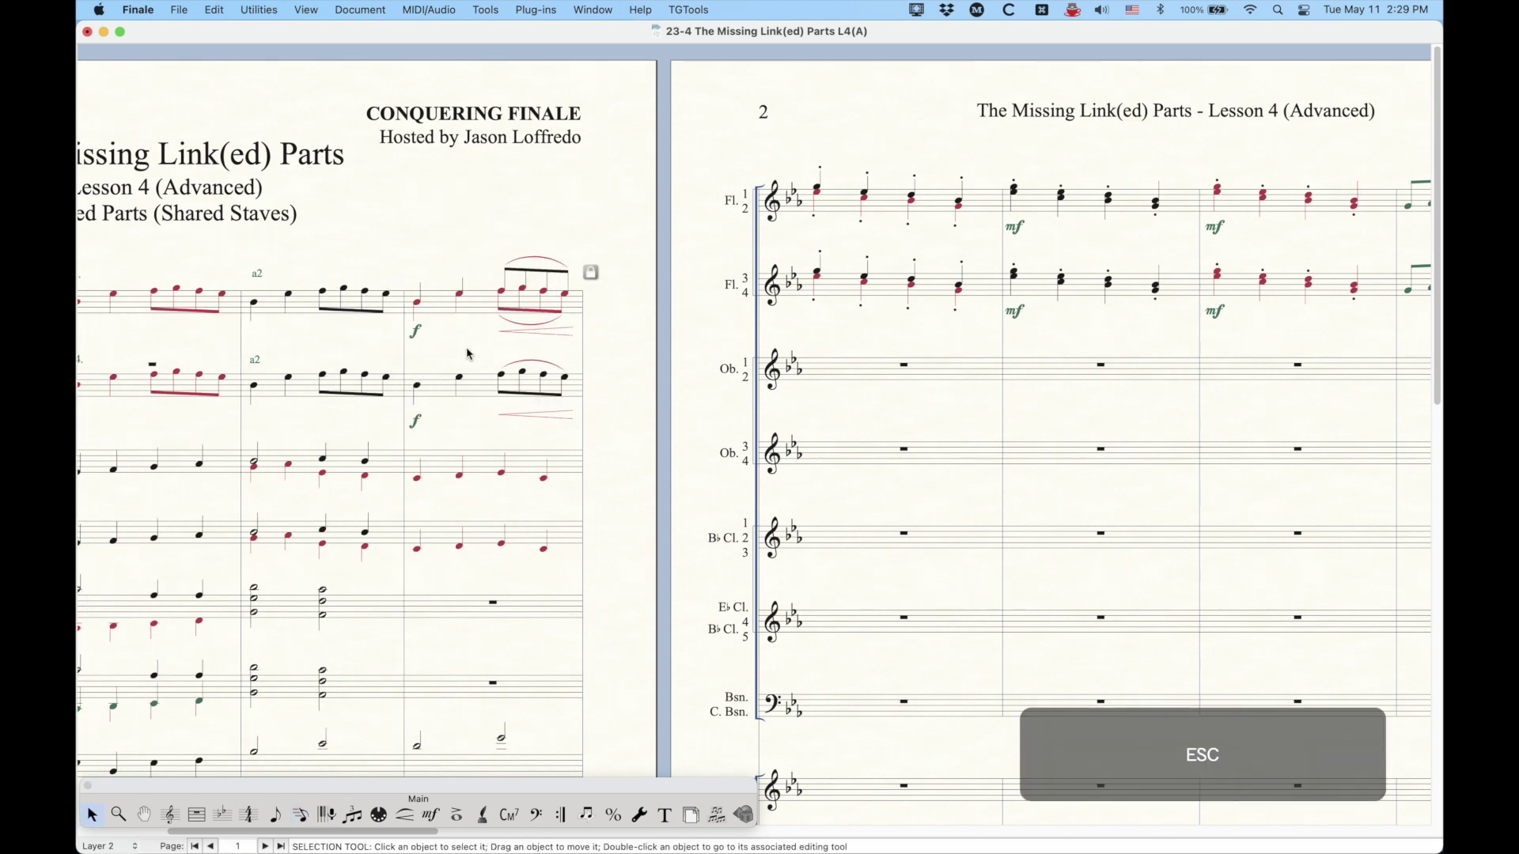
scroll(462, 351, "left", 5)
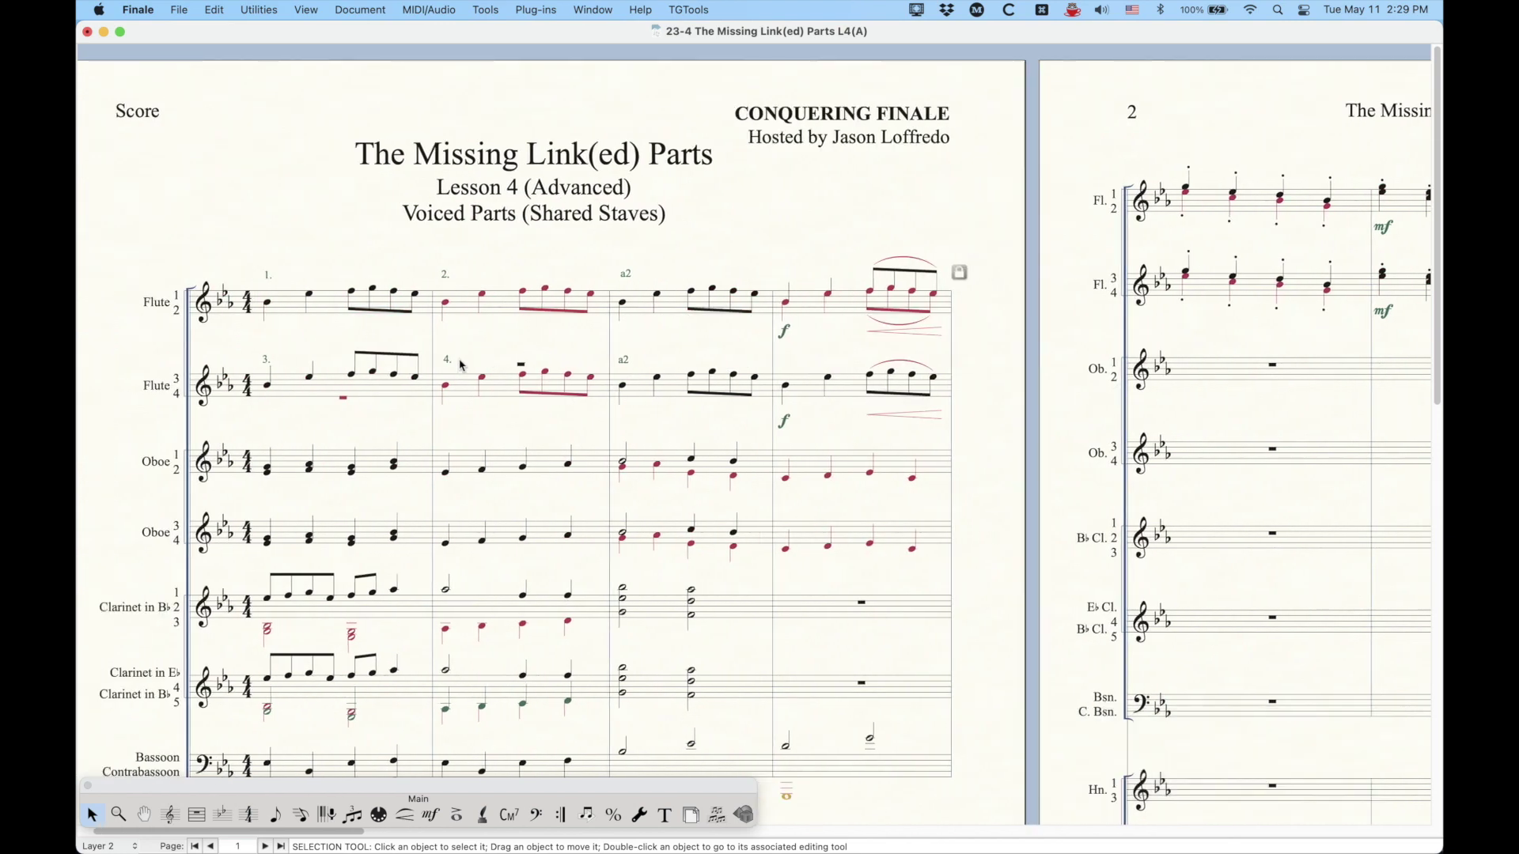
- Check the fourth measure in the Flute 3 and Flute 4 parts, then return to the score
left_click(861, 386)
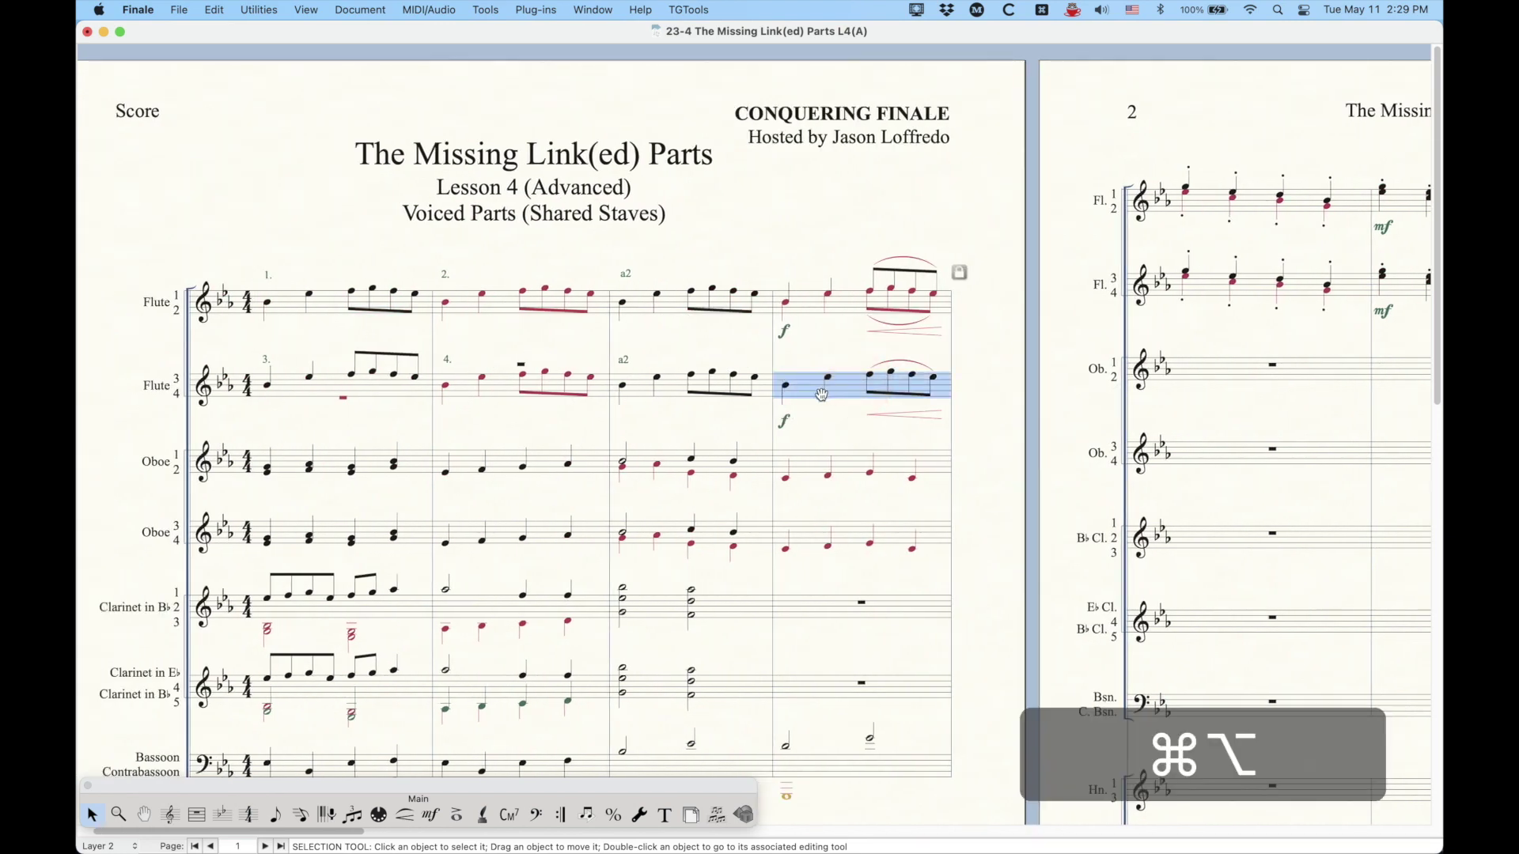
key("alt+super+period")
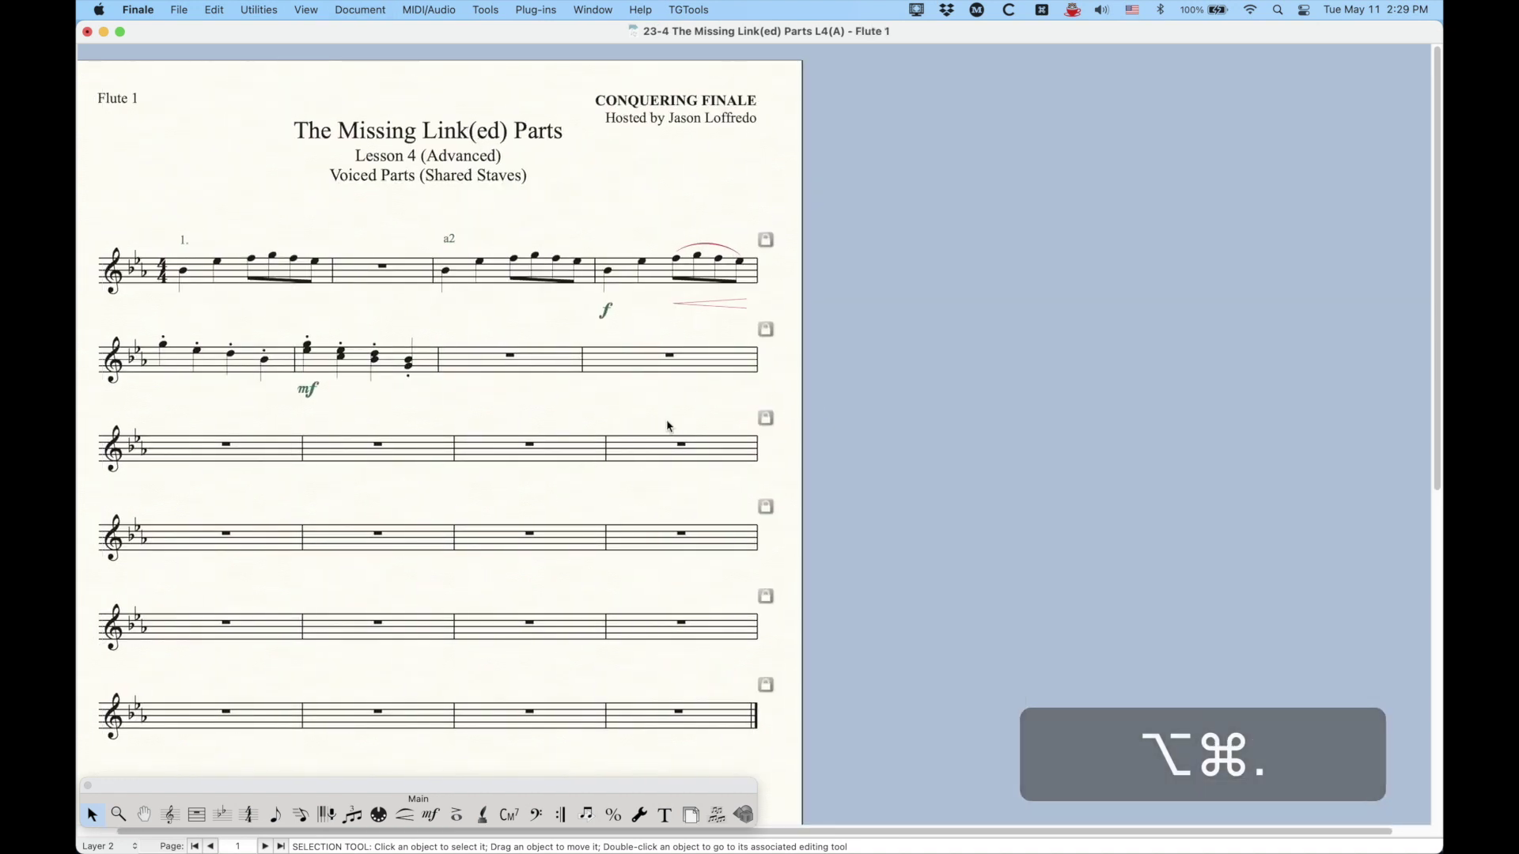
key("alt+super+period")
key("alt+super+period")
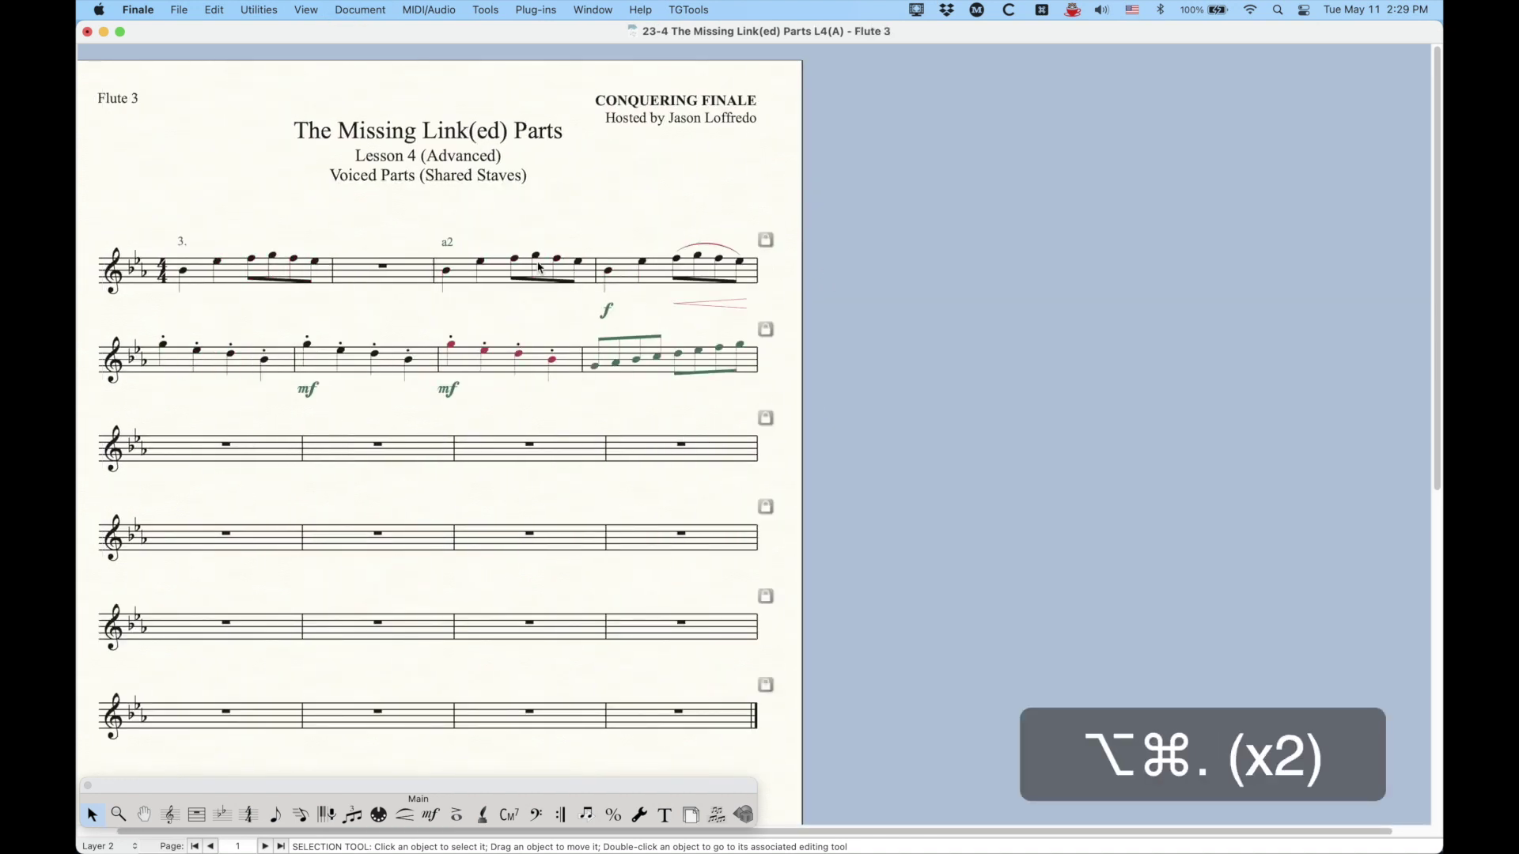
left_click(650, 275)
key("alt+super+period")
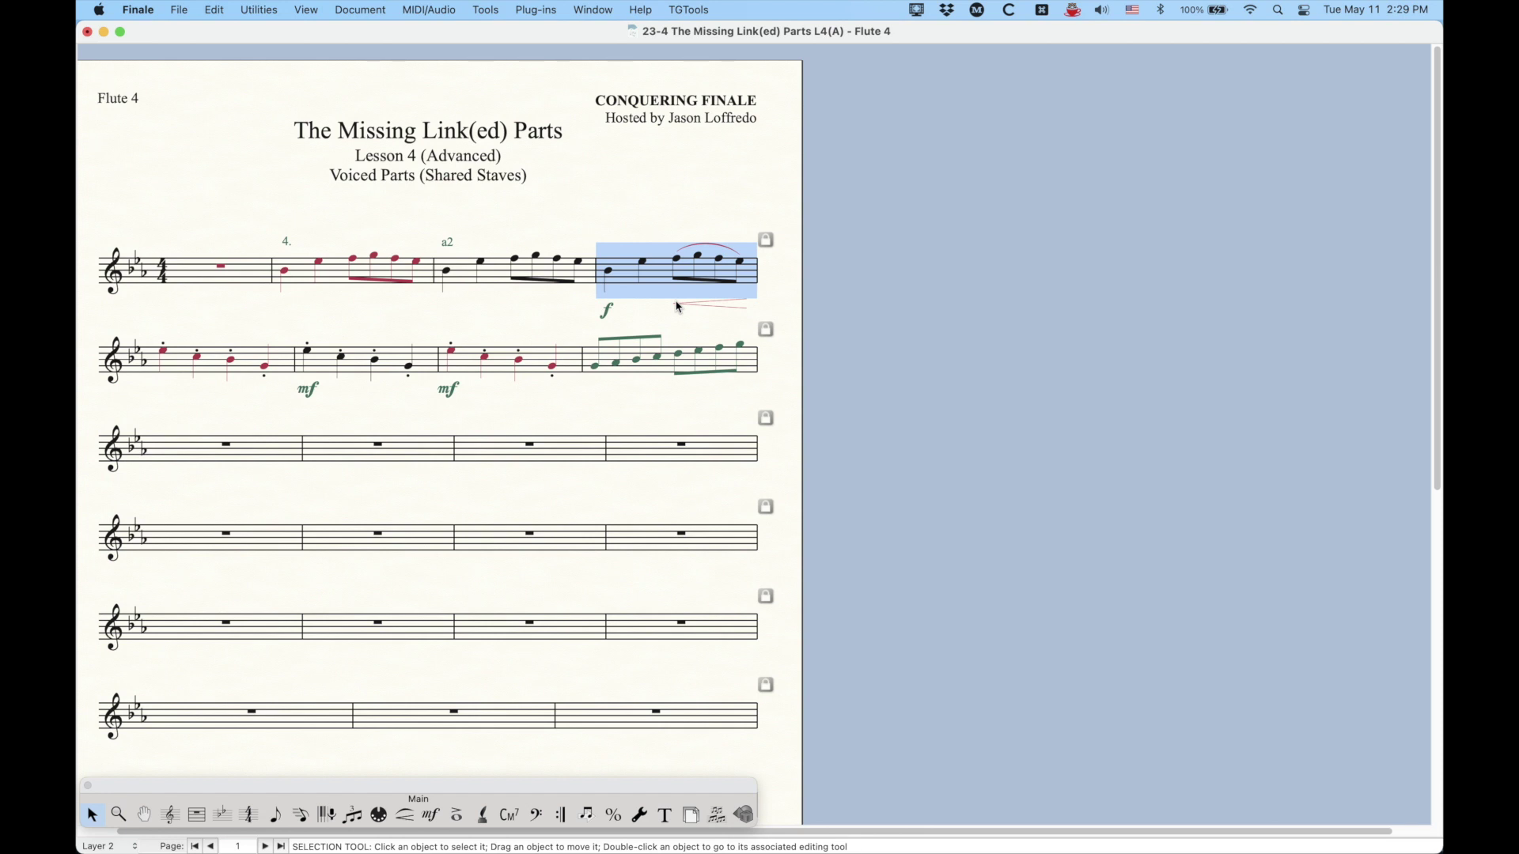
key("alt+super+comma")
key("alt+super+comma")
key("alt+super+comma")
key("alt+super+comma")
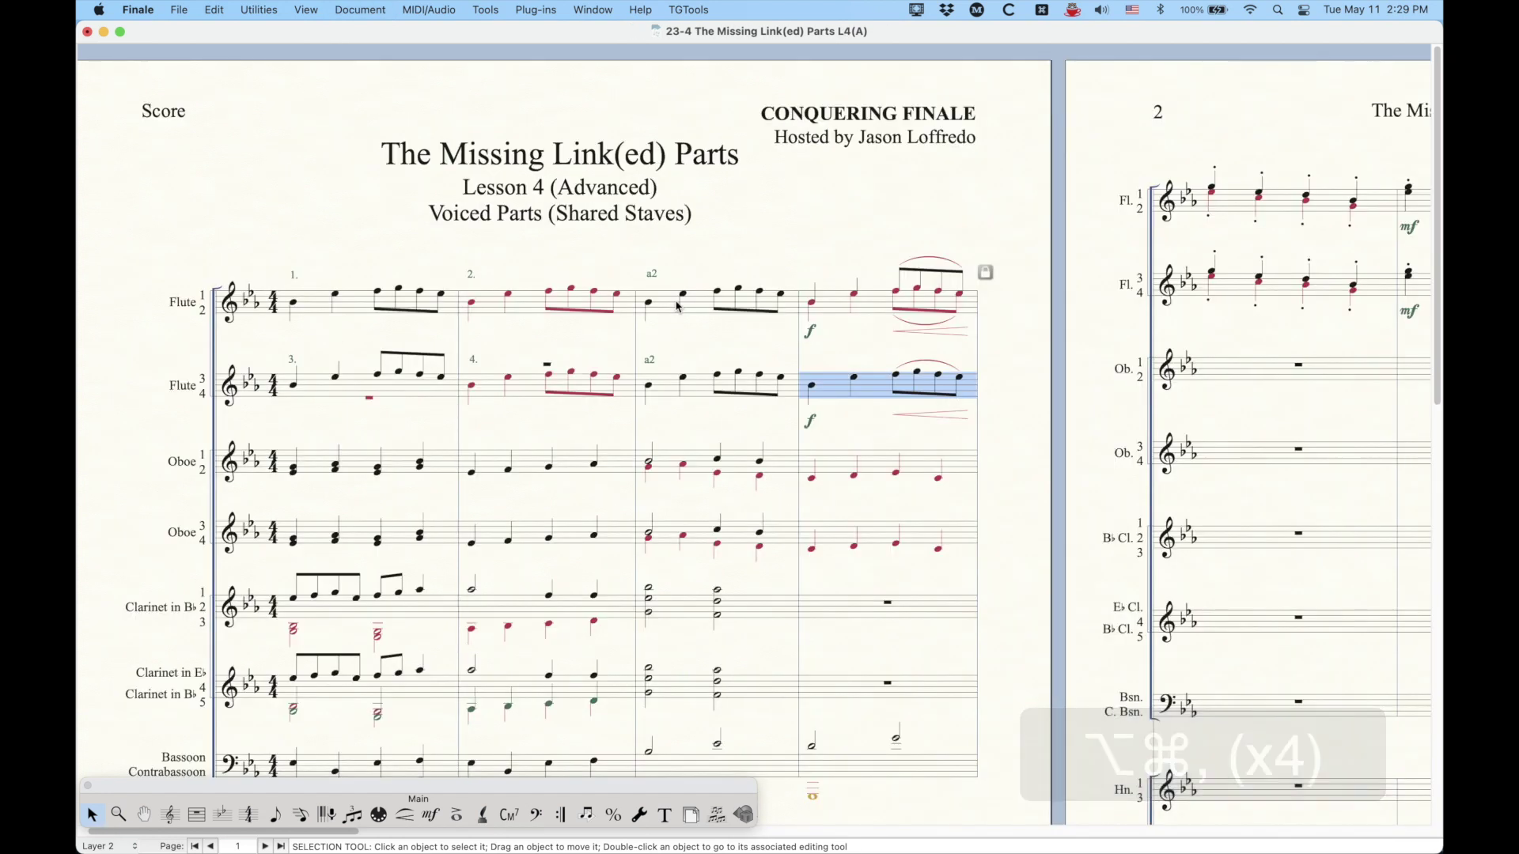
- Delete the Layer 2 rest from the first measure and the Layer 1 rest from the second measure of the Flute 3 4 staff
left_click(397, 392)
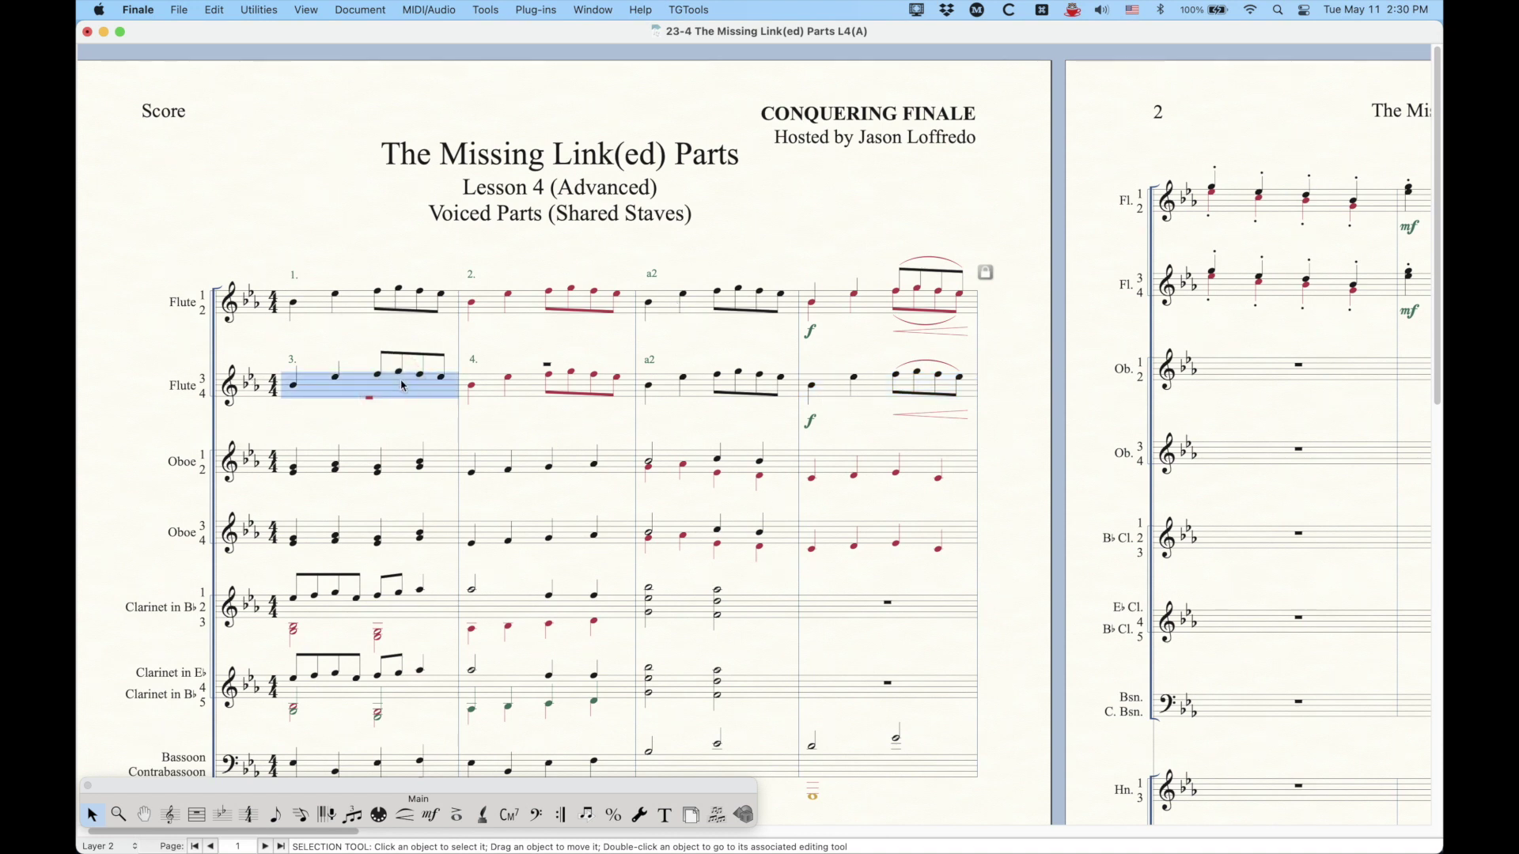
left_click(300, 814)
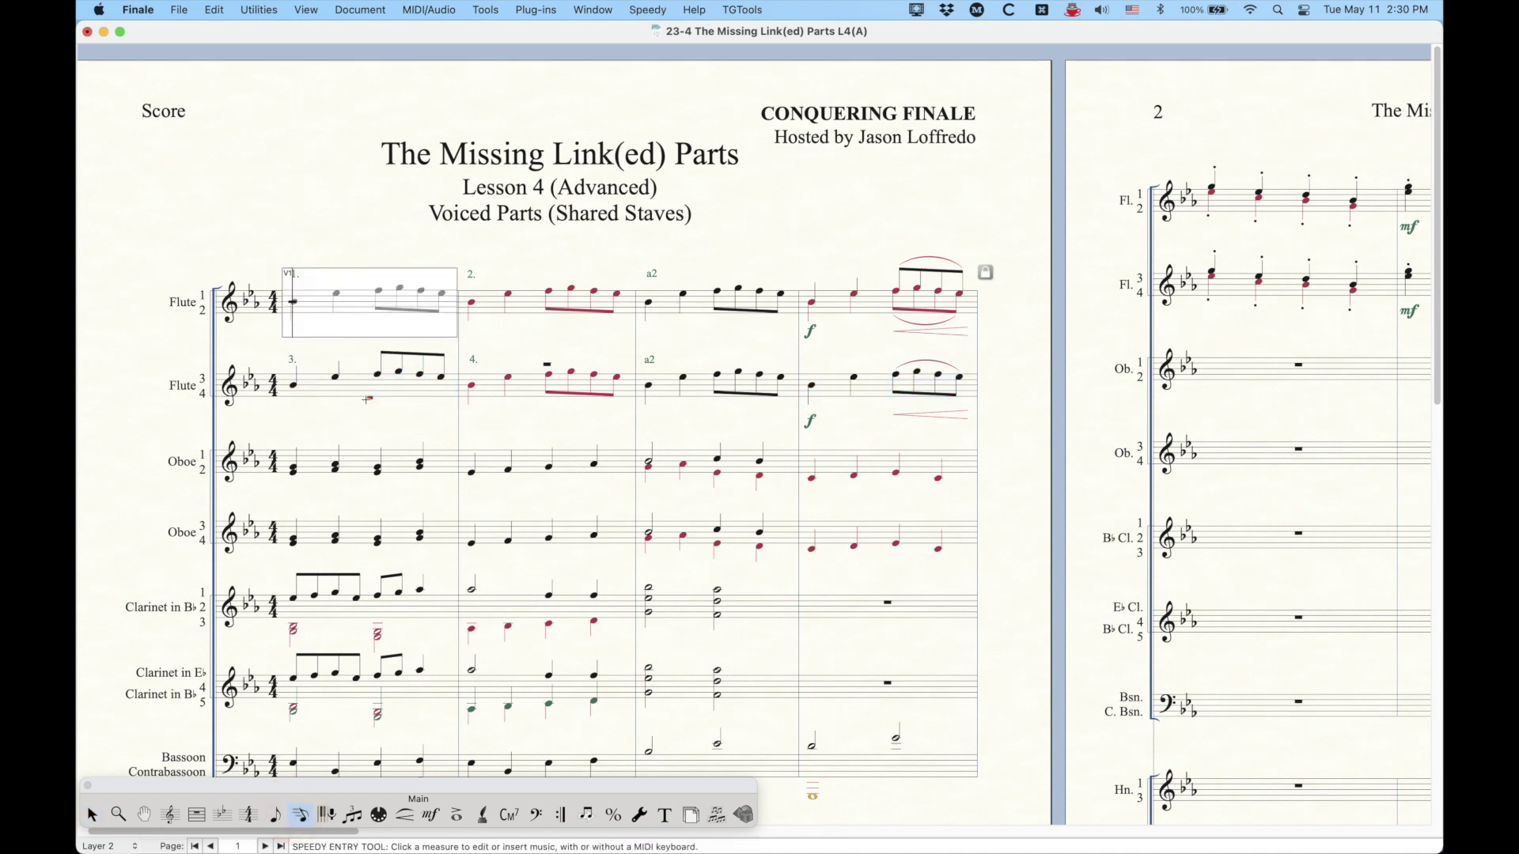
key("BackSpace")
key("Right")
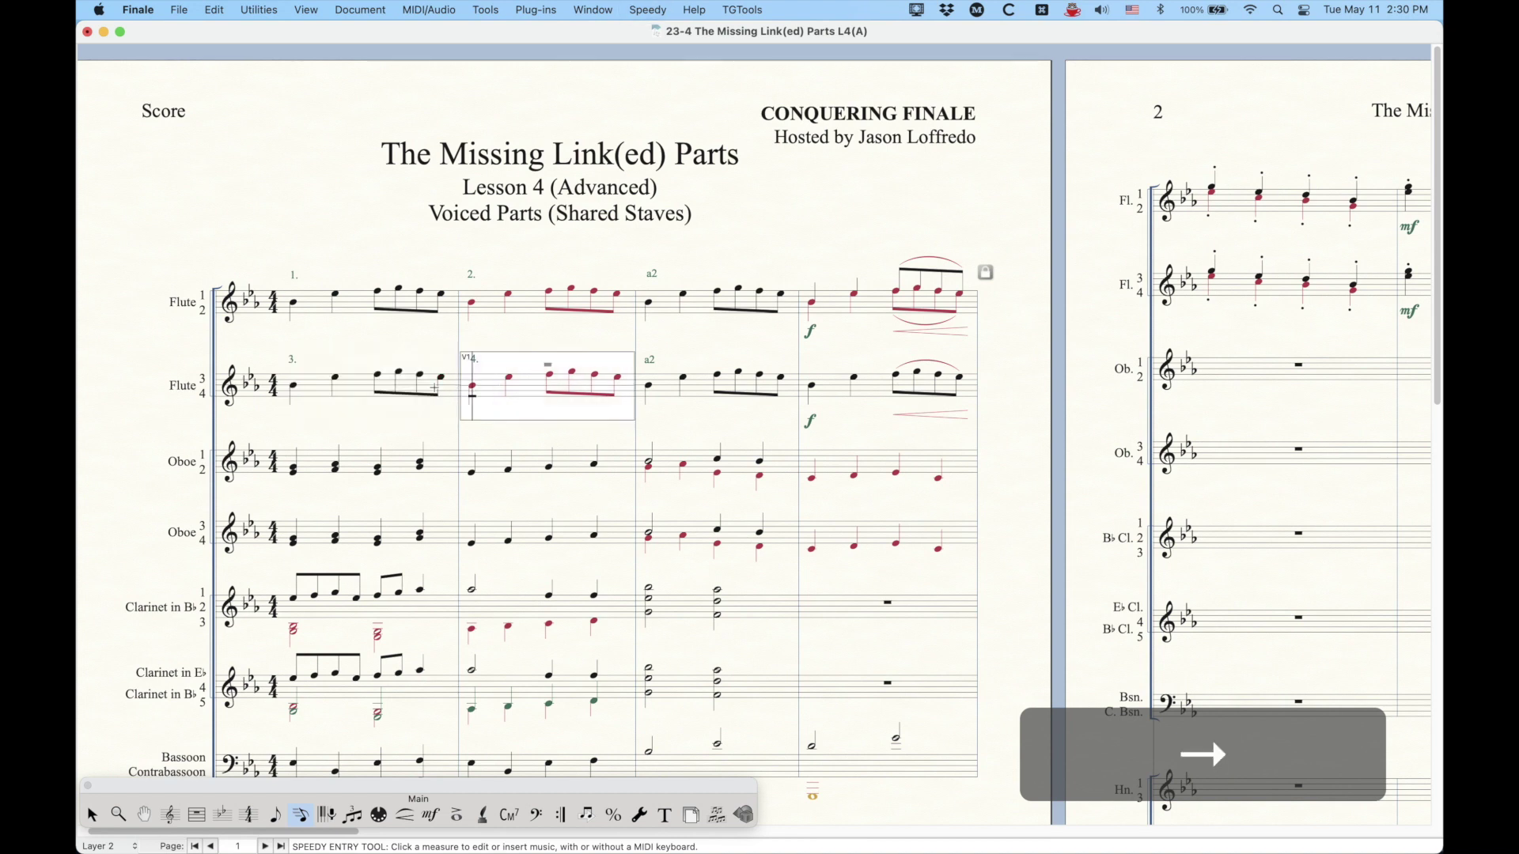
key("shift+Up")
key("BackSpace")
key("Escape")
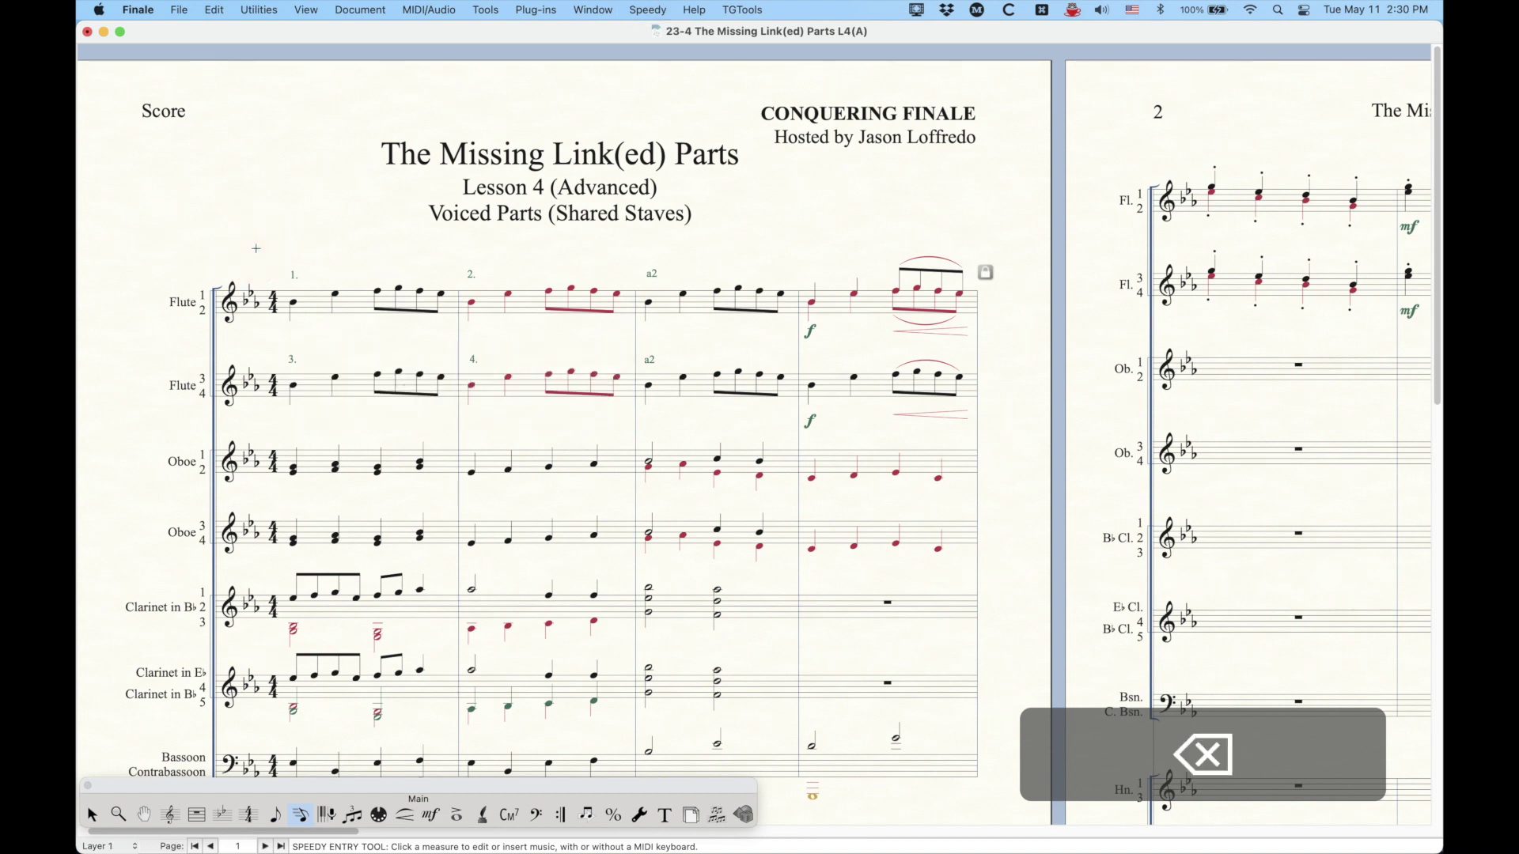
- From the Flute 3 part's second measure, create a new staff style named Hide Layer 2 and make it copyable
left_click(176, 815)
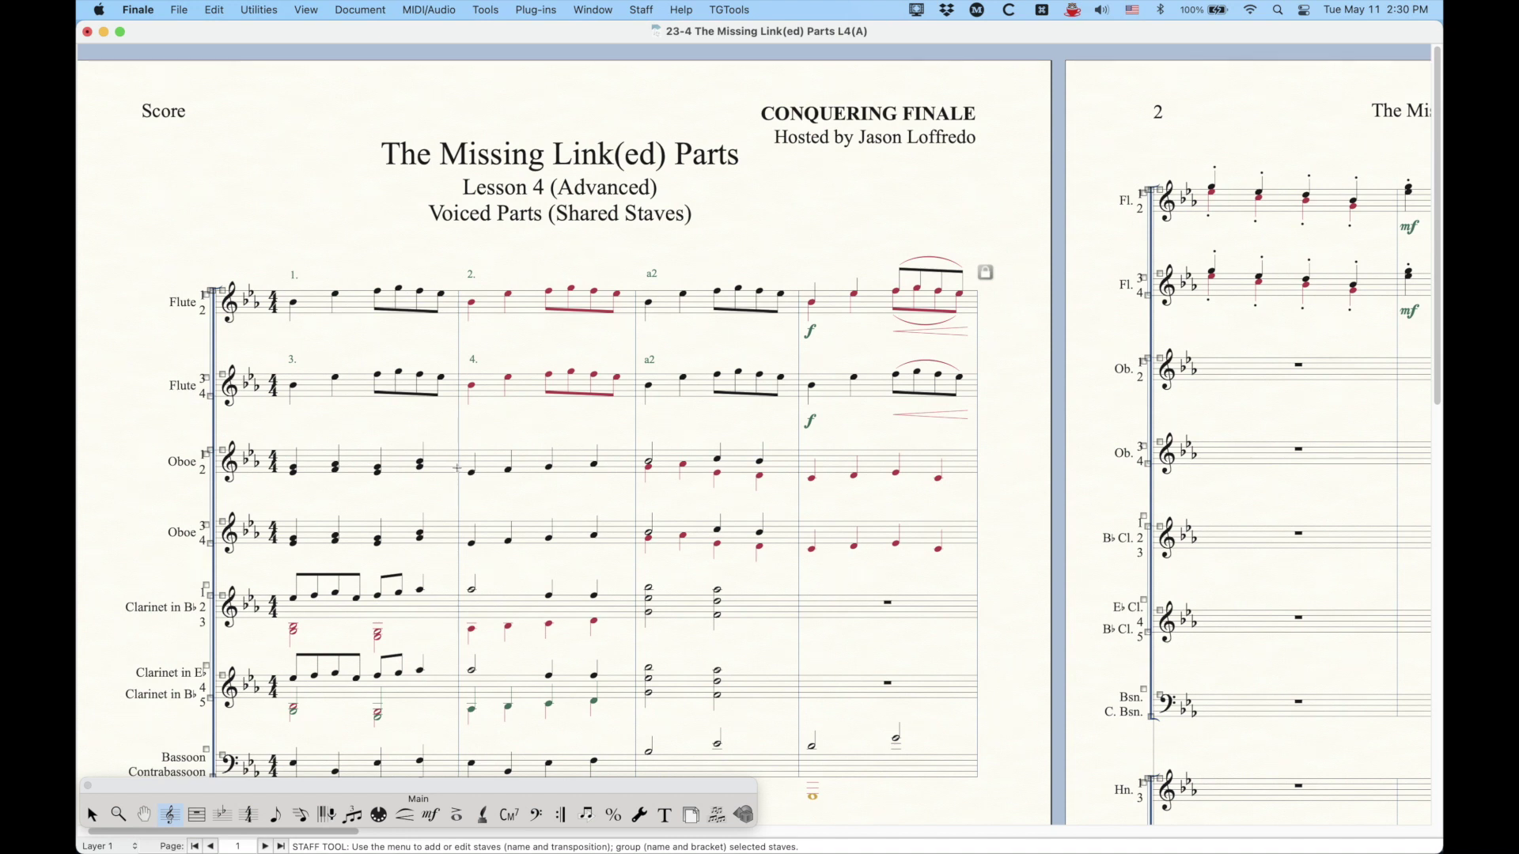
key("alt+super+period")
key("alt+super+period")
key("alt+super+period")
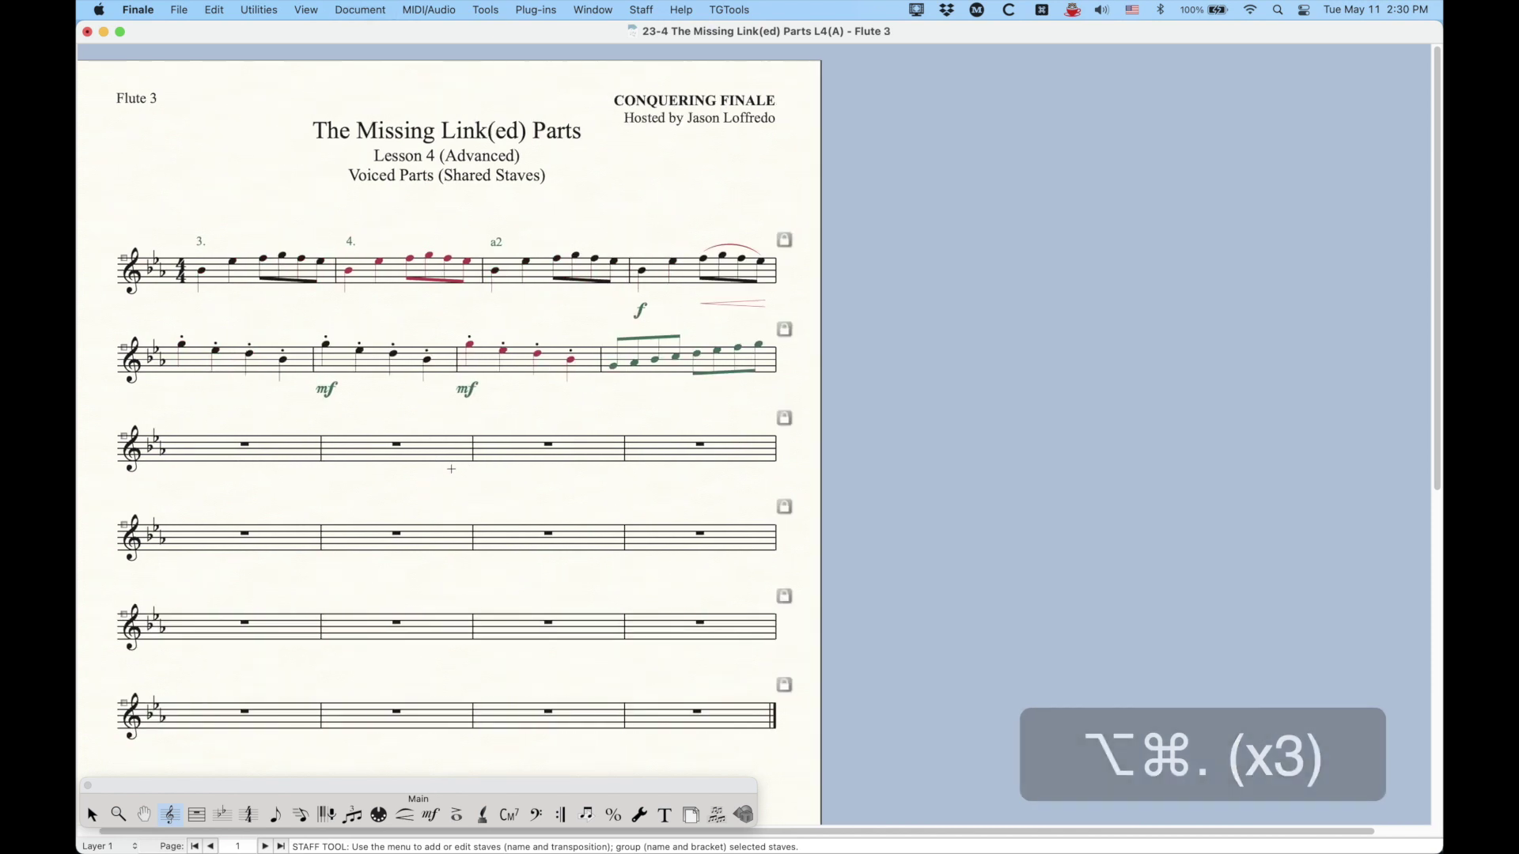
left_click(403, 271)
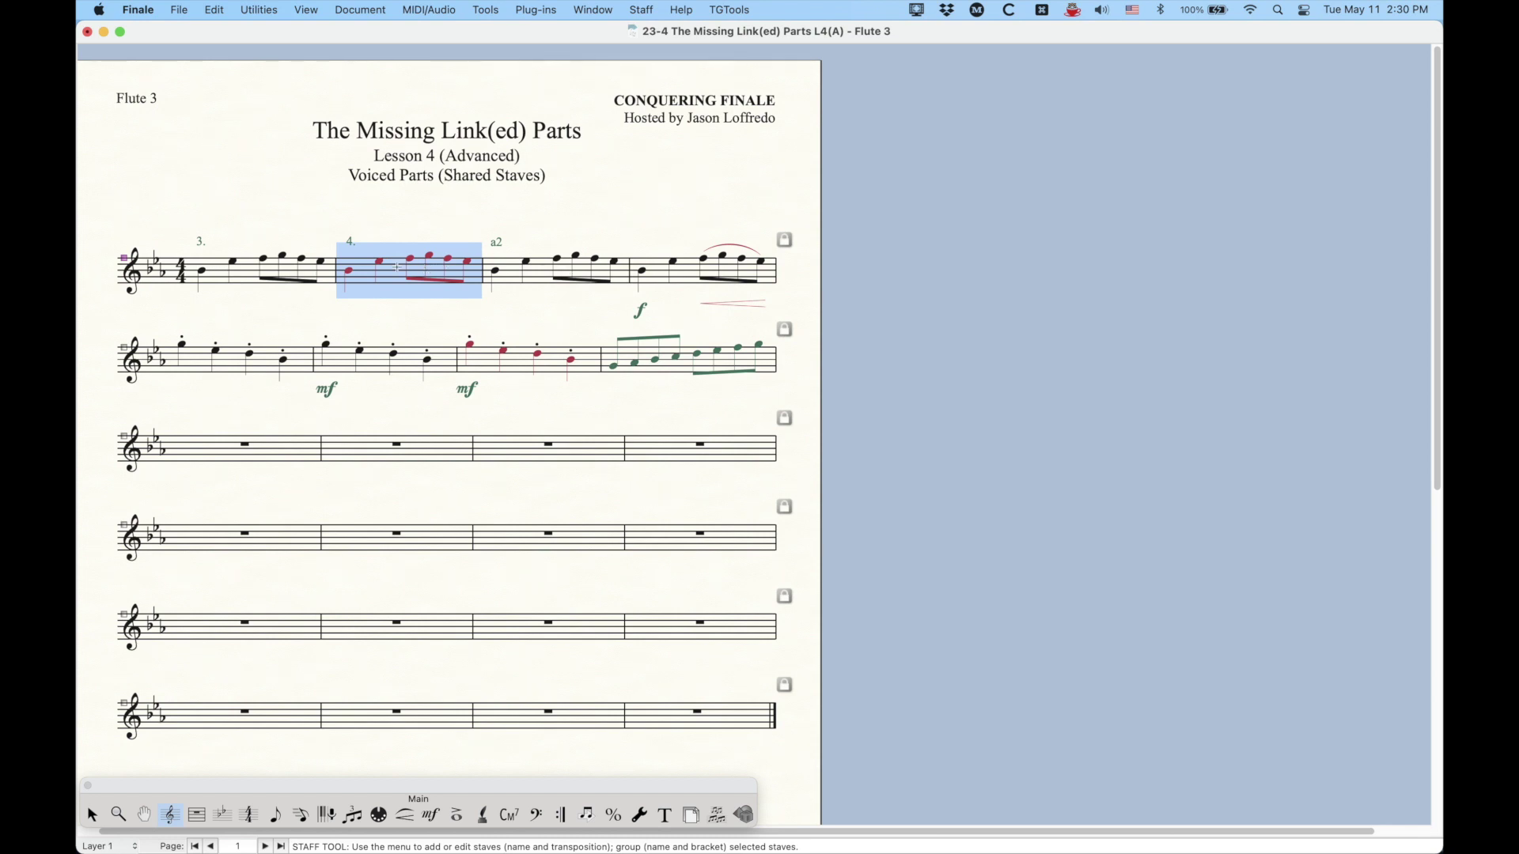
right_click(397, 267)
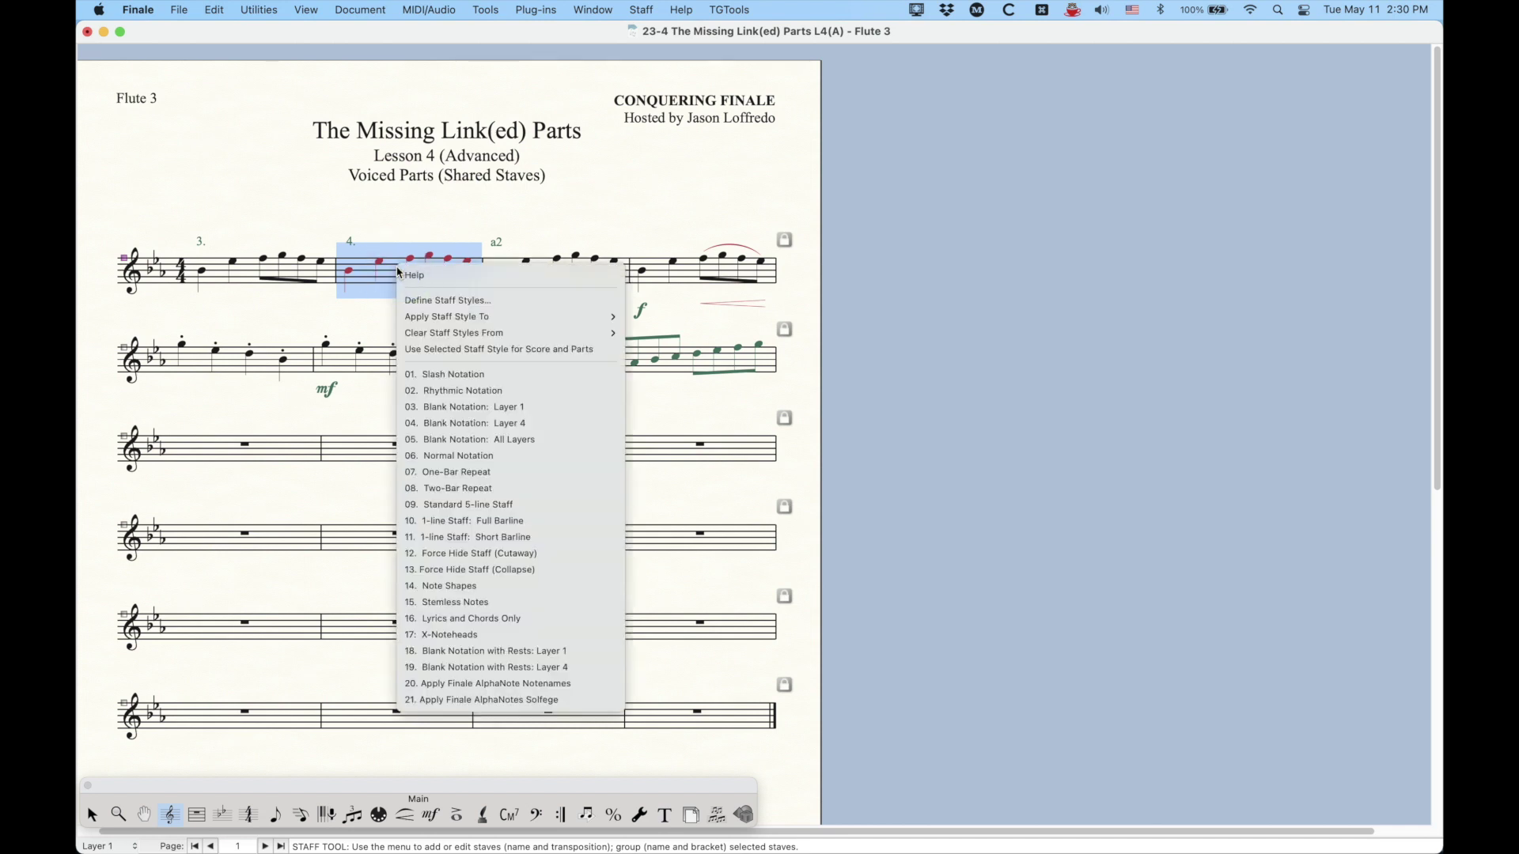
left_click(467, 300)
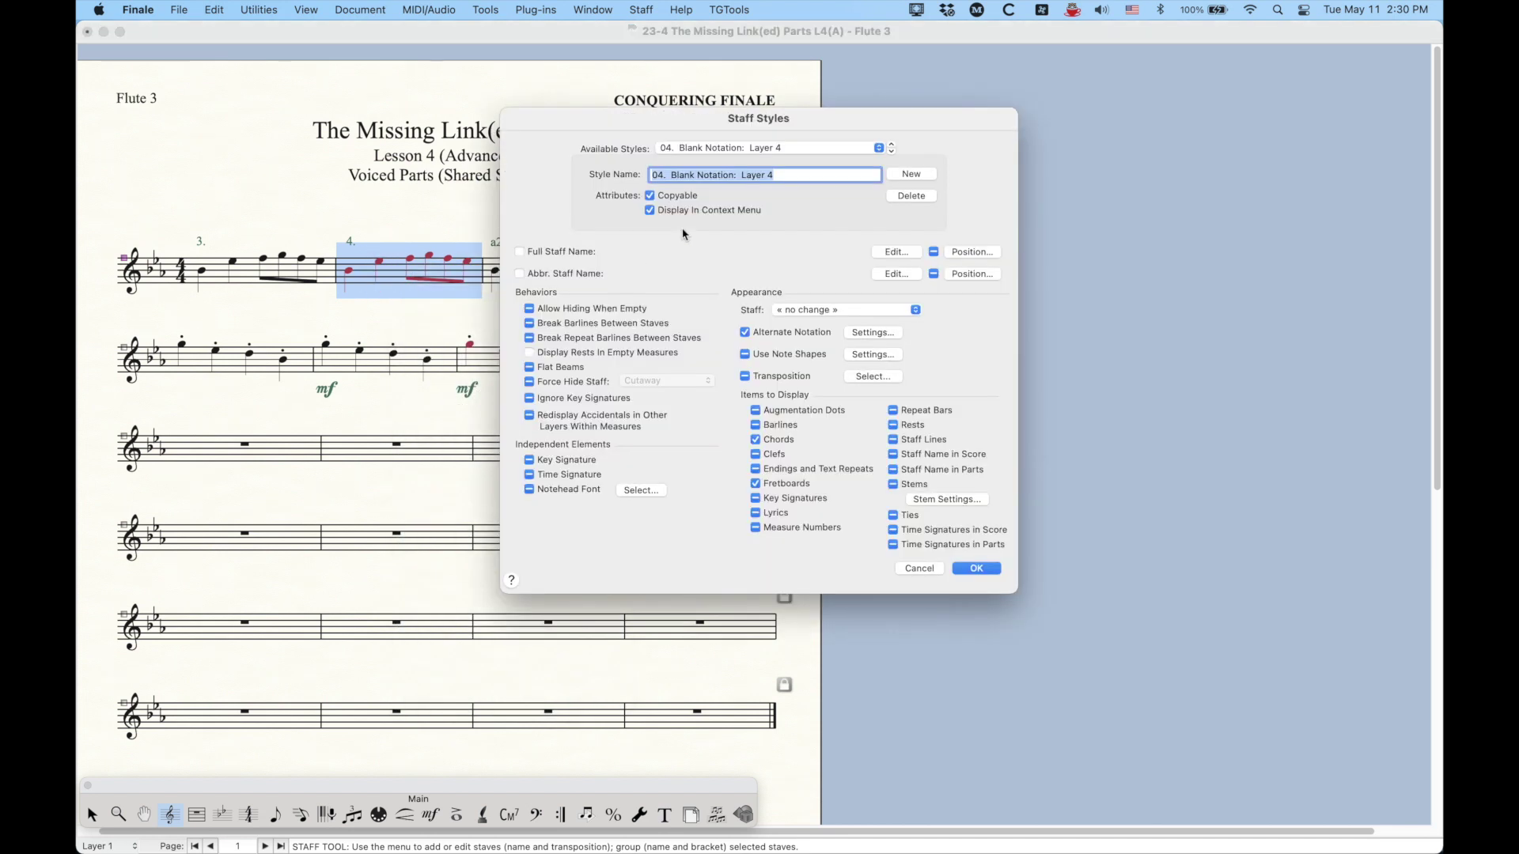
left_click(910, 175)
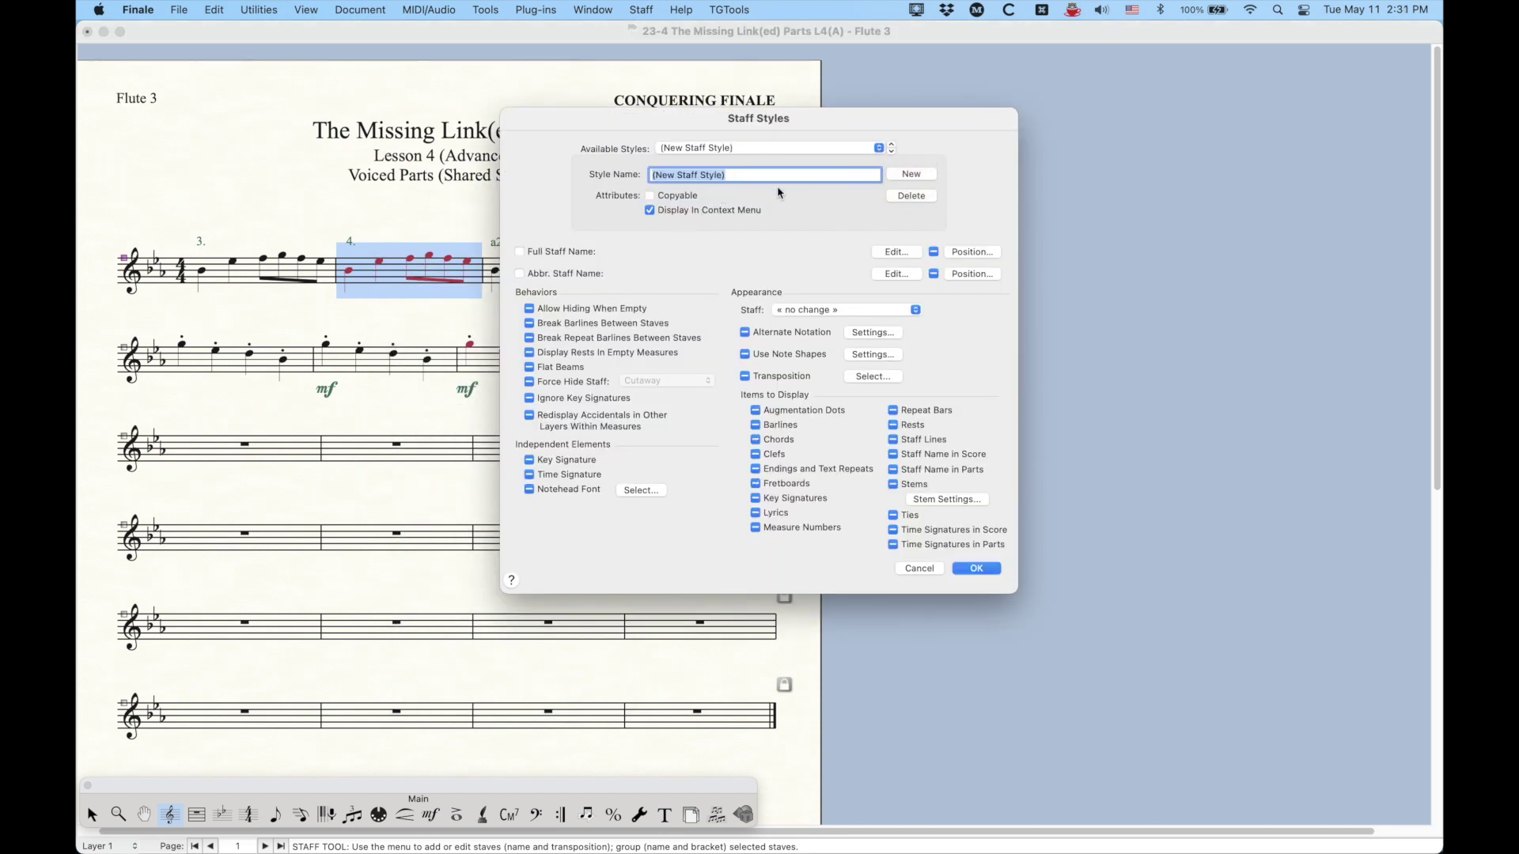
type("Hide Layer")
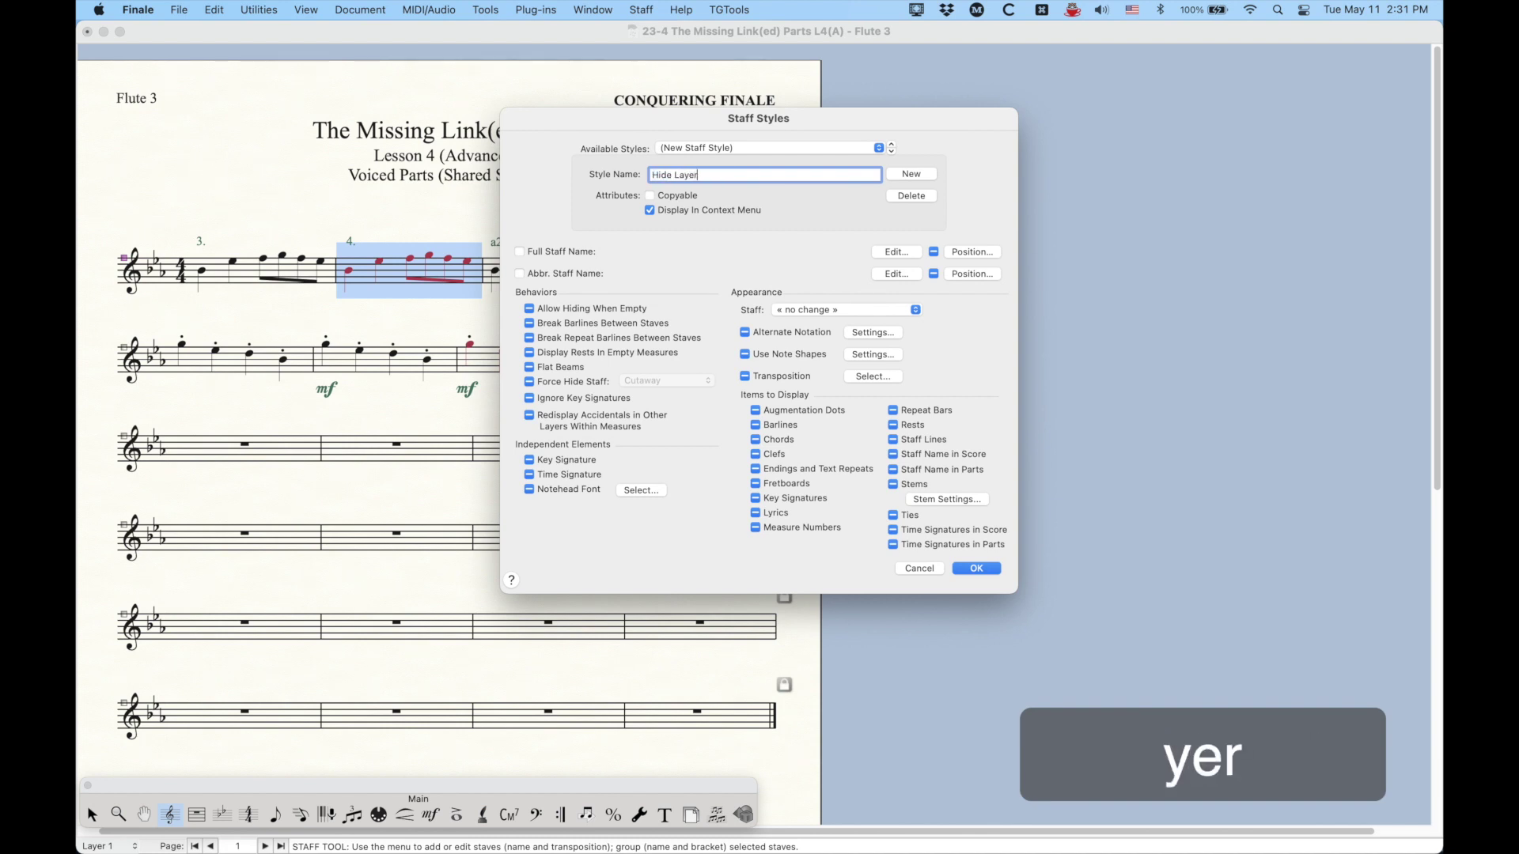
type(" 2")
left_click(651, 195)
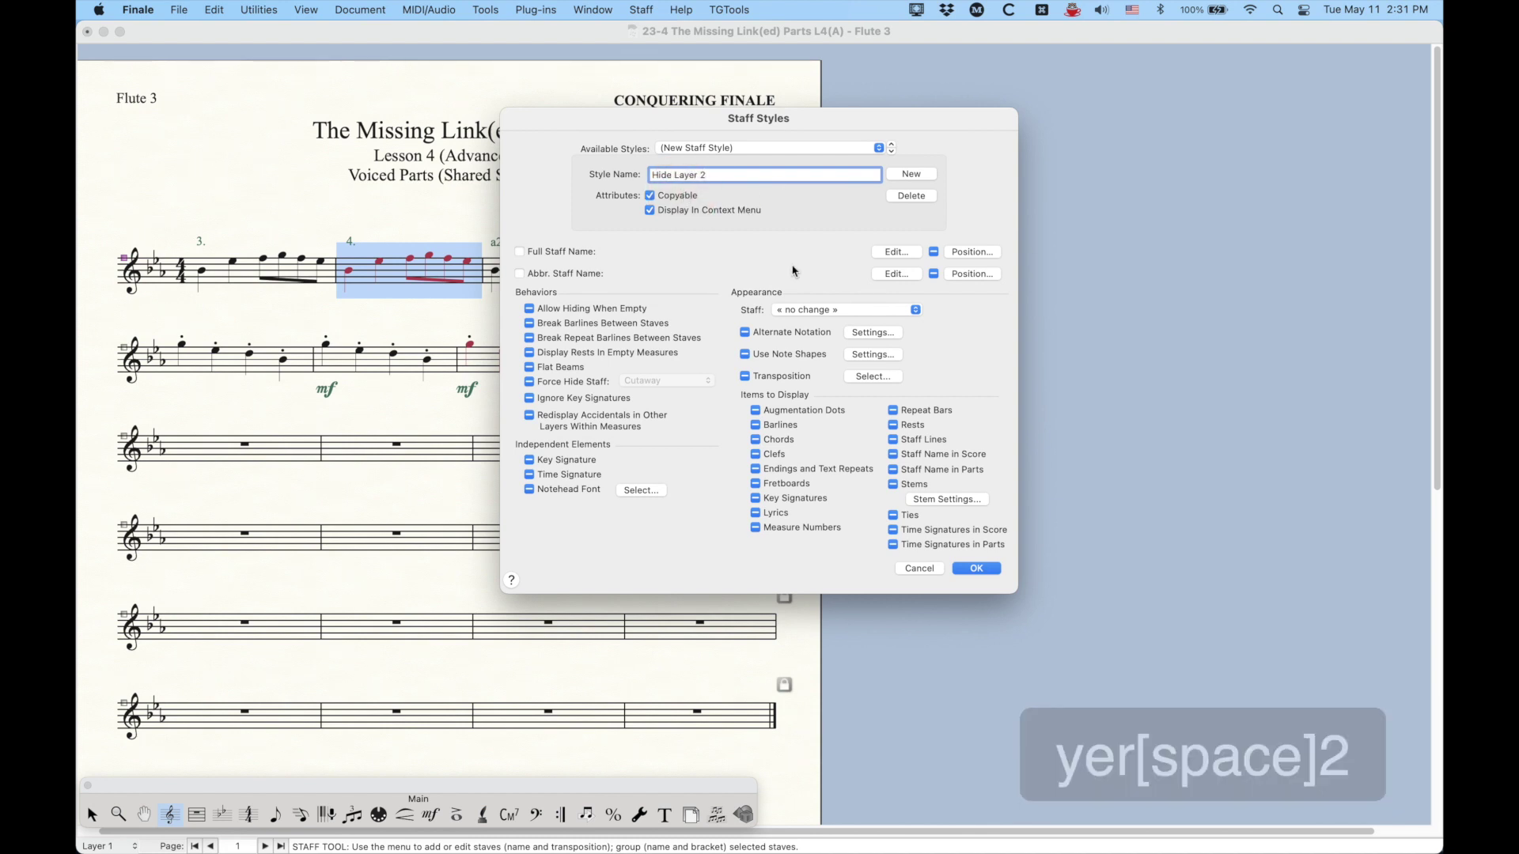
- Set the new style's alternate notation to Blank Notation with Rests for Layer 2 and save the staff style
left_click(873, 332)
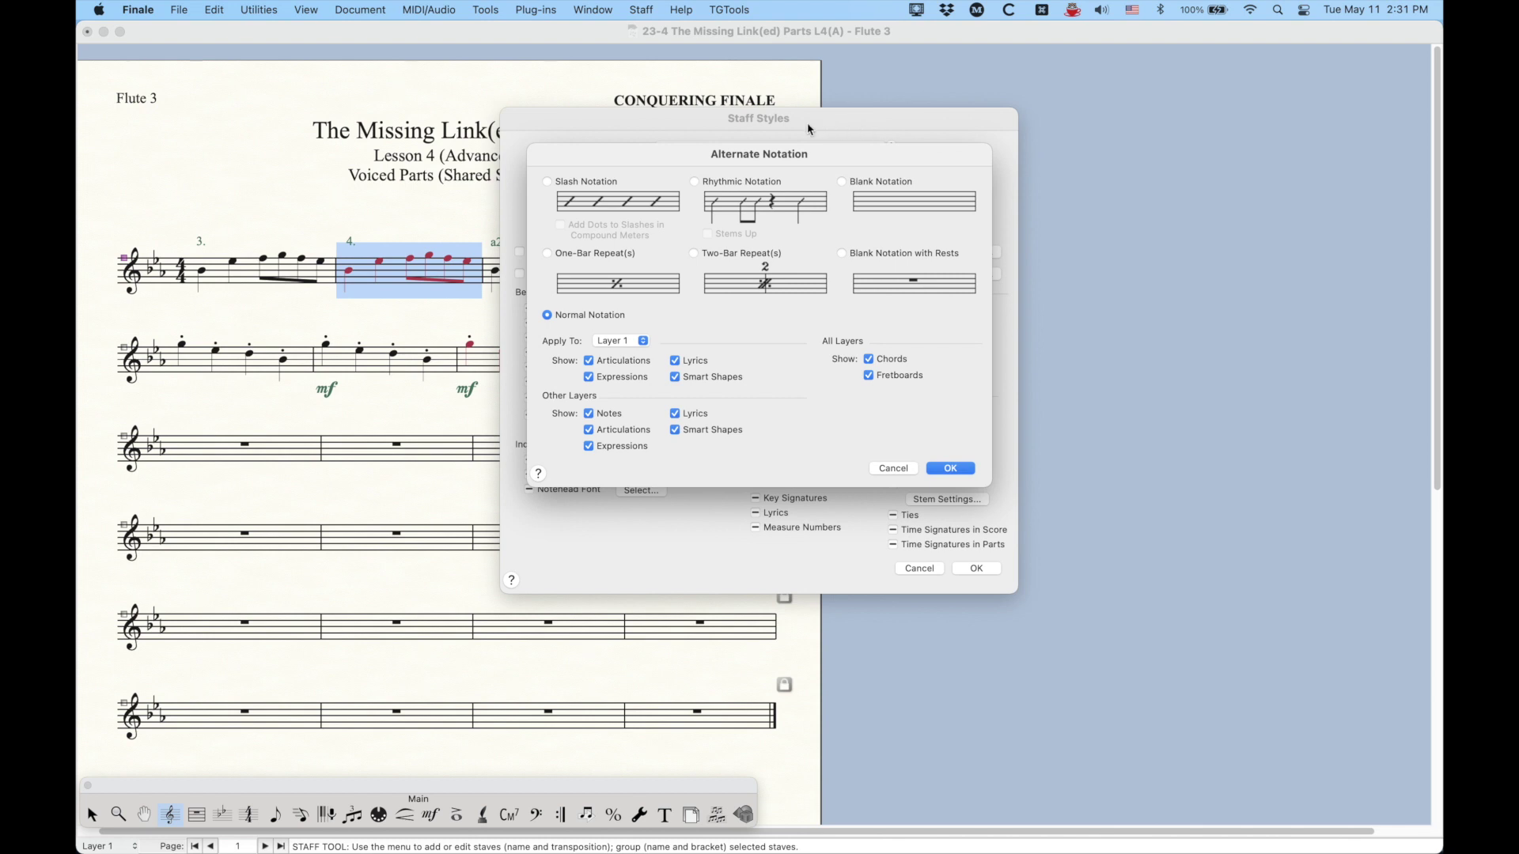
left_click(844, 255)
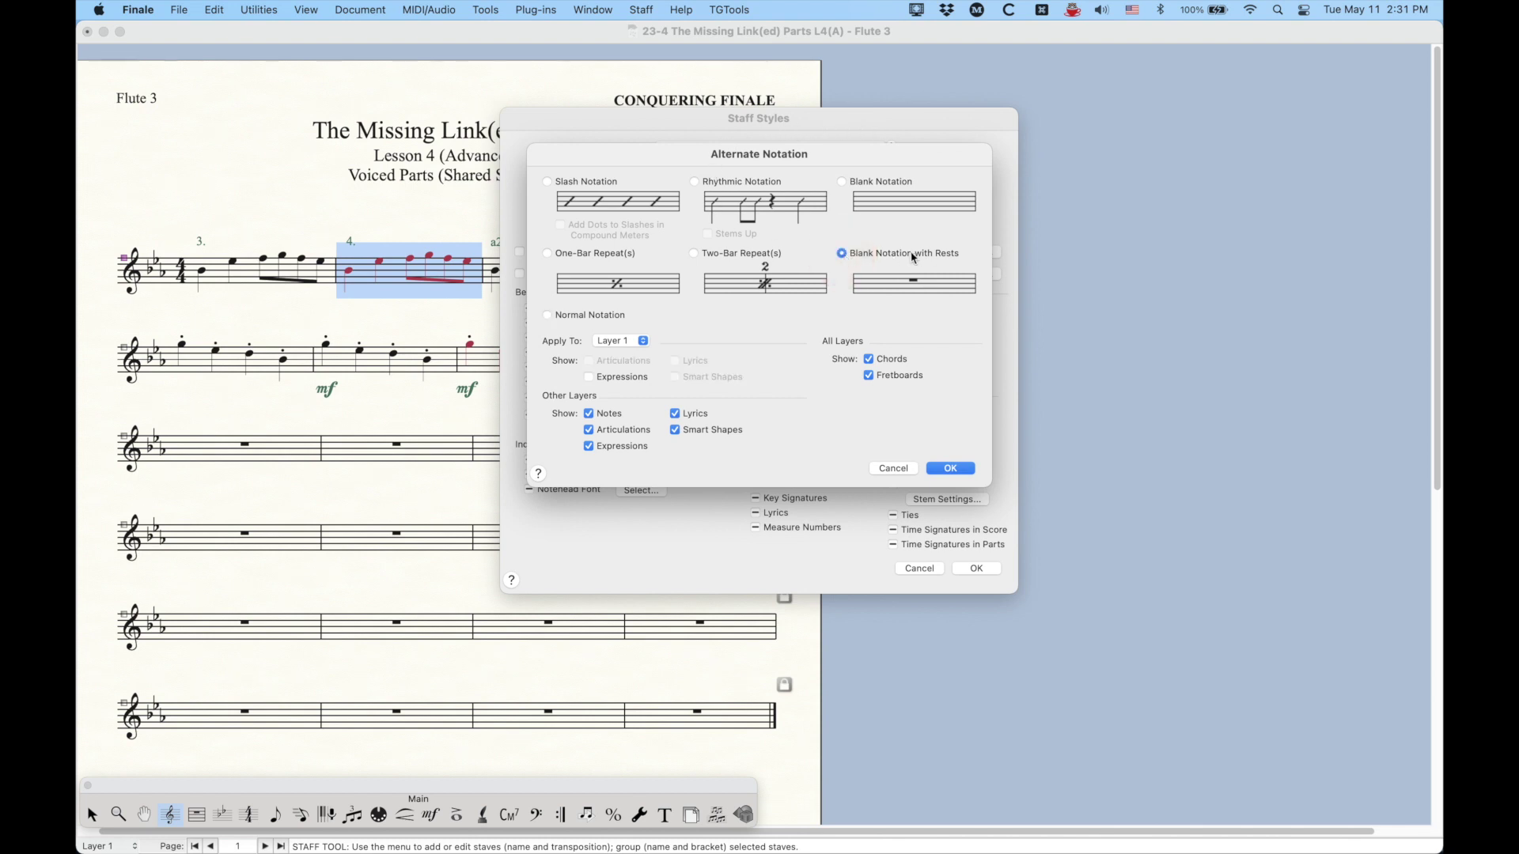
left_click(631, 341)
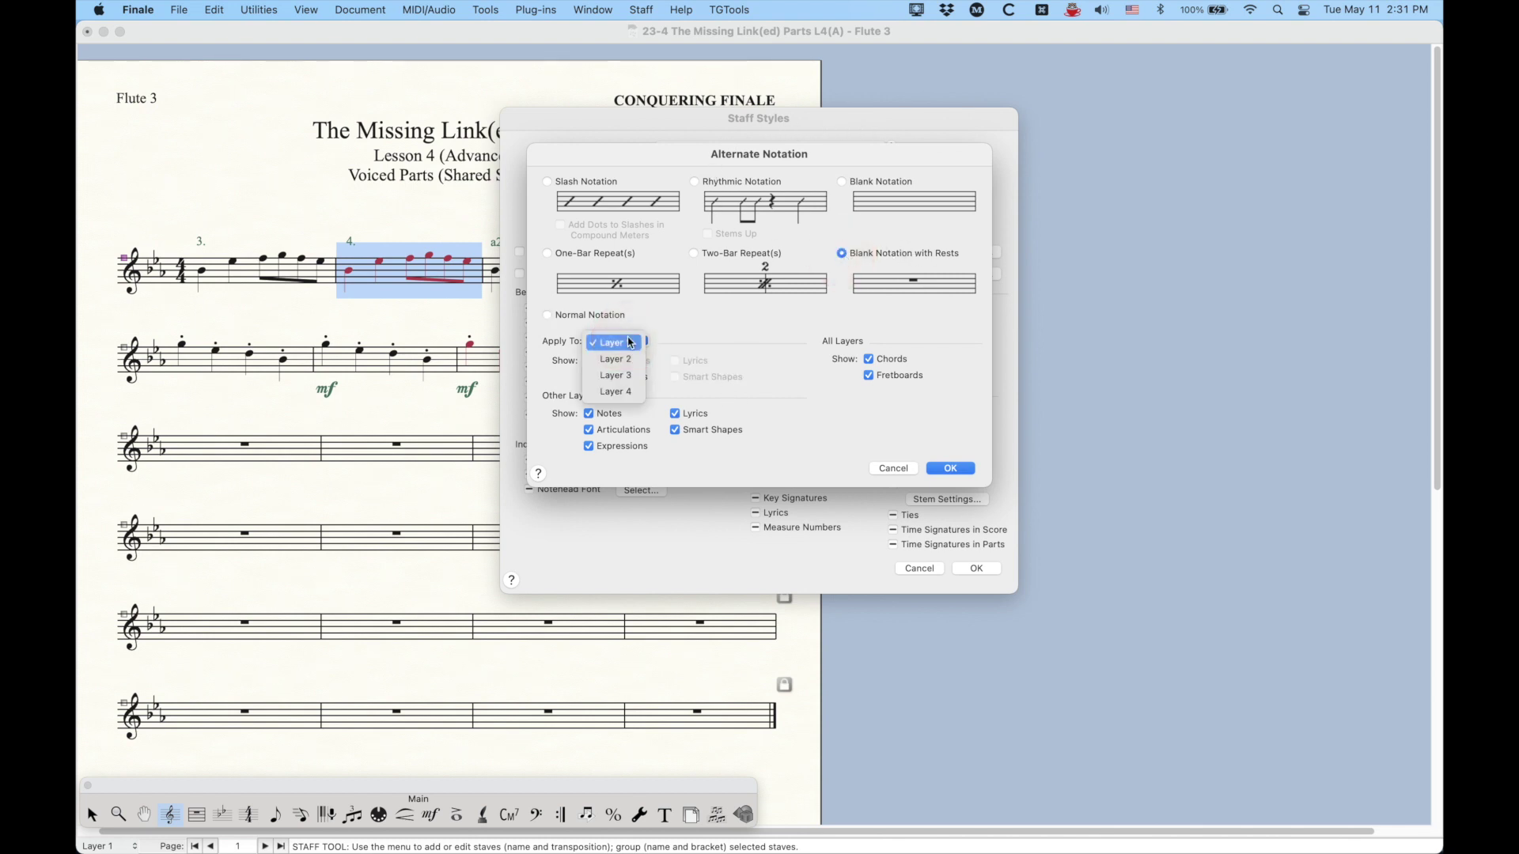
left_click(624, 360)
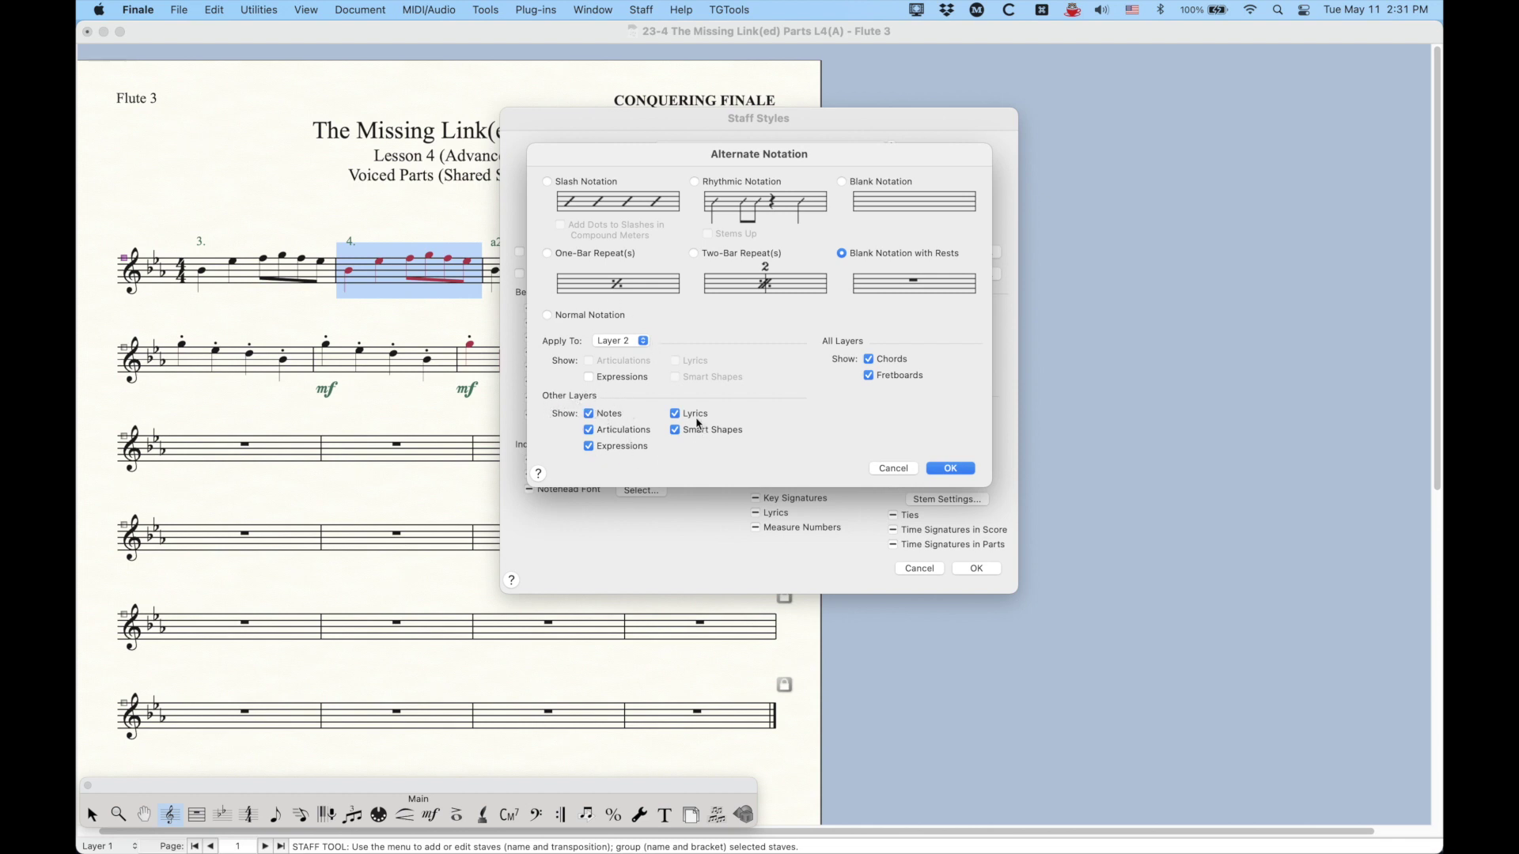
left_click(951, 469)
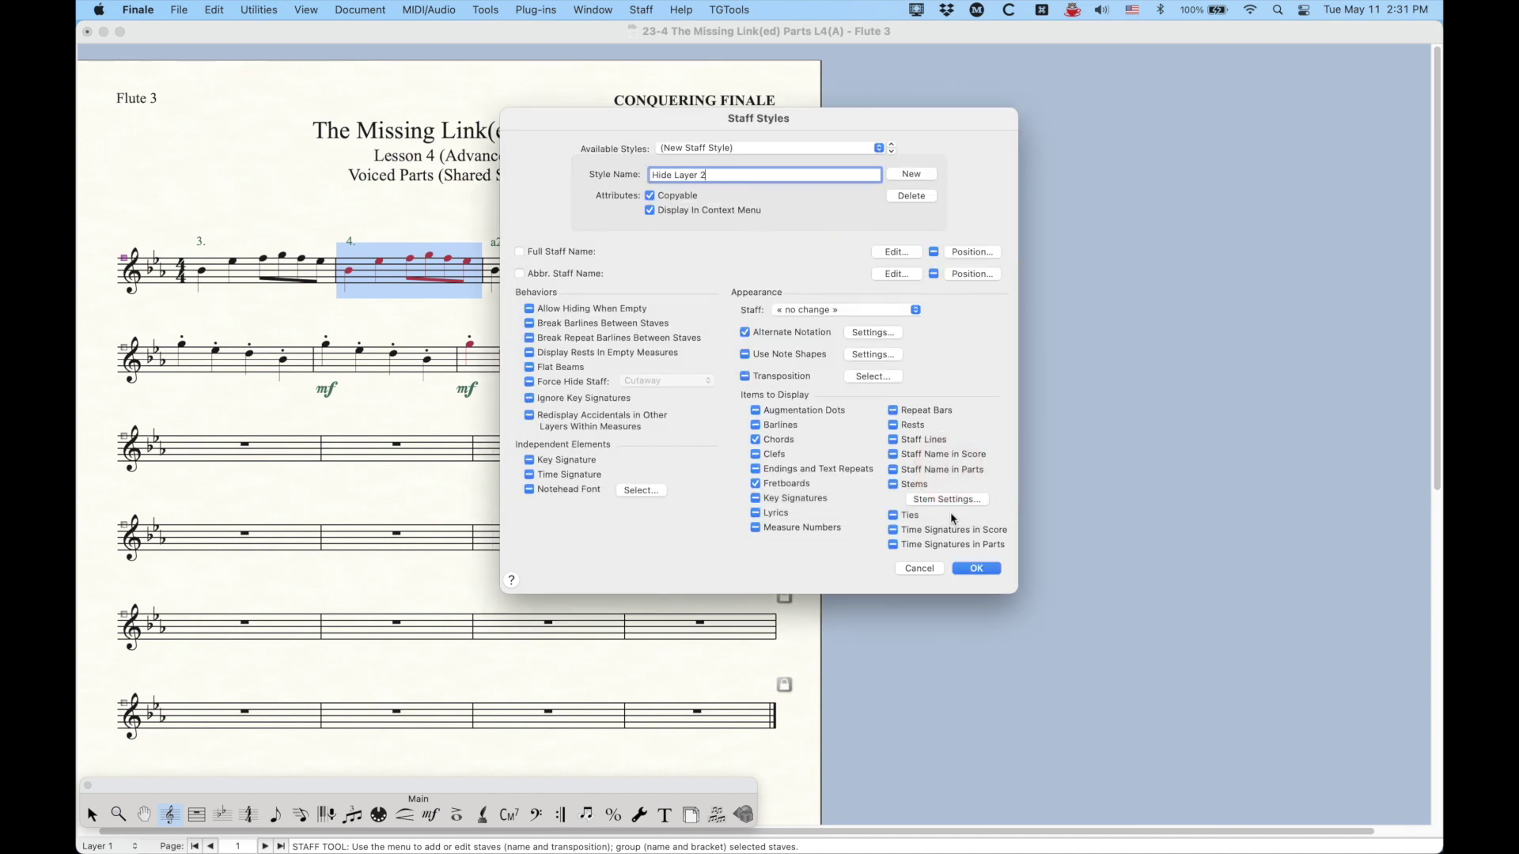
left_click(977, 569)
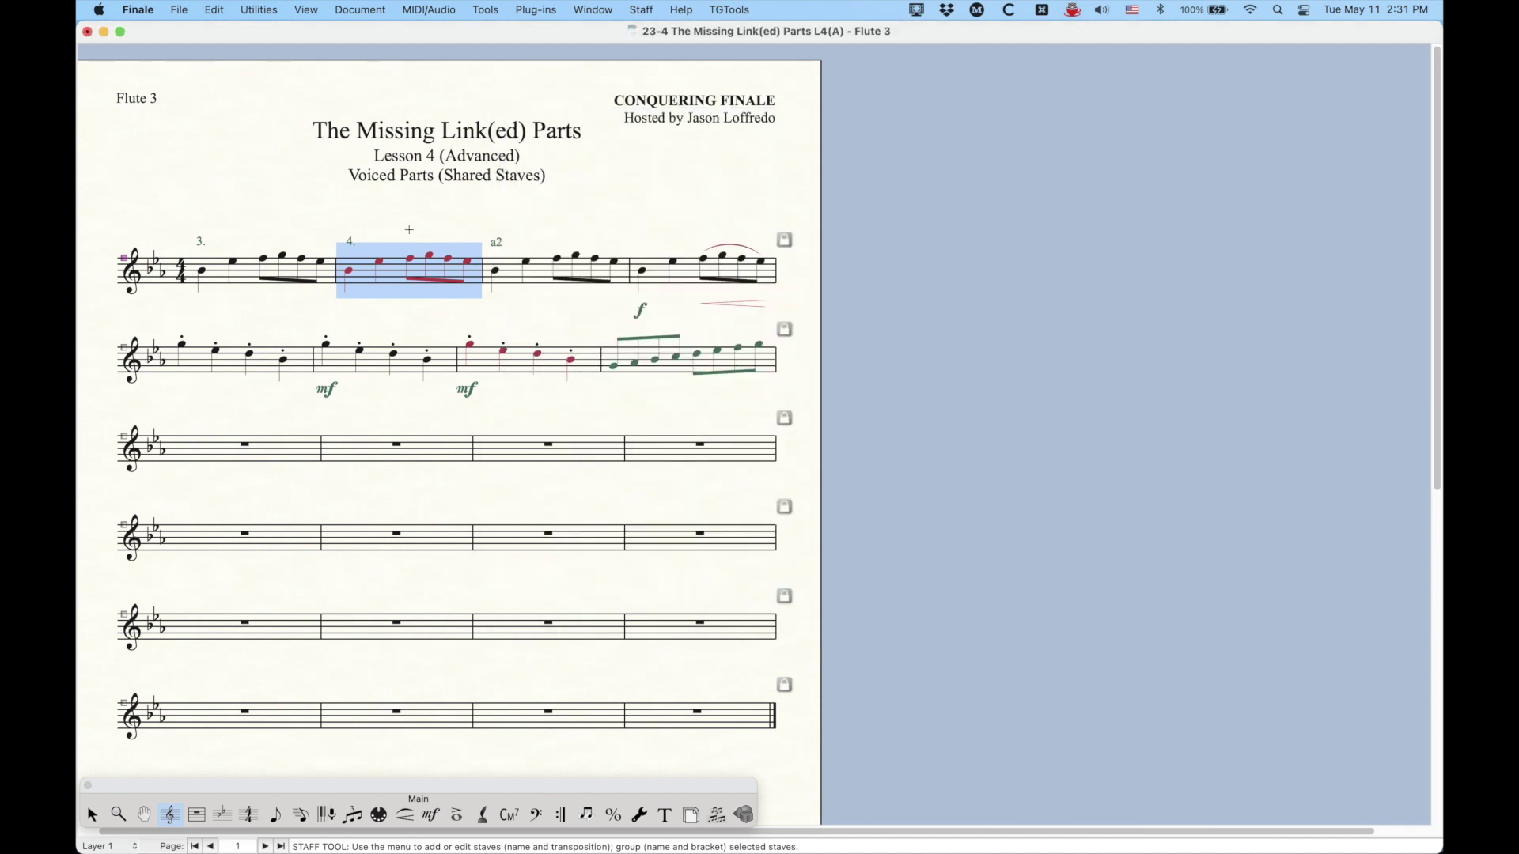
- Apply the Hide Layer 2 style to the second measure of the Flute 3 part only, then return to the score
left_click(409, 229)
right_click(398, 271)
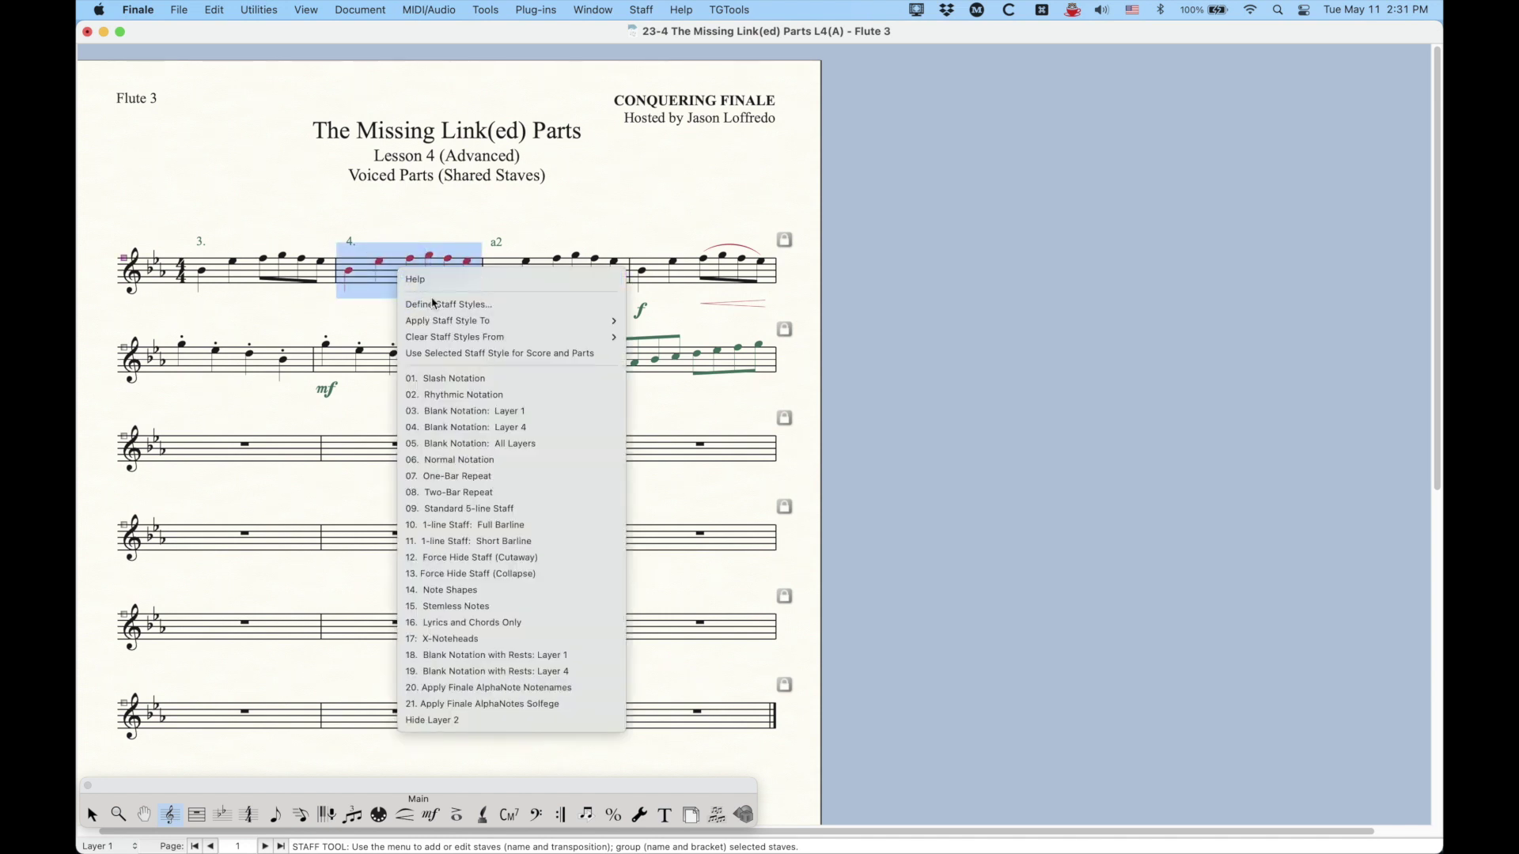
mouse_move(443, 324)
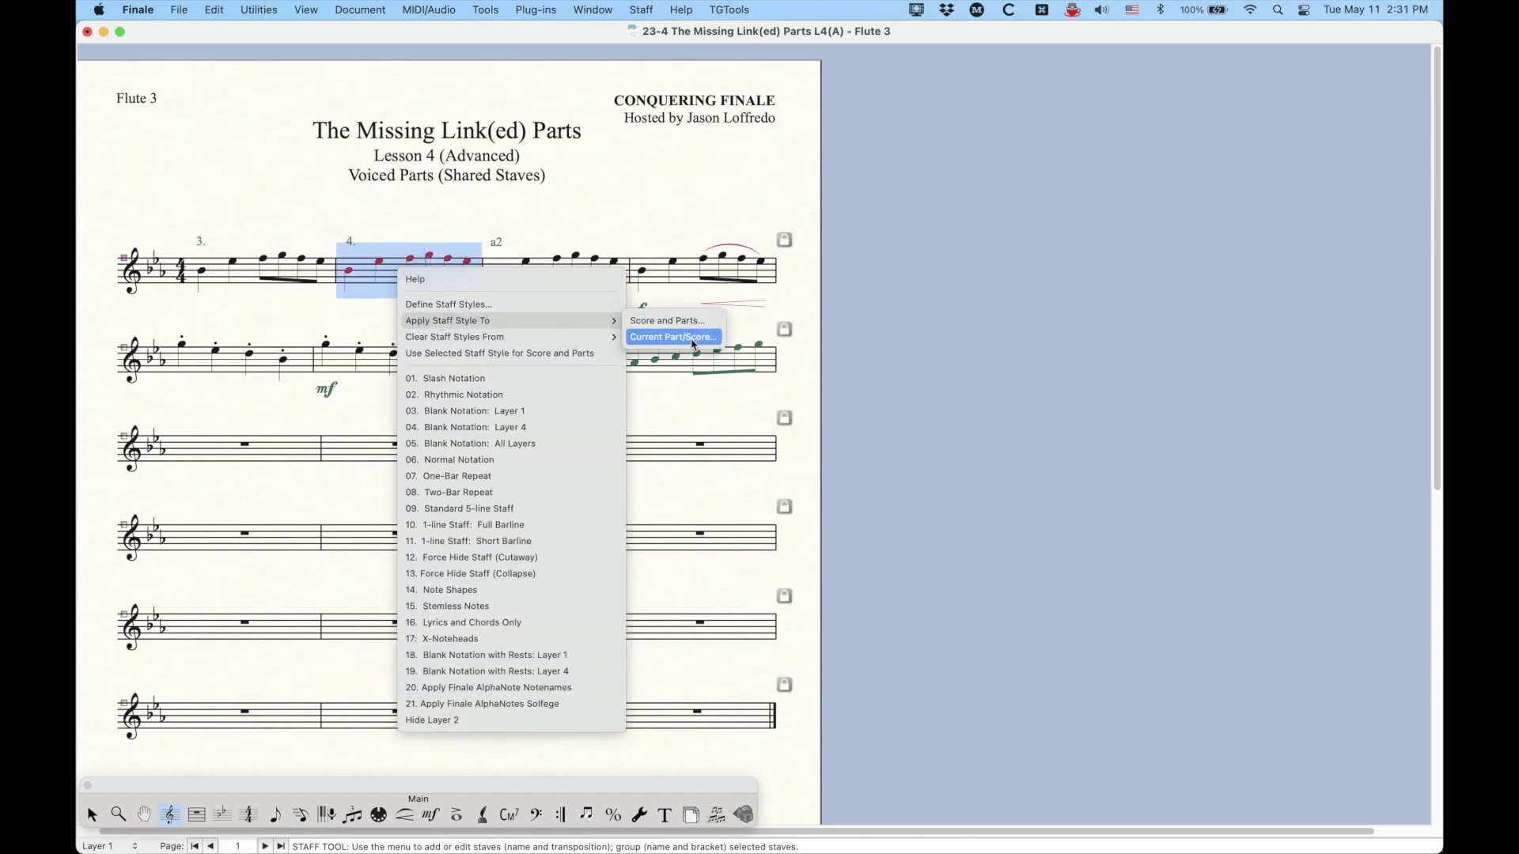
left_click(690, 336)
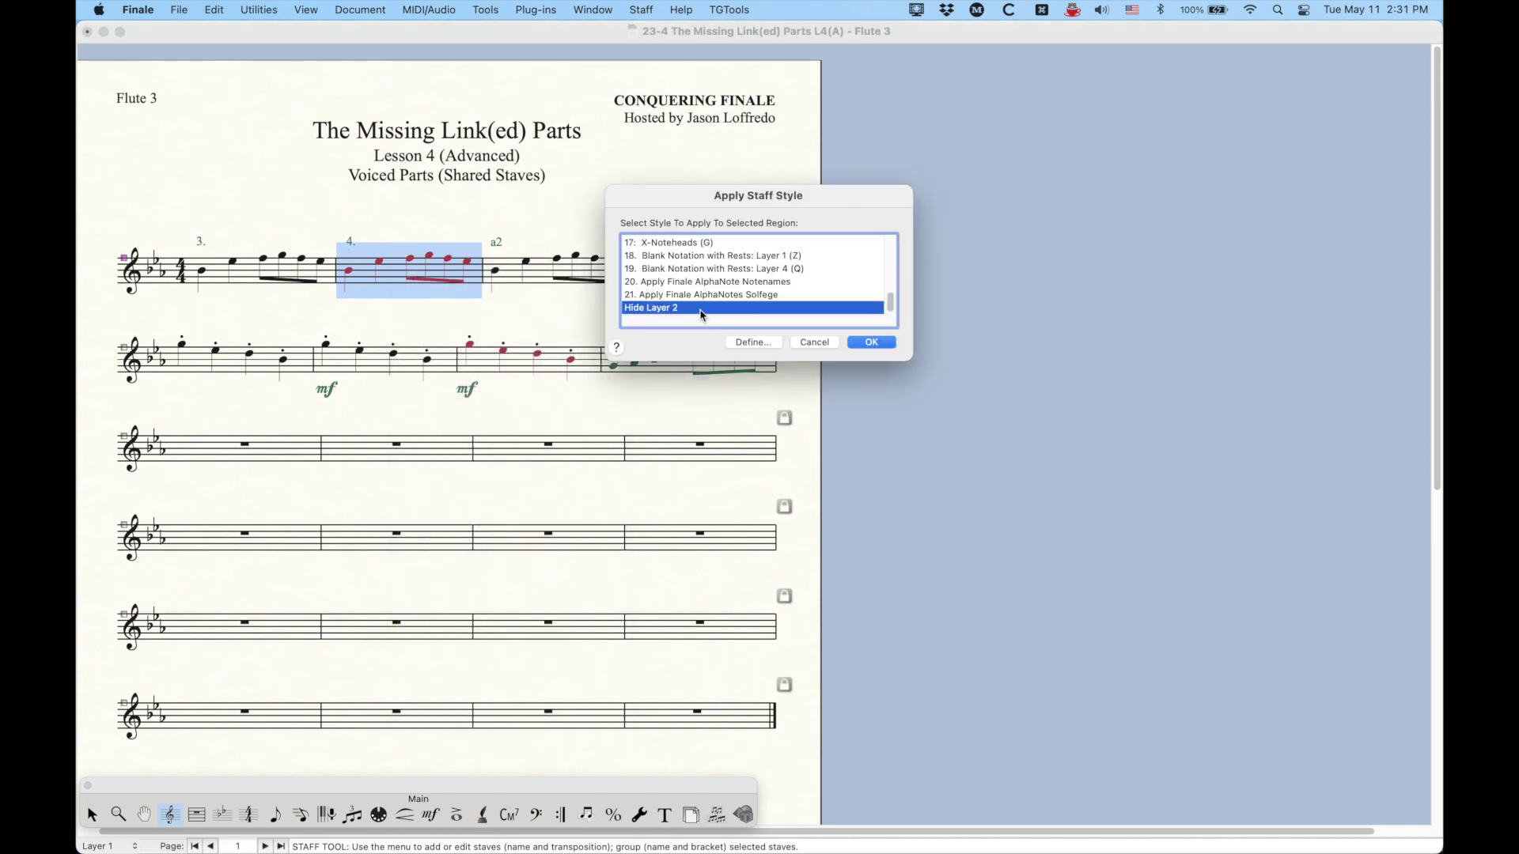
left_click(871, 343)
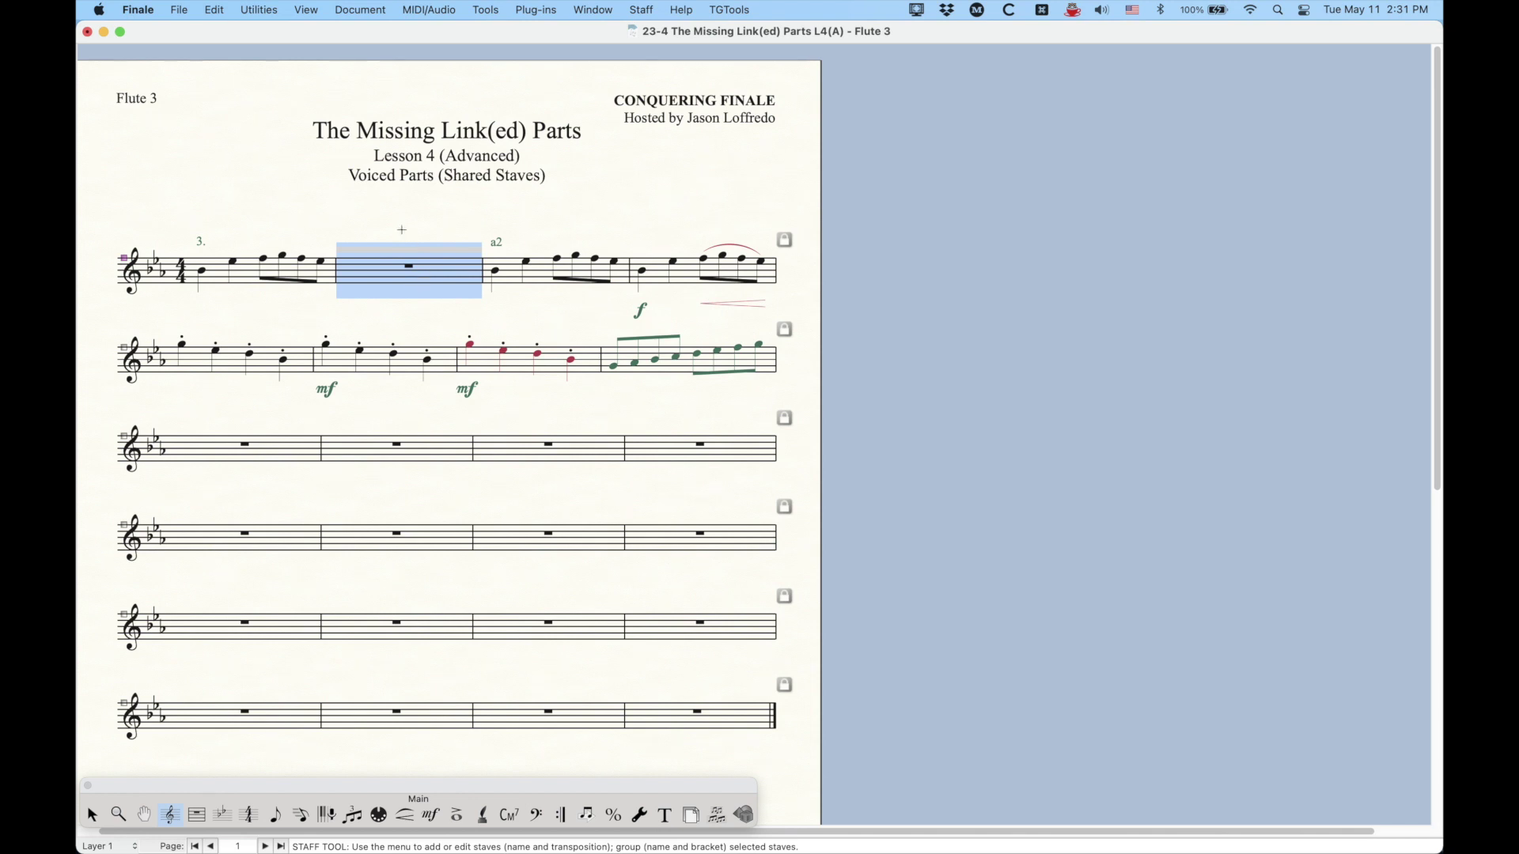
key("Escape")
key("Escape")
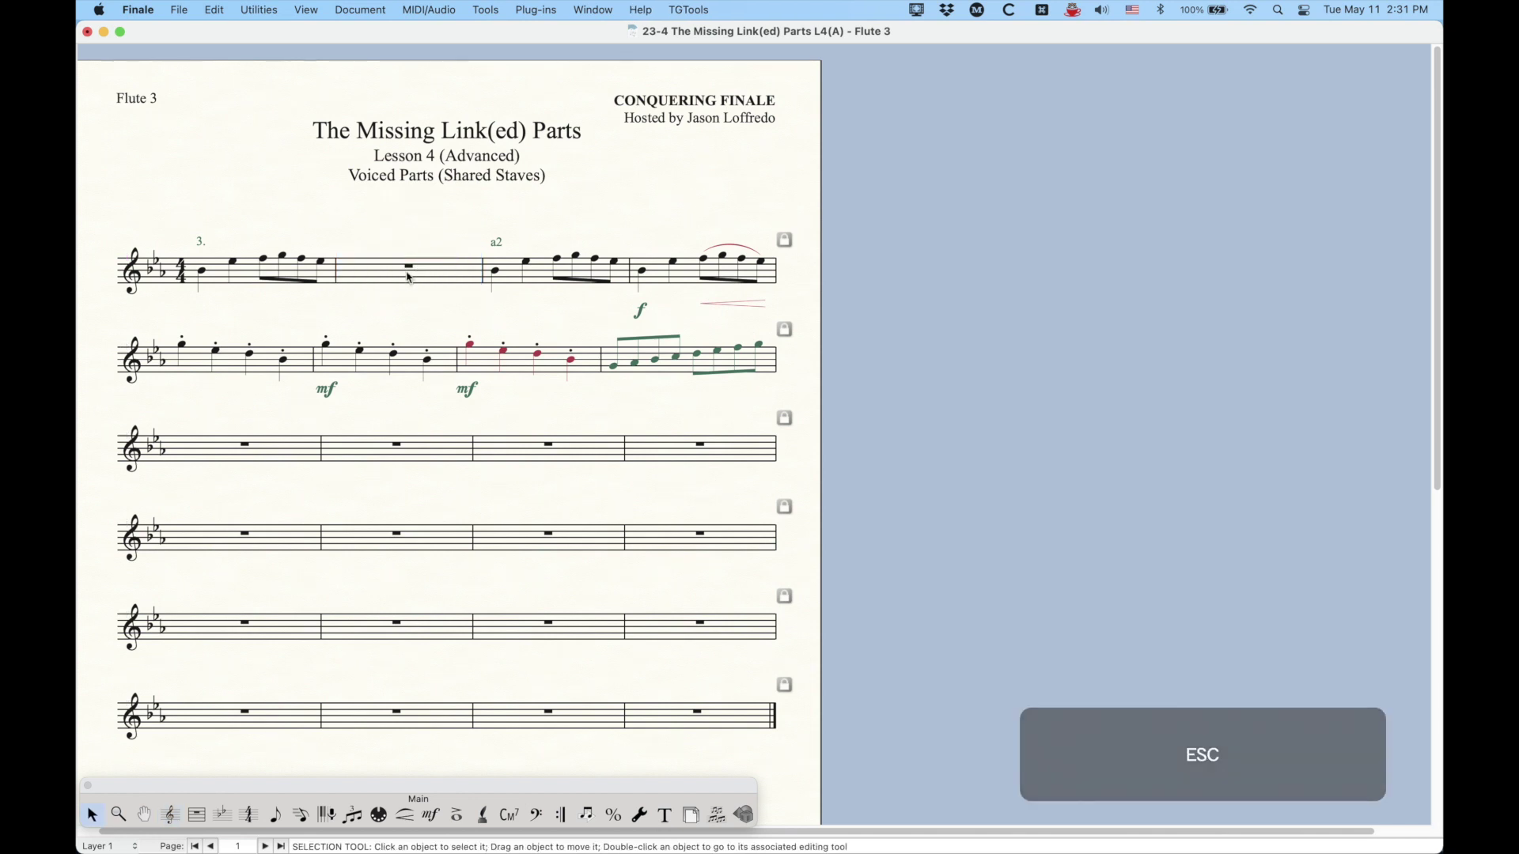
key("alt+super+slash")
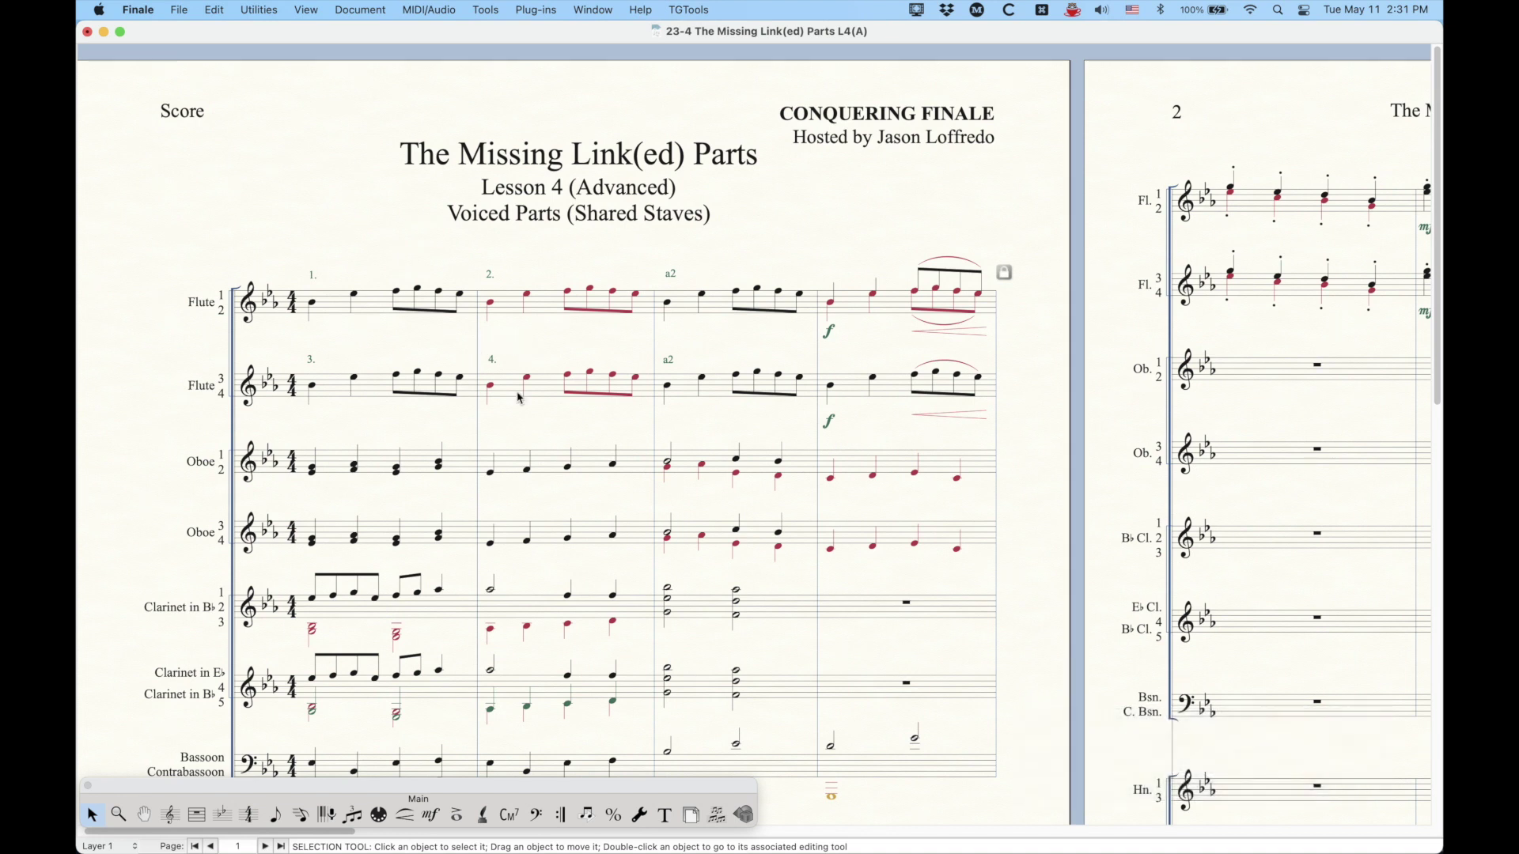
- Enter a whole rest in Layer 2 of the first measure of the Flute 3 4 staff
left_click(552, 394)
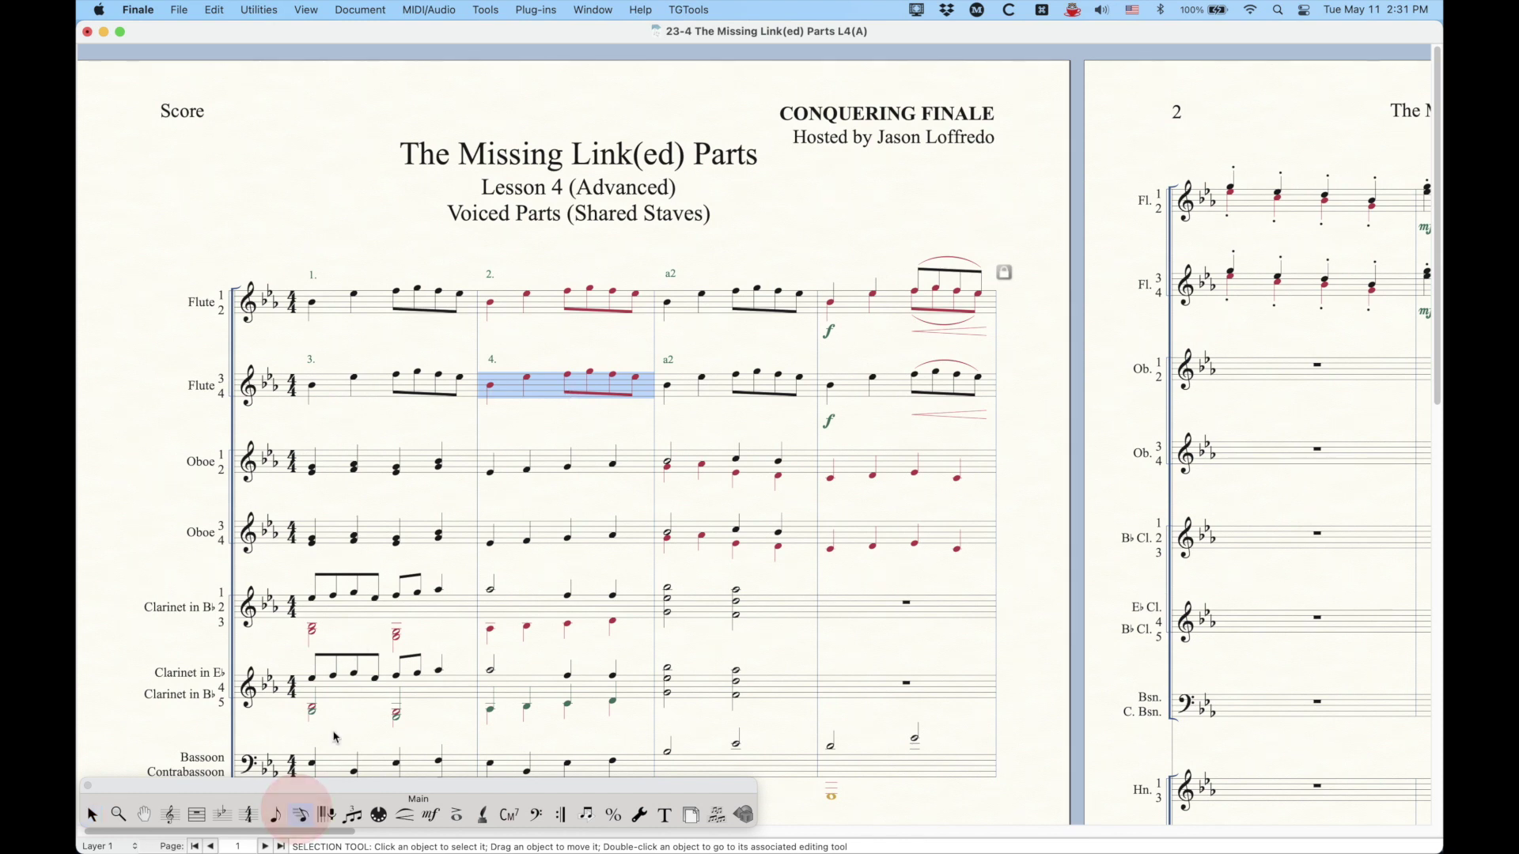
left_click(300, 814)
left_click(354, 386)
key("shift+Down")
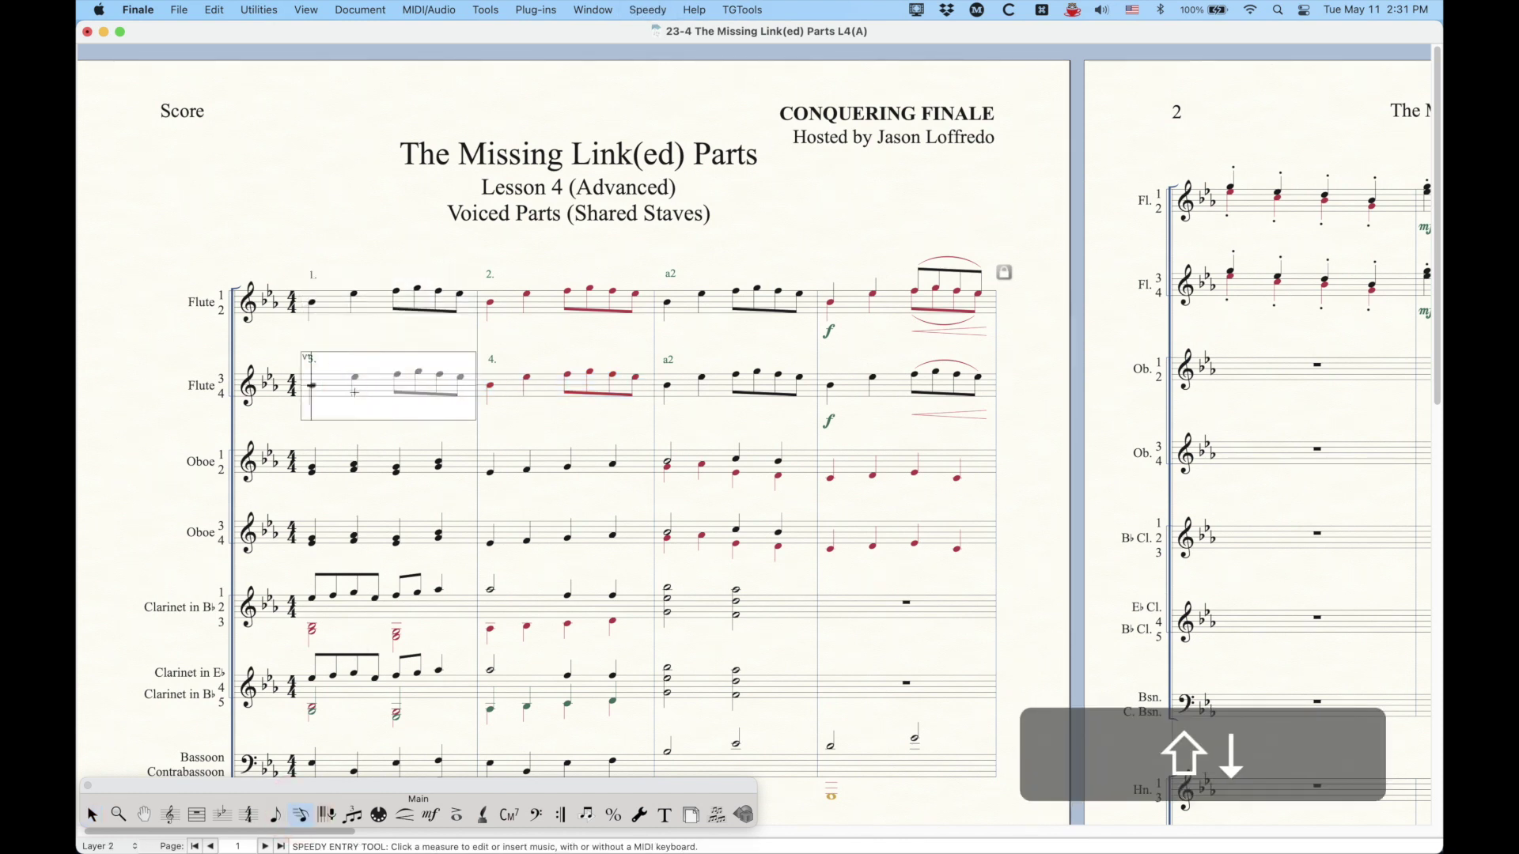
key("7")
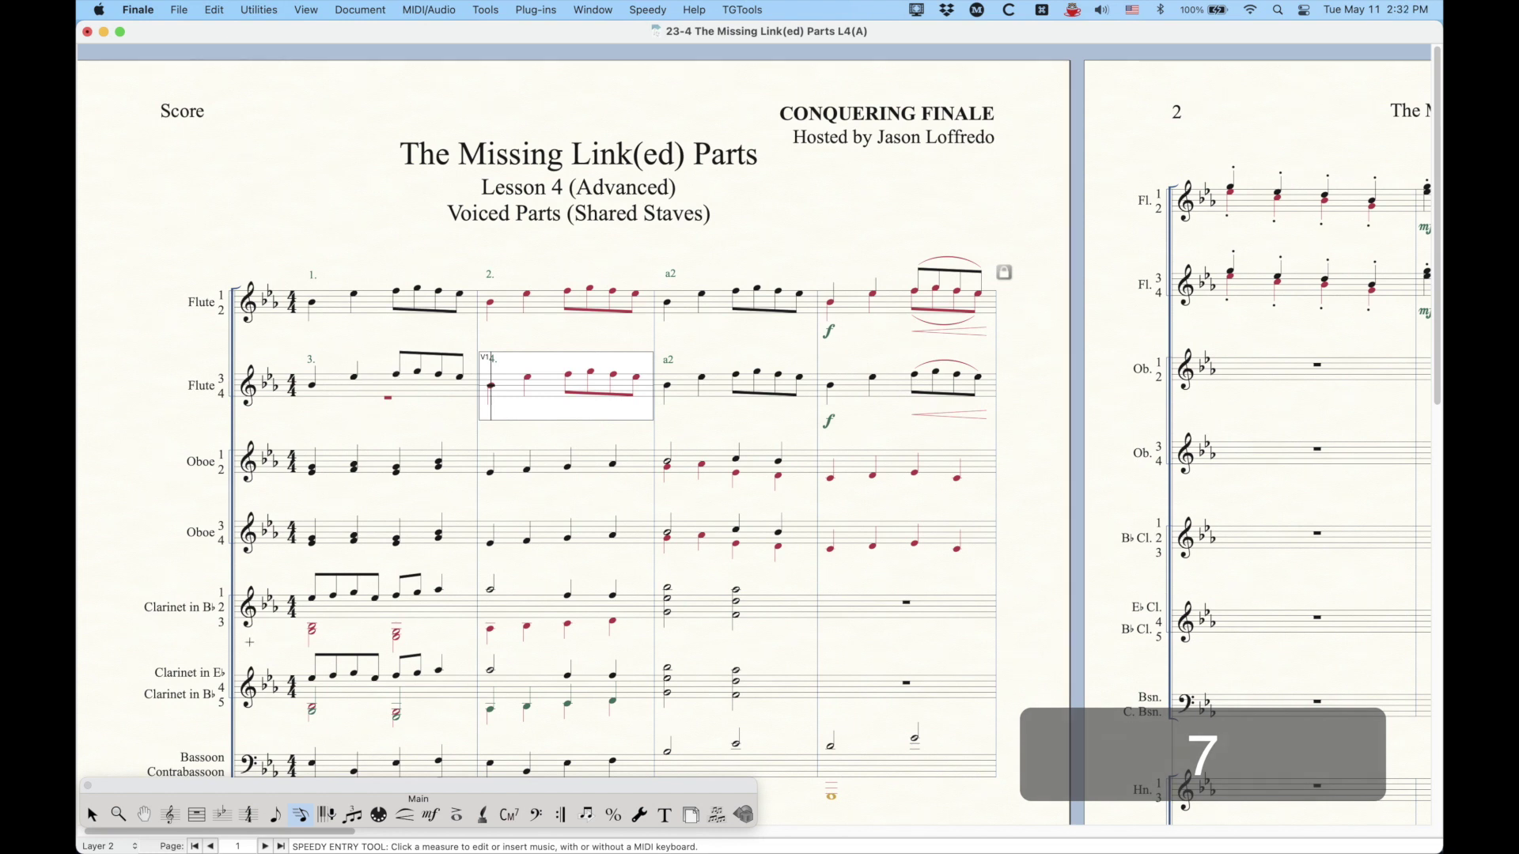
- Apply the Hide Layer 2 staff style to the first measure of the Flute 3 4 staff in the score only
left_click(170, 815)
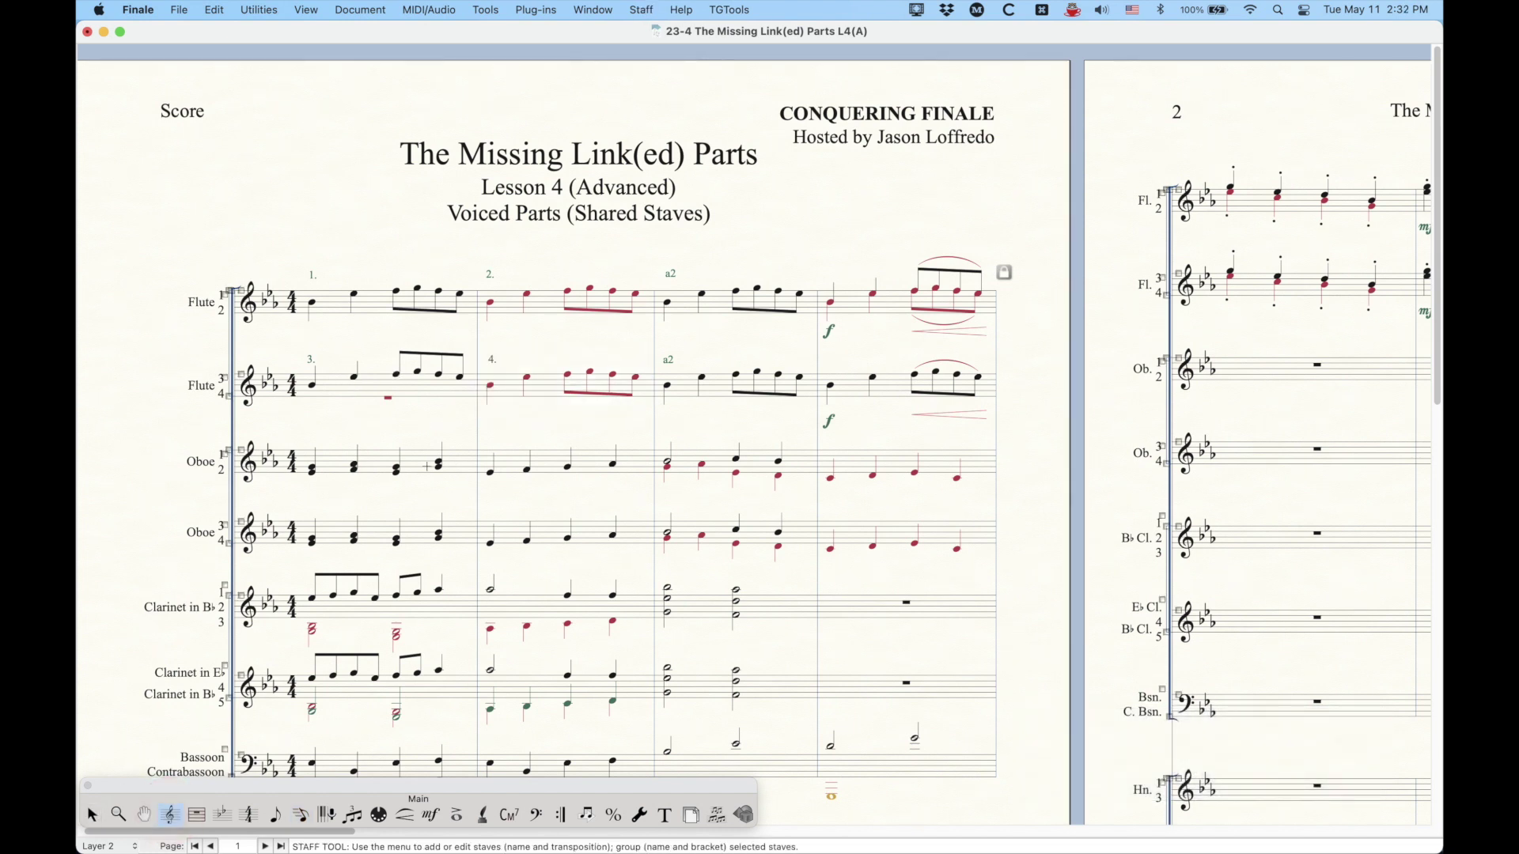
right_click(407, 385)
mouse_move(601, 432)
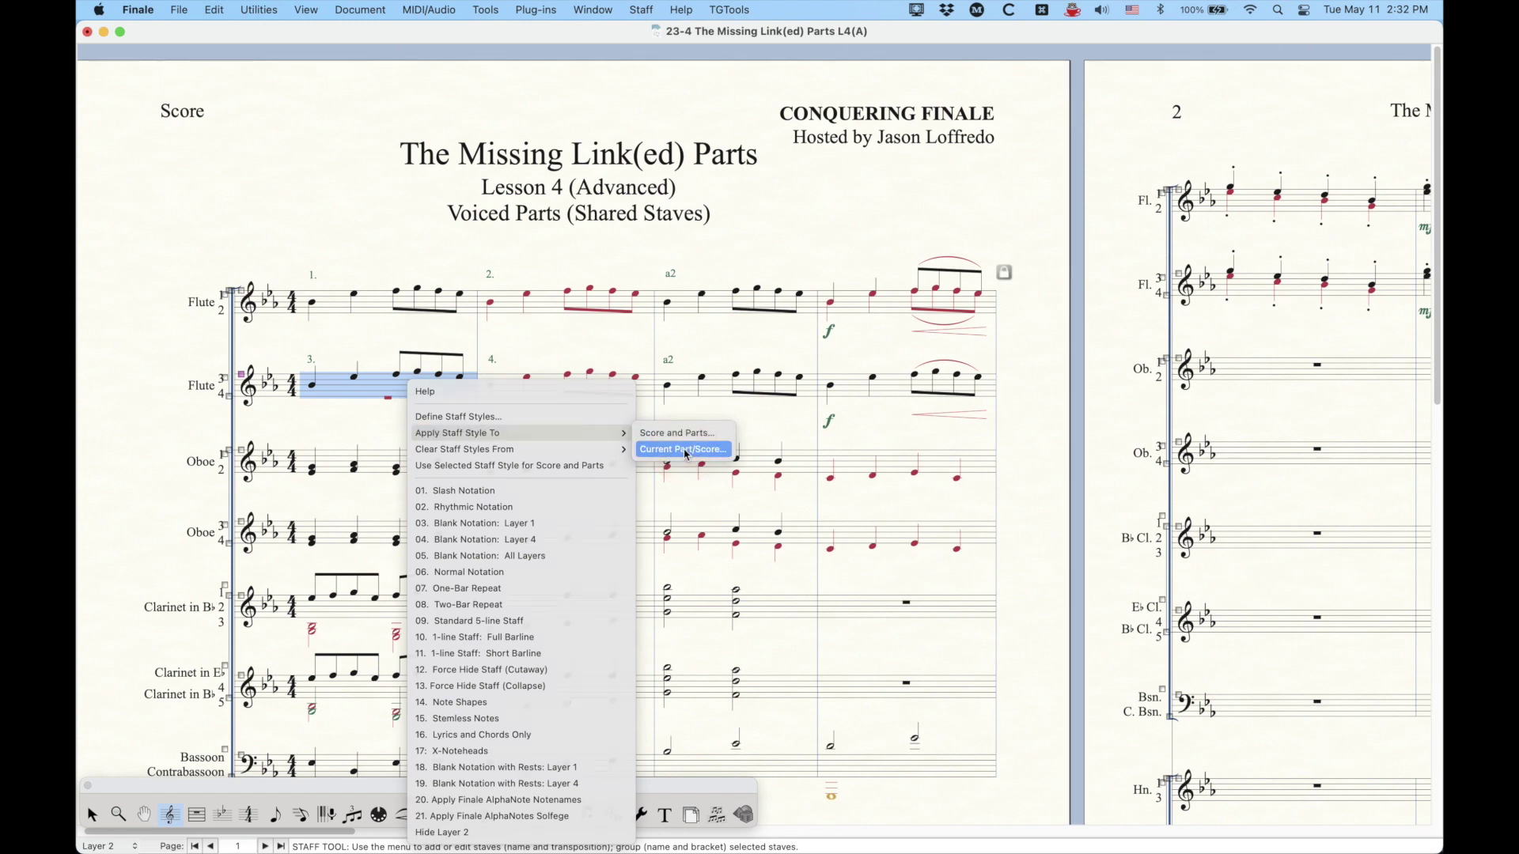
left_click(686, 454)
left_click(867, 342)
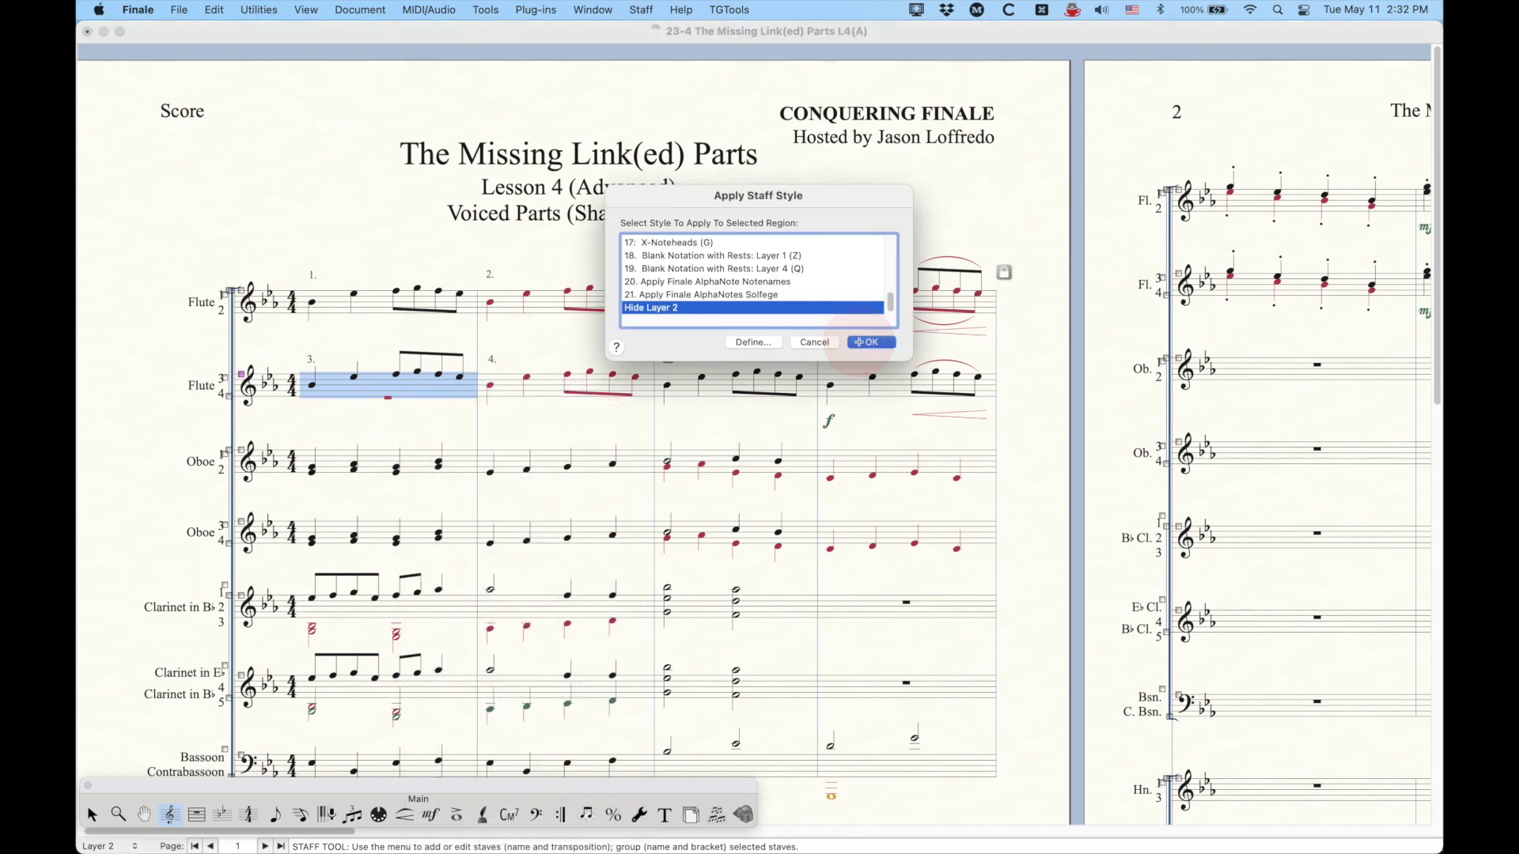
left_click(92, 814)
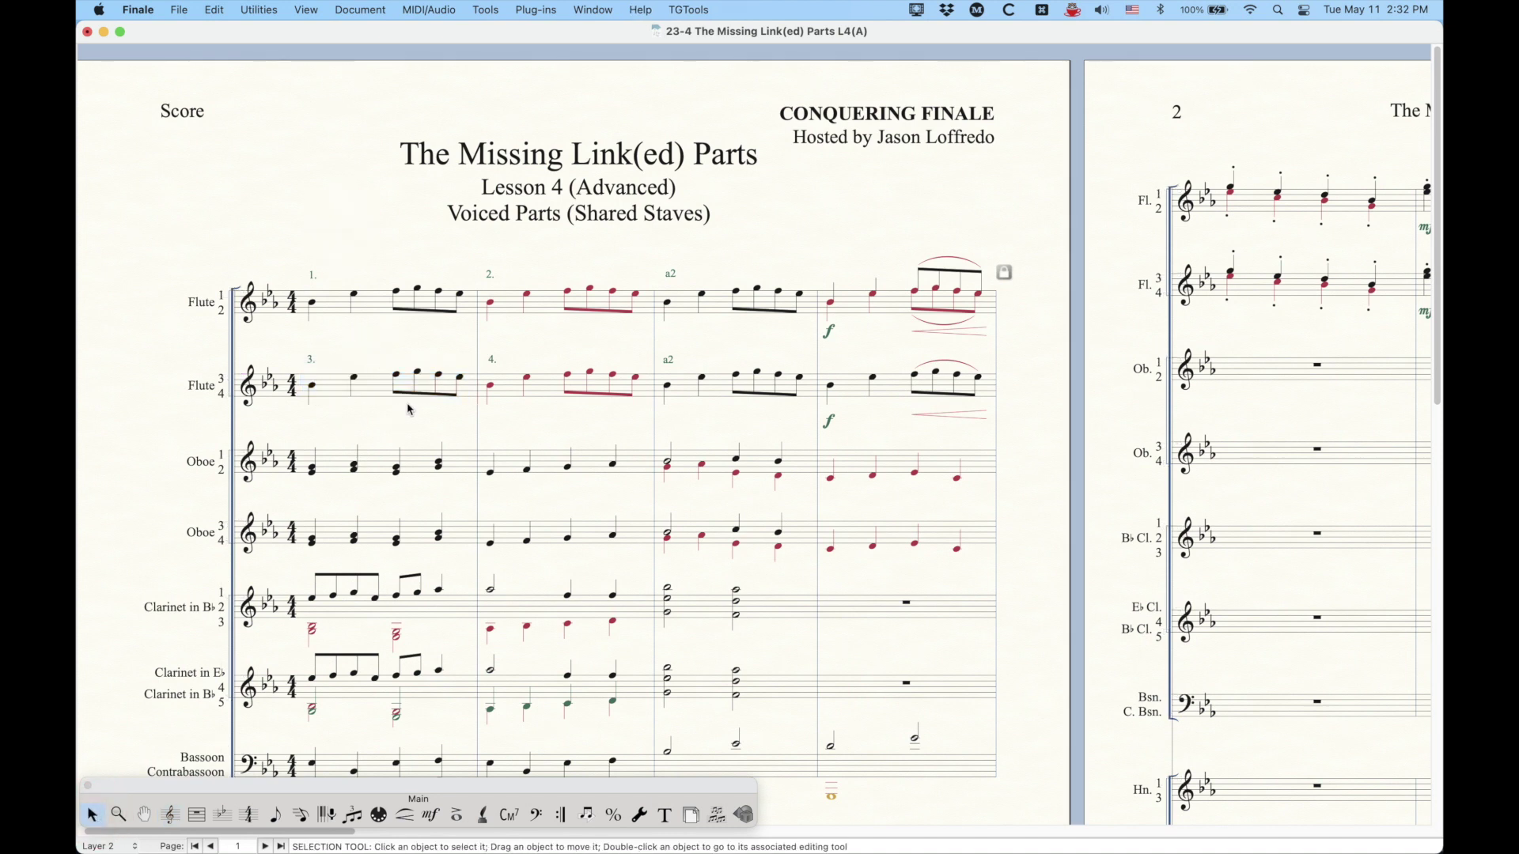
- Go to the Flute 4 linked part and check its first measure
key("alt+super+period")
key("alt+super+period")
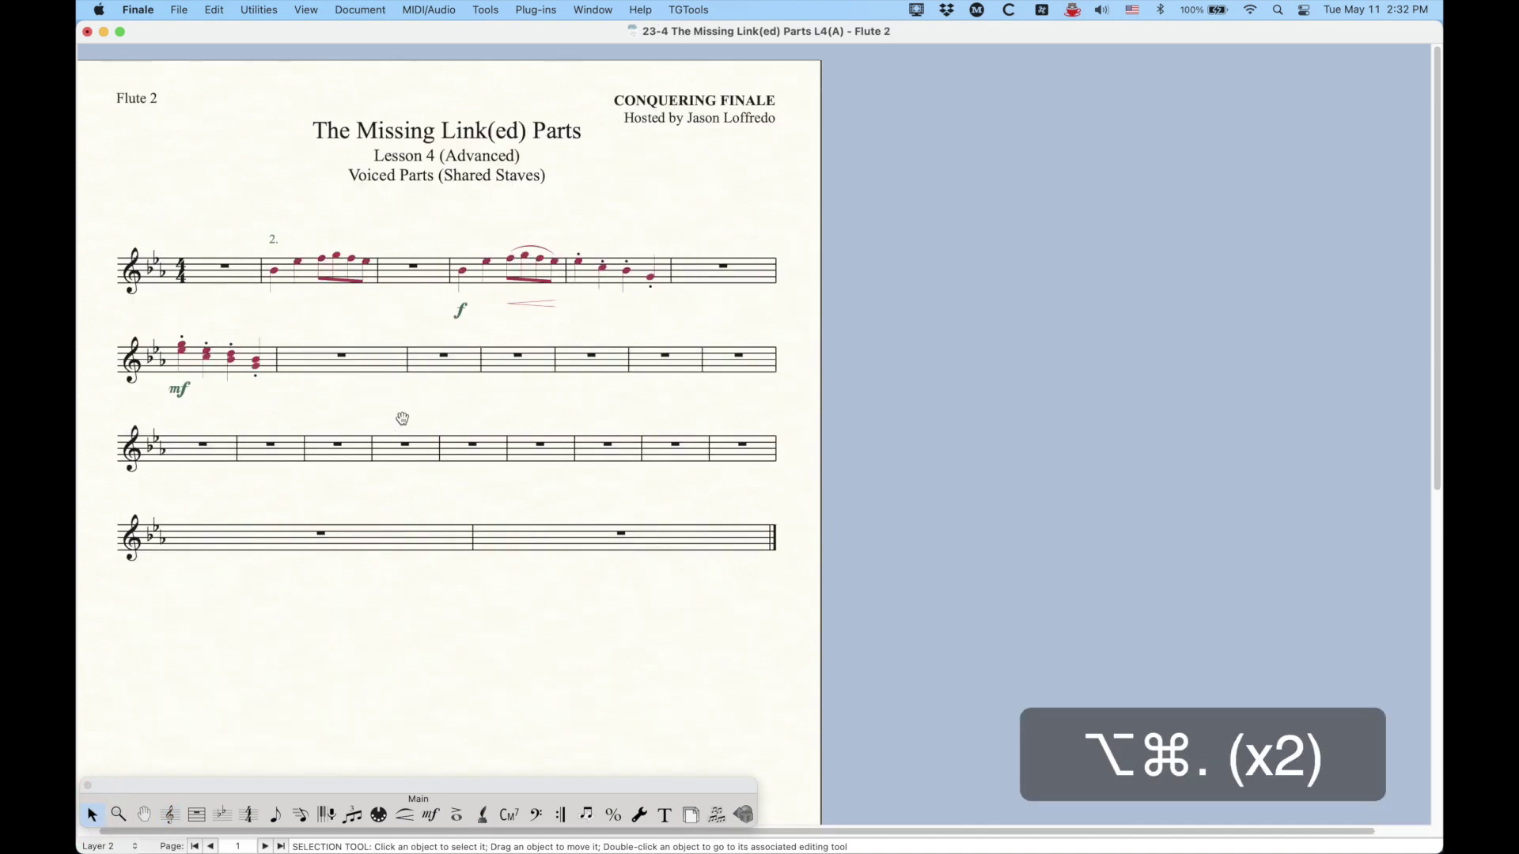
key("alt+super+period")
key("alt+super+period")
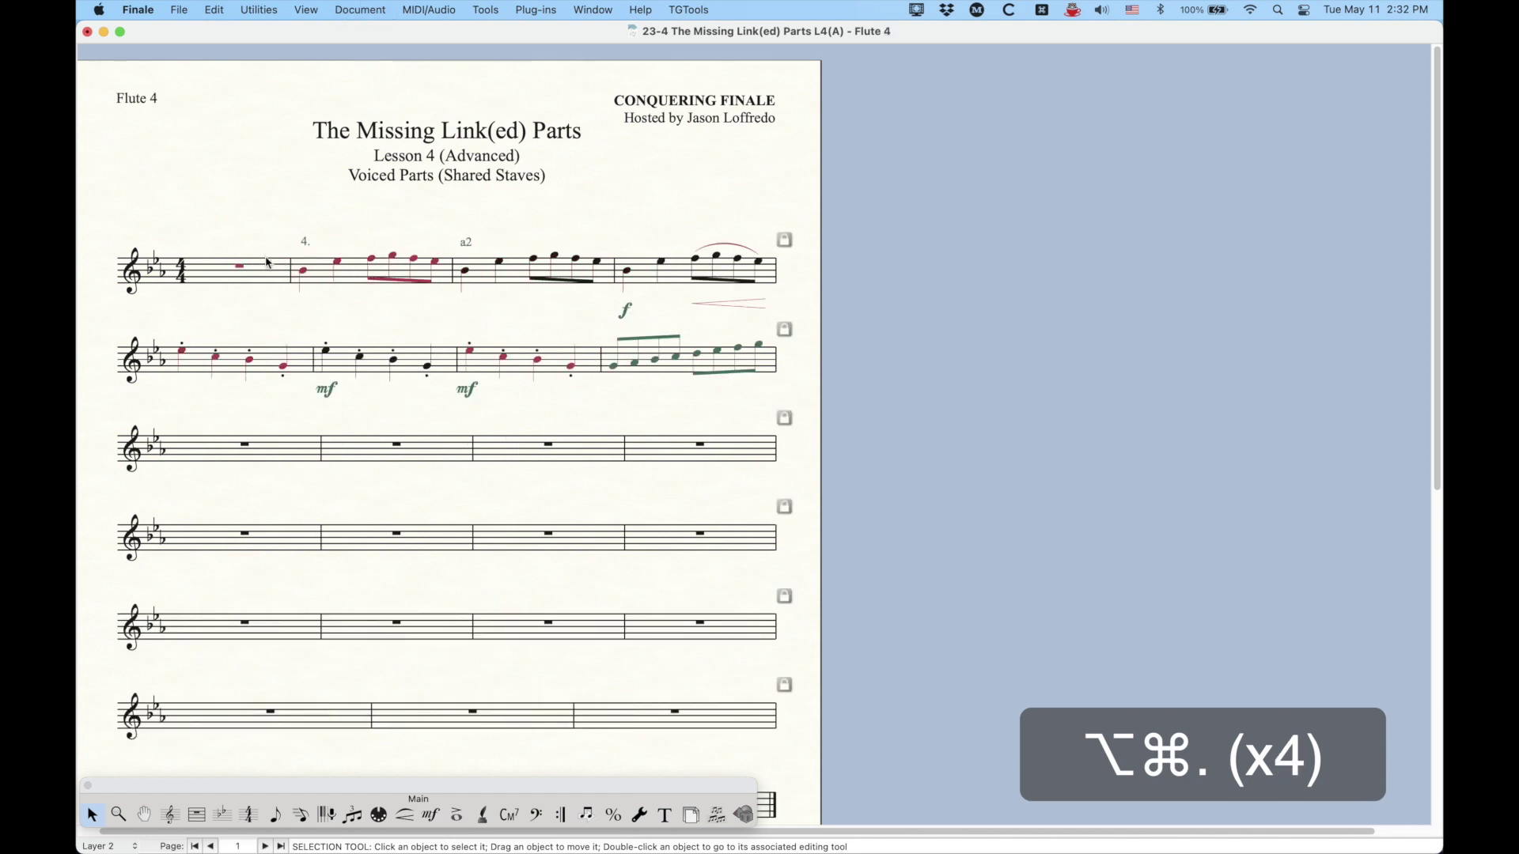
left_click(266, 261)
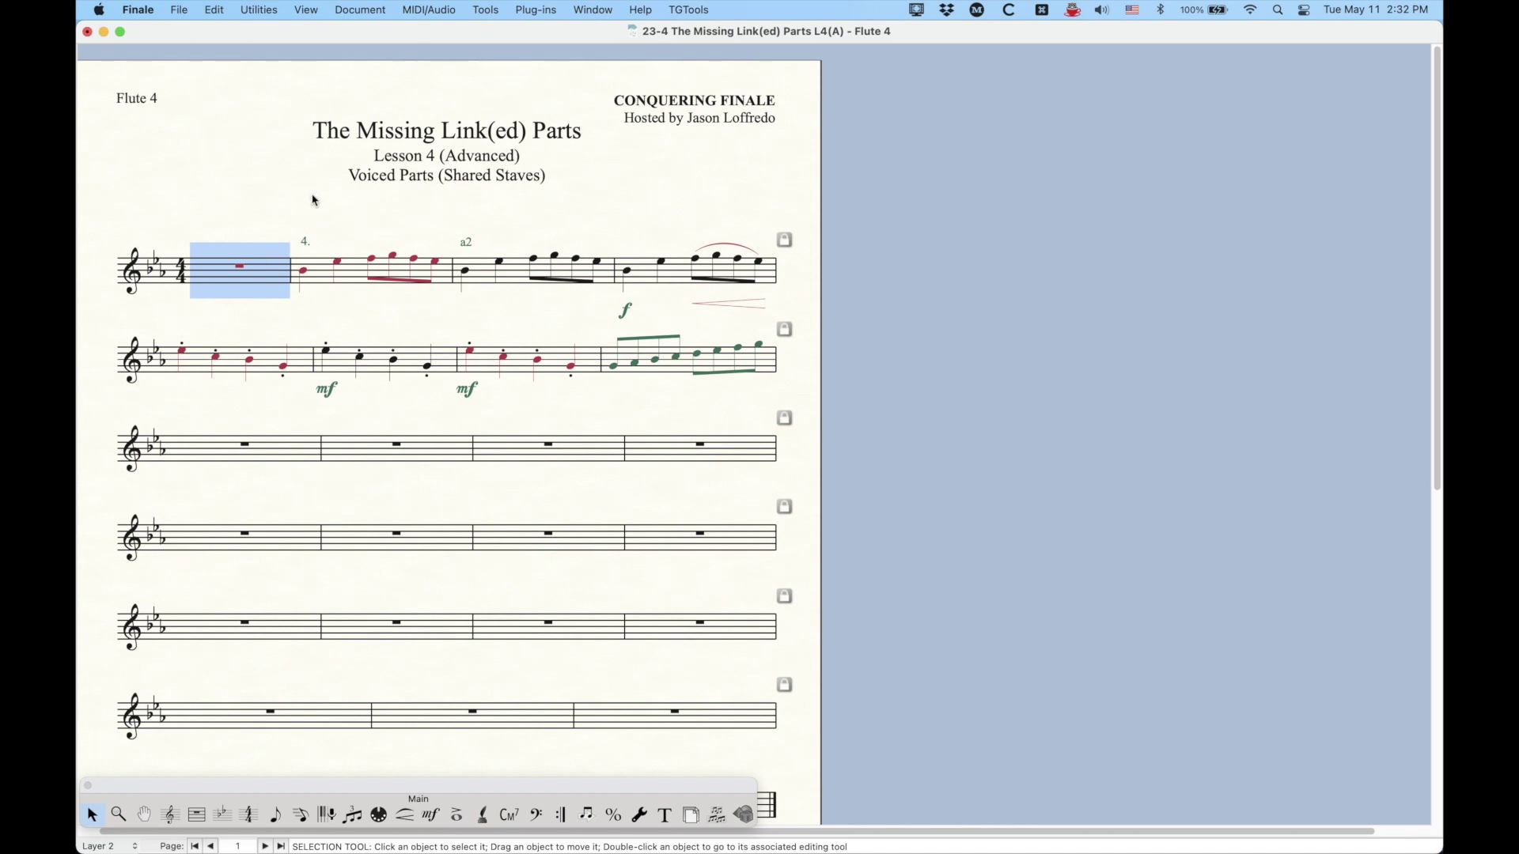
left_click(314, 200)
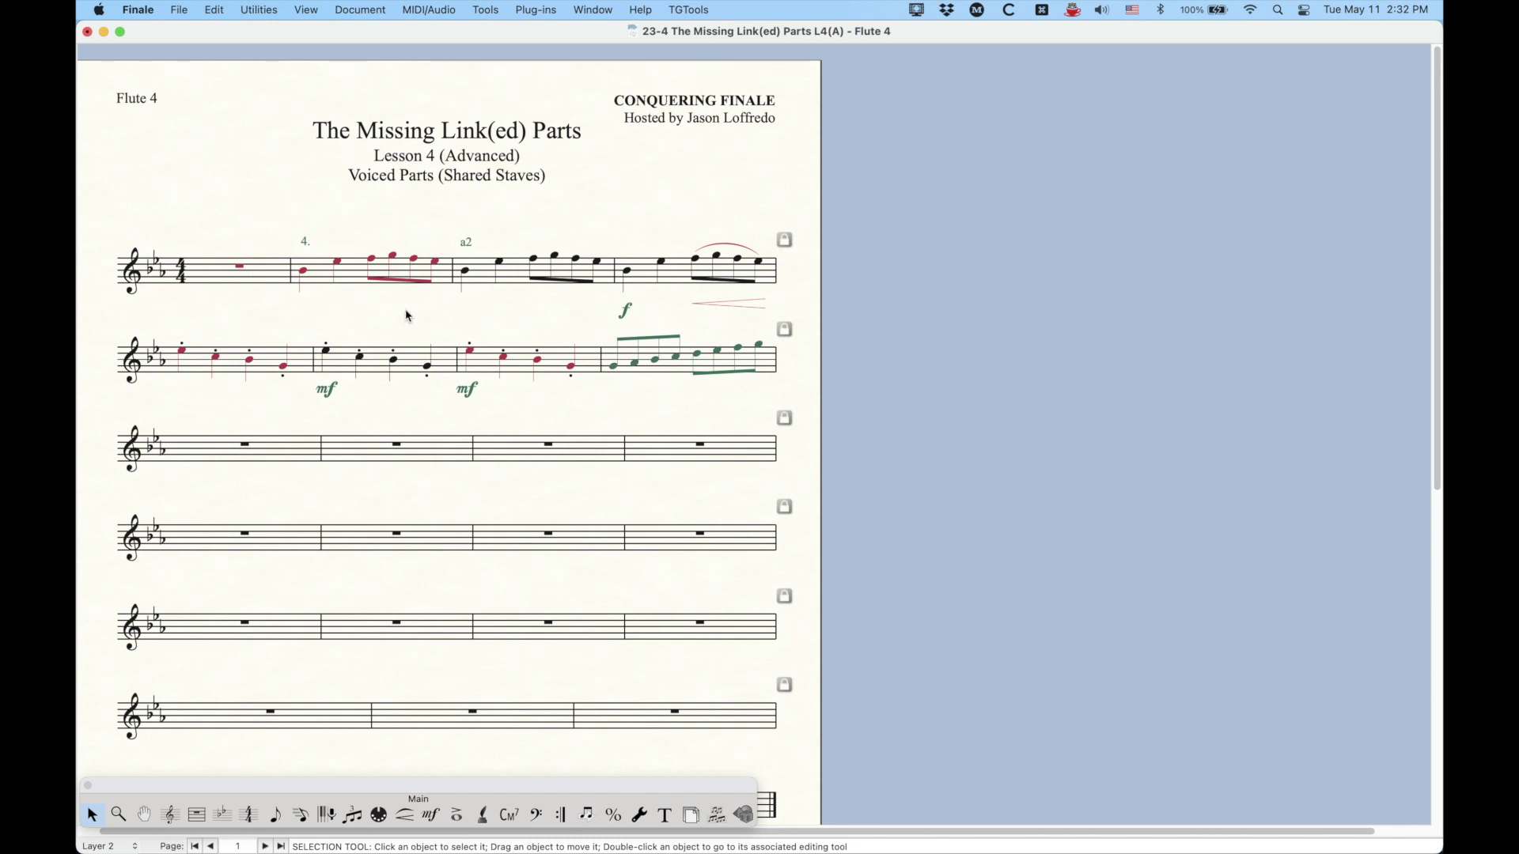
- Review the Hide Layer 2 staff style's attributes and alternate notation layer settings without changing them
left_click(169, 815)
left_click(356, 267)
right_click(356, 266)
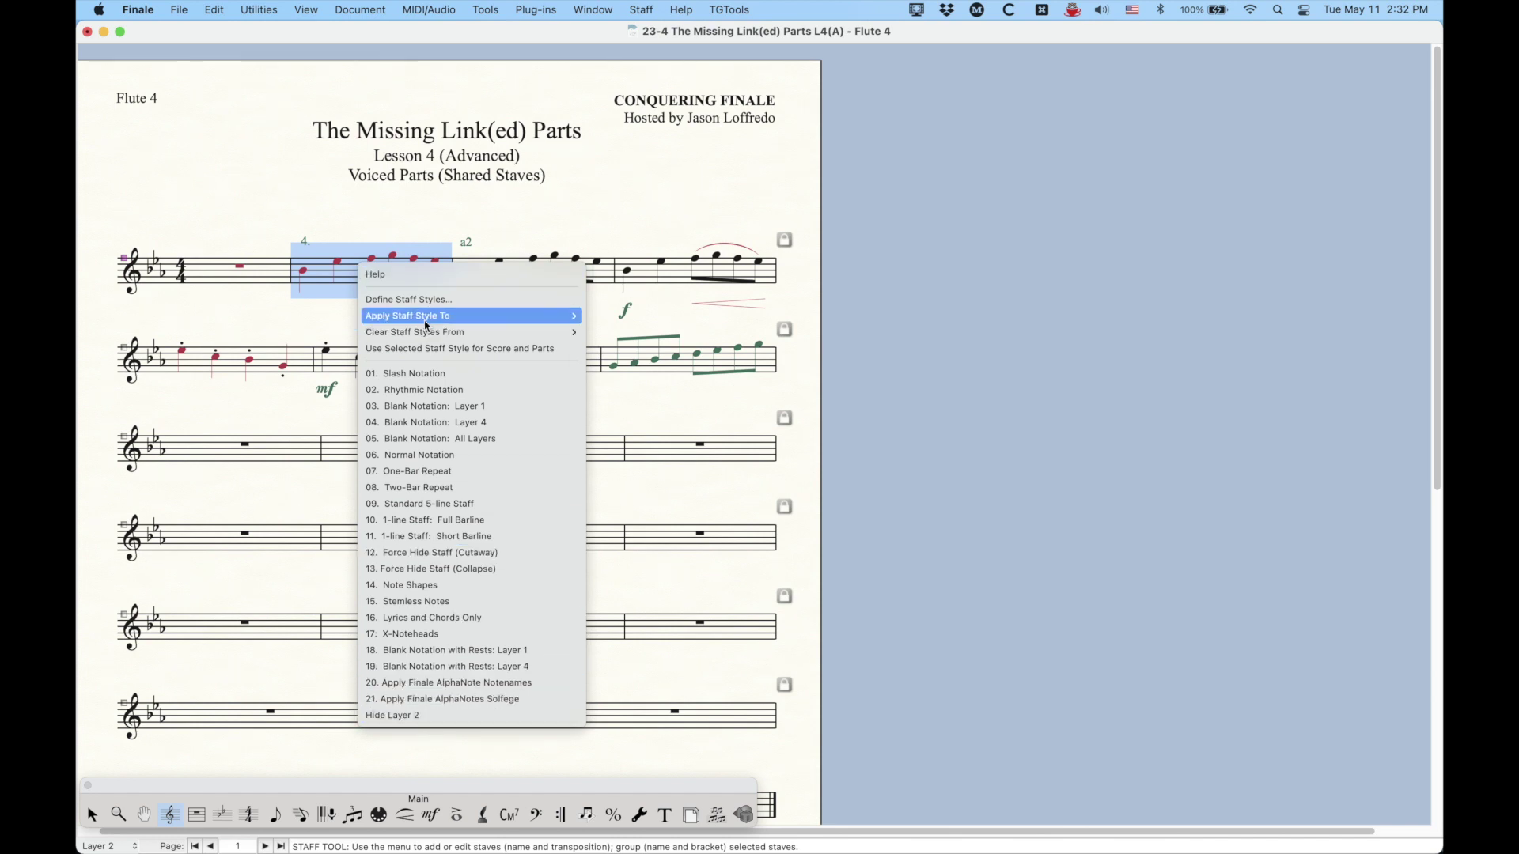
left_click(408, 299)
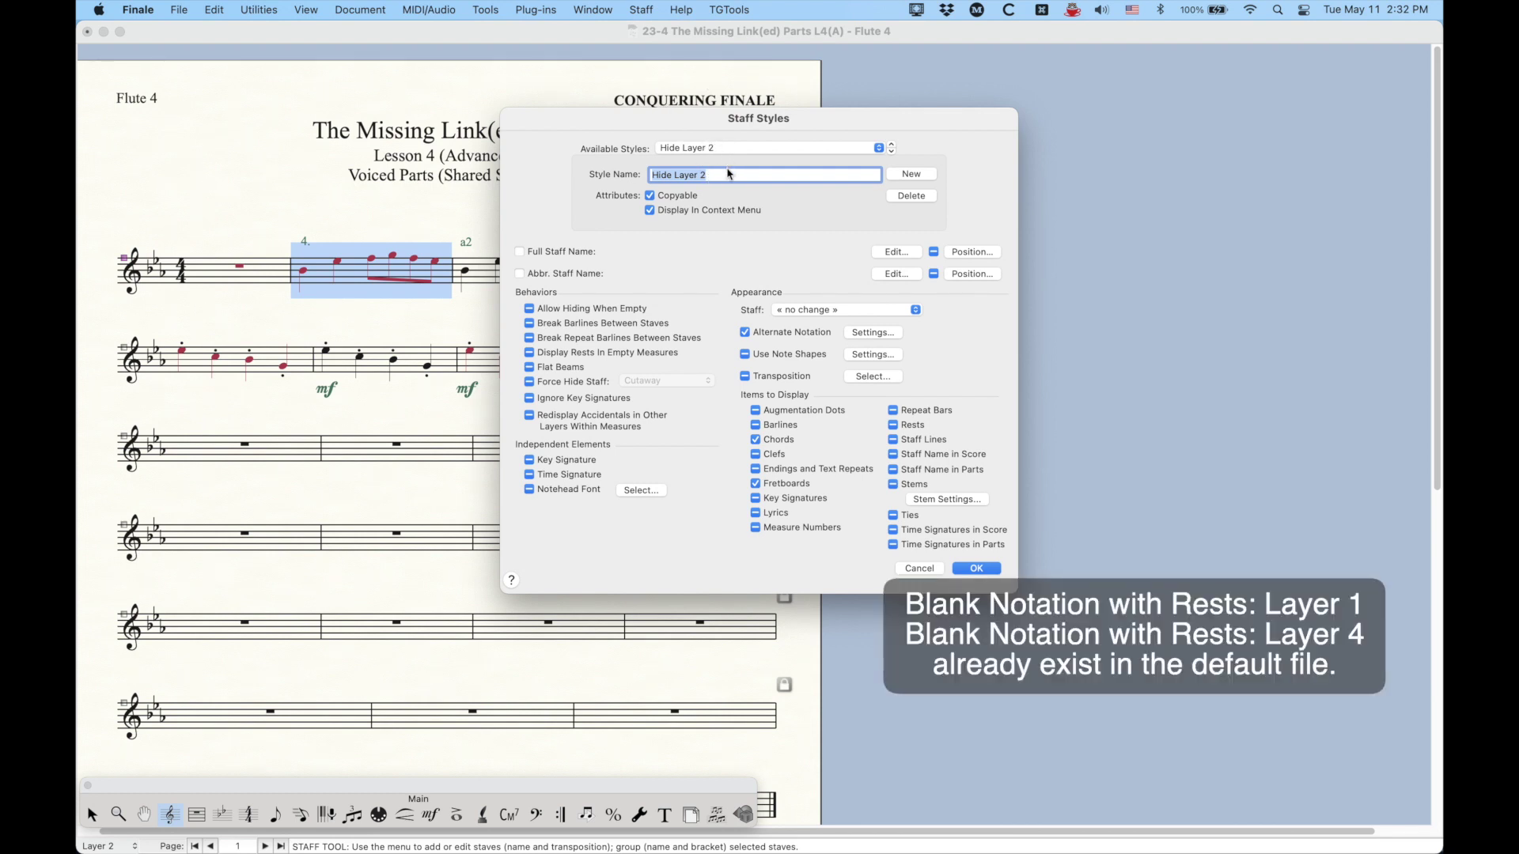
left_click(872, 333)
left_click(628, 342)
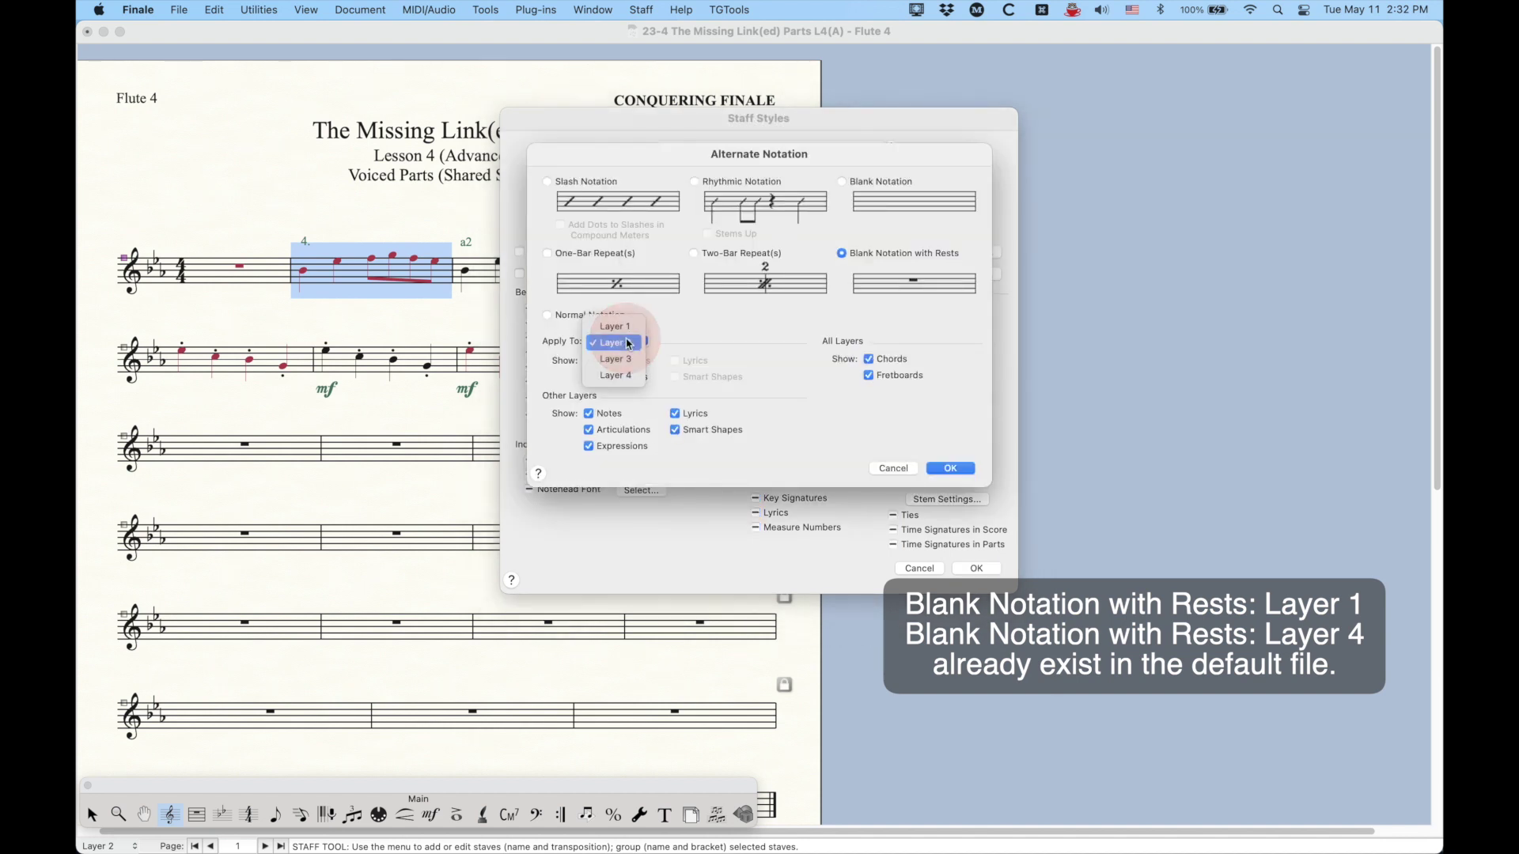
left_click(543, 348)
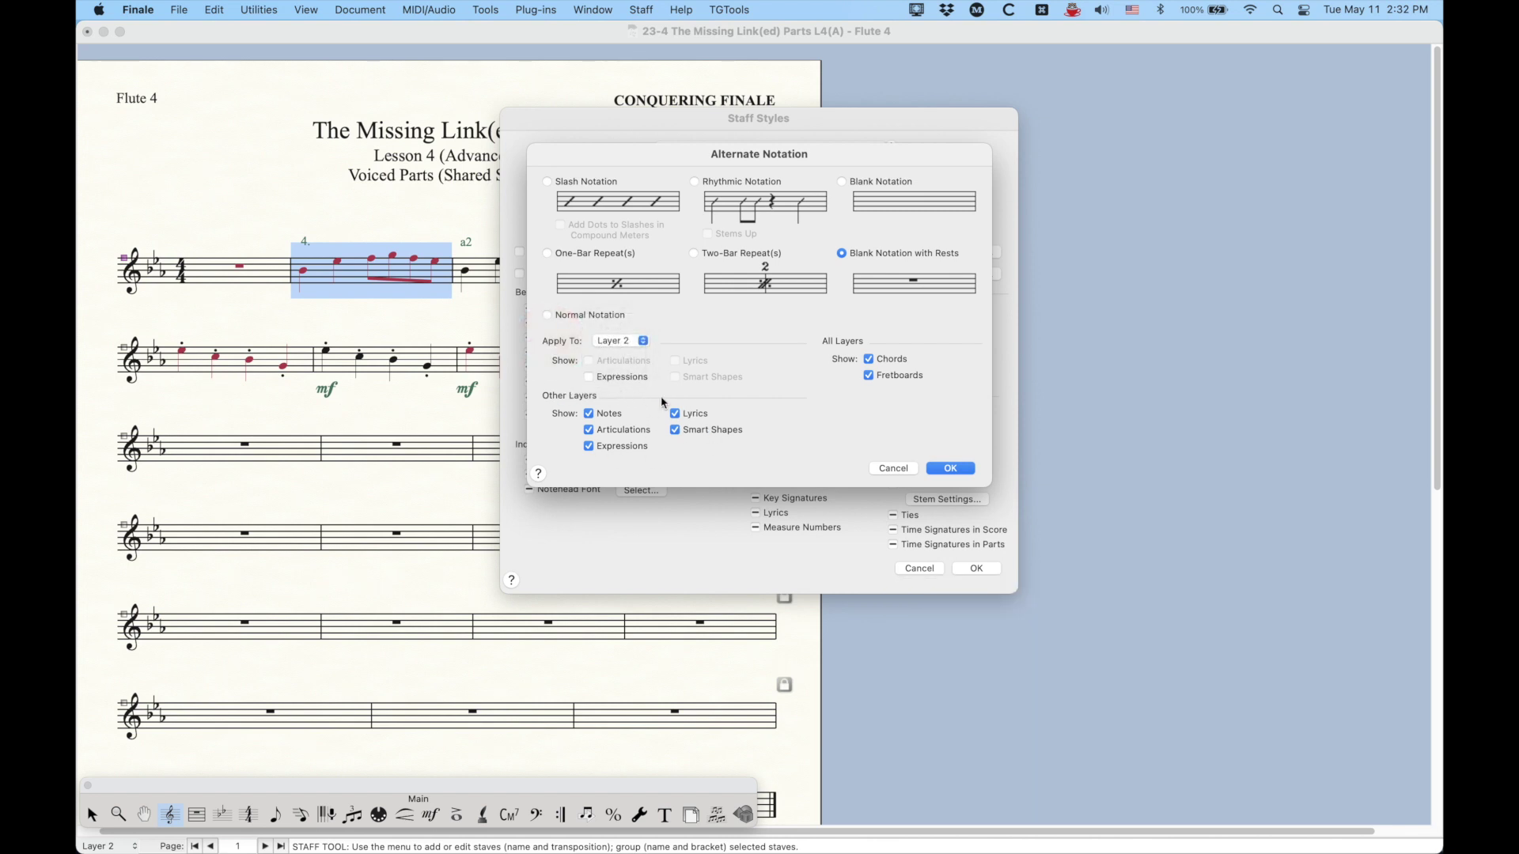
left_click(887, 468)
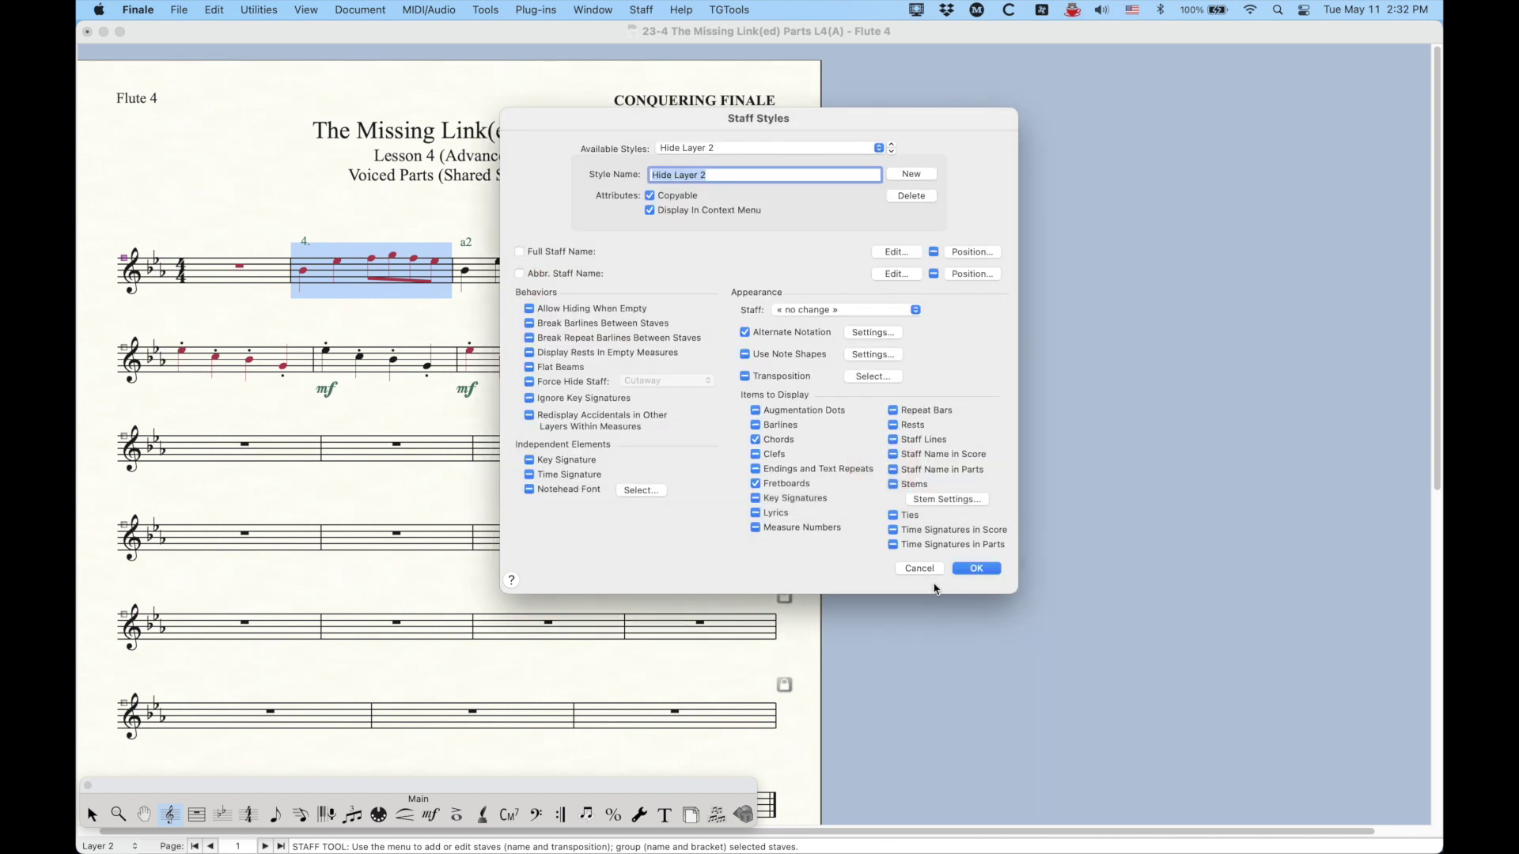
left_click(919, 568)
left_click(355, 198)
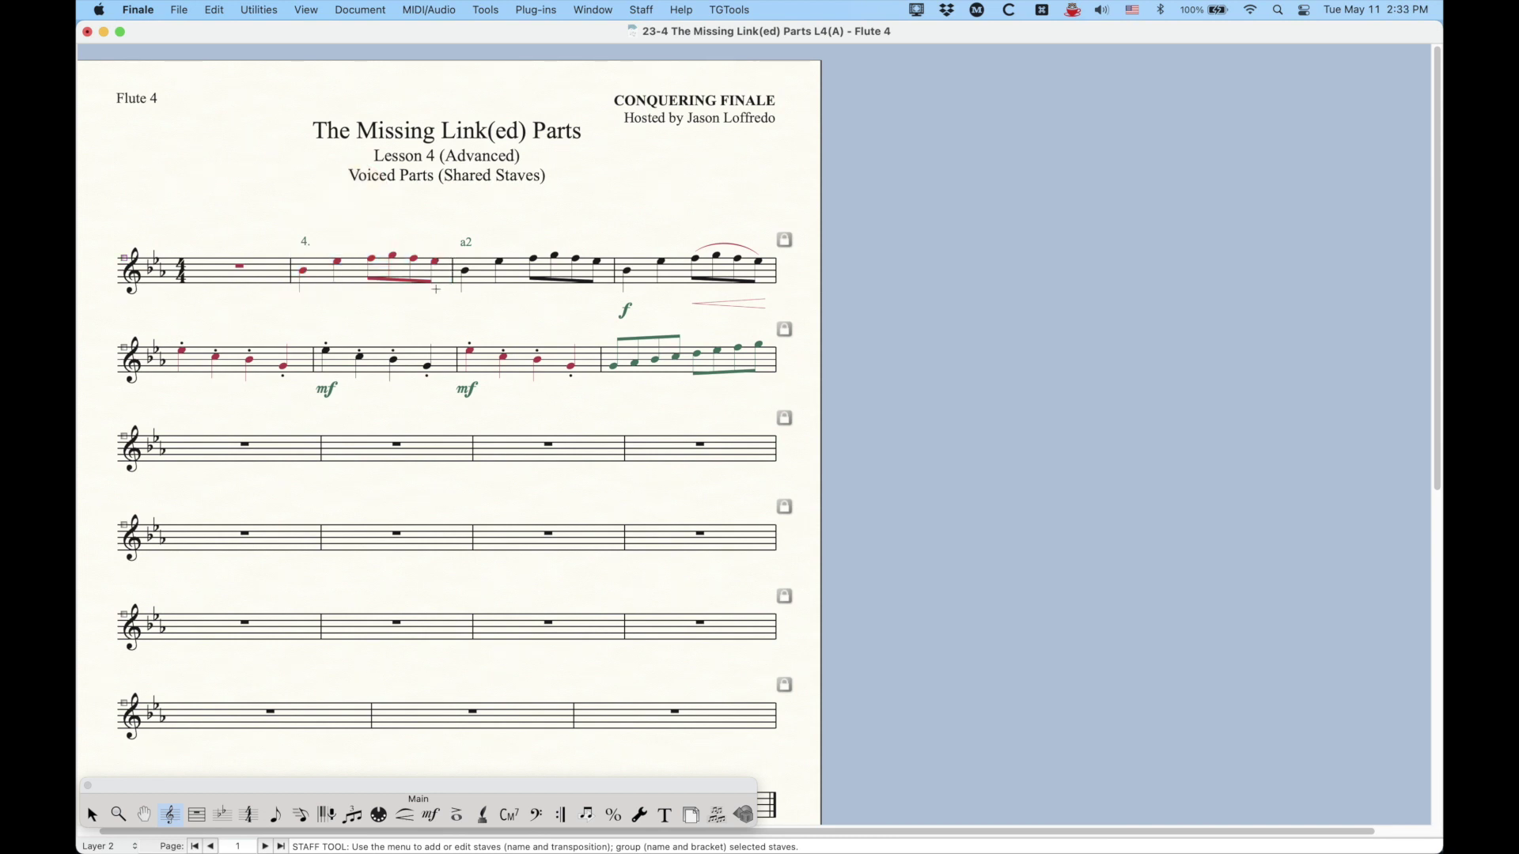
- Return from the Flute 4 part to the score and switch to the Selection tool
key("alt+super+comma")
key("alt+super+comma")
key("alt+super+comma")
key("alt+super+comma")
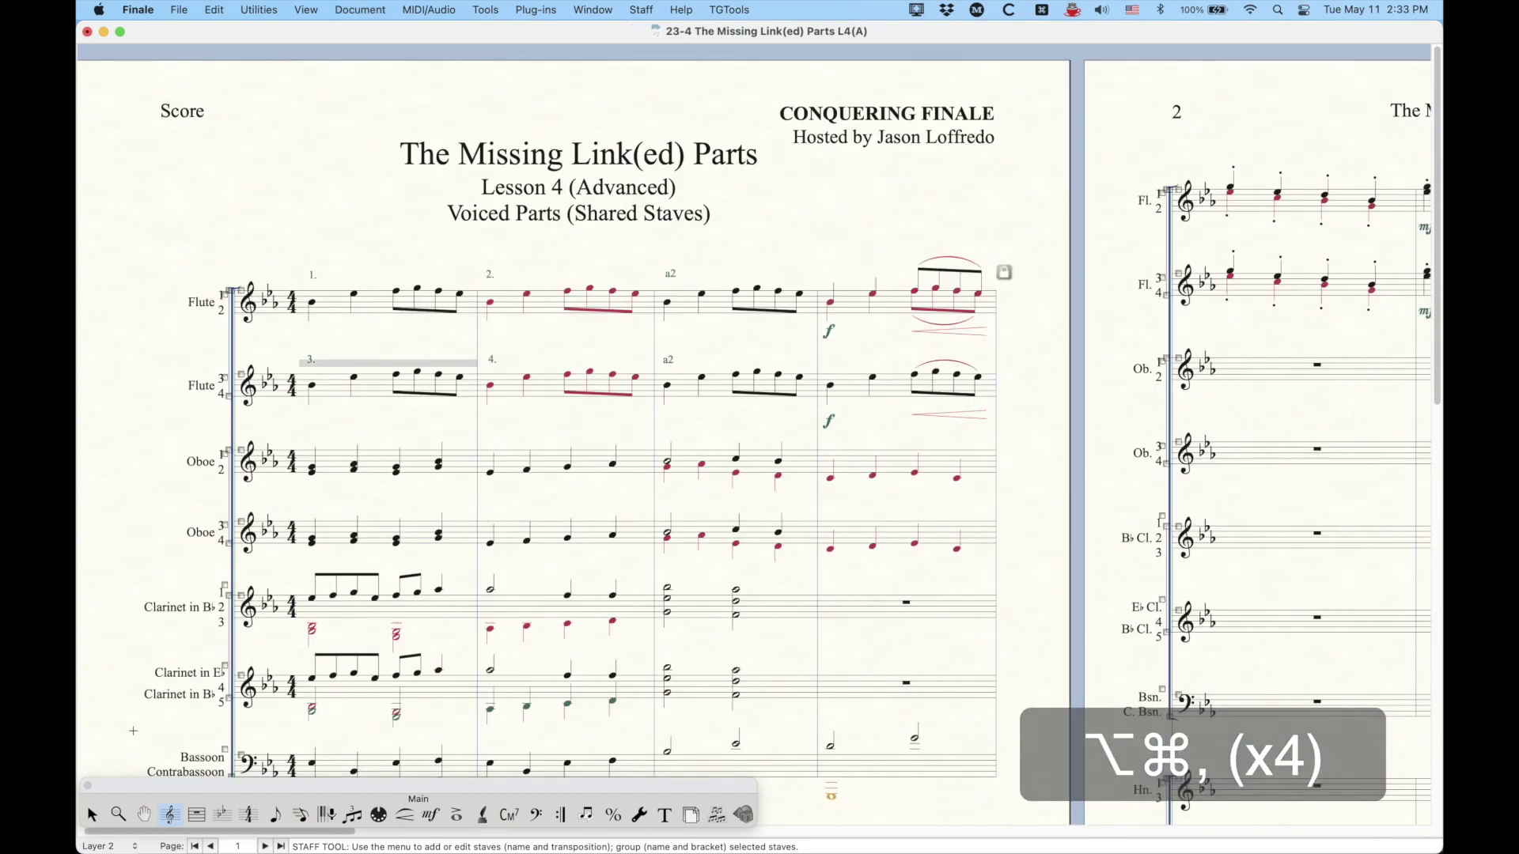
left_click(92, 815)
left_click(391, 224)
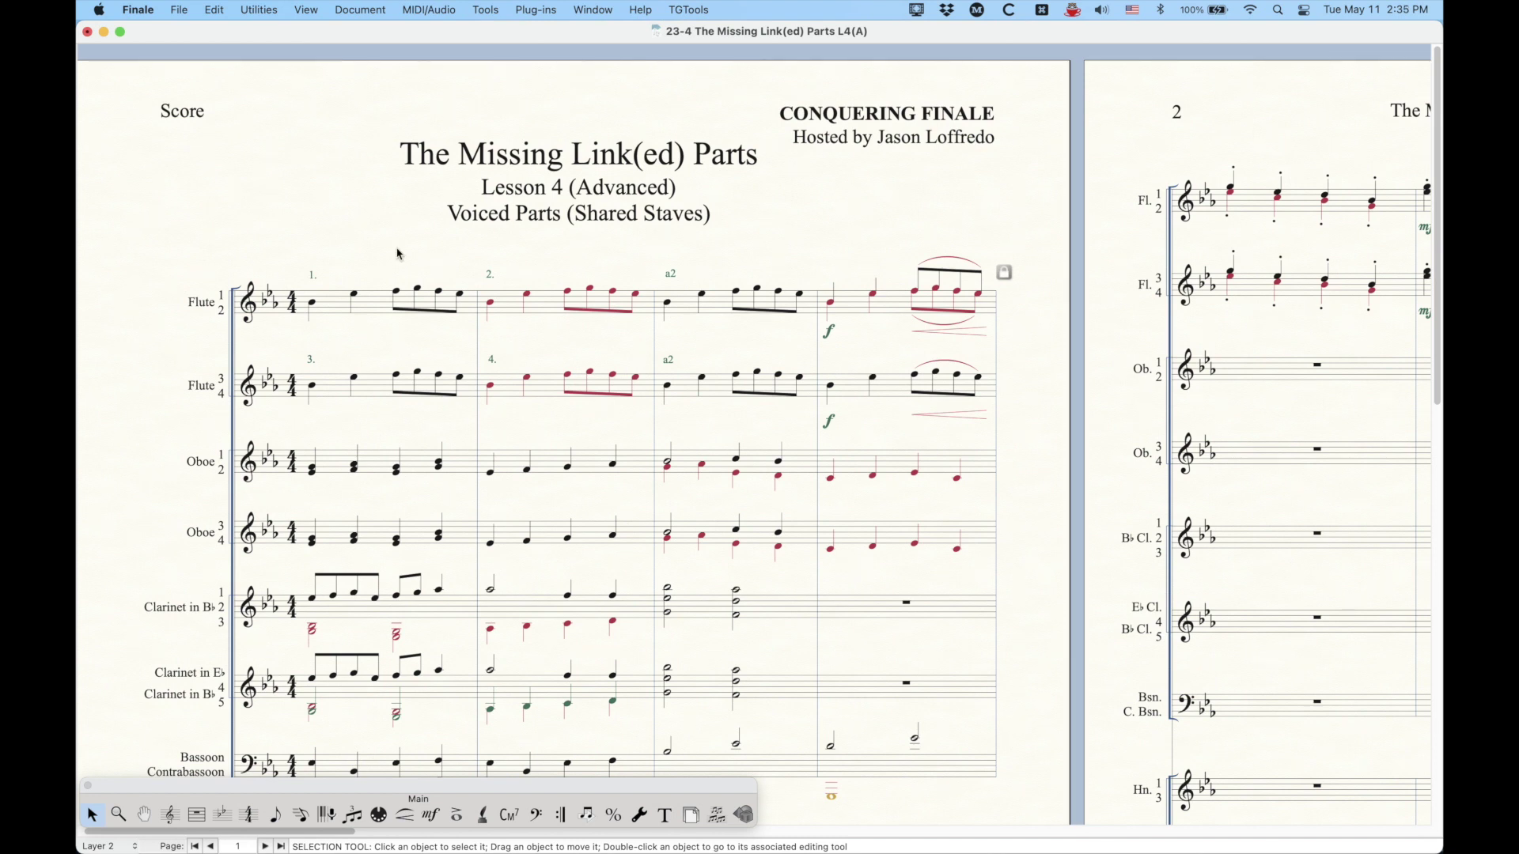
- Set the Oboe 1 part's voicing to selected notes from one or more layers, with all single-layer notes and Layer 1 in multi-layer measures
left_click(151, 460)
left_click(368, 8)
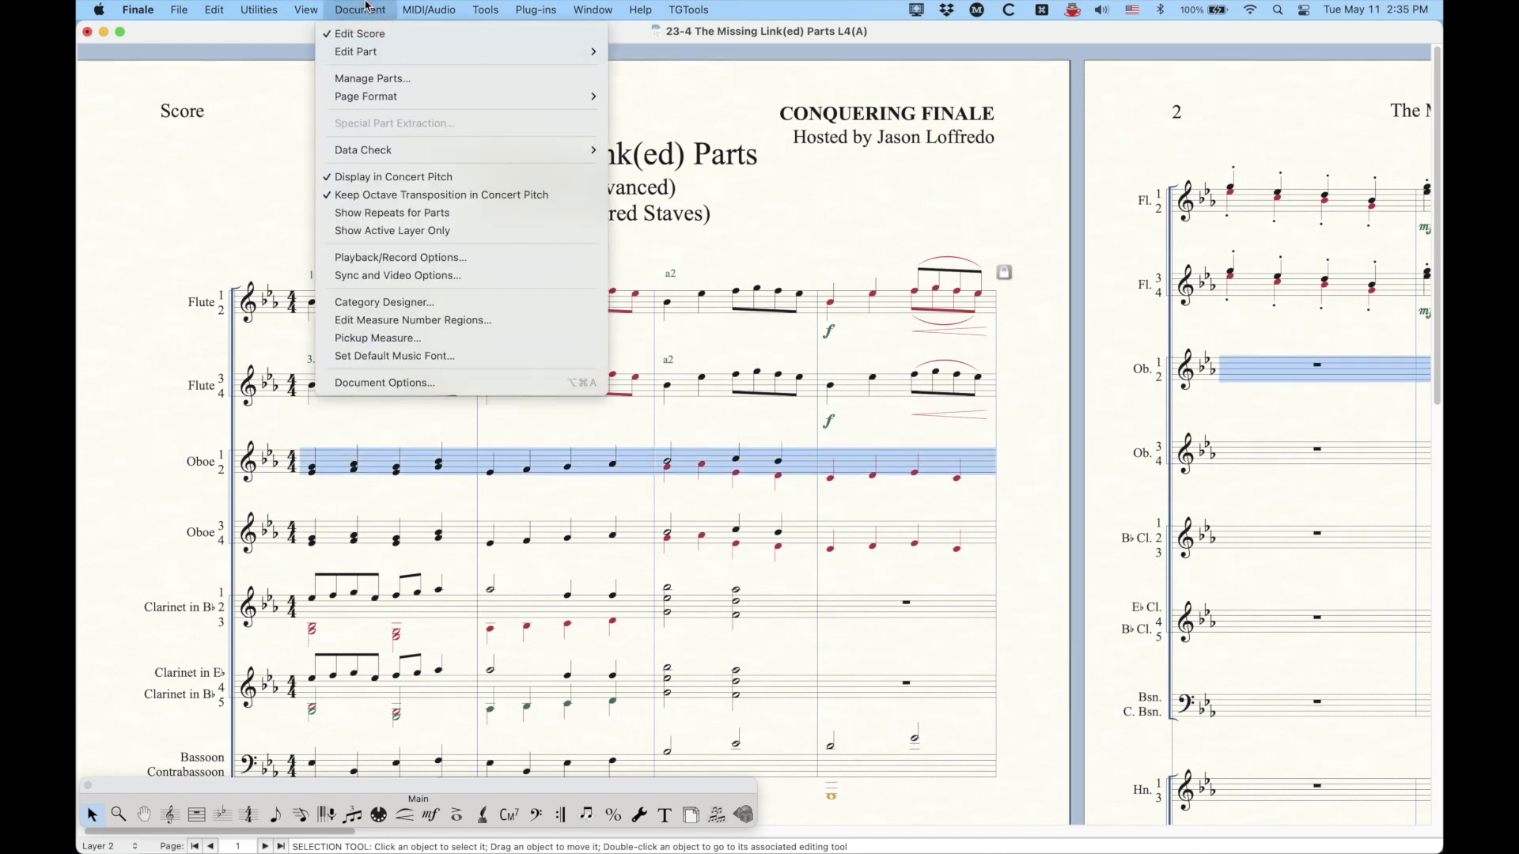
left_click(372, 78)
left_click(467, 266)
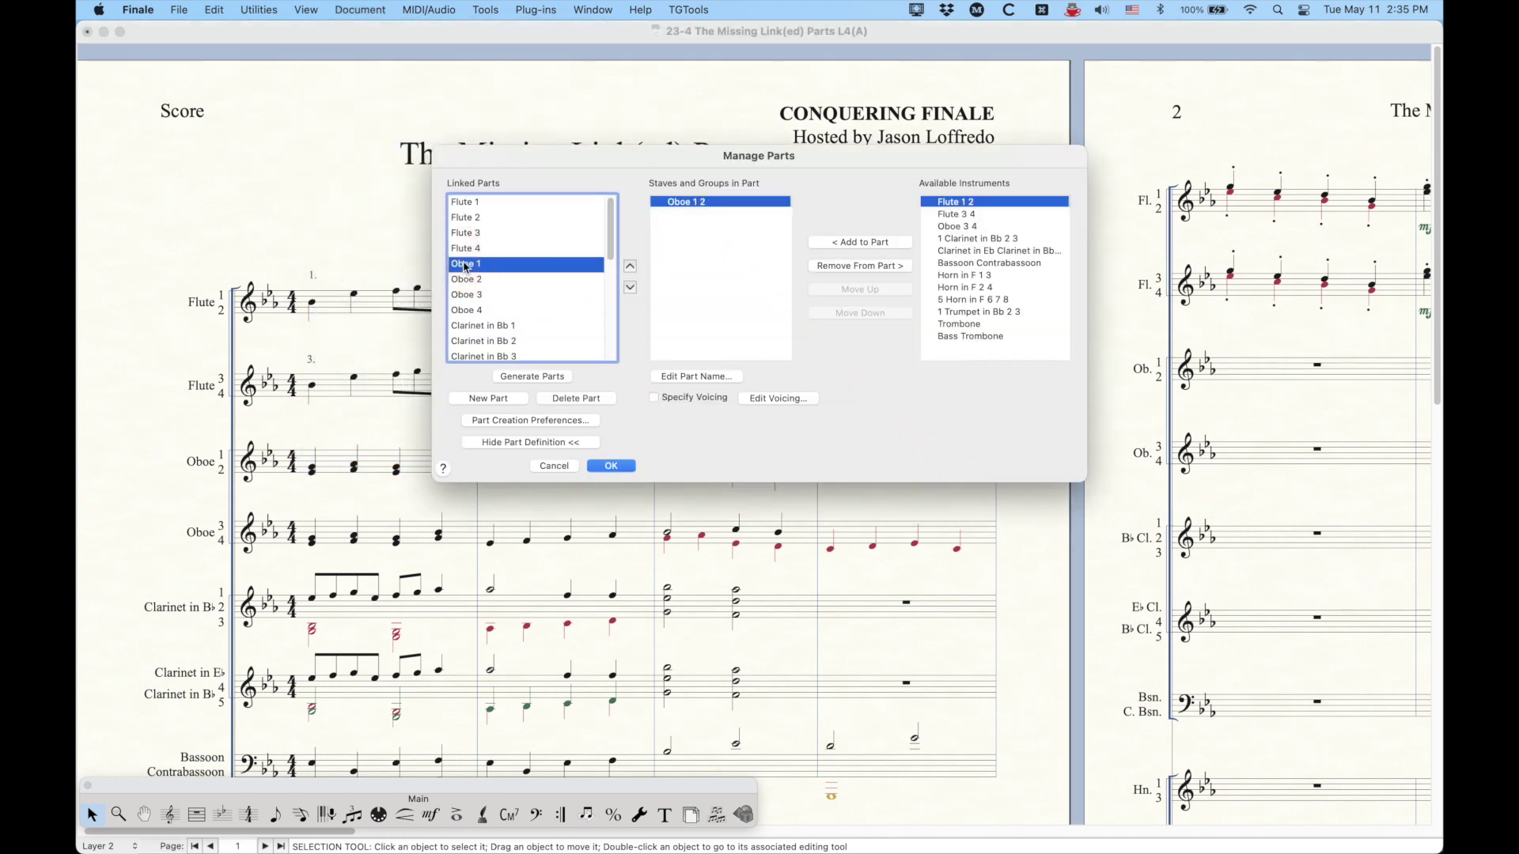
left_click(761, 399)
left_click(633, 219)
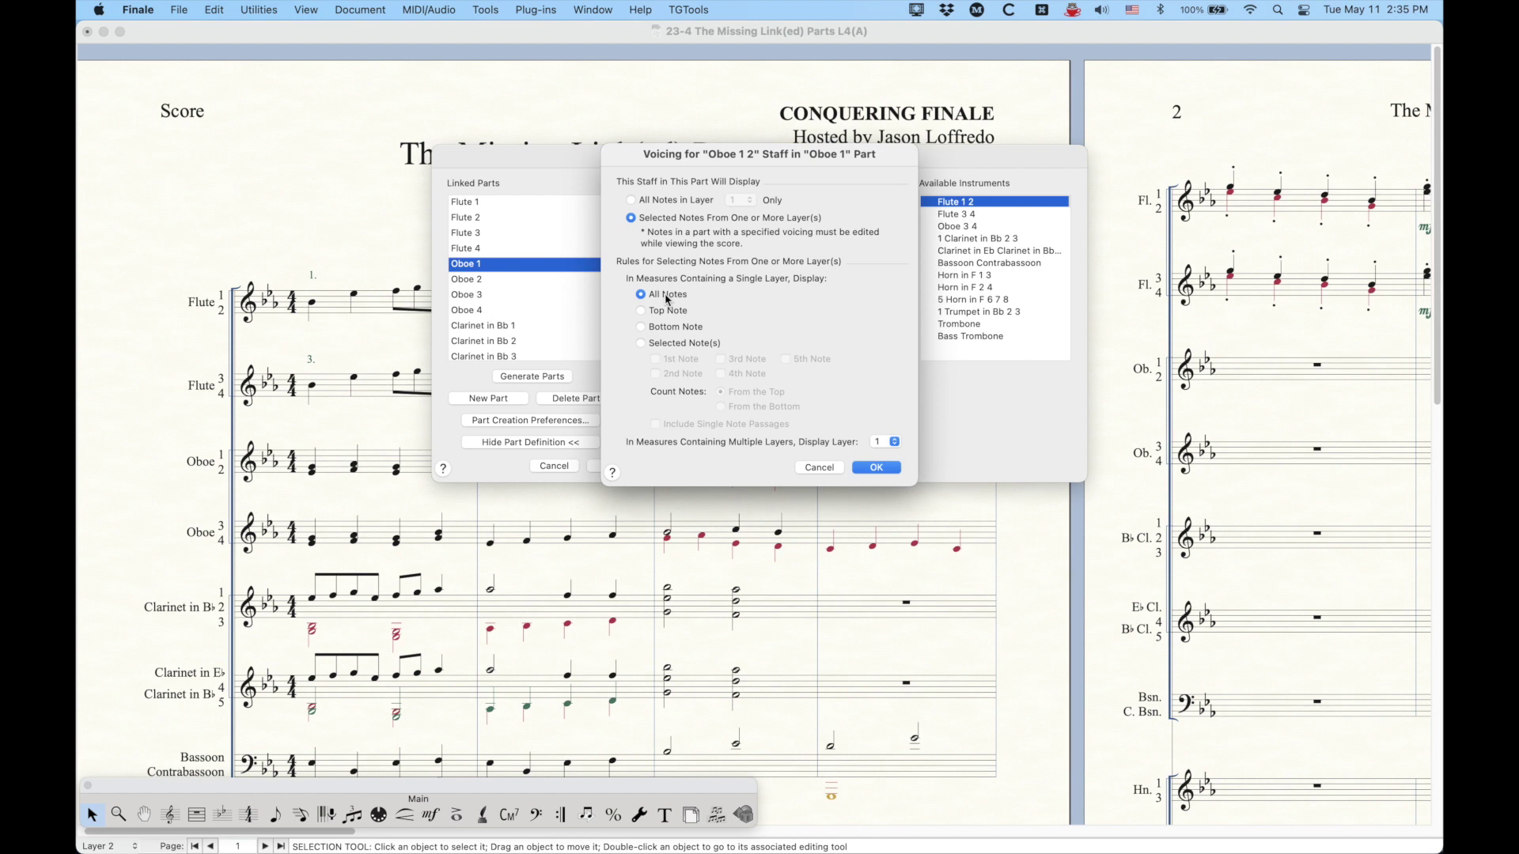
left_click(658, 202)
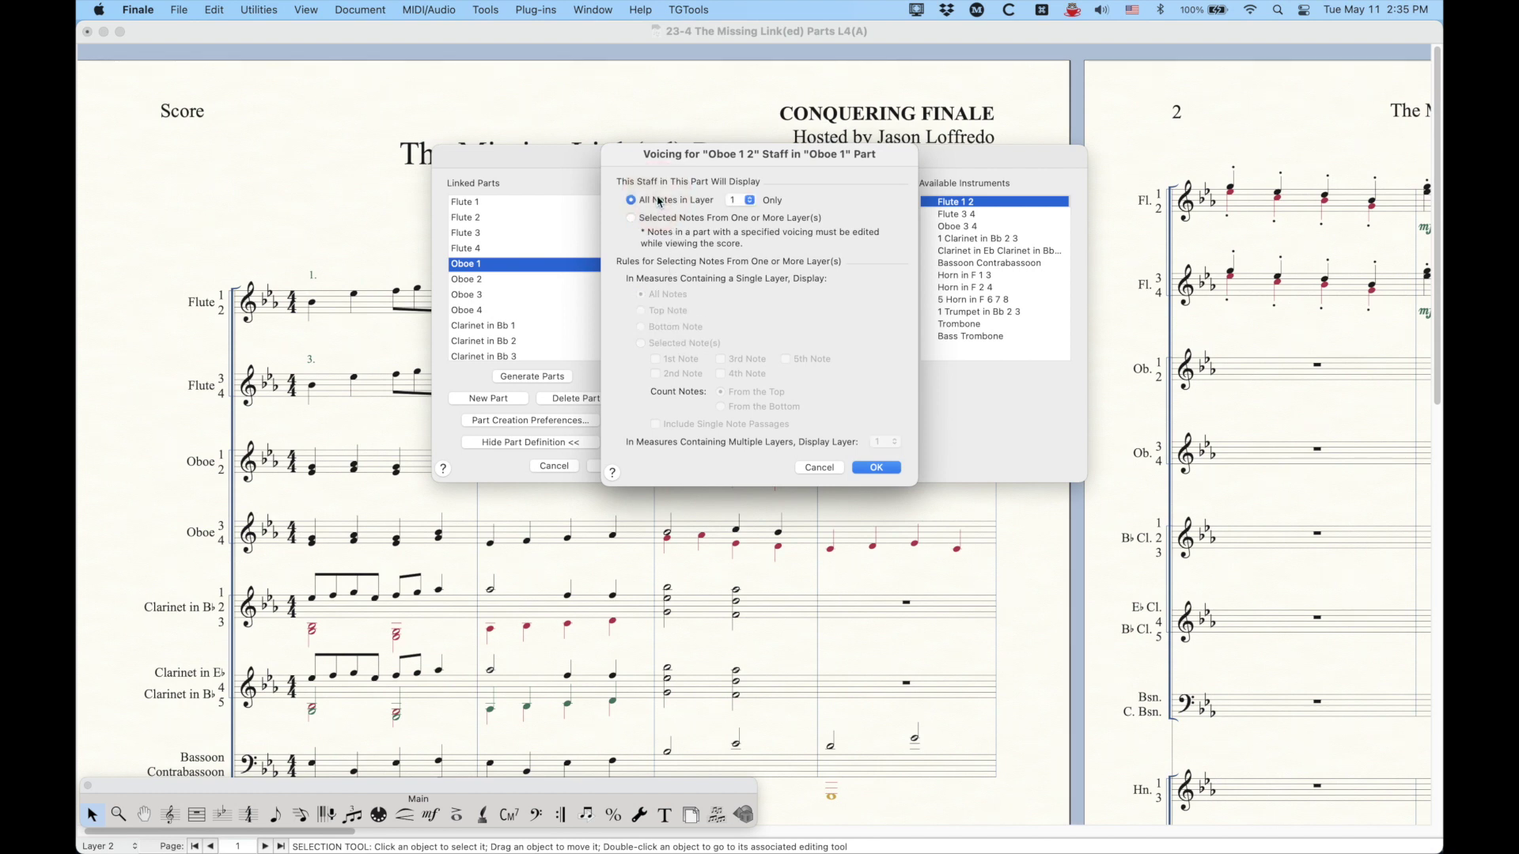
left_click(635, 224)
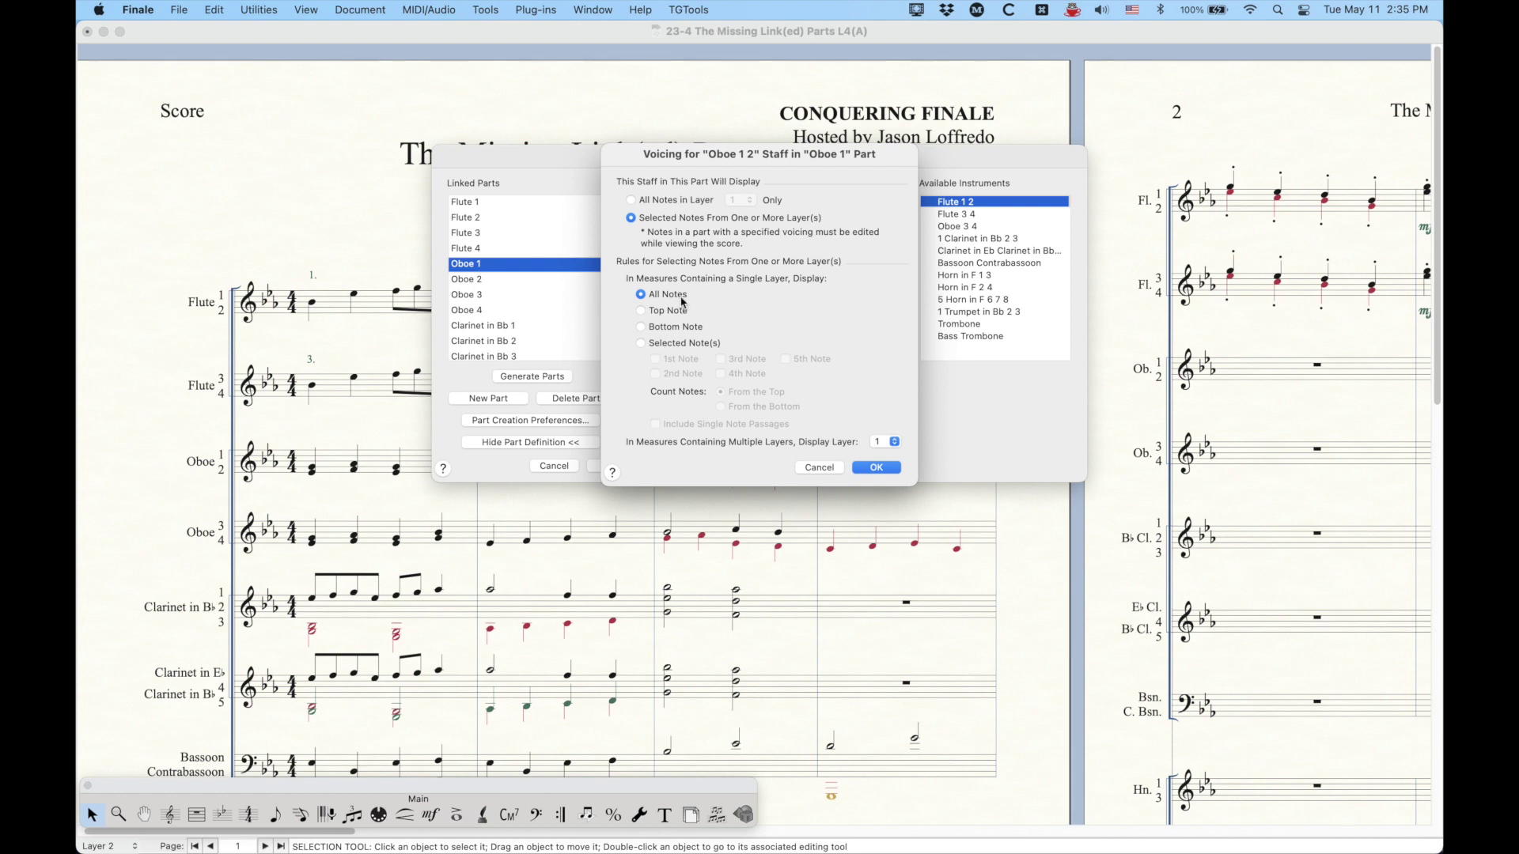
left_click(882, 469)
- Set the Oboe 2 part's voicing to selected notes, with all single-layer notes and Layer 2 in multi-layer measures, and save the part definitions
left_click(473, 280)
left_click(762, 399)
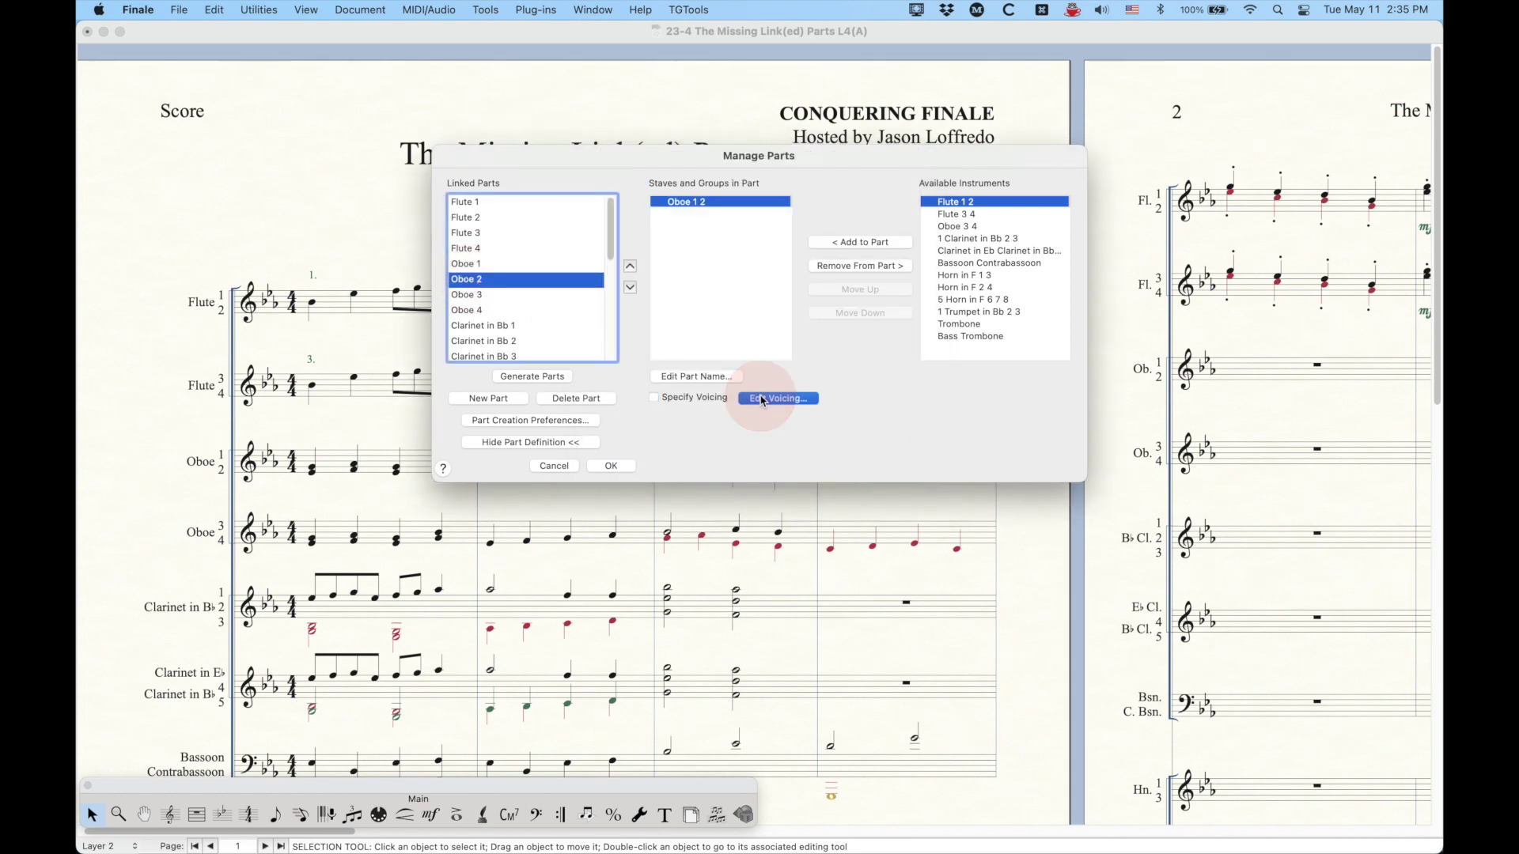
left_click(633, 218)
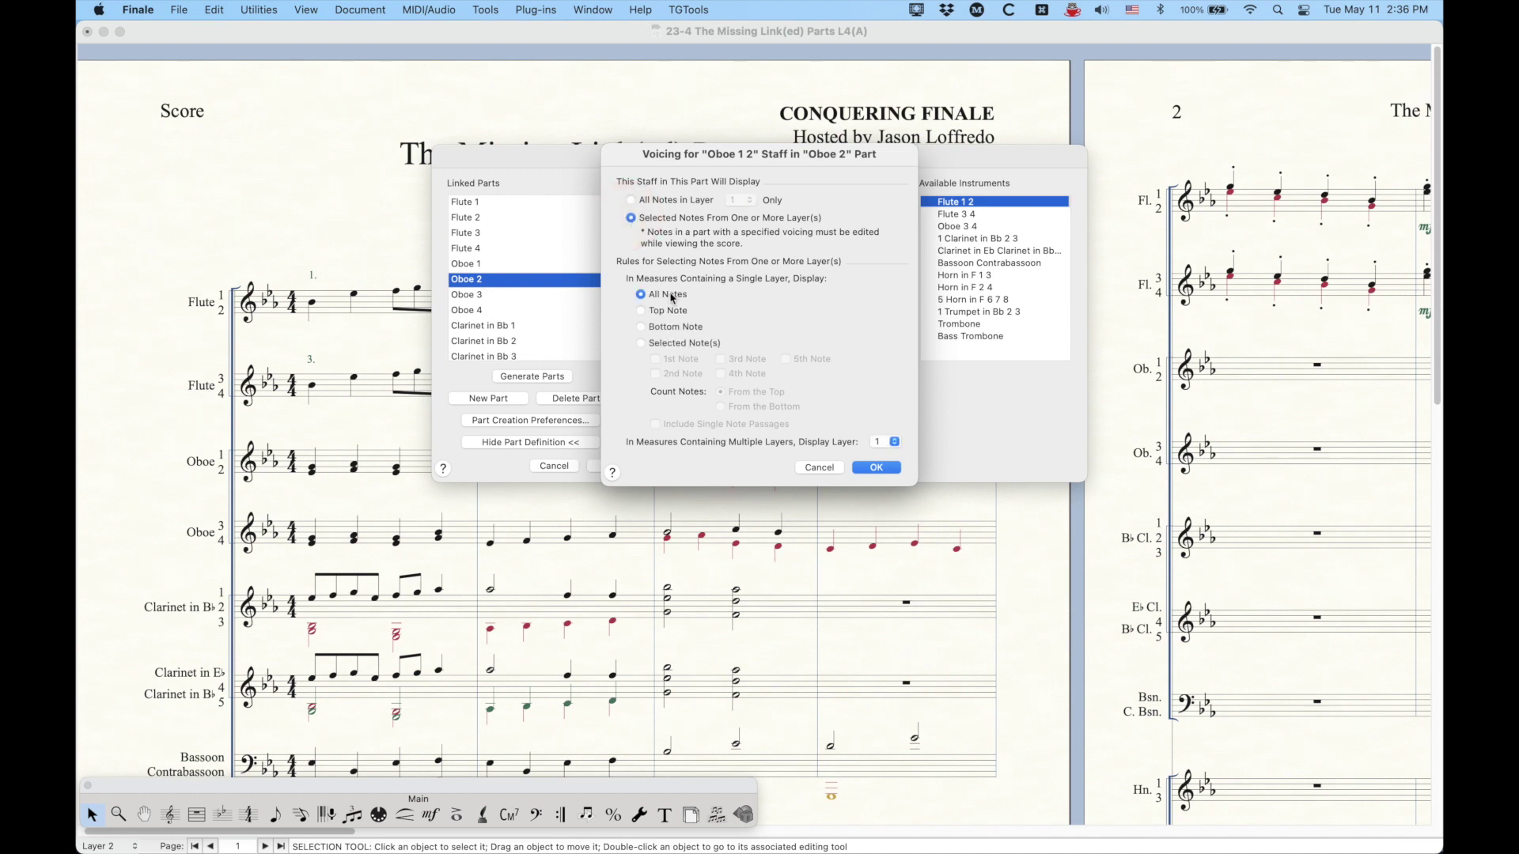
left_click(890, 442)
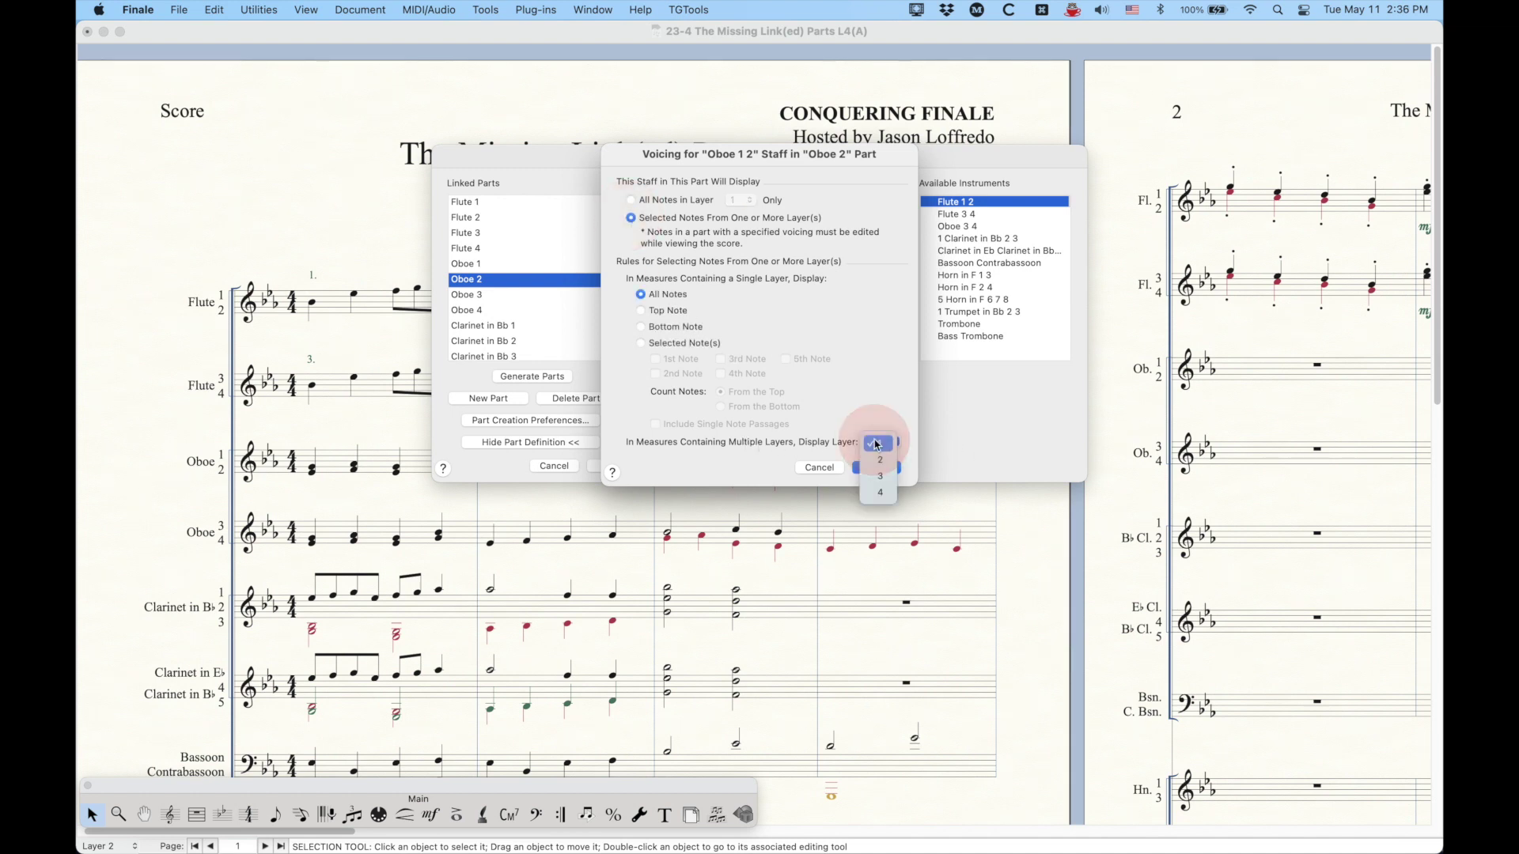
left_click(880, 457)
left_click(877, 469)
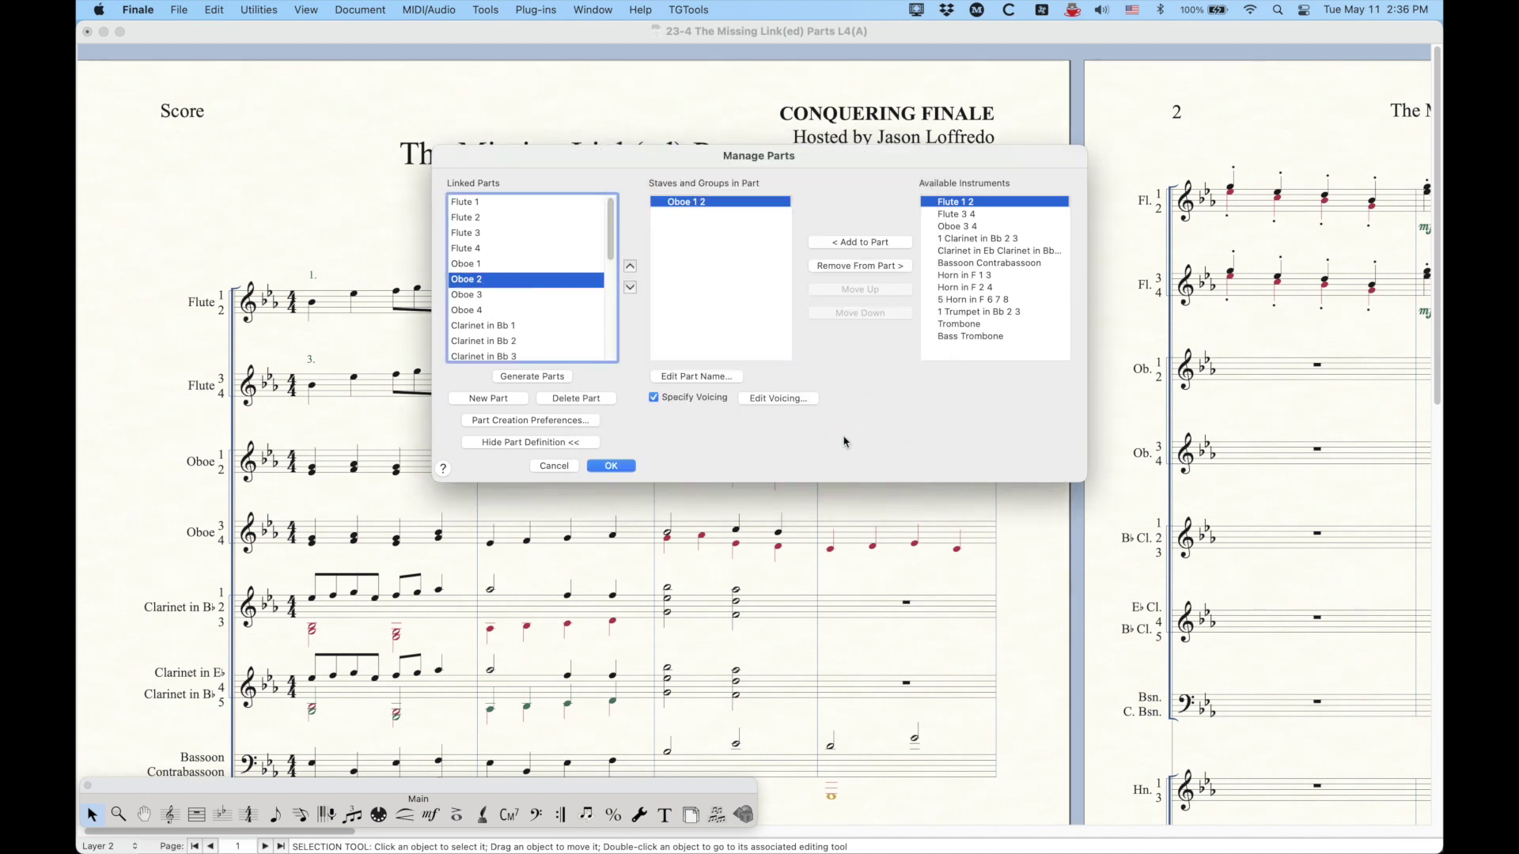
left_click(618, 467)
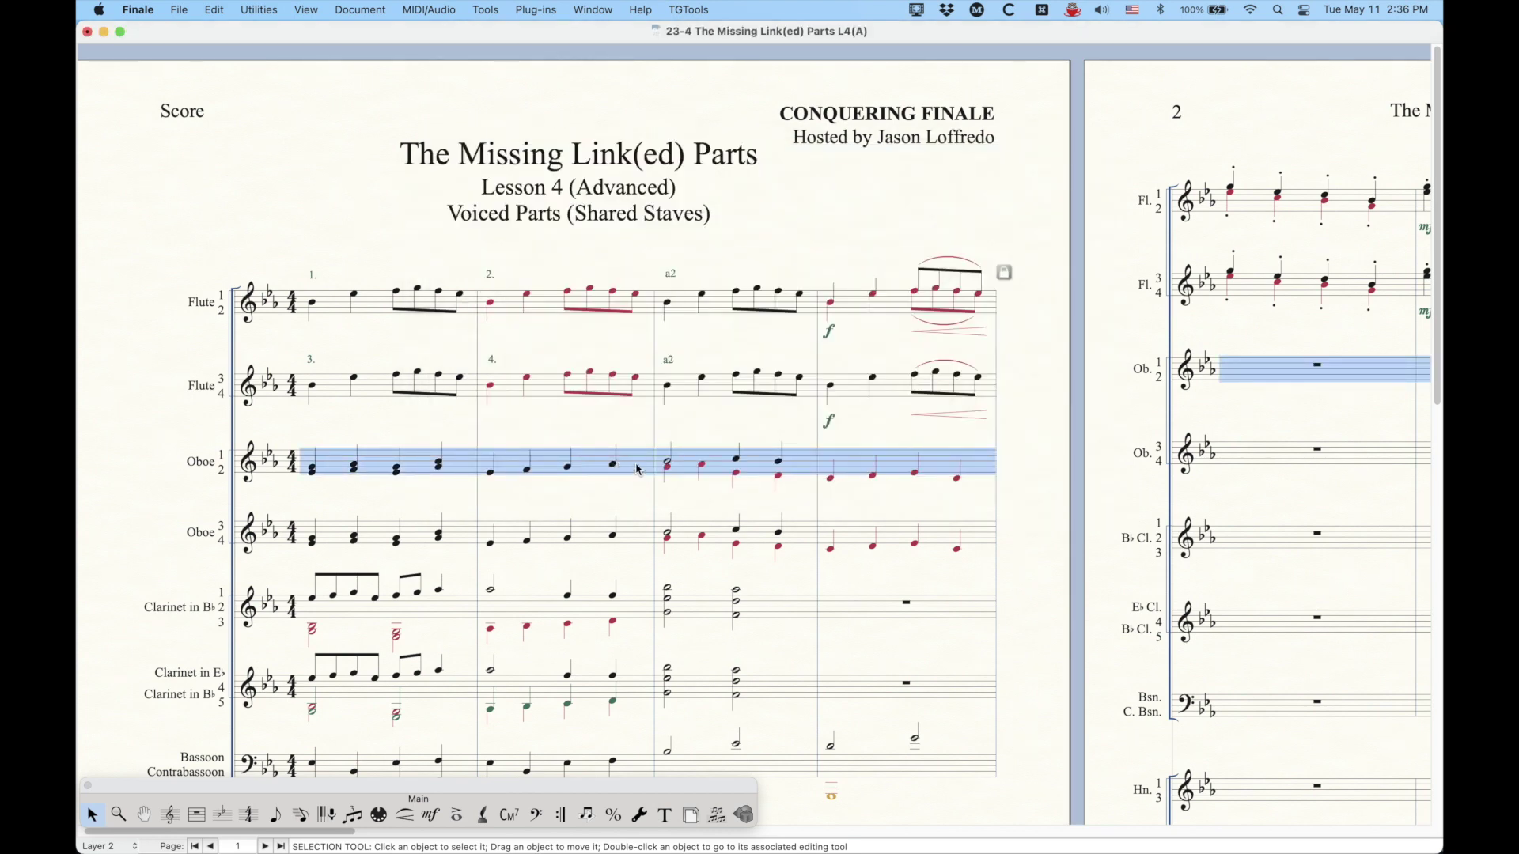
- Check the notes displayed in the first four measures of the Oboe 1 and Oboe 2 linked parts
scroll(637, 469, "down", 1)
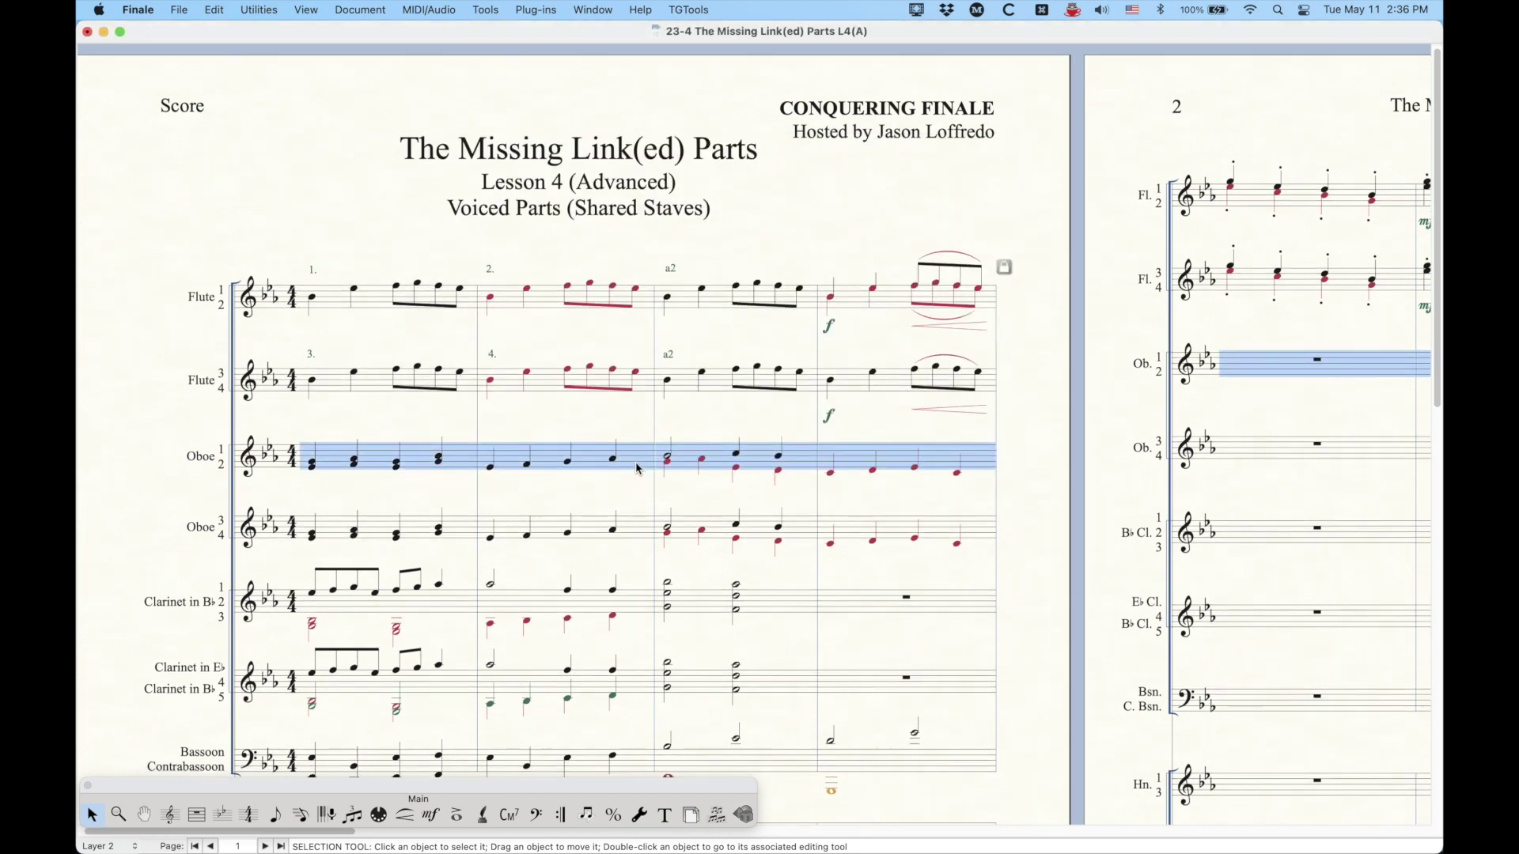
key("alt+super+period")
key("alt+super+period")
key("alt+super+period")
key("alt+super+period")
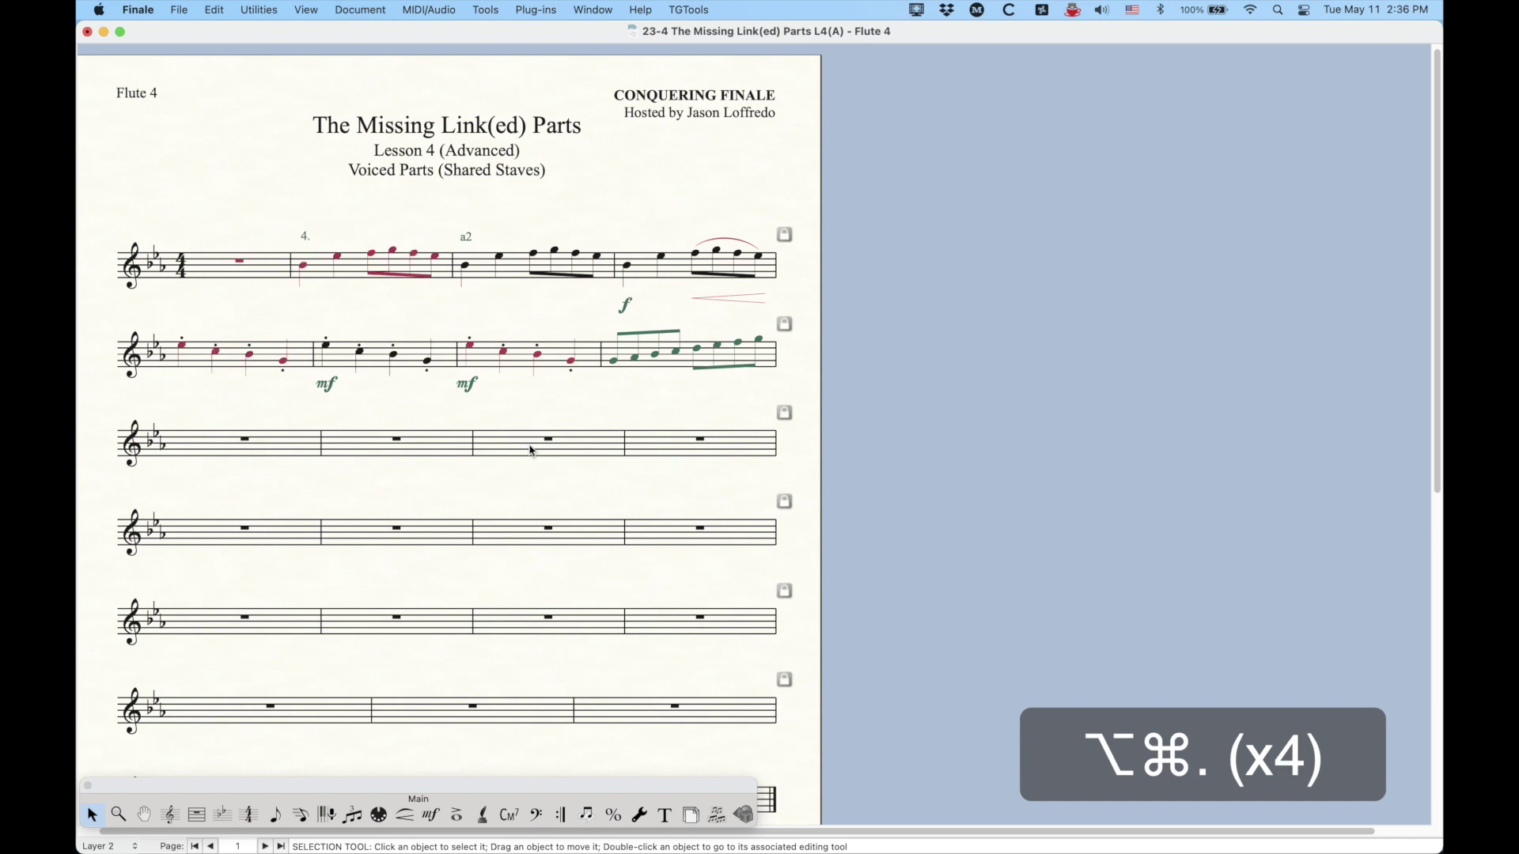
key("alt+super+period")
left_click(242, 265)
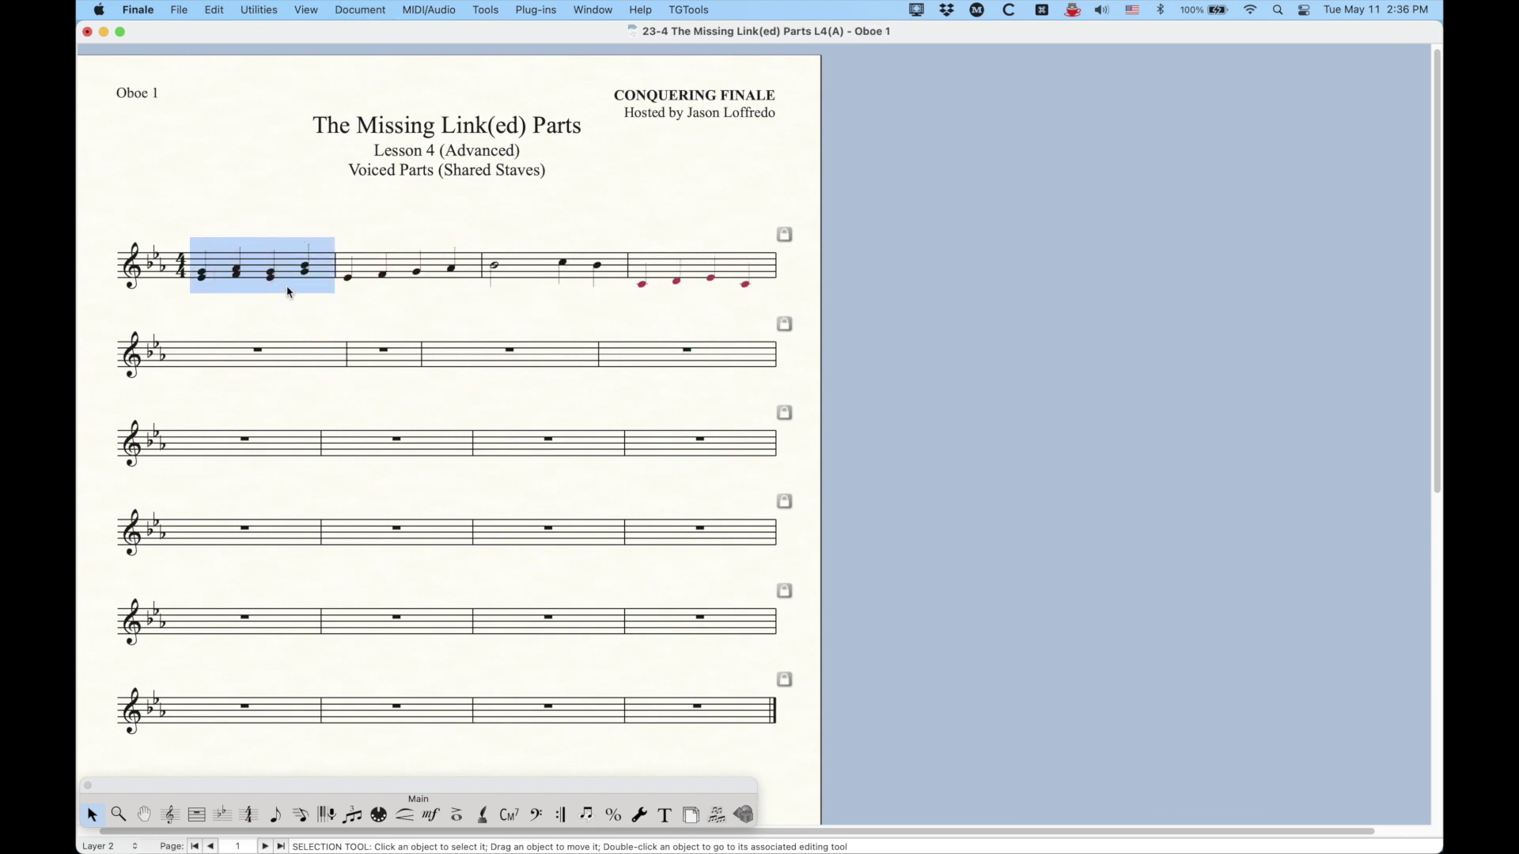
left_click(695, 270)
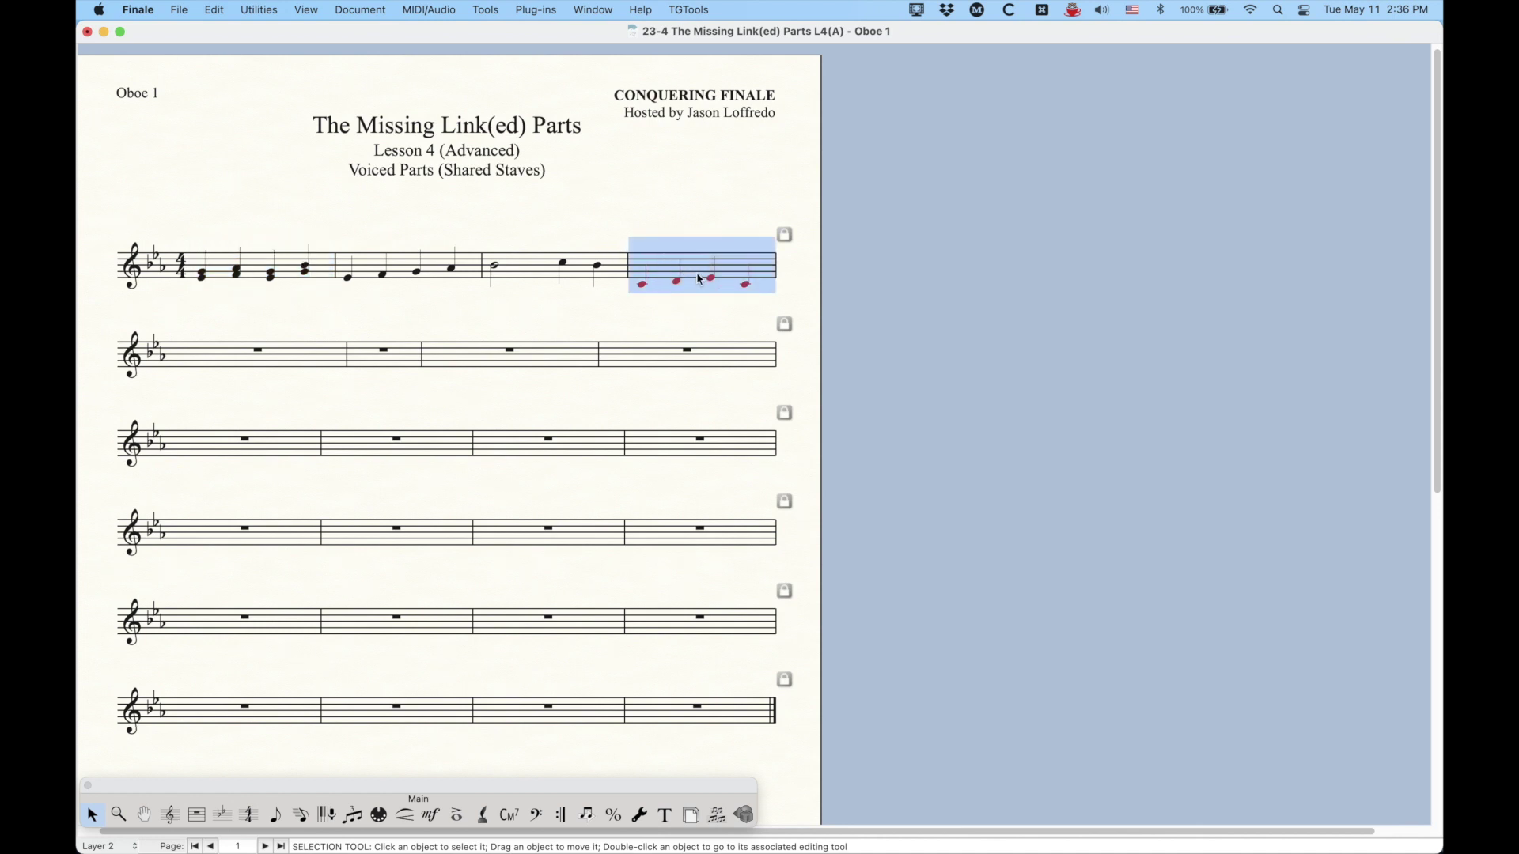
key("alt+super+period")
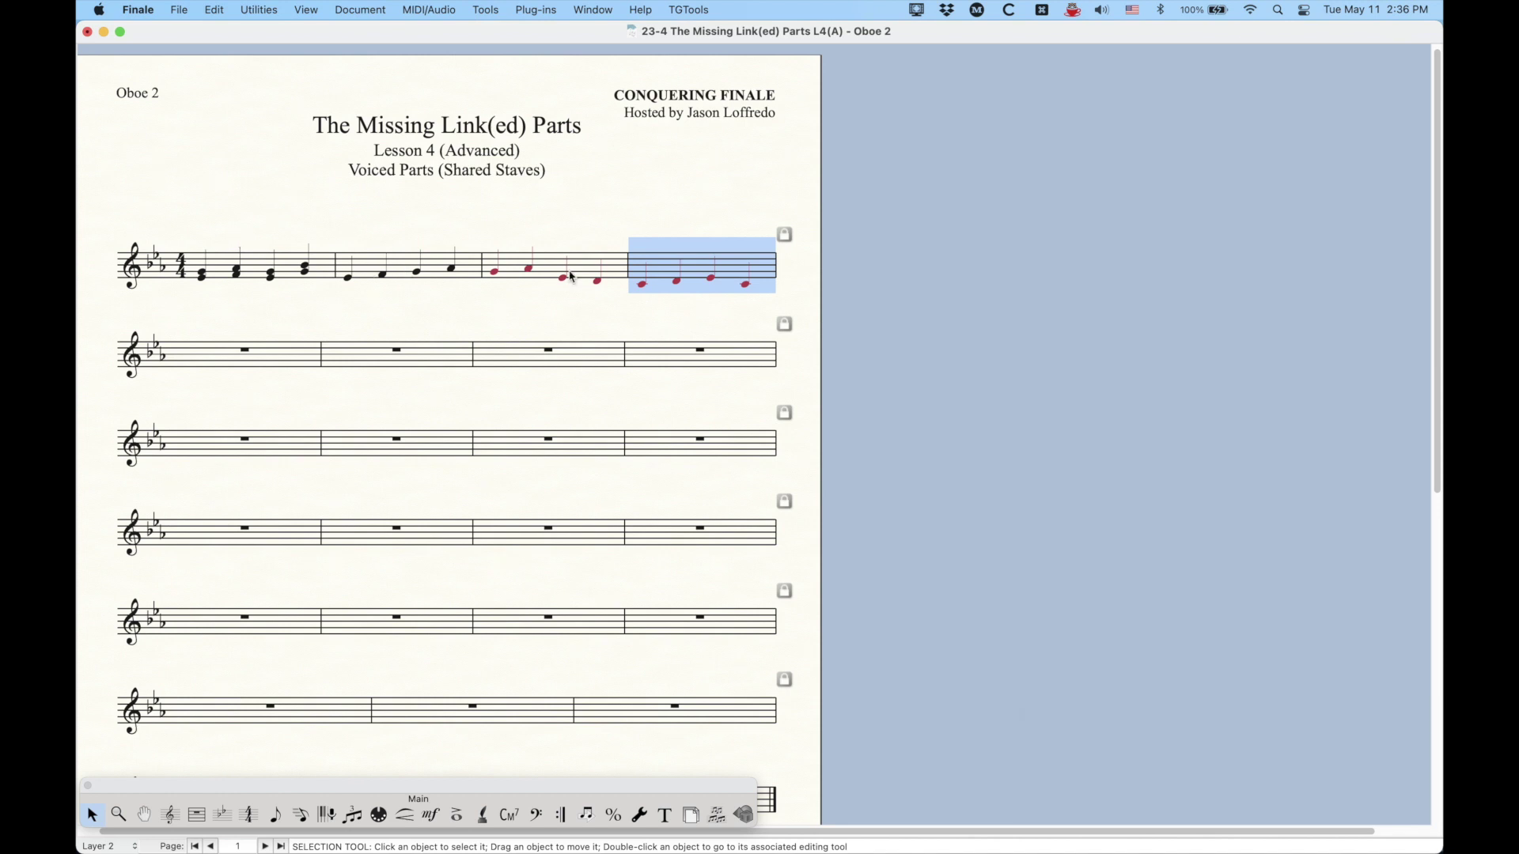
left_click(572, 276)
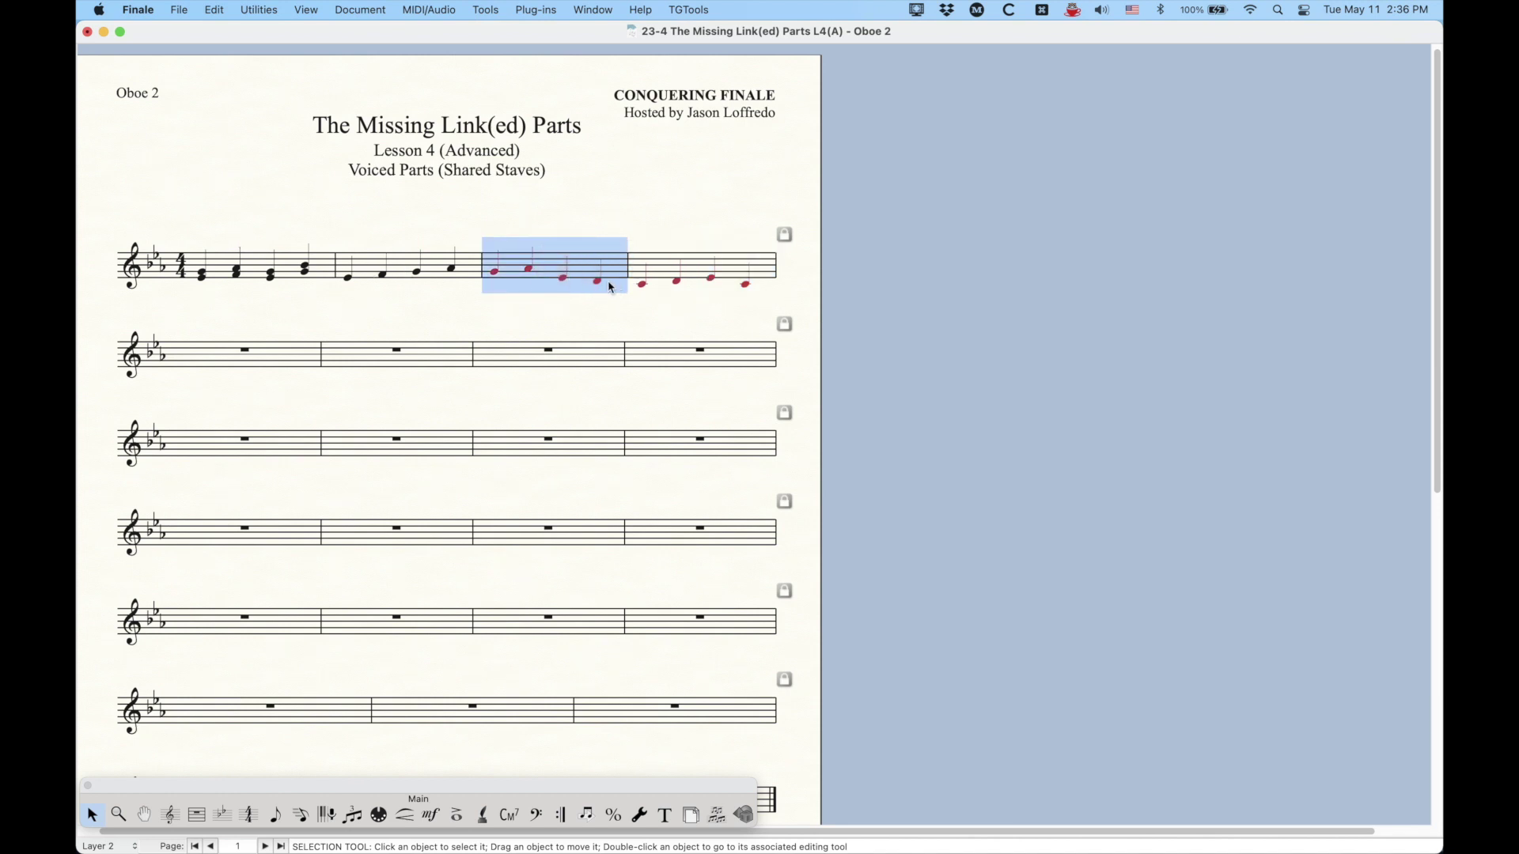
- Return from the oboe parts to the score and review the voicing settings of the Flute 1 and Oboe 1 parts
key("alt+super+comma")
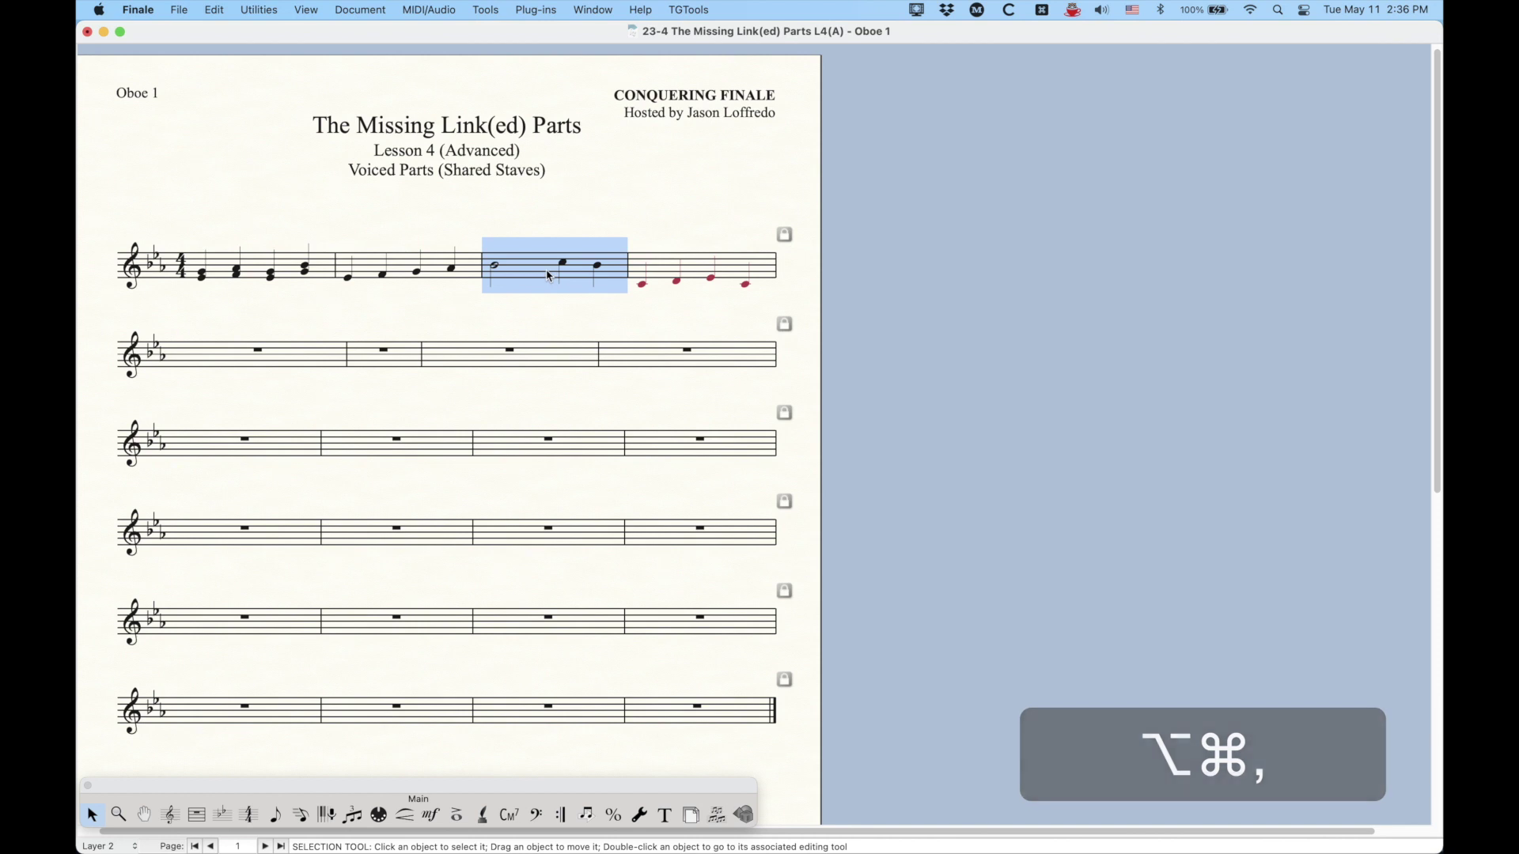
key("alt+super+slash")
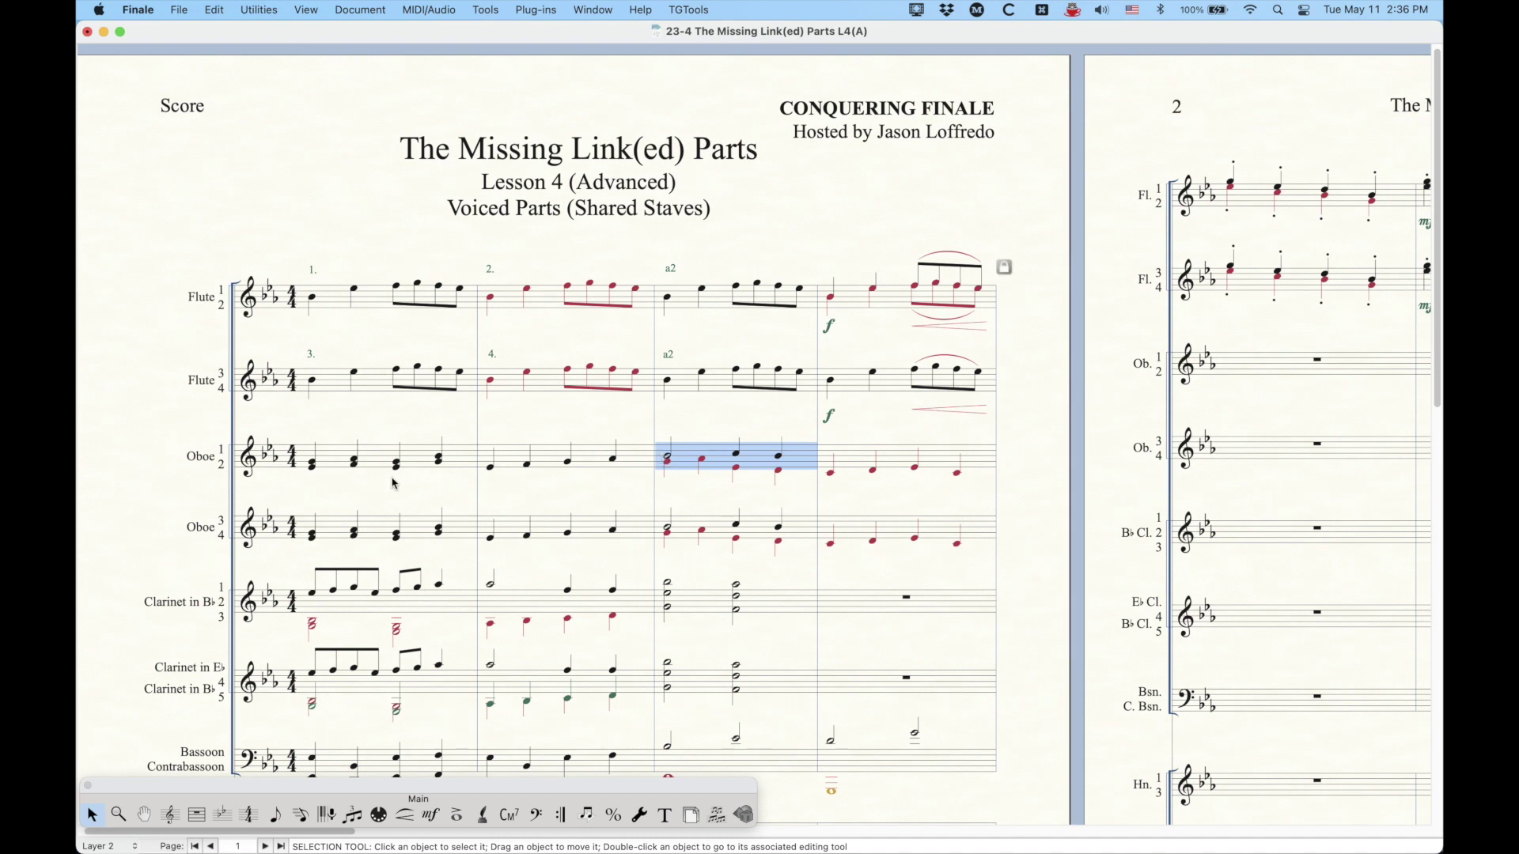
left_click(345, 10)
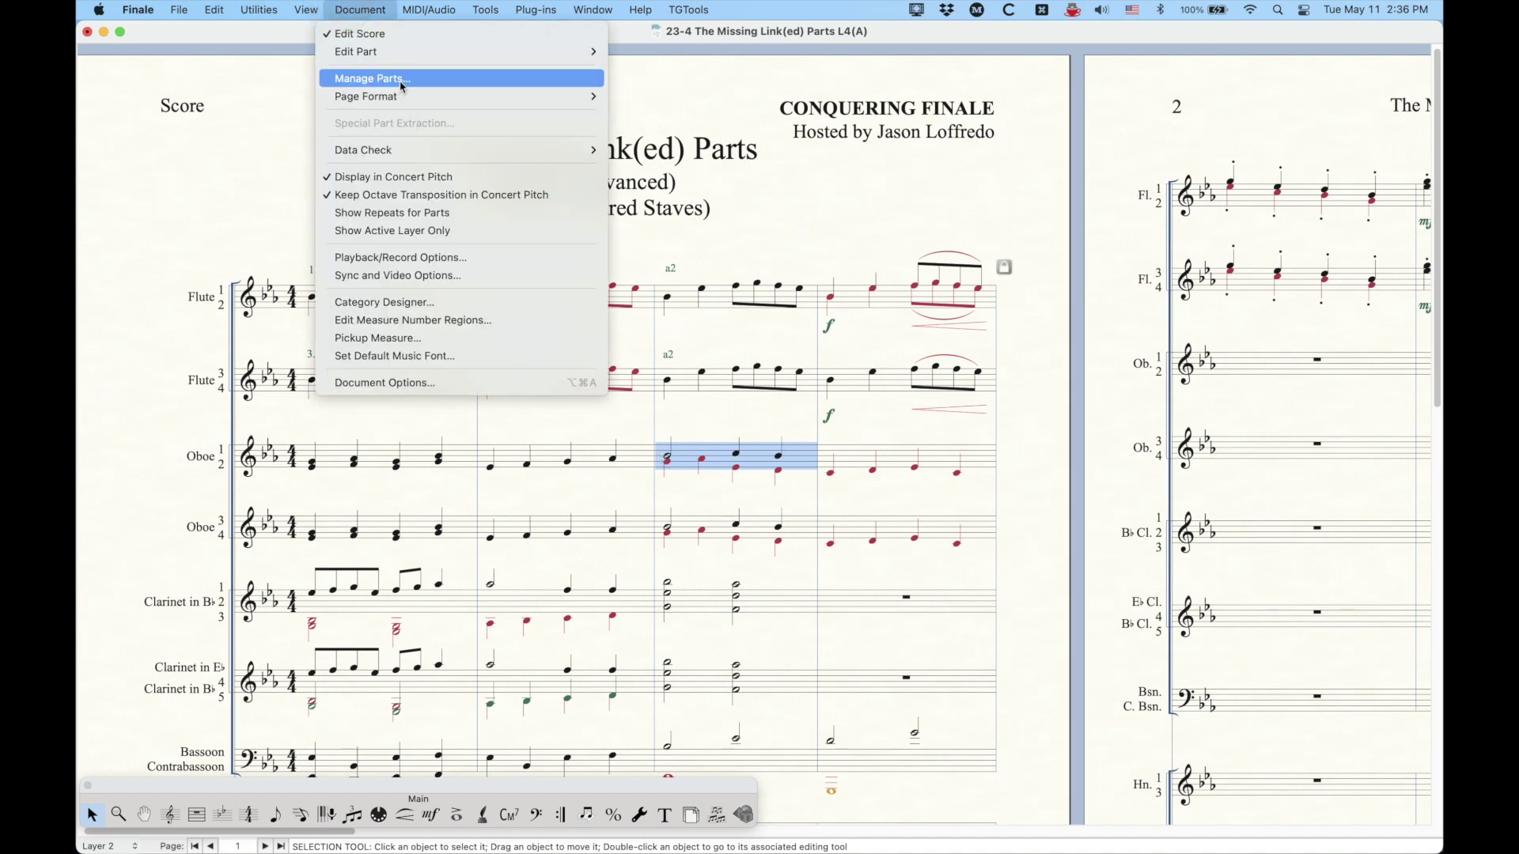
left_click(401, 80)
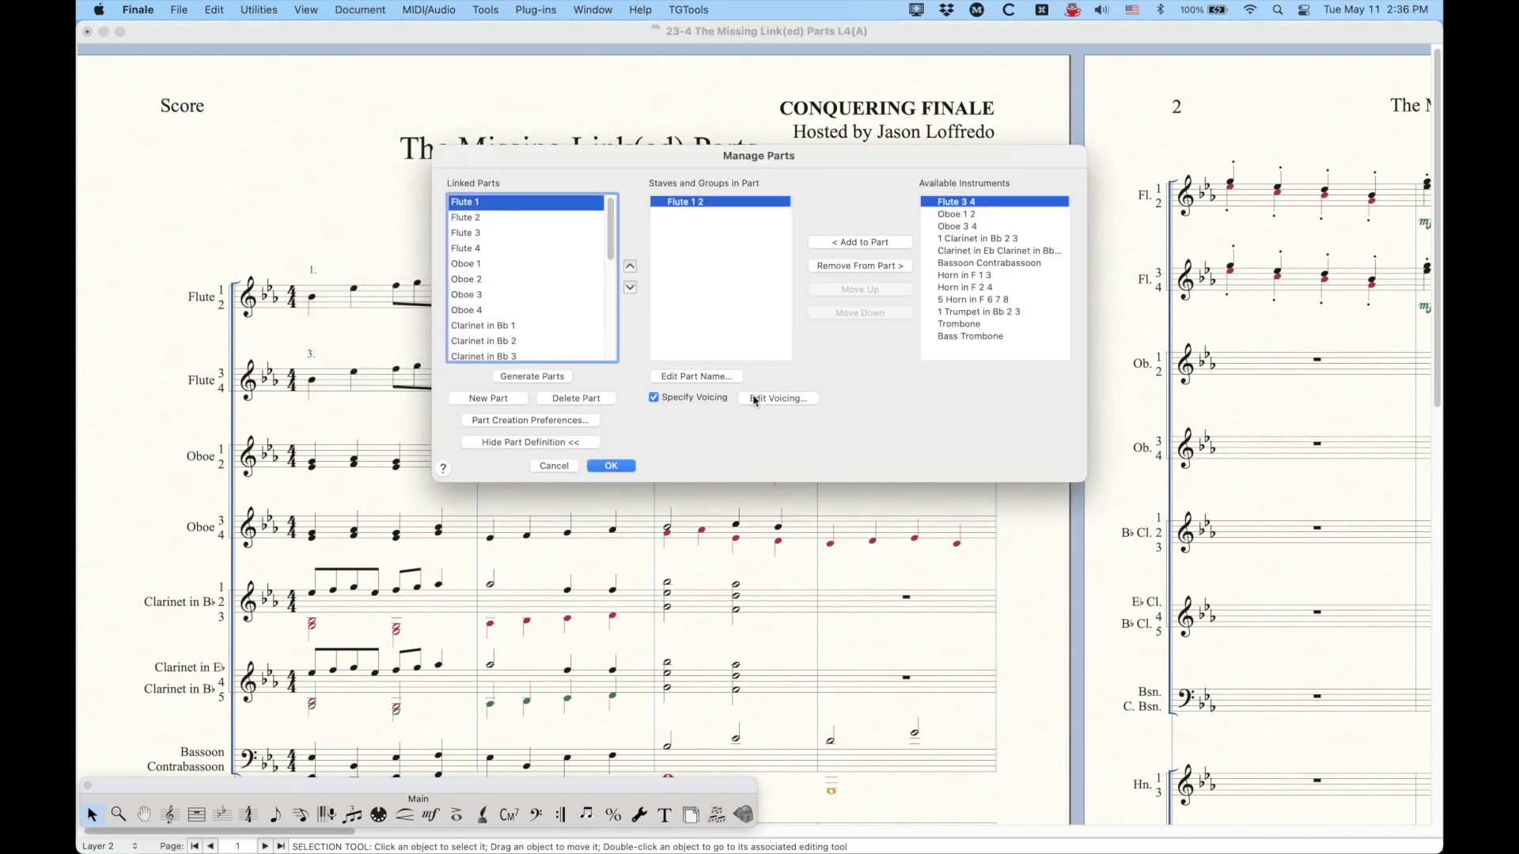
left_click(755, 402)
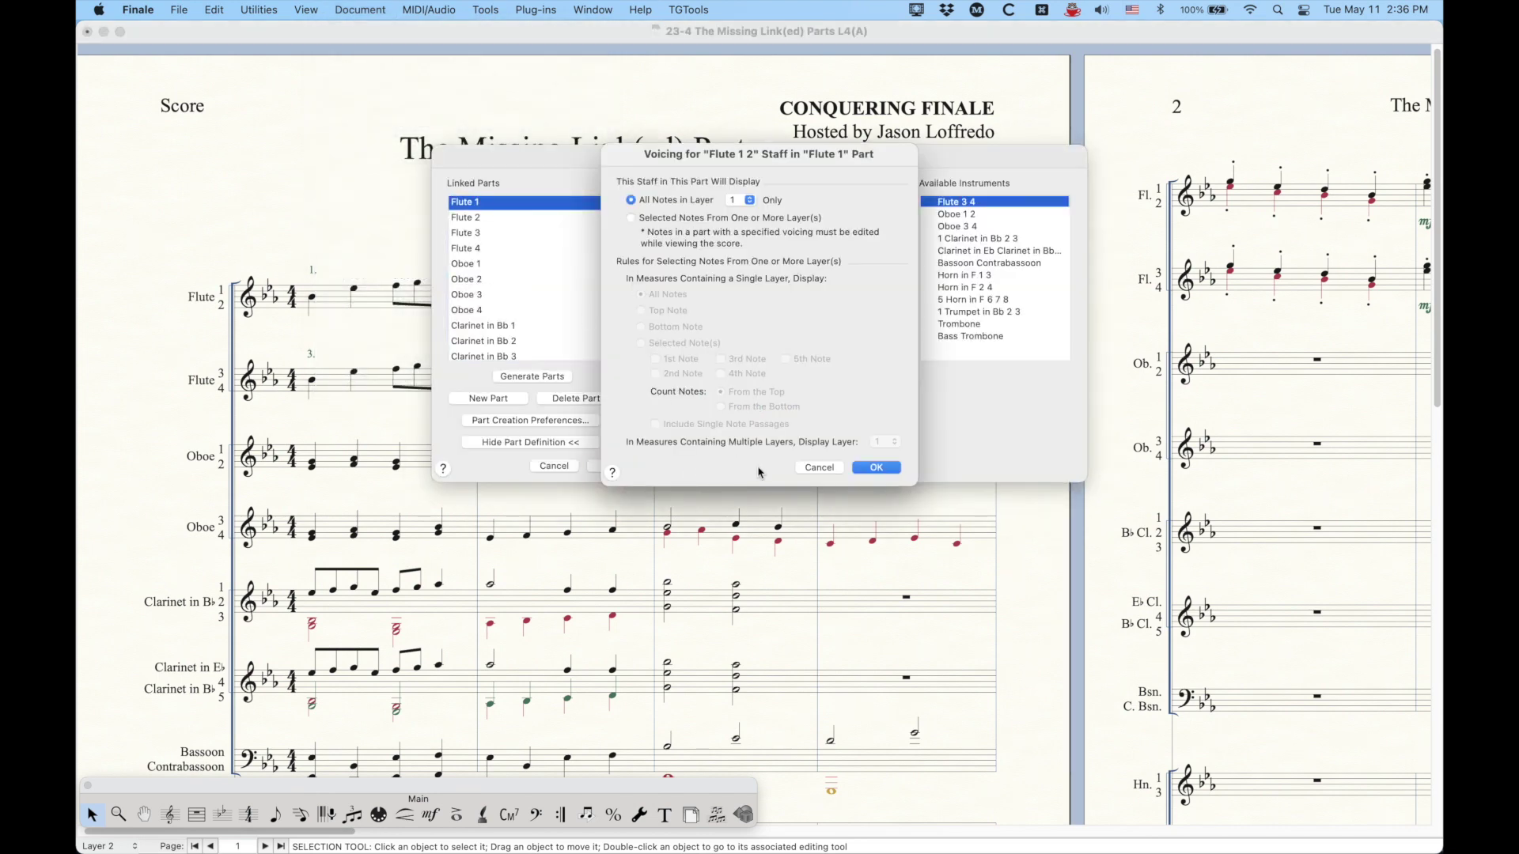
left_click(815, 470)
left_click(475, 264)
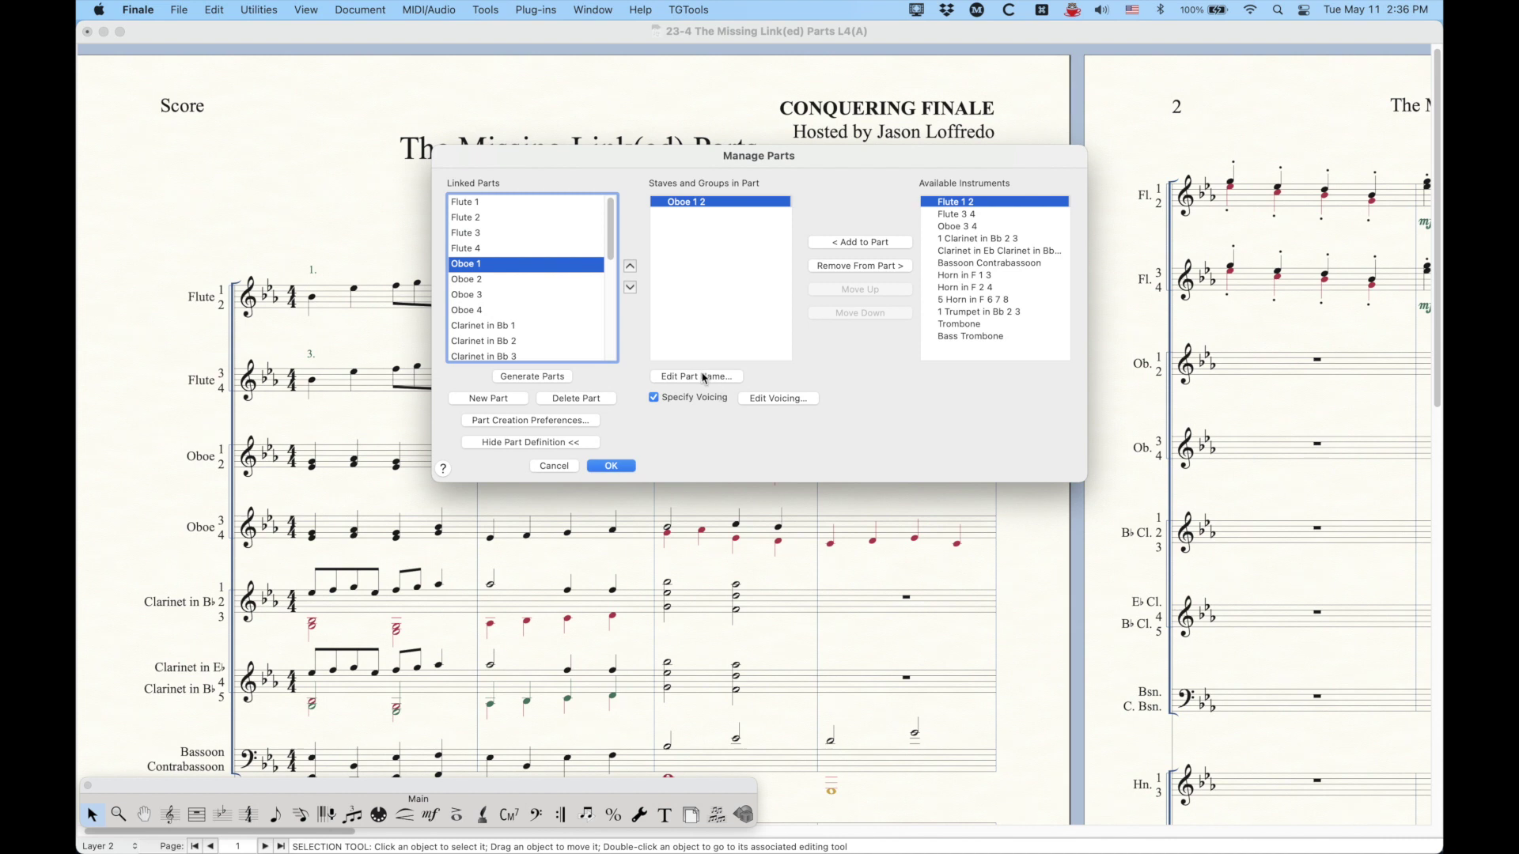
left_click(779, 399)
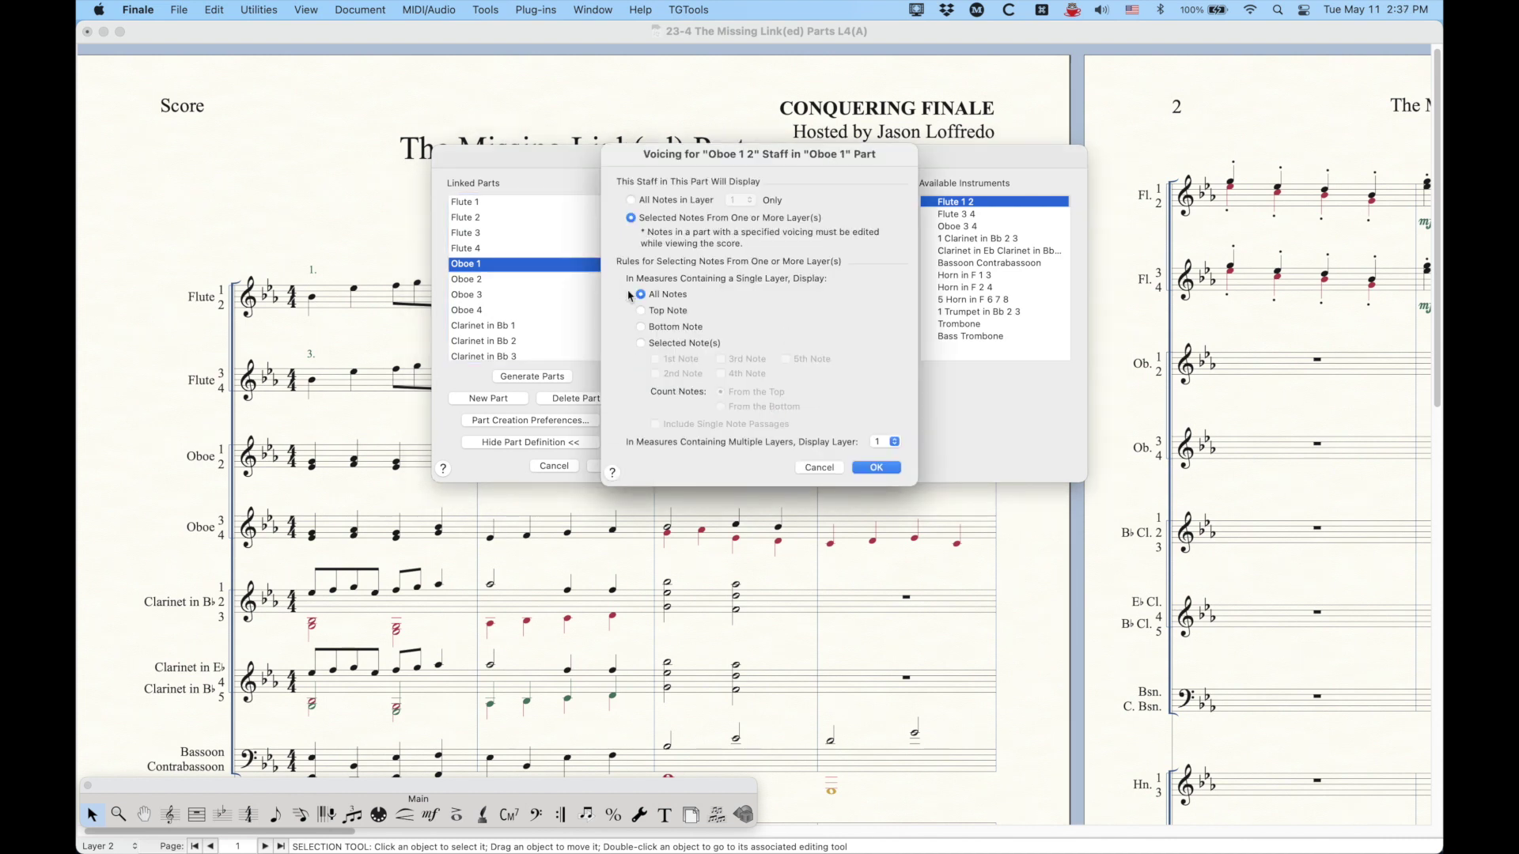
left_click(811, 470)
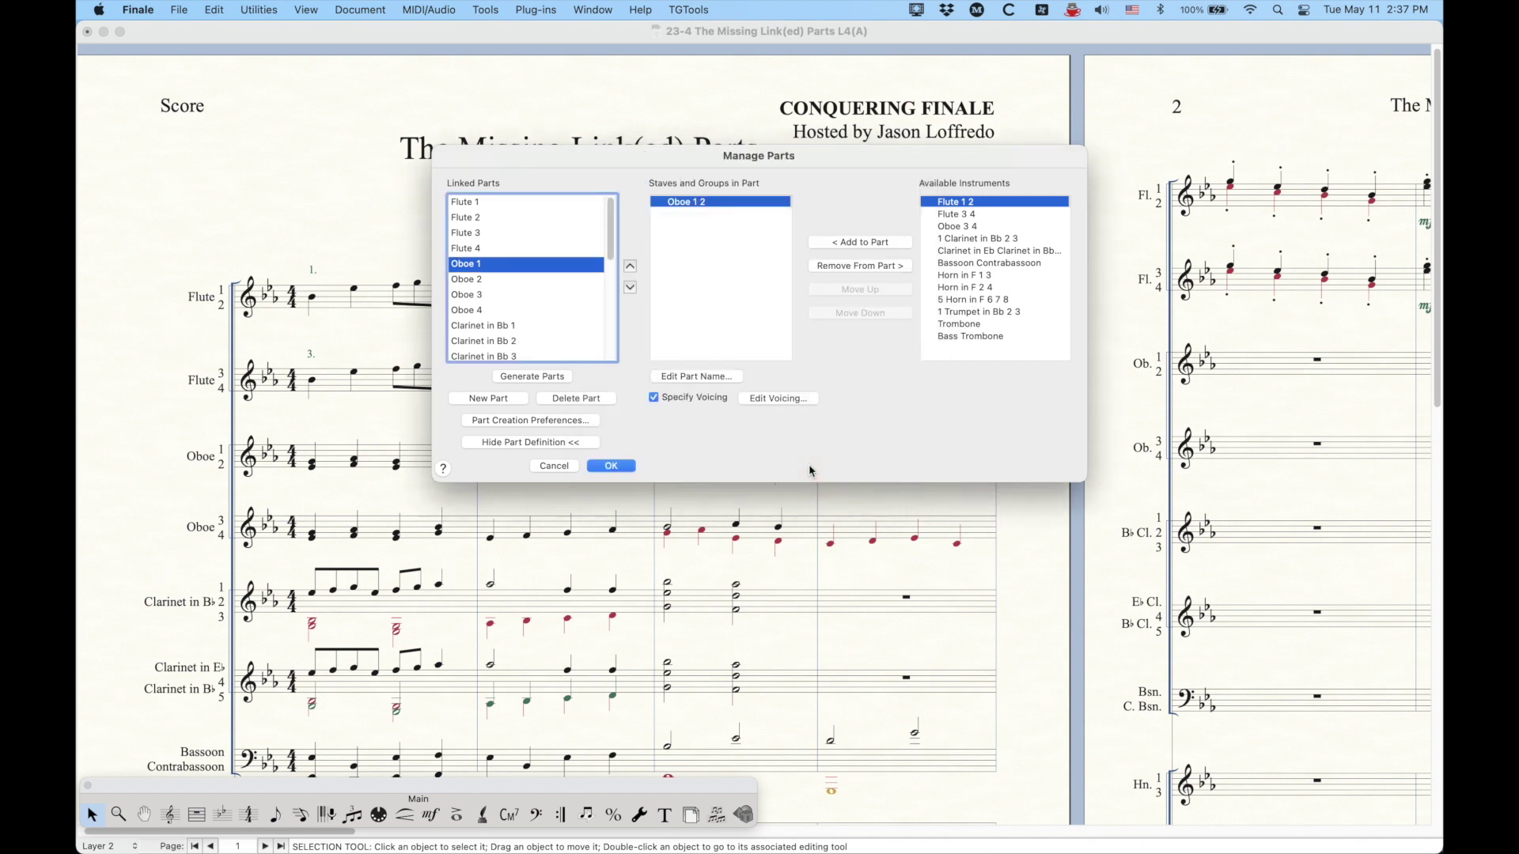
- Set the Oboe 3 part's voicing to selected notes from one or more layers, including the 1st through 5th notes in single-layer measures
left_click(473, 294)
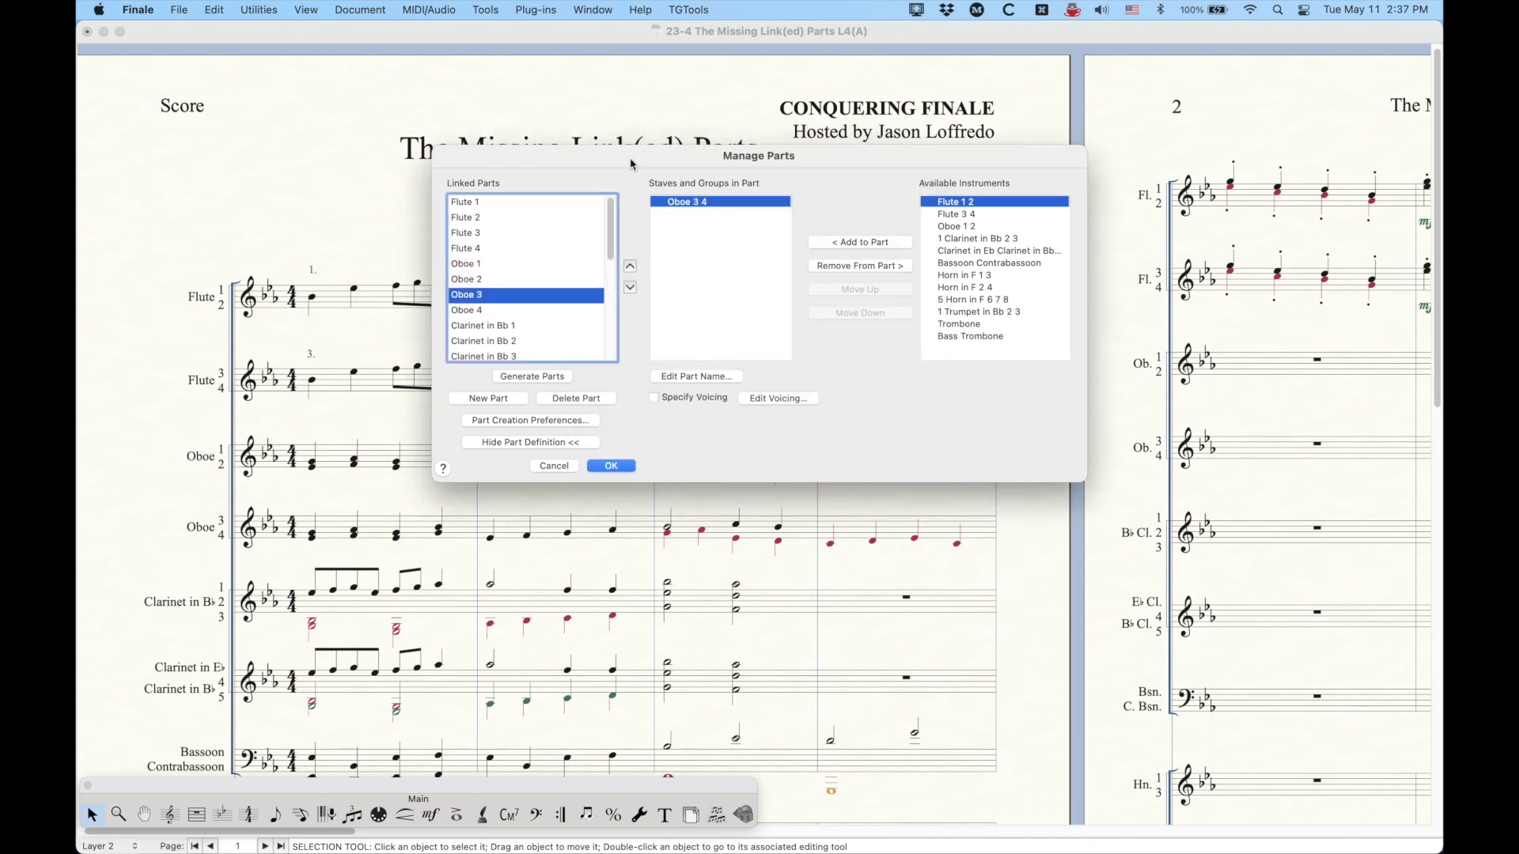
left_click_drag(634, 160, 536, 71)
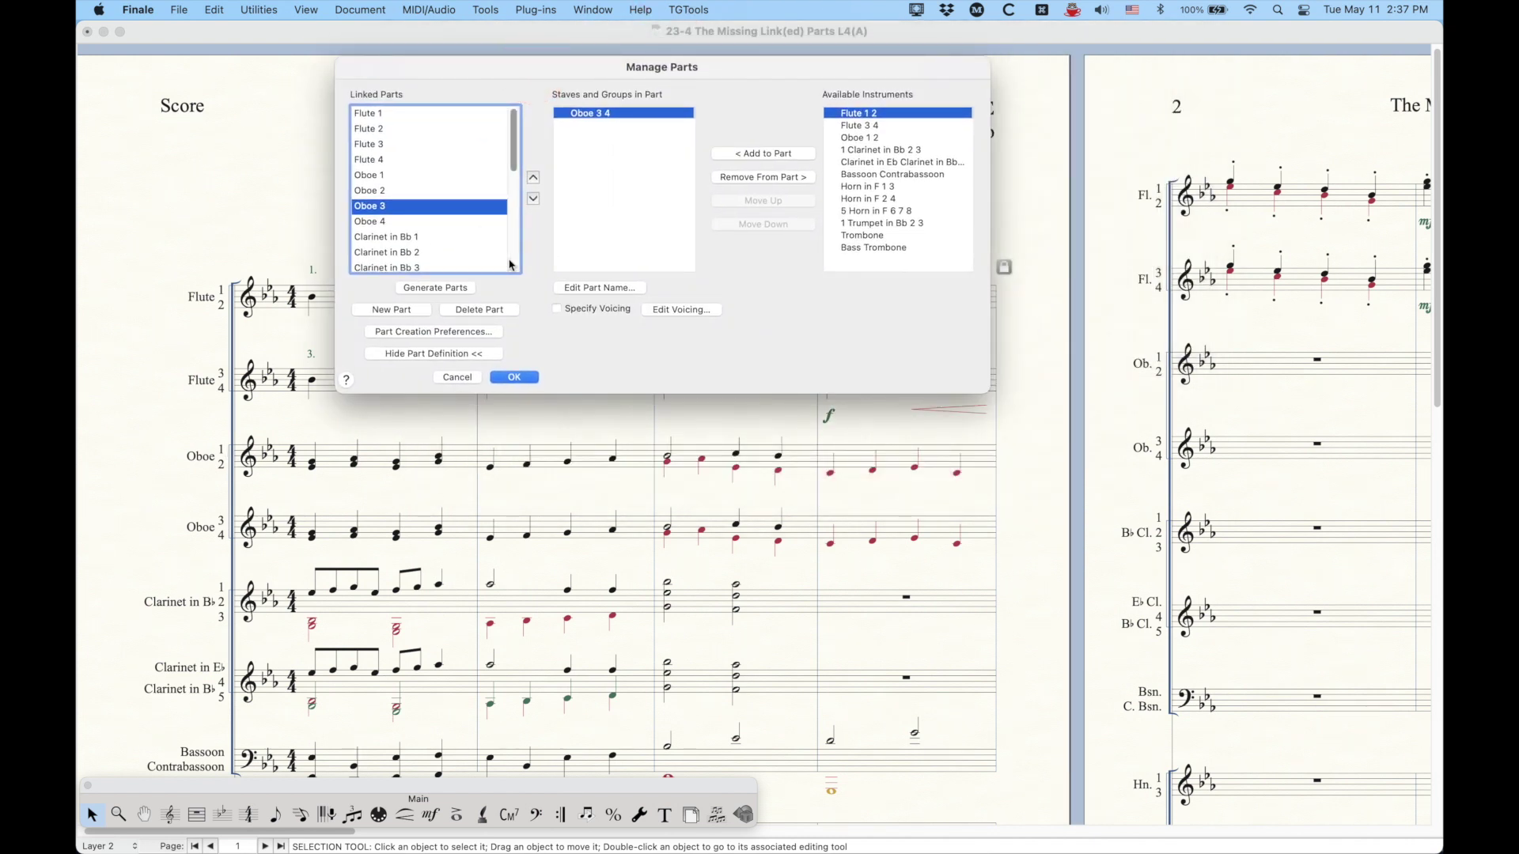
left_click(681, 310)
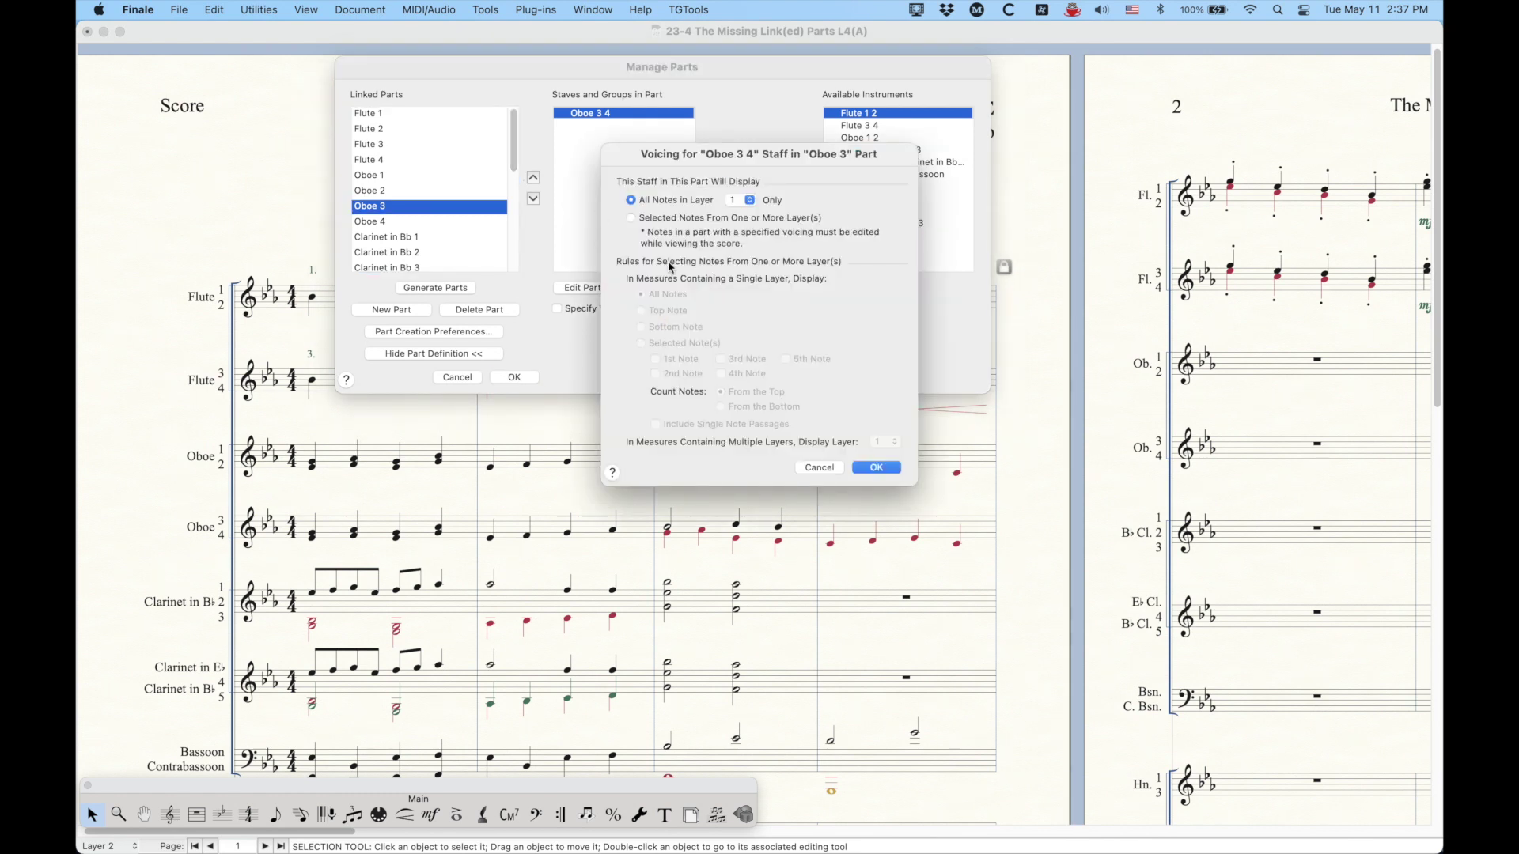
left_click(630, 217)
left_click(642, 345)
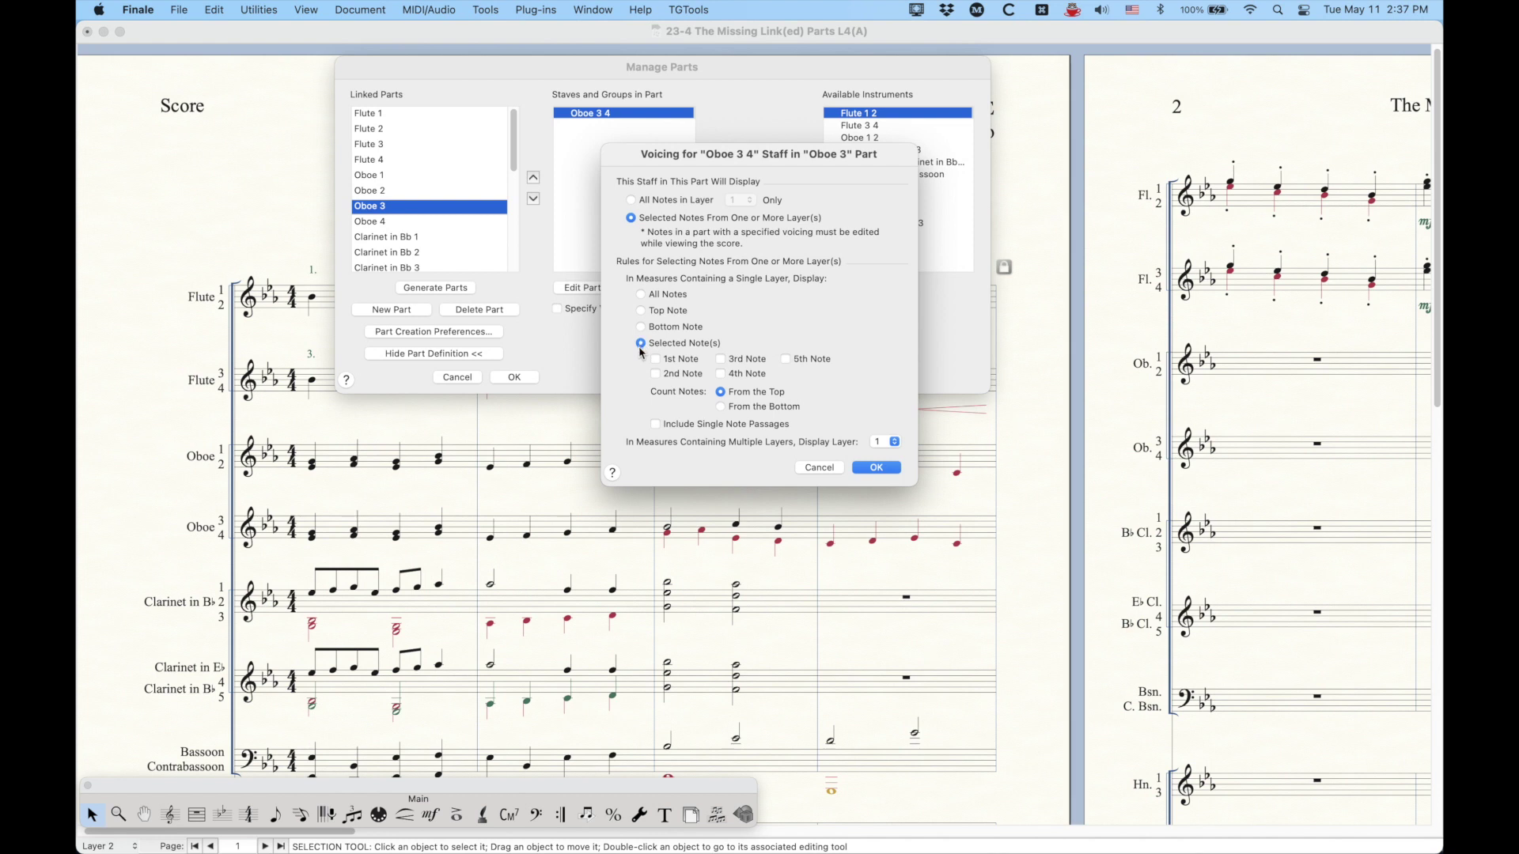
left_click(656, 359)
left_click(655, 374)
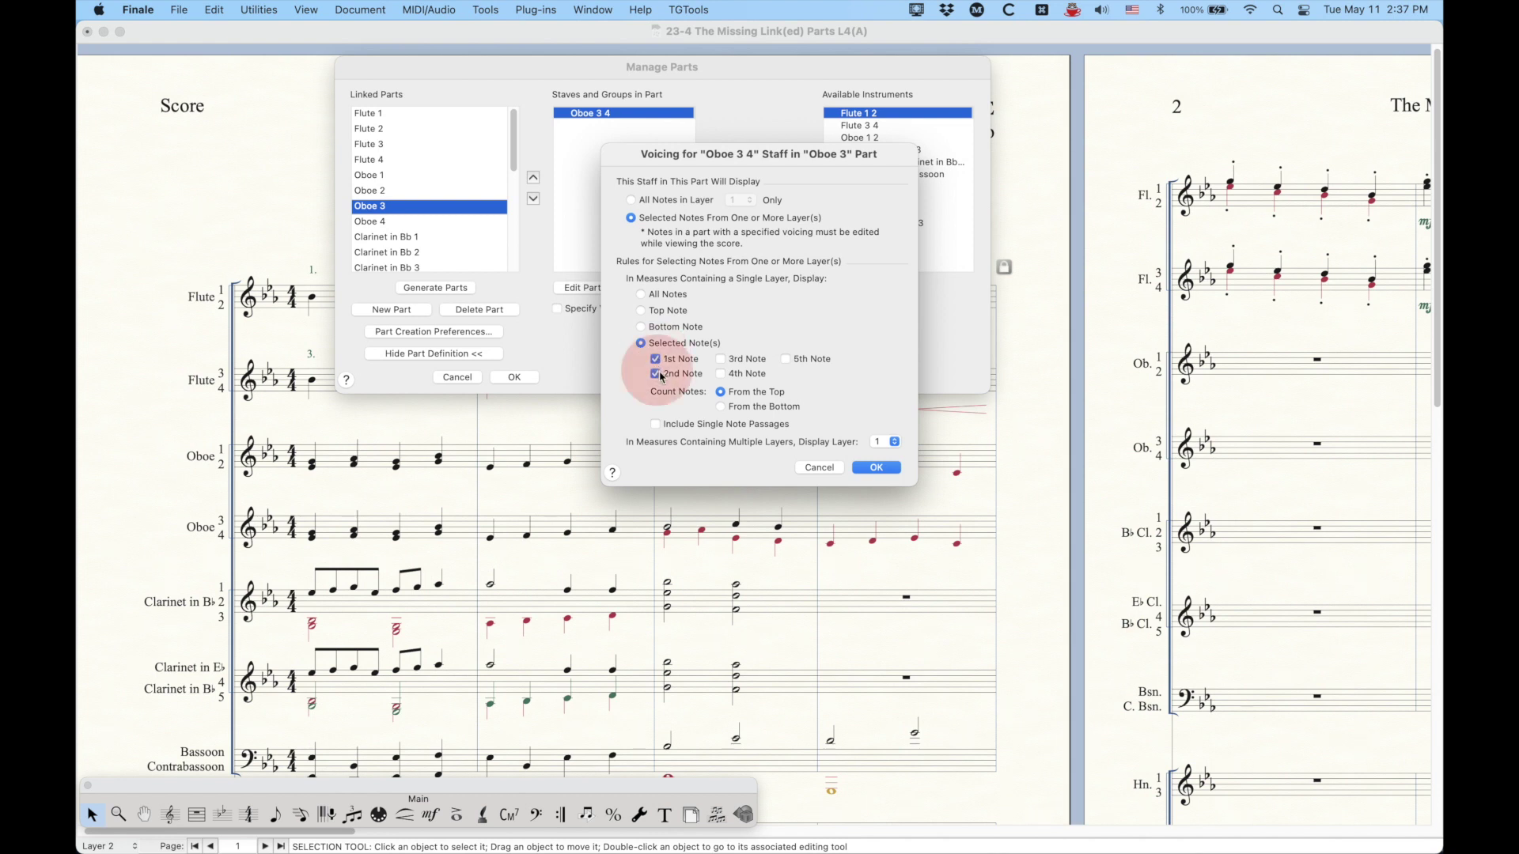
left_click(721, 359)
left_click(720, 374)
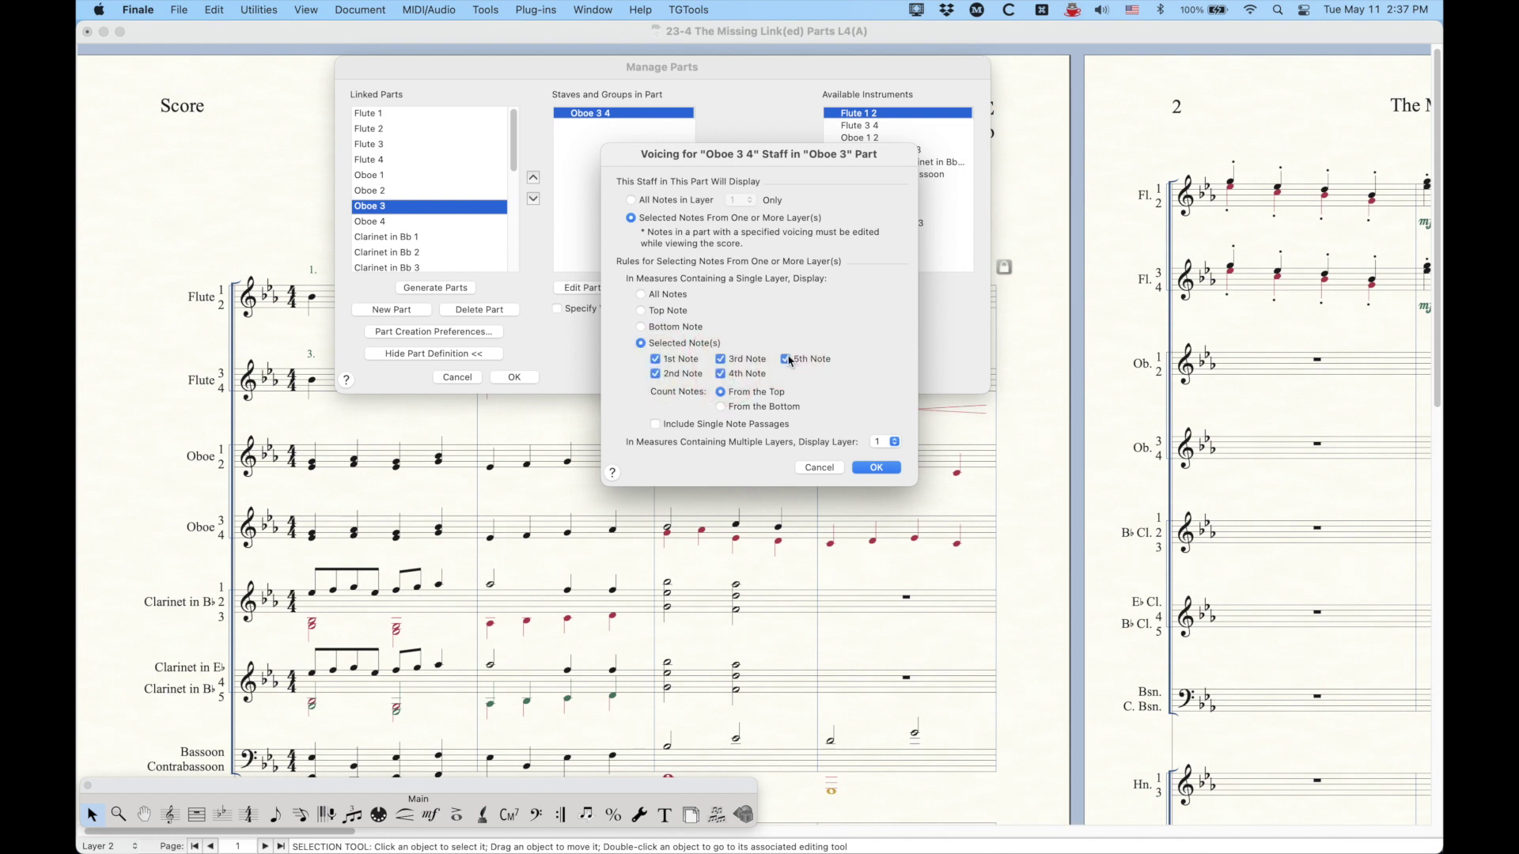
- Limit the Oboe 3 part's single-layer selection to the 1st note counted from the top and accept the voicing
left_click(721, 359)
left_click(721, 374)
left_click(667, 375)
left_click(721, 359)
left_click(722, 361)
left_click(721, 407)
left_click(723, 392)
left_click(876, 468)
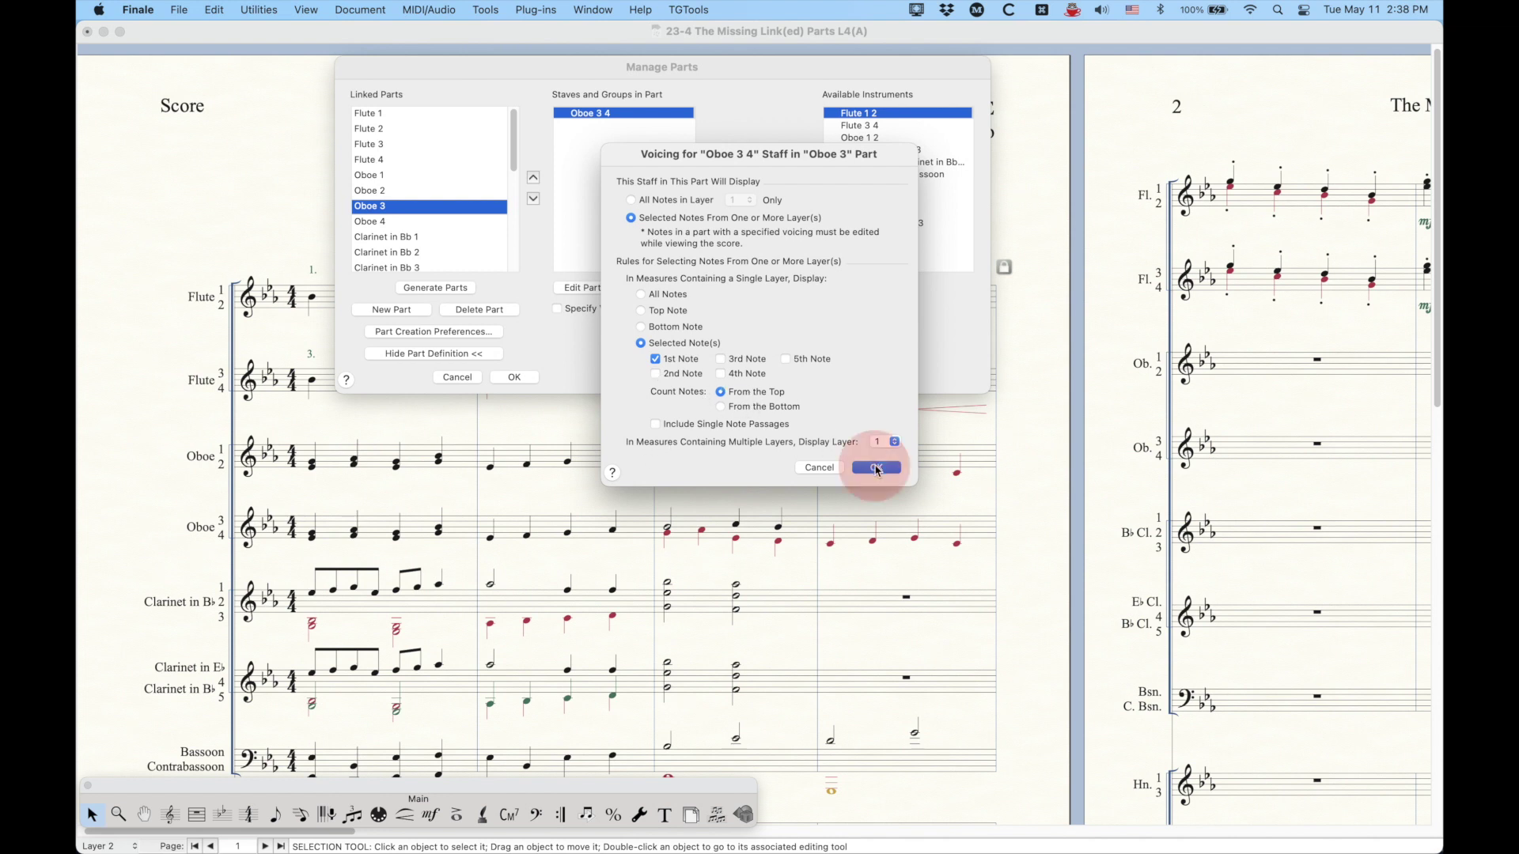
- Set the Oboe 4 part's voicing to selected notes from one or more layers, with the 2nd note from the top in single-layer measures
left_click(387, 223)
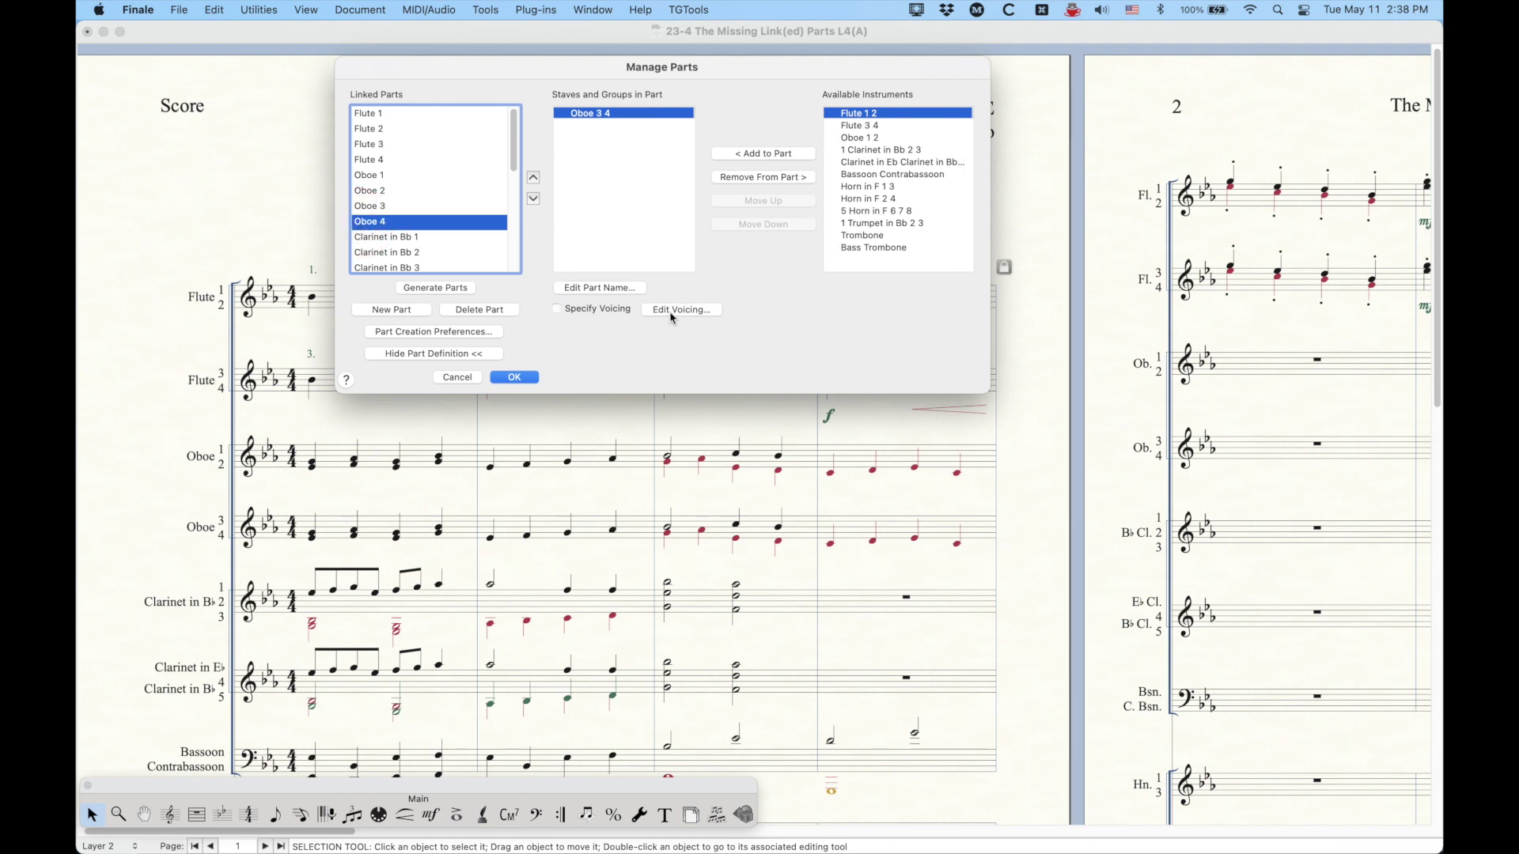
left_click(669, 310)
left_click(647, 217)
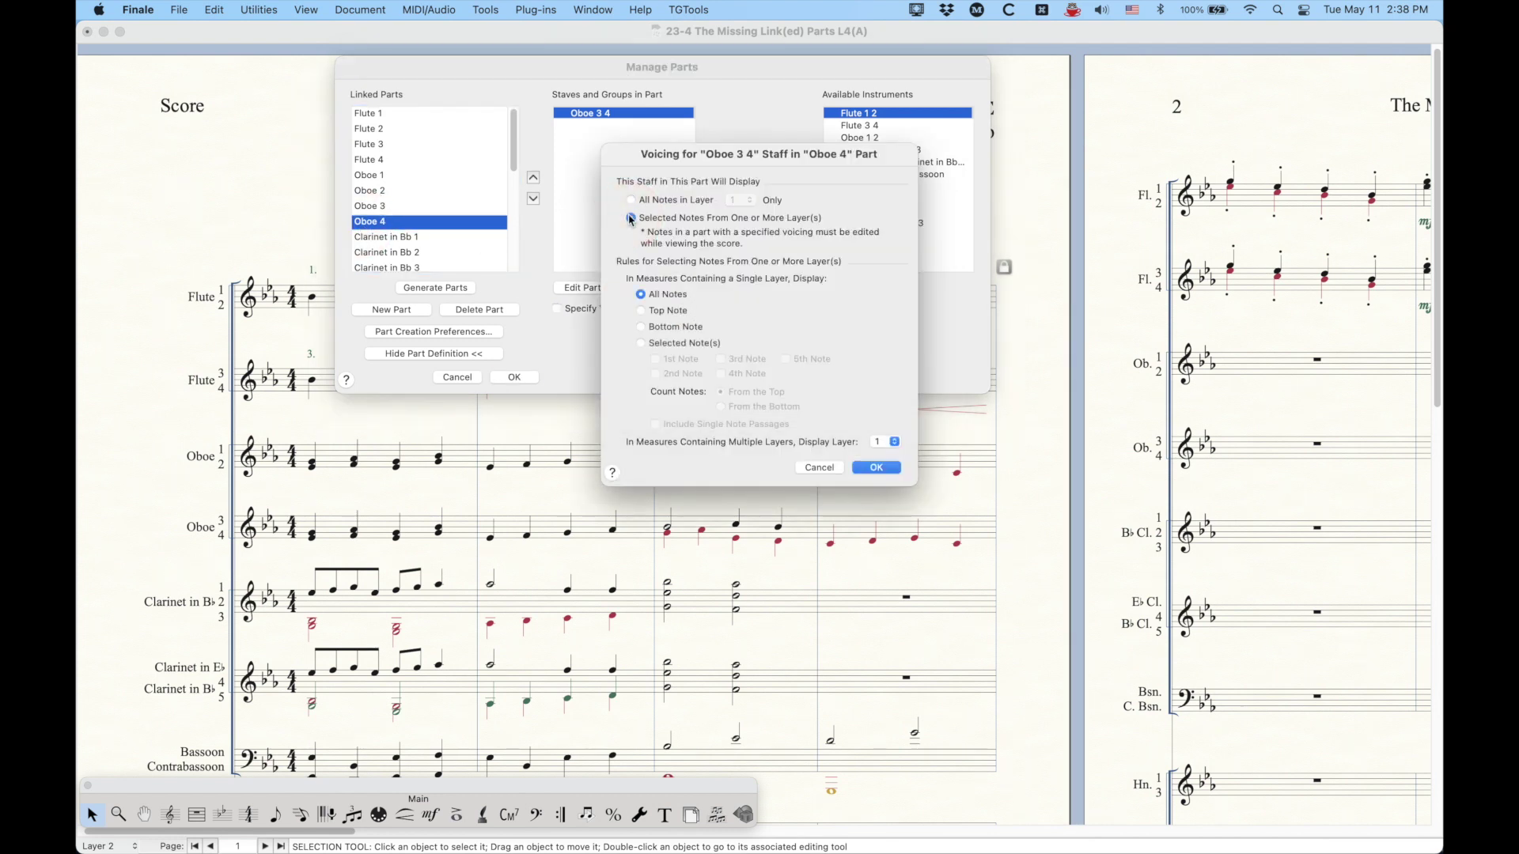
left_click(643, 345)
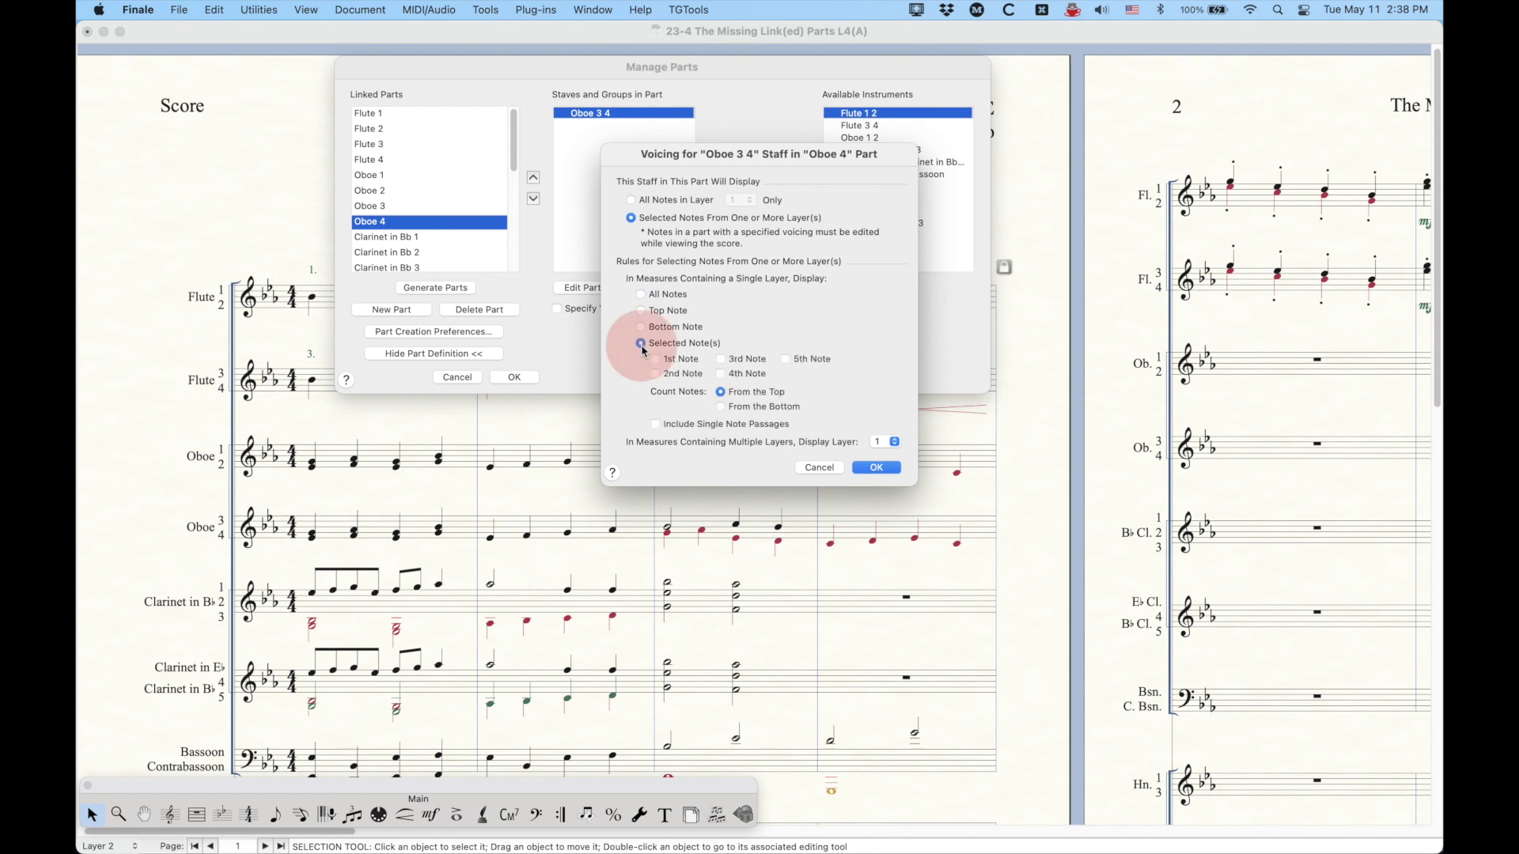
left_click(655, 375)
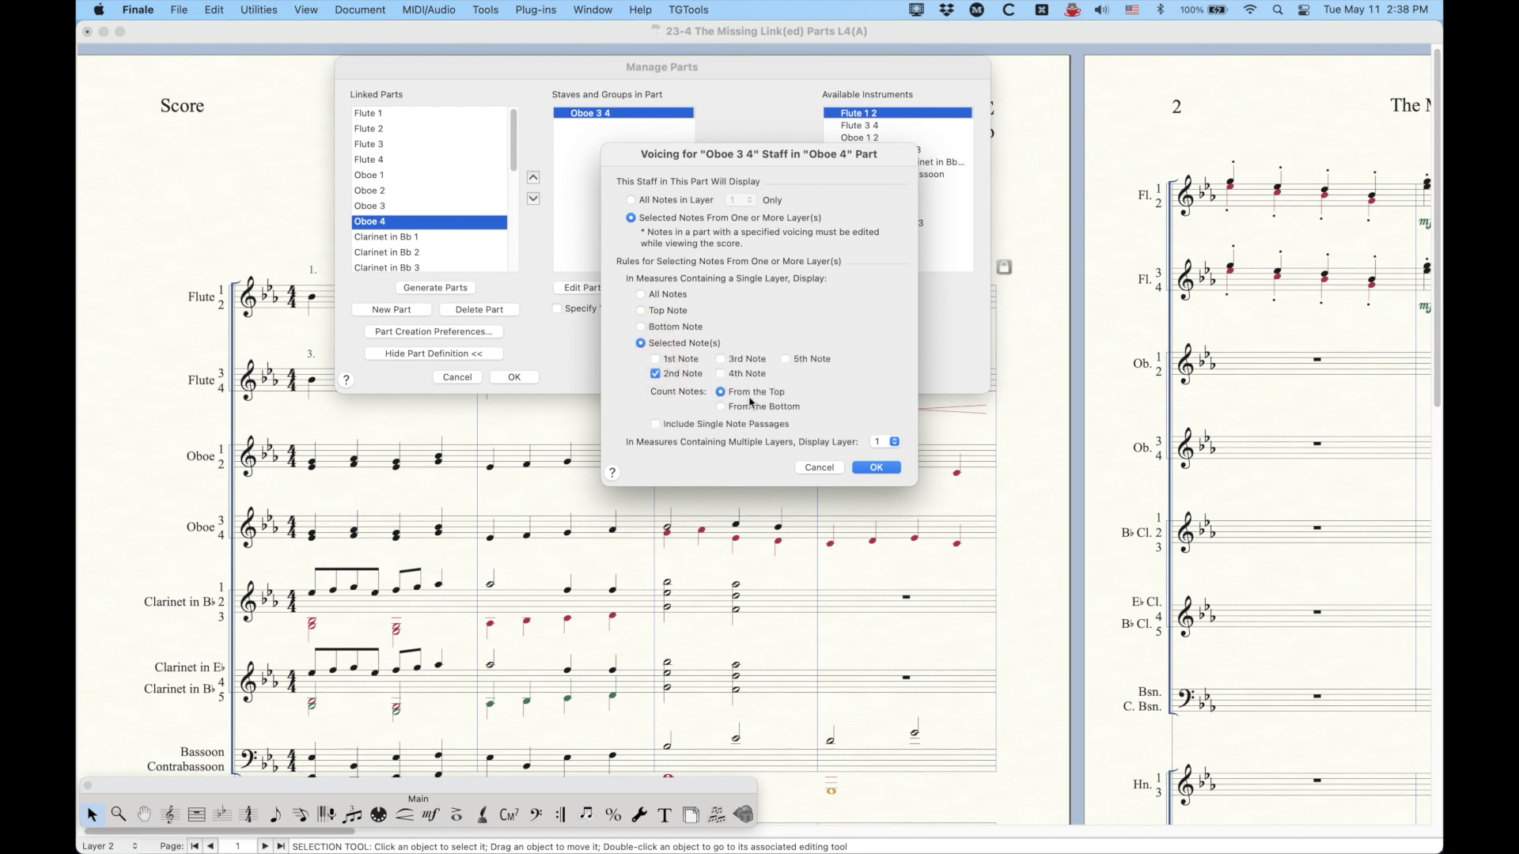
- Try the 1st note counted from the bottom for Oboe 4's single-layer measures, and switch the rule to Bottom Note
left_click_drag(752, 158, 751, 124)
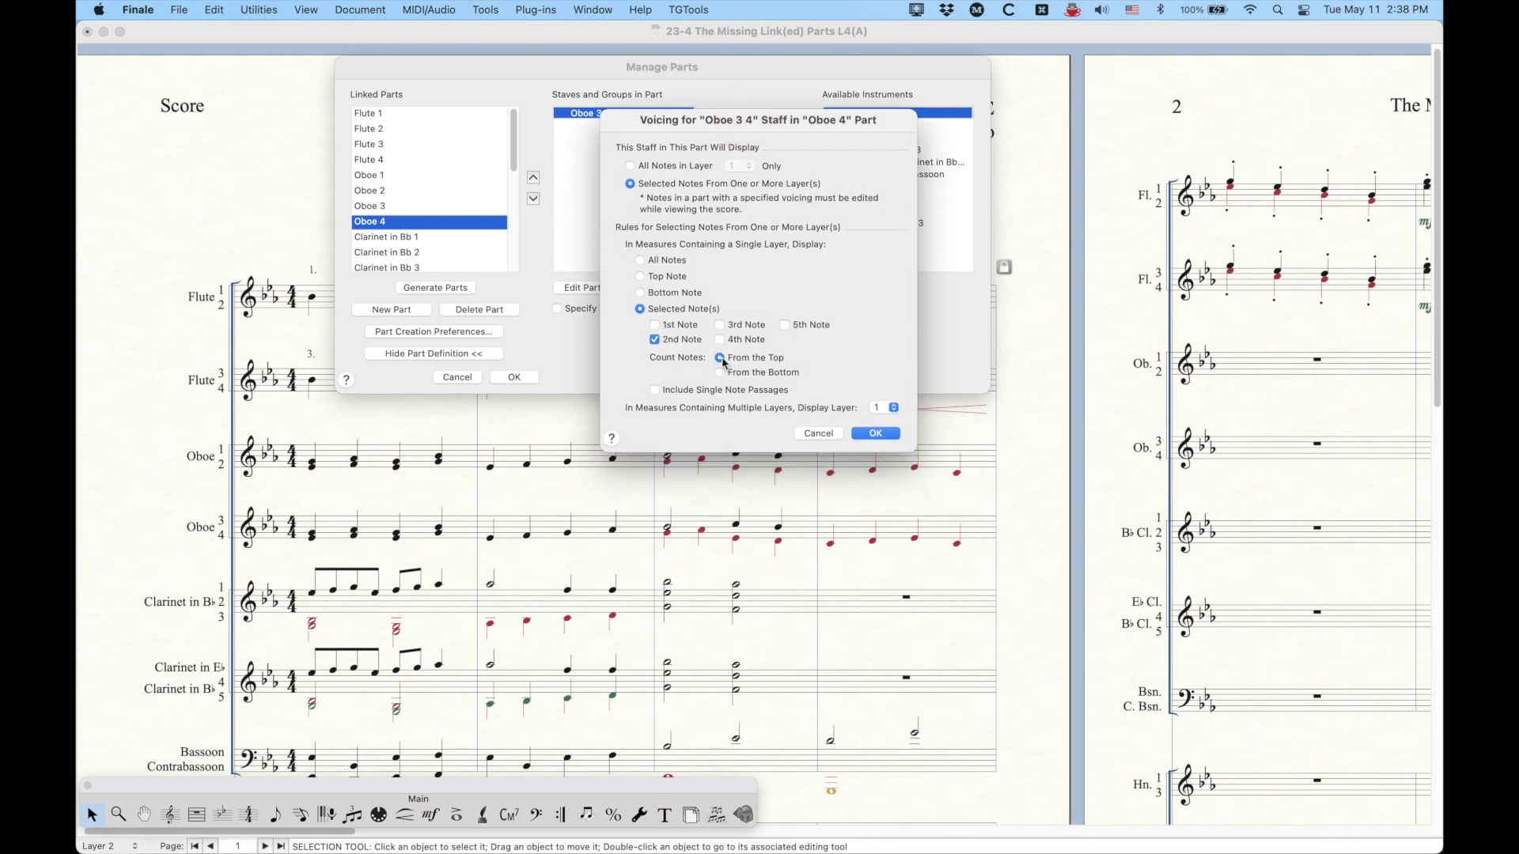
left_click(655, 325)
left_click(654, 340)
left_click(720, 373)
left_click(655, 341)
left_click(721, 358)
left_click(654, 324)
left_click(654, 339)
left_click(719, 371)
left_click(640, 292)
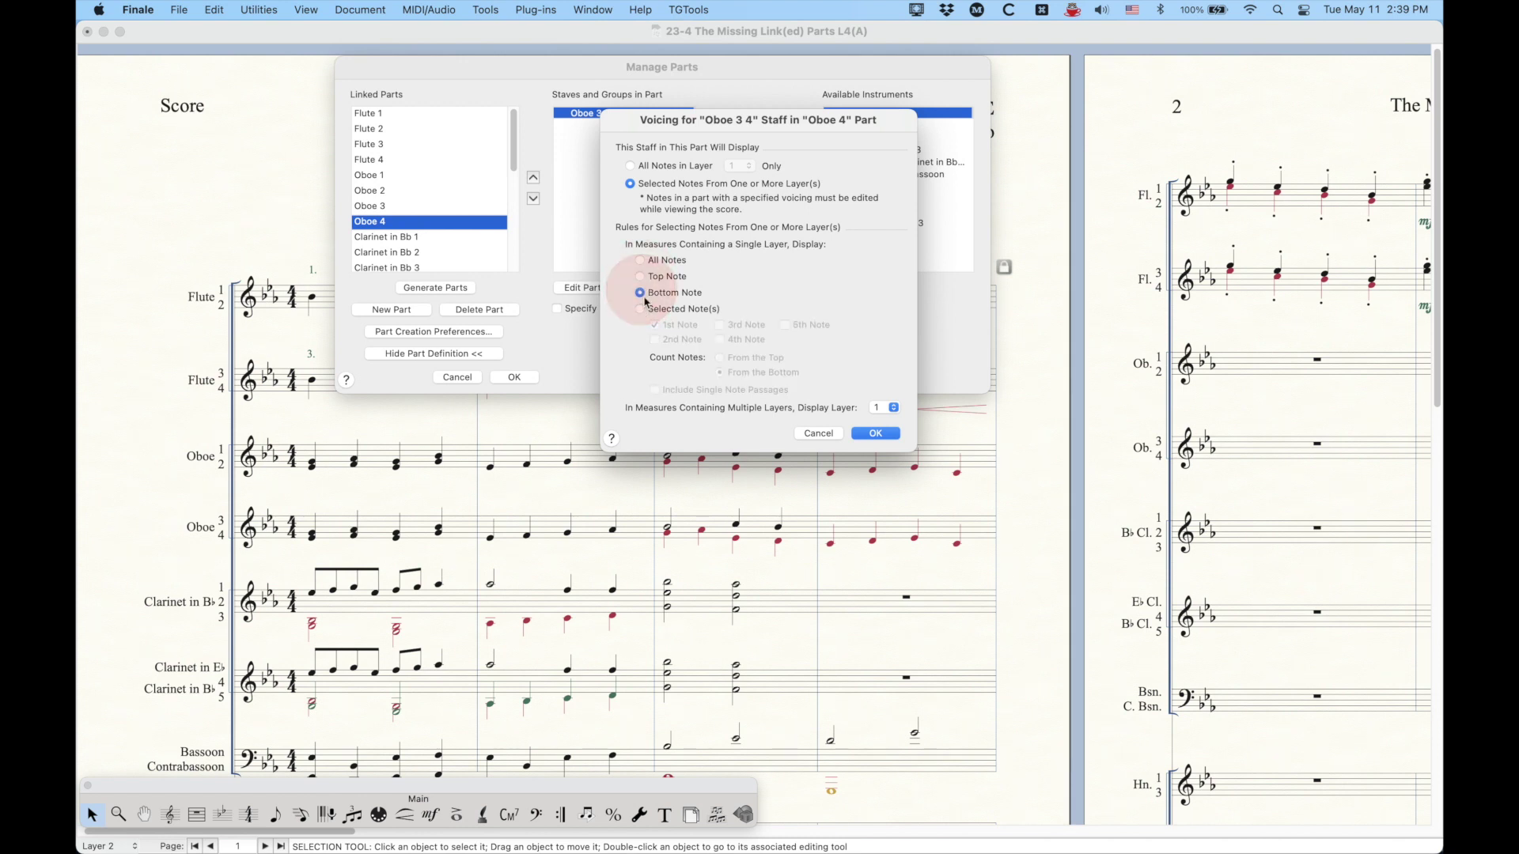
- Set Oboe 4's voicing to display only the 2nd note counted from the top, including single note passages
left_click(640, 309)
left_click(655, 340)
left_click(655, 325)
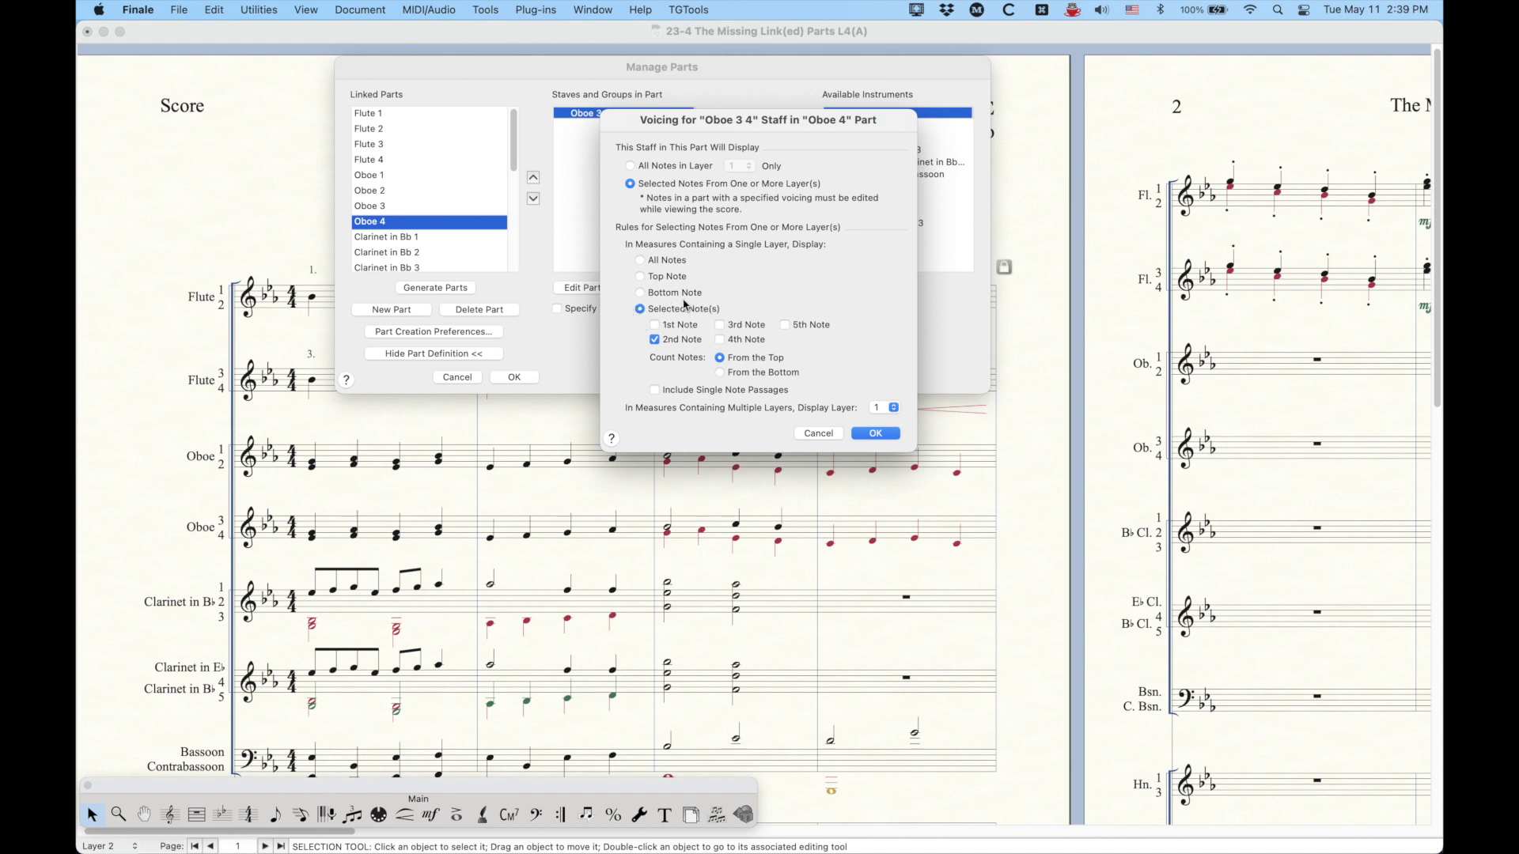
left_click(654, 391)
- Try selecting the 1st note counted from the bottom for Oboe 4, and return to the 2nd note from the top
left_click(654, 340)
left_click(654, 325)
left_click(719, 373)
left_click(720, 359)
left_click(655, 340)
left_click(655, 325)
- Make Oboe 4 display layer 2 in measures containing multiple layers, and apply its voicing
left_click(891, 408)
left_click(878, 423)
left_click(877, 434)
- Include single note passages in the Oboe 3 part's voicing and apply the part definitions
left_click(375, 206)
left_click(682, 309)
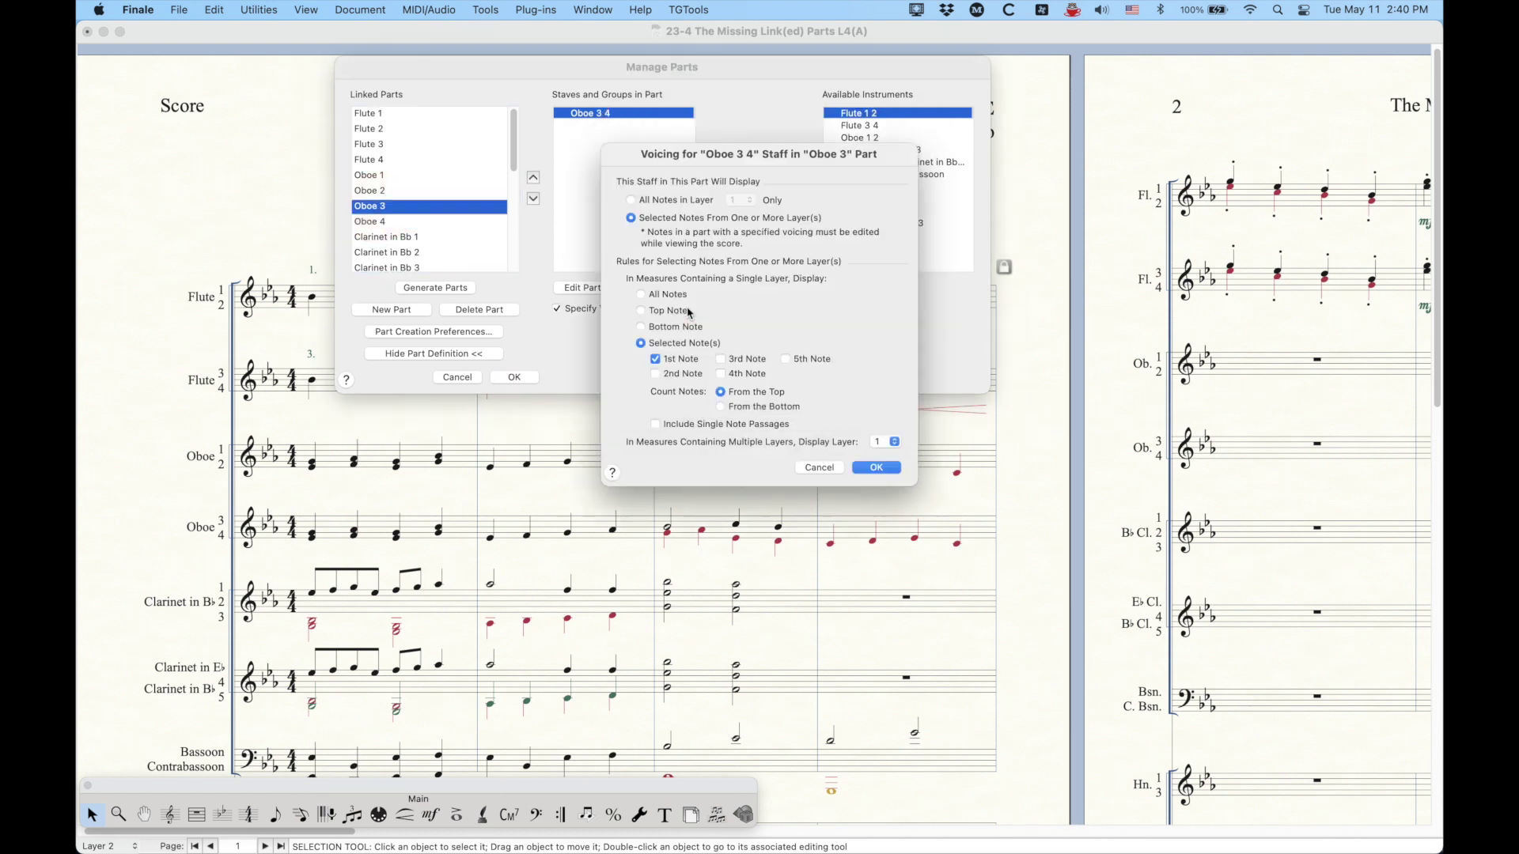
left_click(656, 424)
left_click(876, 468)
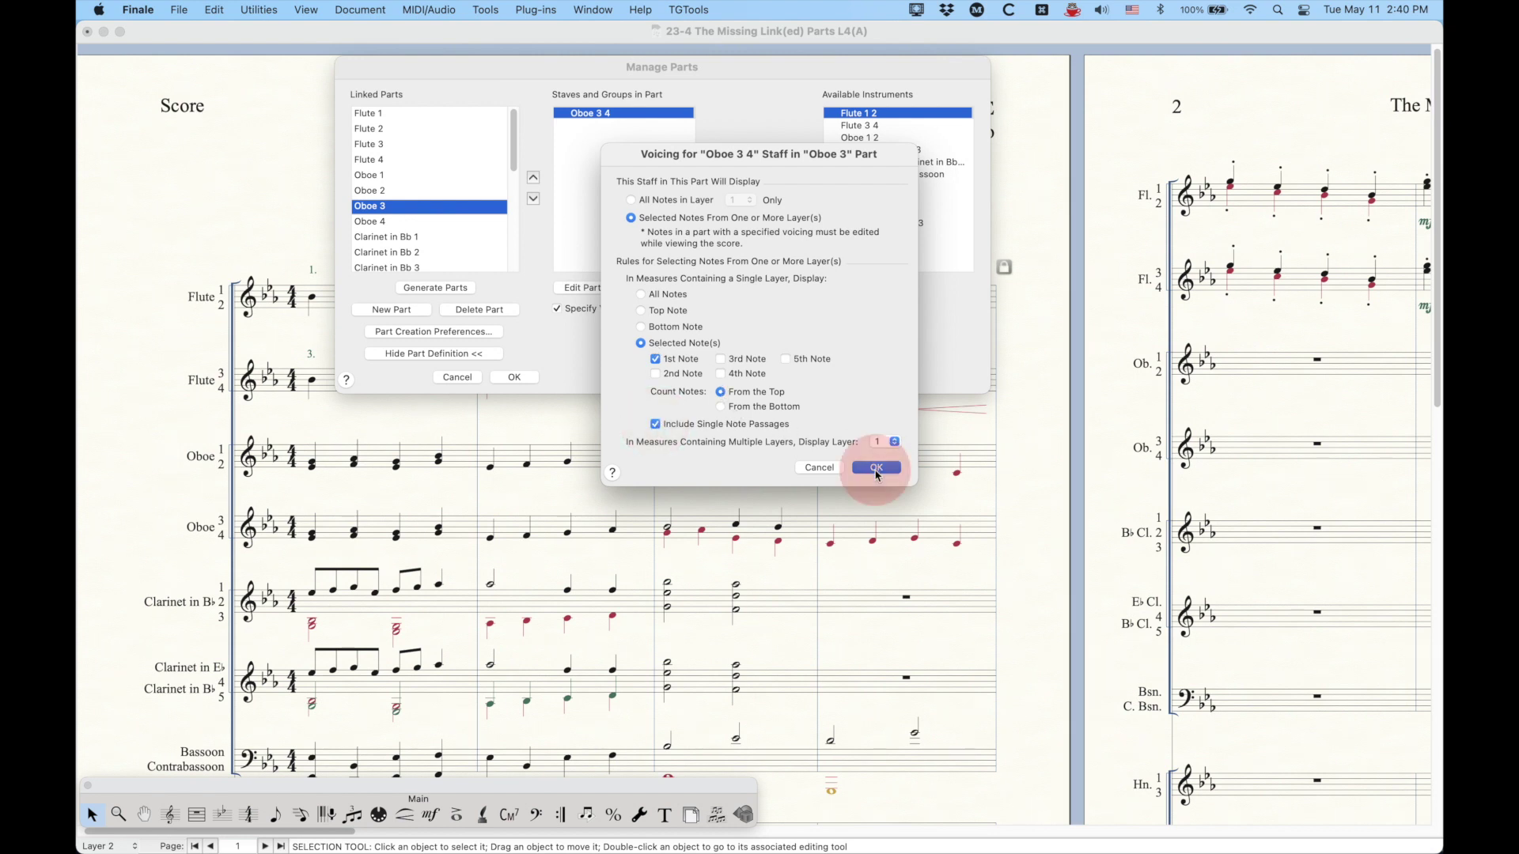
left_click(522, 380)
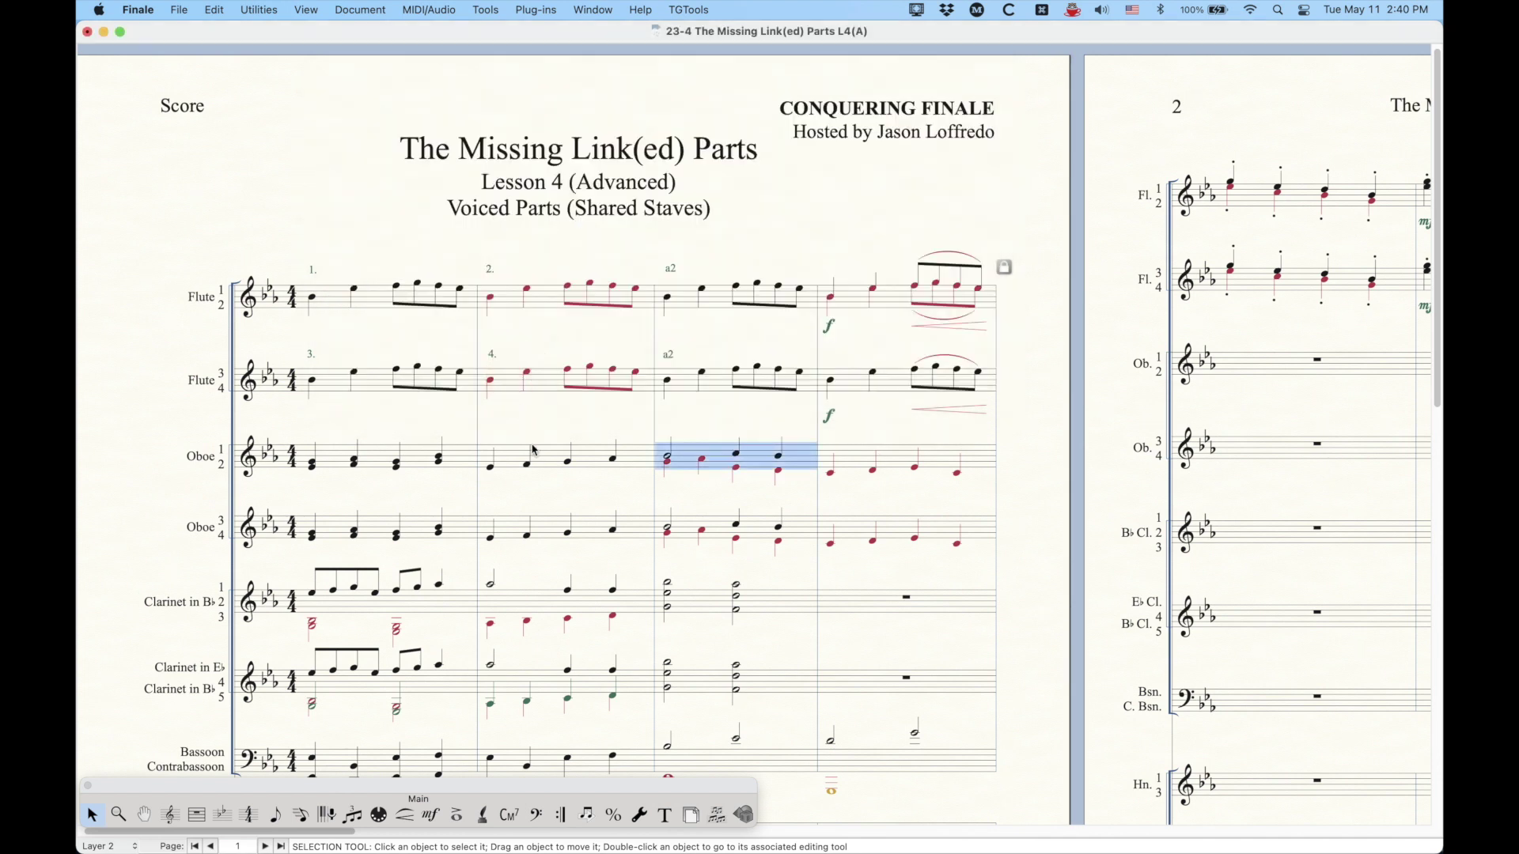
- Select the four measures of the Oboe 3 4 staff, view the Oboe 3 part, and highlight its fourth measure
left_click(447, 531)
left_click(889, 535, "shift")
left_click(371, 7)
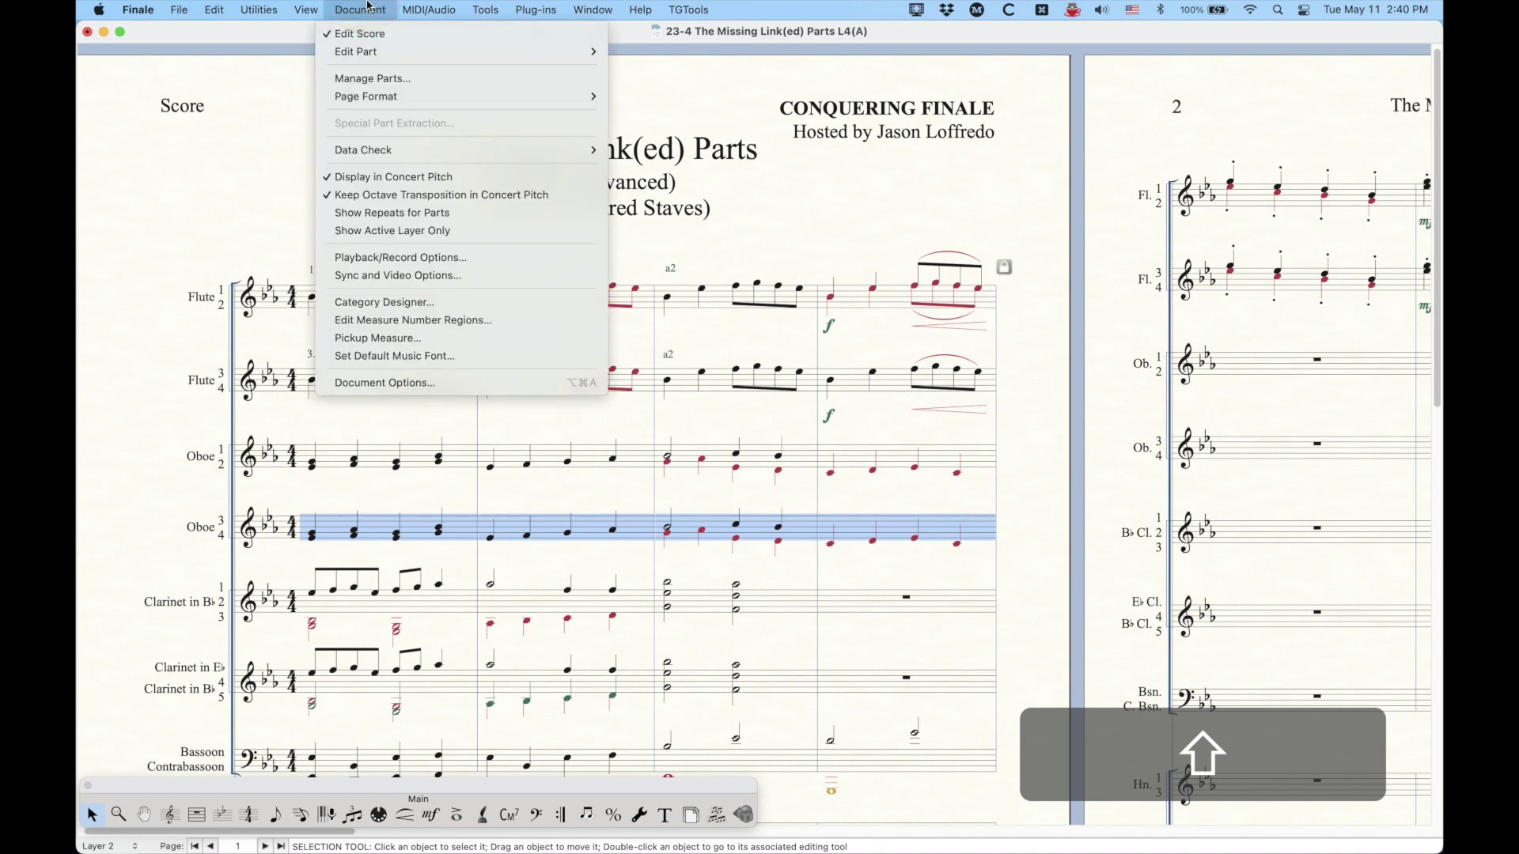
mouse_move(380, 54)
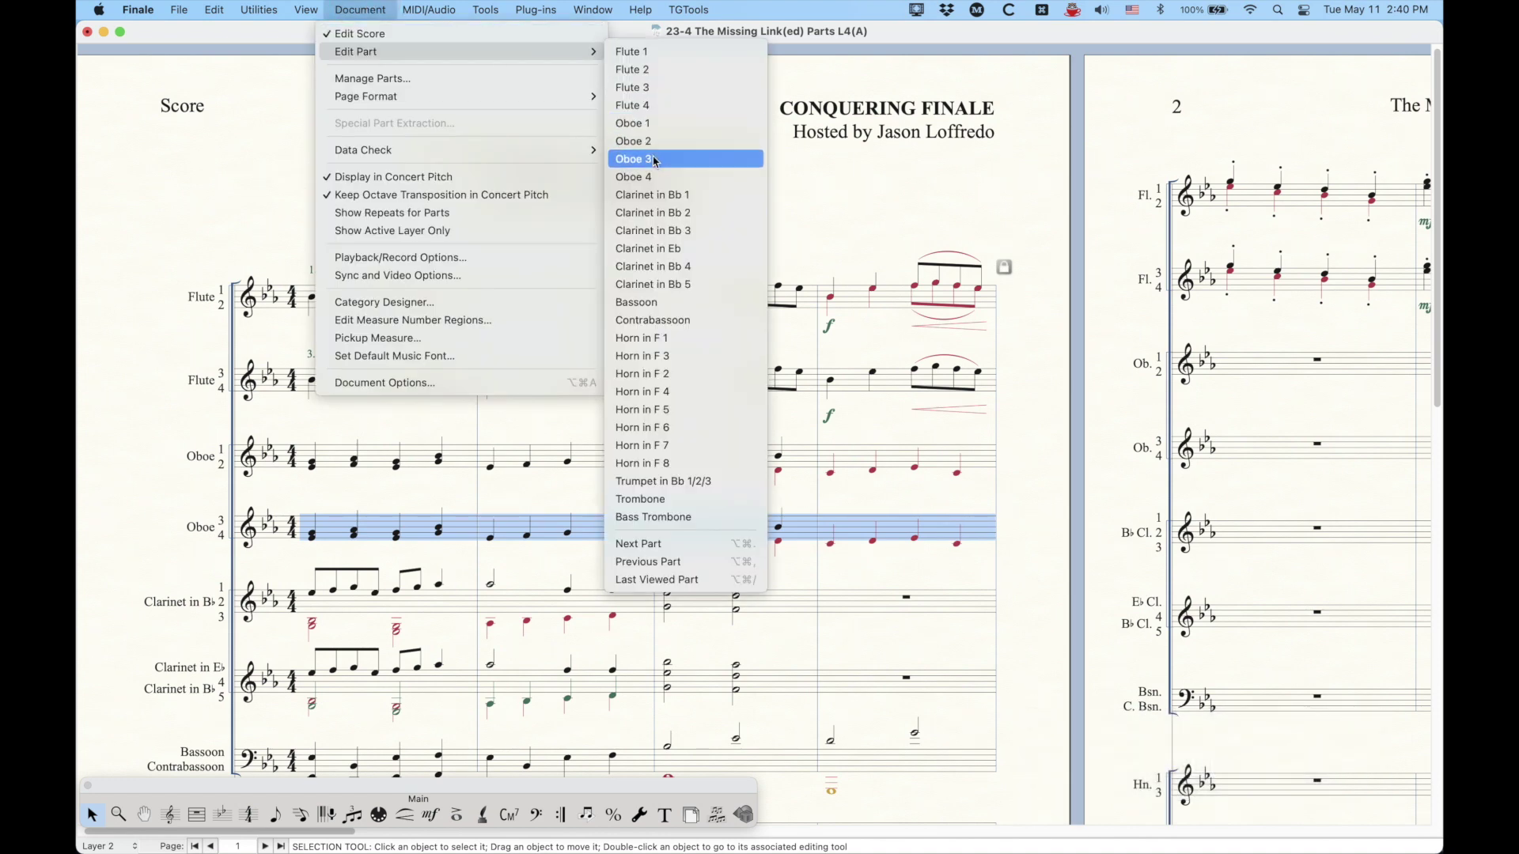
left_click(654, 160)
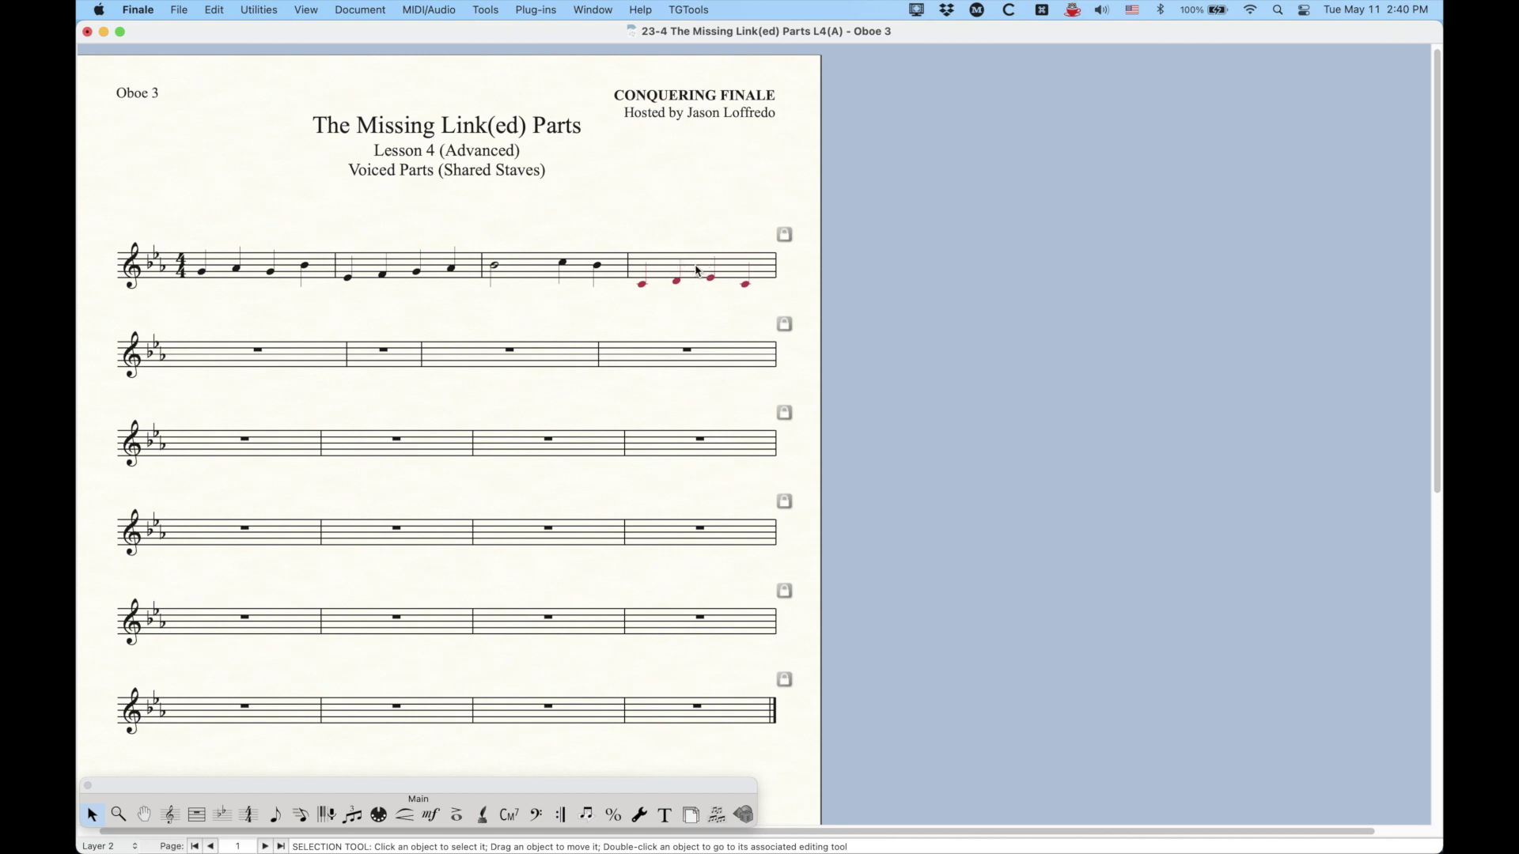
left_click(698, 271)
- Return to the score and view the Oboe 4 part, highlighting its second and fourth measures for checking
key("alt+super+slash")
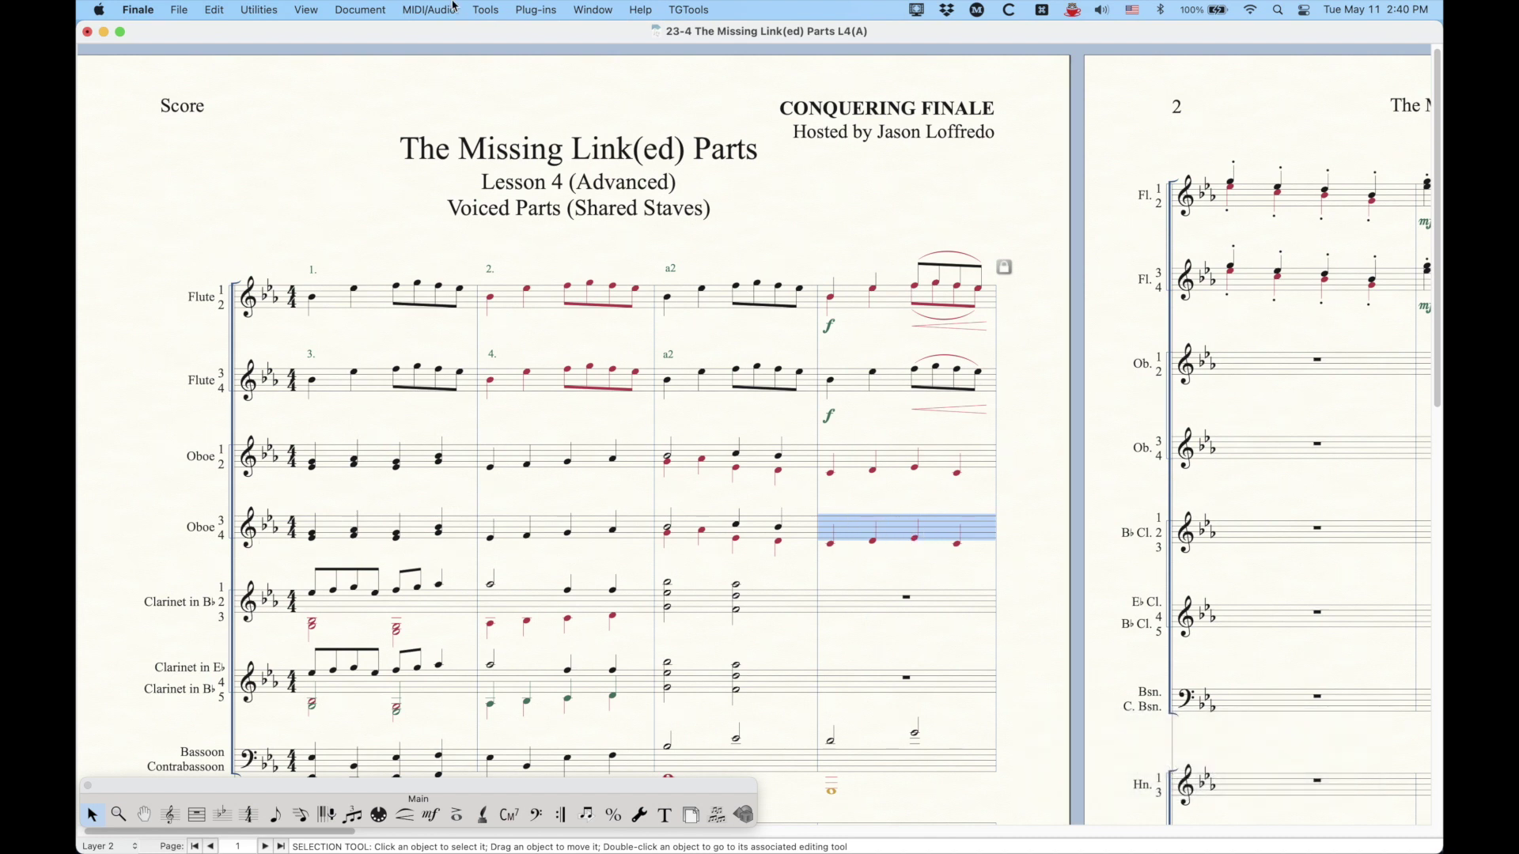
left_click(363, 9)
mouse_move(368, 50)
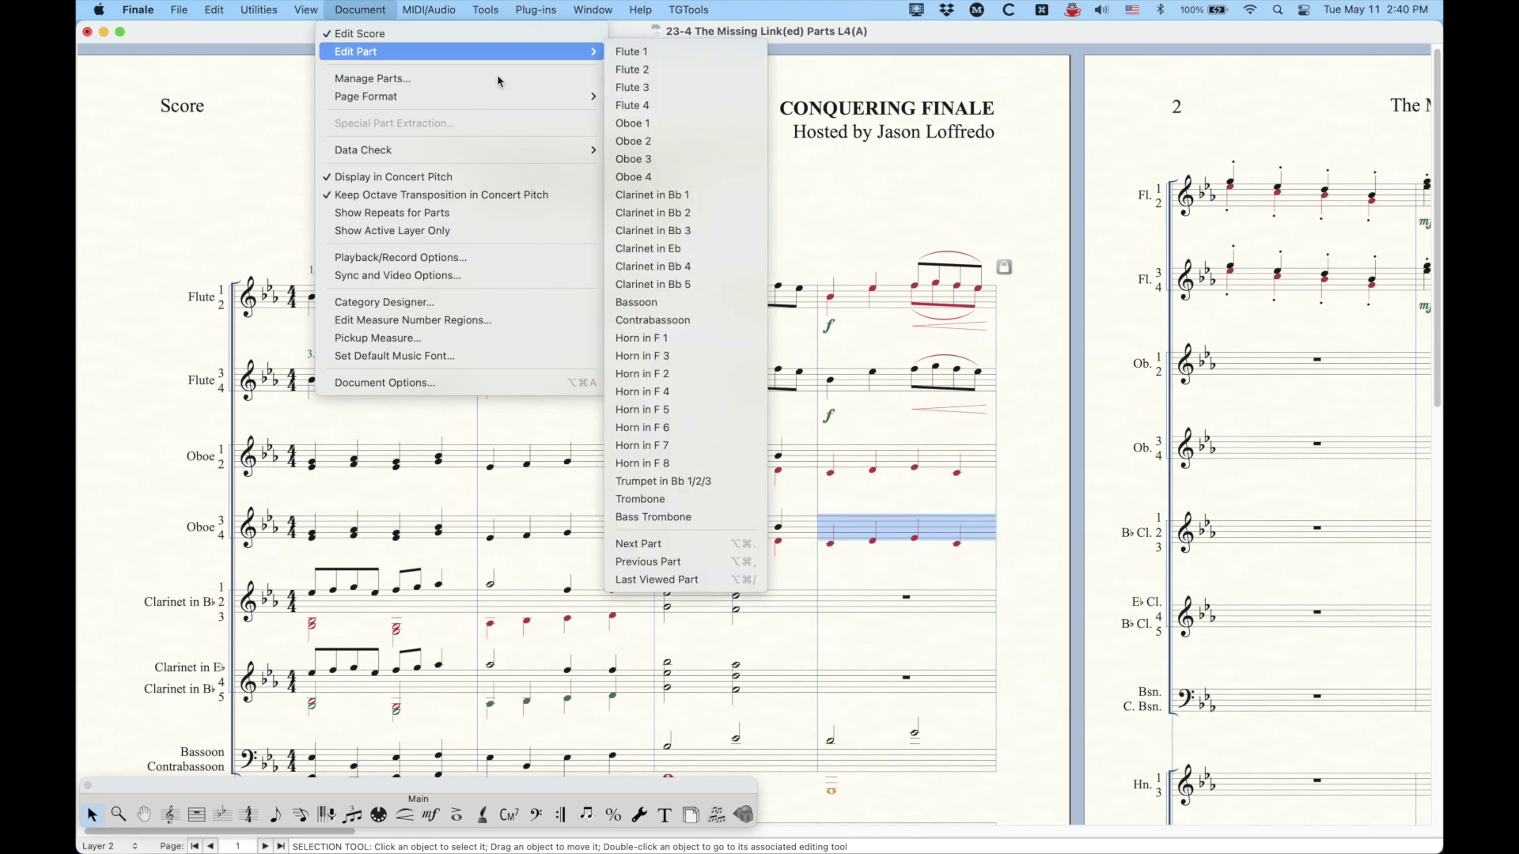
left_click(636, 177)
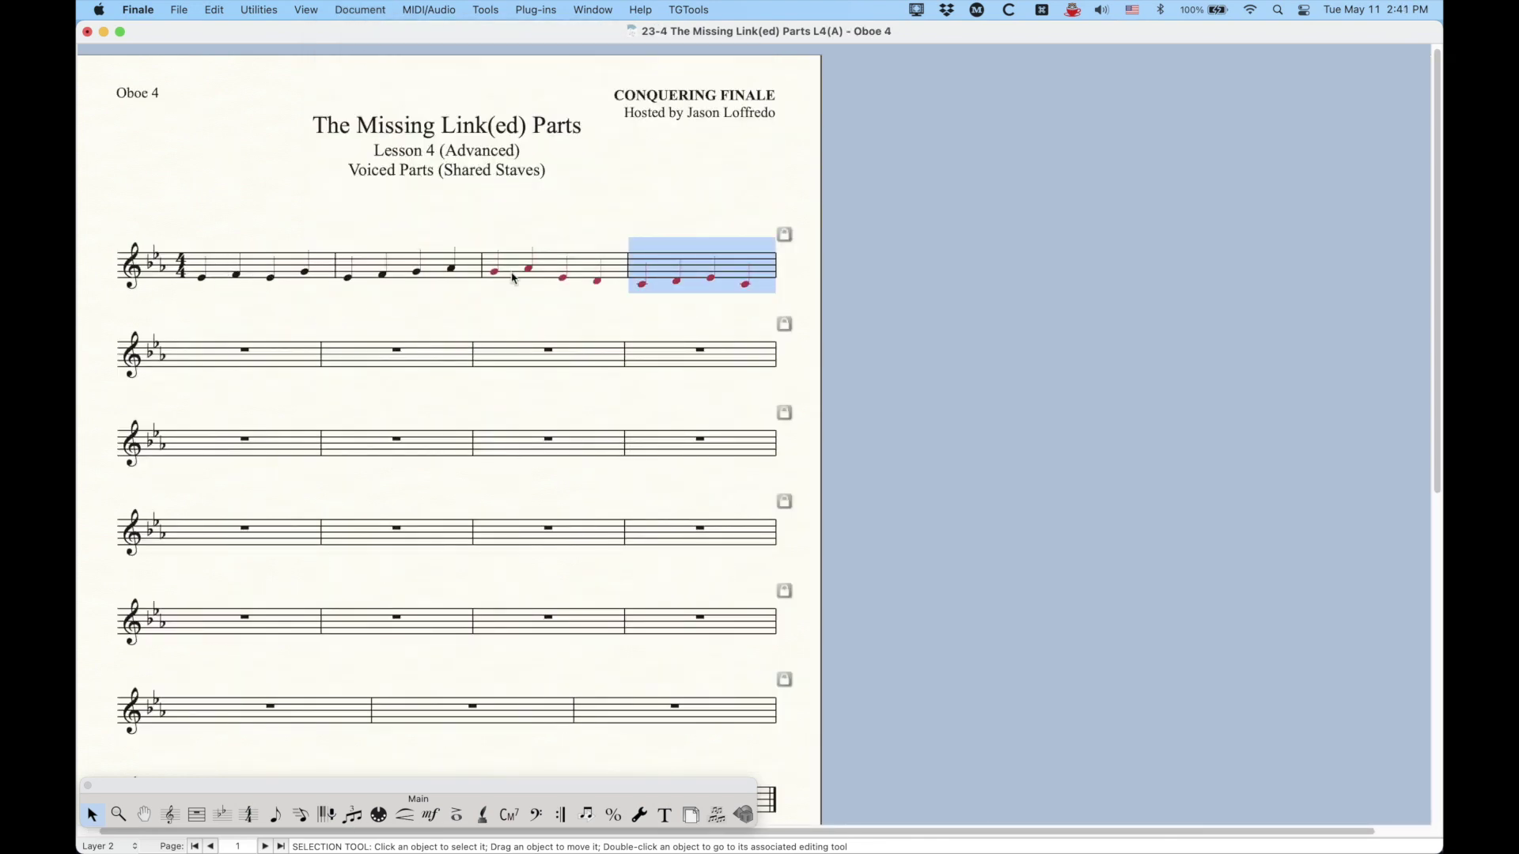
left_click(414, 264)
left_click(703, 264)
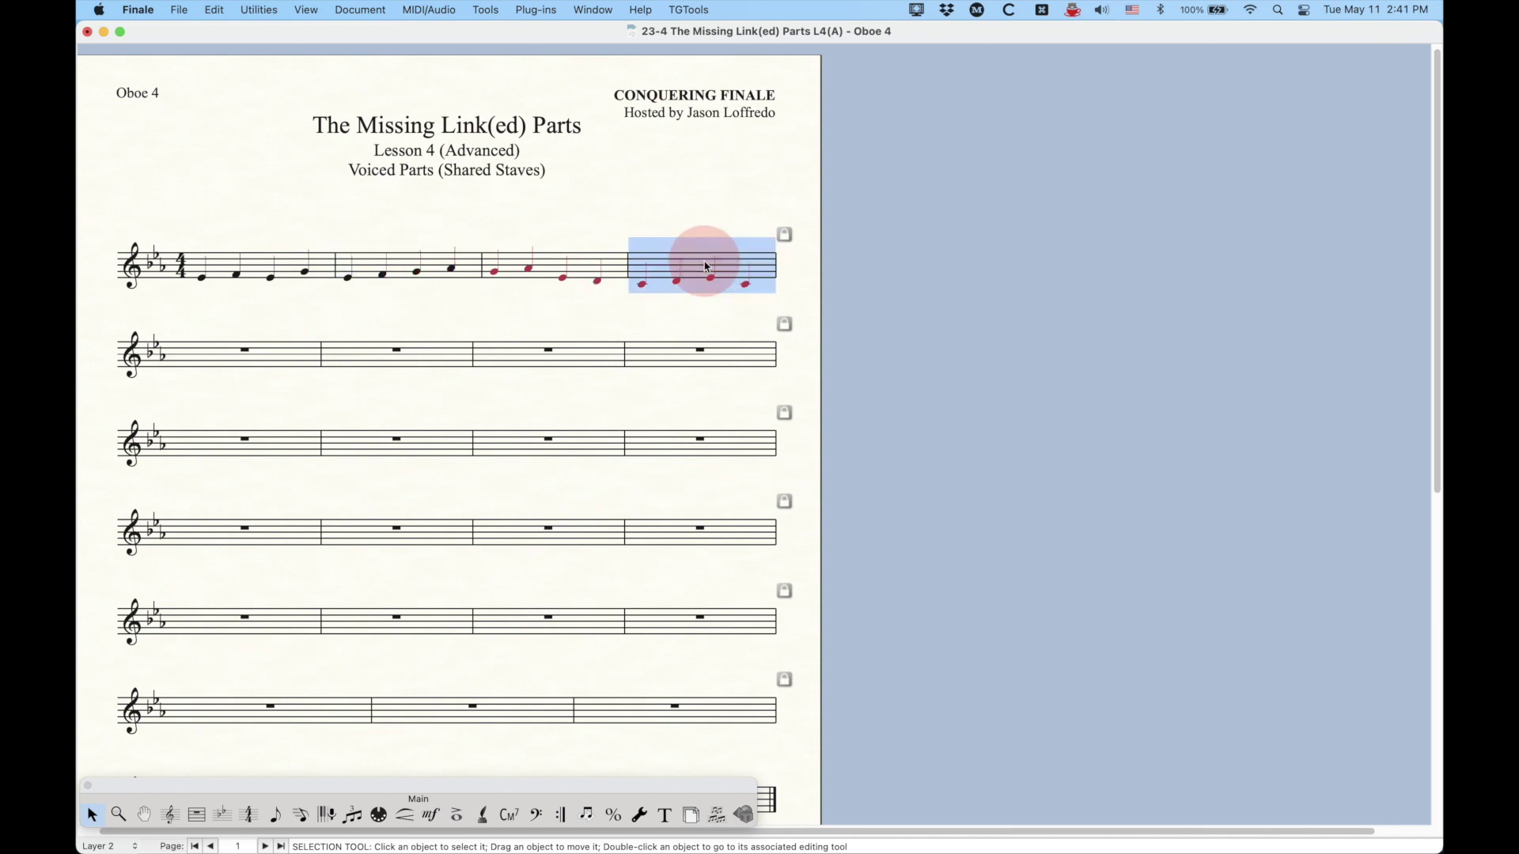
left_click(439, 267)
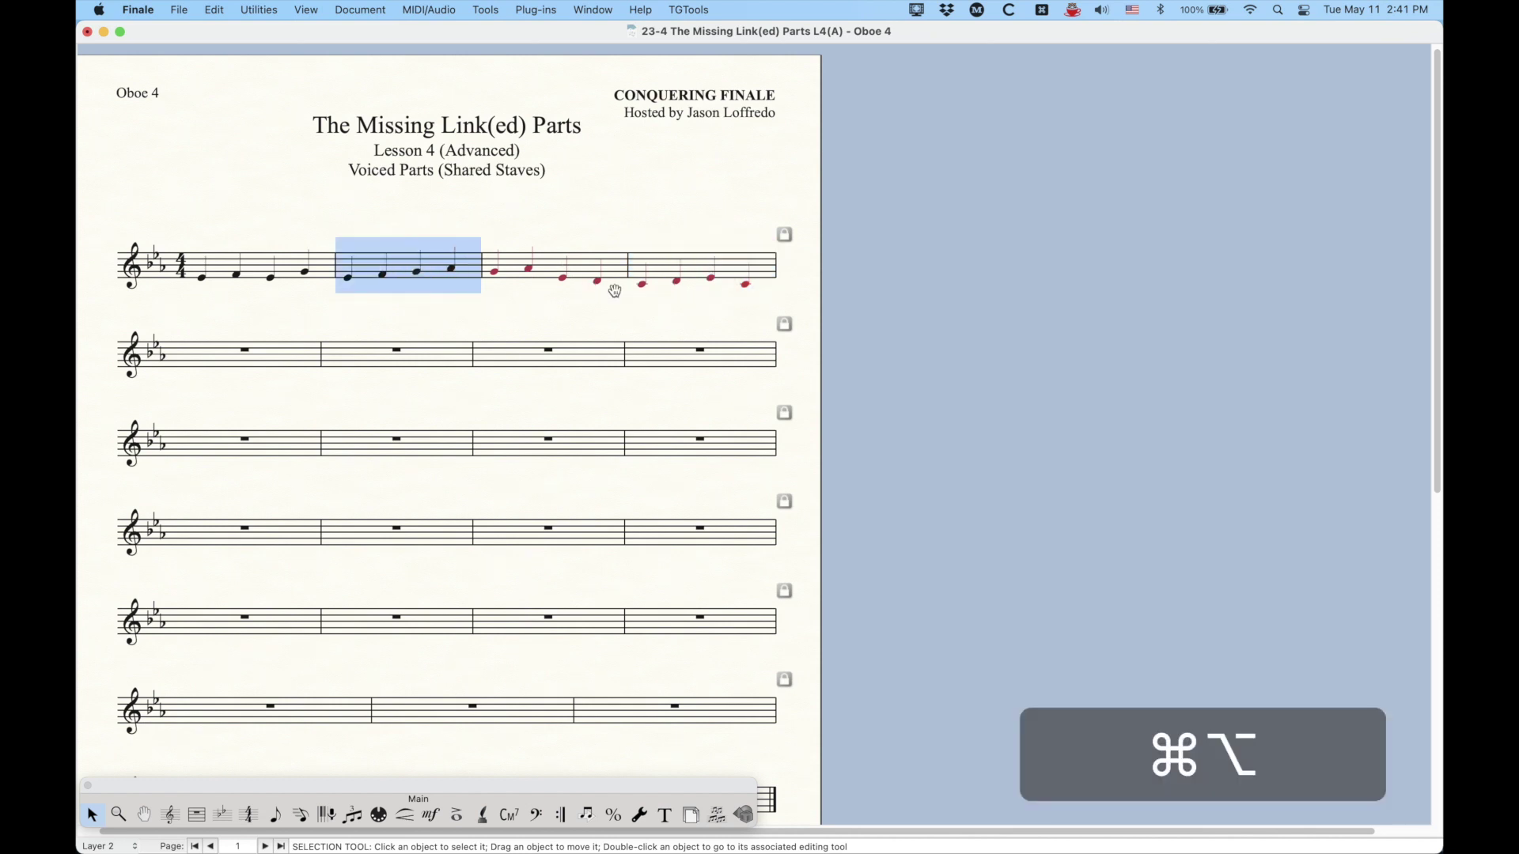
- Go to the previous part and return to the full score
key("super+alt+comma")
left_click(360, 10)
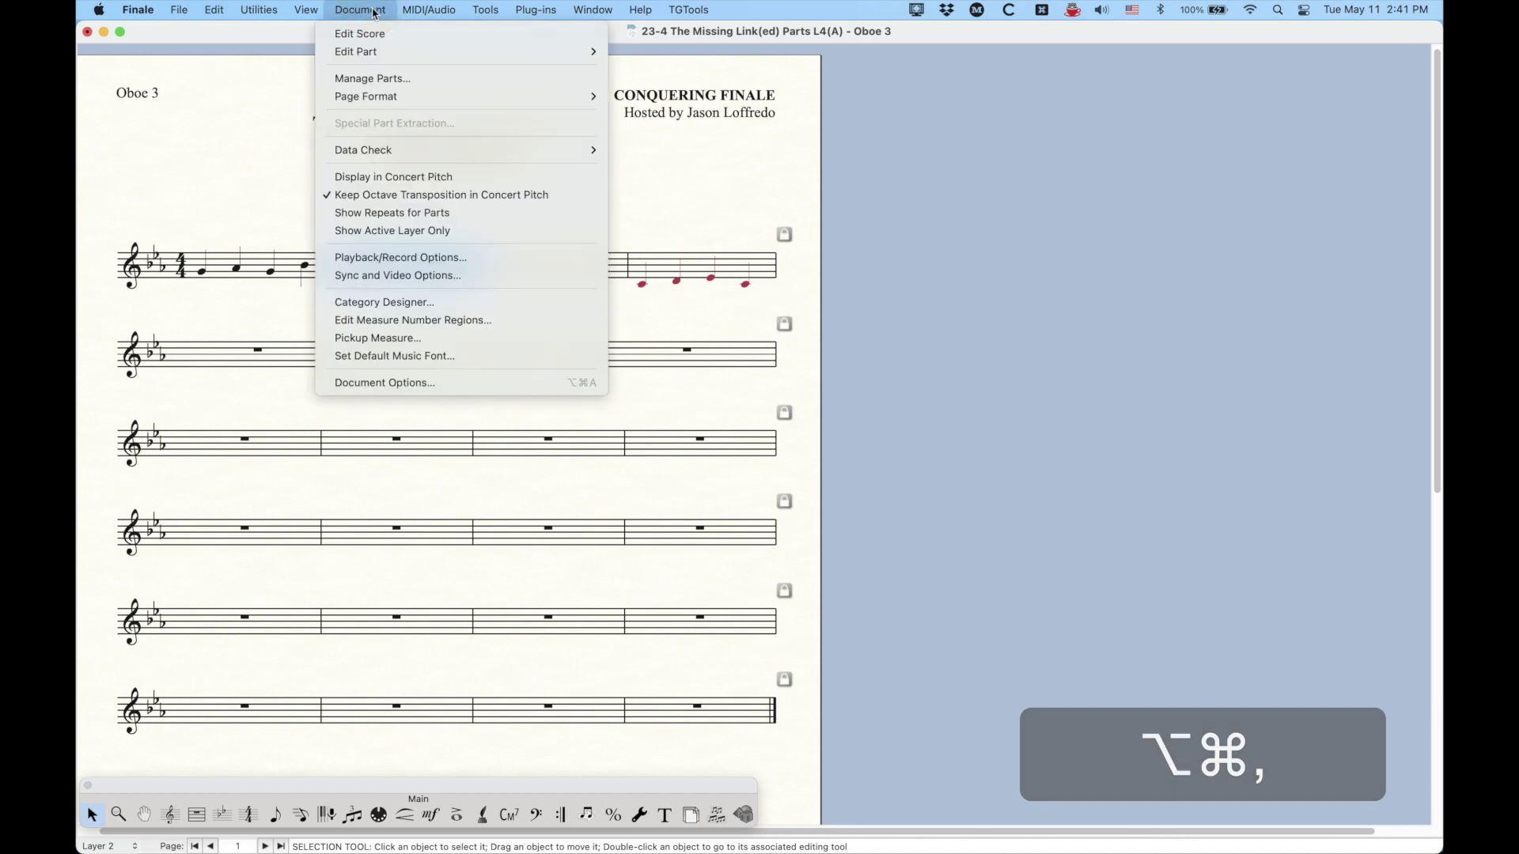
left_click(354, 43)
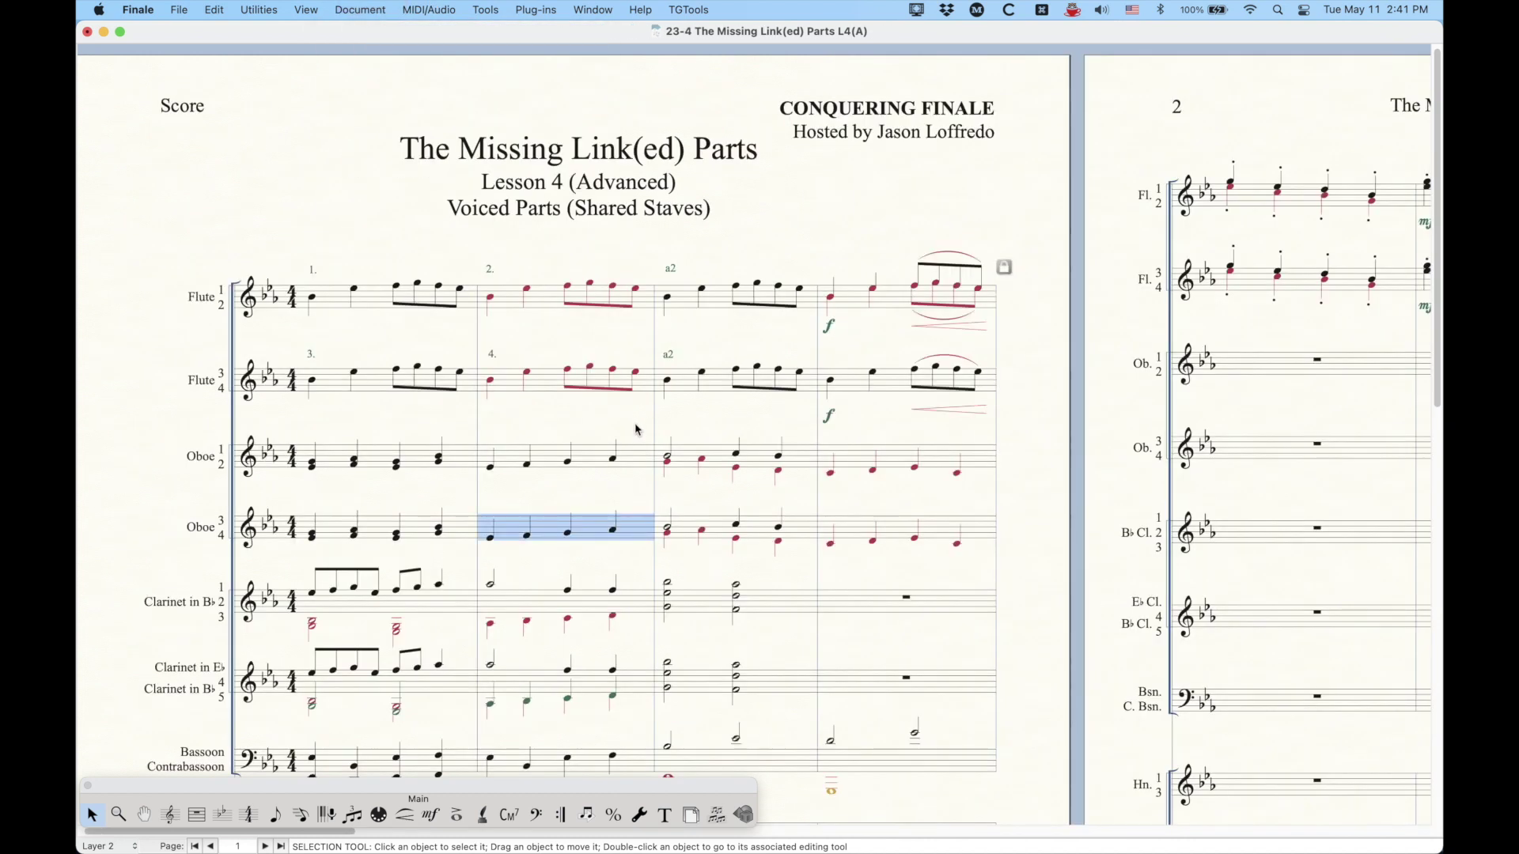
scroll(635, 430, "down", 1)
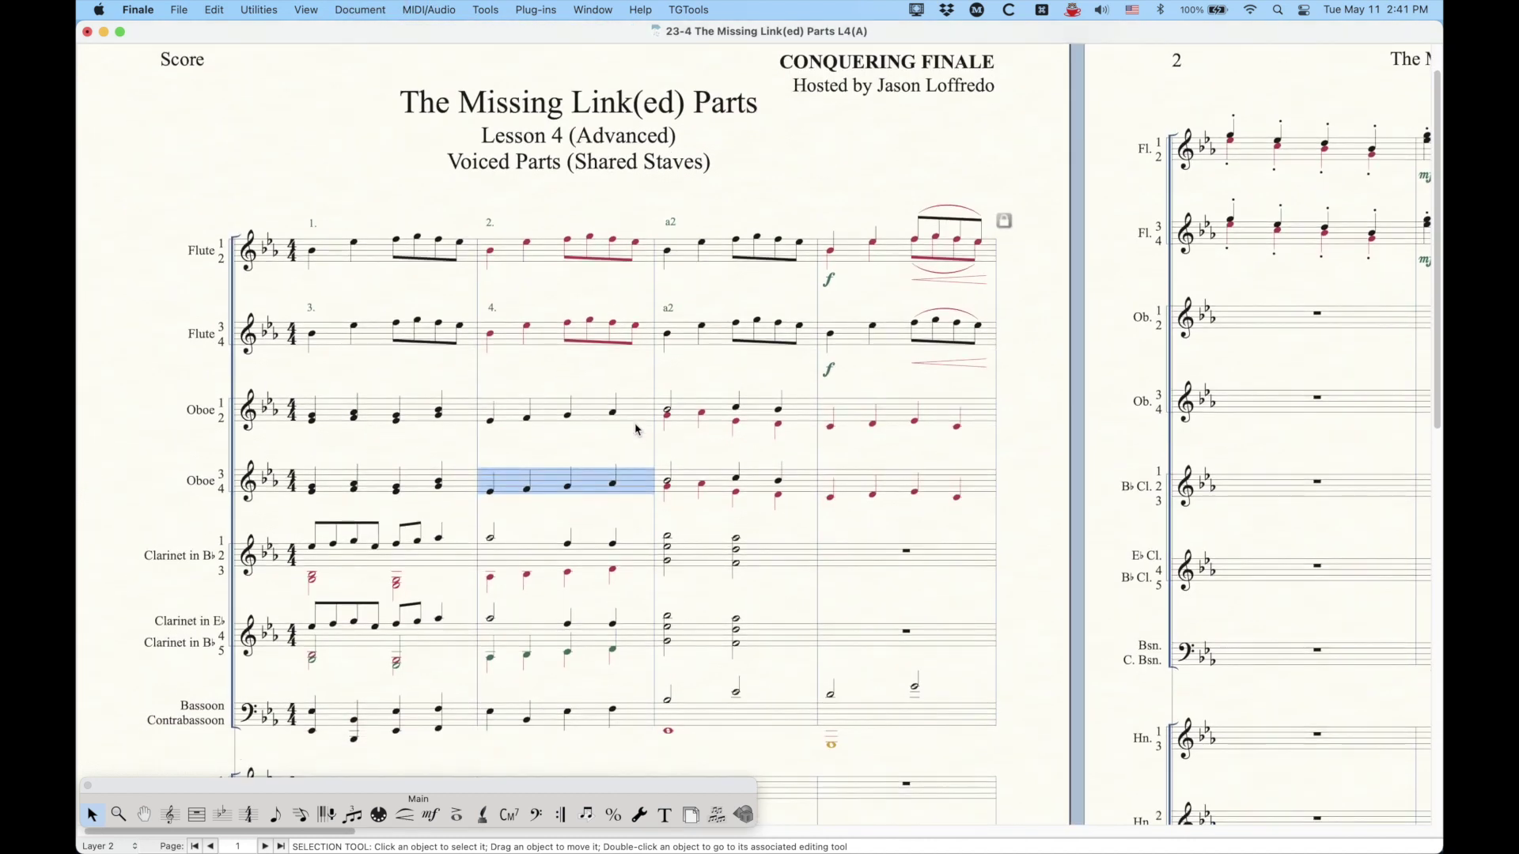
left_click(383, 9)
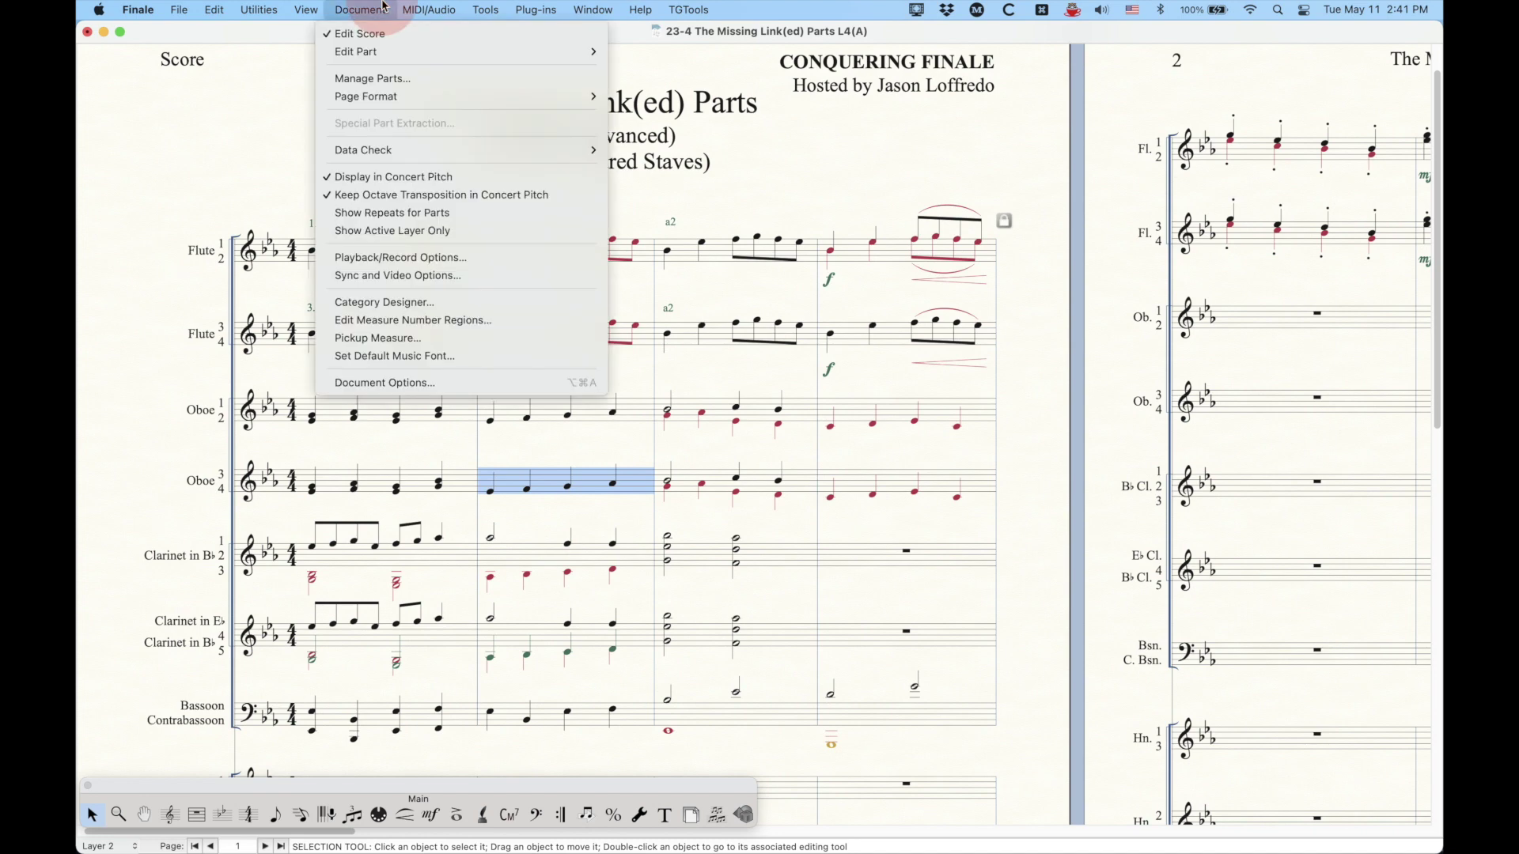
left_click(383, 78)
left_click(779, 398)
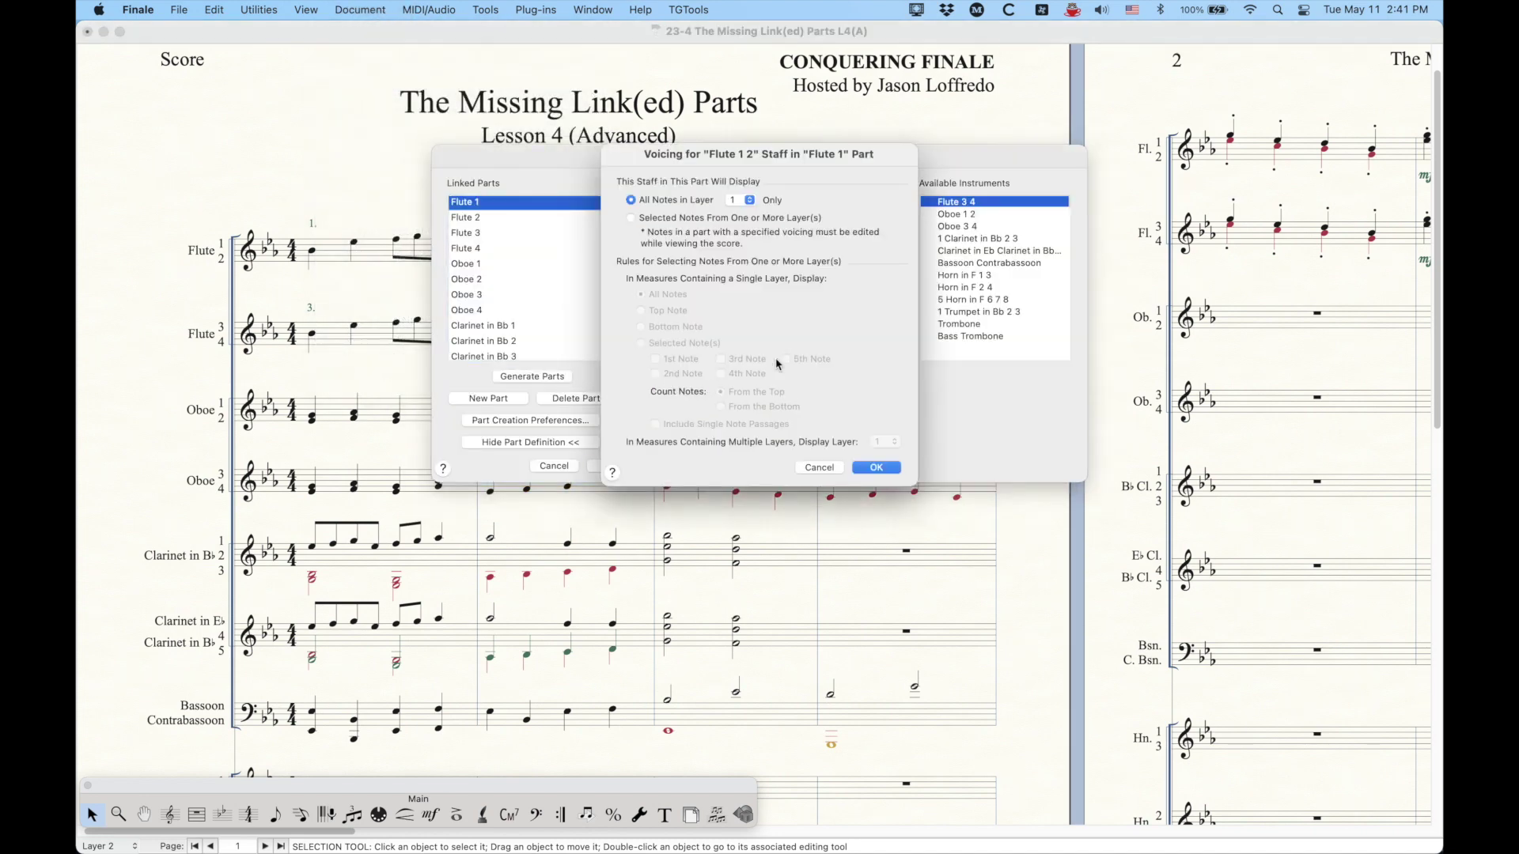
left_click(819, 467)
left_click(480, 295)
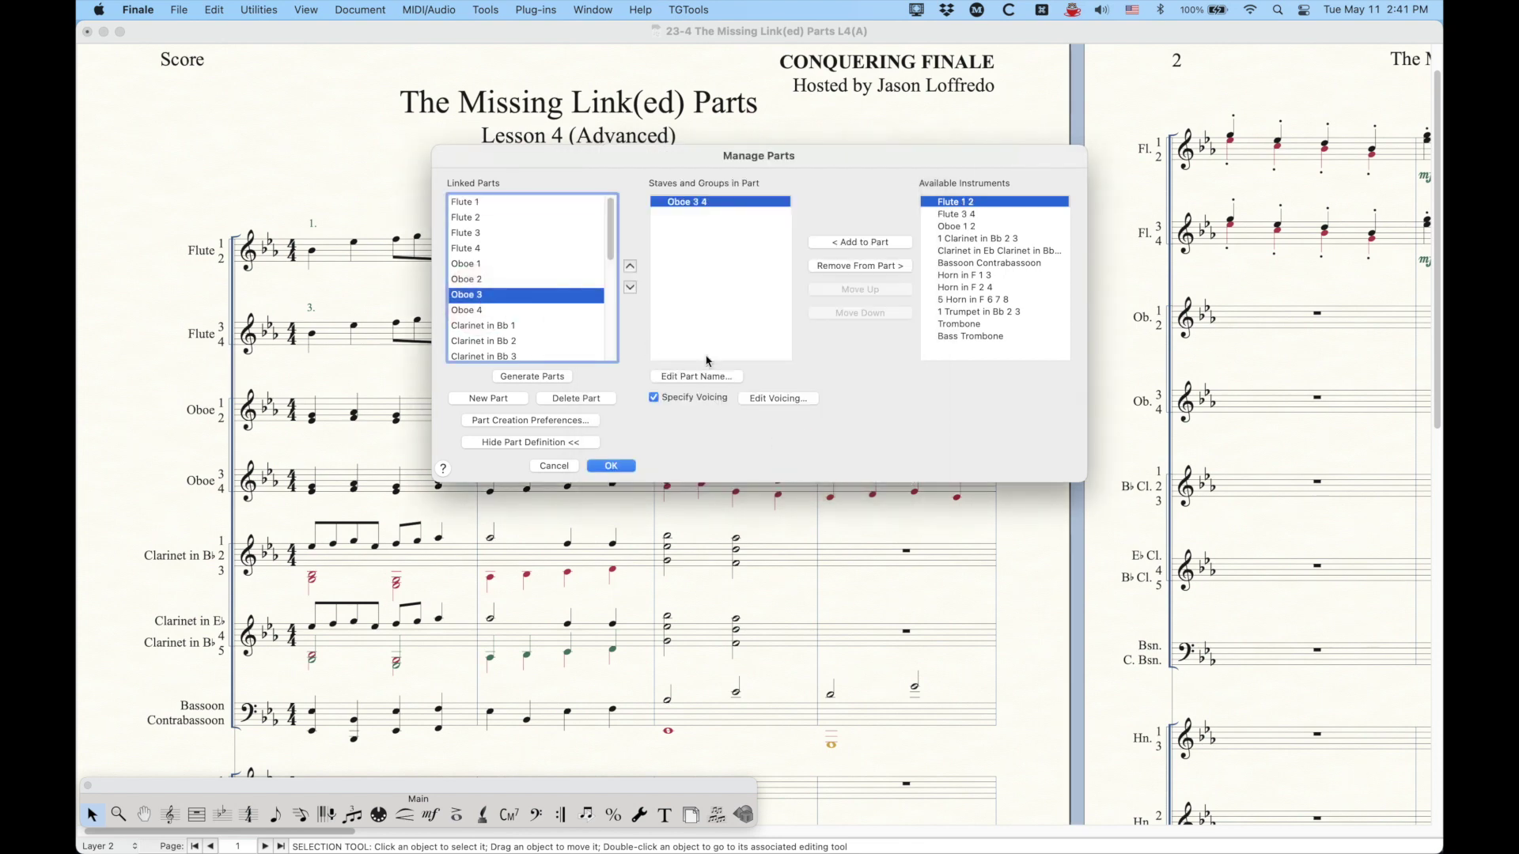
left_click(564, 467)
left_click(559, 443)
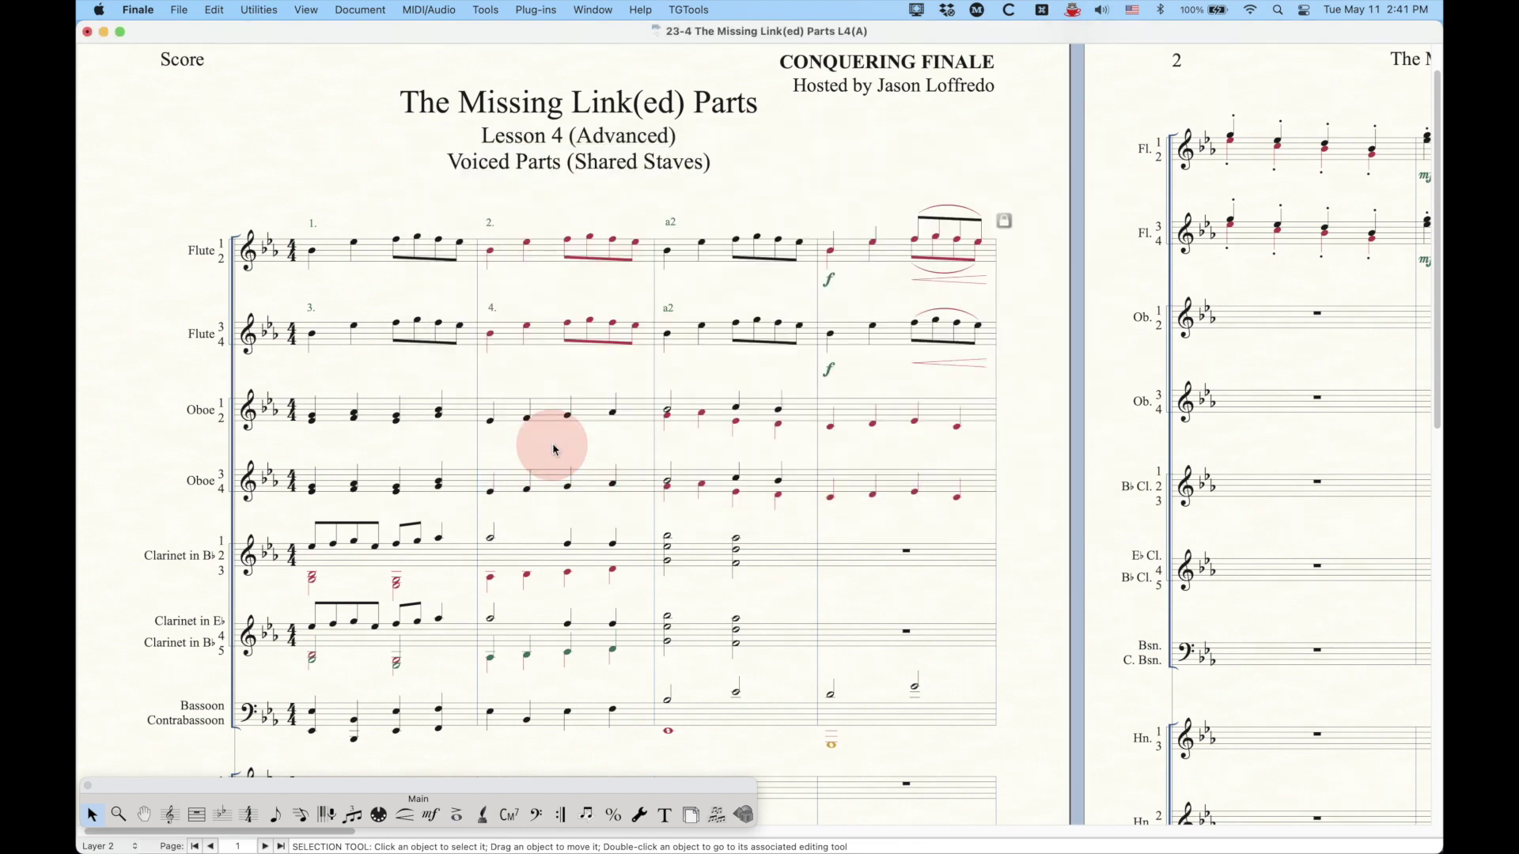
- Select the first three measures of the Clarinet in Bb 1 2 3 staff
scroll(490, 647, "down", 3)
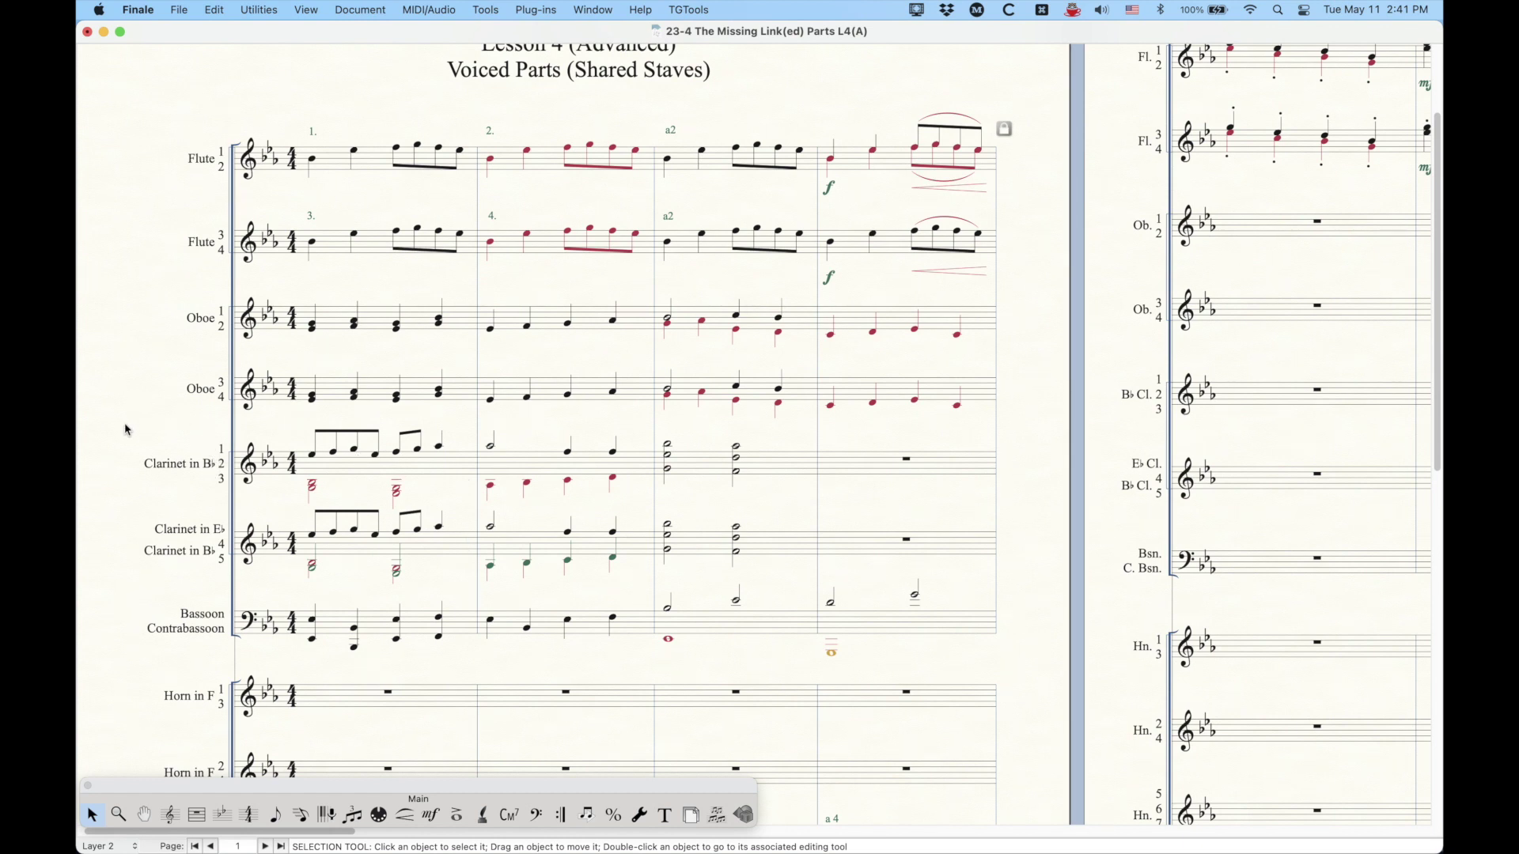
left_click(109, 462)
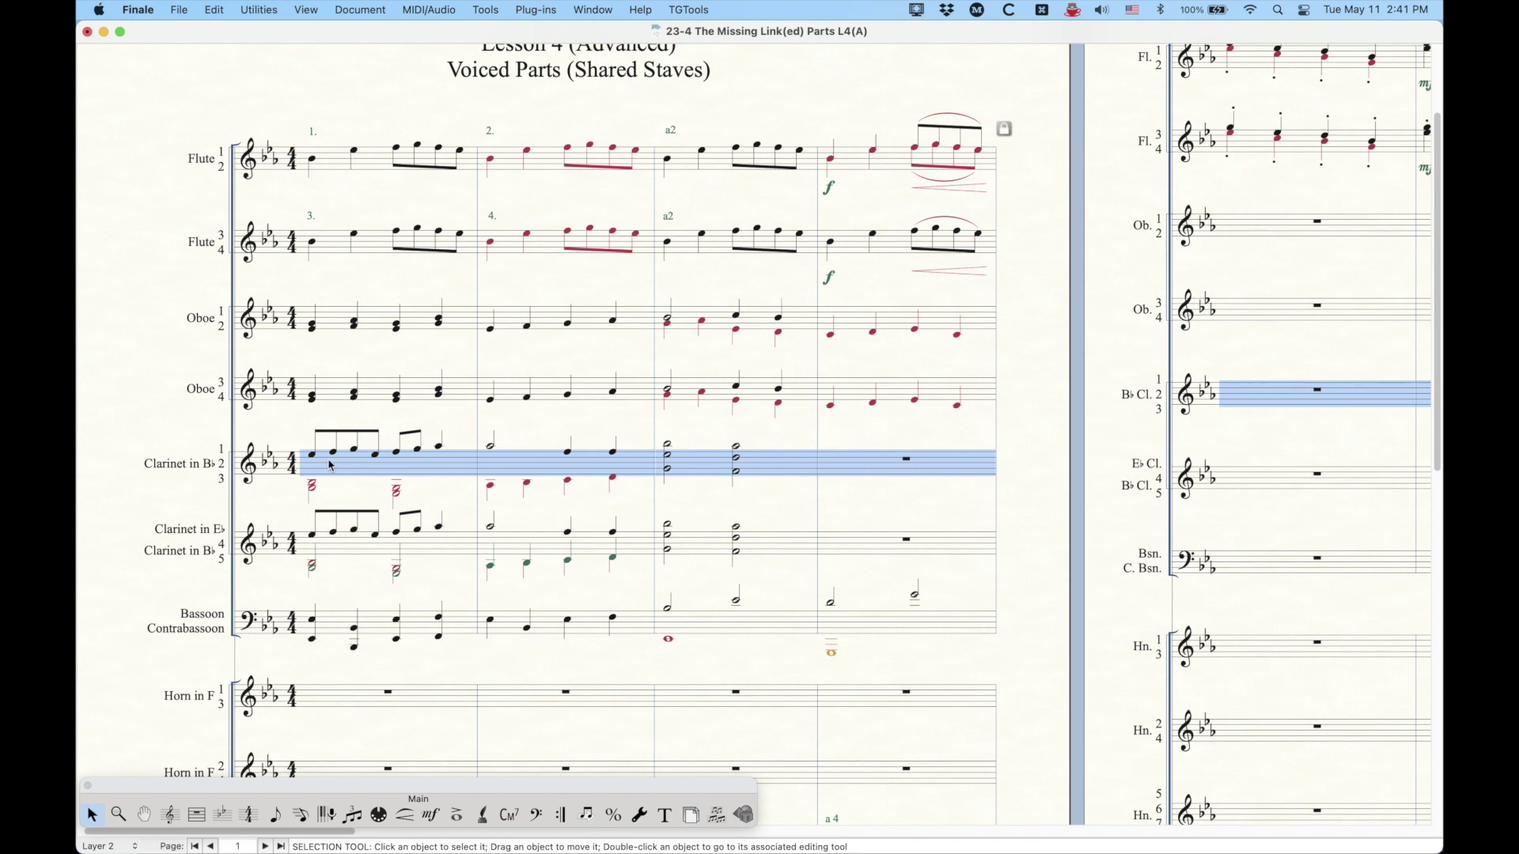
left_click(553, 438)
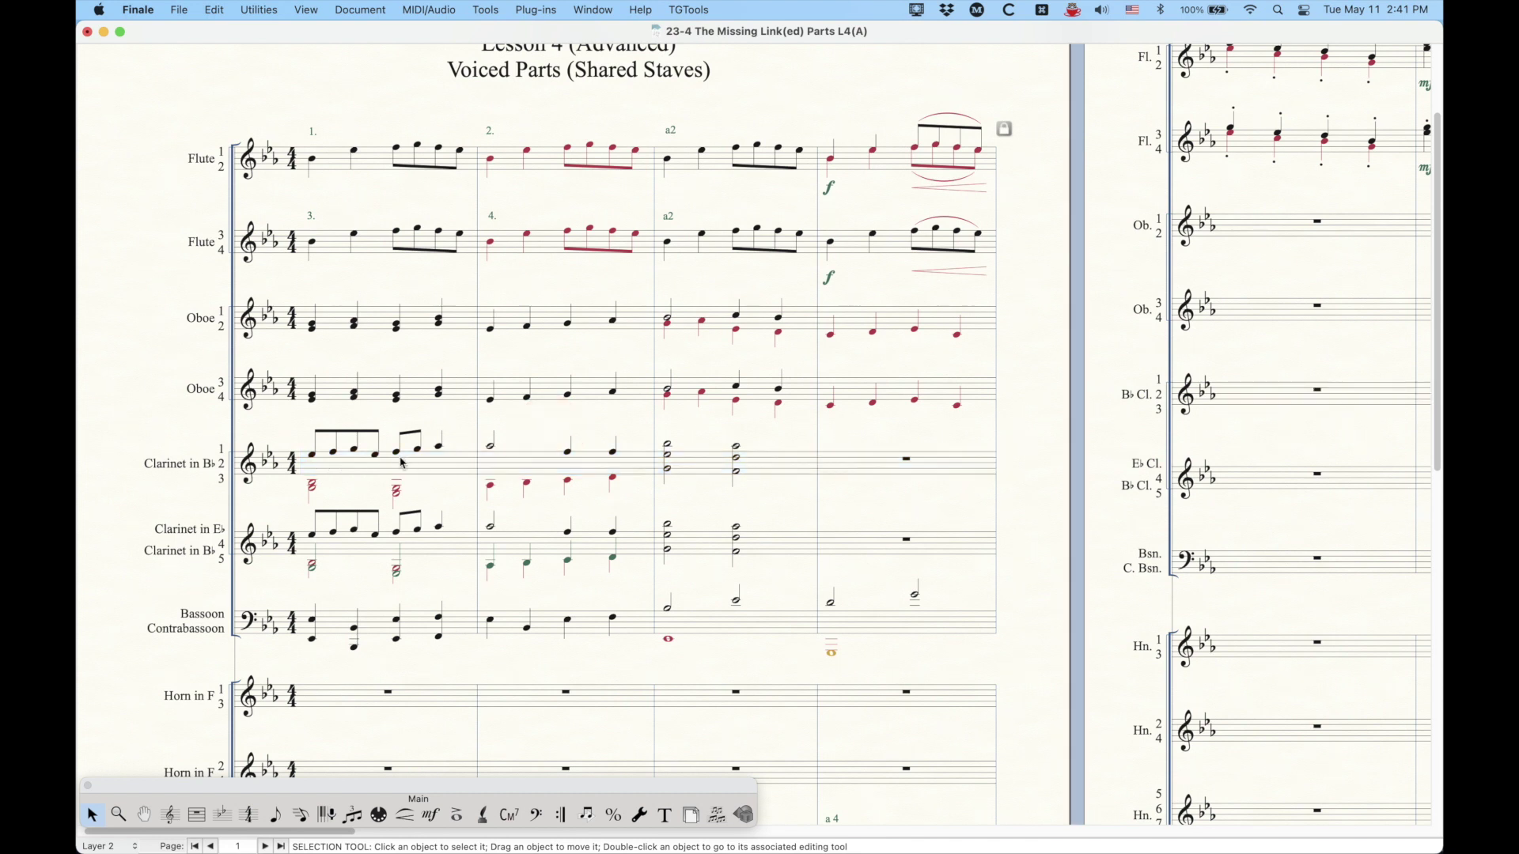
left_click(378, 467)
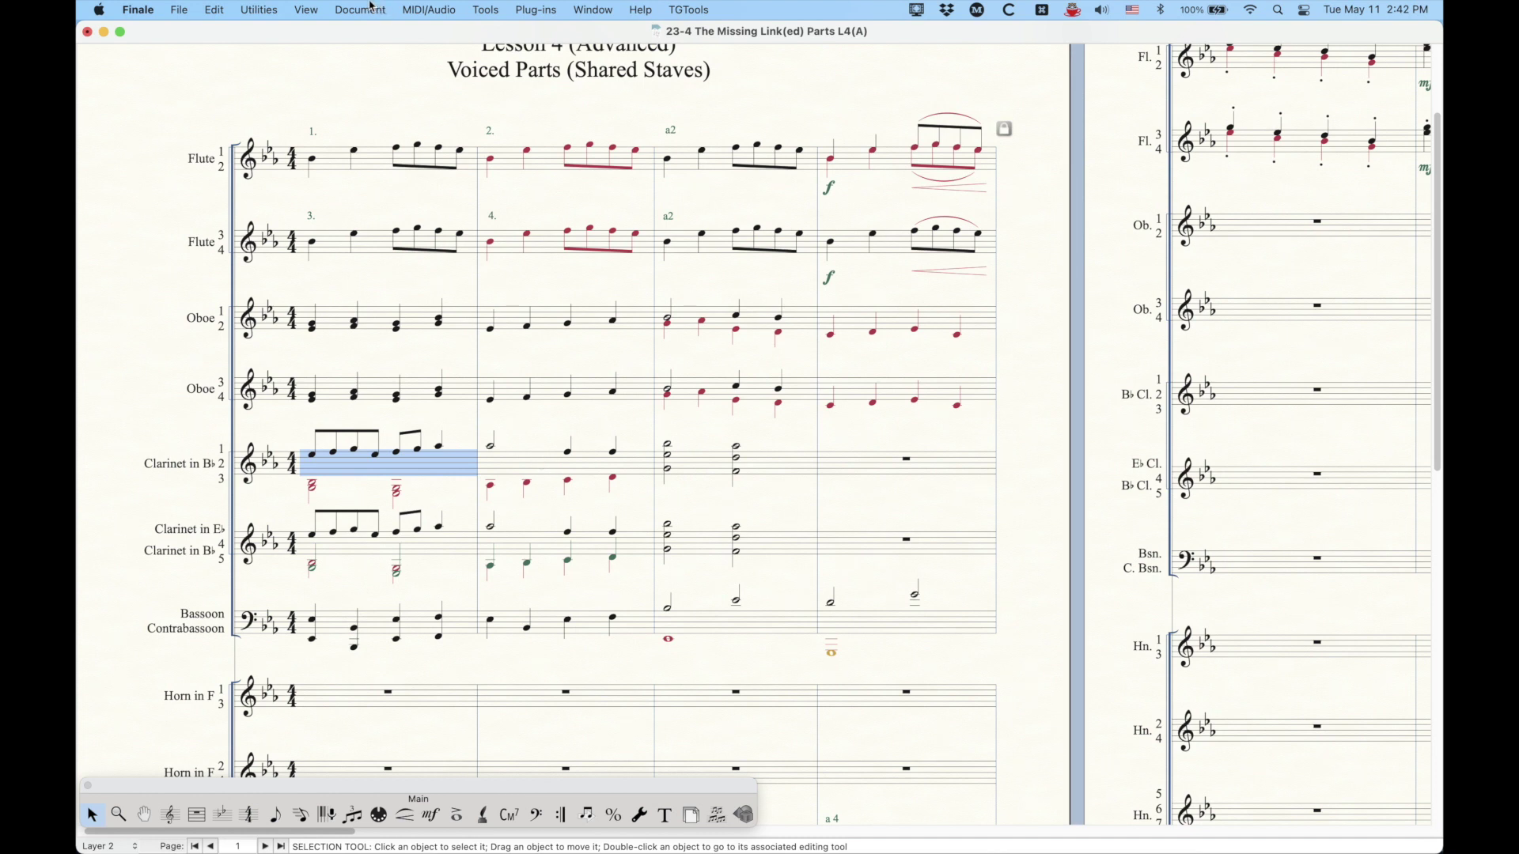
left_click(709, 468, "shift")
- In the part definitions, set Clarinet in Bb 1's voicing to selected notes from one or more layers, displaying the top note
left_click(360, 11)
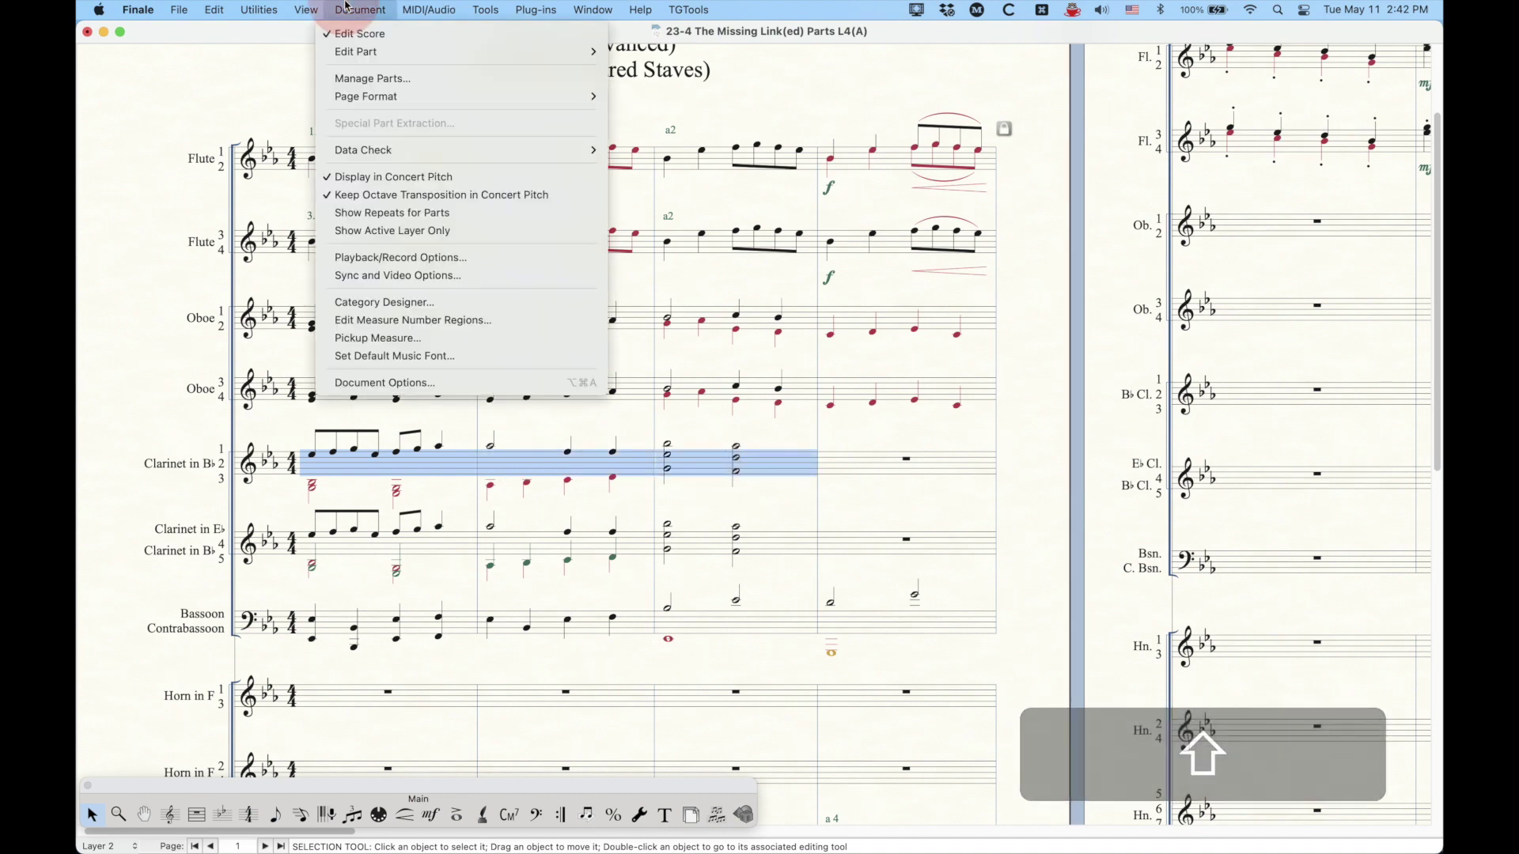
left_click(388, 76)
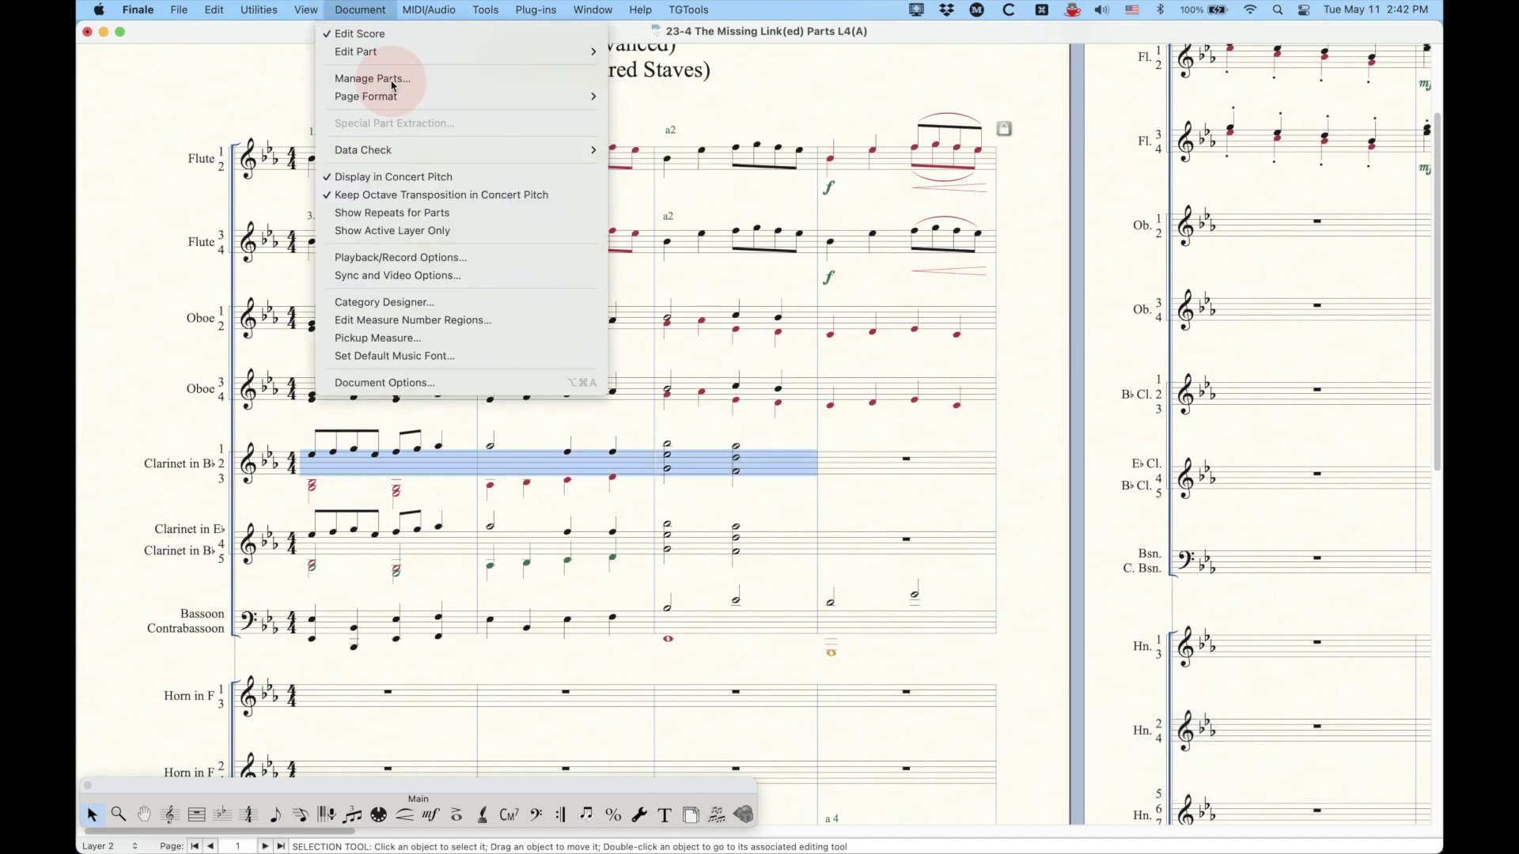
left_click(480, 327)
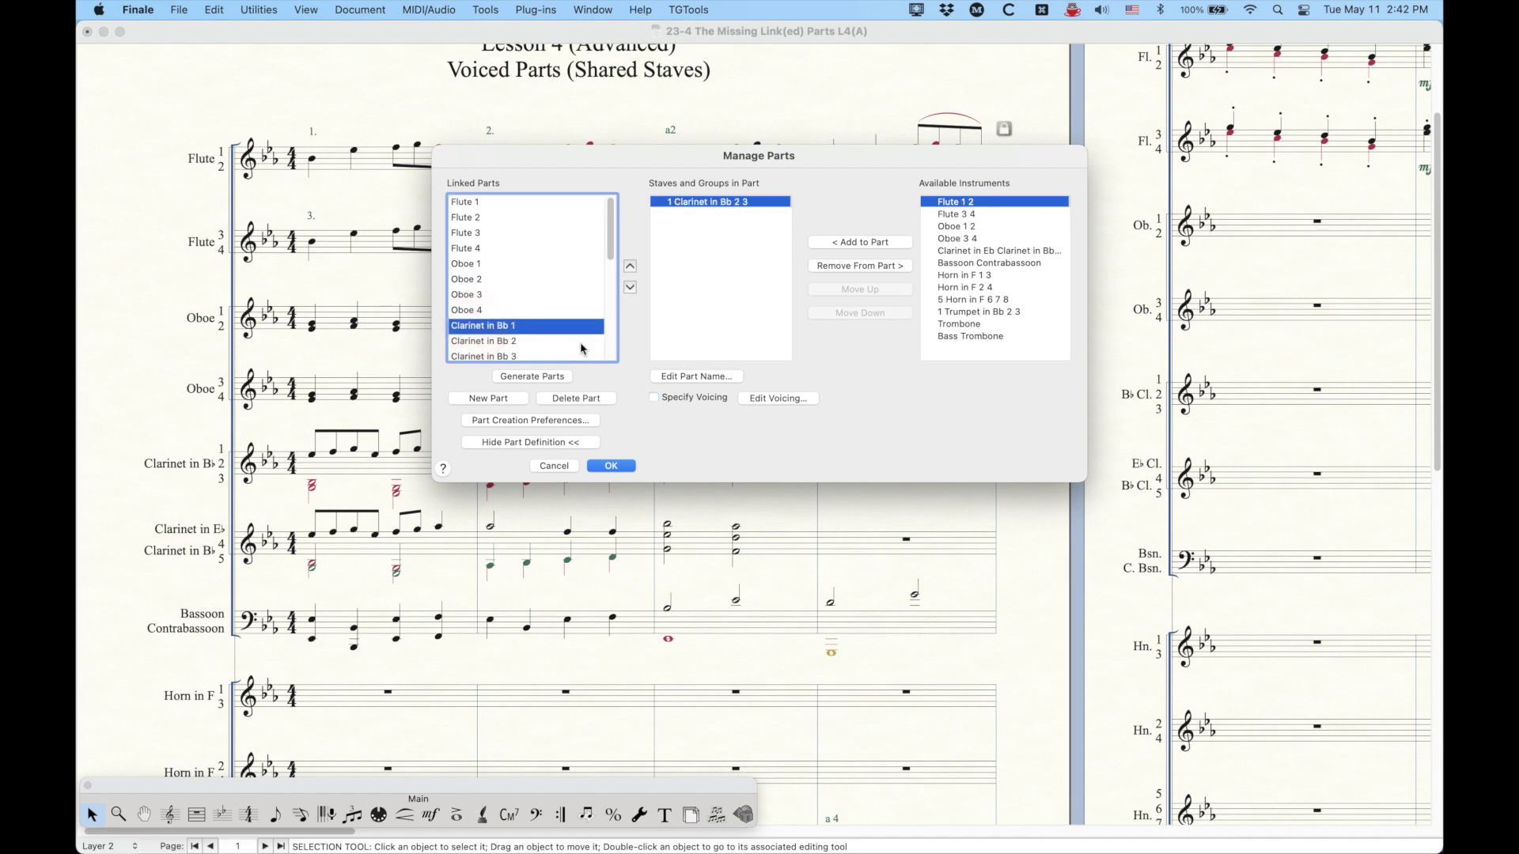
left_click(782, 400)
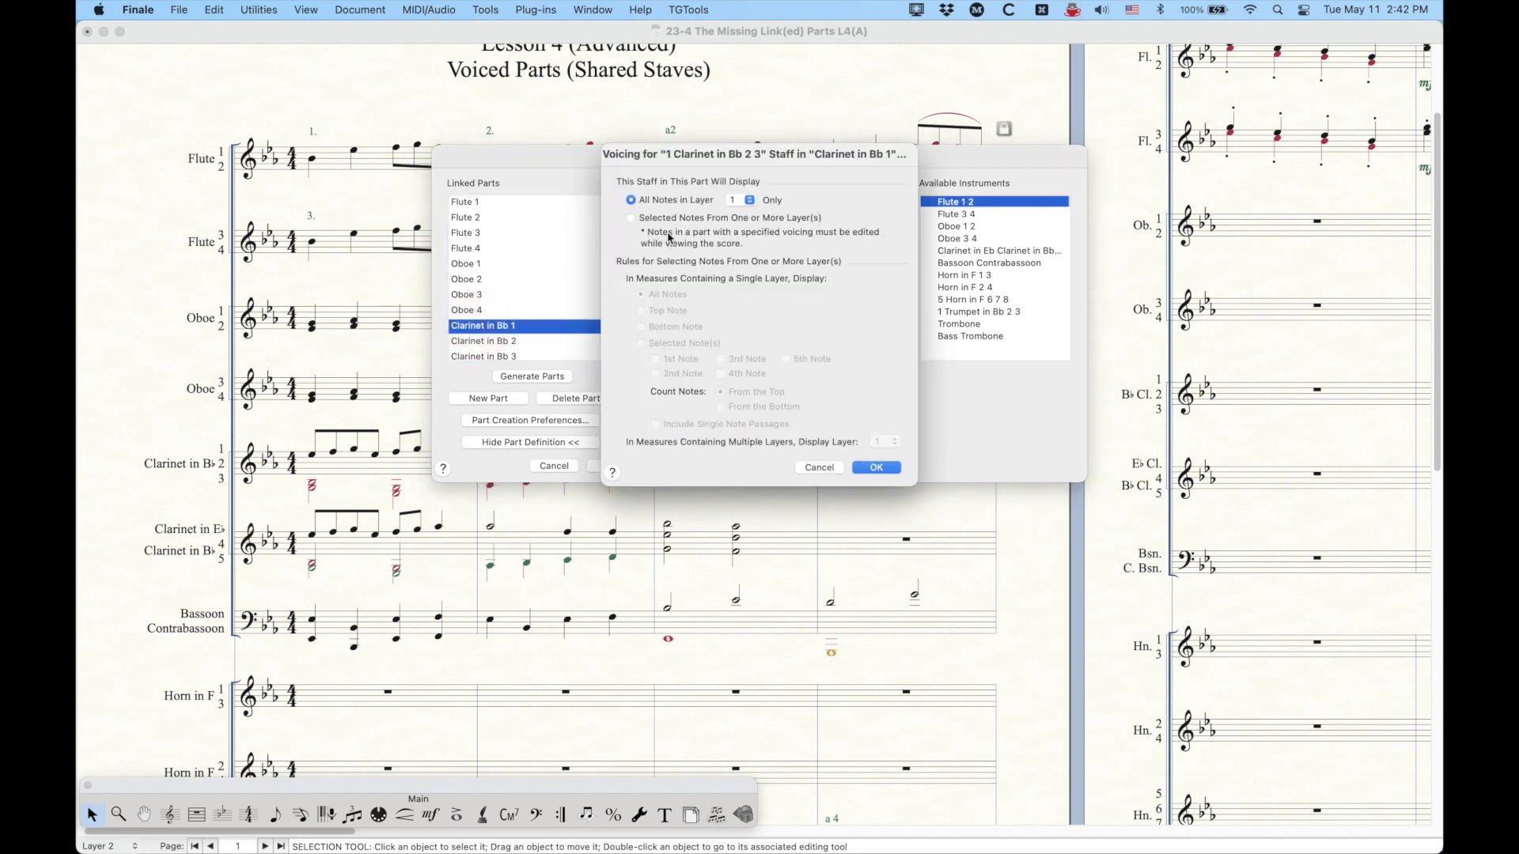
left_click(636, 218)
left_click(645, 310)
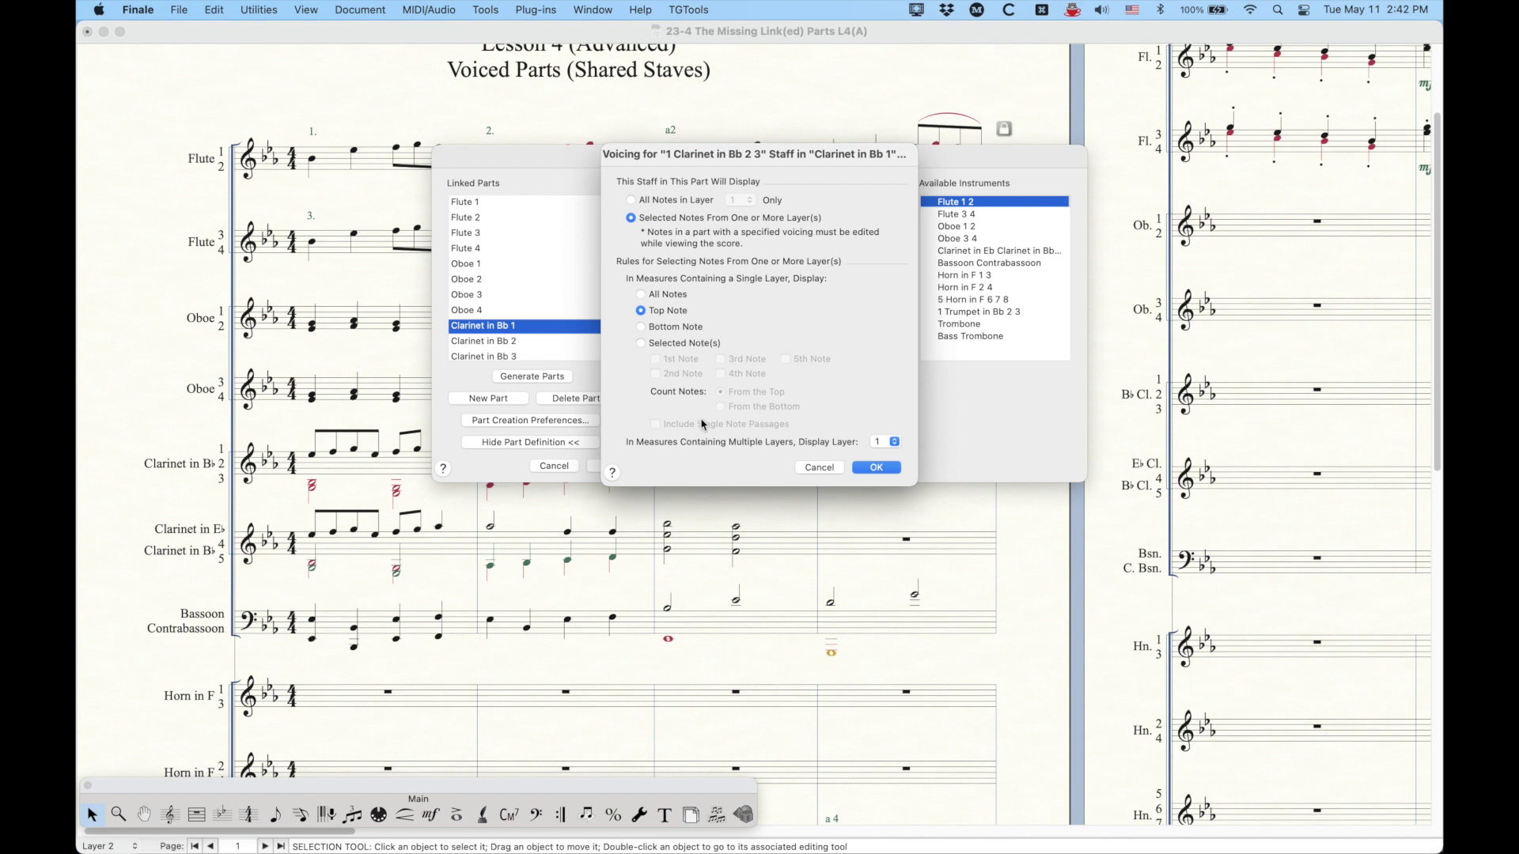
left_click(876, 468)
- Set Clarinet in Bb 2's voicing to selected notes, the 2nd note from the top, with layer 2 in multiple-layer measures
left_click(508, 341)
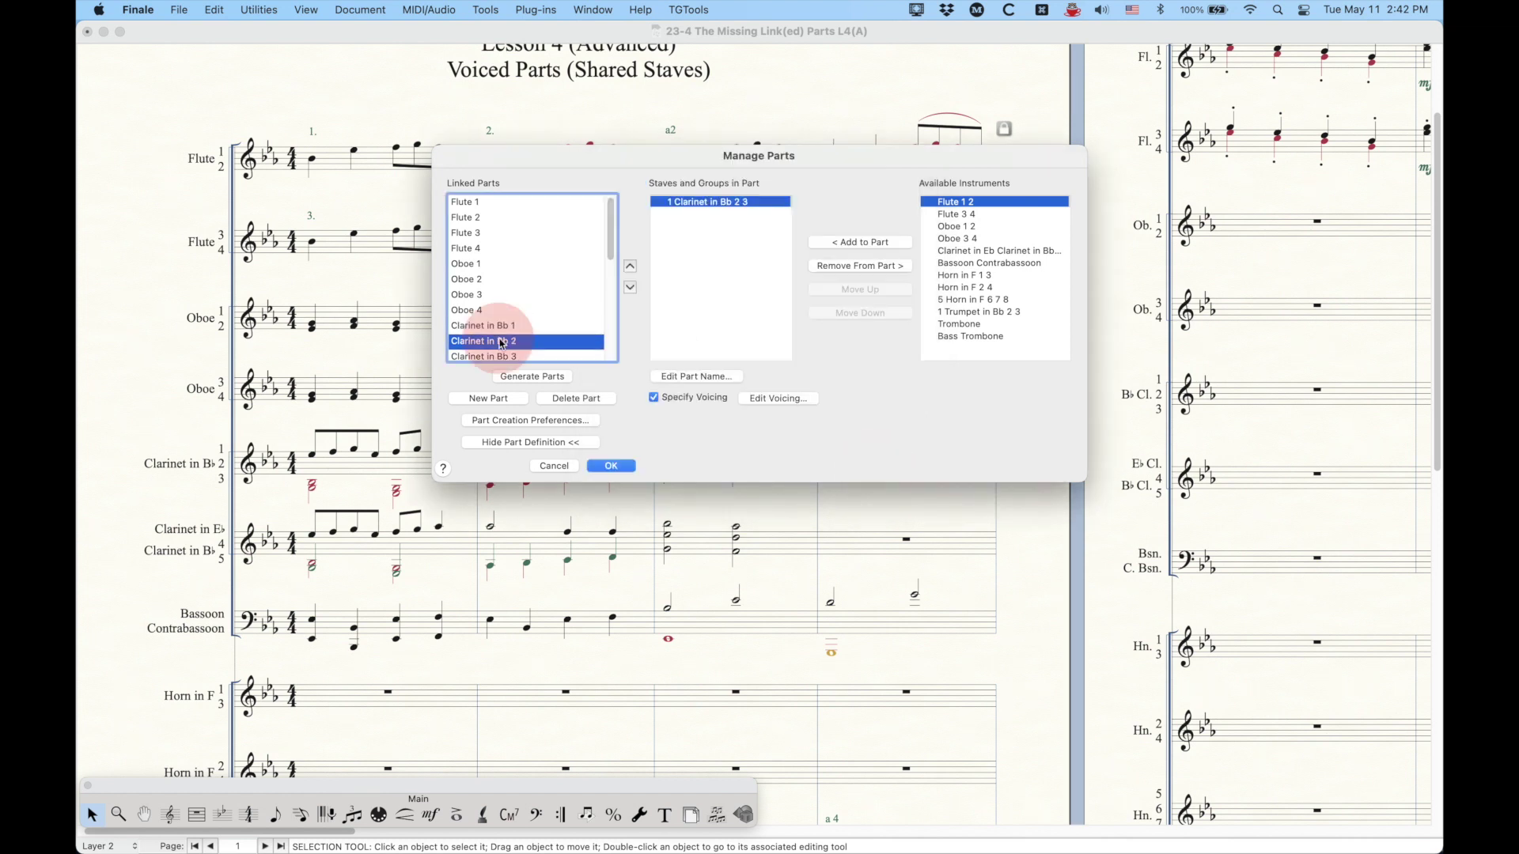
left_click(777, 400)
left_click(632, 219)
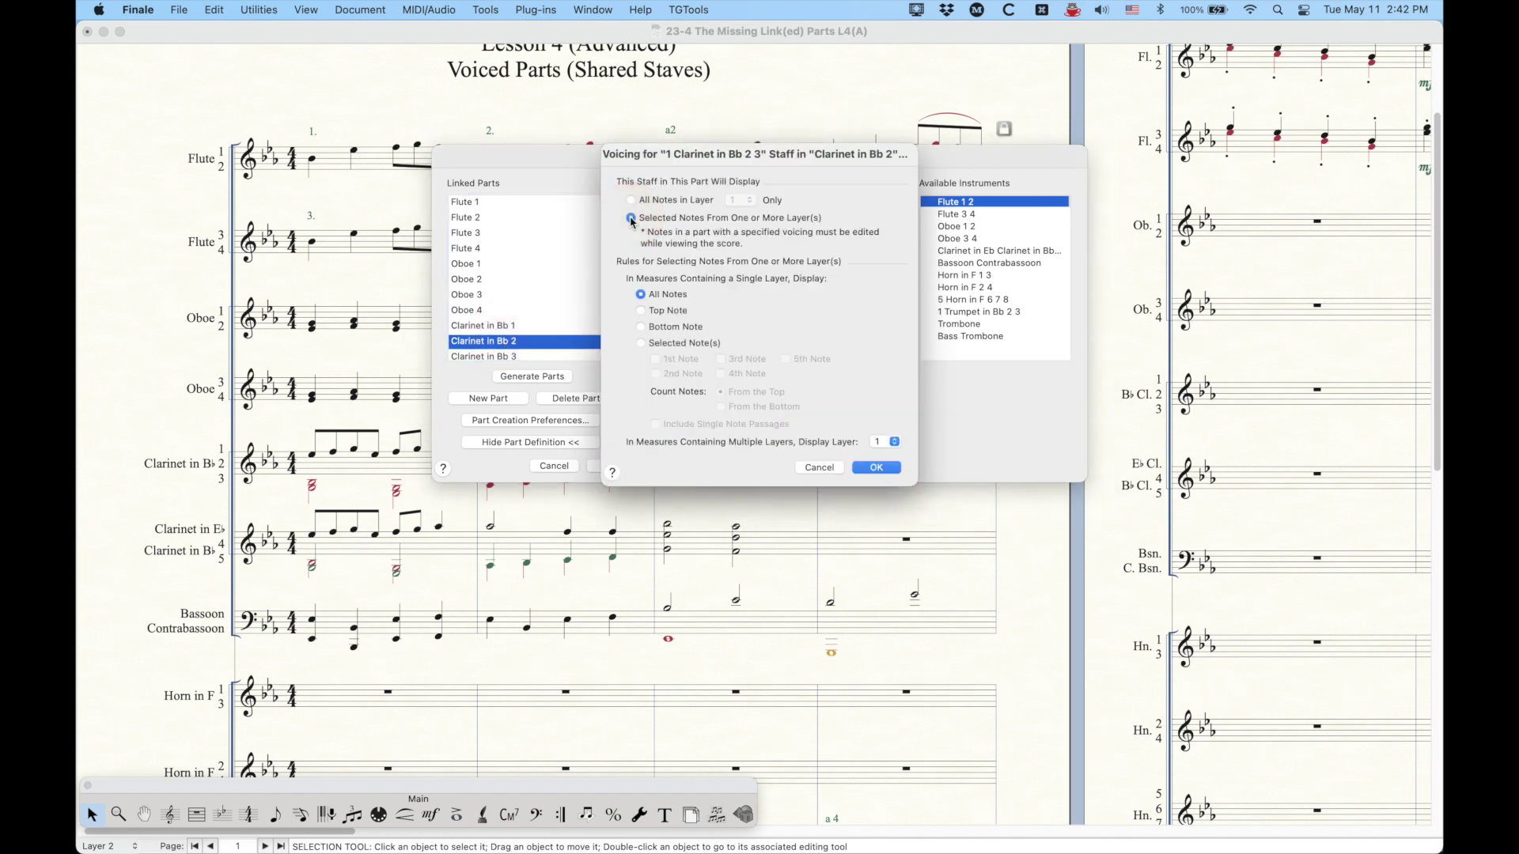
left_click(642, 345)
left_click(656, 379)
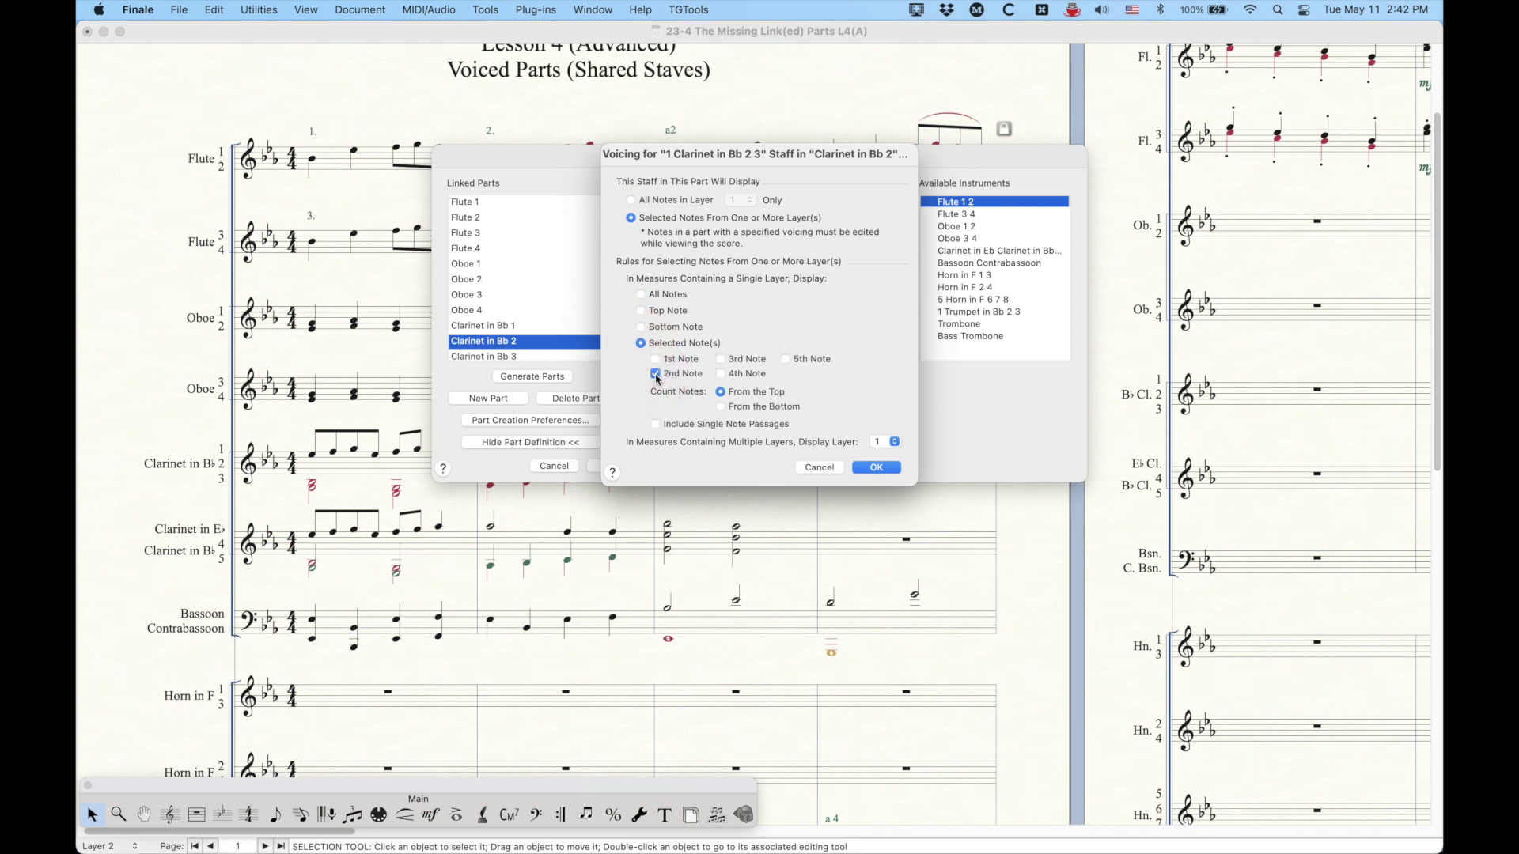
left_click(886, 443)
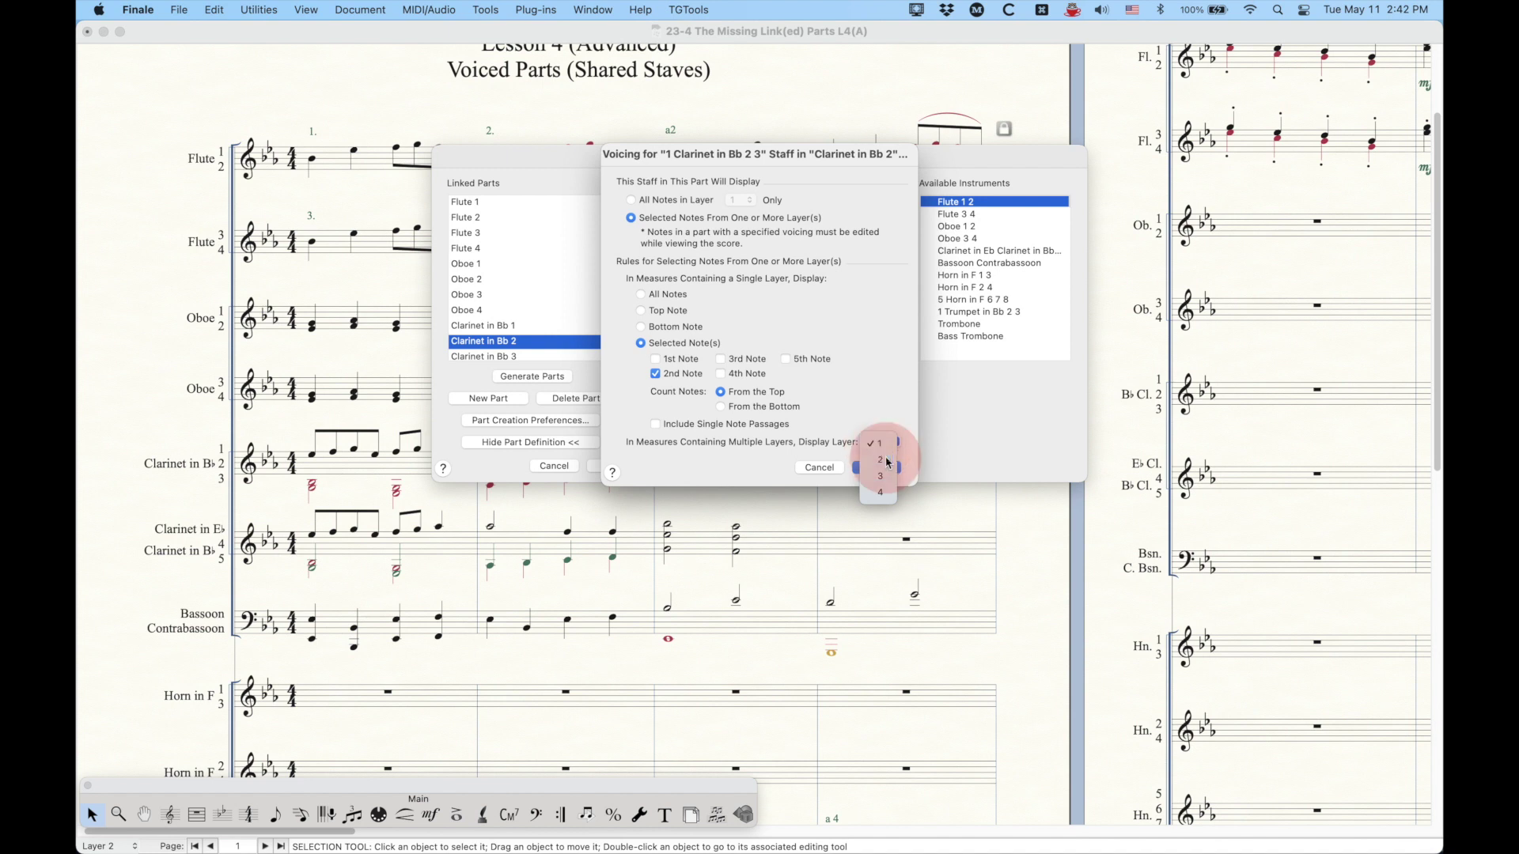
left_click(879, 457)
left_click(876, 466)
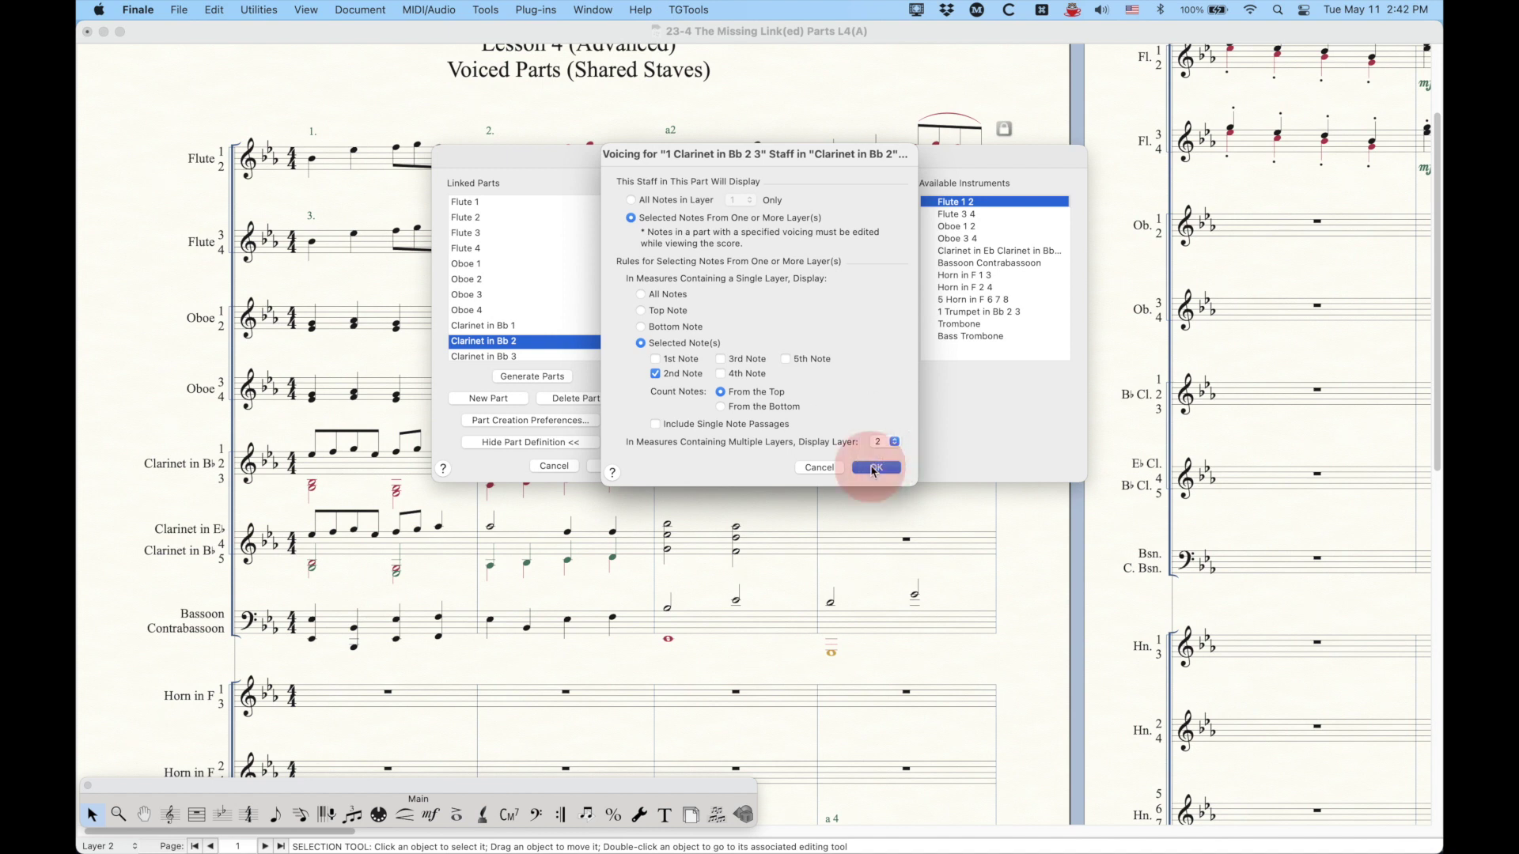
- Set Clarinet in Bb 3's voicing to selected notes, the bottom note, with layer 3 in multiple-layer measures, and apply the part definitions
left_click(497, 358)
left_click(779, 398)
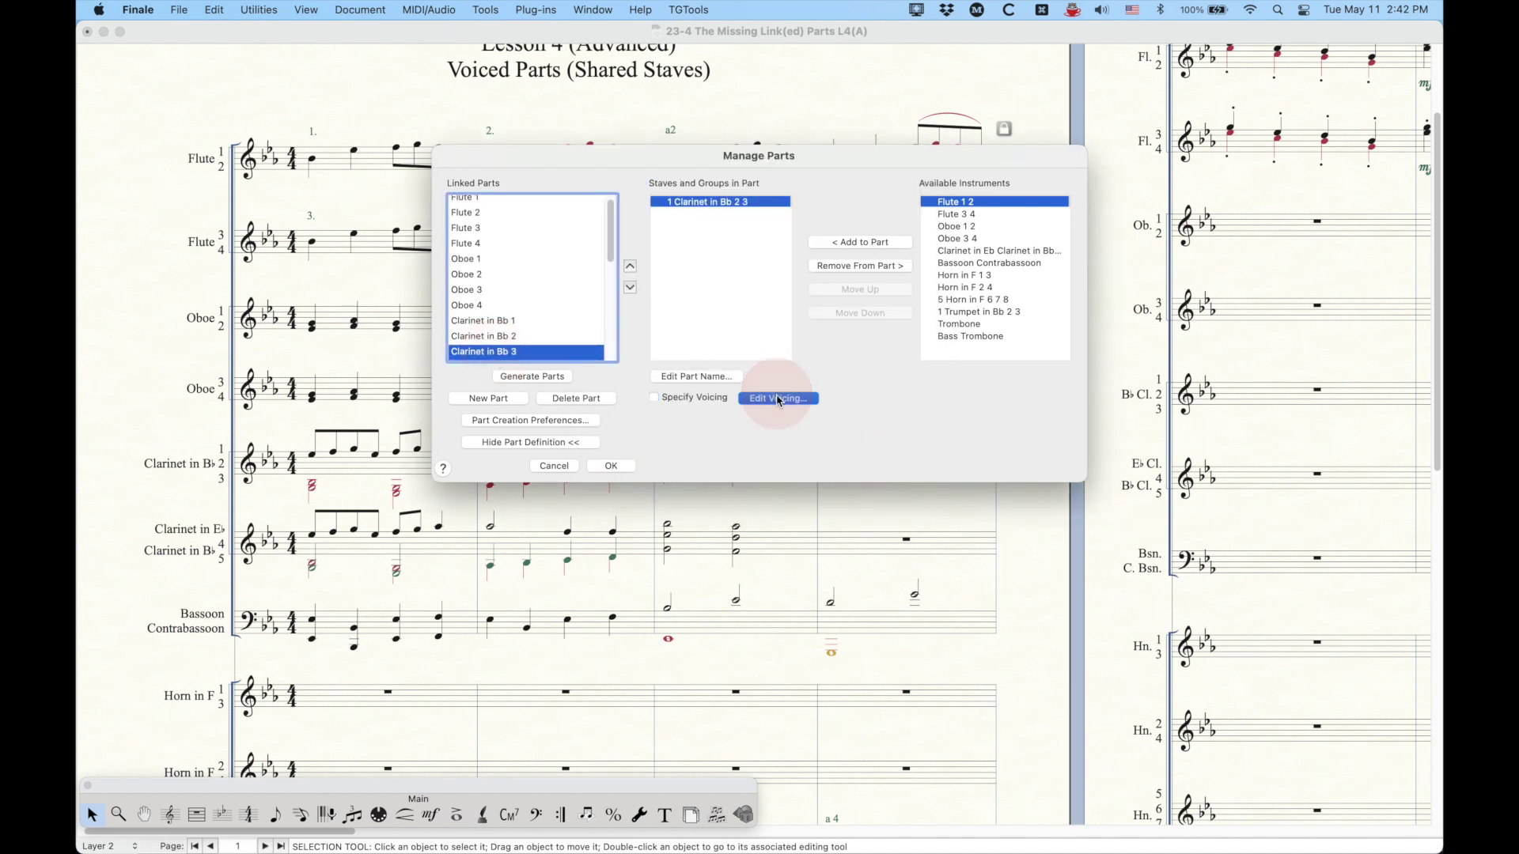
left_click(630, 219)
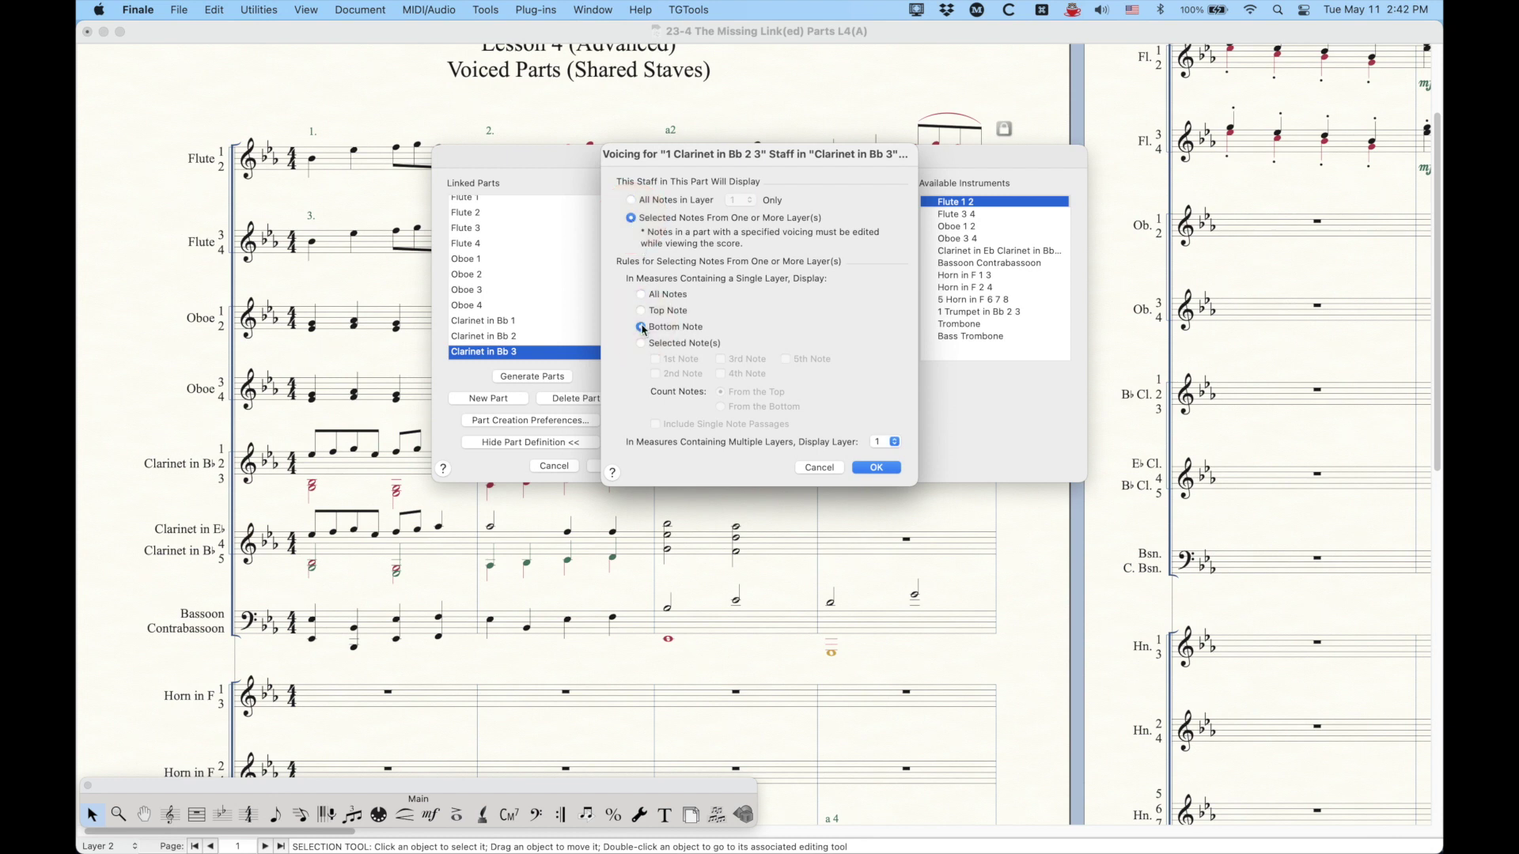
left_click(886, 441)
left_click(876, 472)
left_click(878, 468)
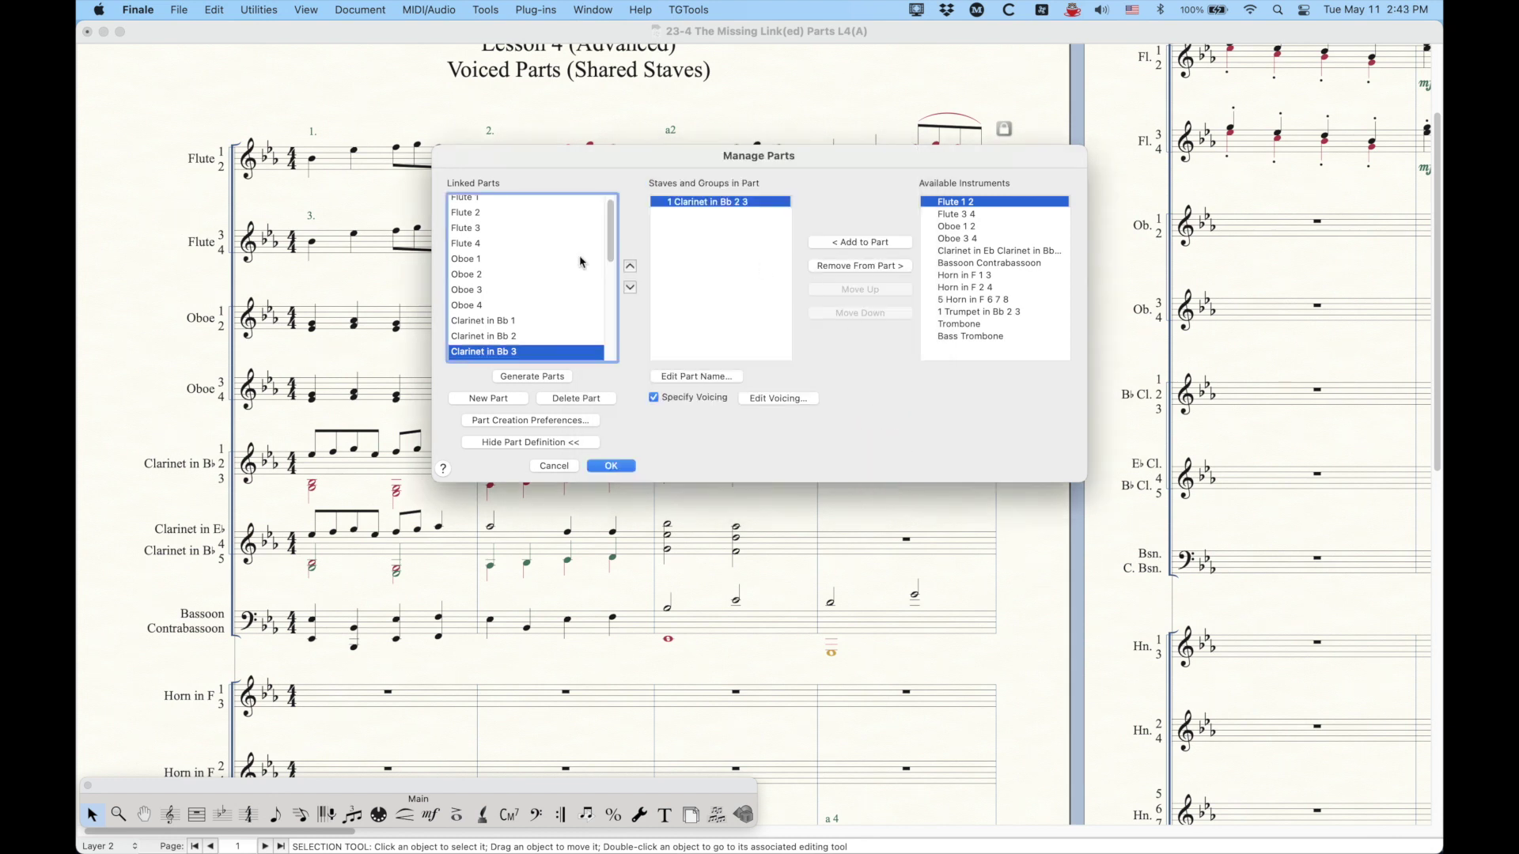
left_click(620, 467)
left_click(550, 431)
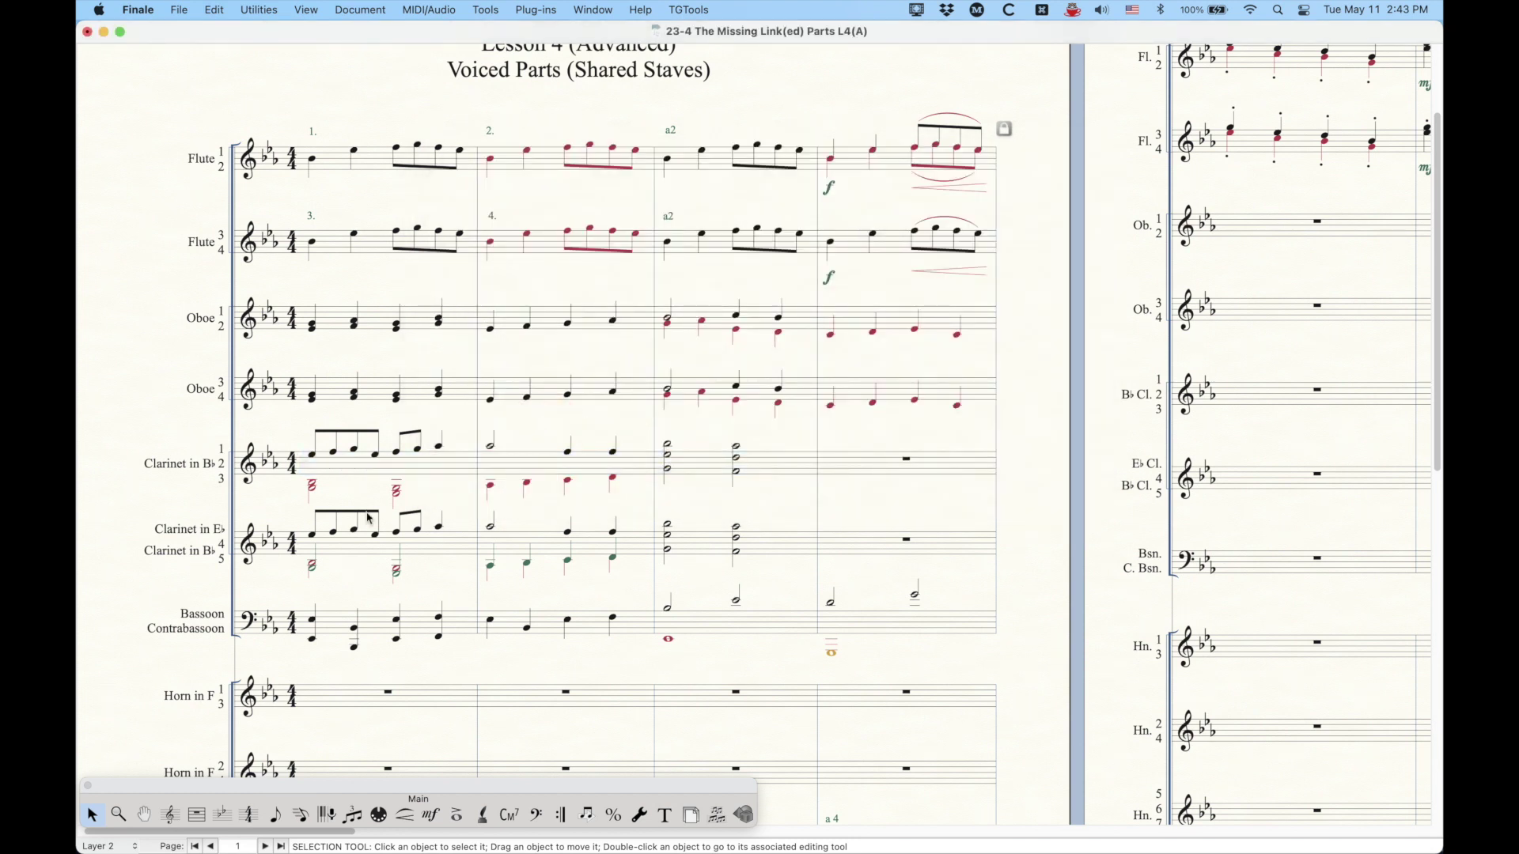
- Open the Clarinet in Bb 1 part and select its first measure
left_click(336, 467)
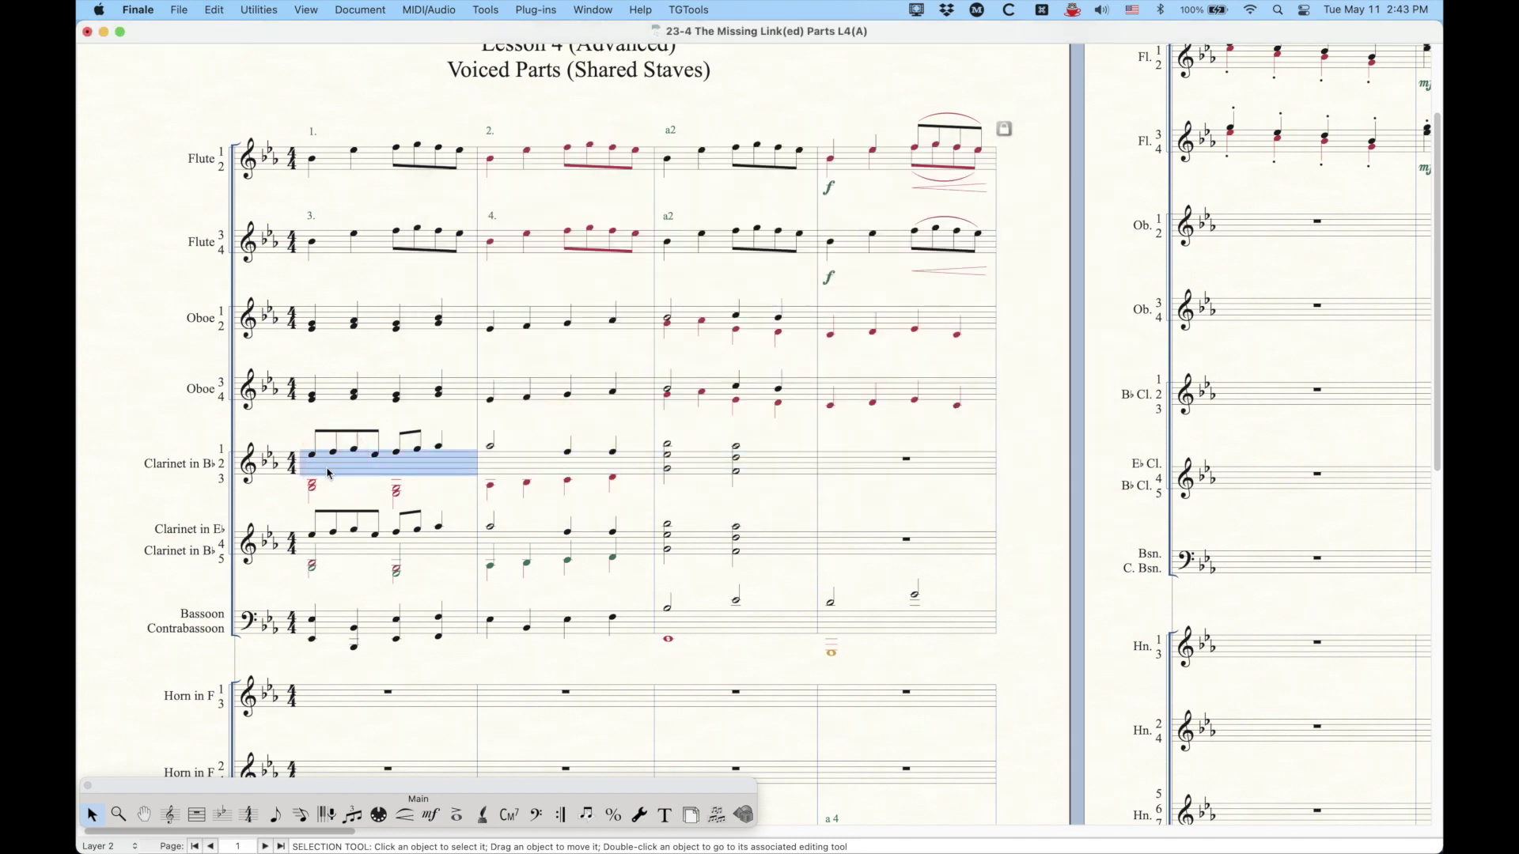
key("alt+super+period")
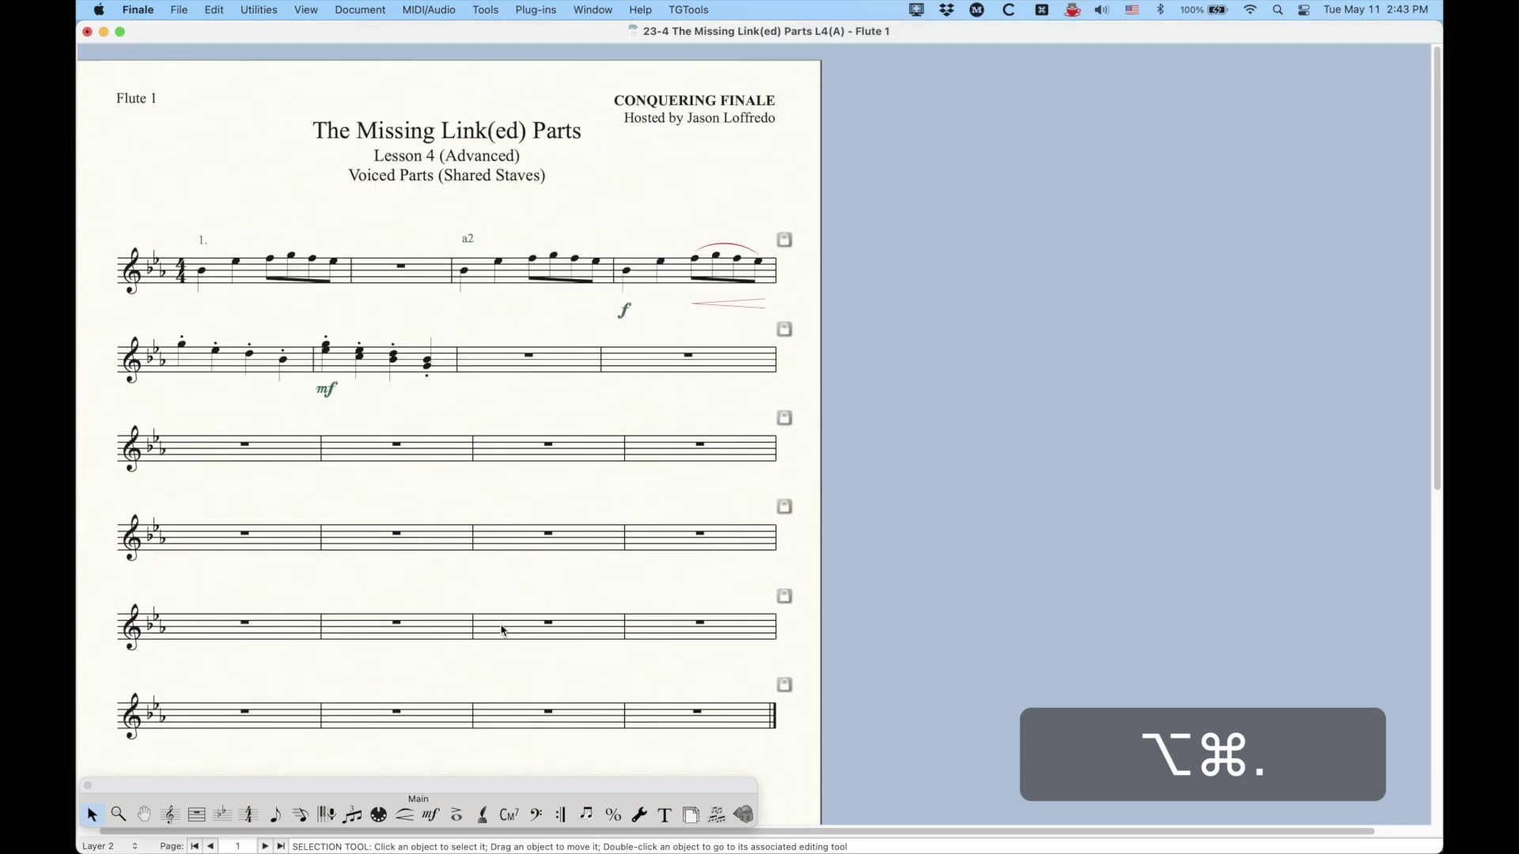
left_click(360, 9)
mouse_move(505, 53)
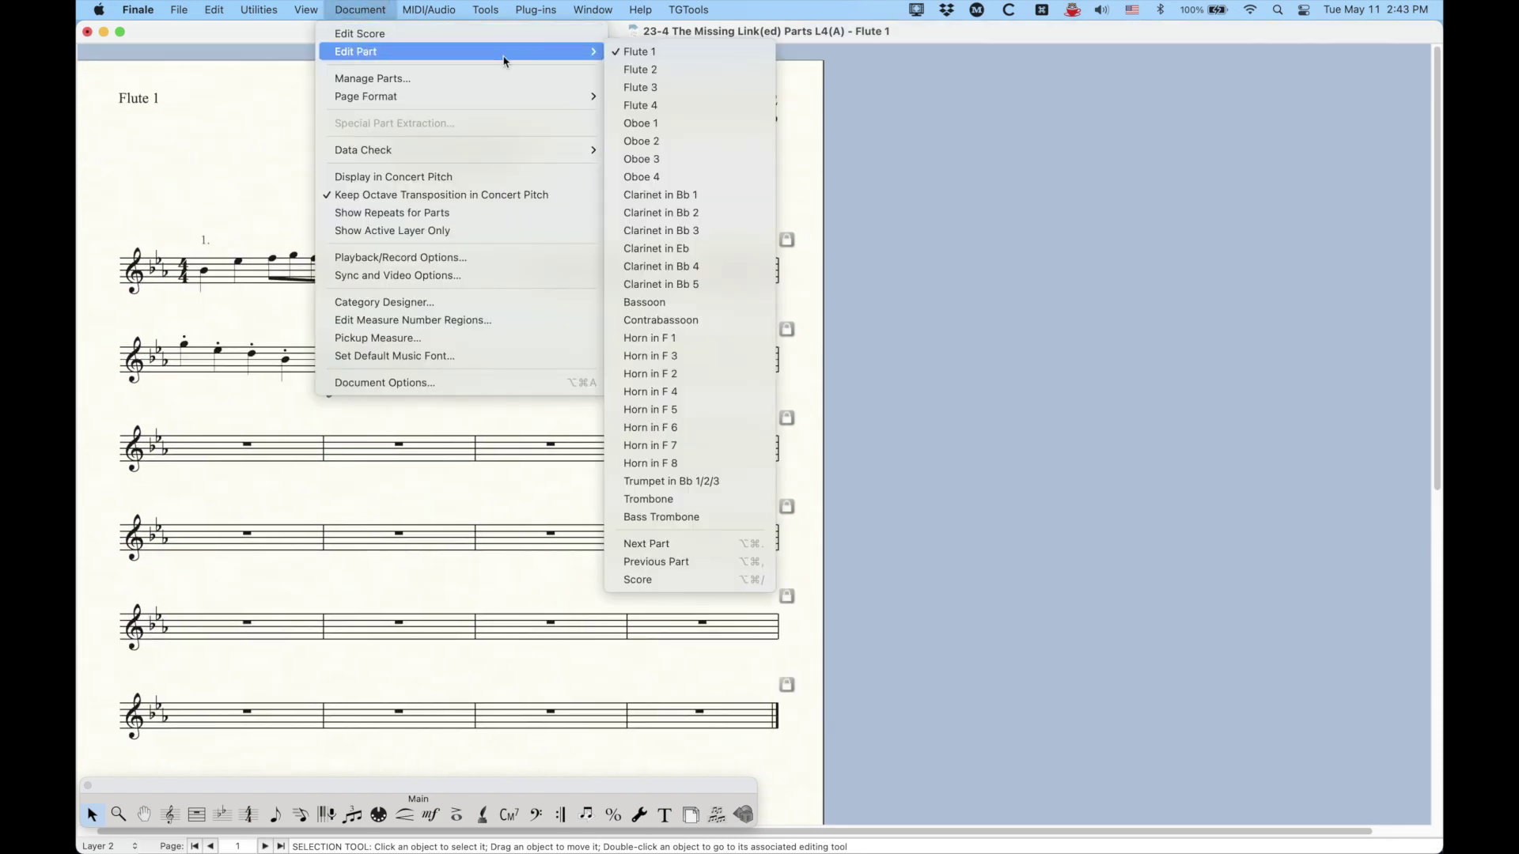
left_click(667, 196)
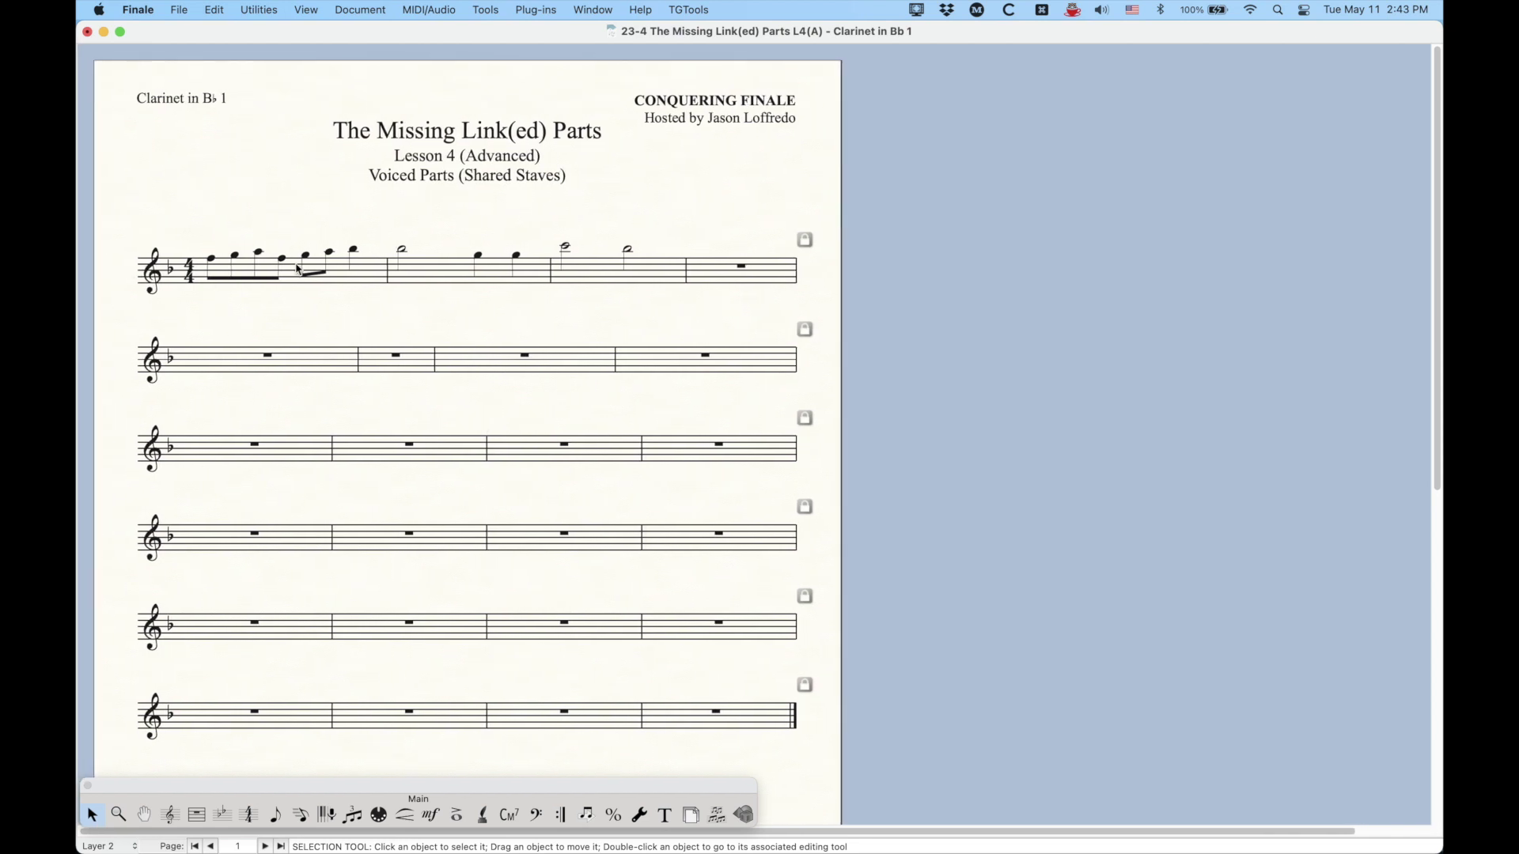
left_click(302, 272)
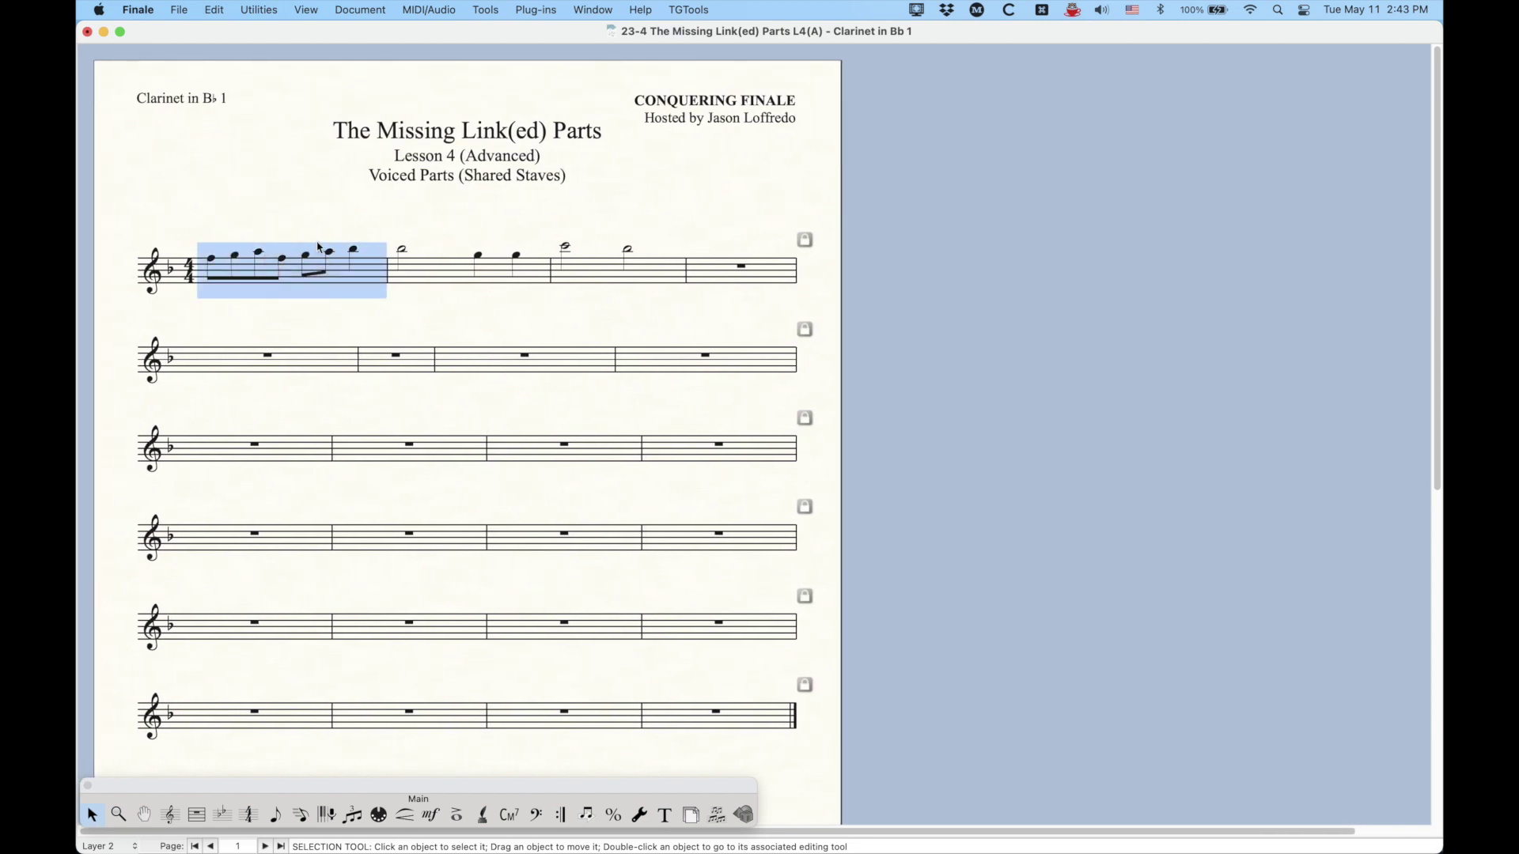
- Check the opening measures of the Clarinet in Bb 2 and Clarinet in Bb 3 parts, and return to the full score
key("alt+super+period")
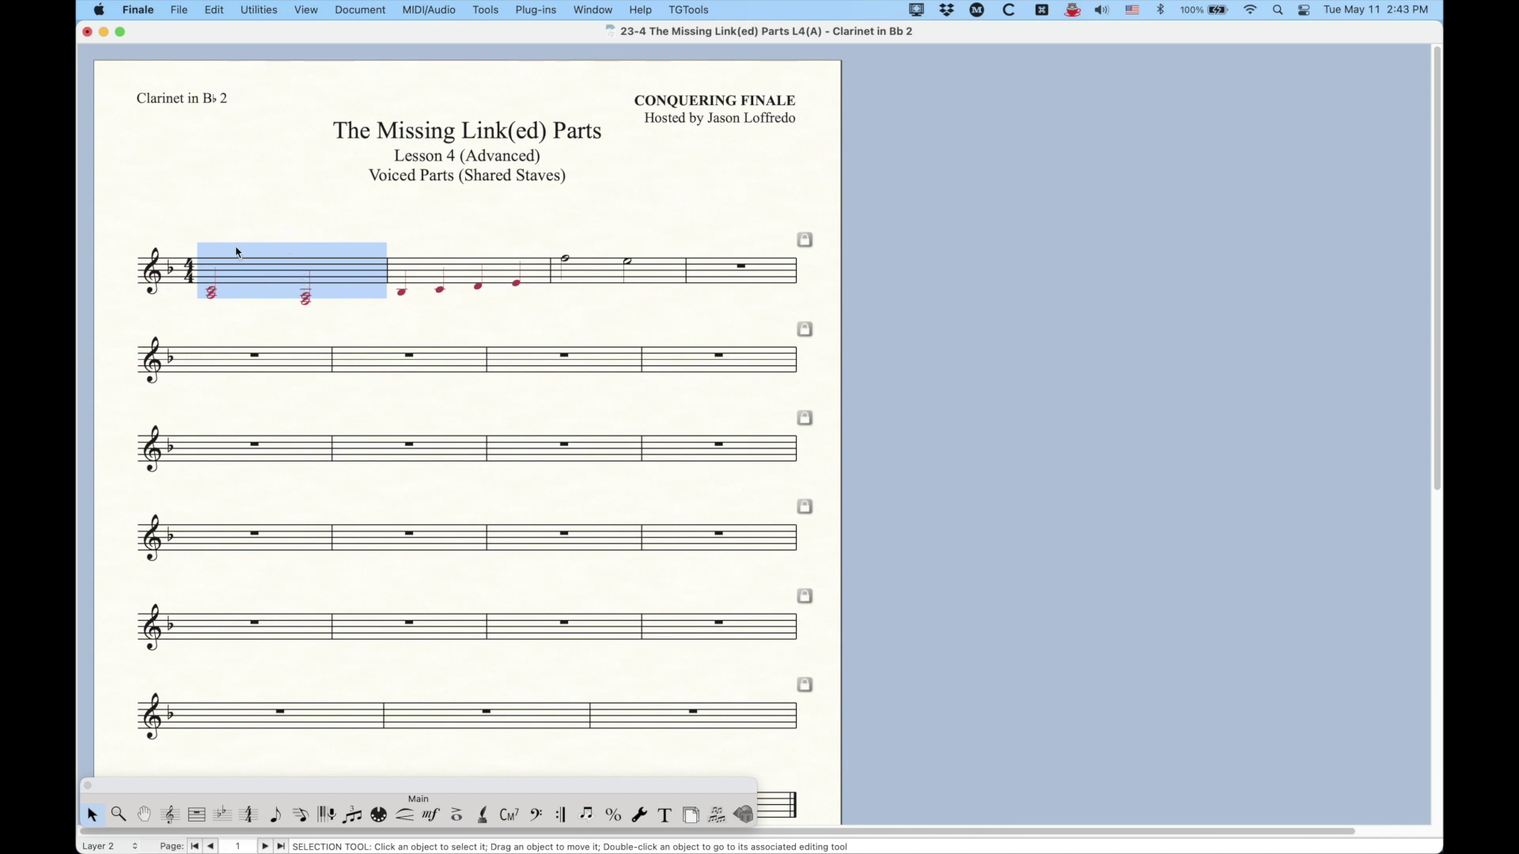
key("Escape")
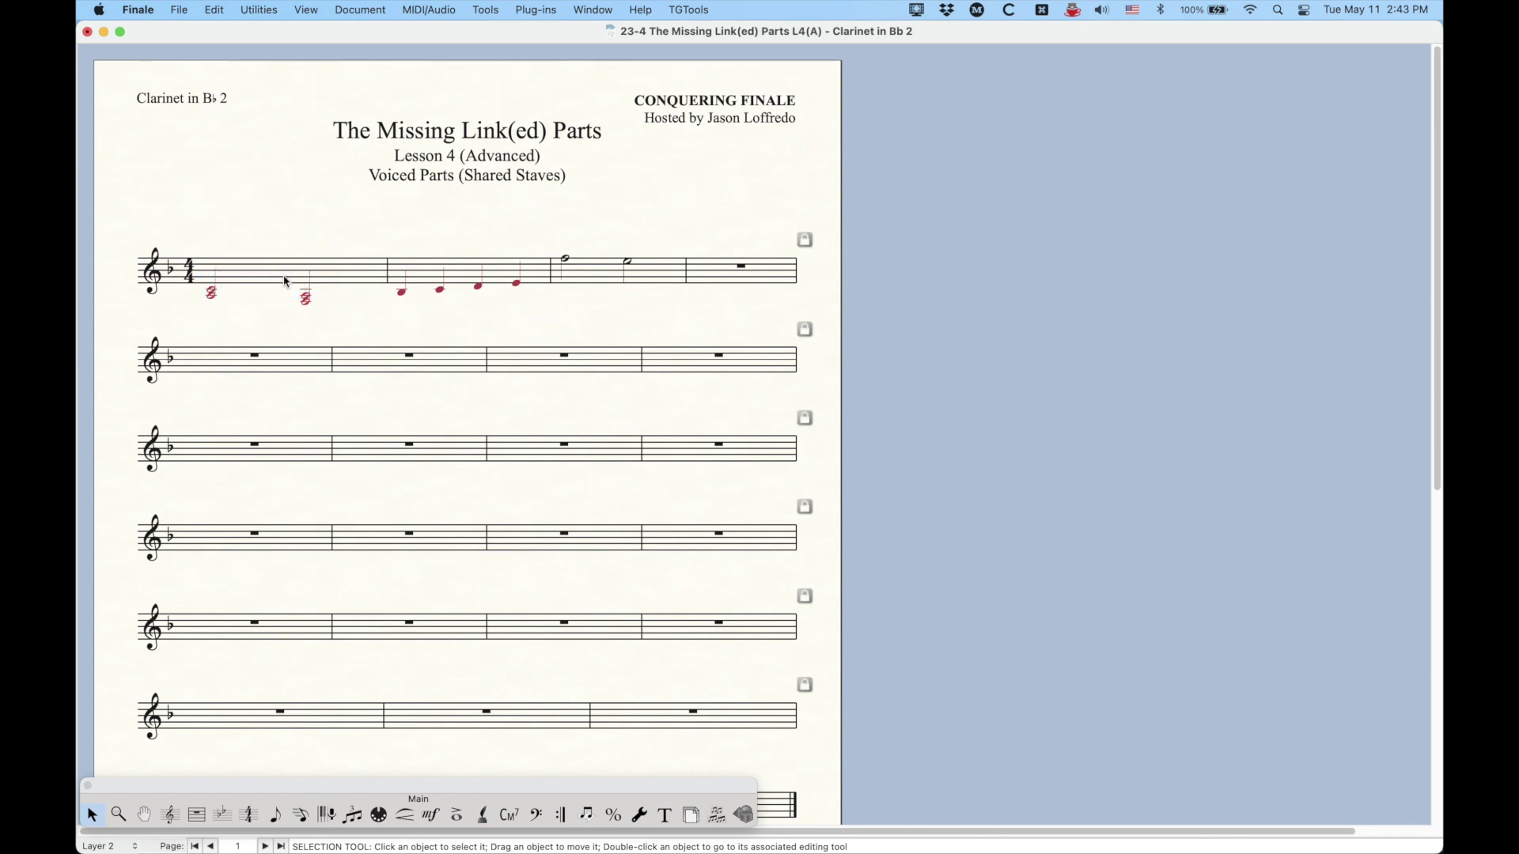
key("alt+super+period")
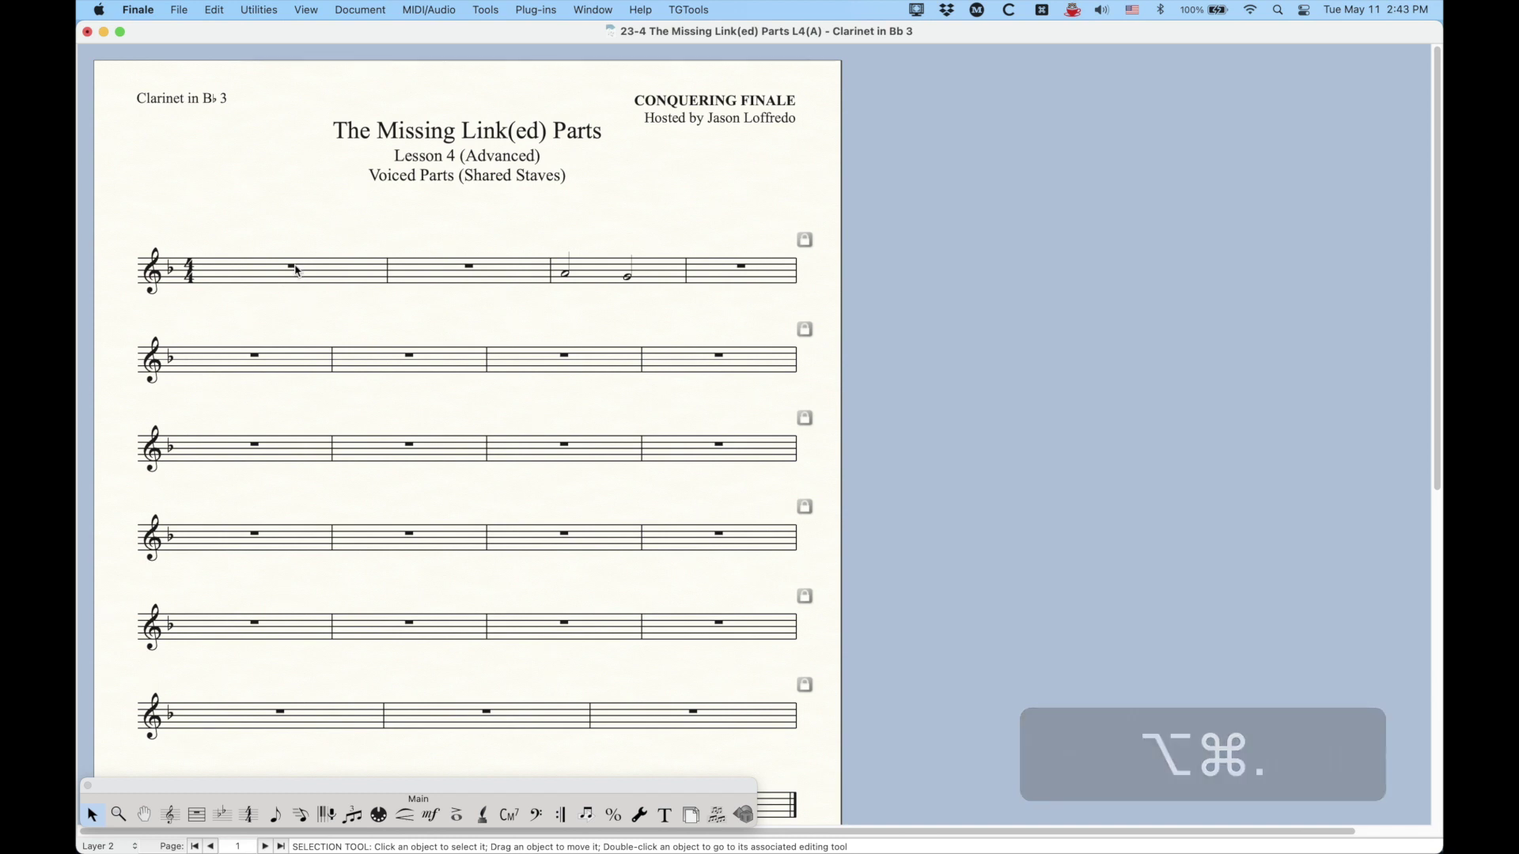
left_click(315, 279)
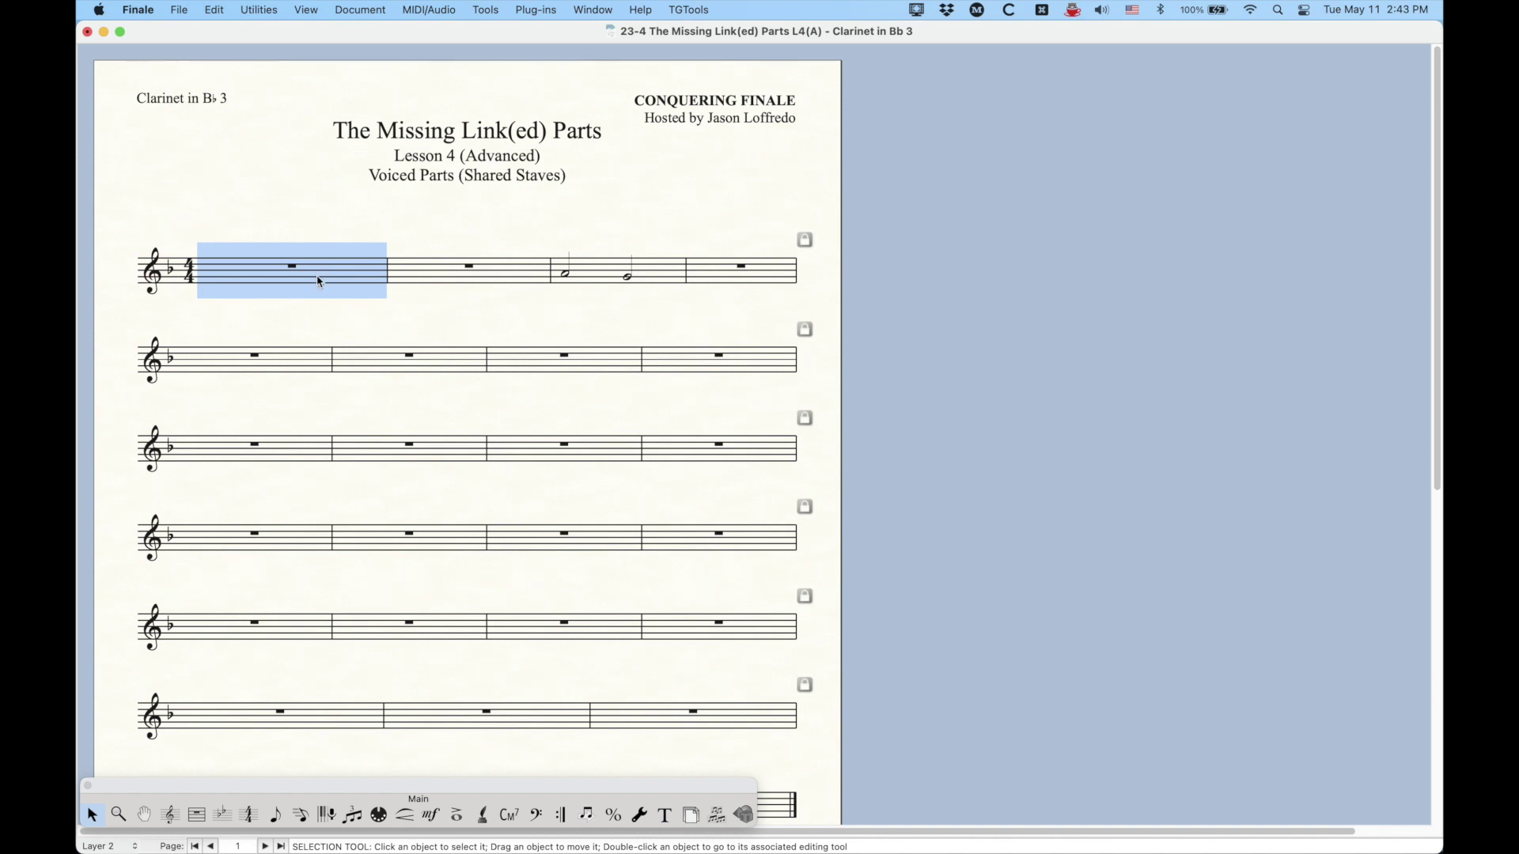
left_click(451, 277)
left_click(354, 270)
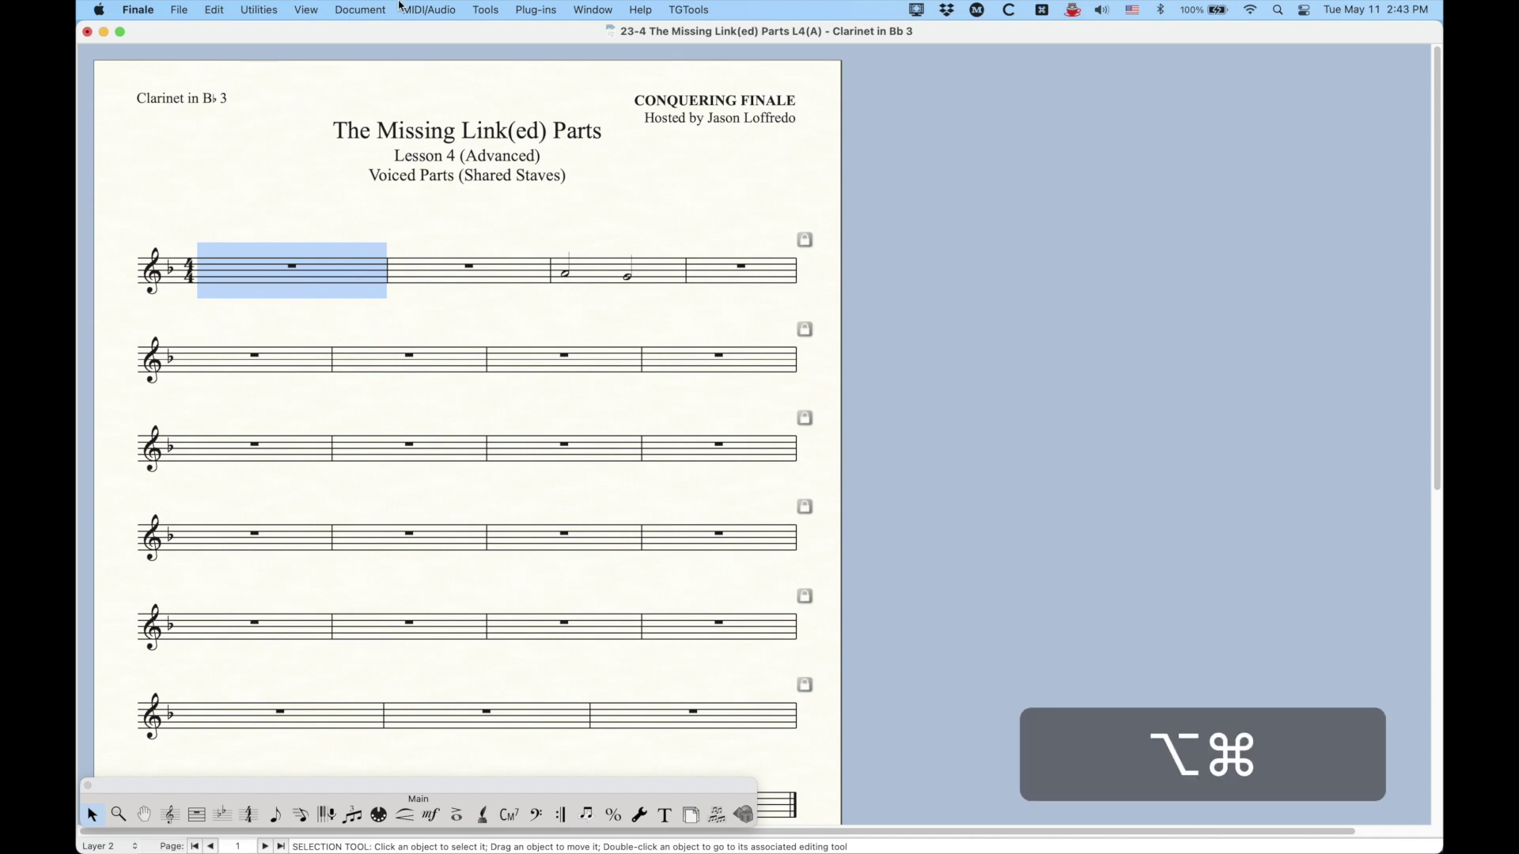
left_click(388, 10, "alt+super")
left_click(382, 36)
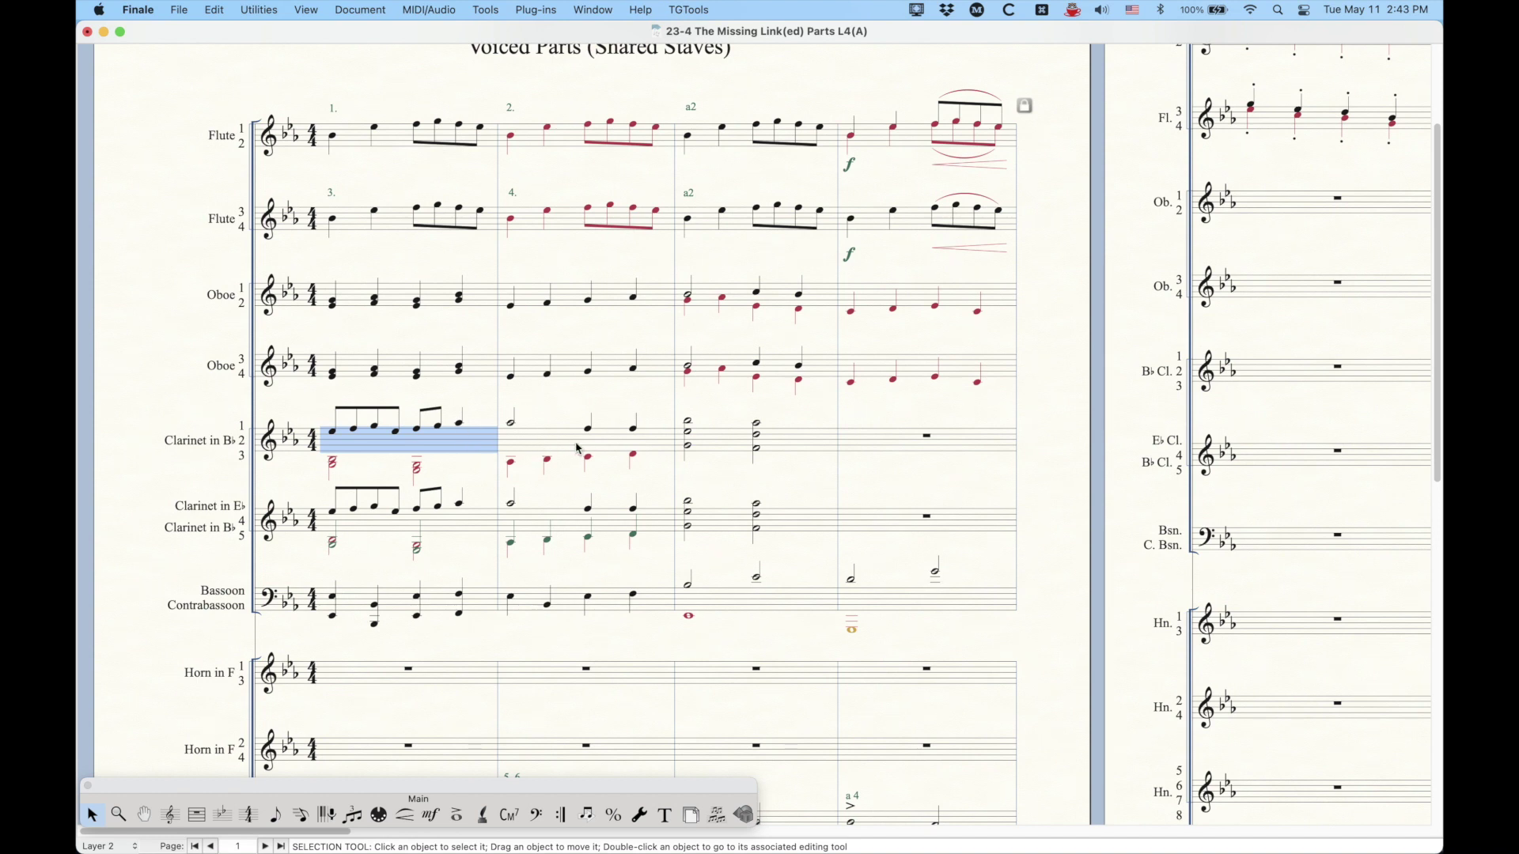
- Copy the first two measures of the Clarinet in Eb / Clarinet in Bb 4 5 staff onto the Clarinet in Bb 1 2 3 staff
left_click(455, 526)
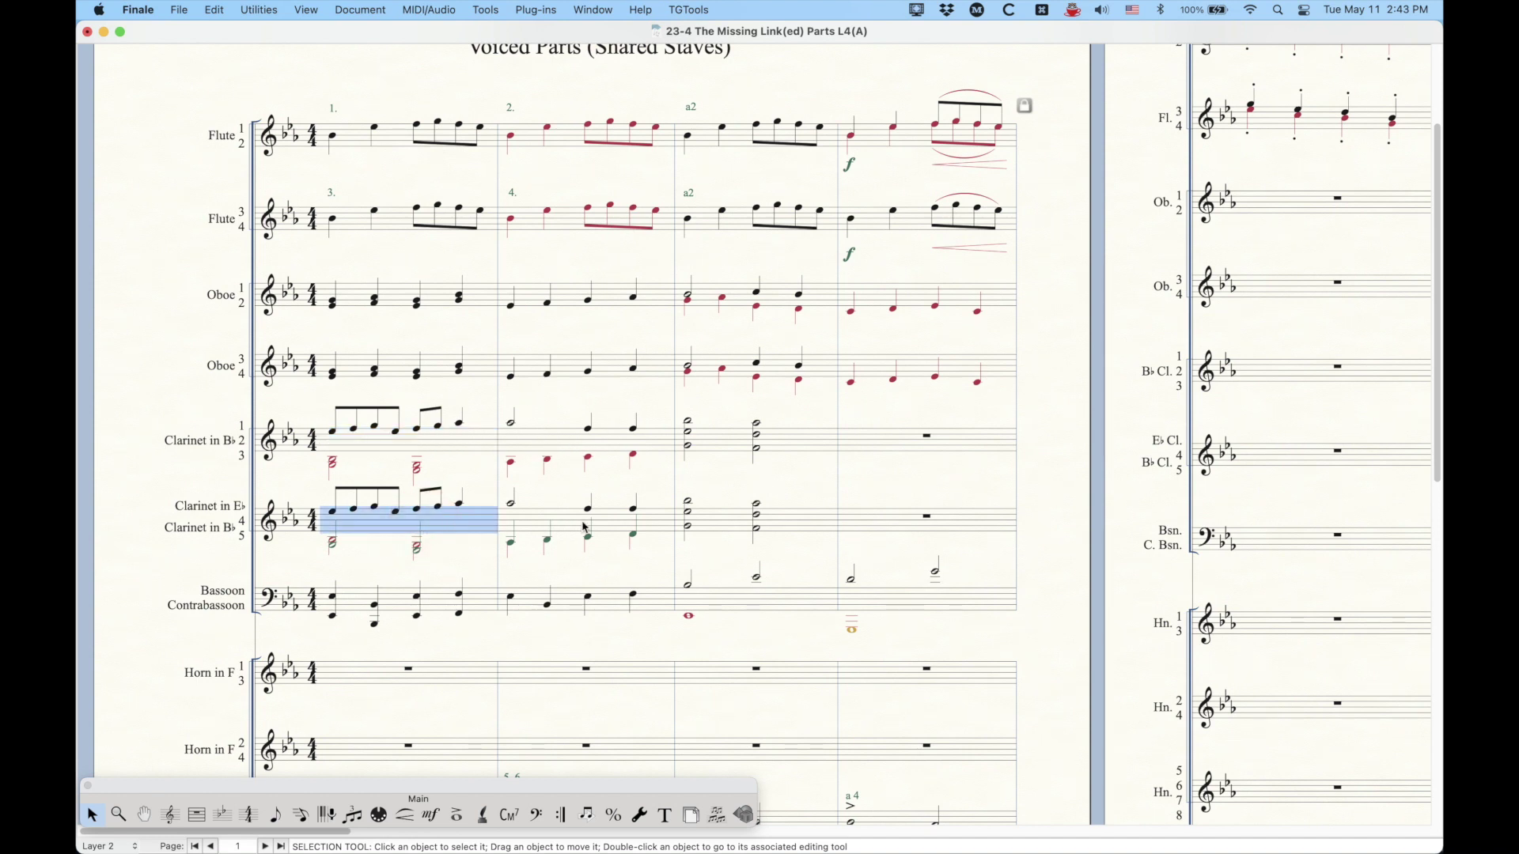
left_click(484, 469)
key("super+equal")
key("super+equal")
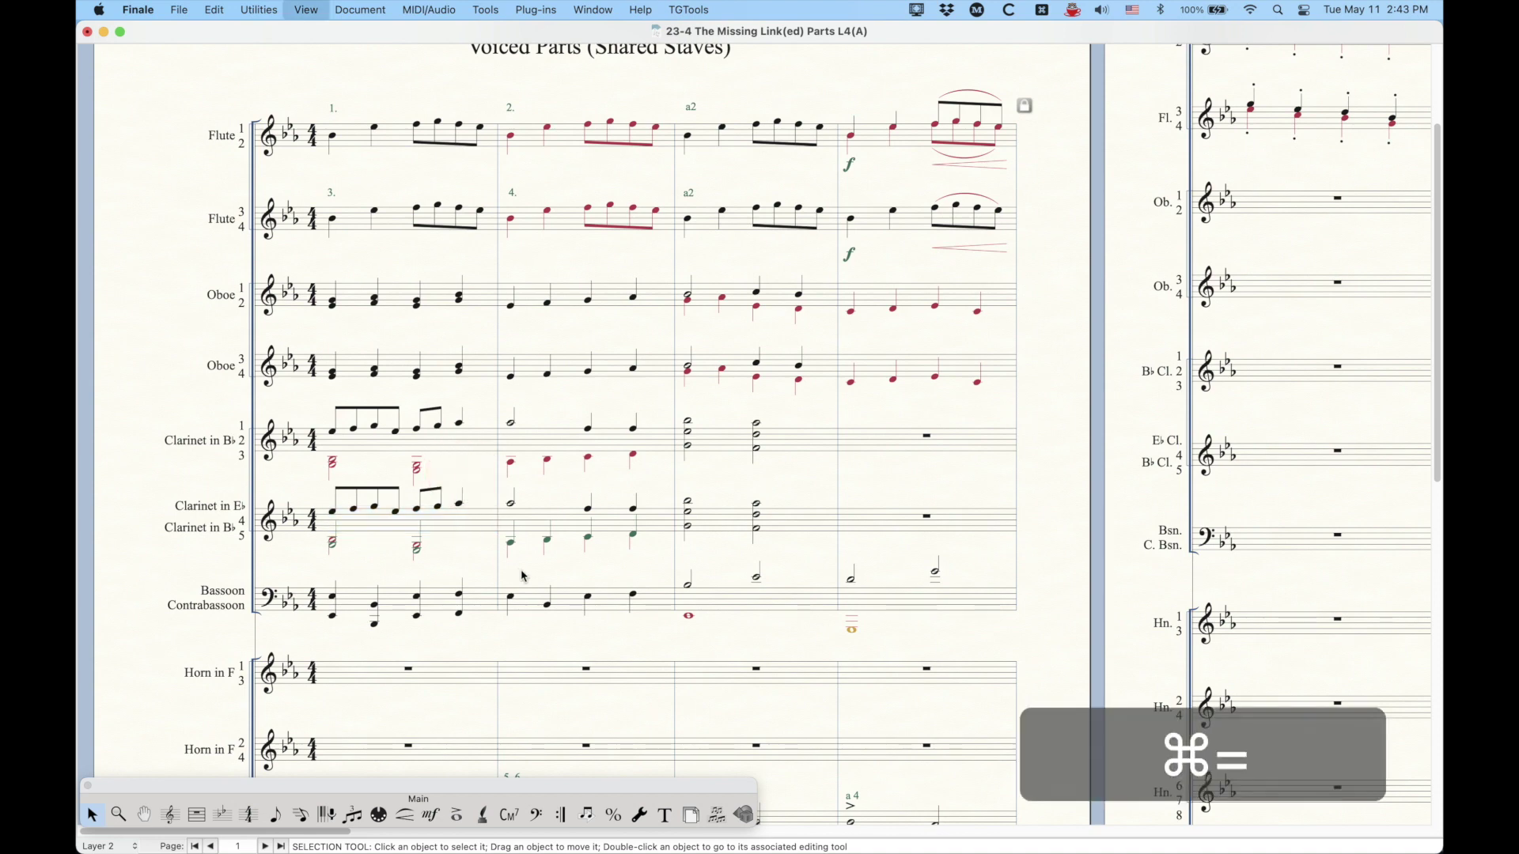
scroll(522, 576, "down", 10)
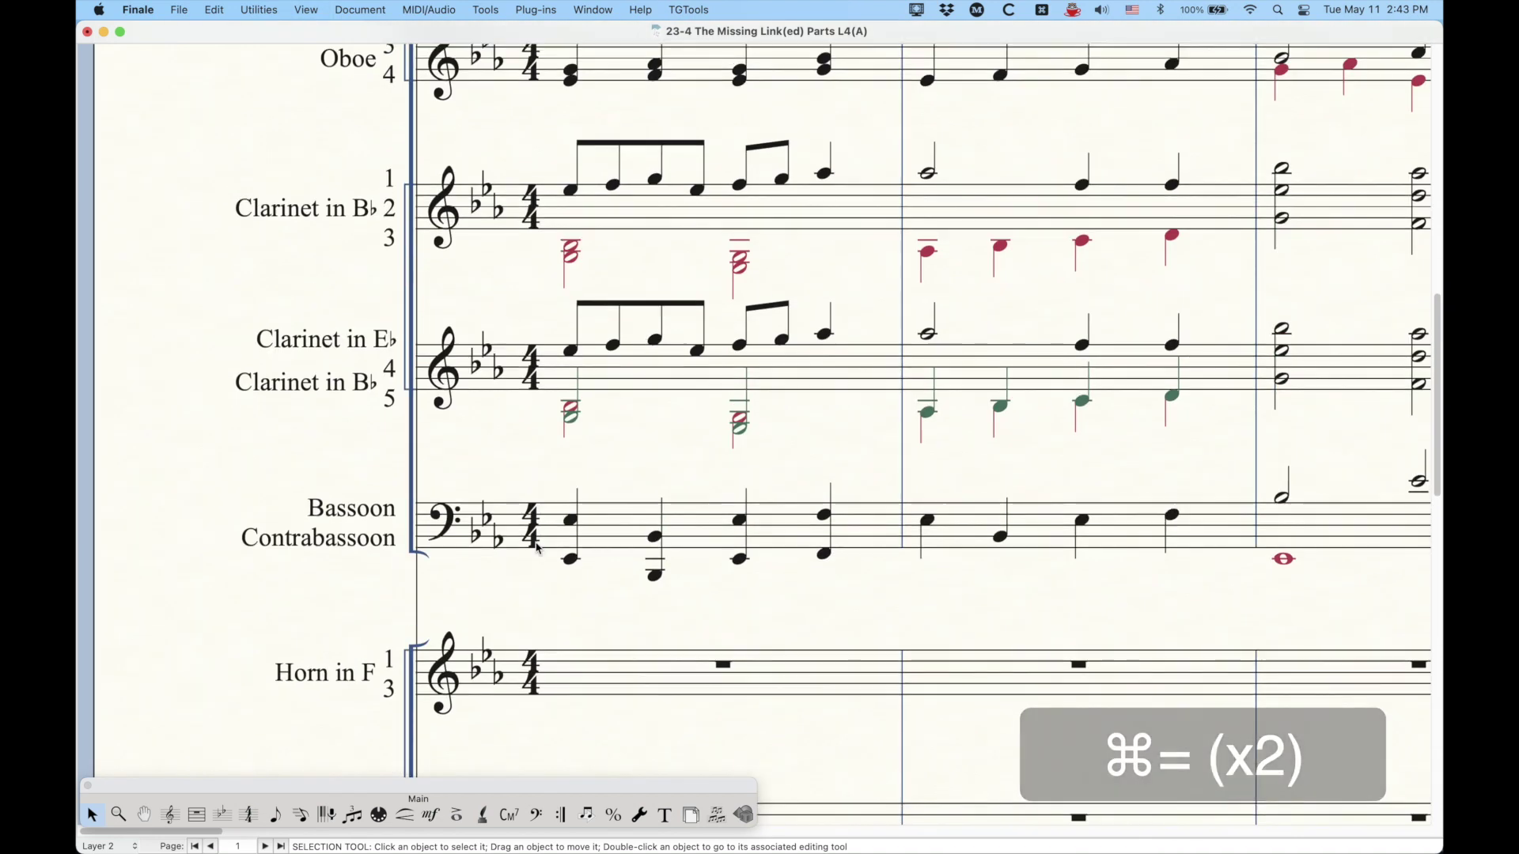
scroll(535, 552, "right", 2)
scroll(535, 552, "right", 3)
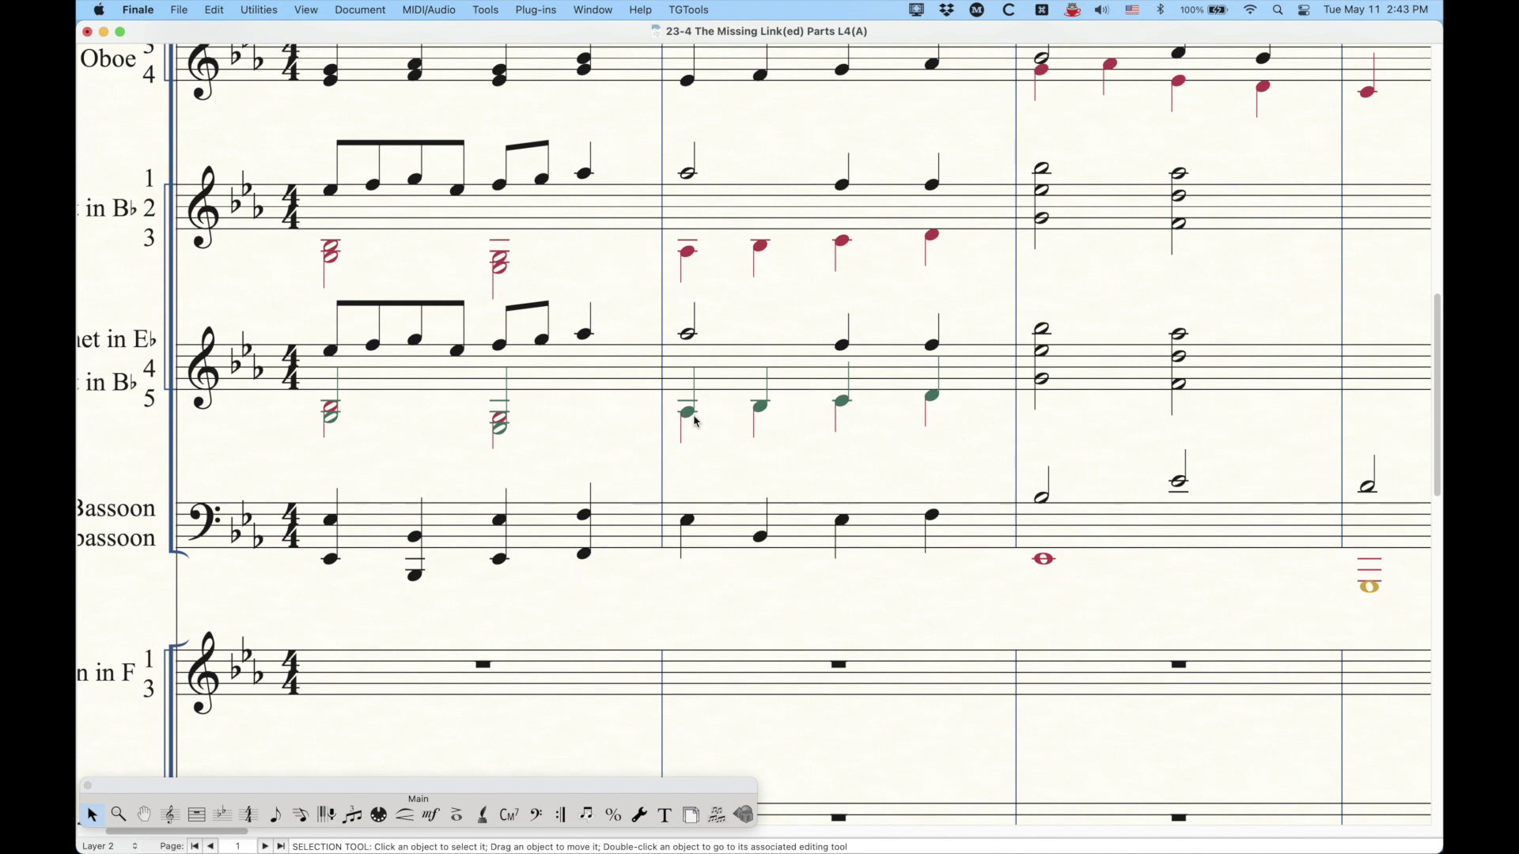
left_click(528, 384)
left_click(861, 375, "shift")
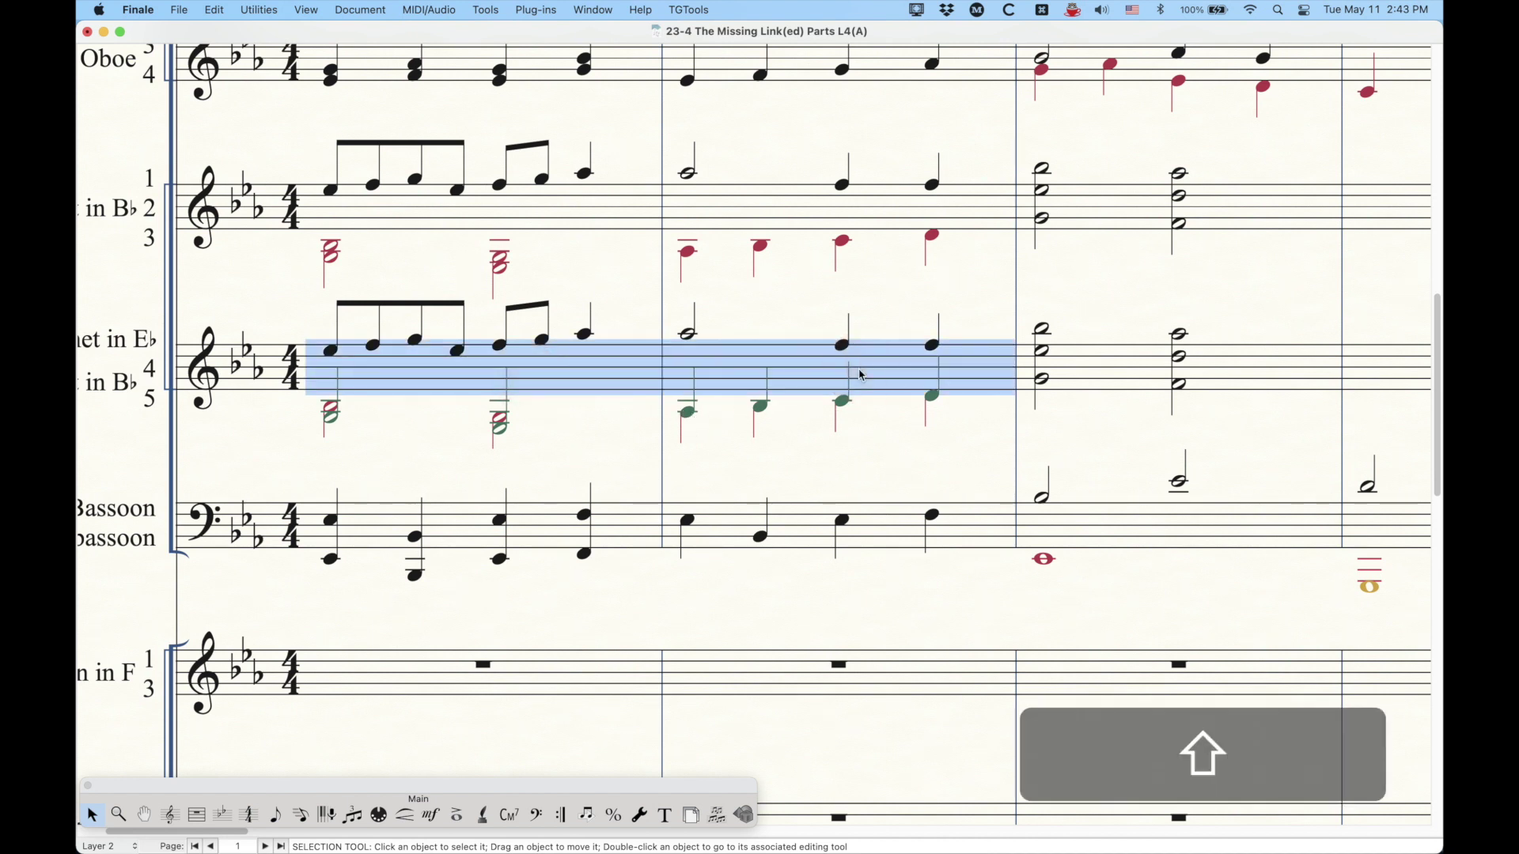
right_click(441, 367)
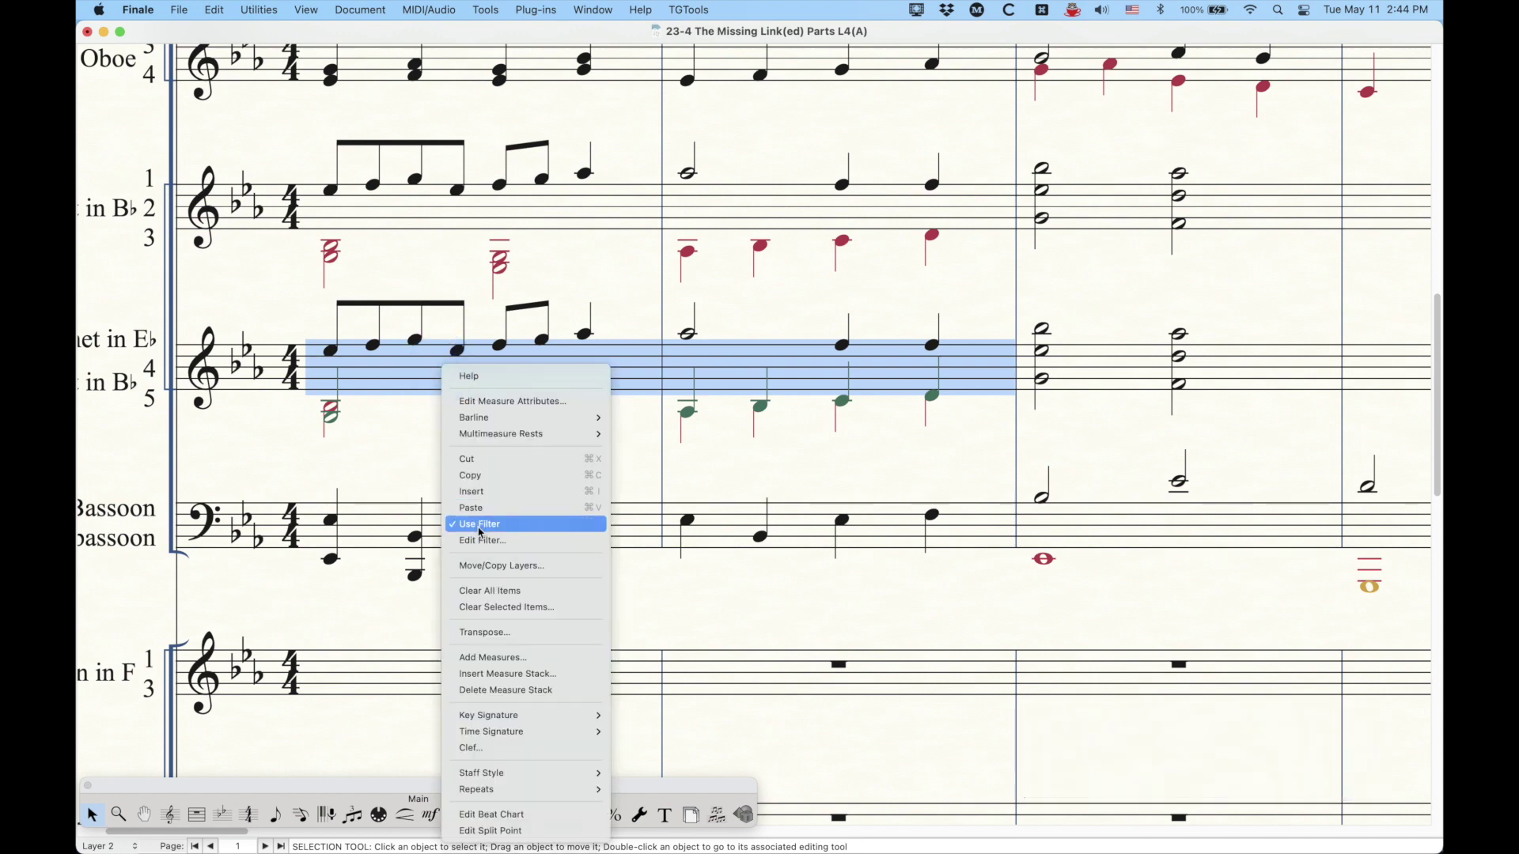
left_click(387, 198)
left_click(388, 213, "alt")
left_click(595, 338)
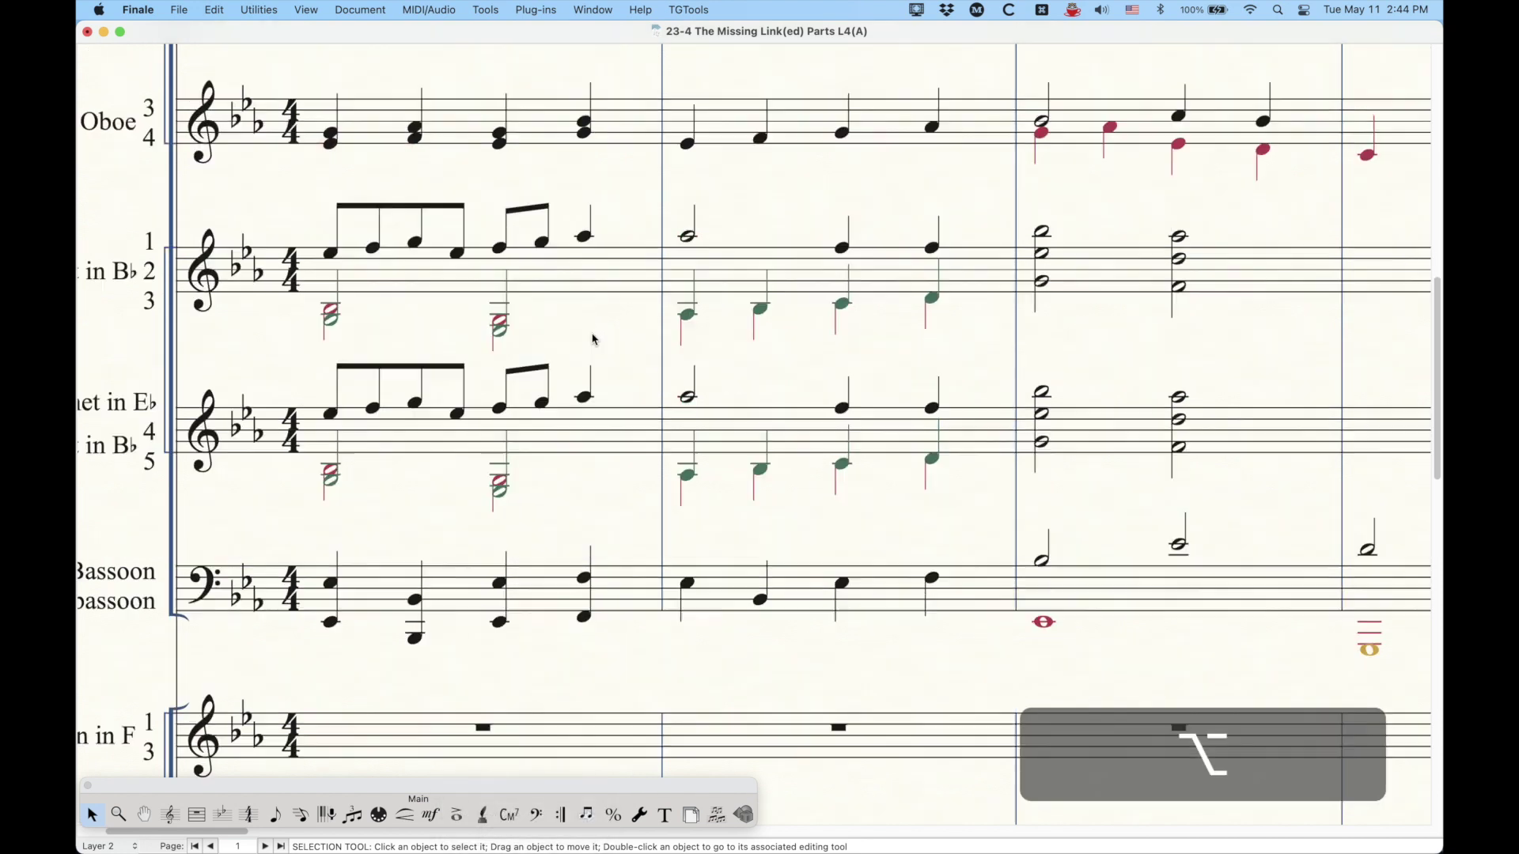
- Open the Clarinet in Bb 1 part and step through the Clarinet in Bb 2 and 3 parts to check their notes
scroll(596, 333, "up", 3)
key("super+minus")
key("super+minus")
key("super+minus")
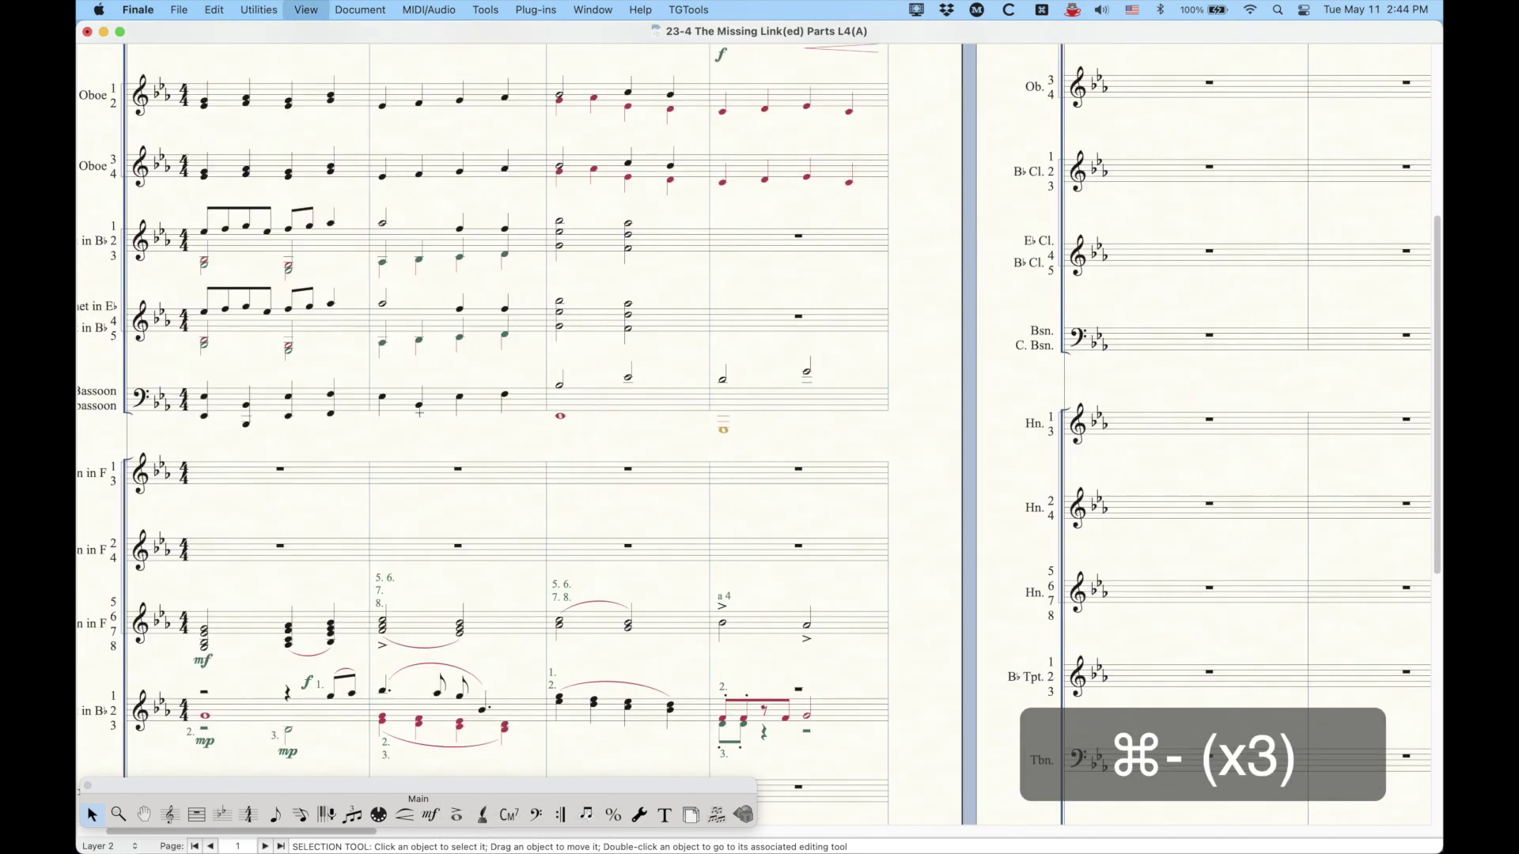
scroll(344, 432, "up", 3)
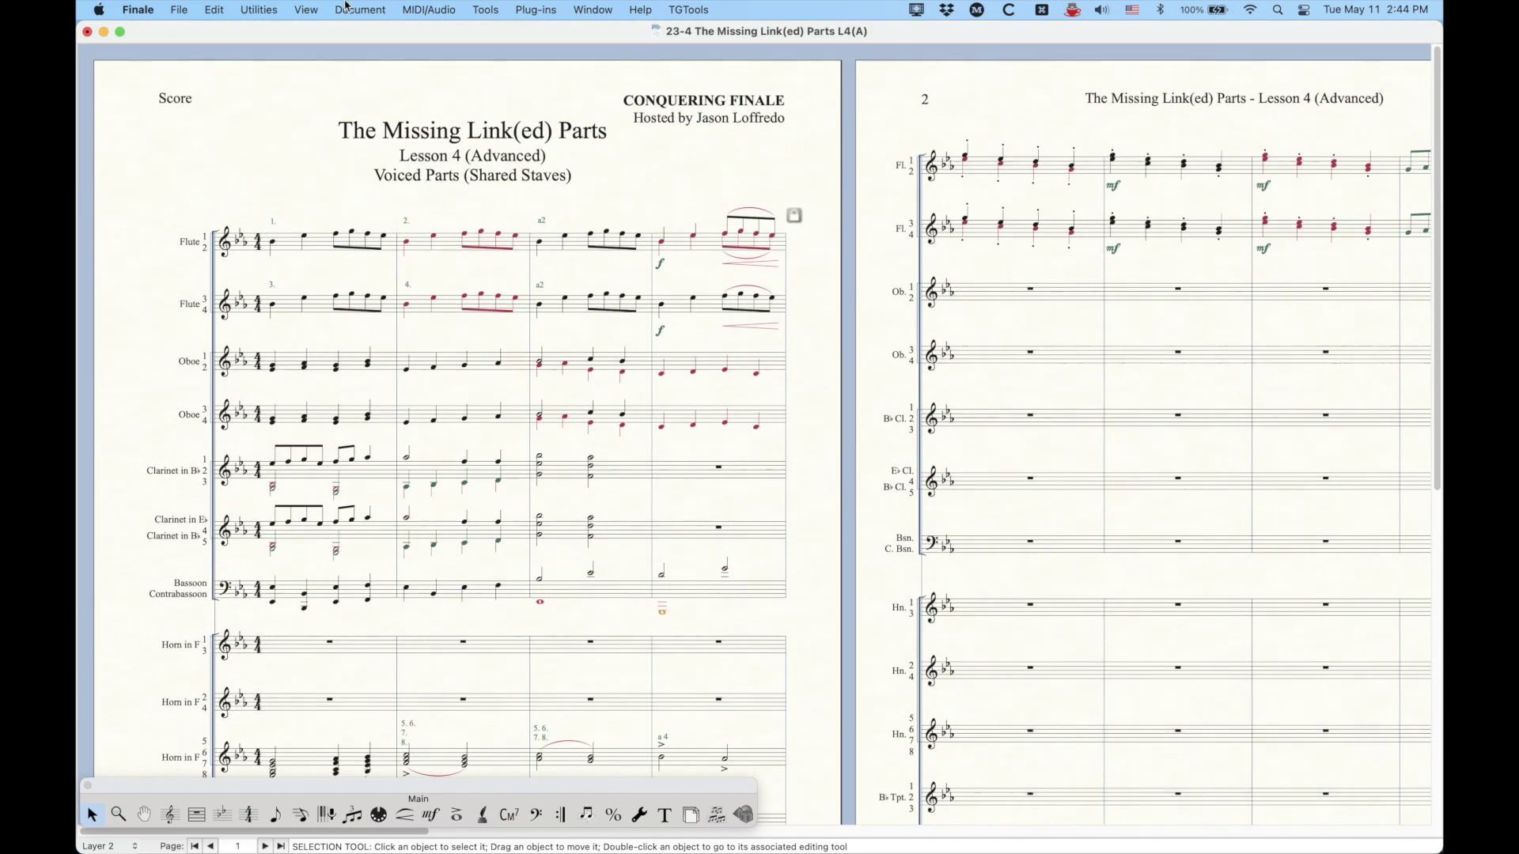
left_click(360, 10)
mouse_move(372, 51)
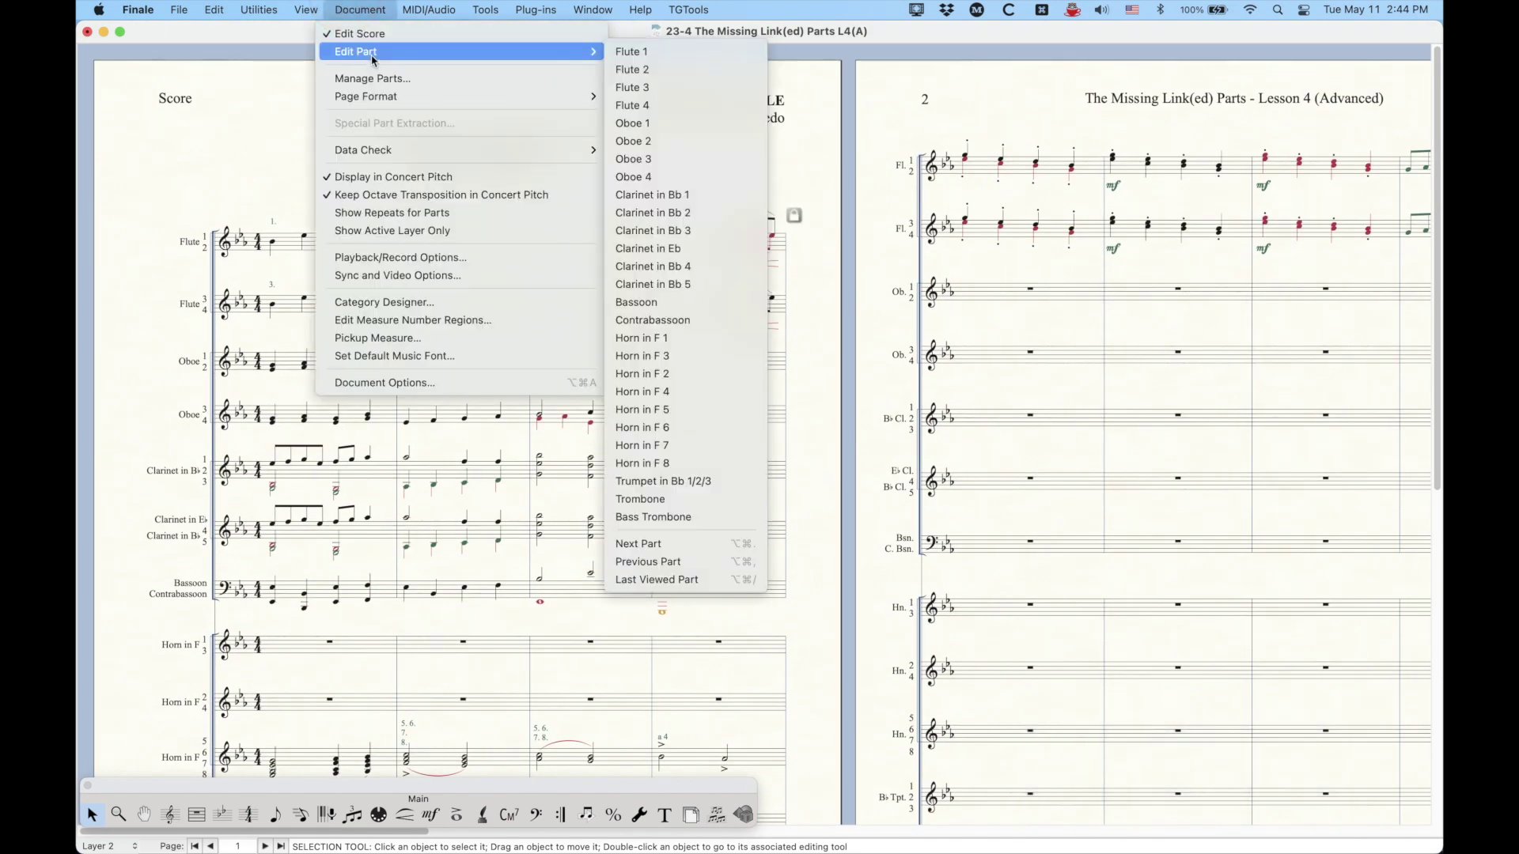
left_click(696, 196)
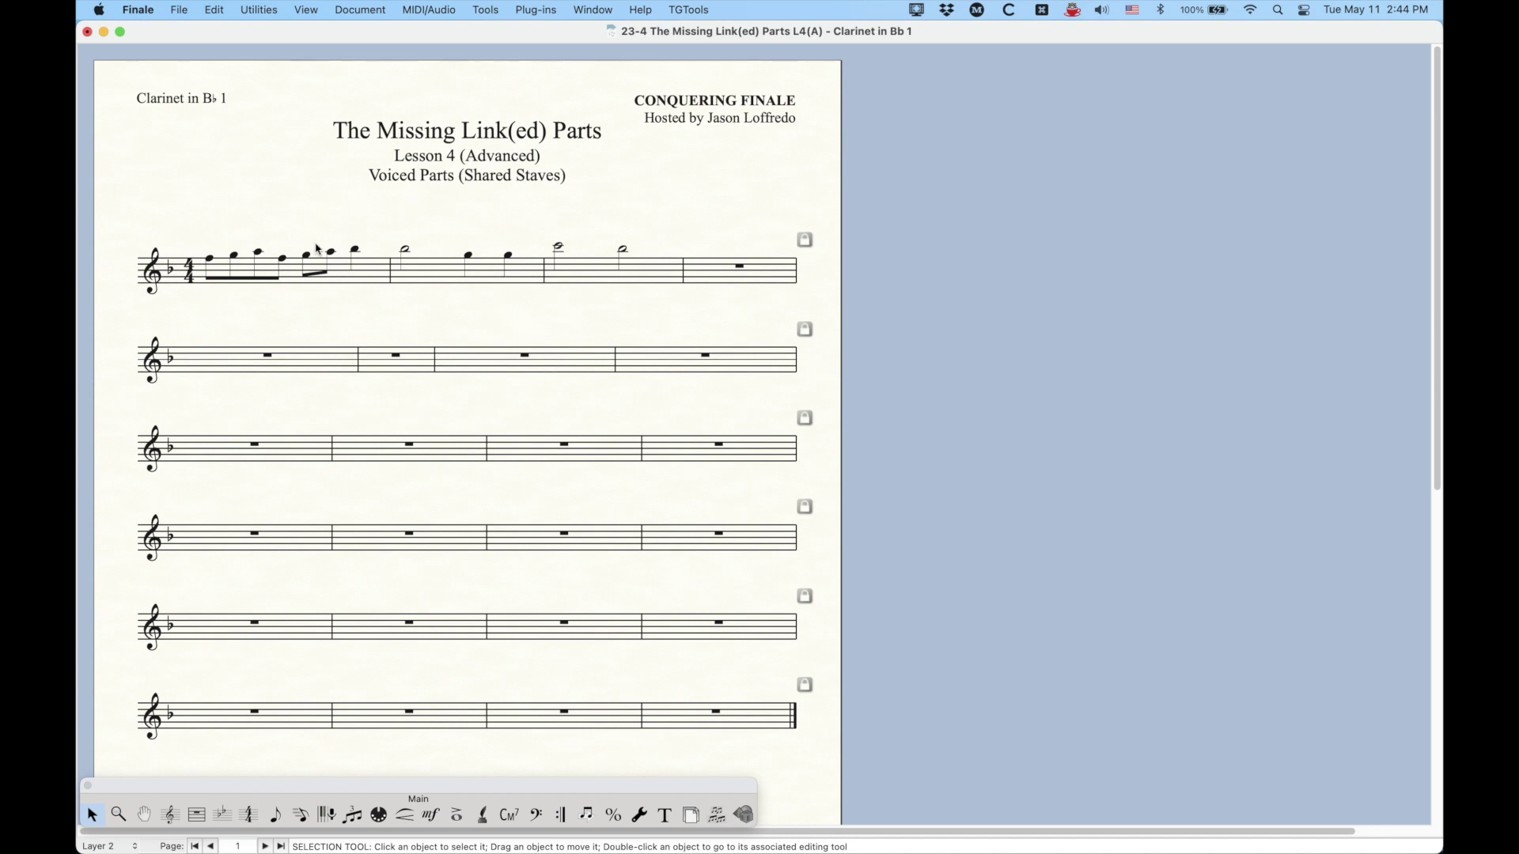
key("alt+super+period")
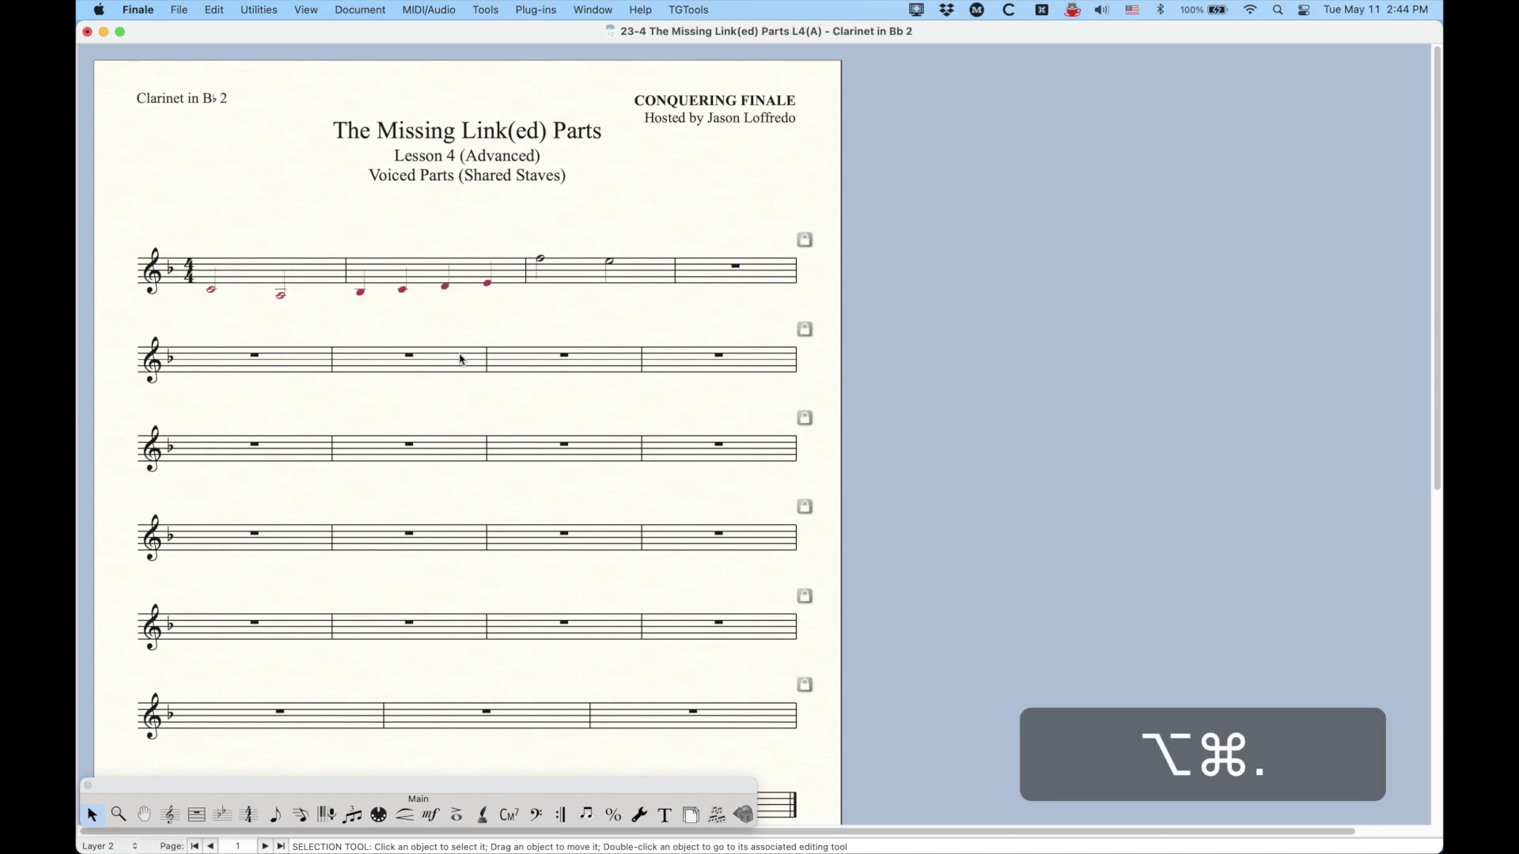
key("alt+super+period")
- Return to the full score and select the first measure of the Clarinet in Eb / Clarinet in Bb 4 5 staff
left_click(380, 10)
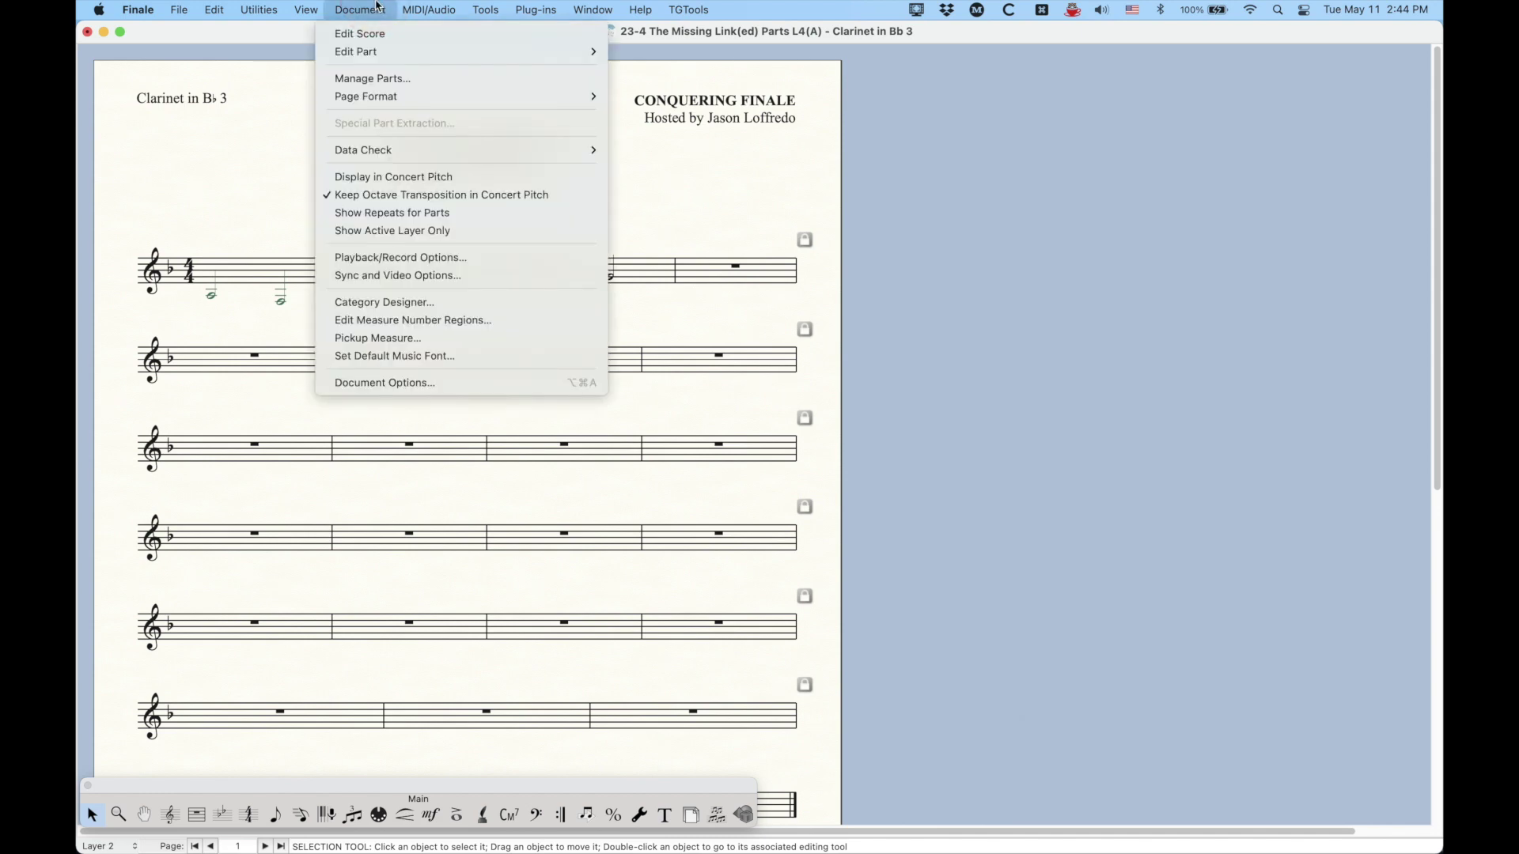
left_click(380, 34)
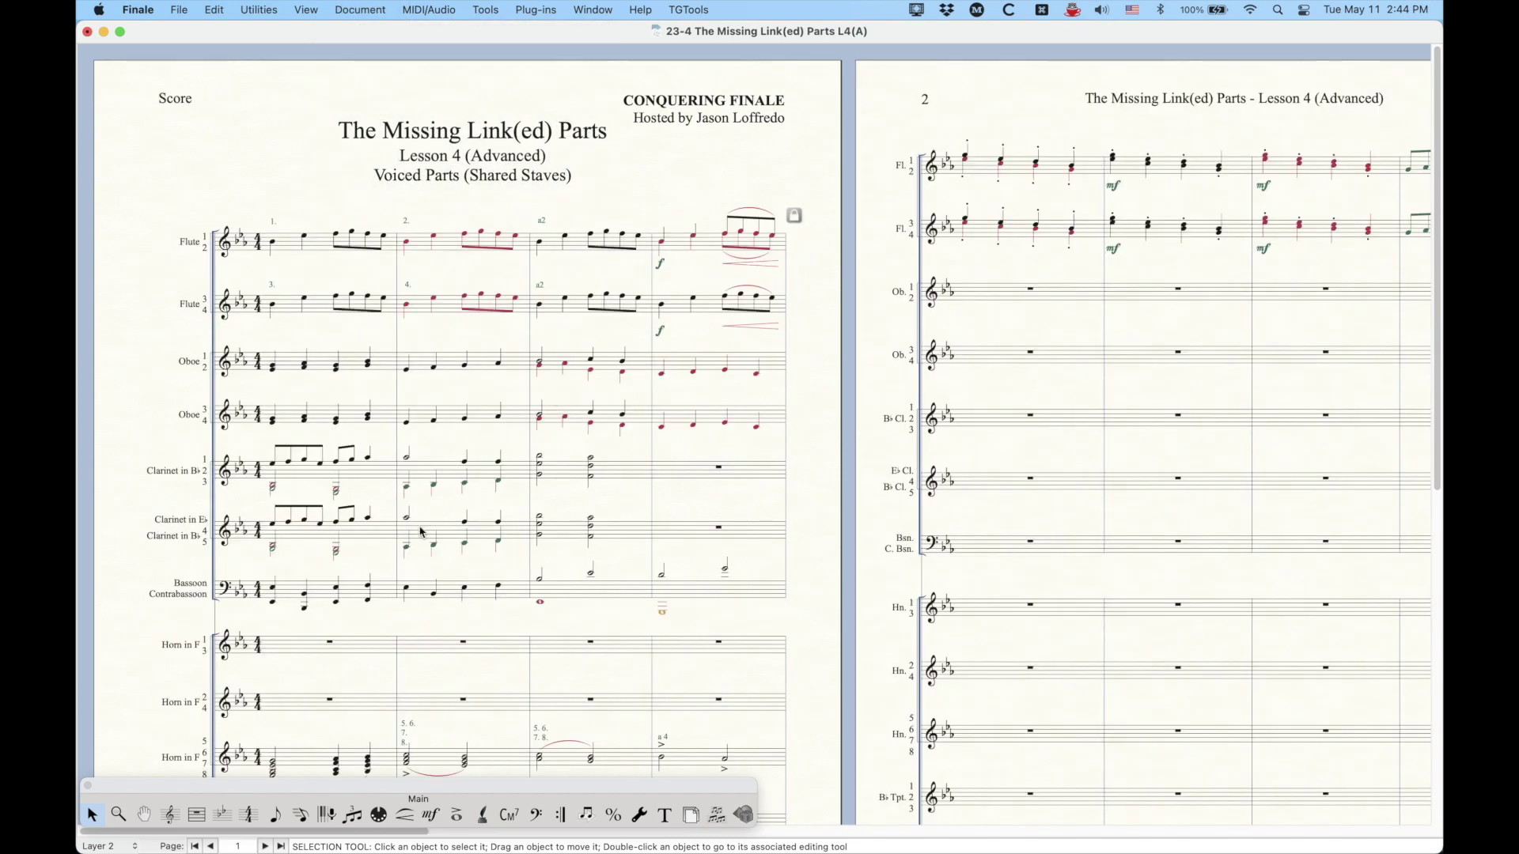
key("super+equal")
key("super+equal")
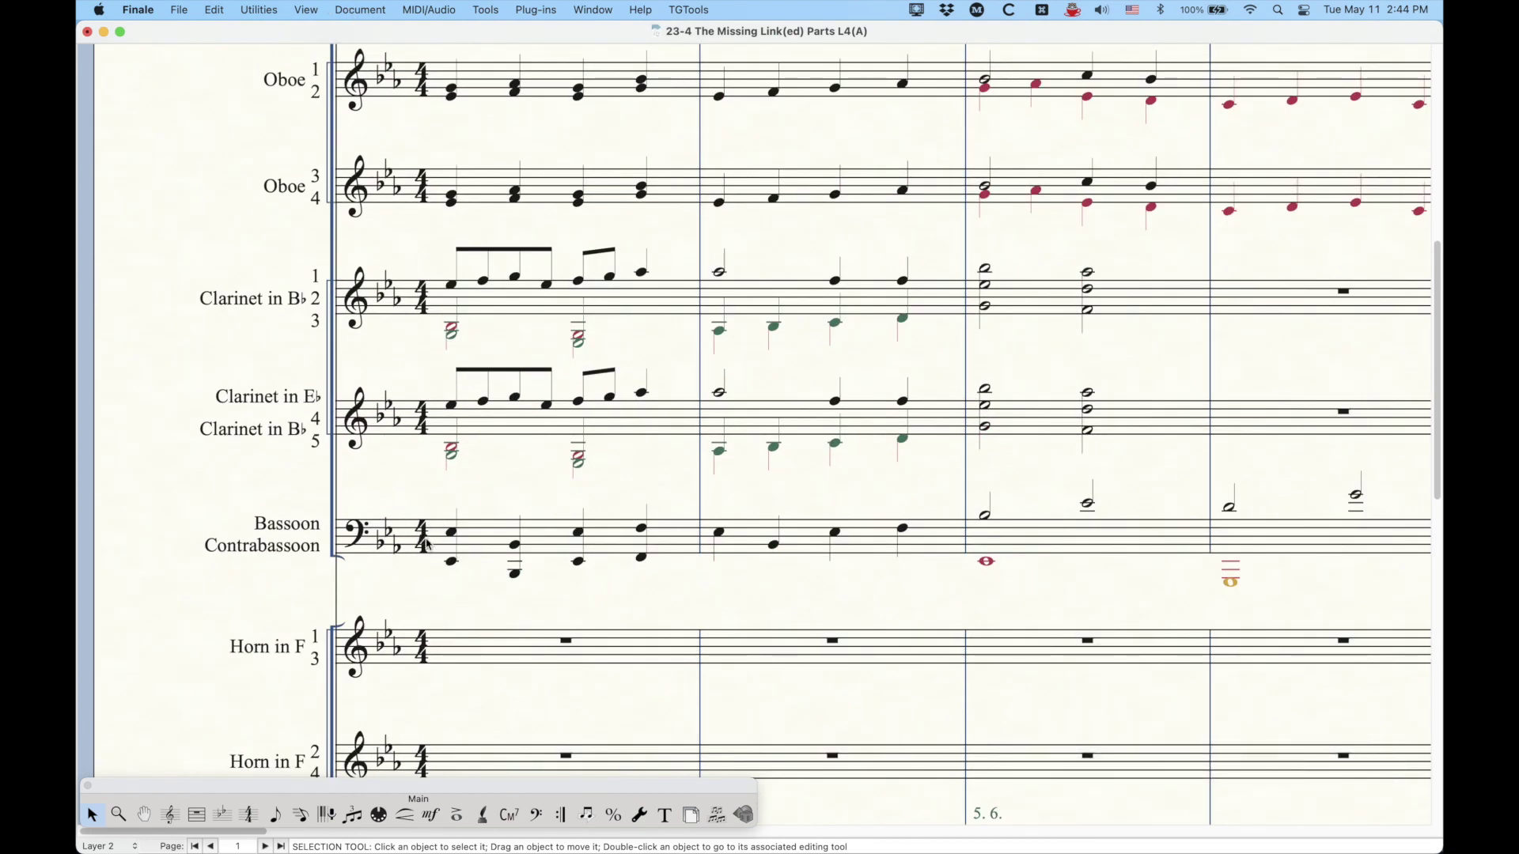
scroll(428, 545, "right", 3)
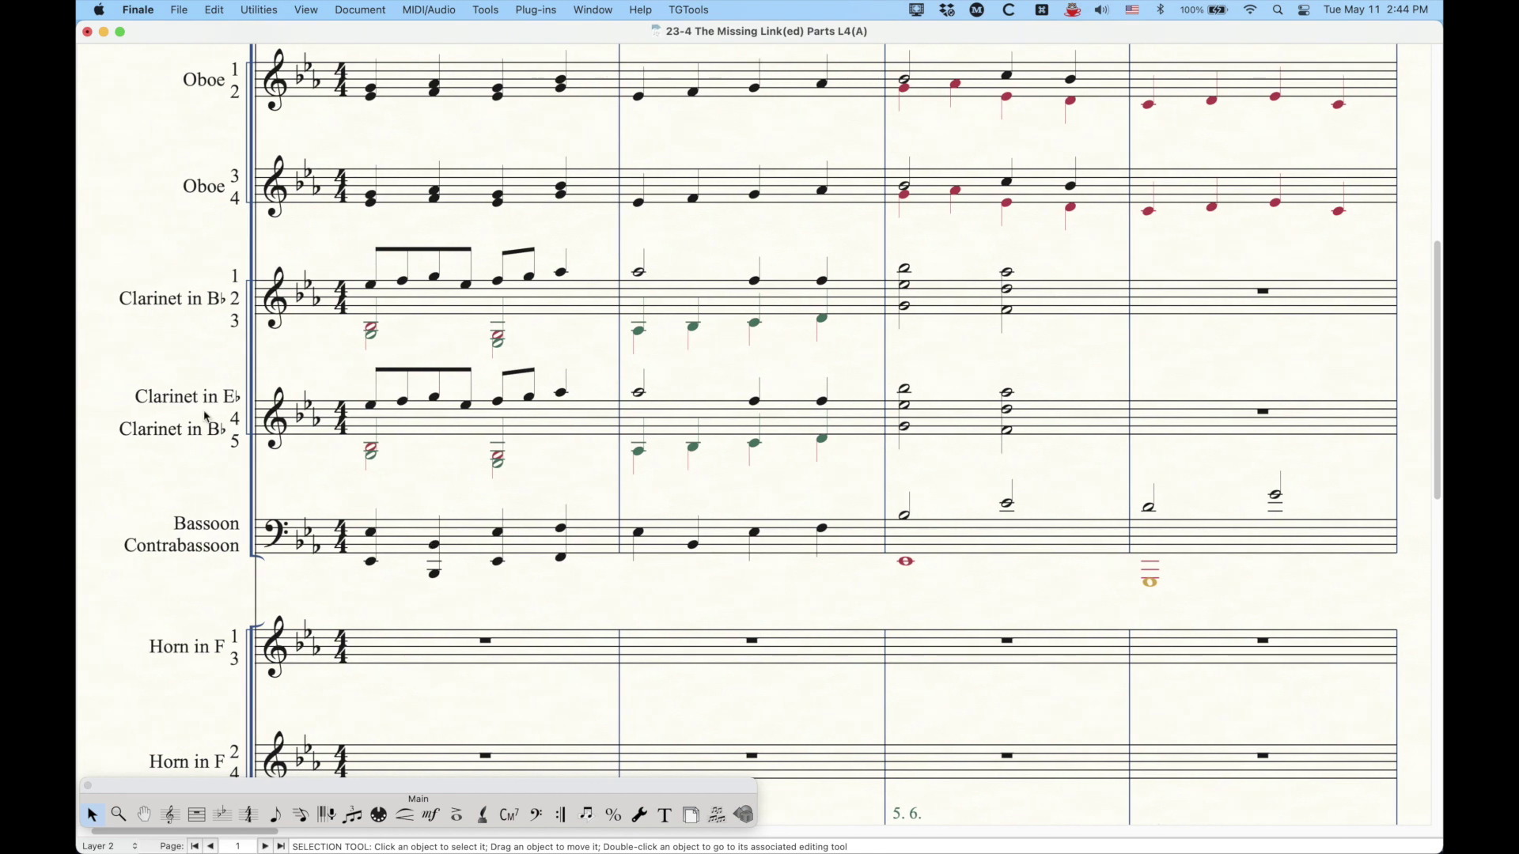
left_click(424, 303)
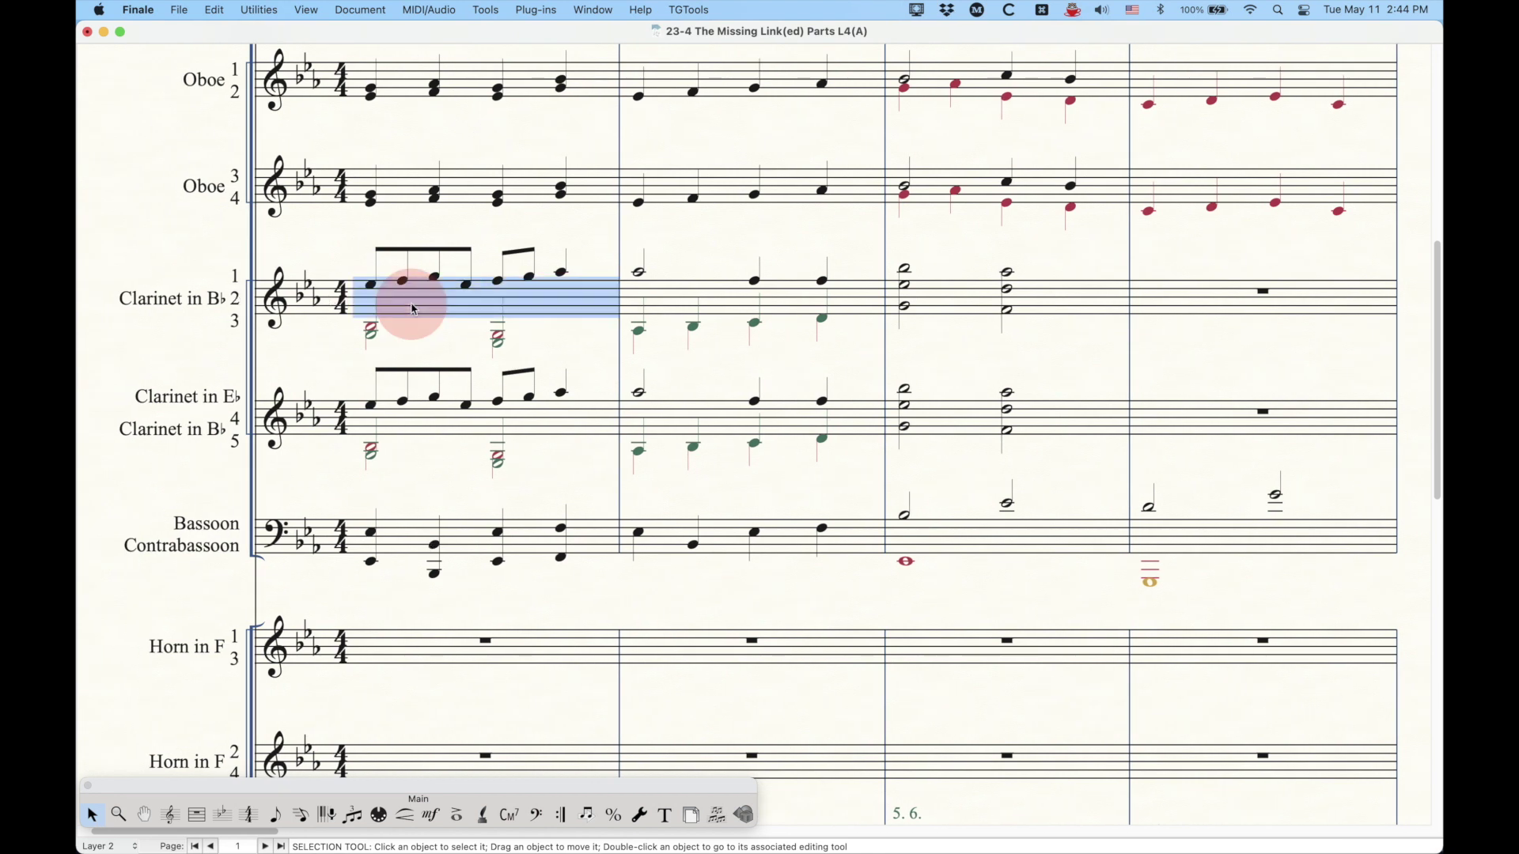
left_click(433, 431)
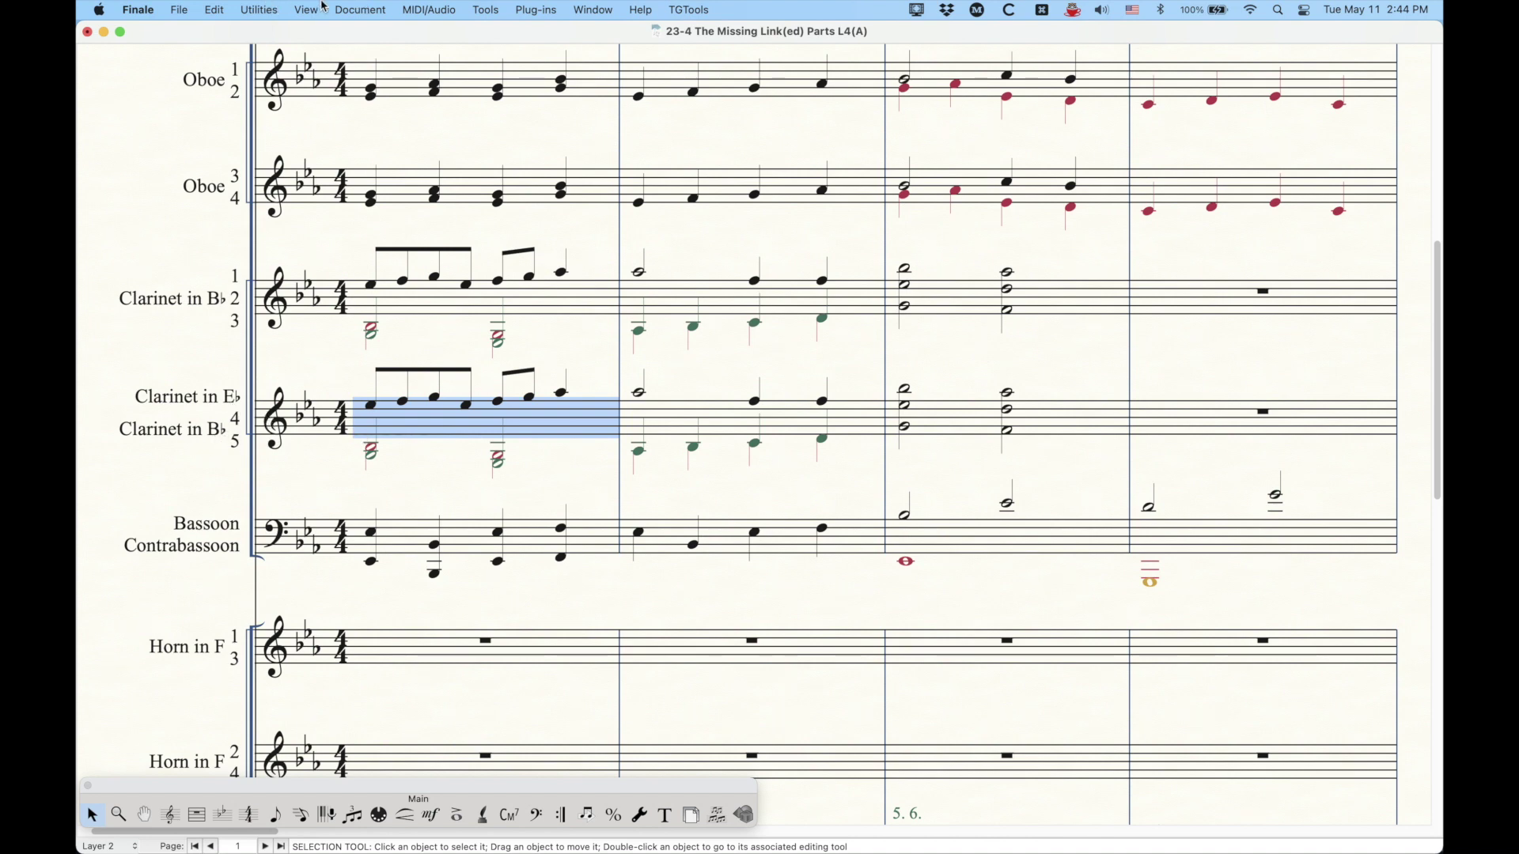
- Set the Clarinet in Eb part's voicing to selected notes from one or more layers, displaying the top note in single-layer measures
left_click(360, 9)
left_click(389, 74)
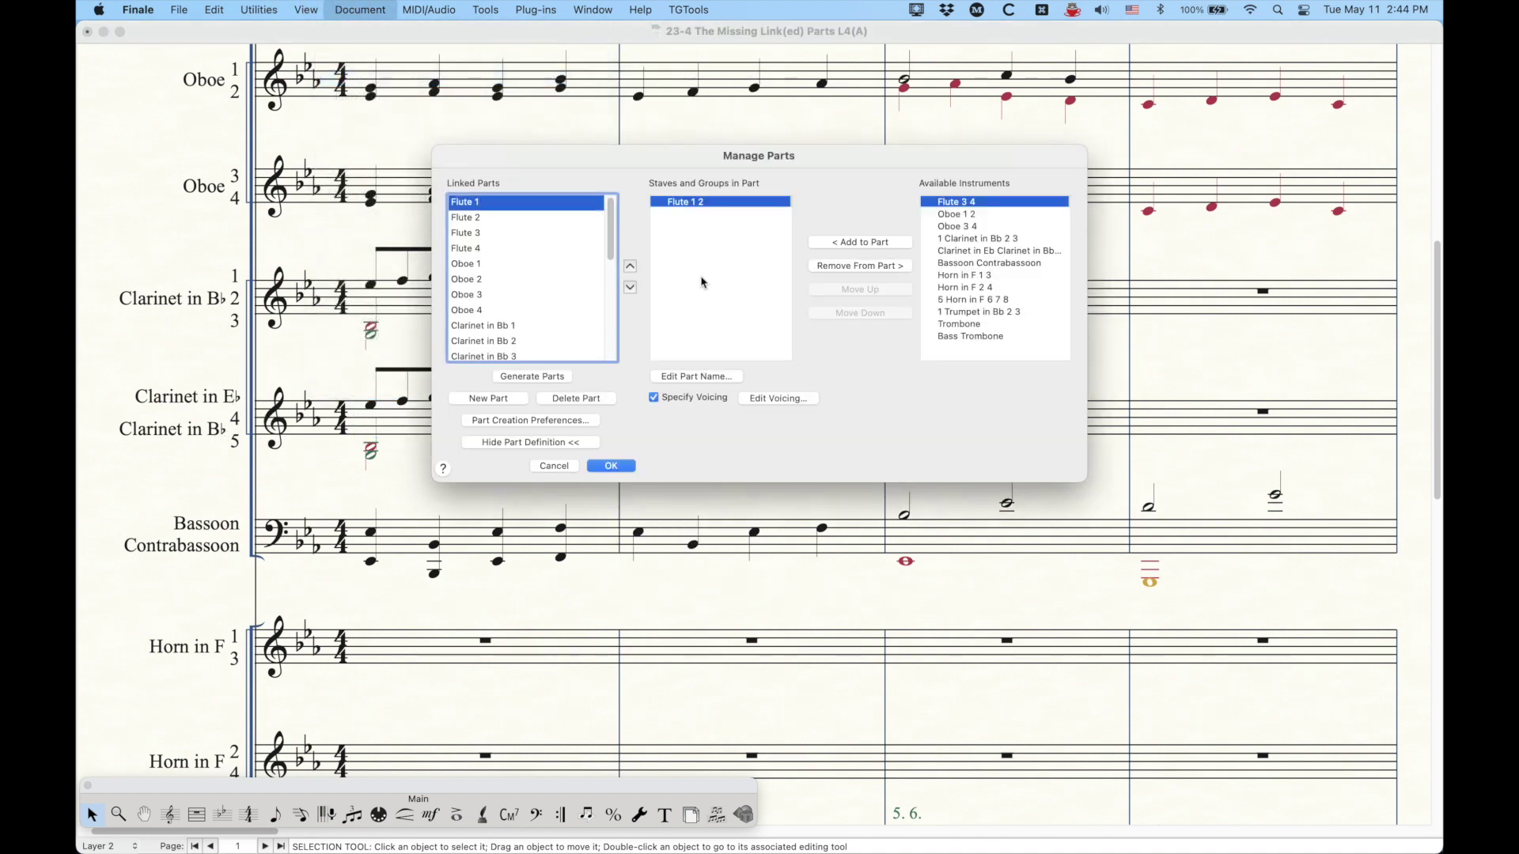
scroll(522, 325, "down", 3)
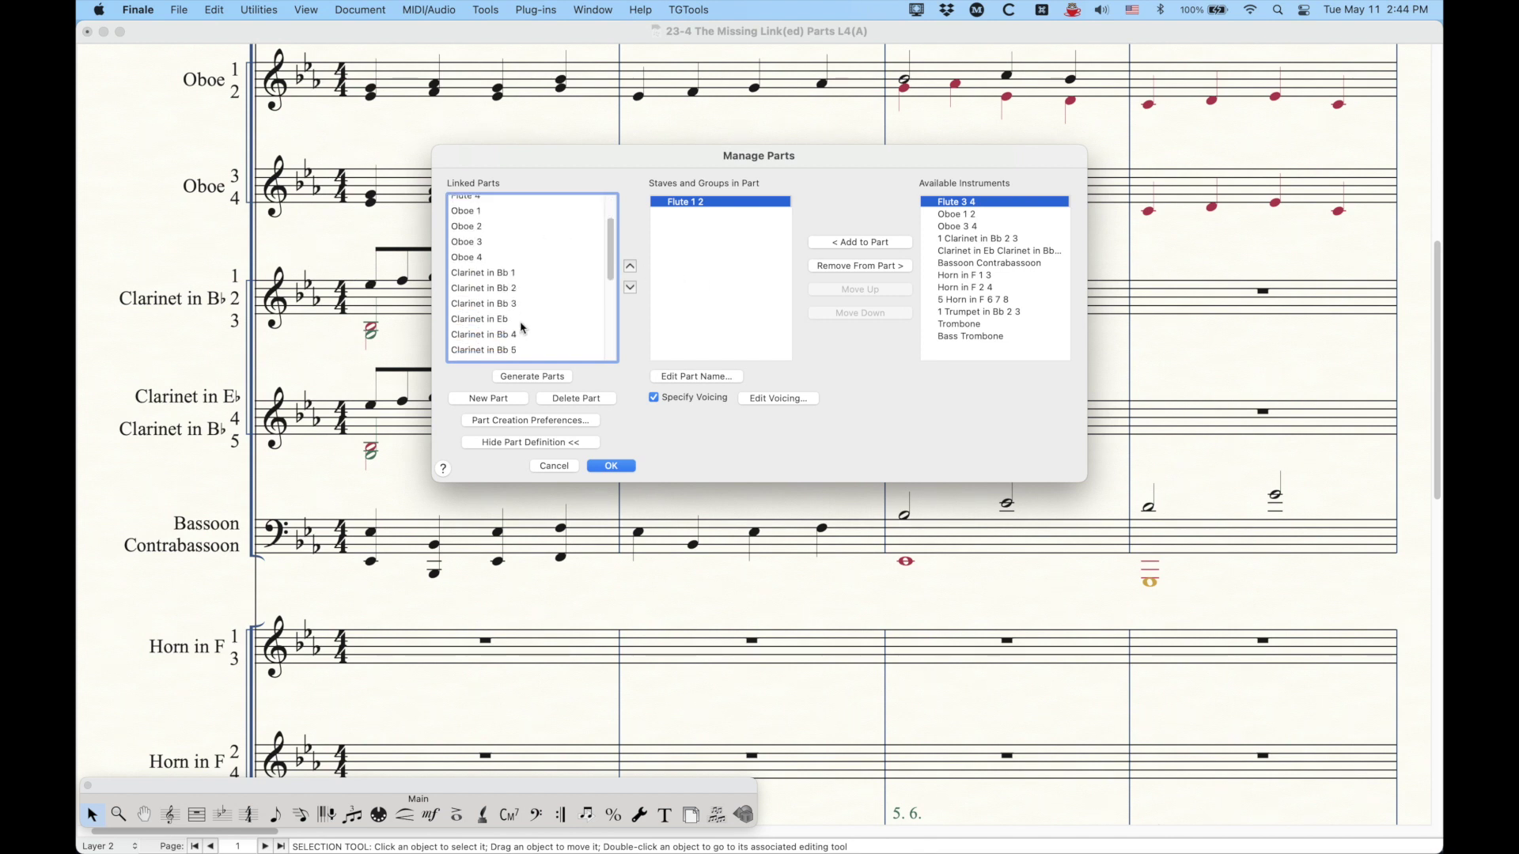
left_click(503, 311)
left_click(778, 398)
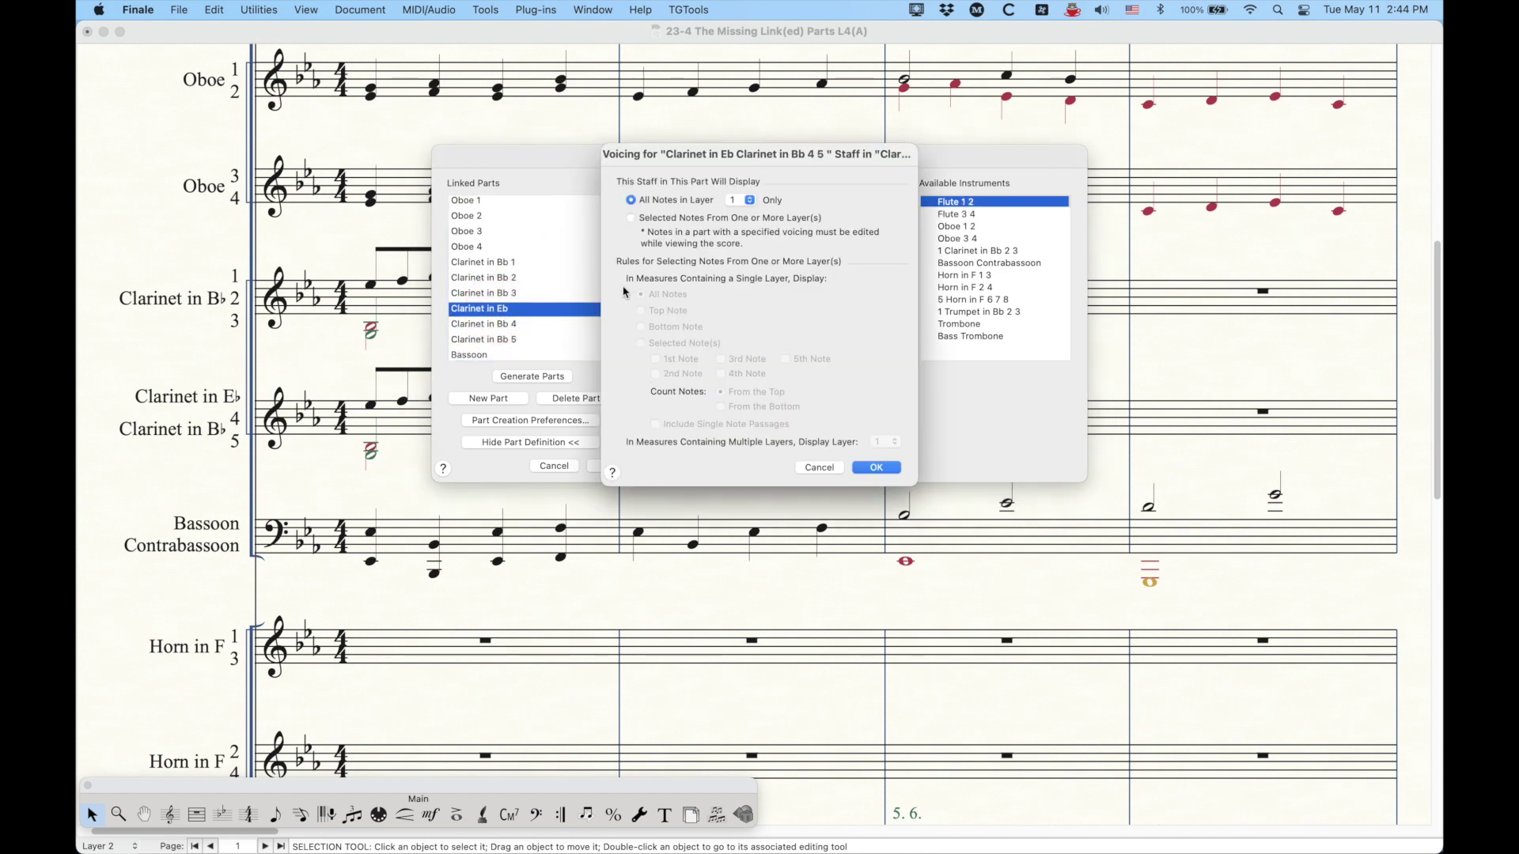
left_click(643, 220)
left_click(653, 312)
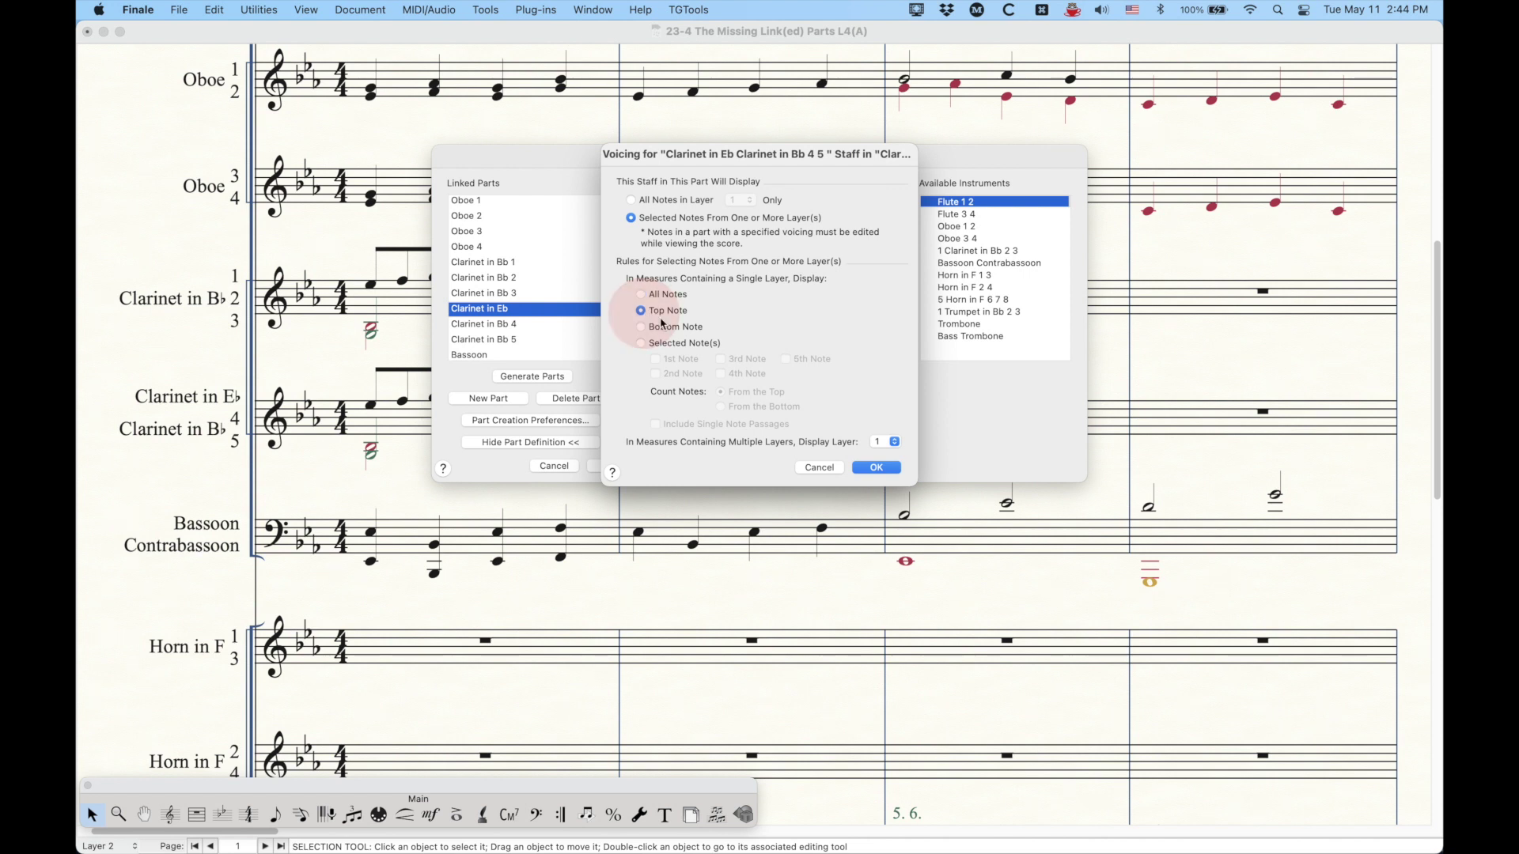
left_click(885, 467)
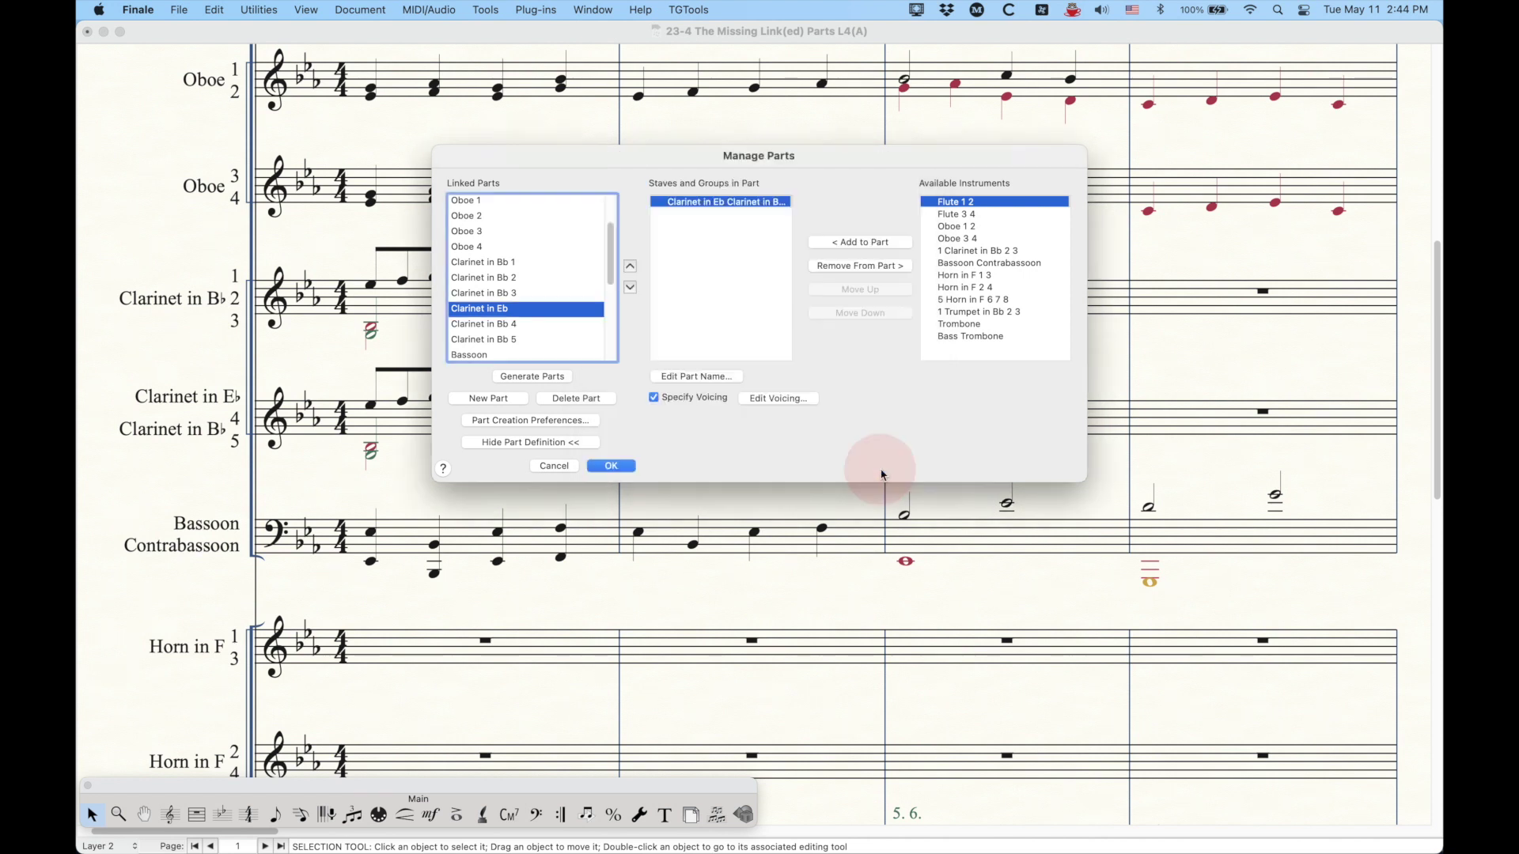
- Set the Clarinet in Bb 4 part's voicing to the 2nd note from the top, displaying layer 2 in measures containing multiple layers
left_click(538, 324)
left_click(778, 399)
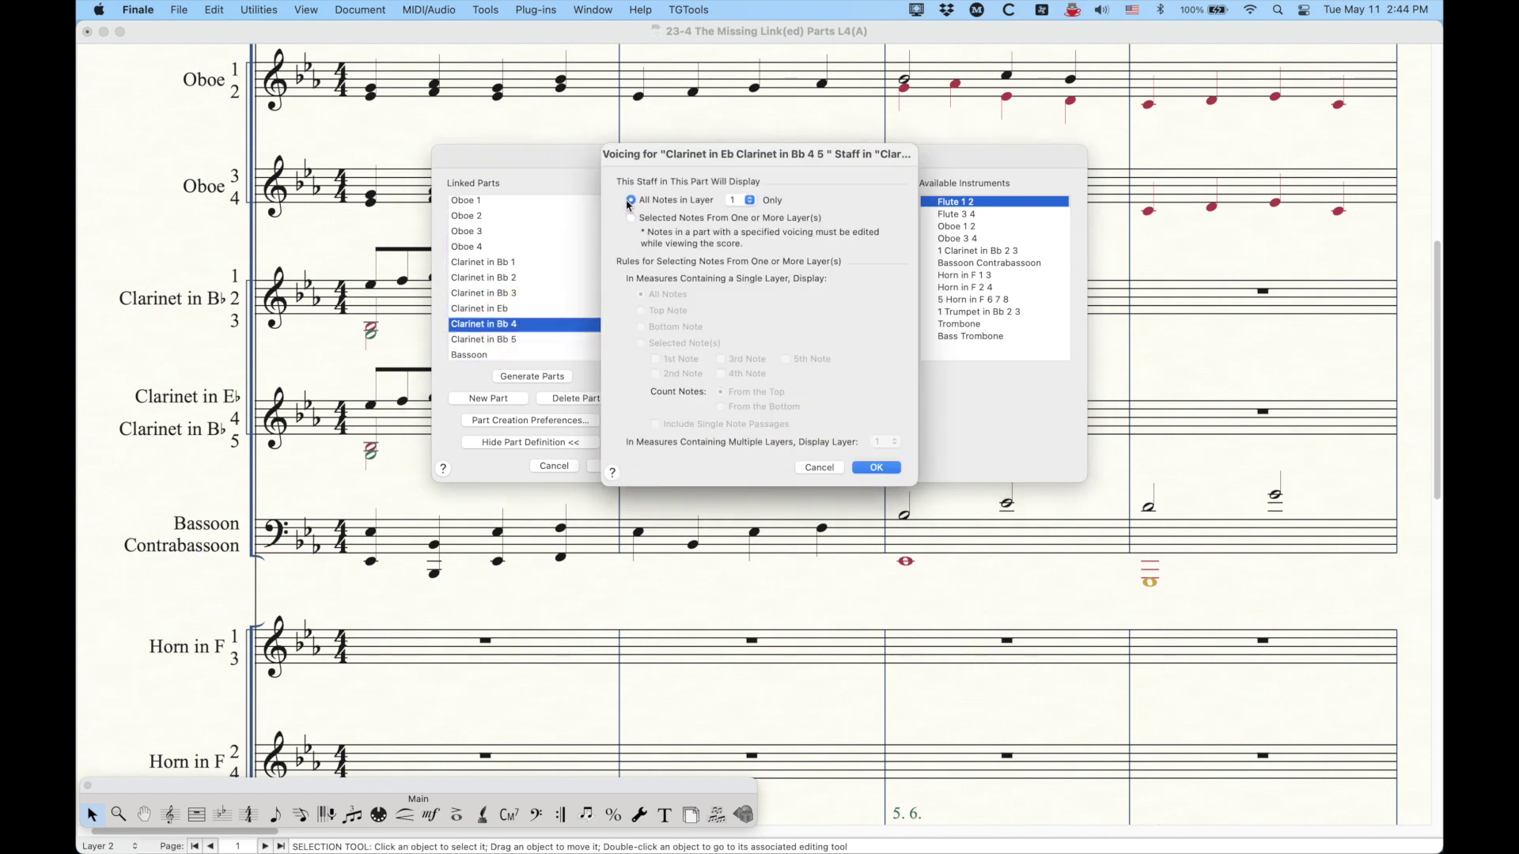
left_click(631, 218)
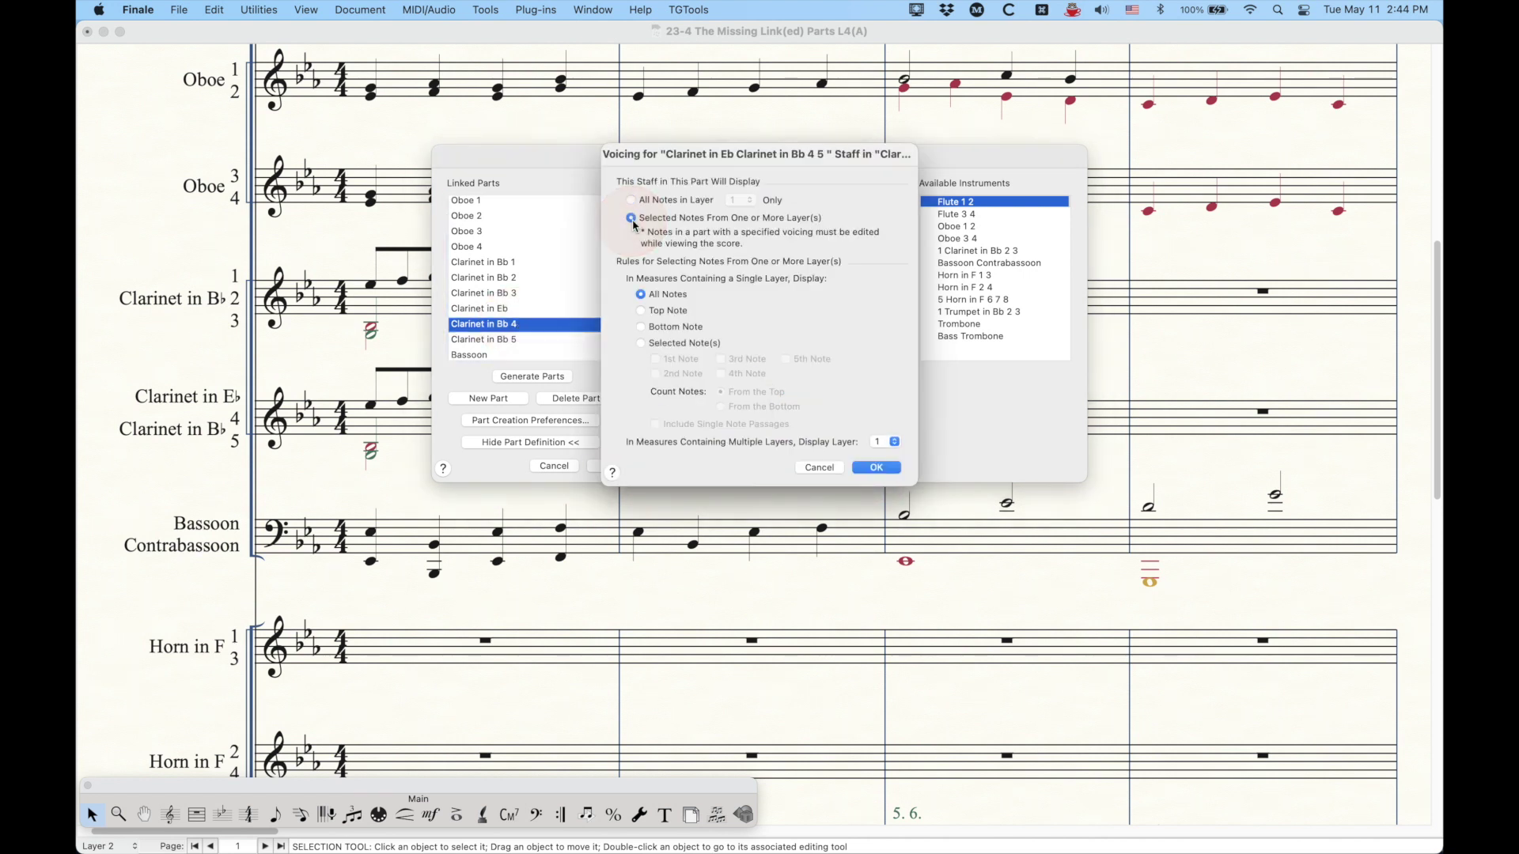
left_click(643, 344)
left_click(661, 374)
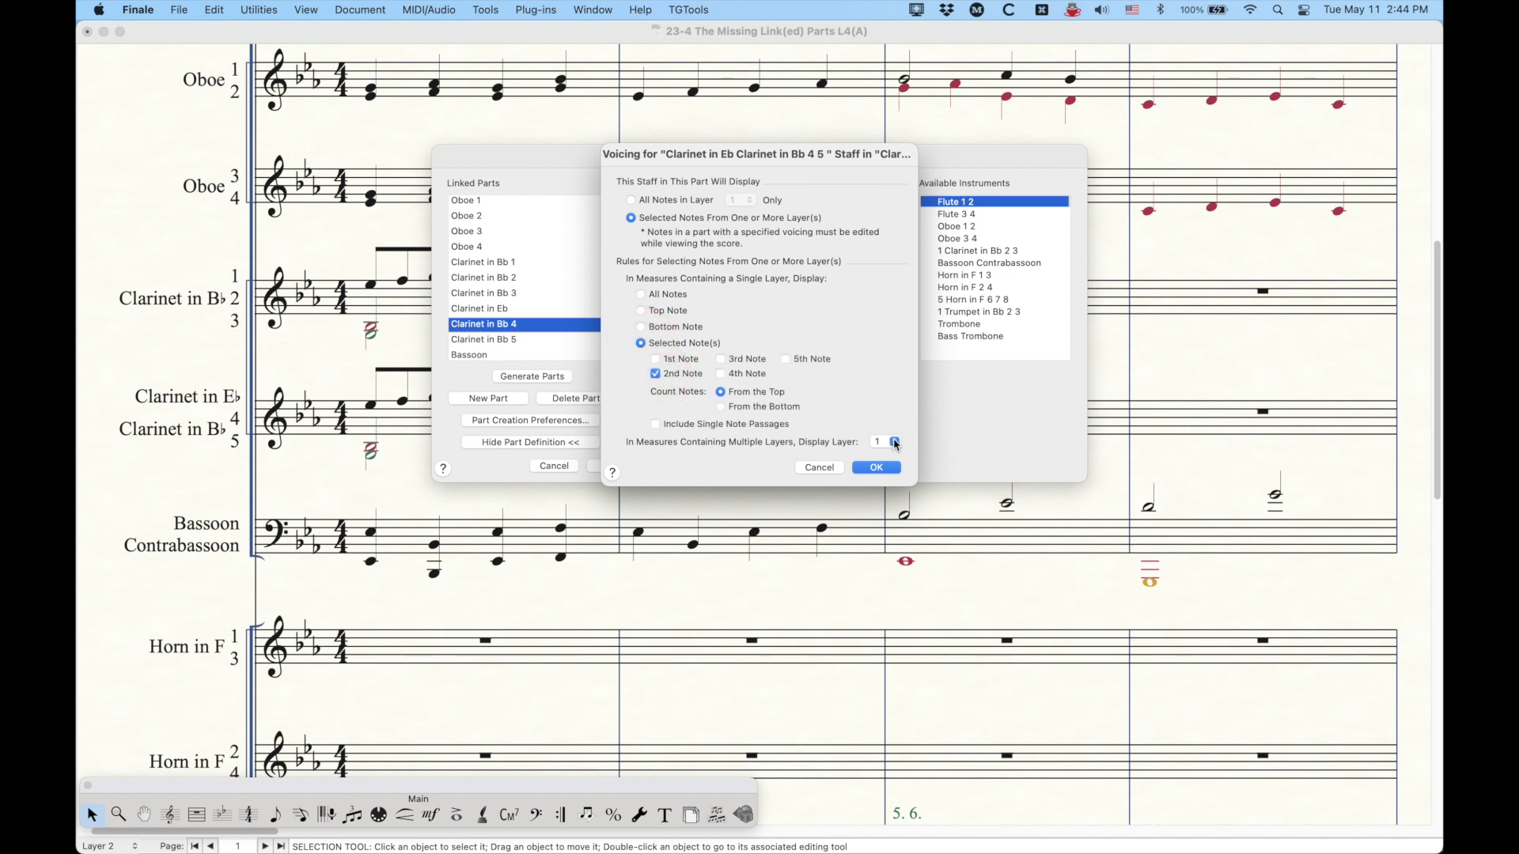
left_click(894, 440)
left_click(868, 468)
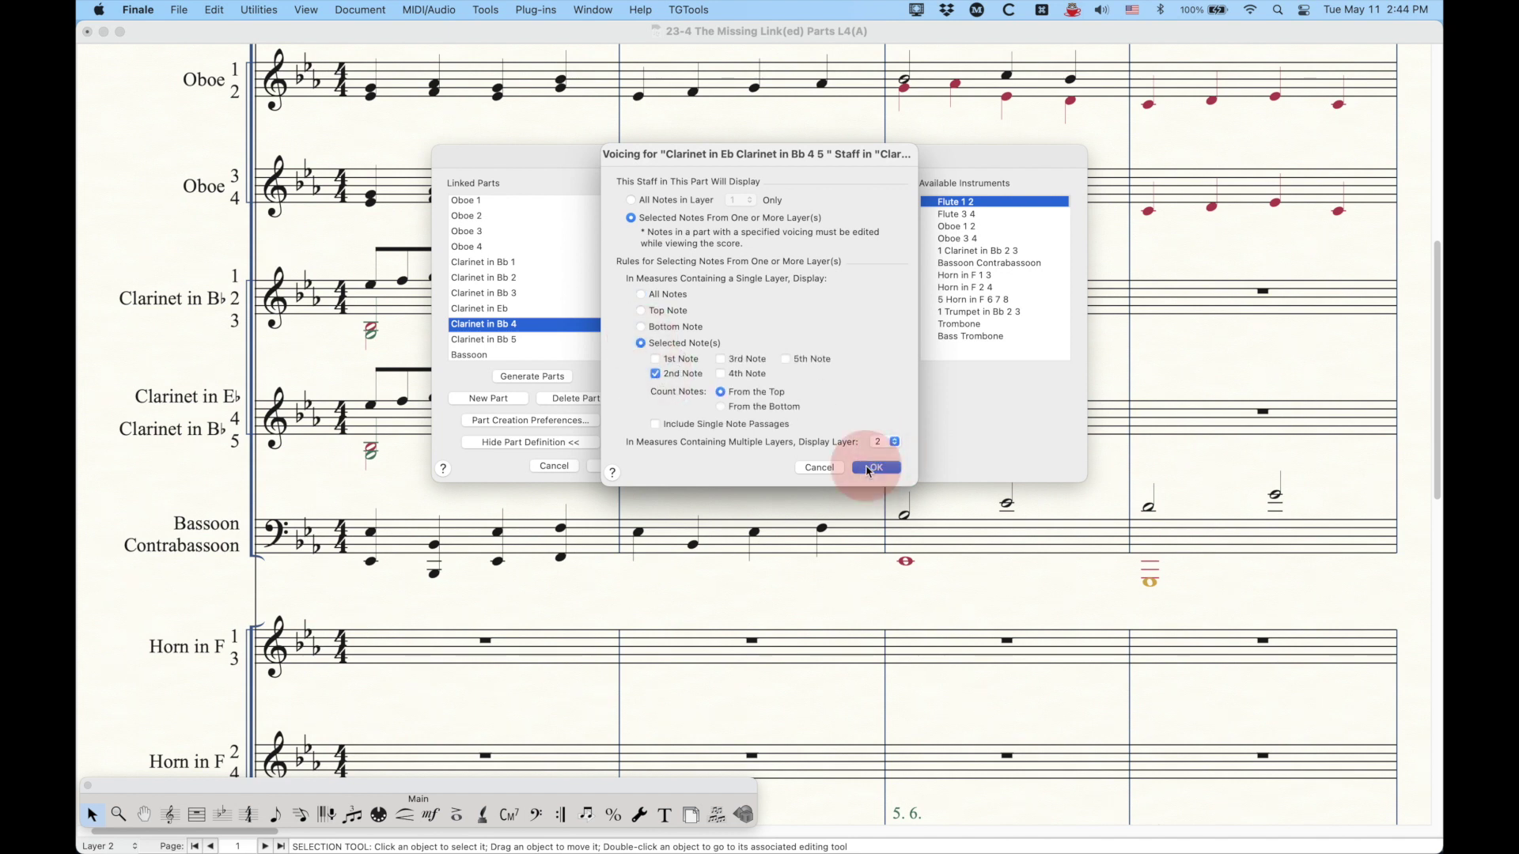
- Set the Clarinet in Bb 5 part's voicing to the bottom note, with layer 3 in multiple-layer measures, and apply the part definitions
left_click(509, 342)
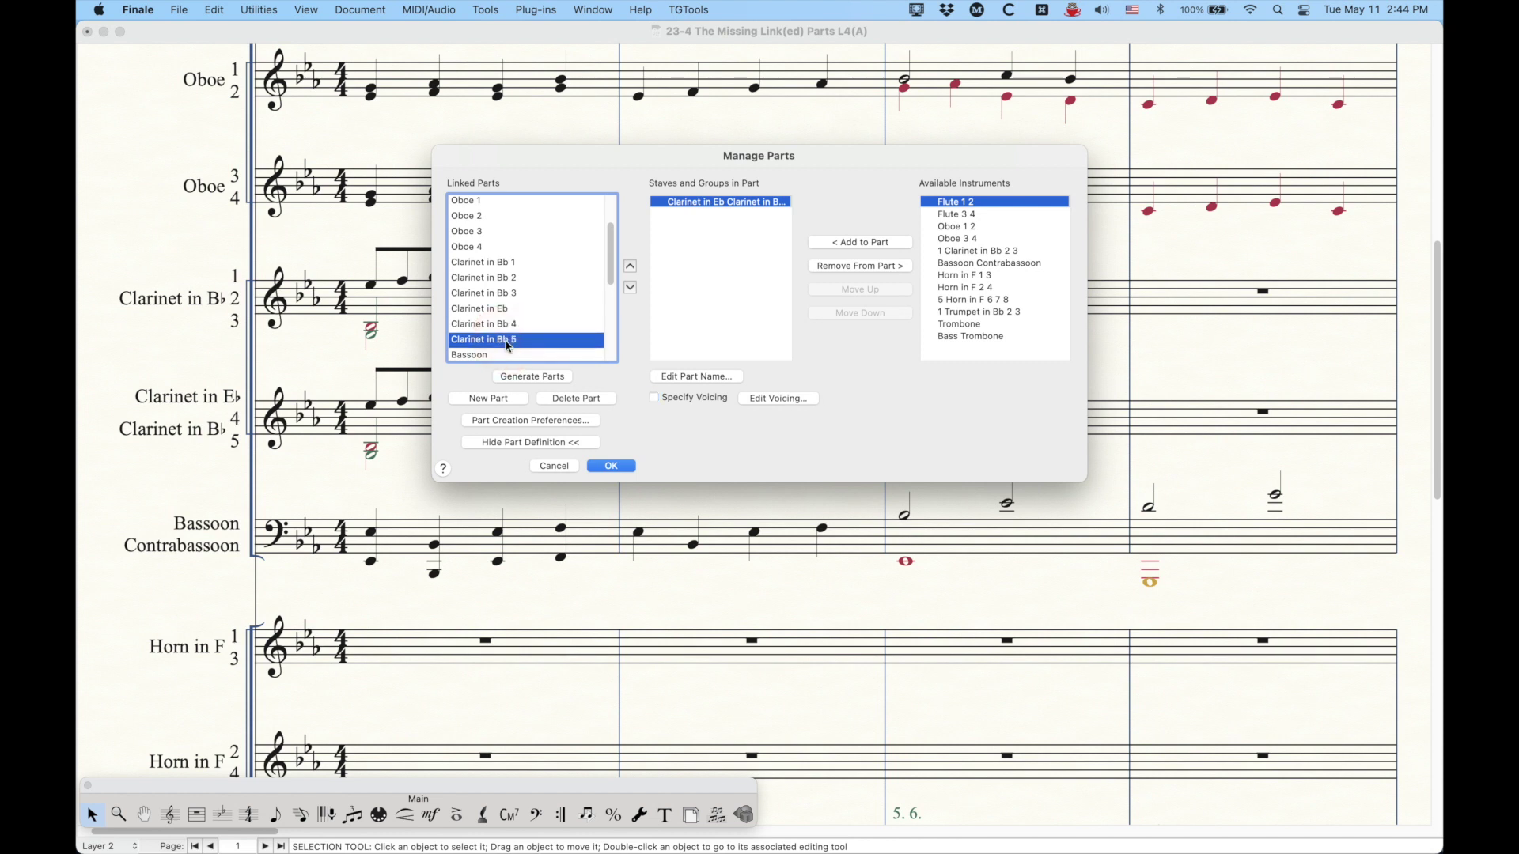
left_click(778, 398)
left_click(630, 218)
left_click(643, 327)
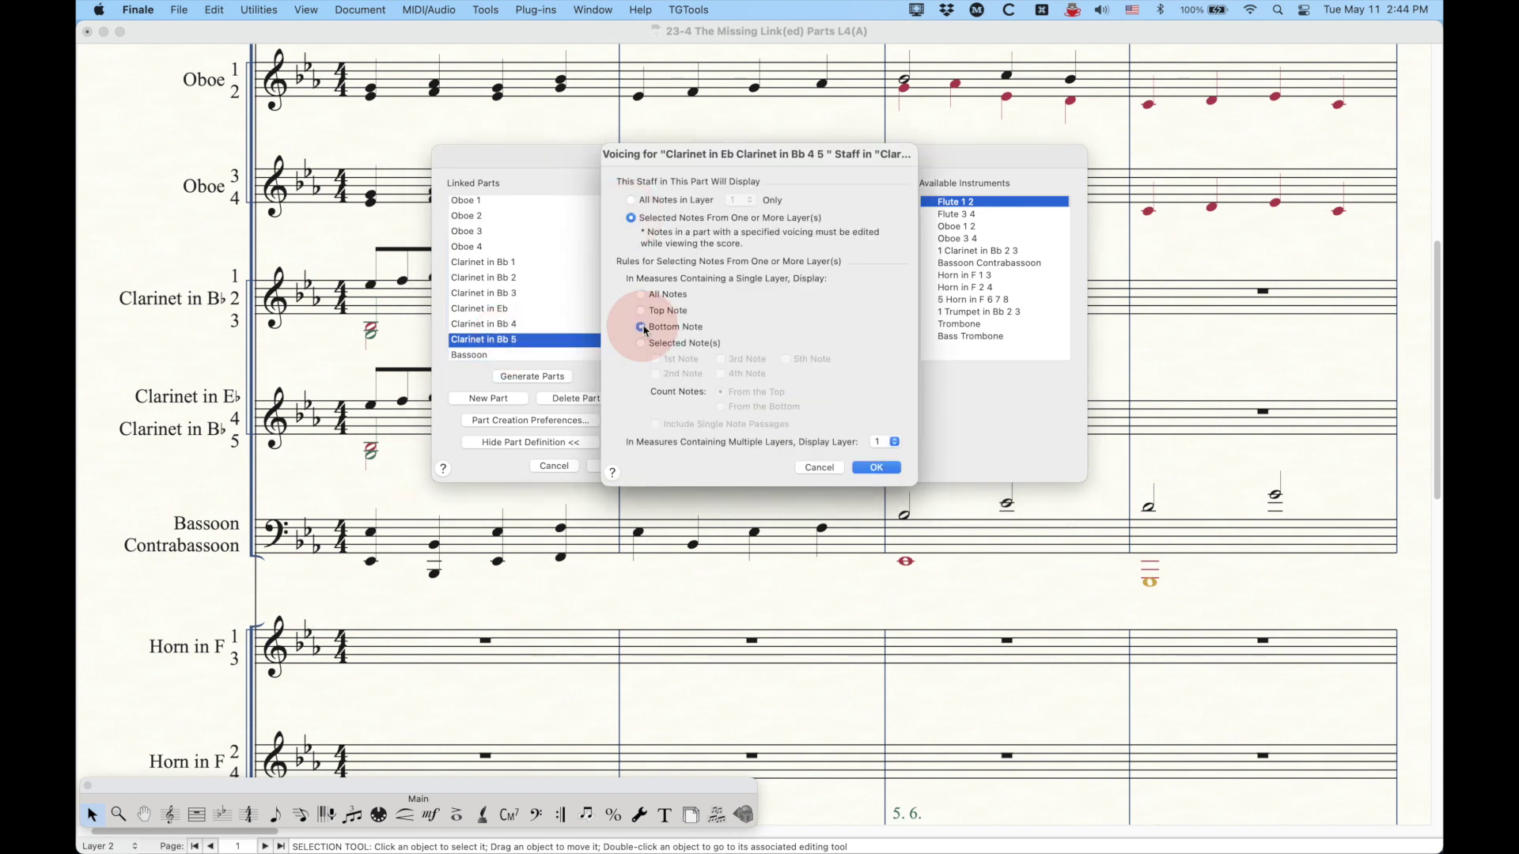
left_click(891, 441)
left_click(888, 476)
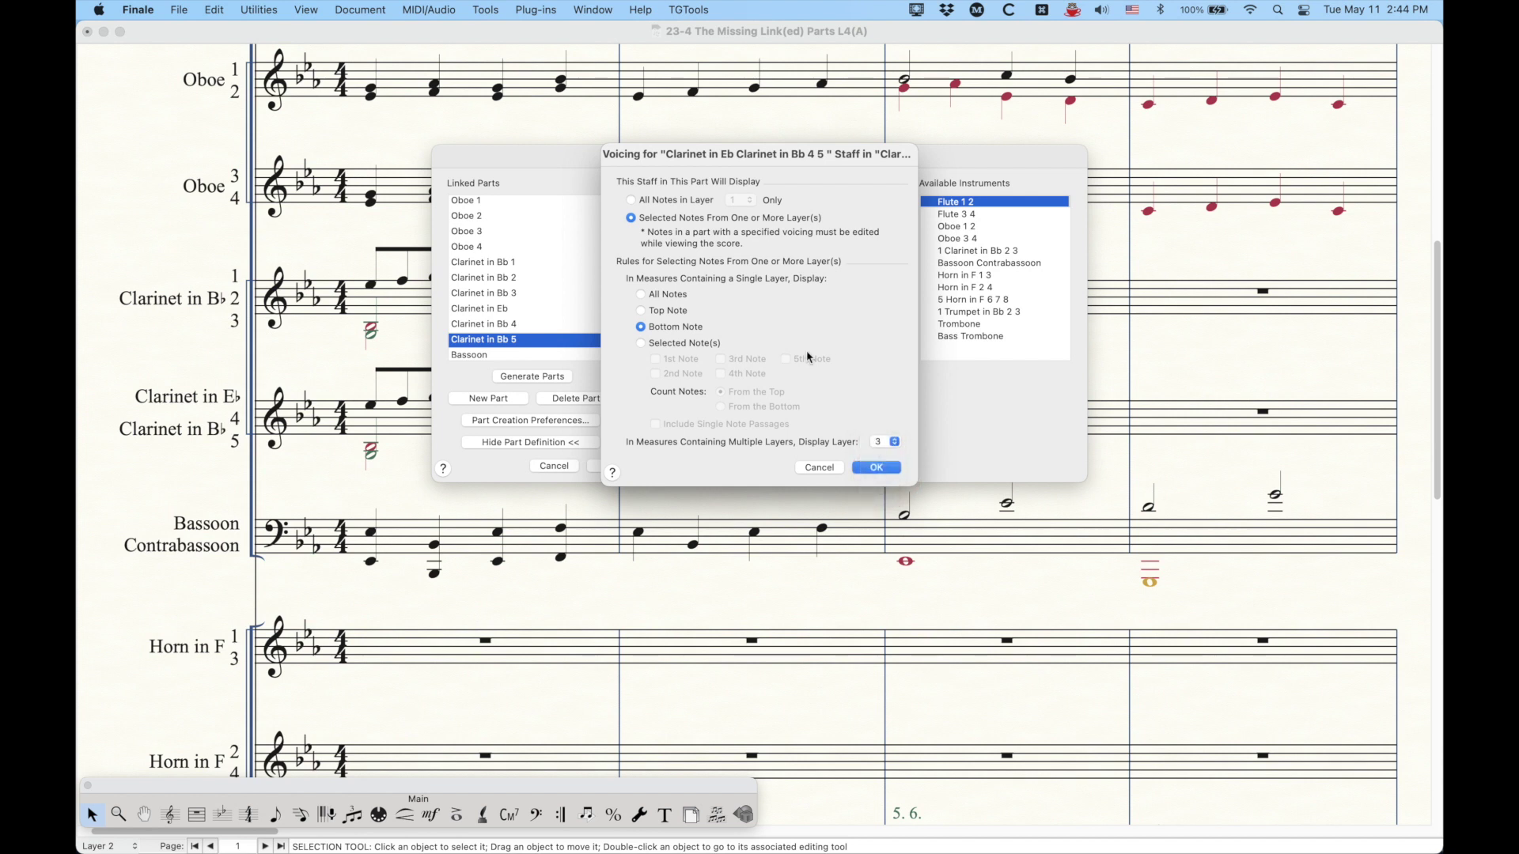
left_click(877, 467)
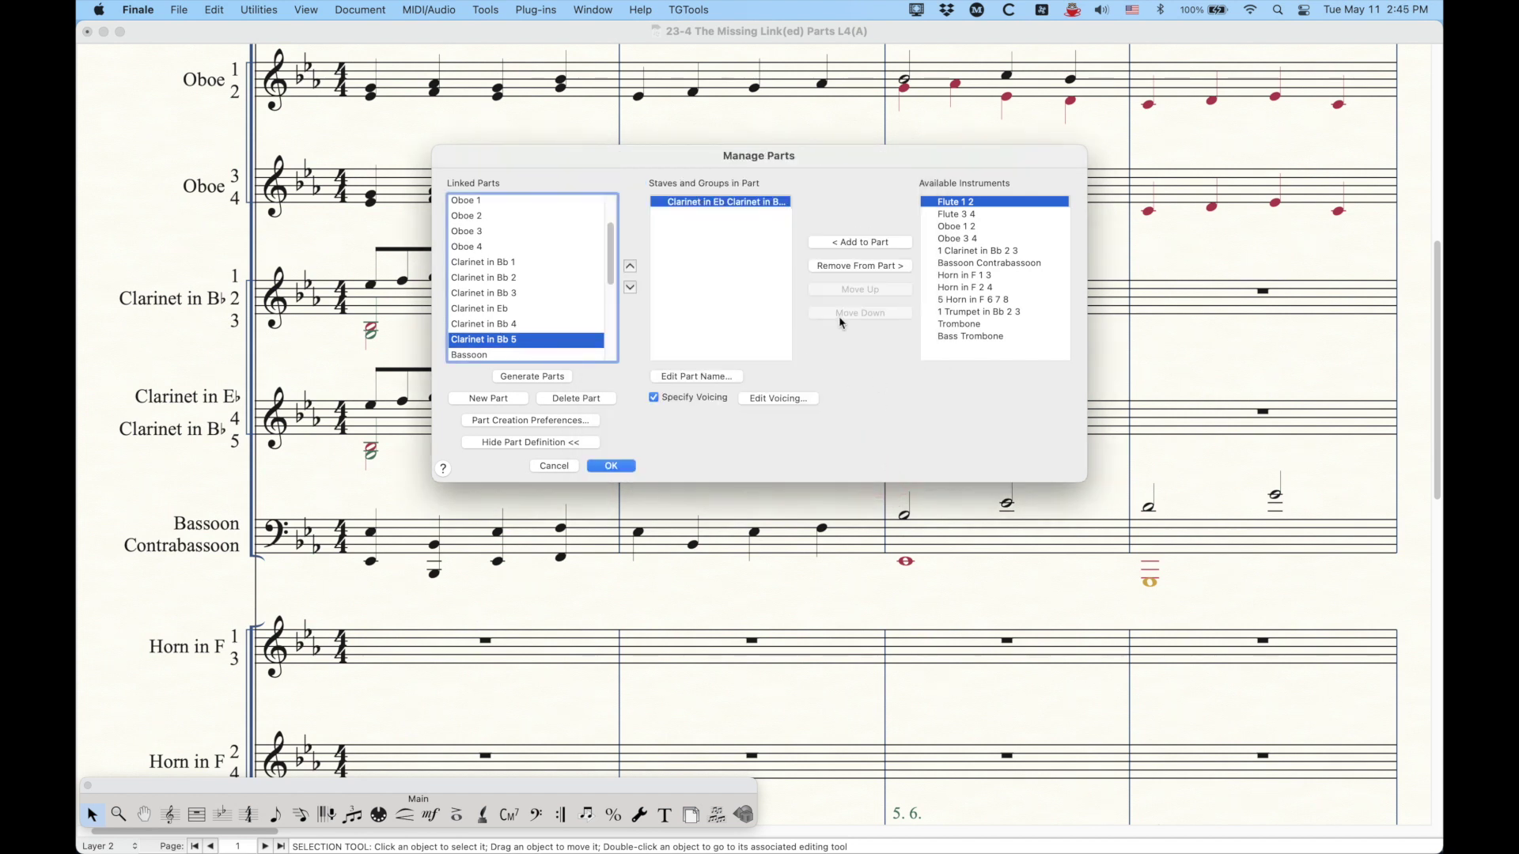
left_click(618, 466)
left_click(572, 358)
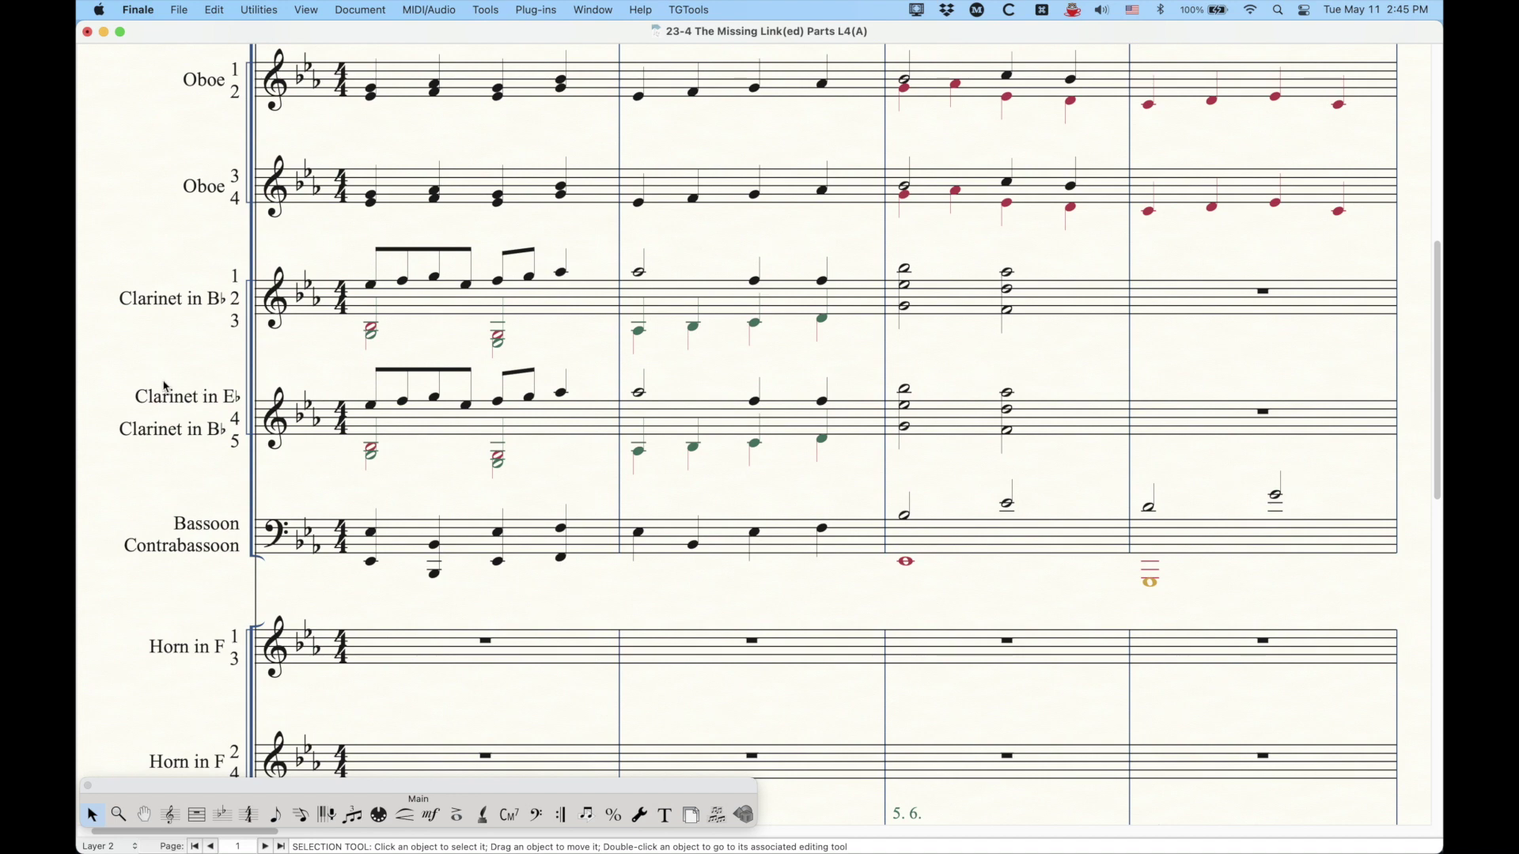
- Check the opening measures of the Clarinet in Bb 4 part and the preceding Clarinet in Eb part
scroll(471, 525, "up", 10)
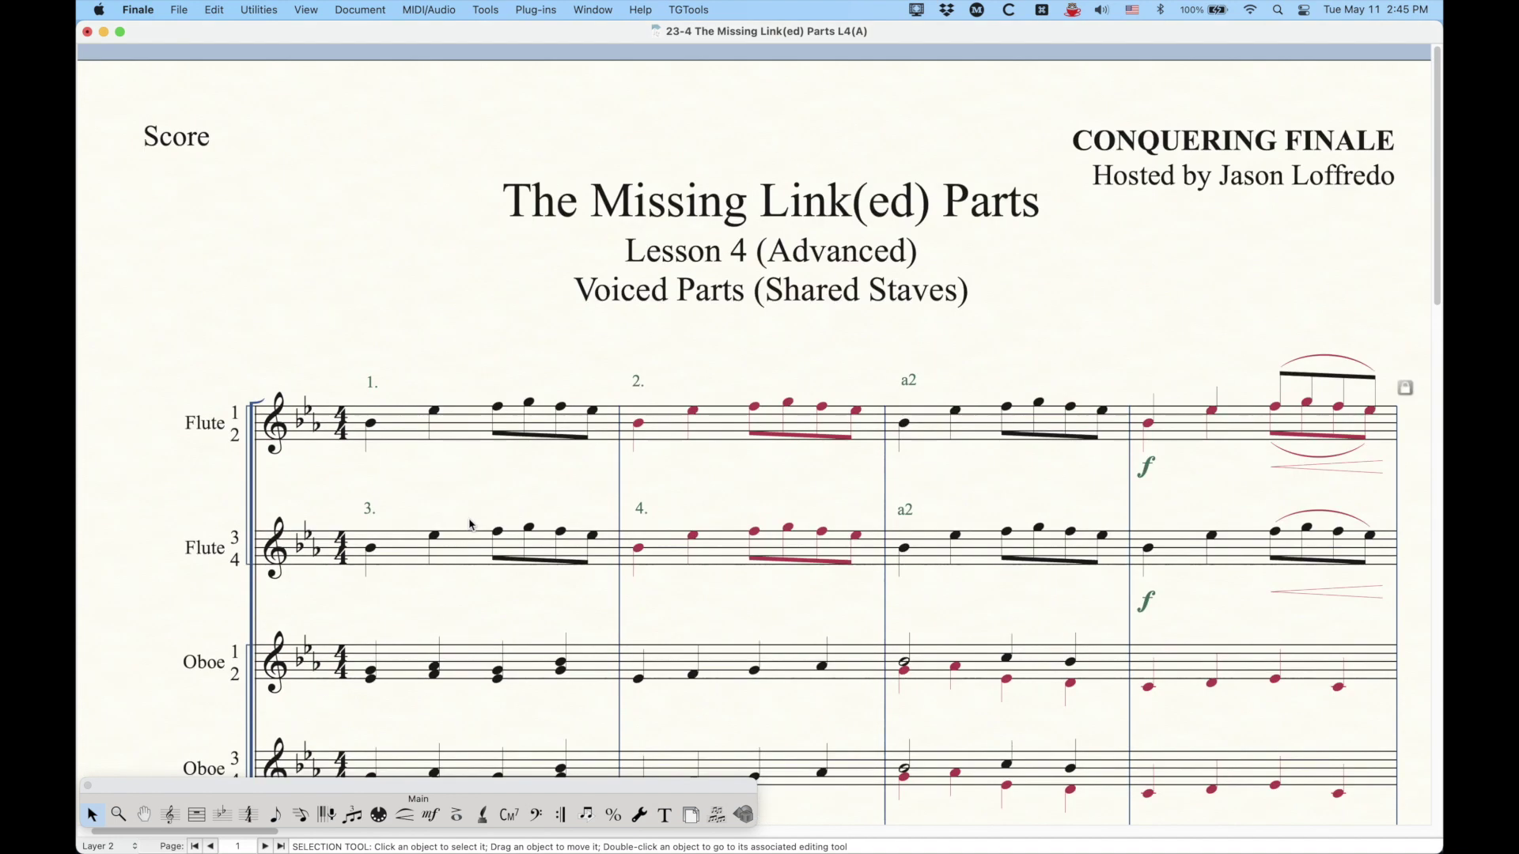
key("super+minus")
key("super+minus")
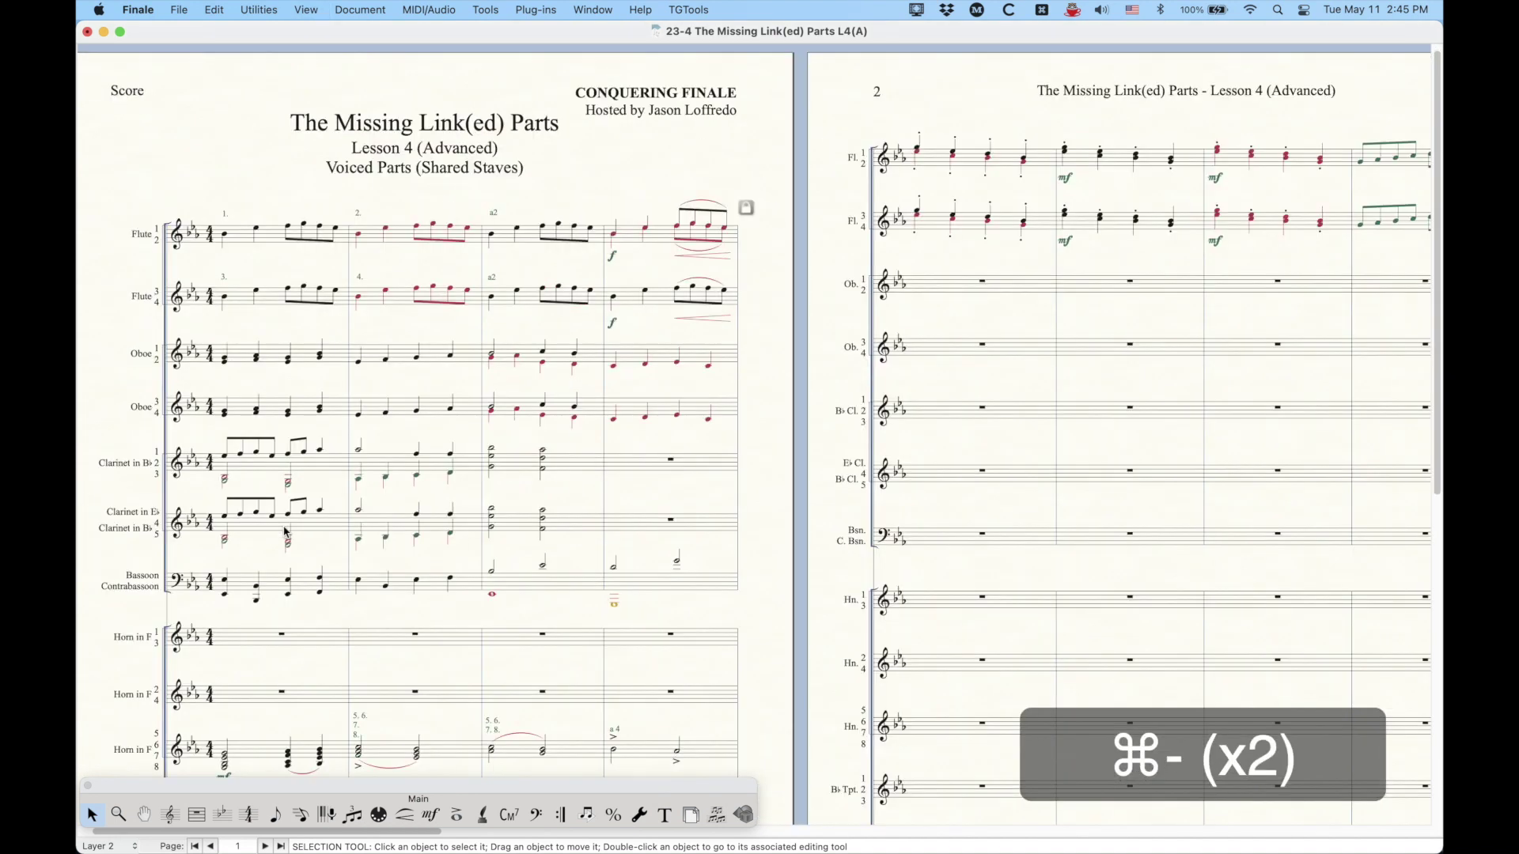
scroll(228, 456, "down", 2)
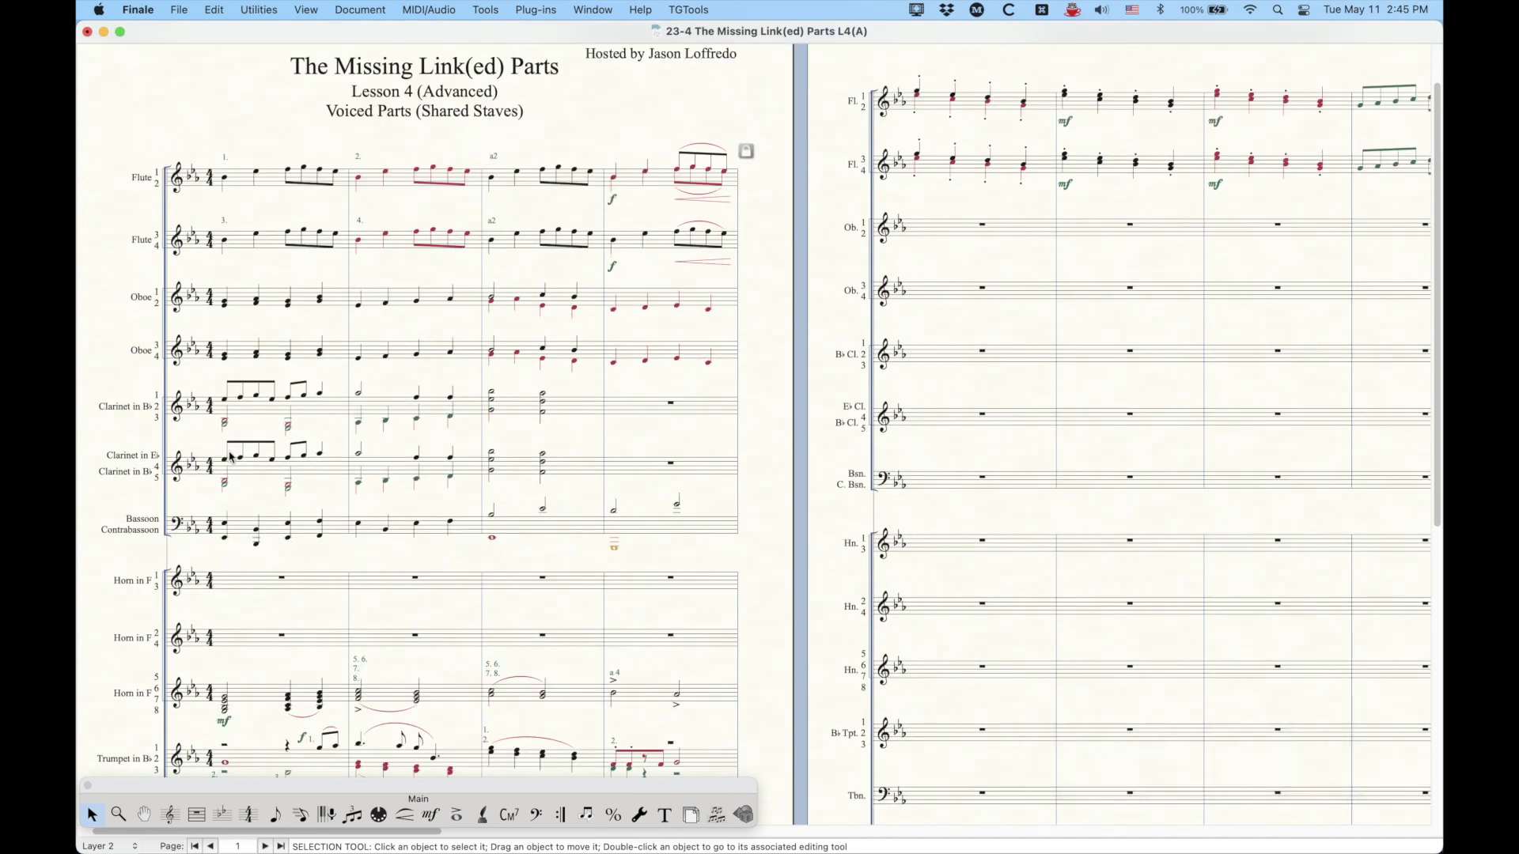
scroll(301, 463, "left", 2)
left_click(355, 6)
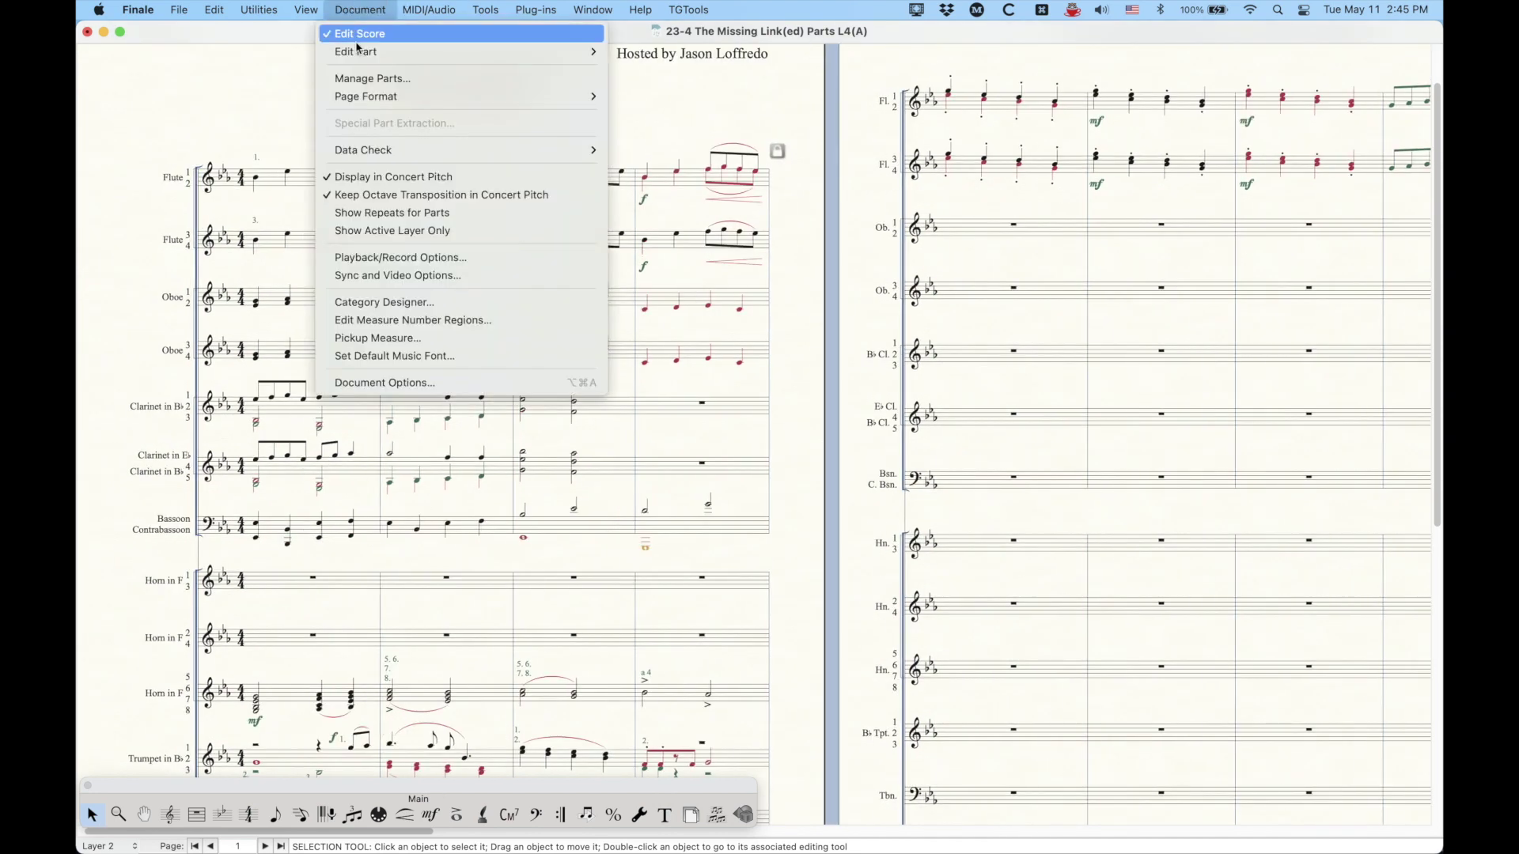
mouse_move(358, 51)
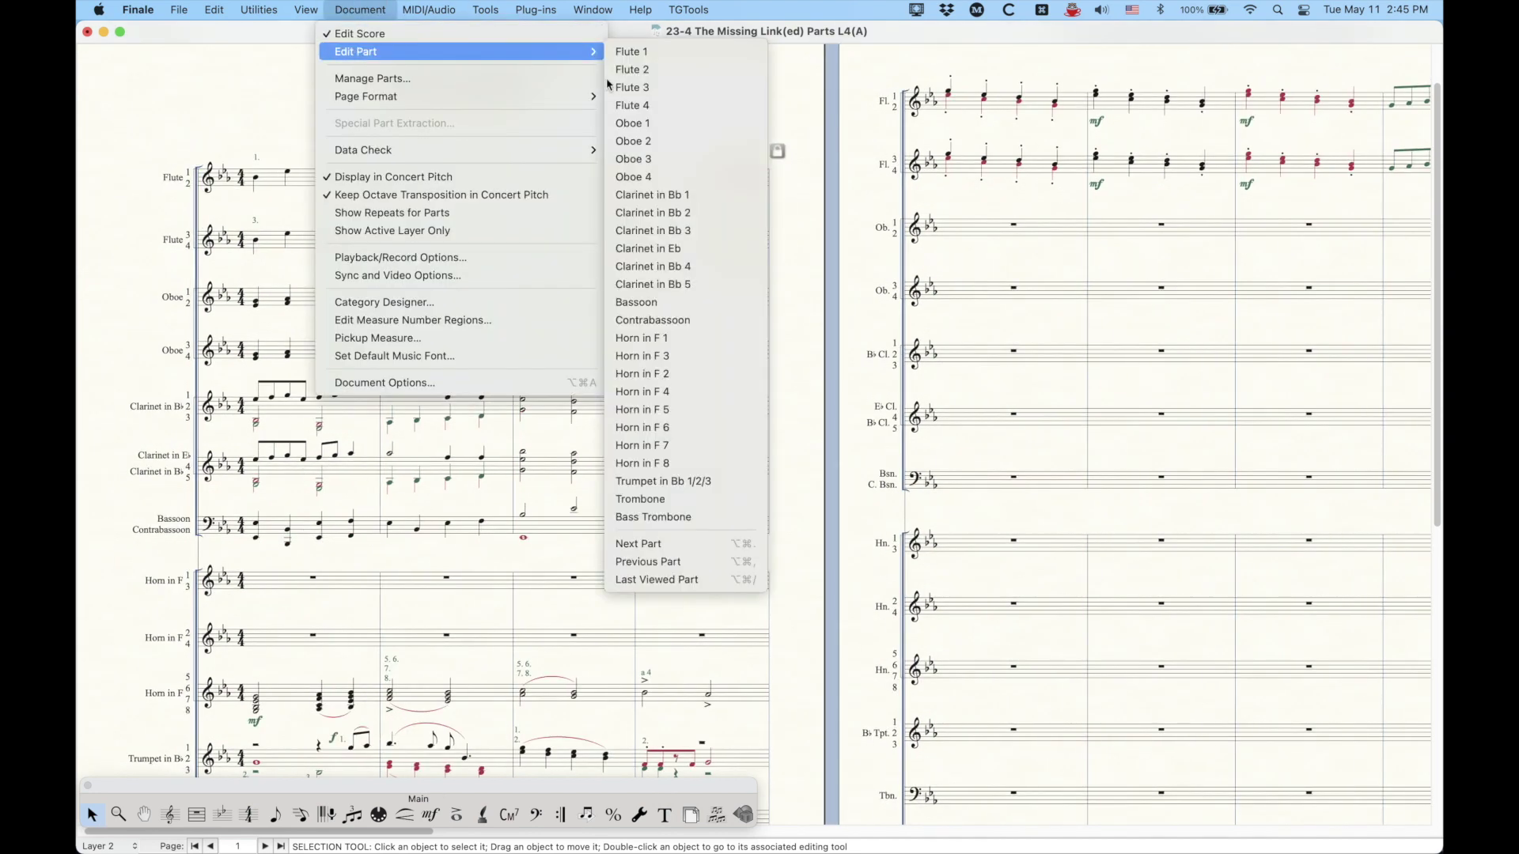
left_click(670, 268)
scroll(610, 390, "up", 2)
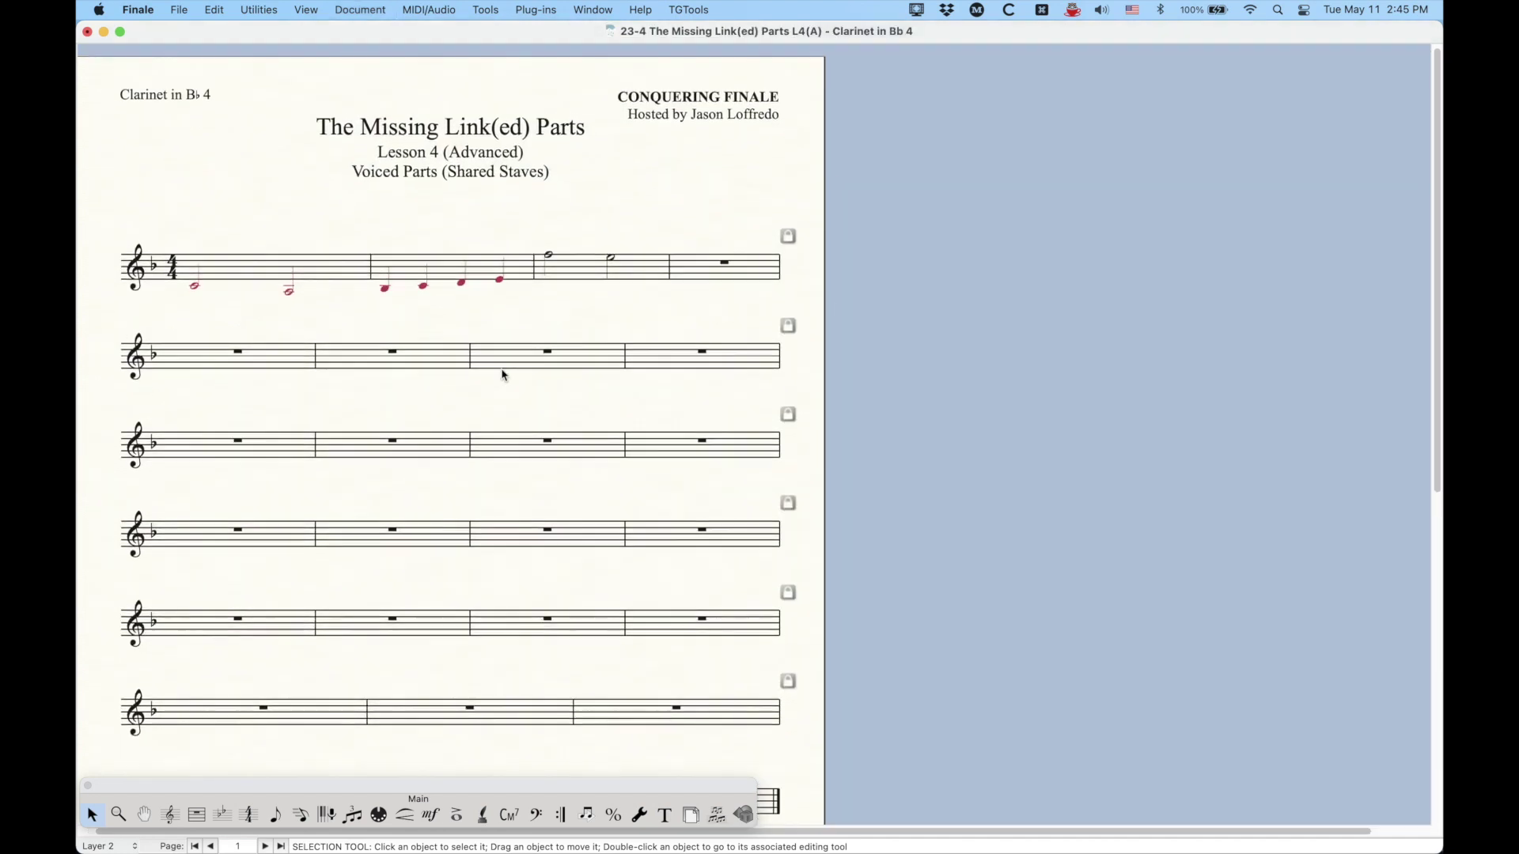
scroll(271, 310, "left", 1)
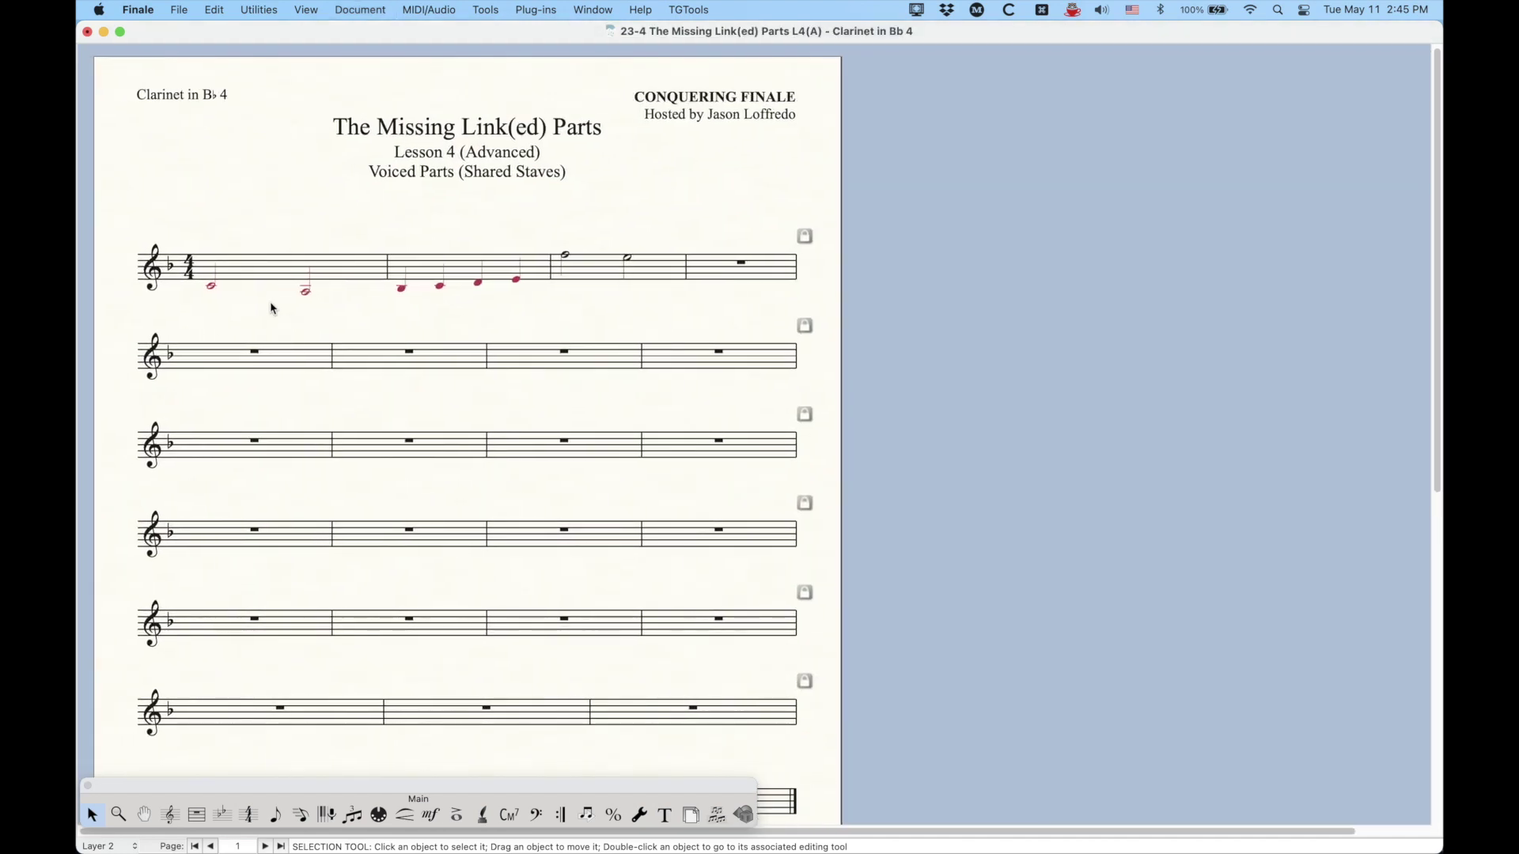
key("super+alt+comma")
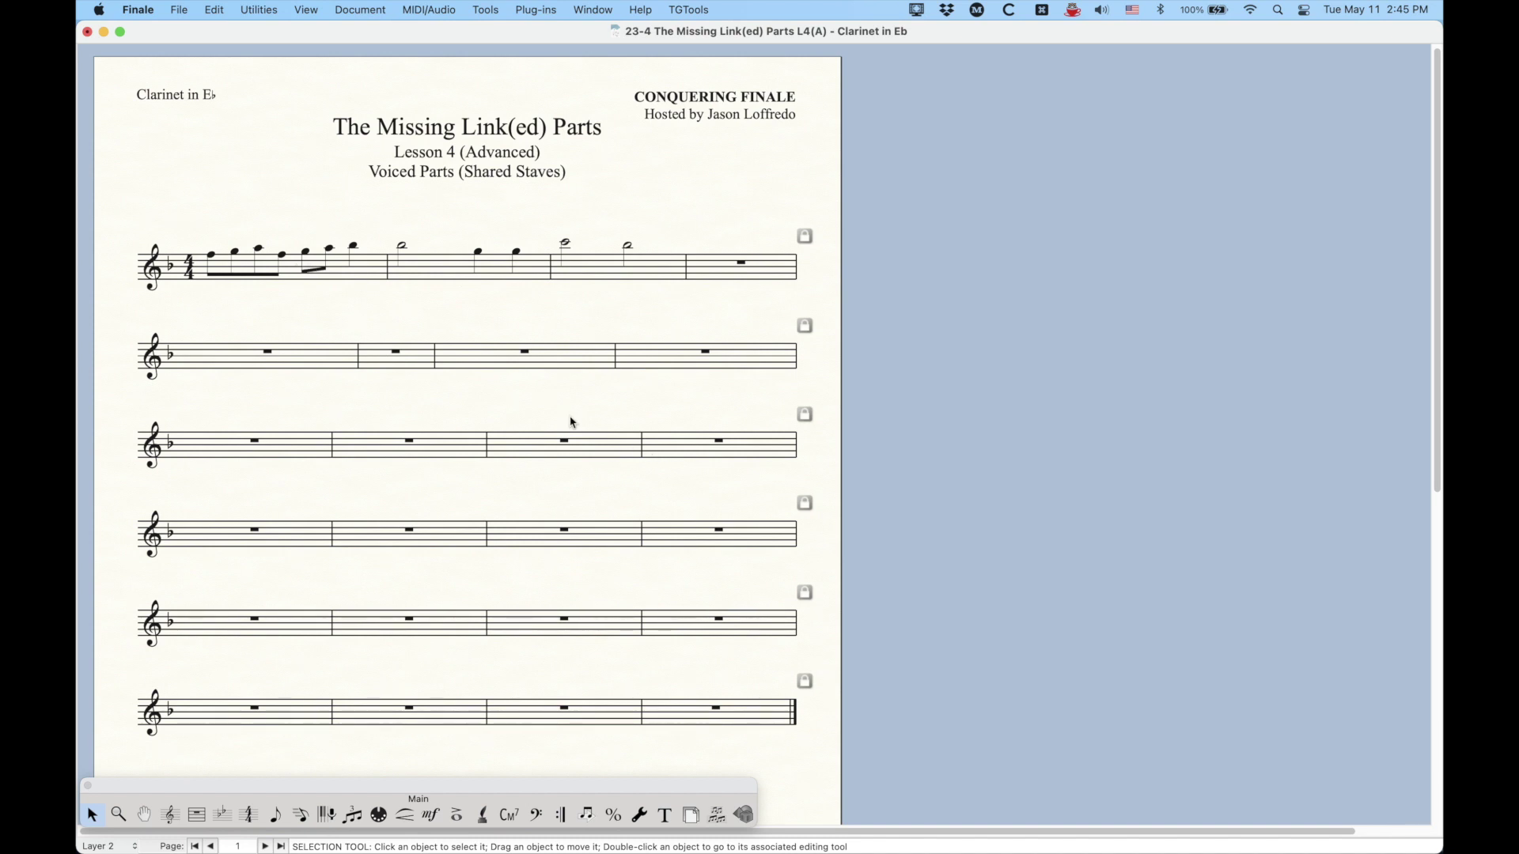
- Unlink all instruments in the Clarinet in Eb part and change its instrument to the woodwind Clarinet in Eb
key("super+k")
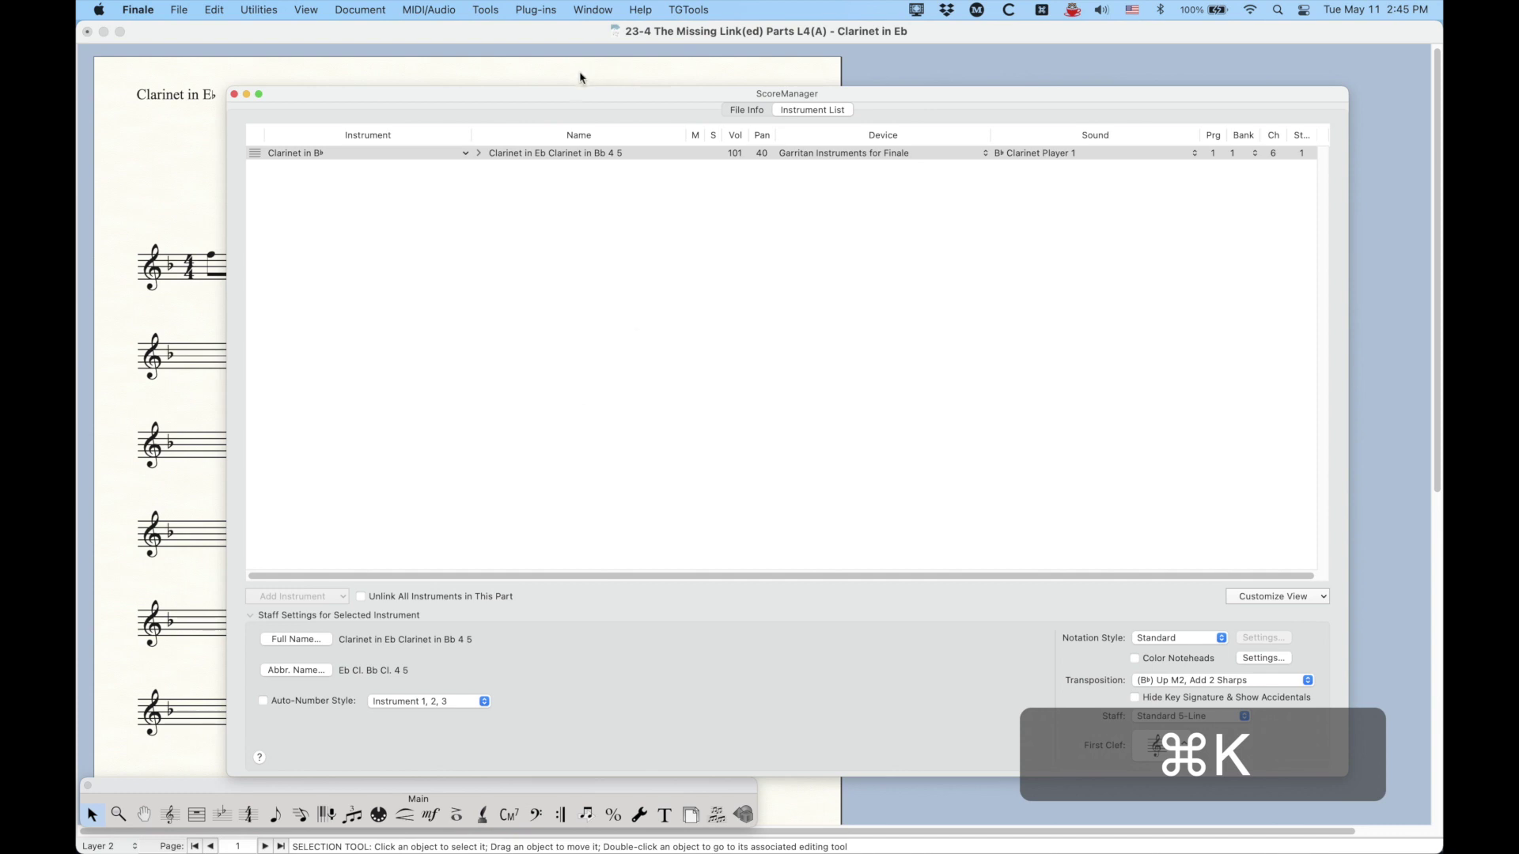
left_click_drag(572, 98, 574, 59)
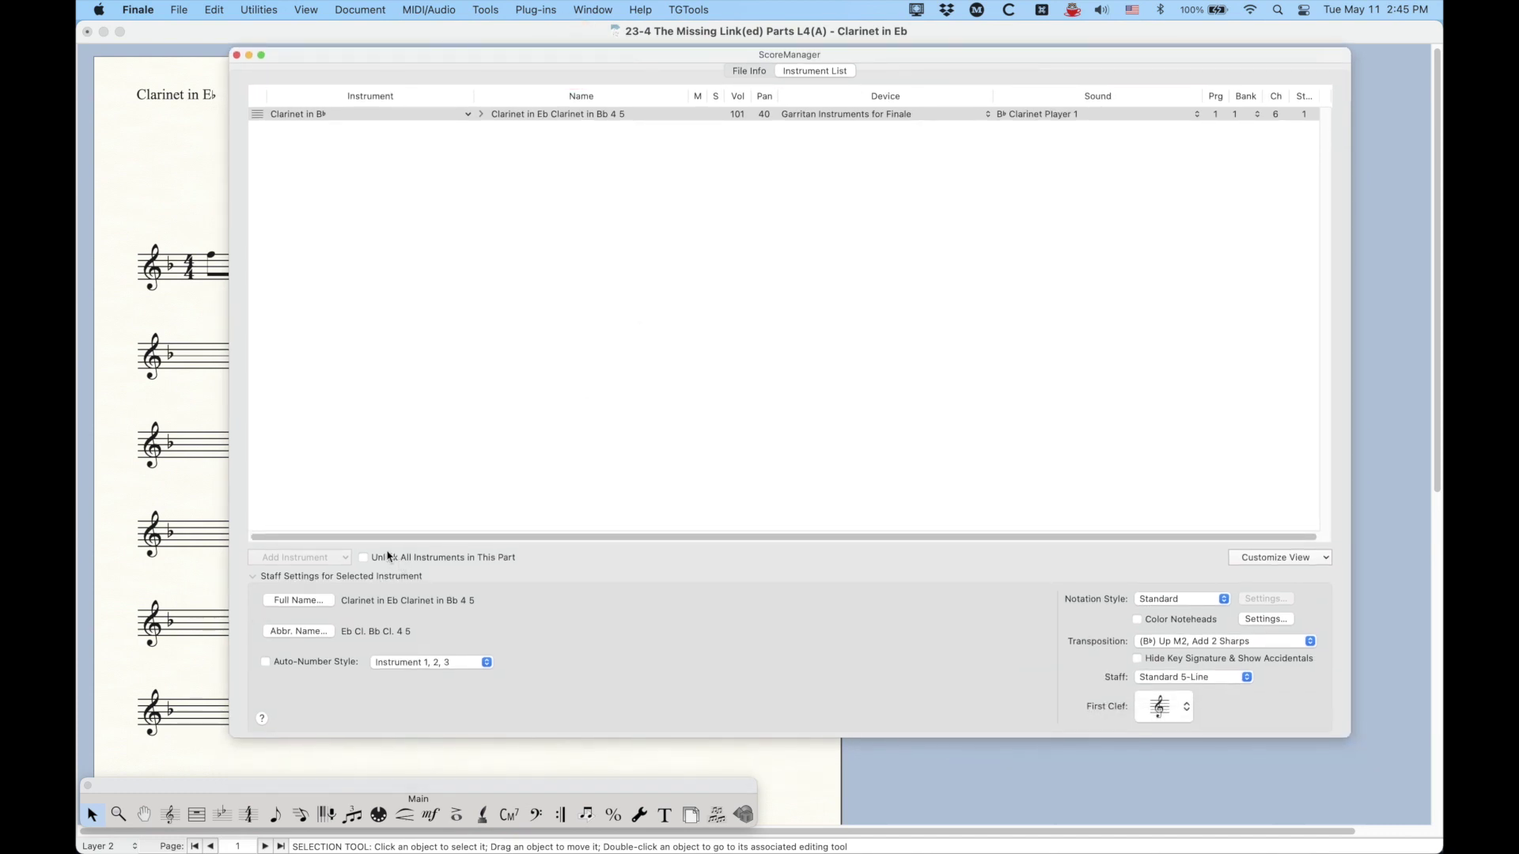
left_click(363, 558)
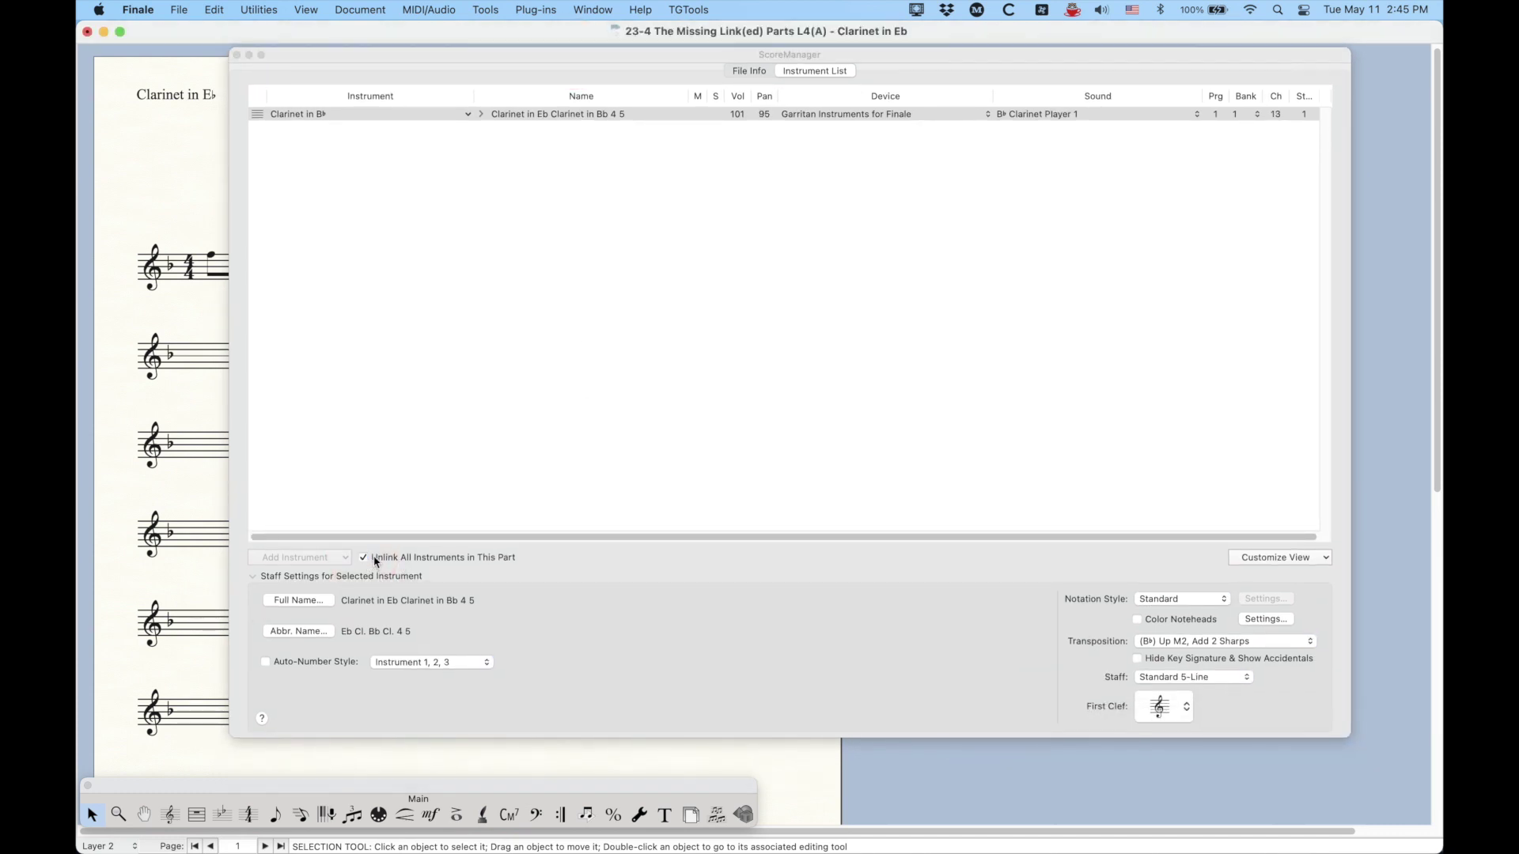
left_click(304, 114)
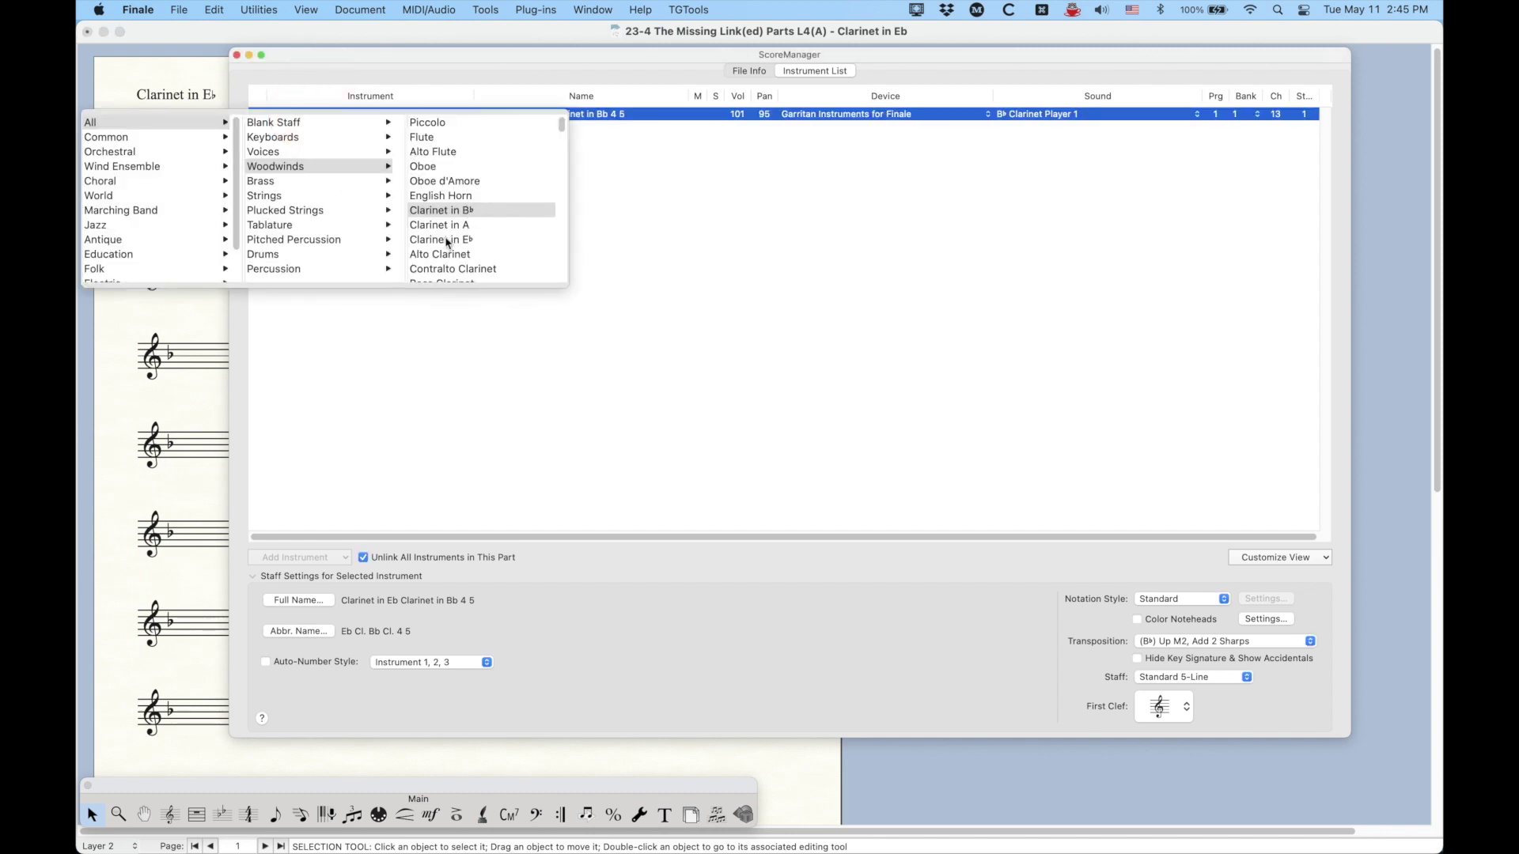
left_click(447, 240)
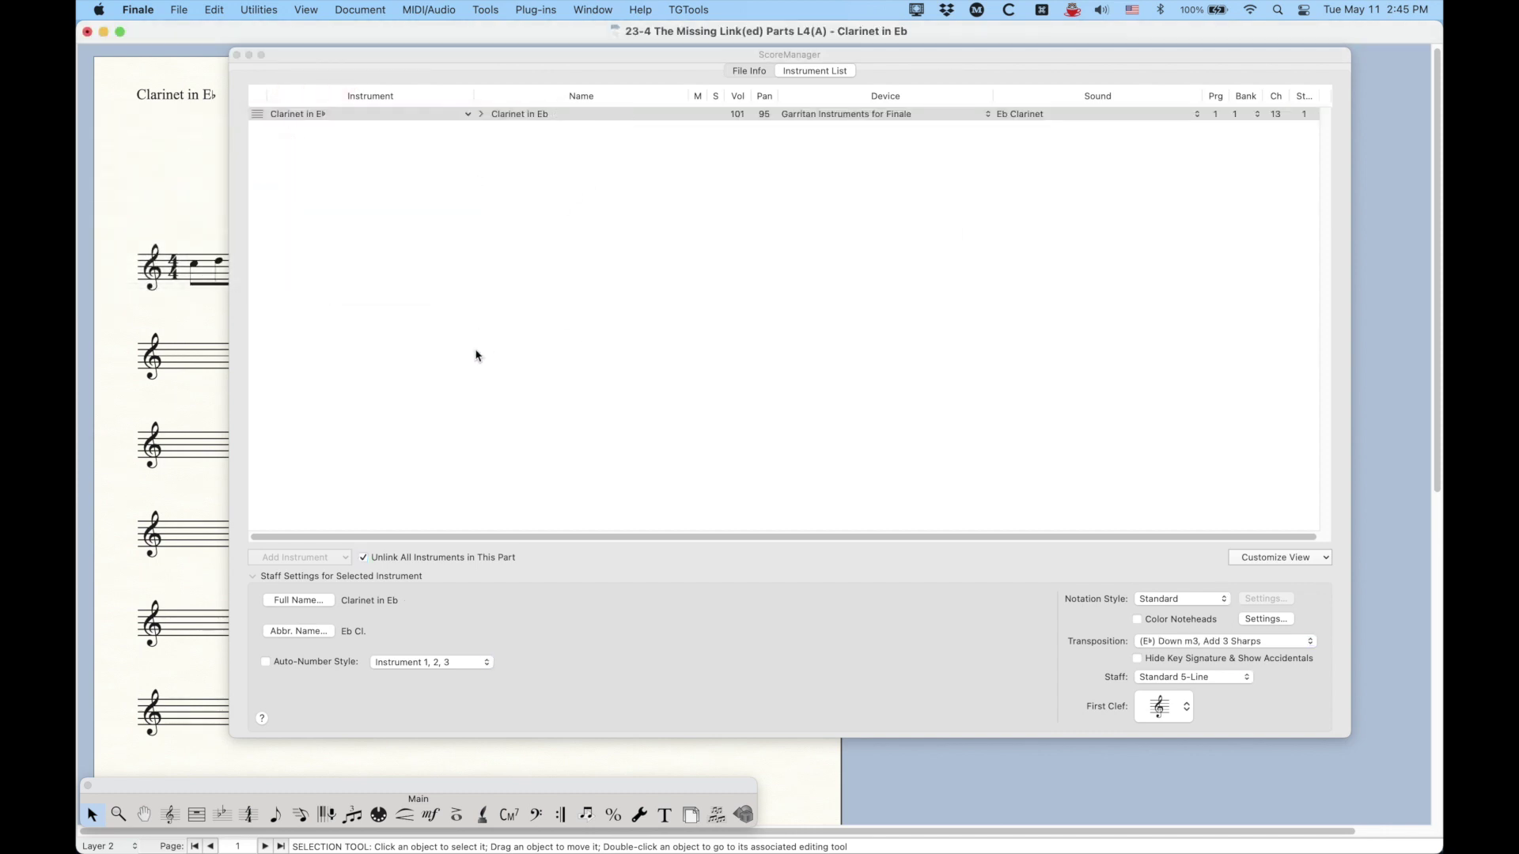
left_click(237, 54)
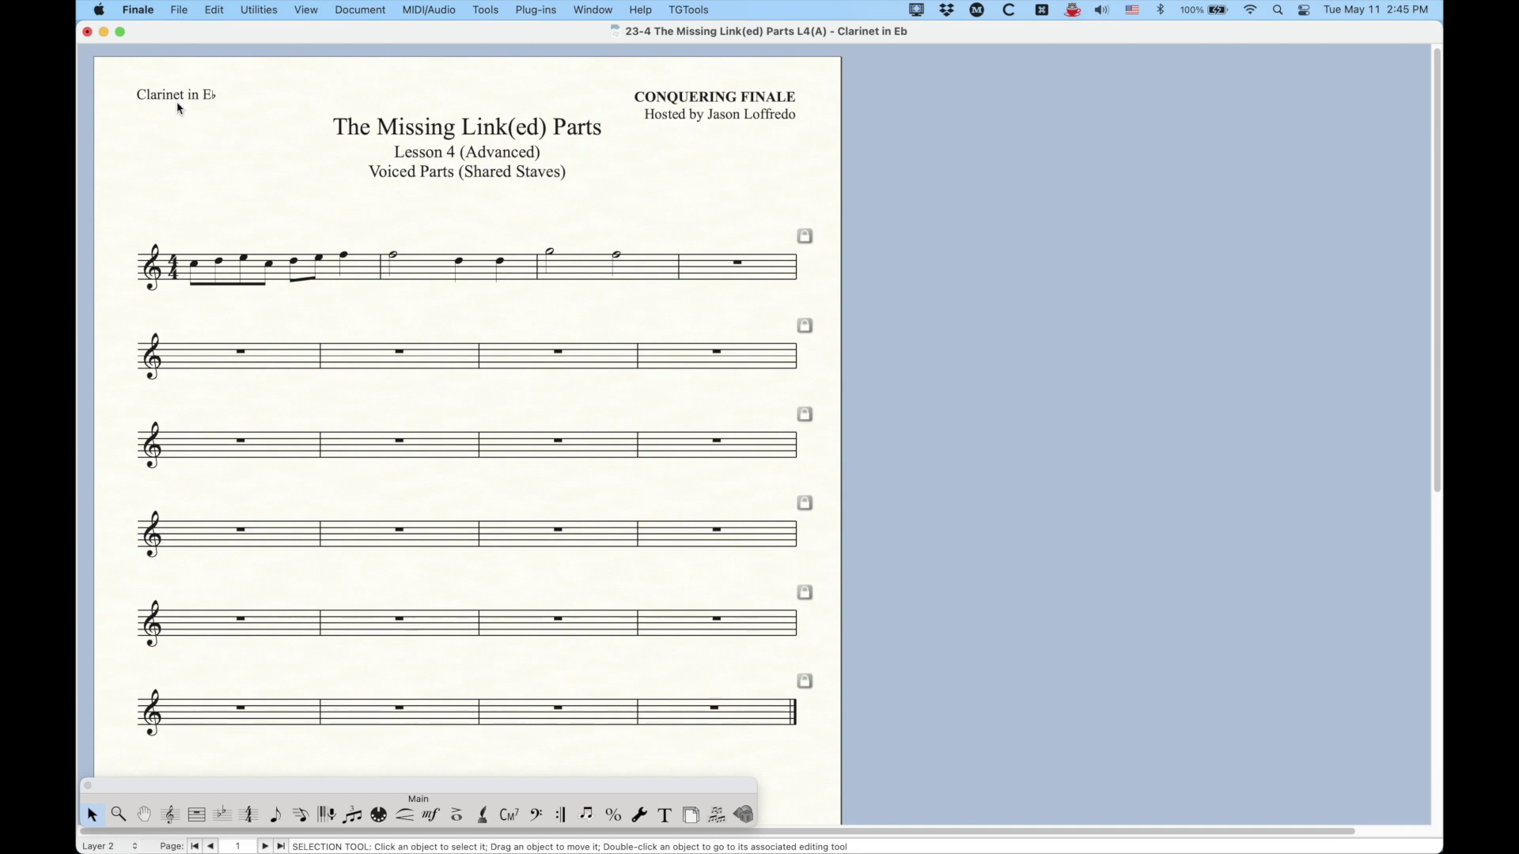
- Step through the Clarinet in Bb 4 and 5 parts to check their notes, ending back on the Clarinet in Eb part
key("alt+super+period")
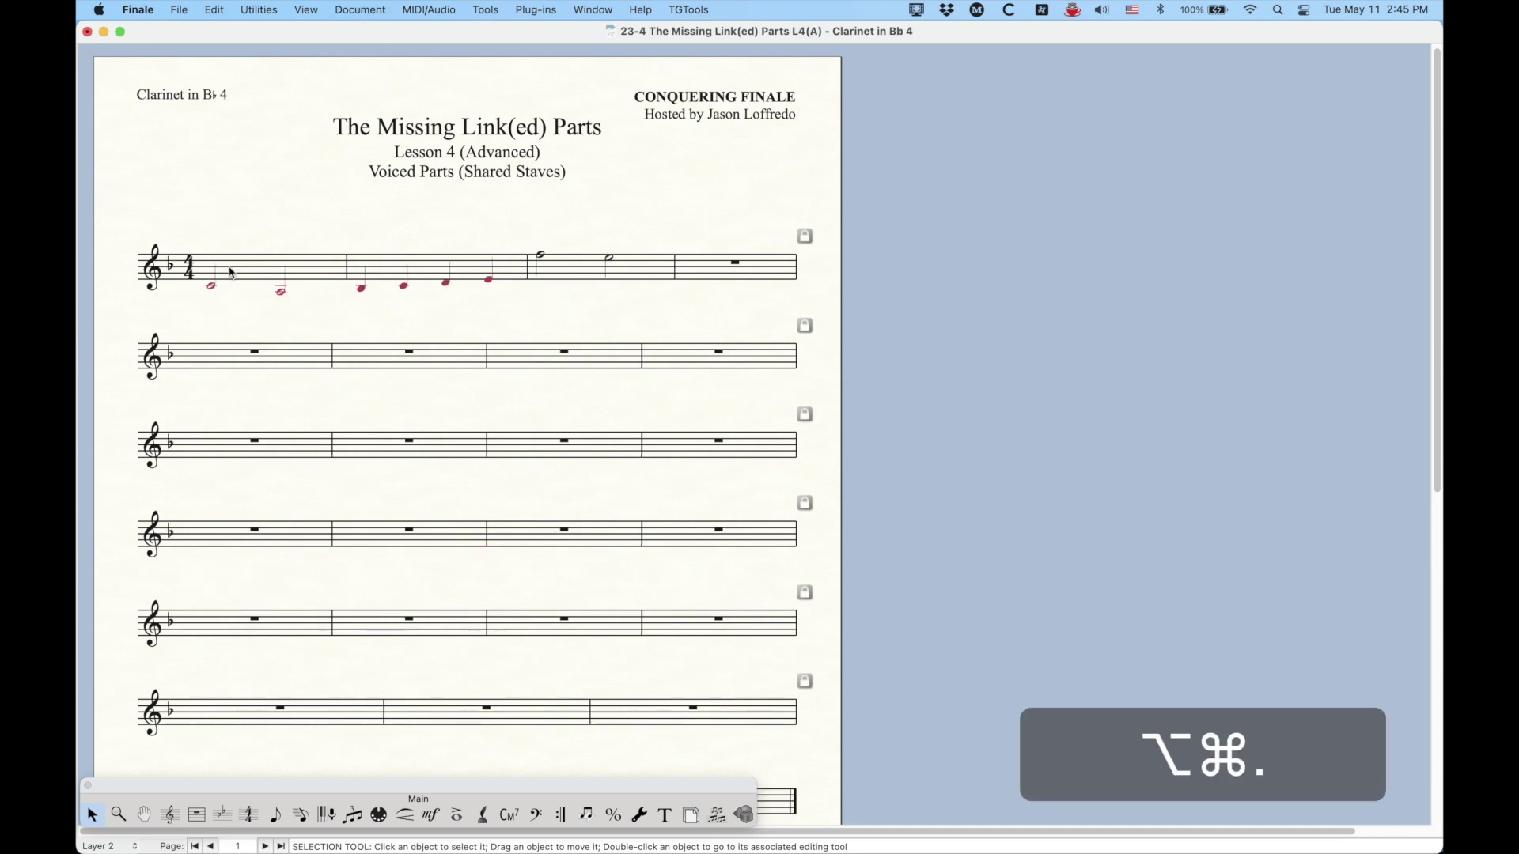
key("alt+super+period")
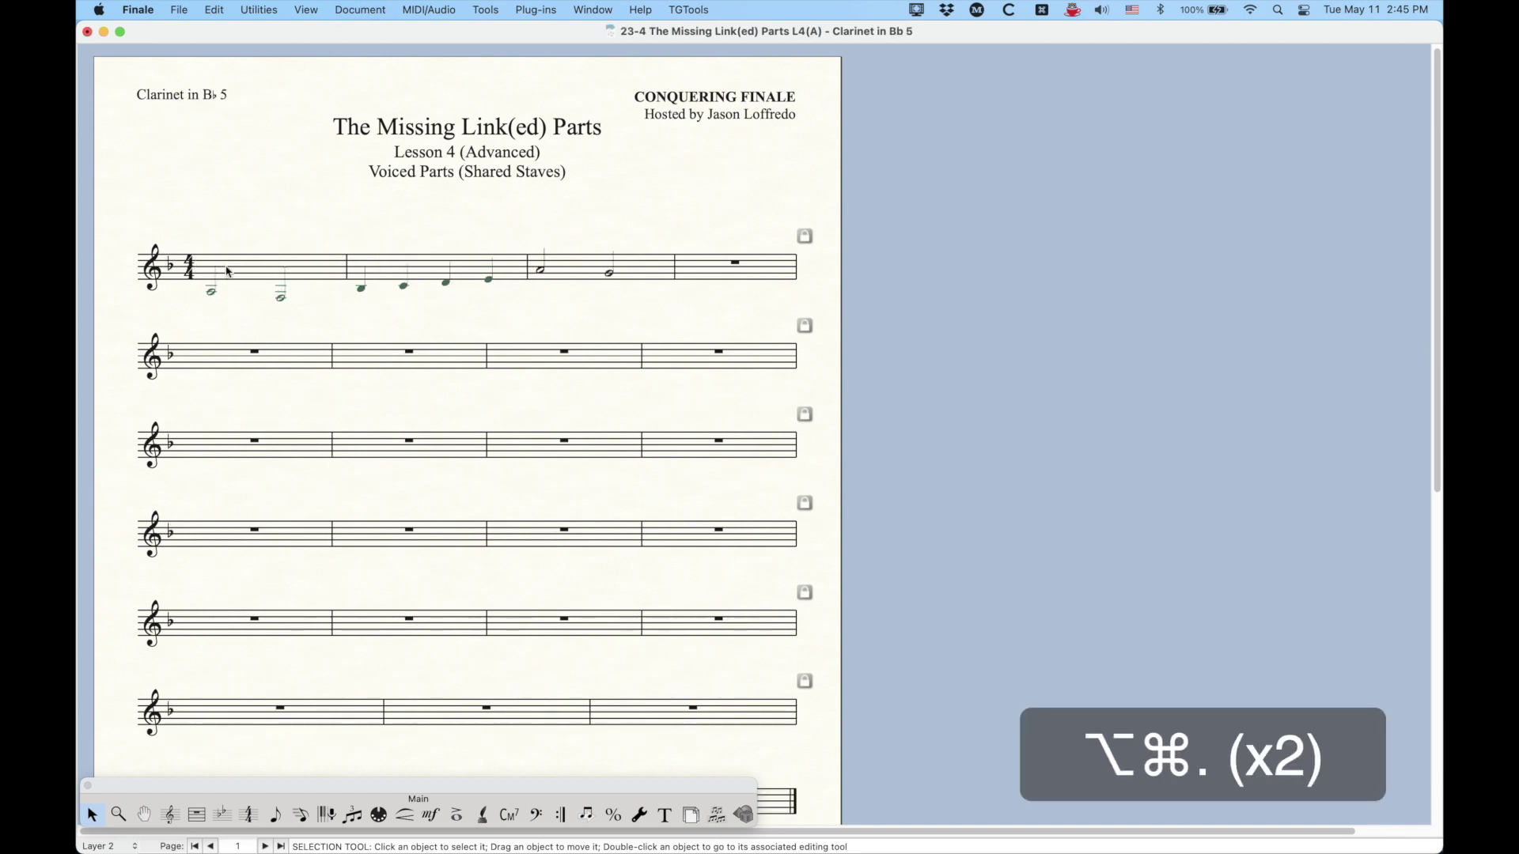
key("alt+super+comma")
key("alt+super+comma")
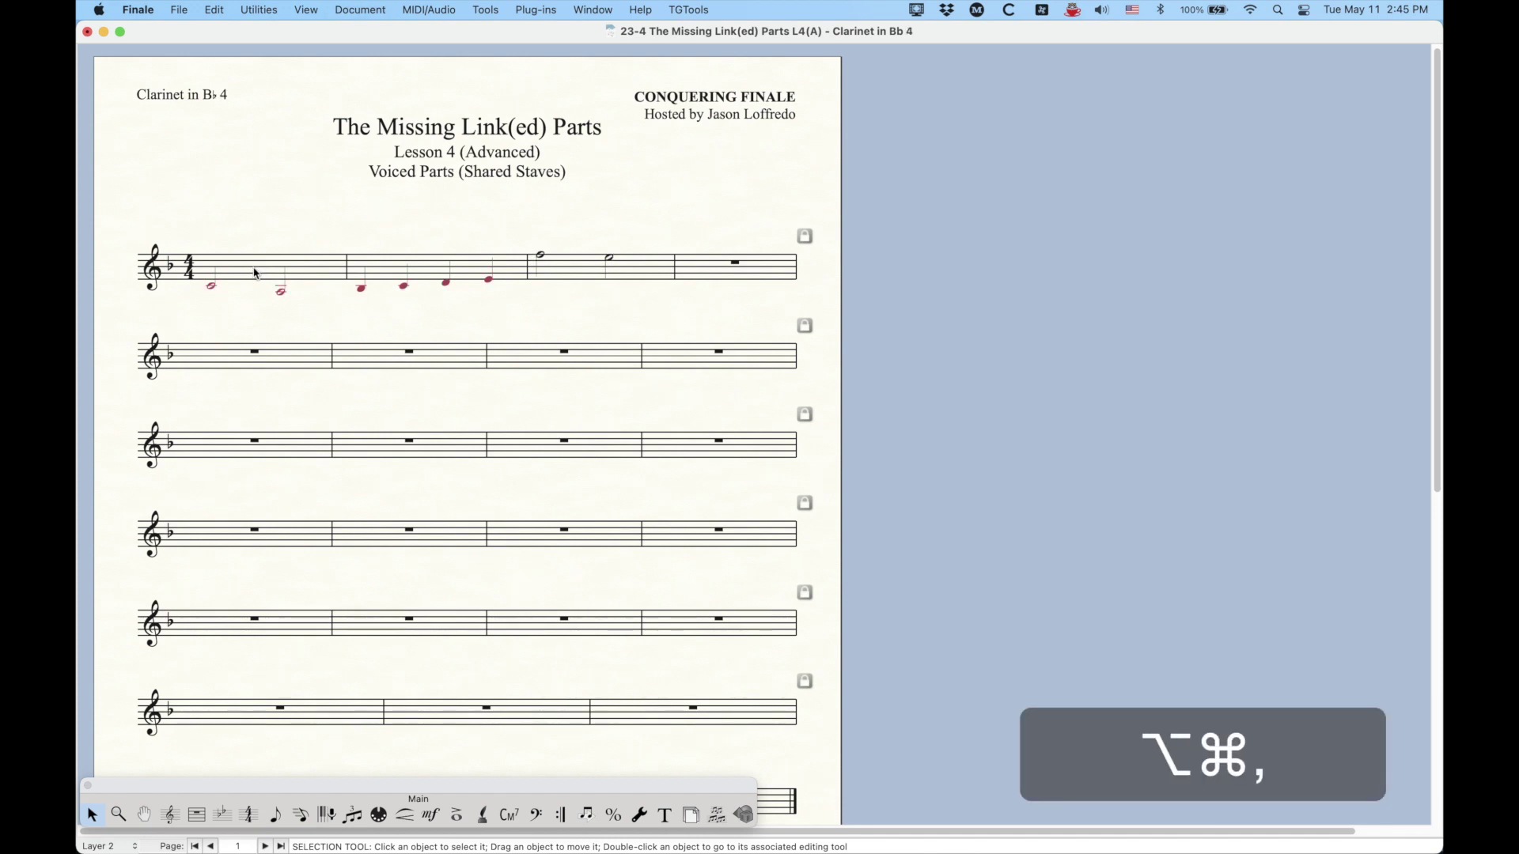
- Return to the full score and select the first measure of the shared Clarinet in Eb / Clarinet in Bb 4 5 staff
left_click(360, 10)
left_click(358, 27)
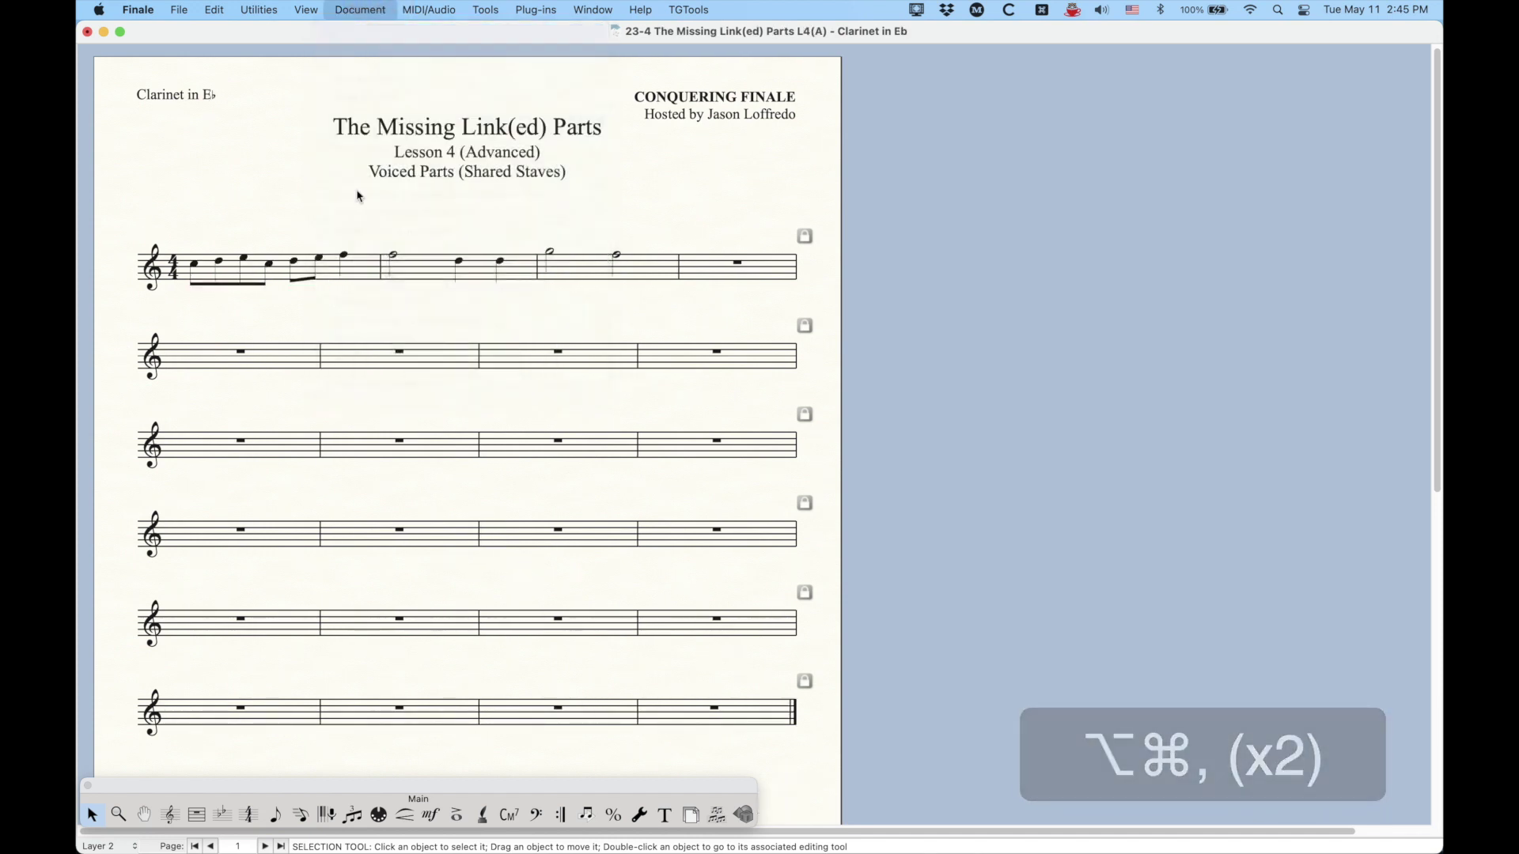
scroll(305, 403, "down", 3)
left_click(299, 443)
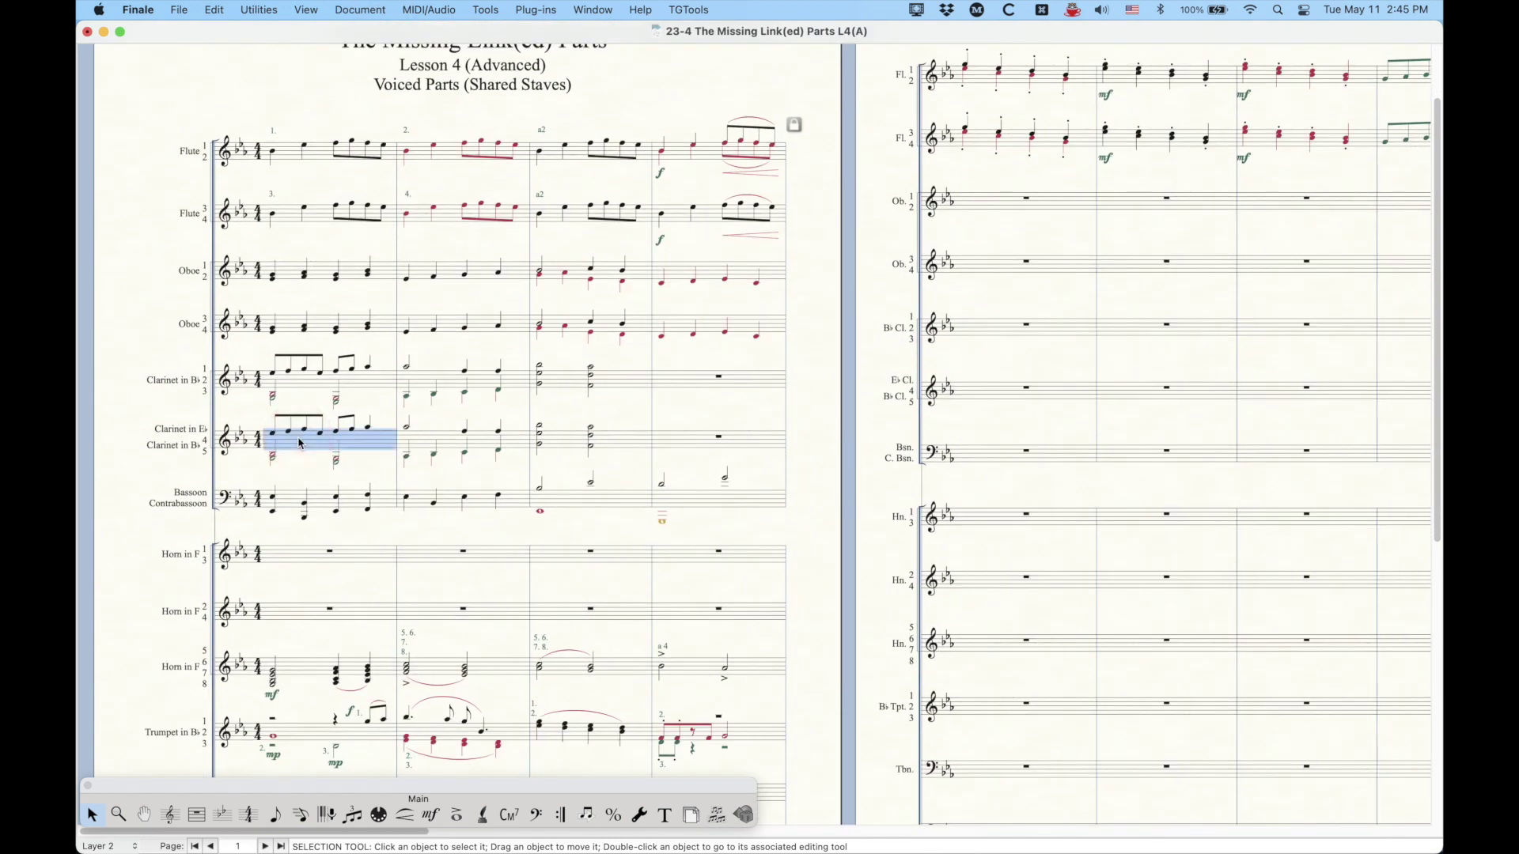
key("super+equal")
key("super+equal")
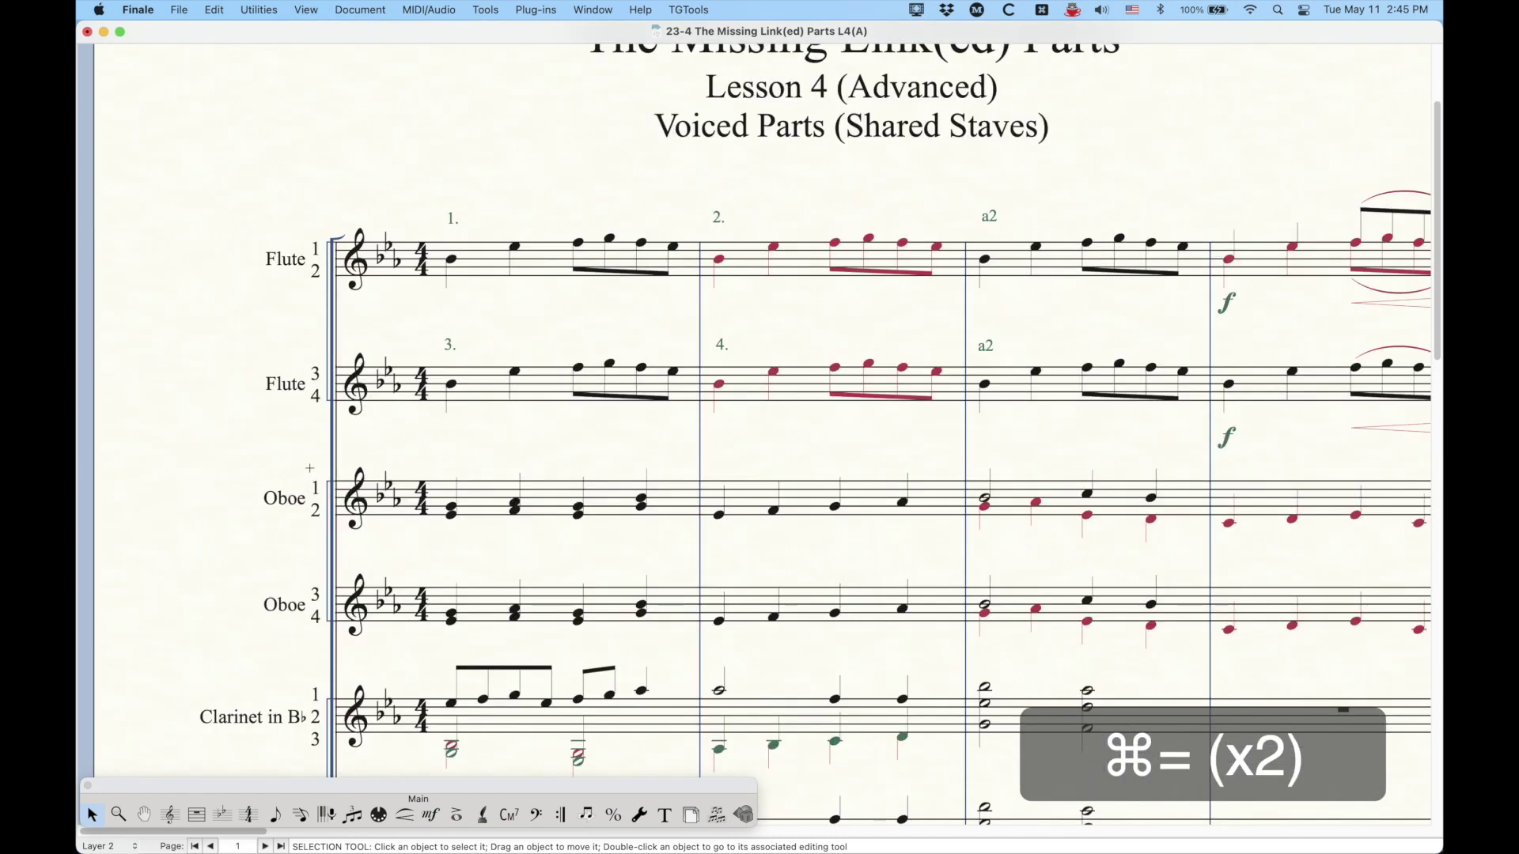
scroll(394, 474, "down", 3)
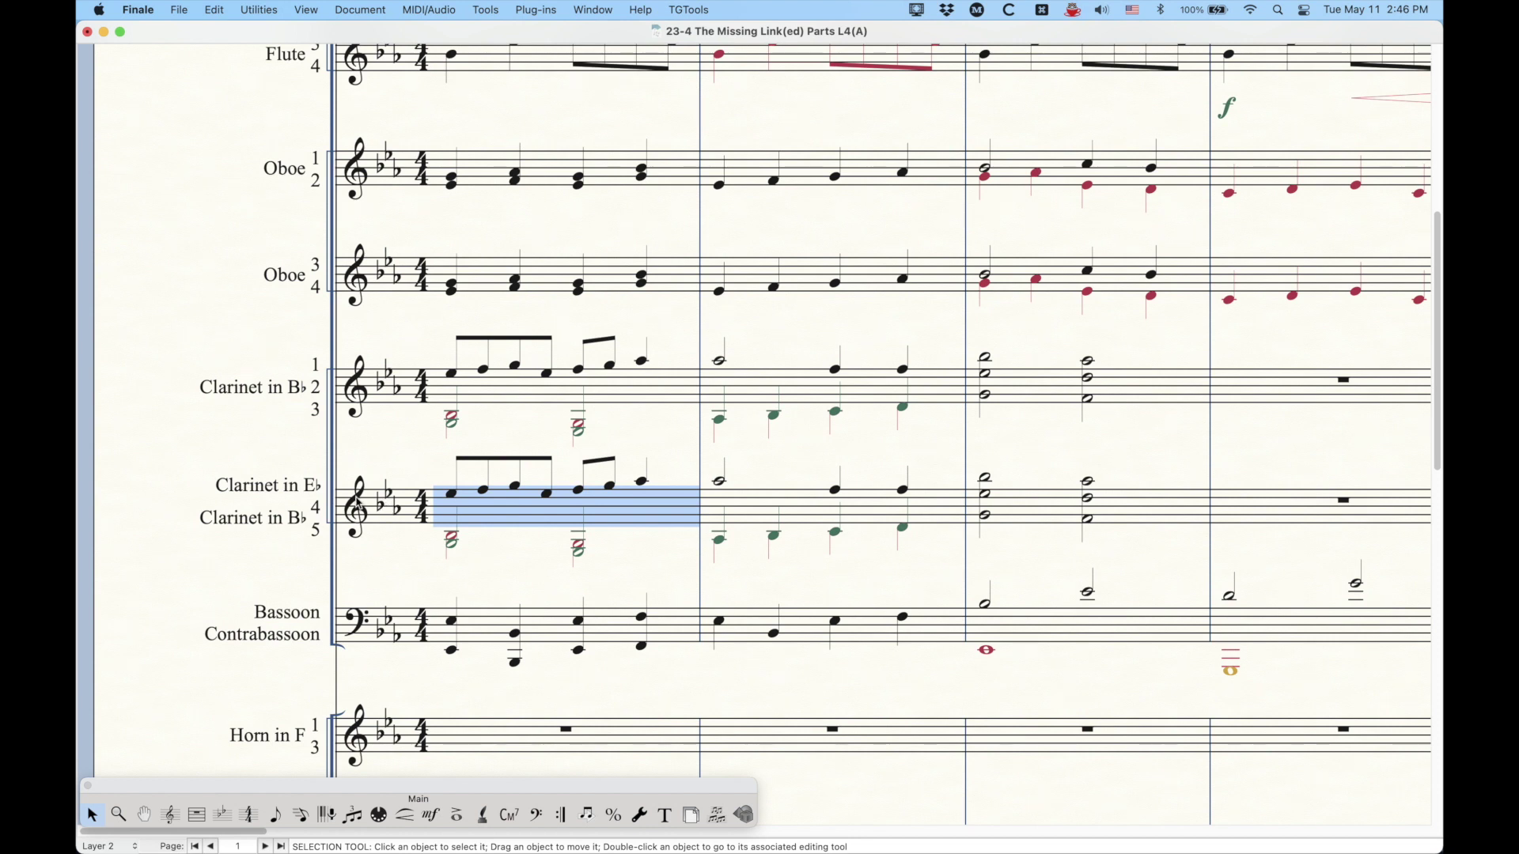
- Clear the selected clarinet measure in the score and open the Contrabassoon linked part
scroll(465, 542, "down", 1)
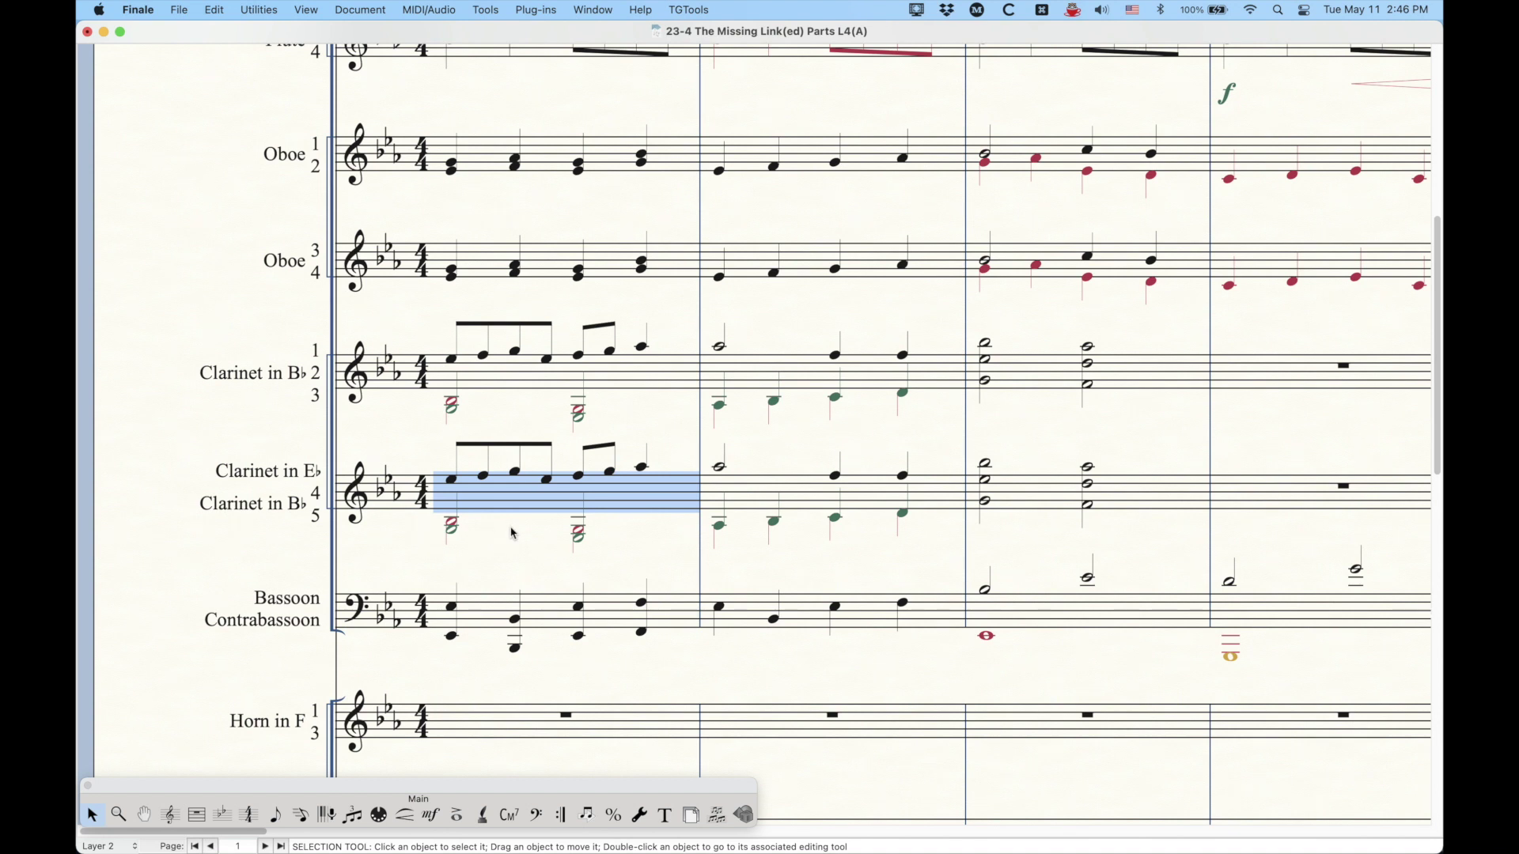
left_click(669, 430)
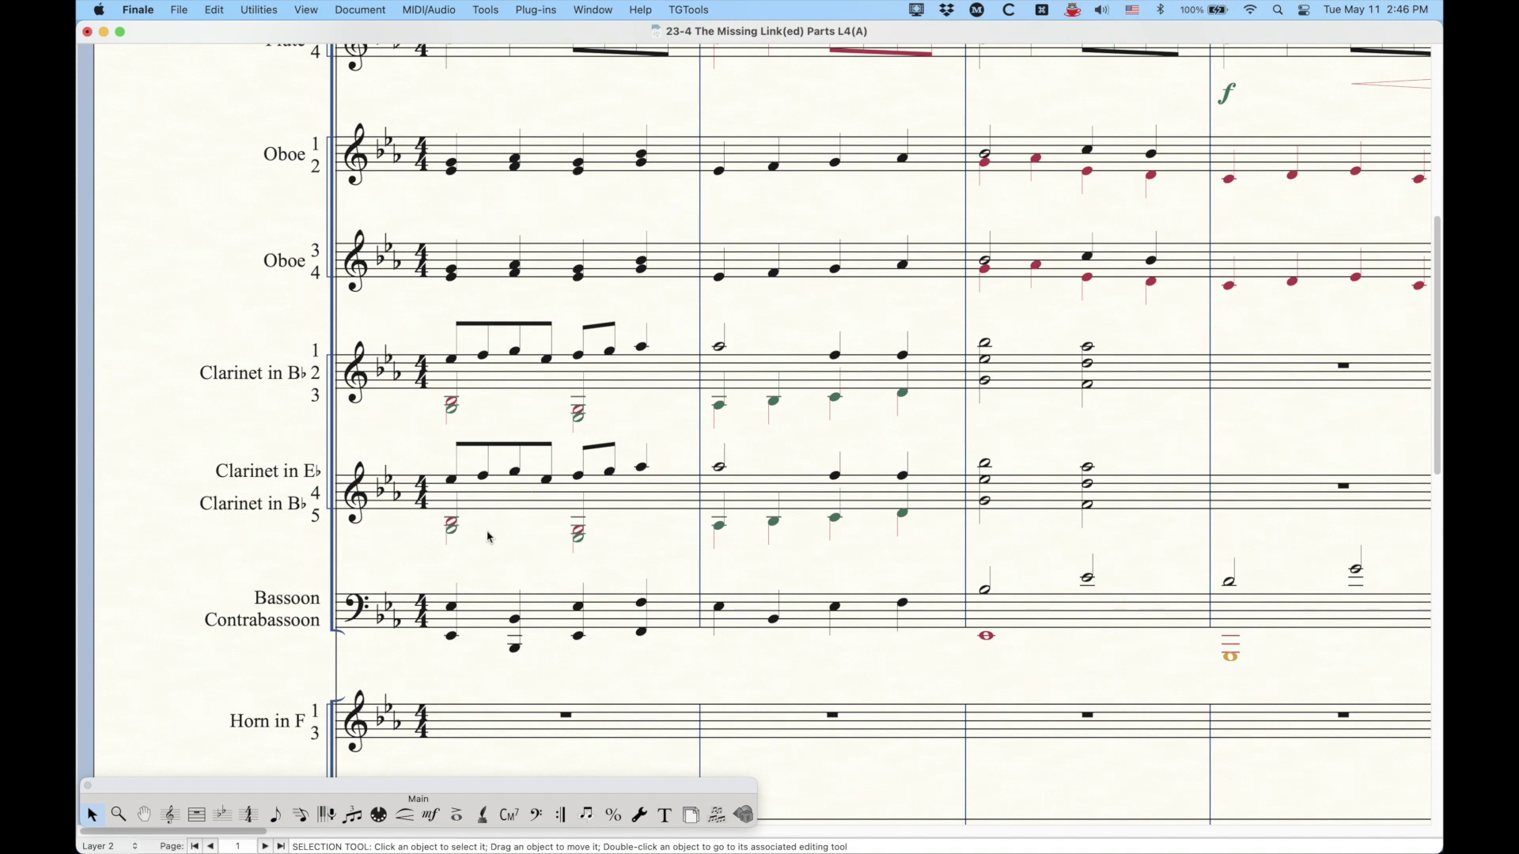
scroll(498, 573, "down", 1)
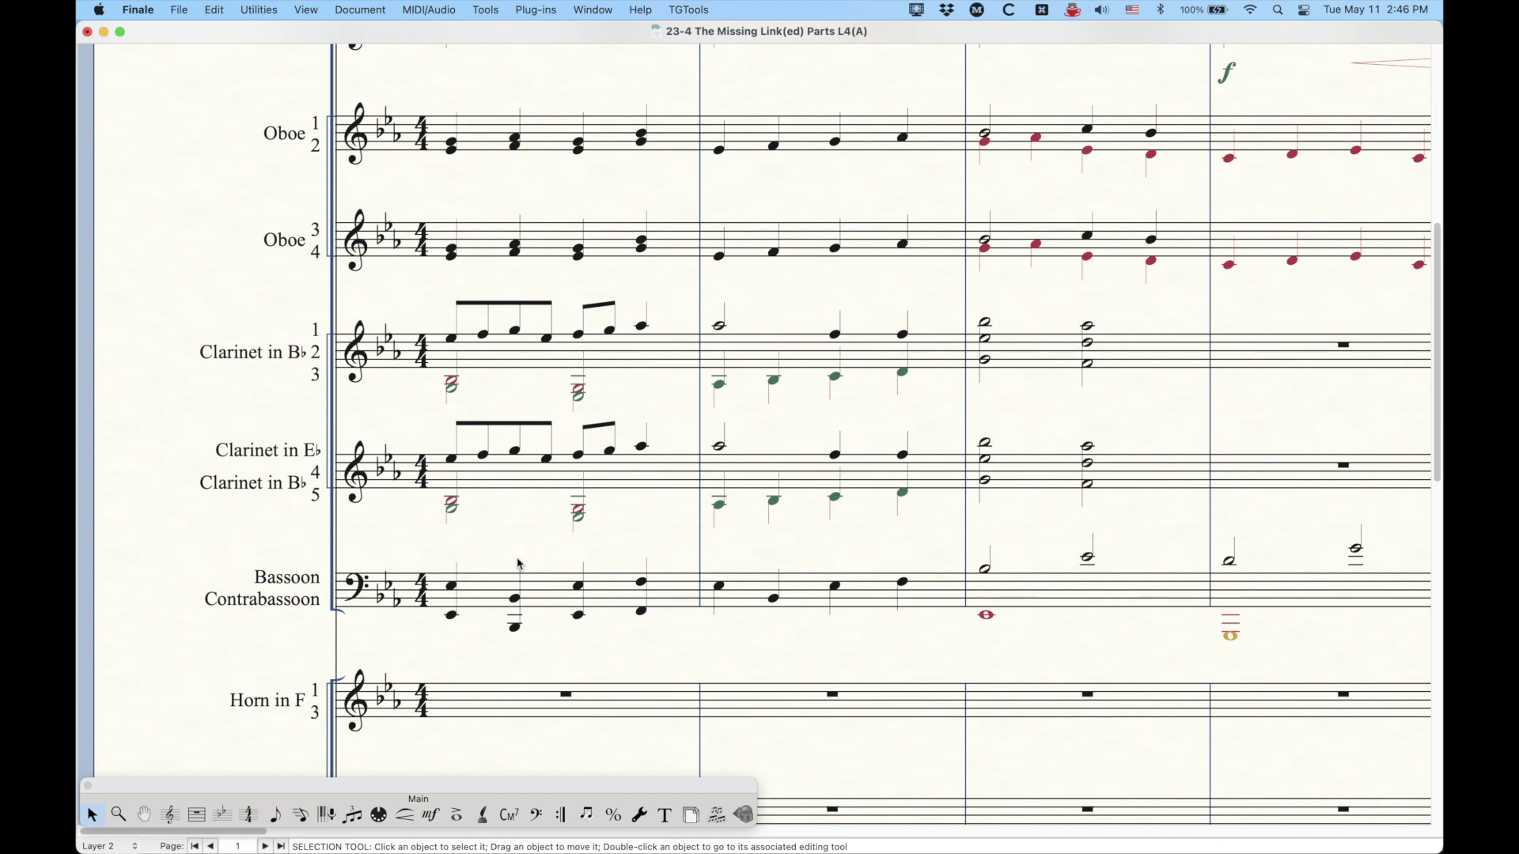
left_click(360, 9)
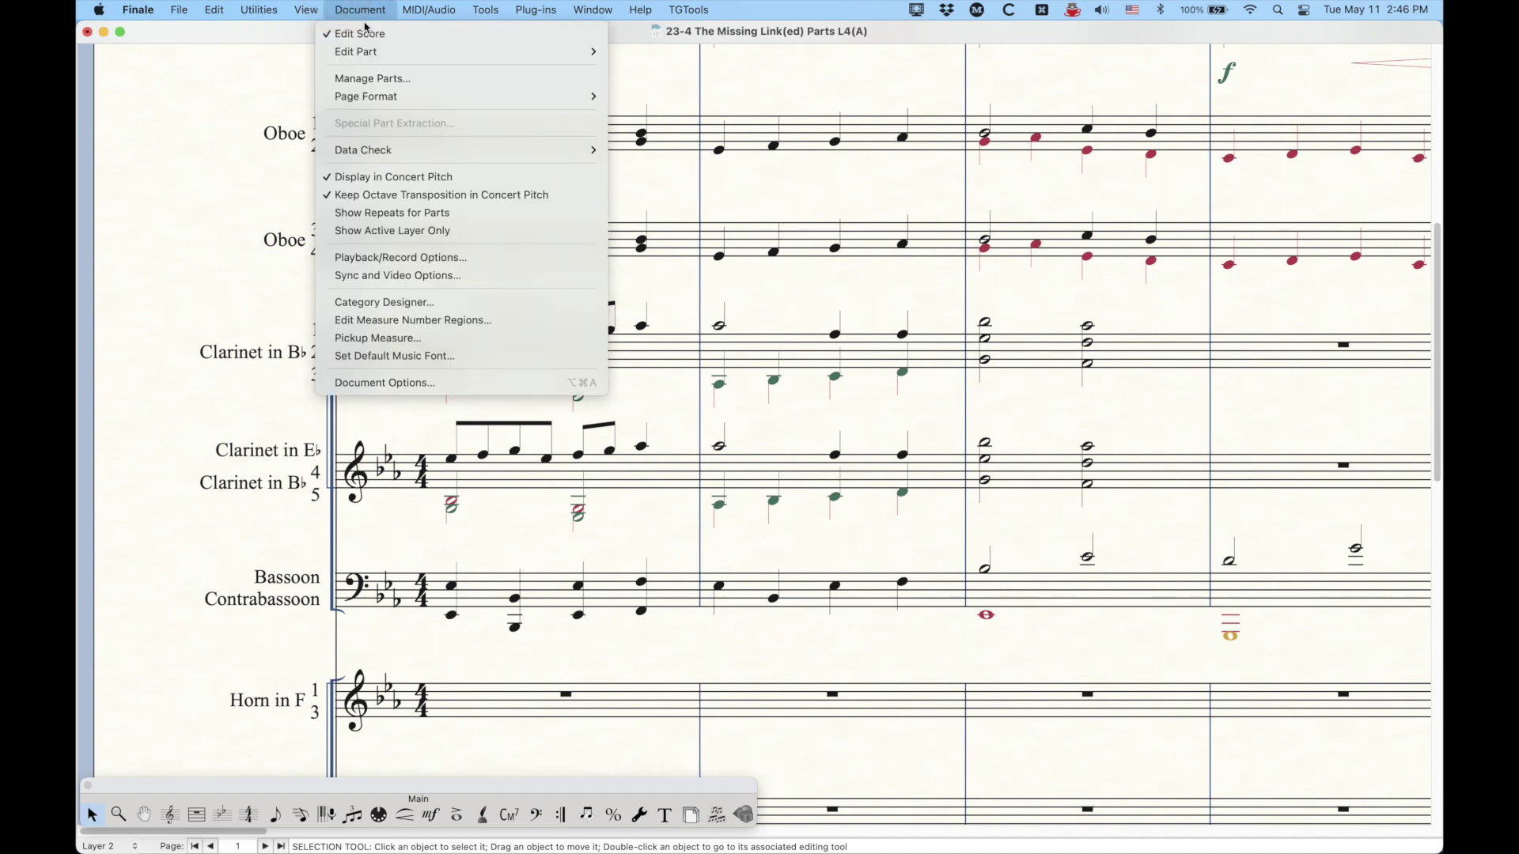
mouse_move(372, 51)
left_click(712, 321)
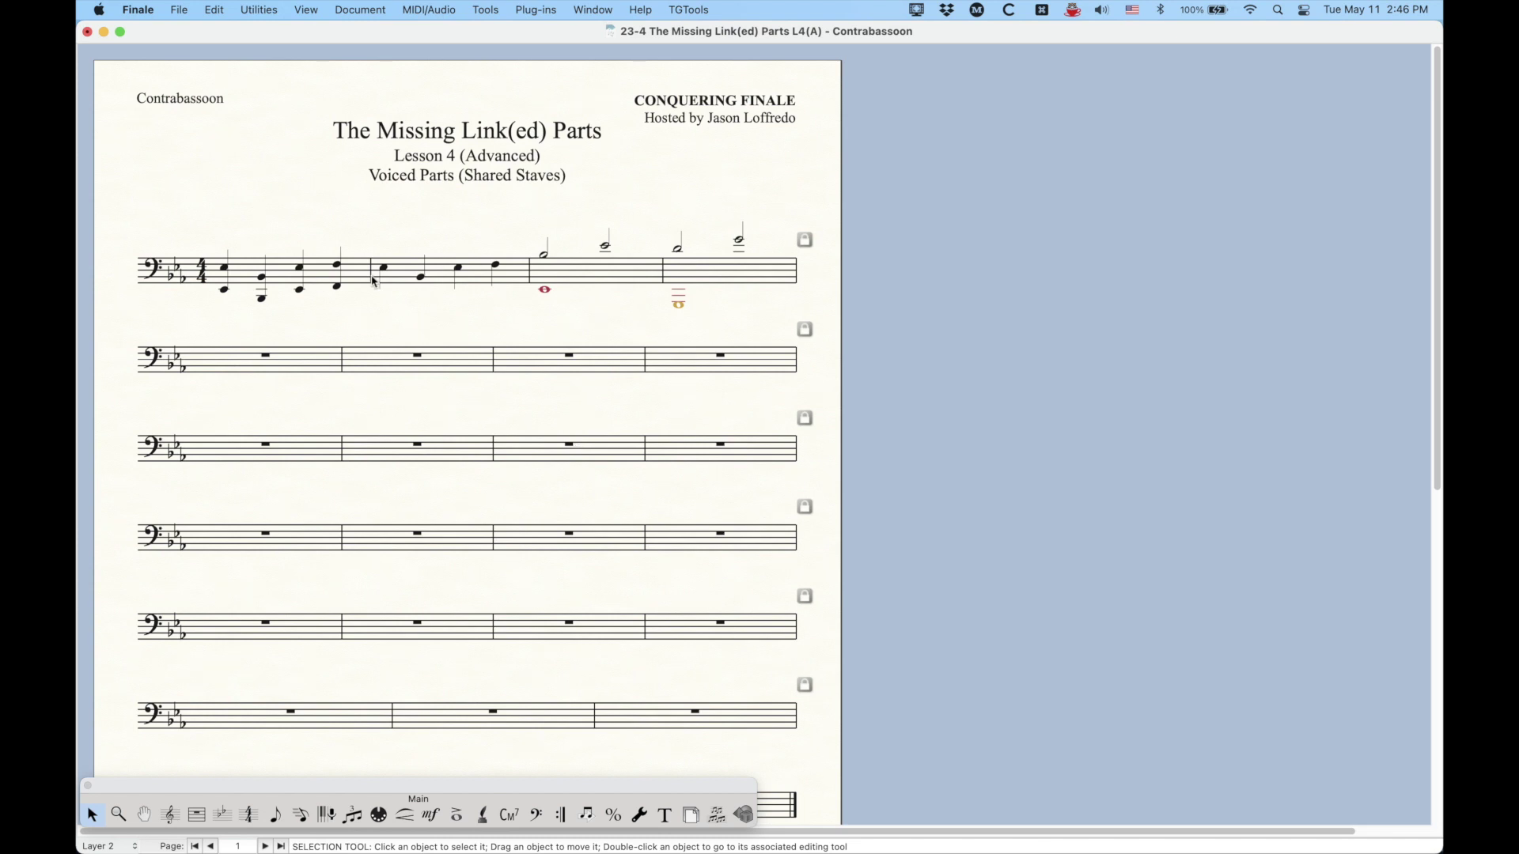
- Unlink all instruments in the Contrabassoon part and change its instrument to the woodwind Contrabassoon
key("super+k")
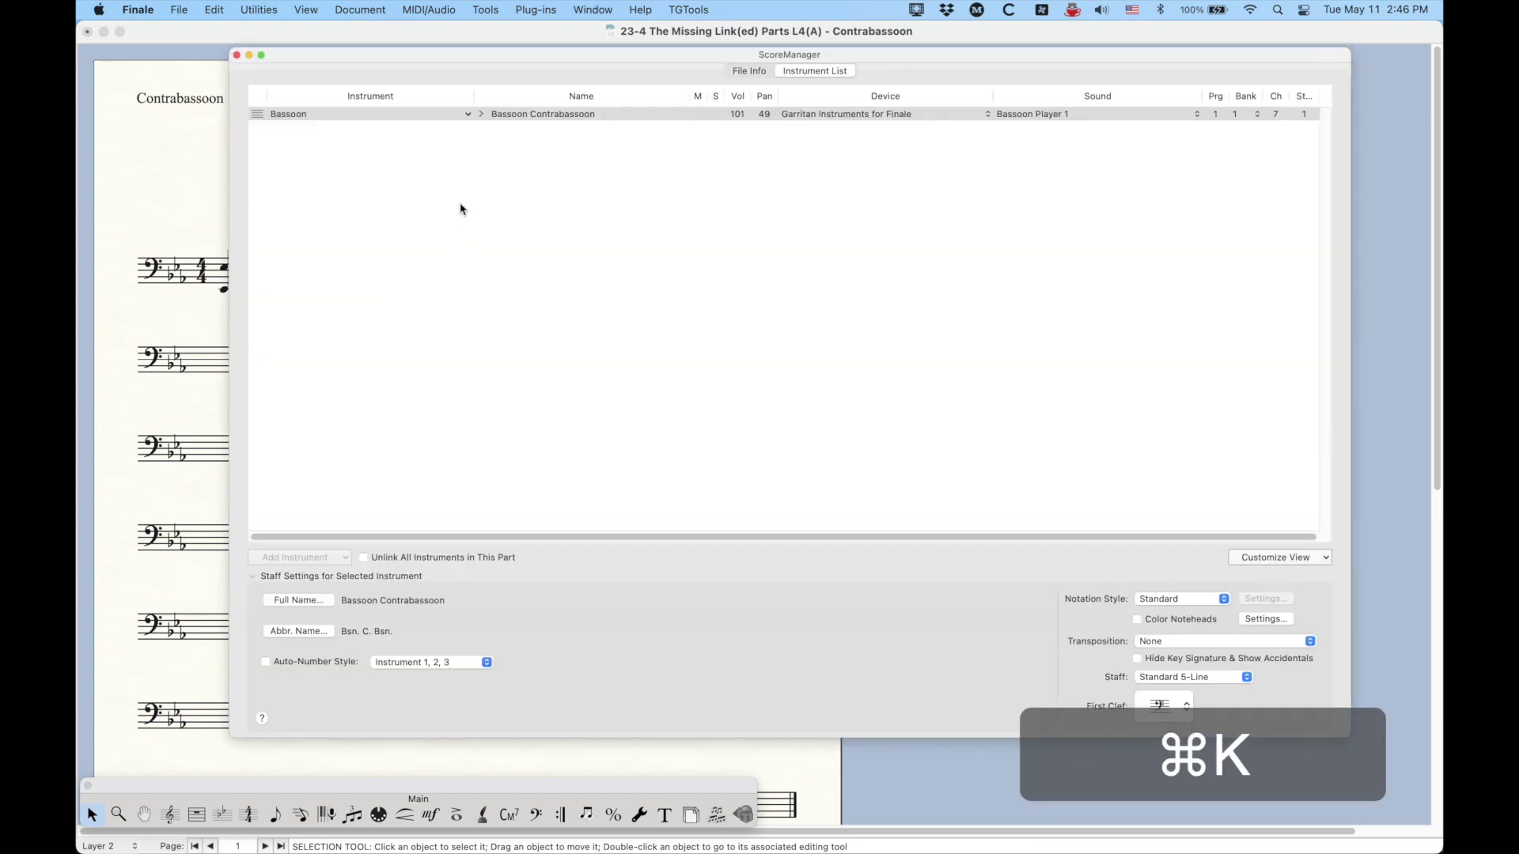
left_click(299, 57)
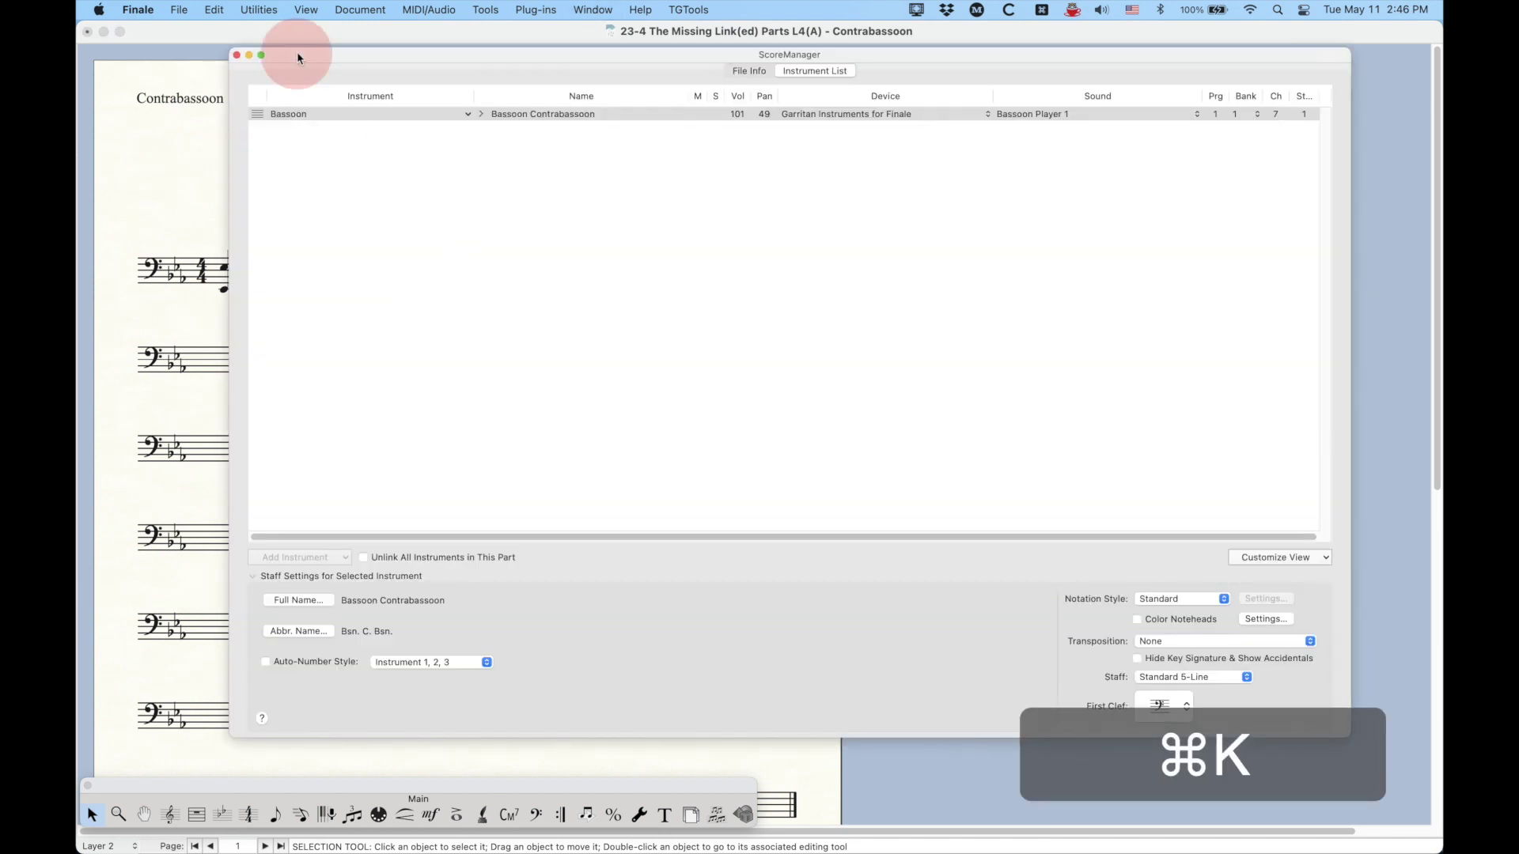
left_click(363, 558)
left_click(299, 115)
left_click(299, 115)
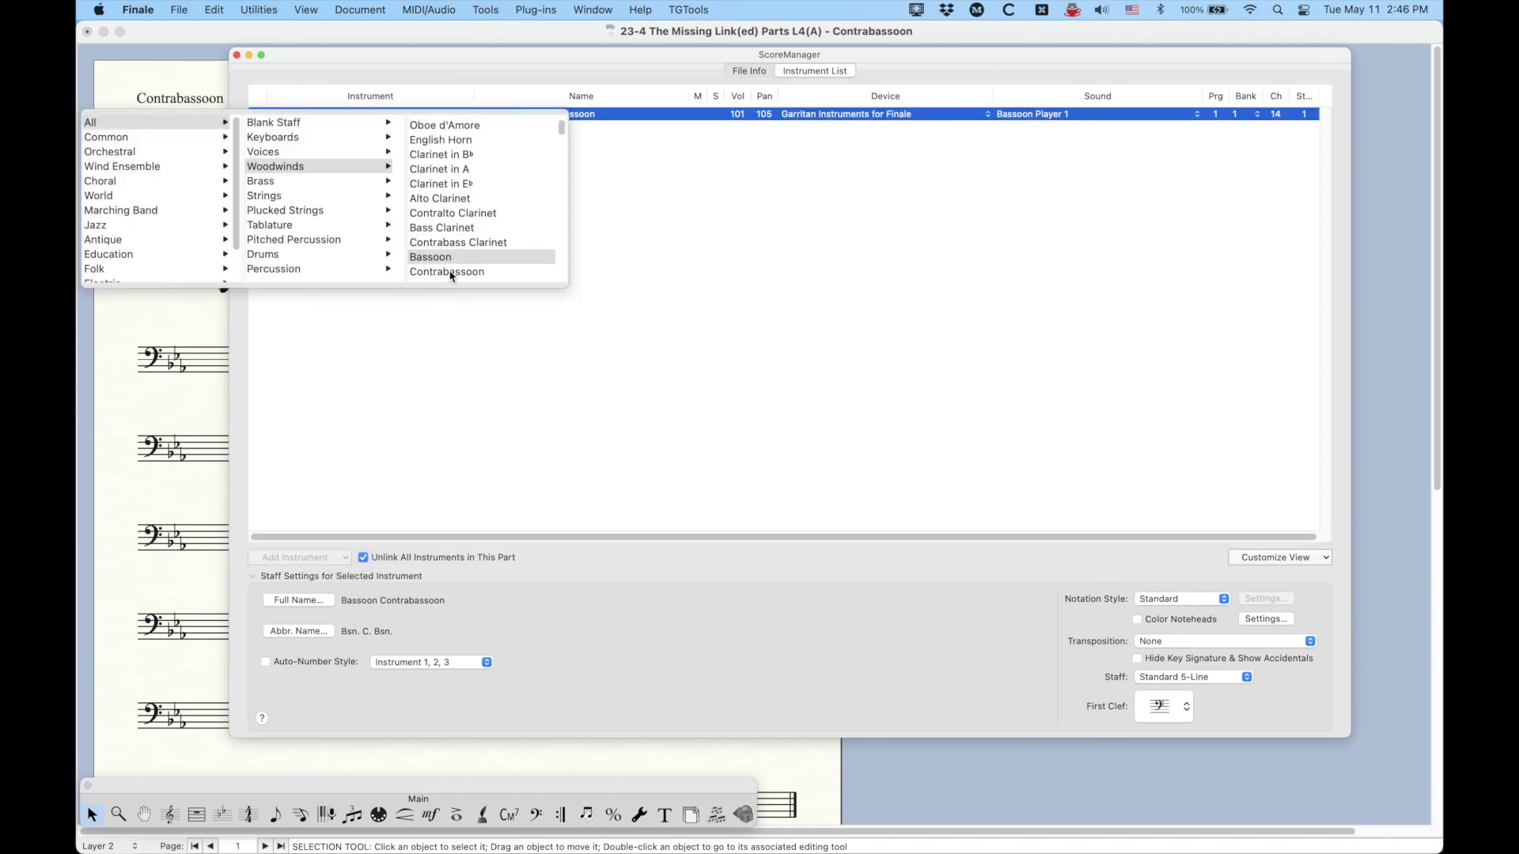
left_click(450, 277)
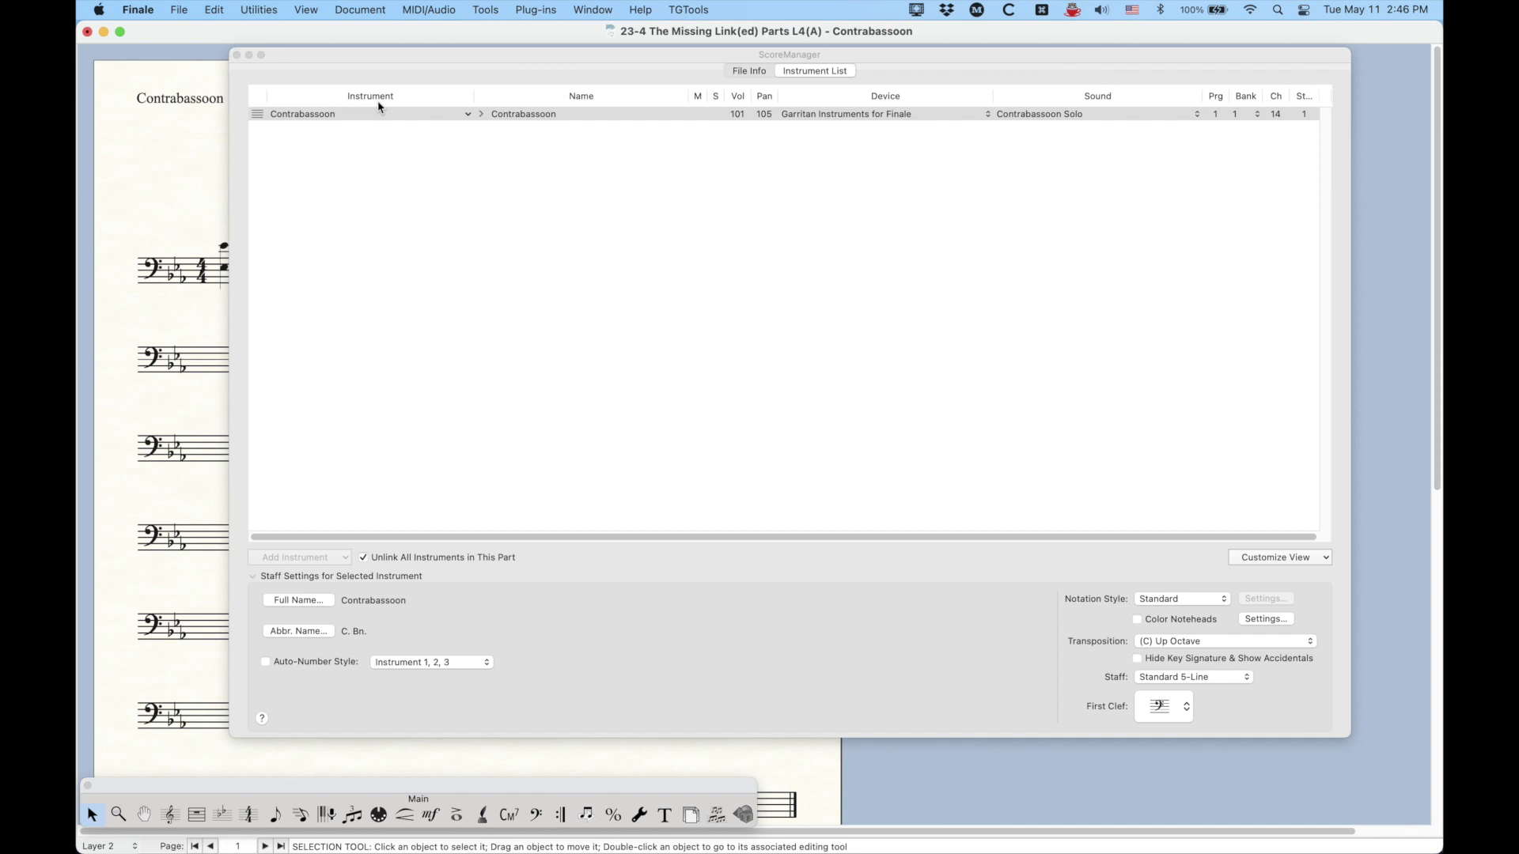
left_click(235, 55)
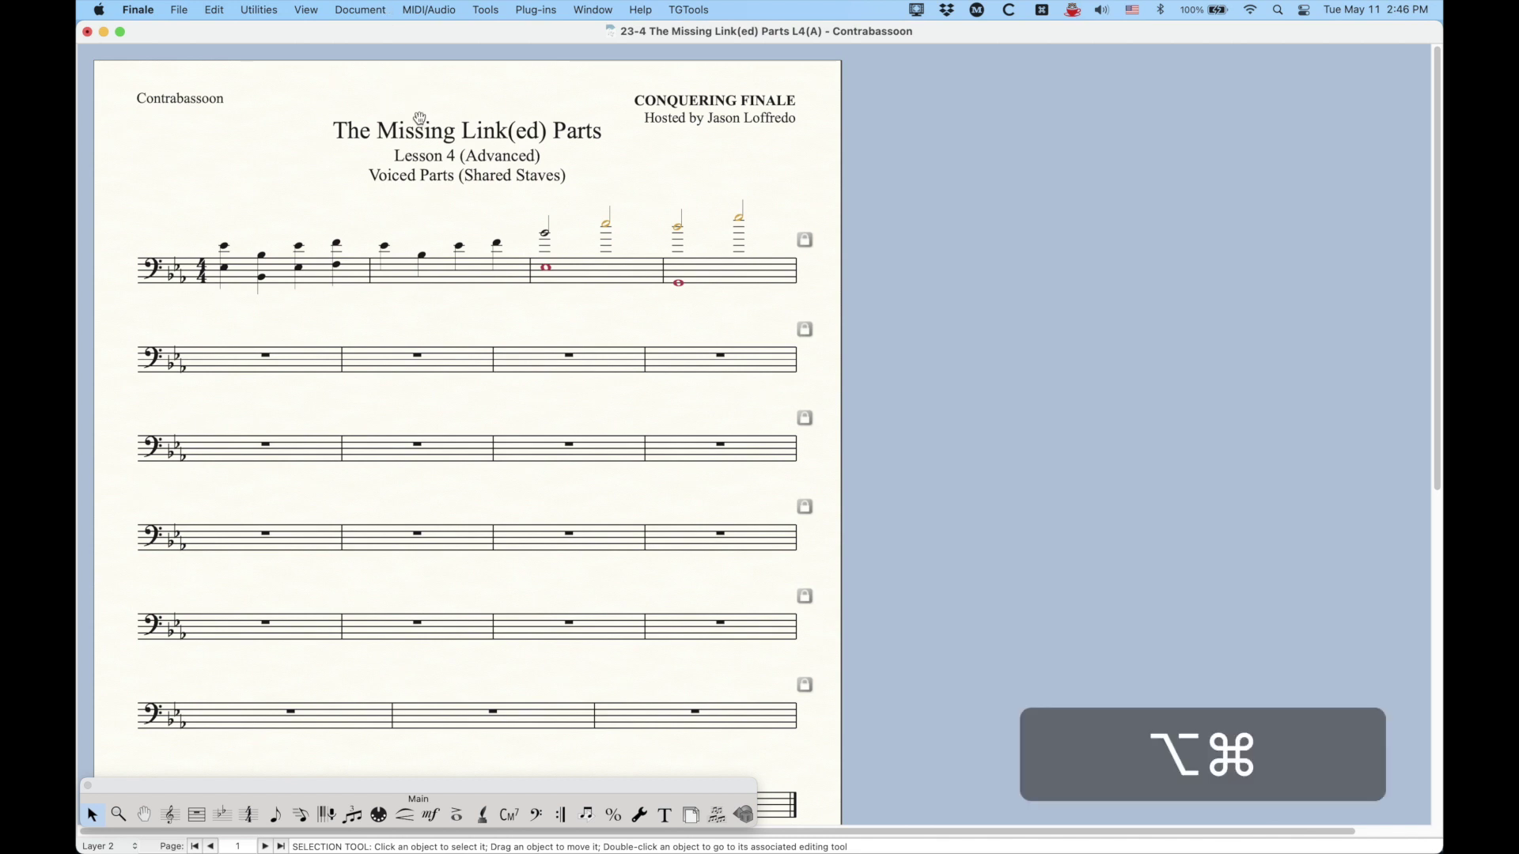
- Compare the notes in the Bassoon part with those in the Contrabassoon part, ending on the Bassoon part
key("alt+super+comma")
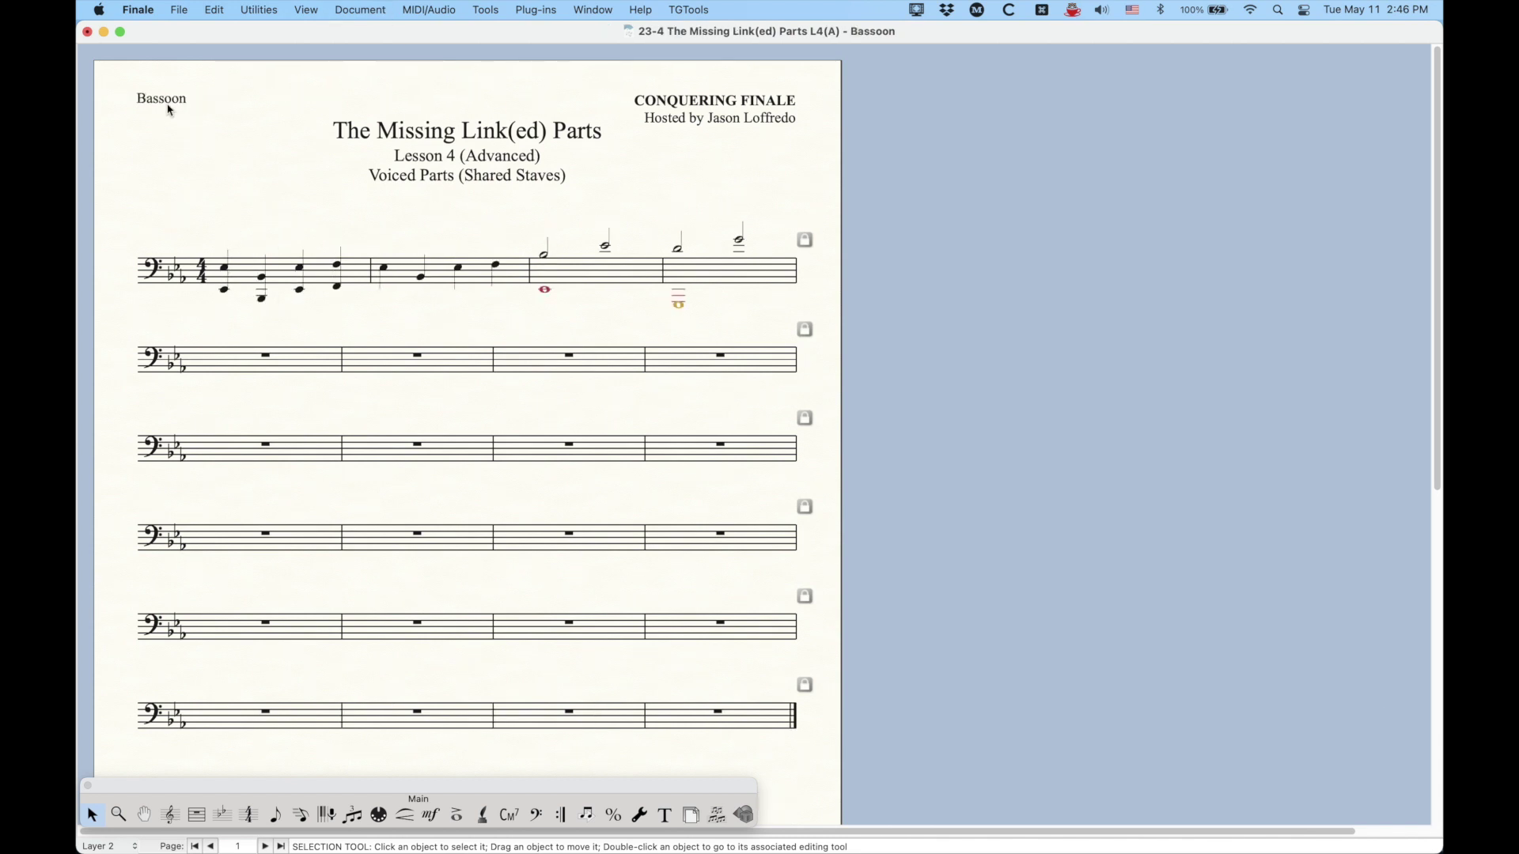
key("alt+super+comma")
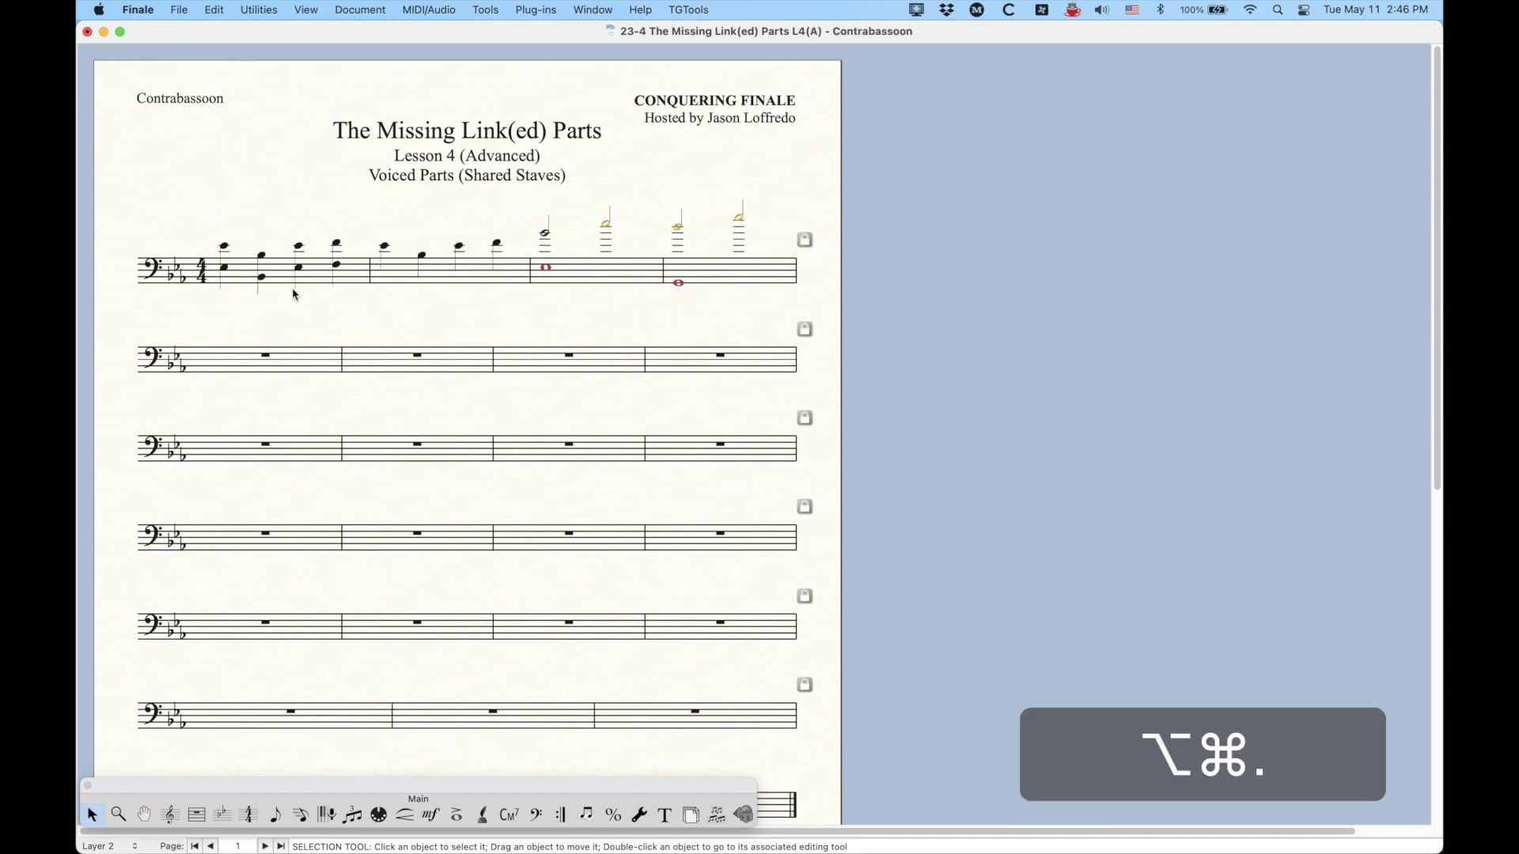
key("alt+super+comma")
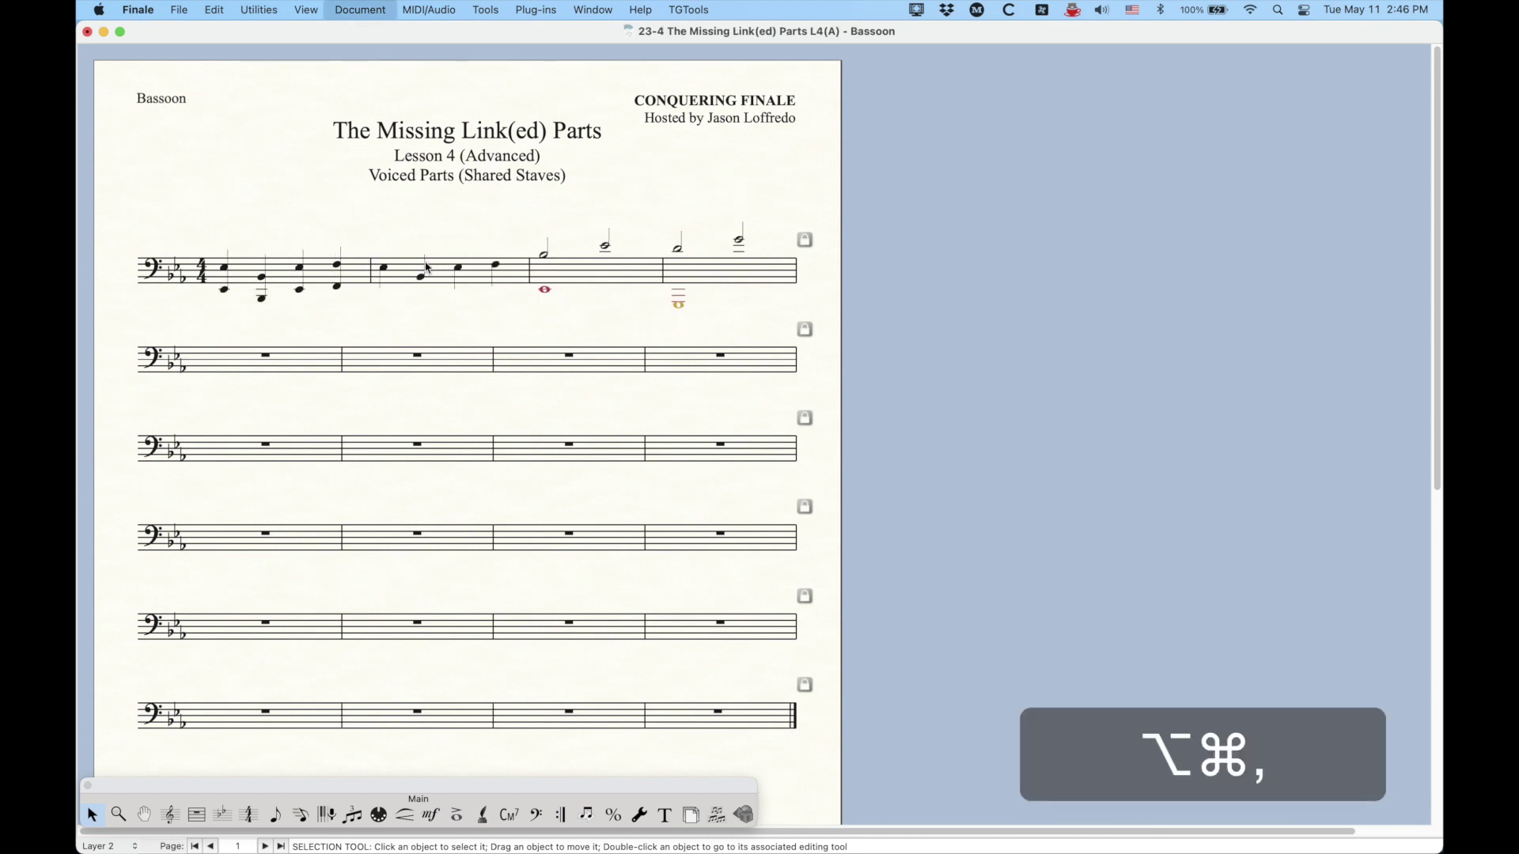
- Return to the full score and find the first-page Horn in F and Trumpet in Bb staves
left_click(360, 9)
left_click(656, 69)
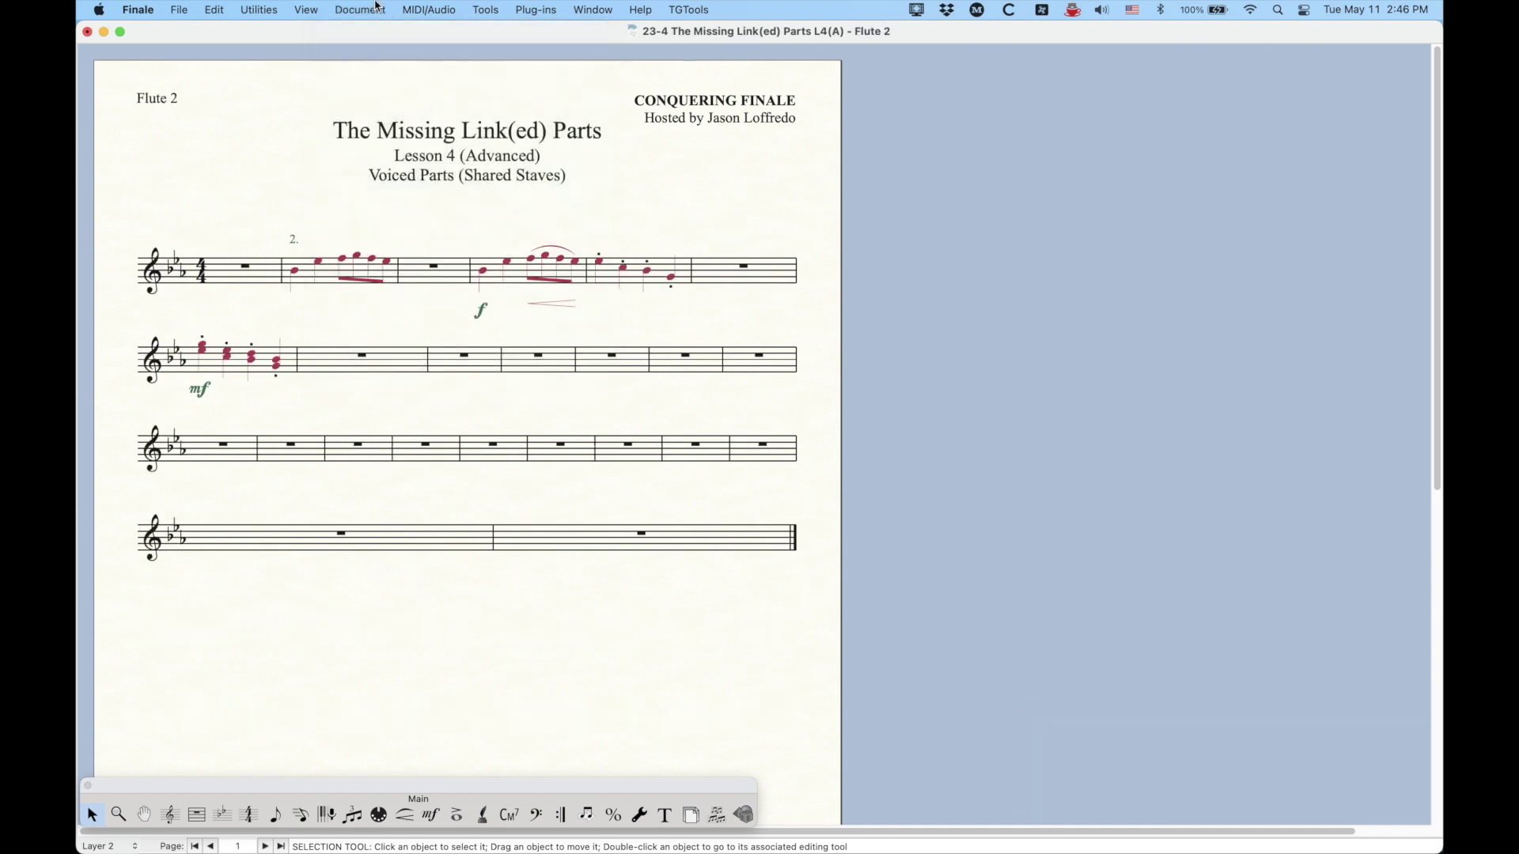
left_click(360, 9)
left_click(373, 34)
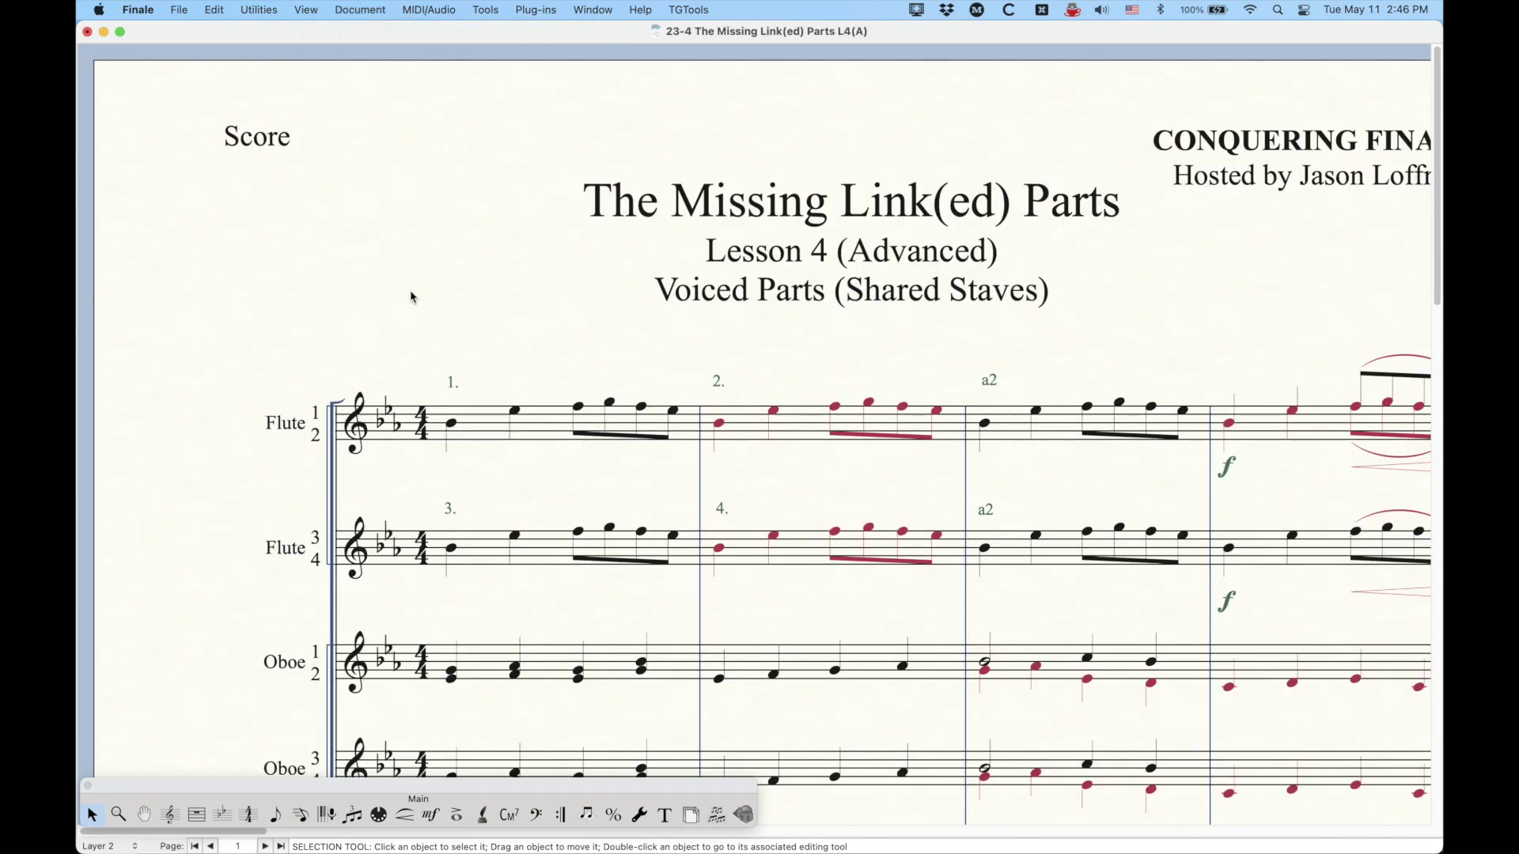
key("super+minus")
key("super+minus")
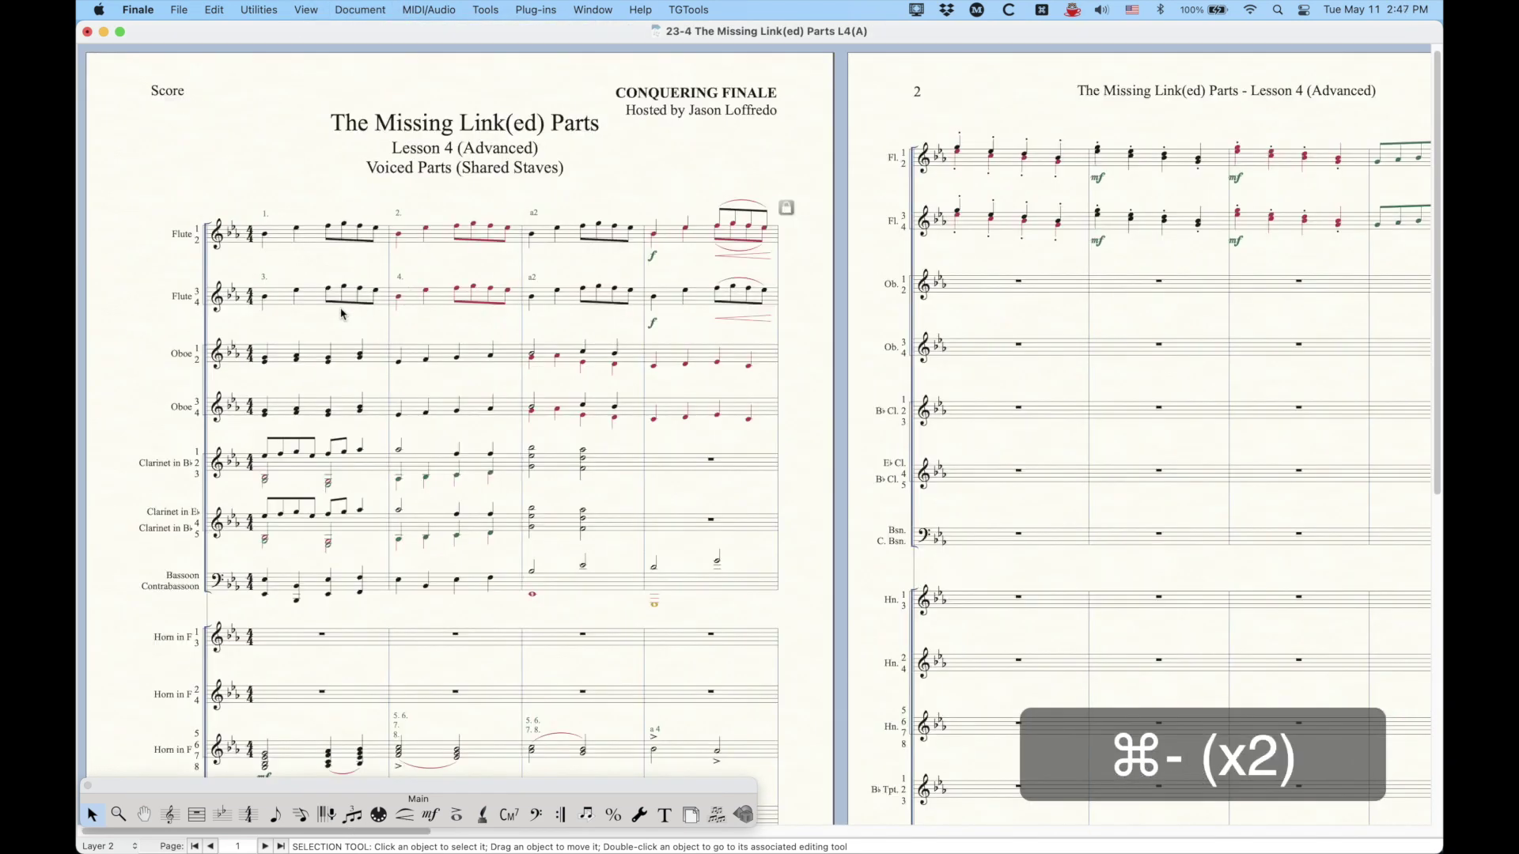
scroll(341, 314, "down", 3)
key("super+equal")
key("super+equal")
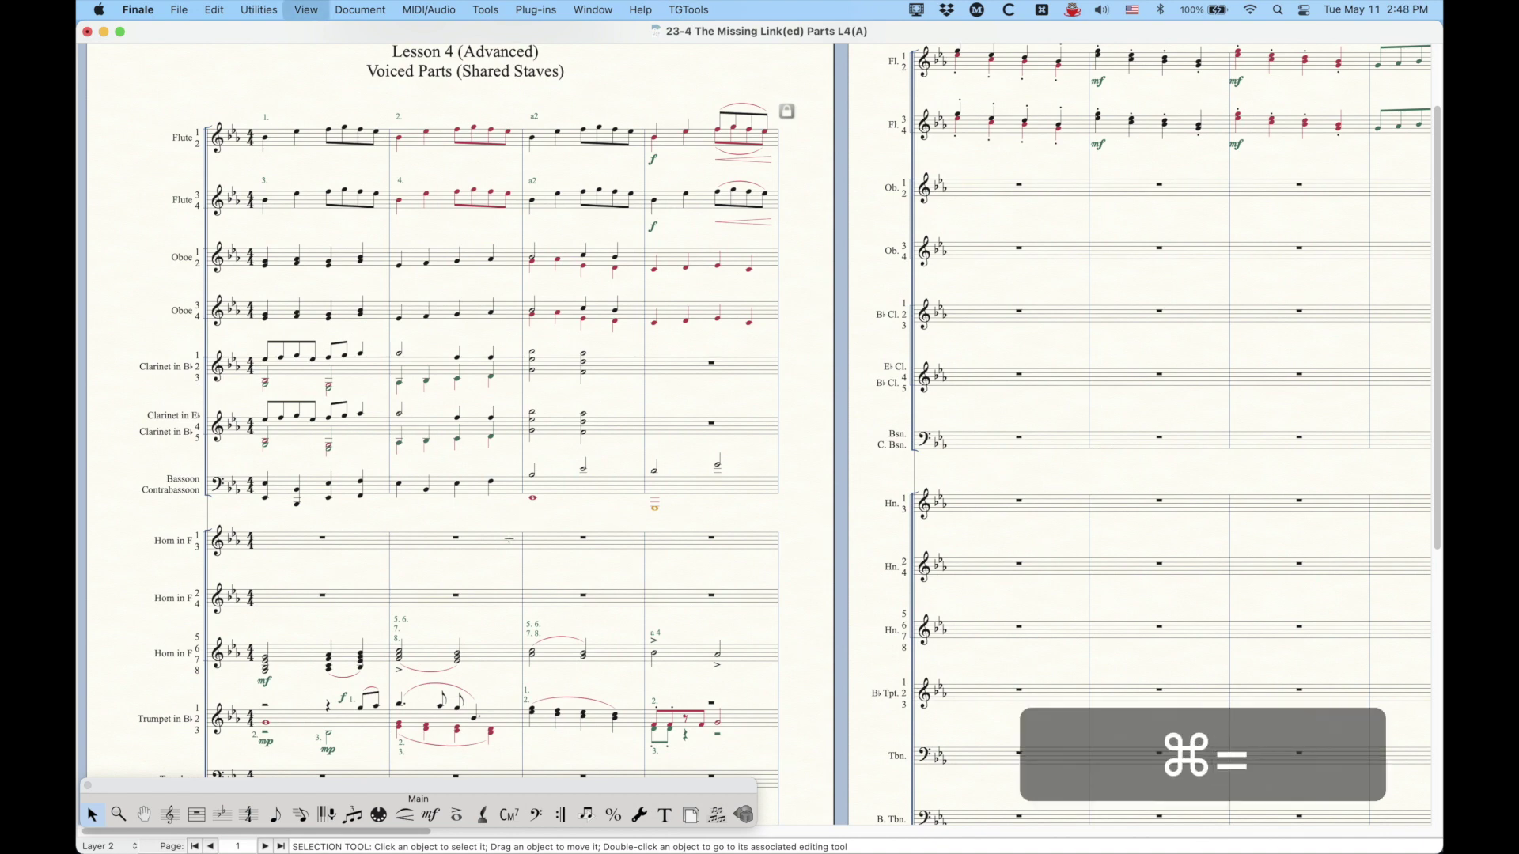
scroll(518, 538, "down", 10)
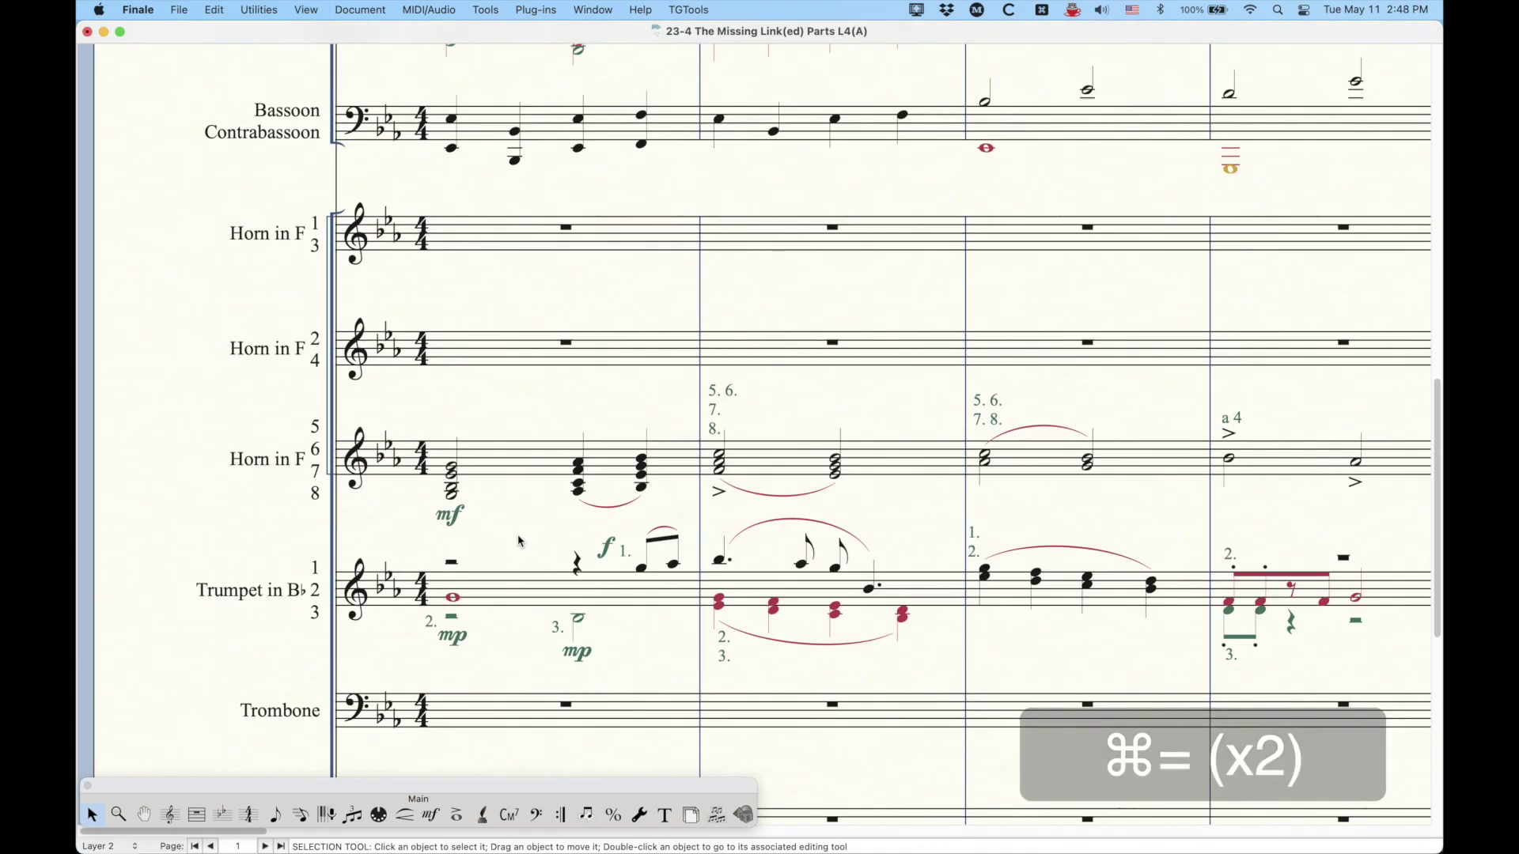
scroll(530, 520, "down", 2)
scroll(530, 520, "right", 3)
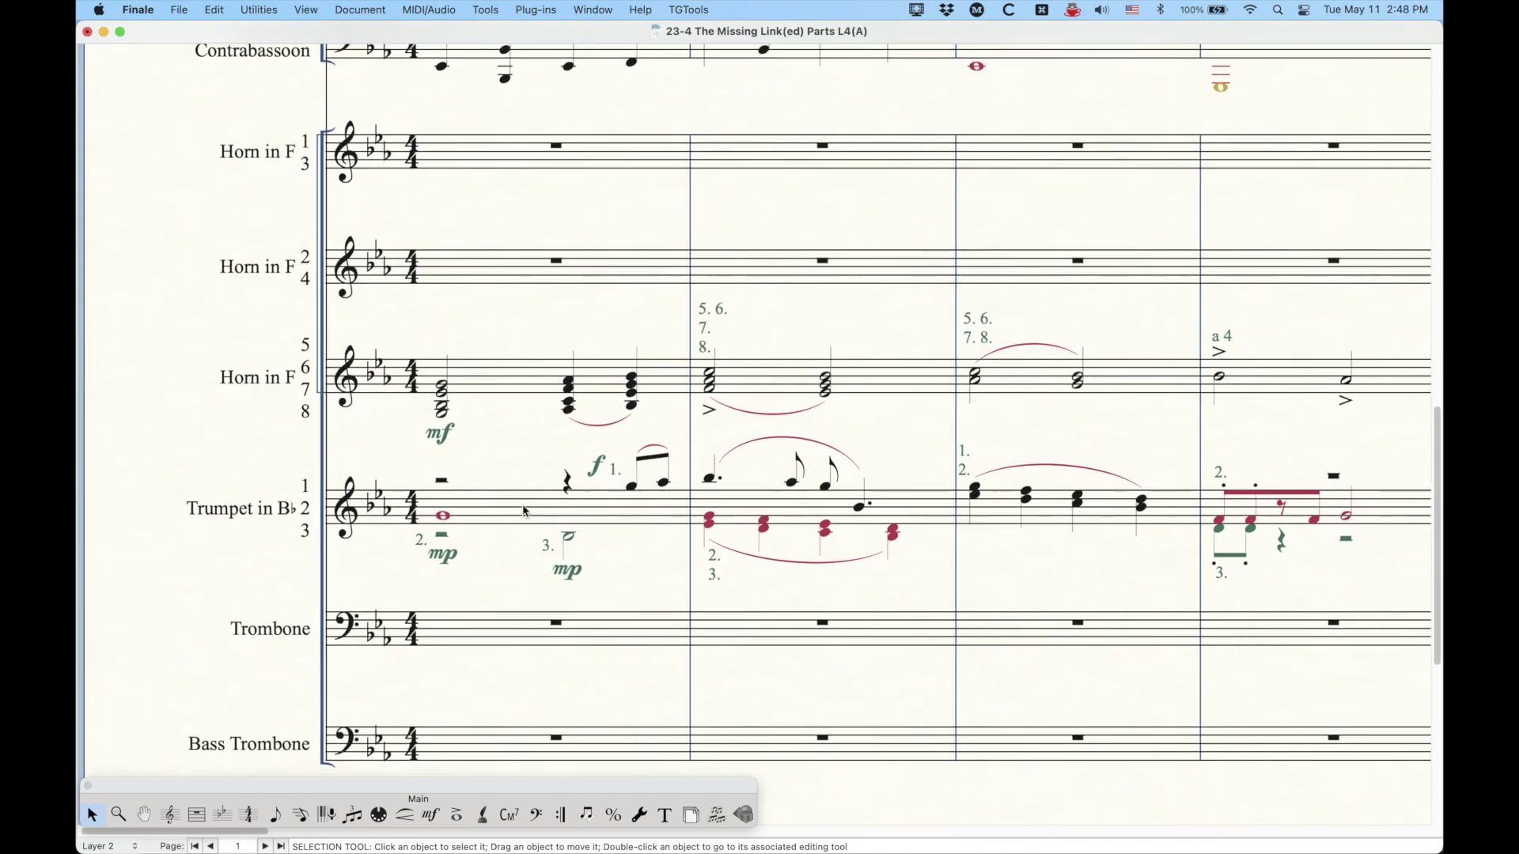
scroll(526, 512, "right", 1)
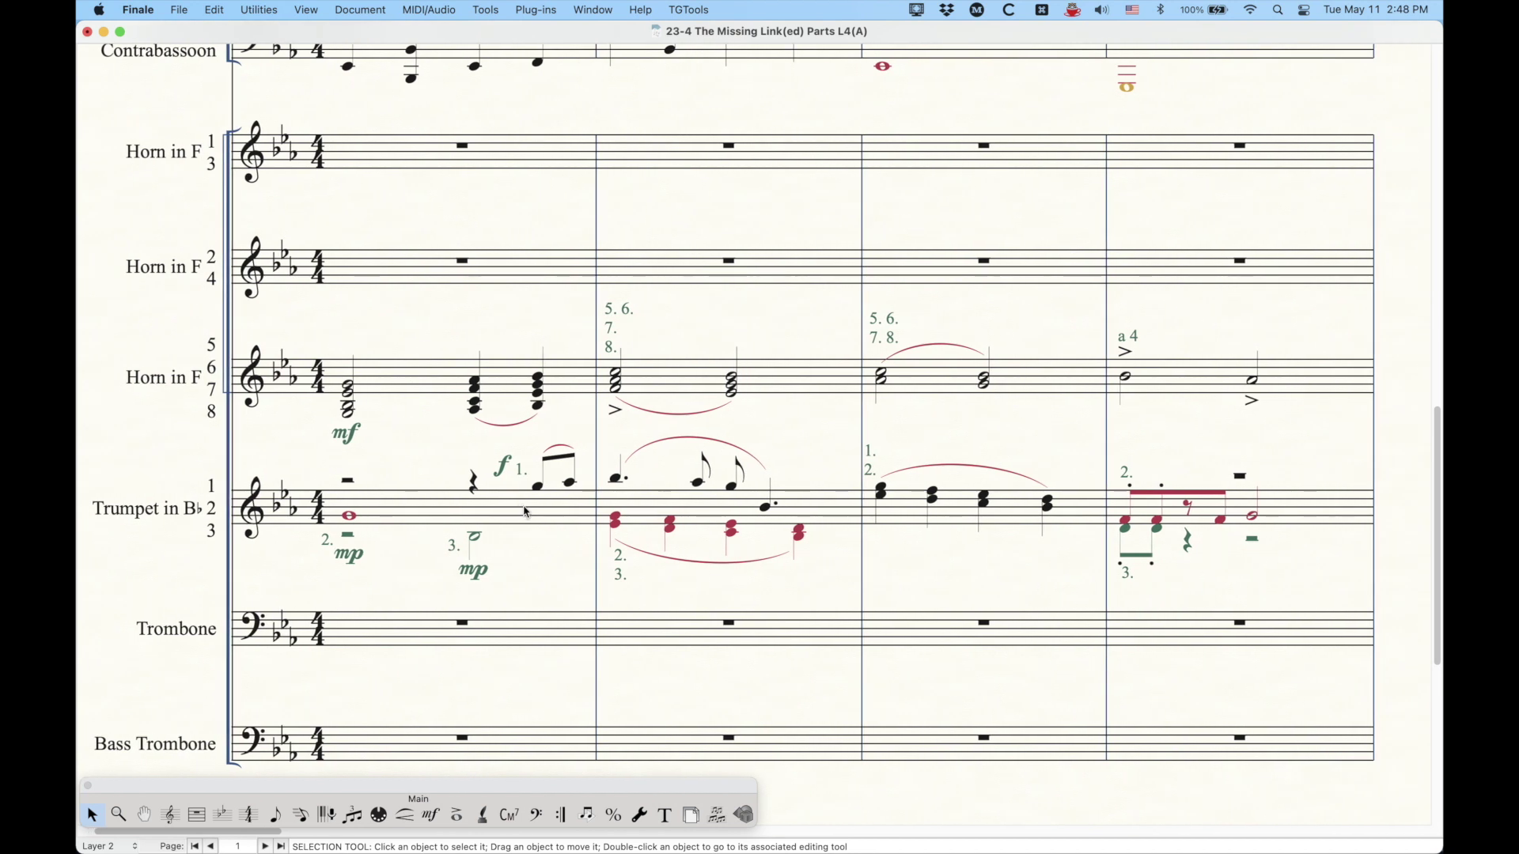
- Examine the shared Horn in F 5 6 7 8 staff, focusing on the chords in its first measure
left_click(102, 382)
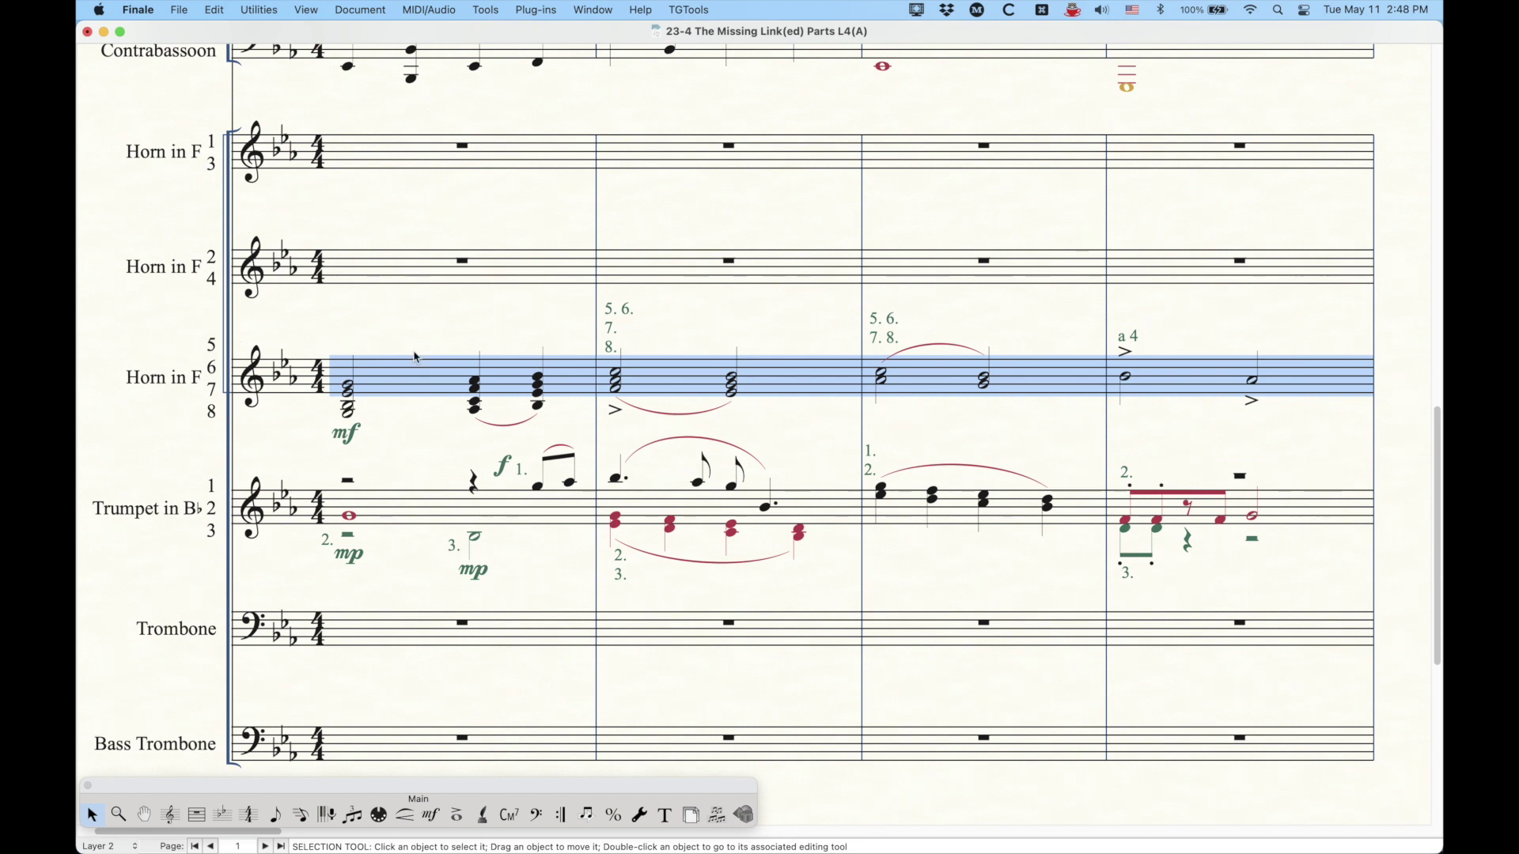
key("Escape")
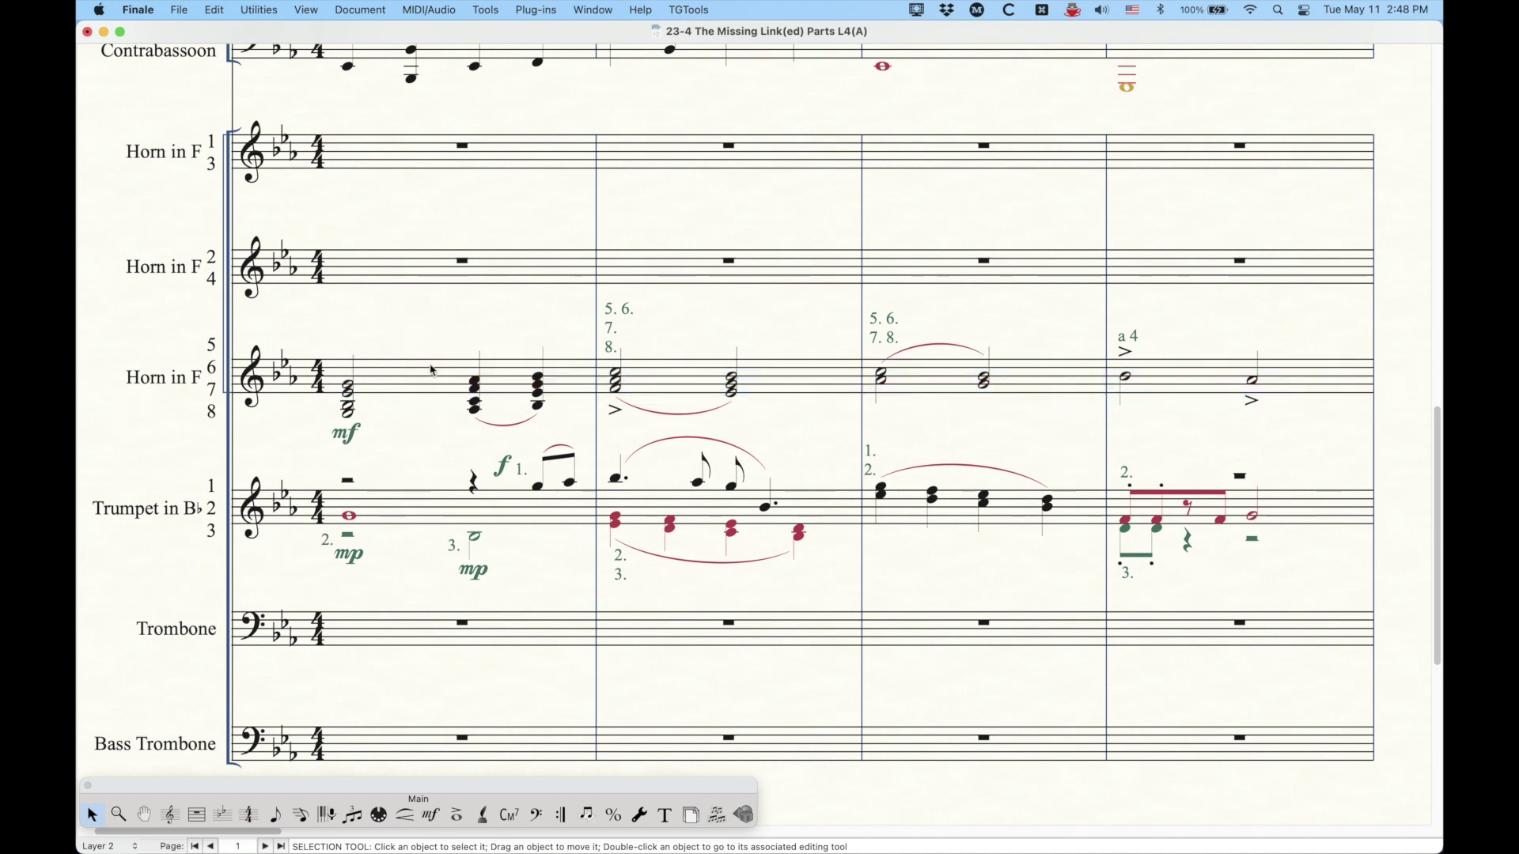
left_click(424, 378)
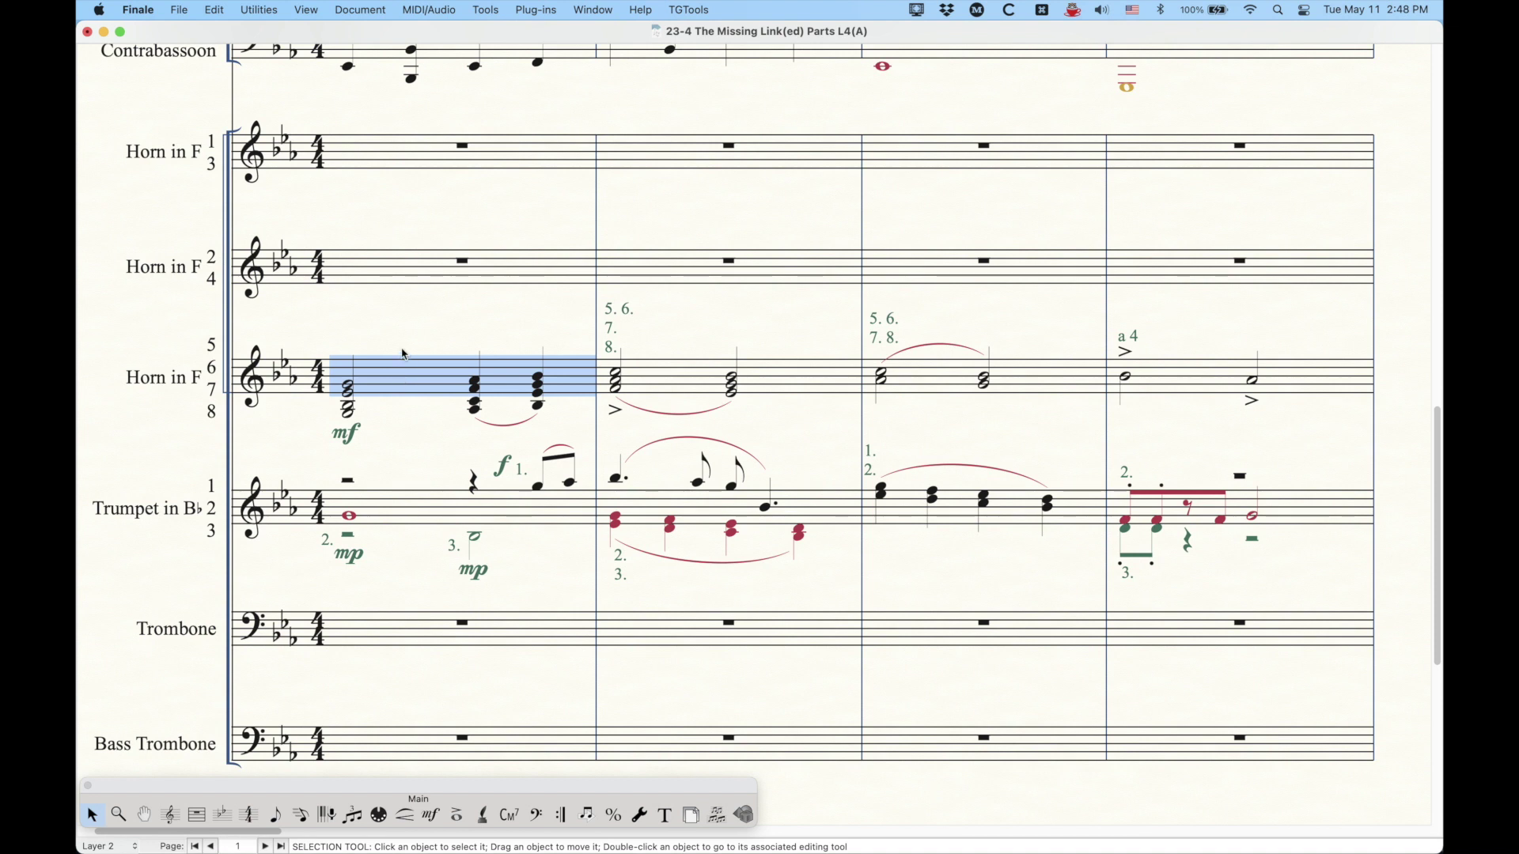
left_click(287, 353)
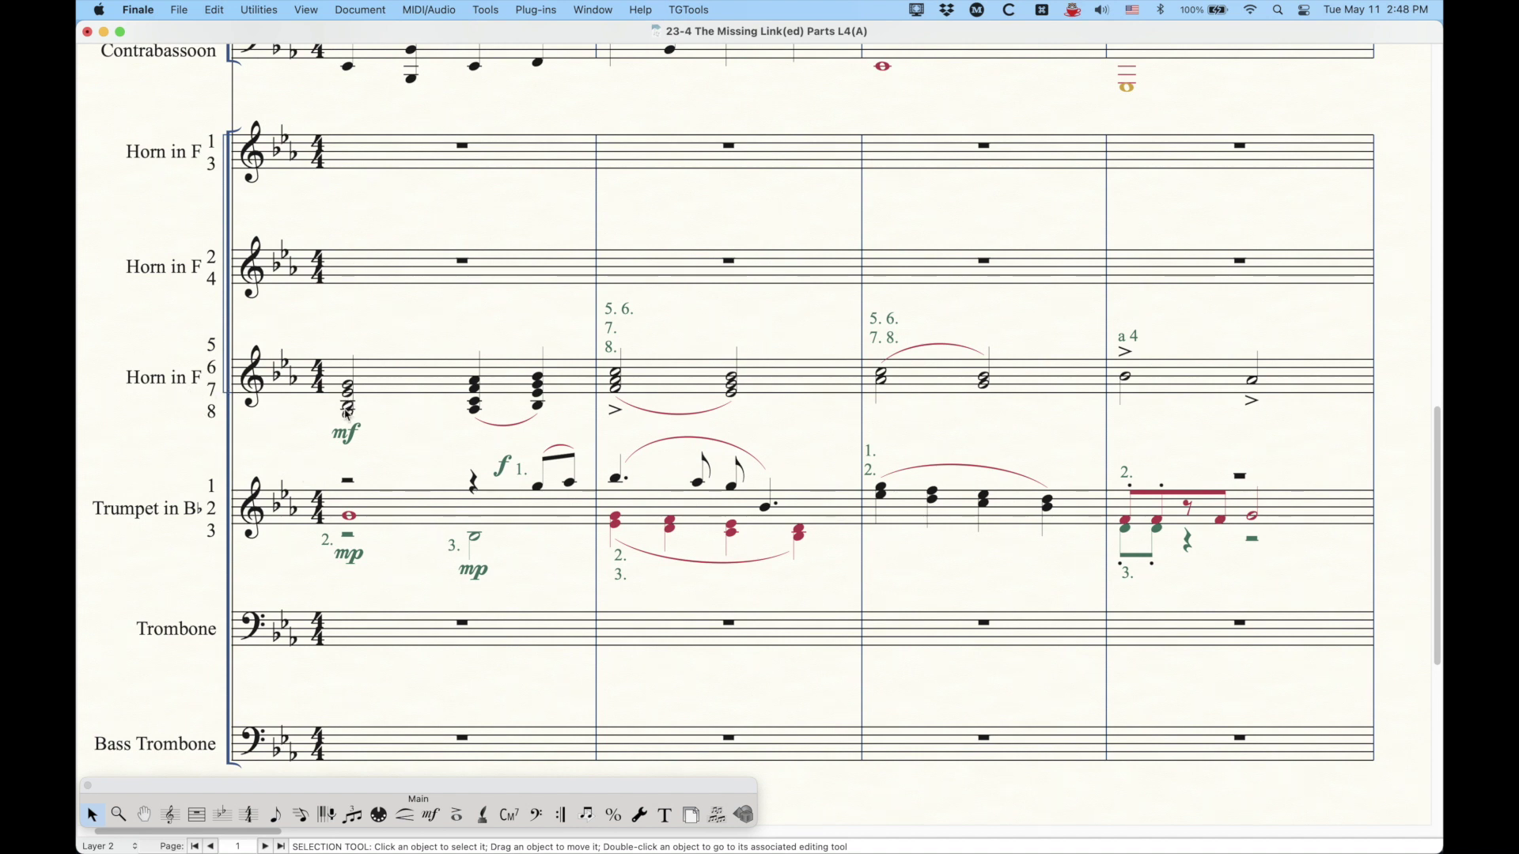
left_click(415, 388)
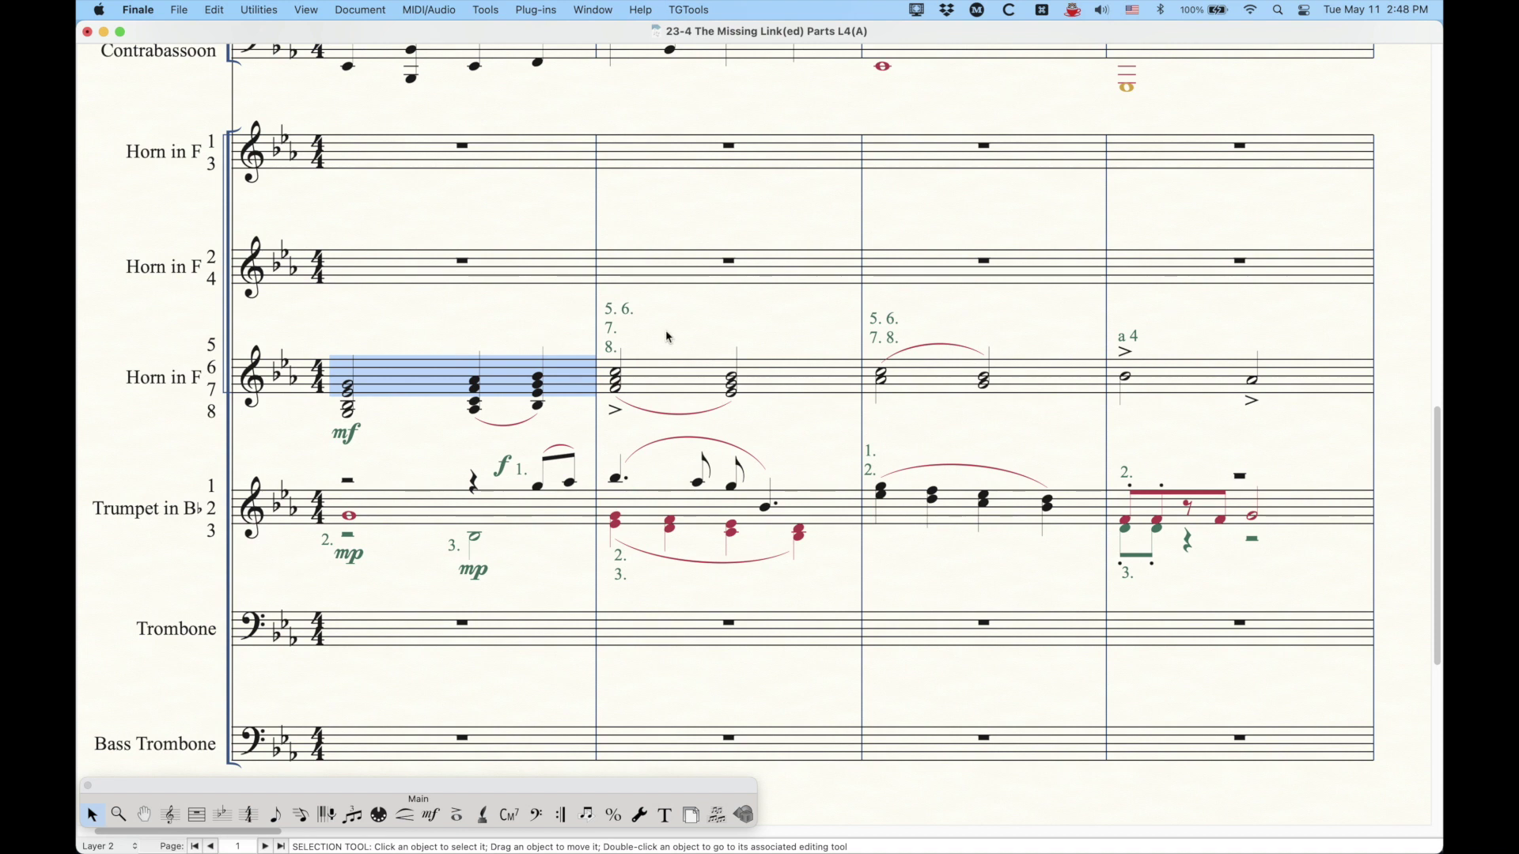
left_click(717, 346)
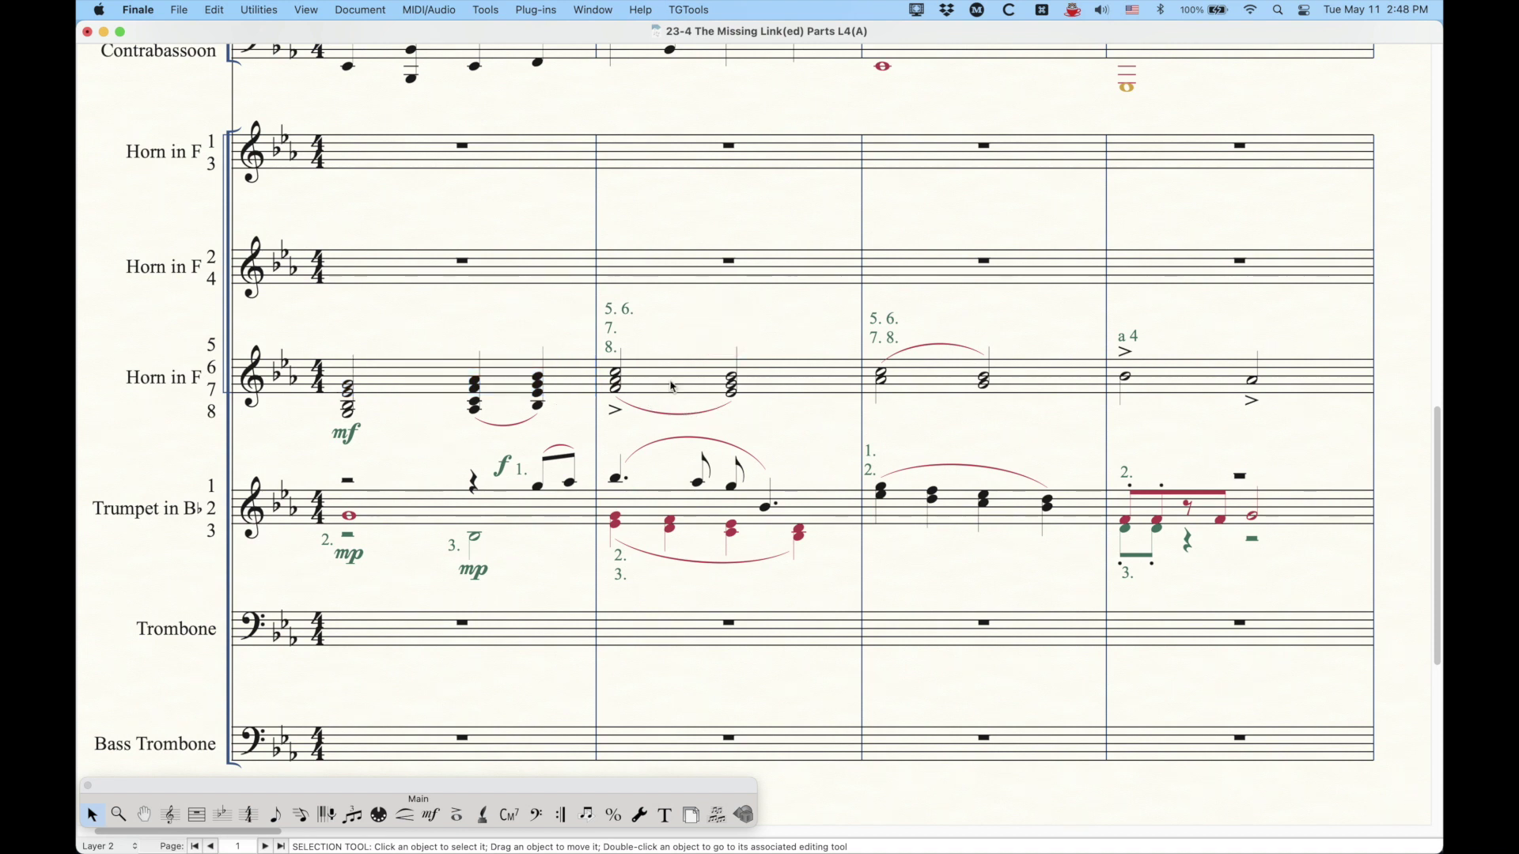
- Compare the chords and player-number labels across the first three measures of the Horn in F 5 6 7 8 staff
left_click(699, 375)
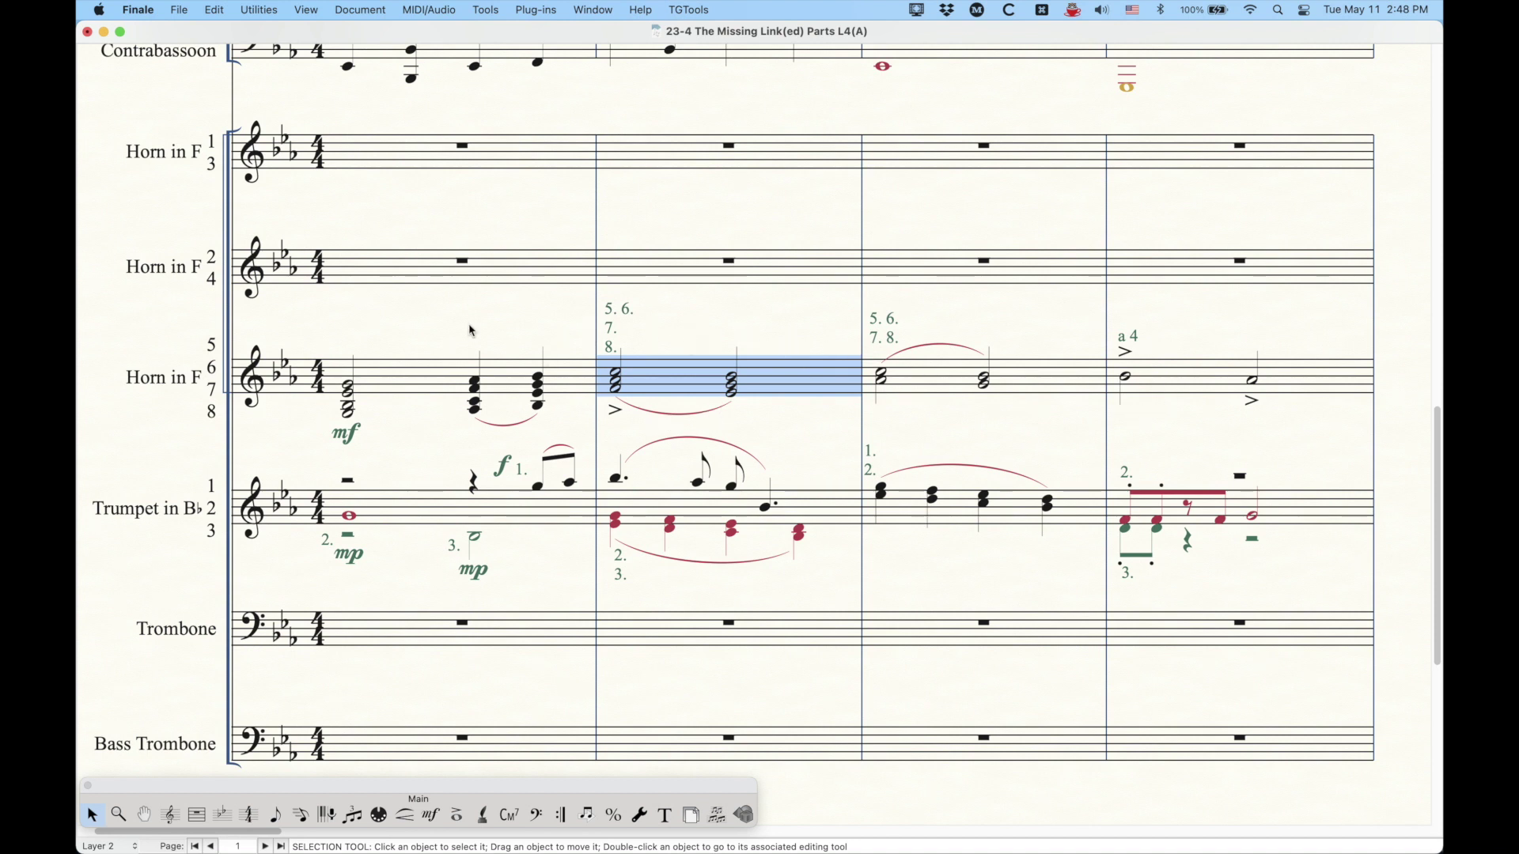
key("Escape")
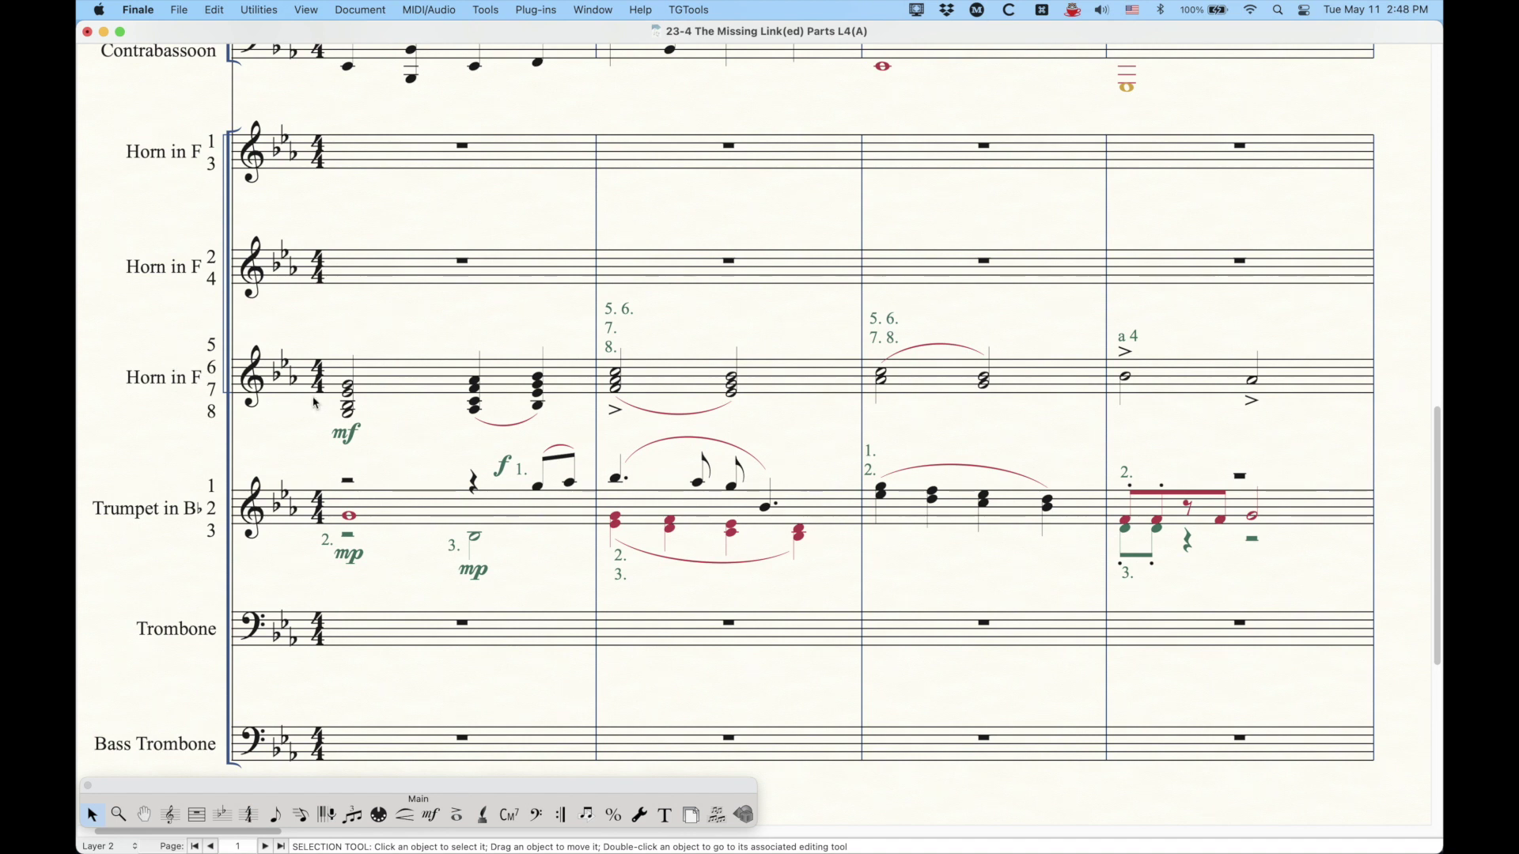
left_click(654, 370)
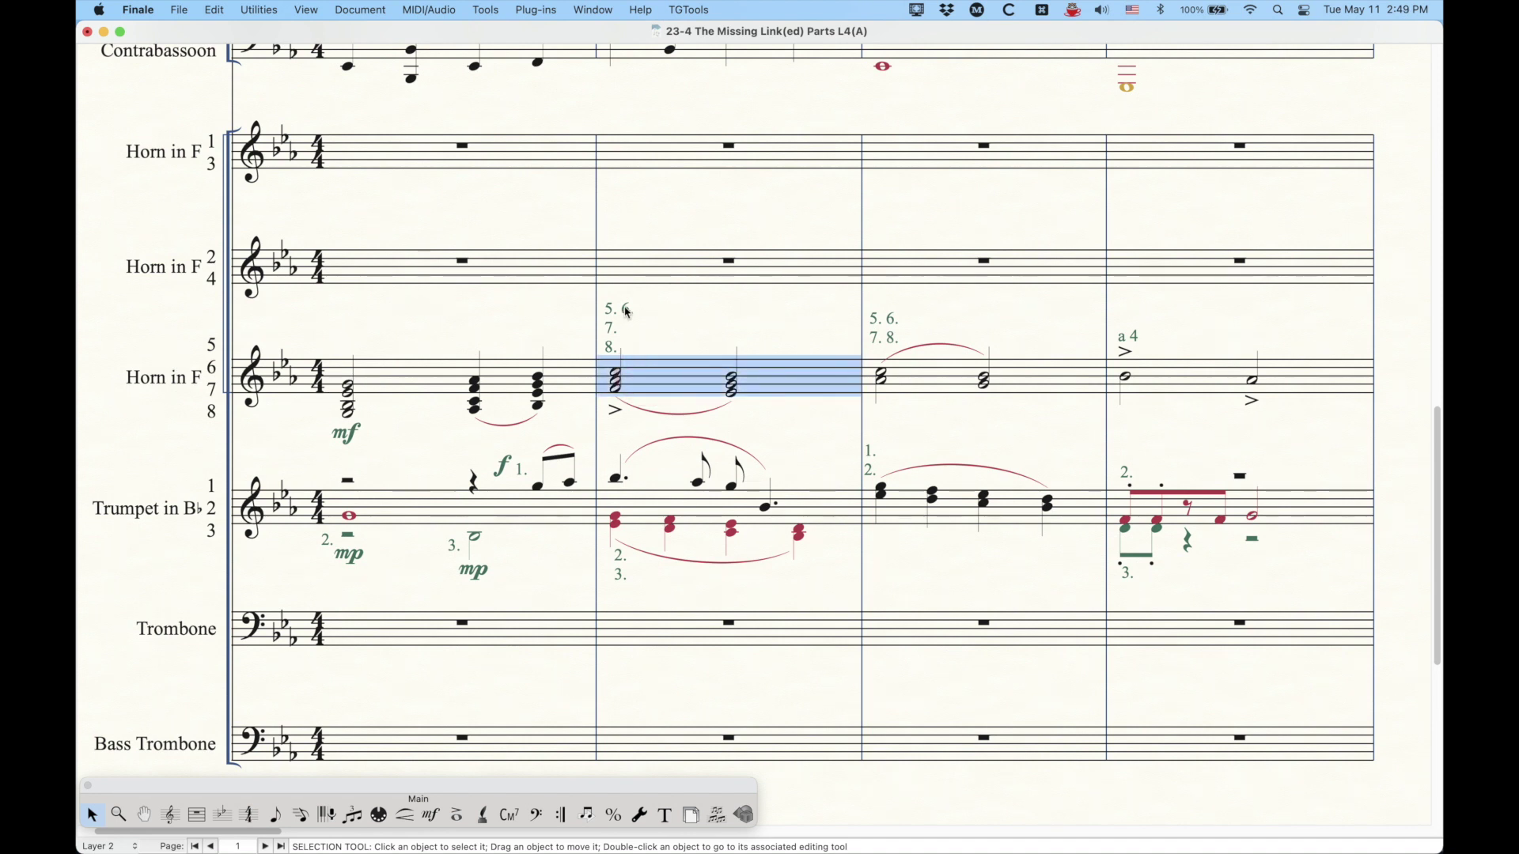
left_click(655, 334)
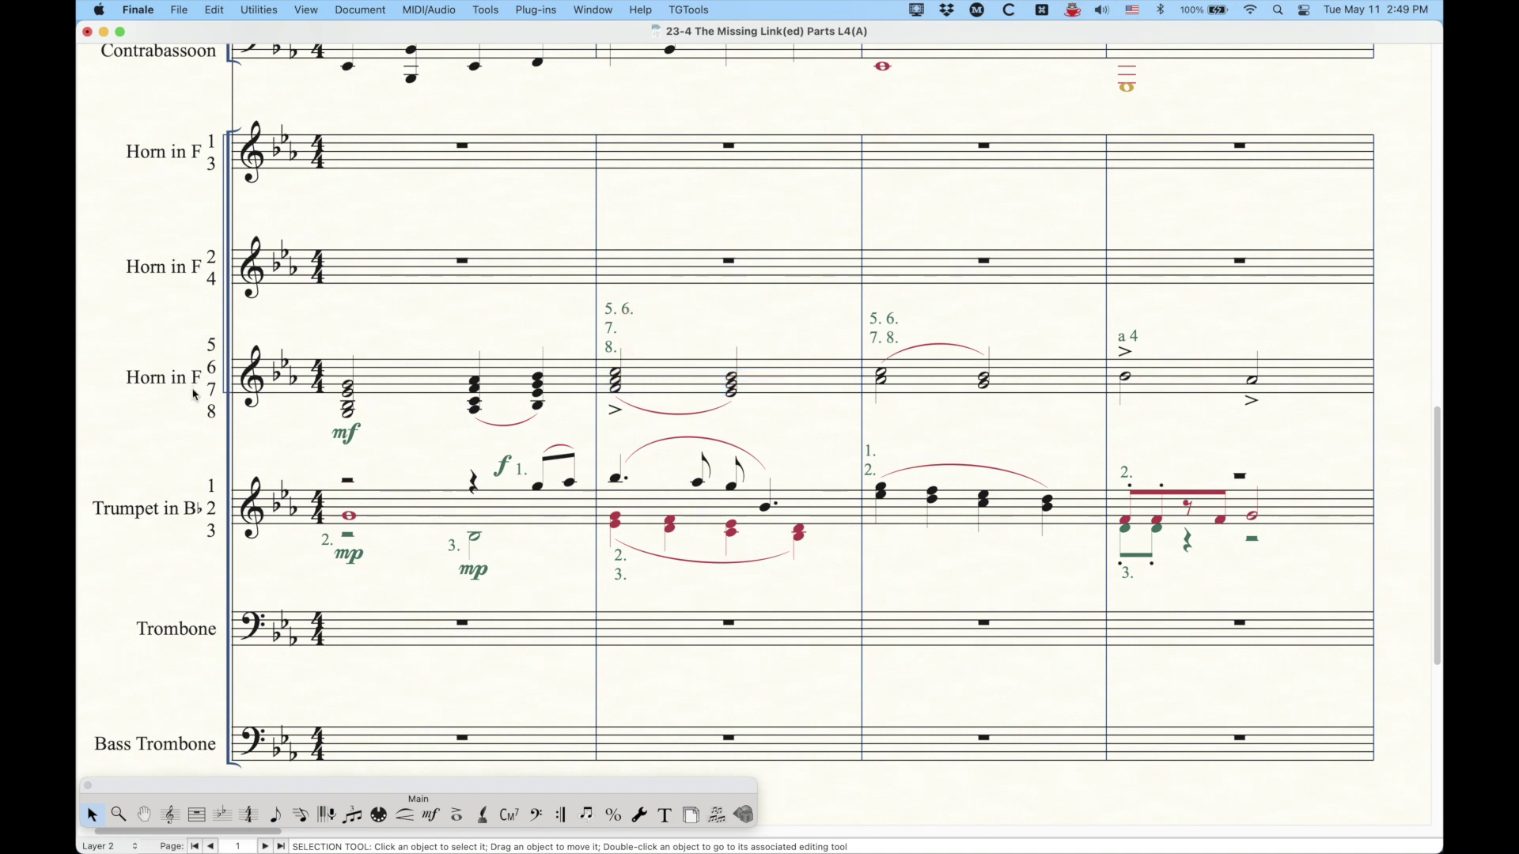
left_click(389, 385)
left_click(658, 385)
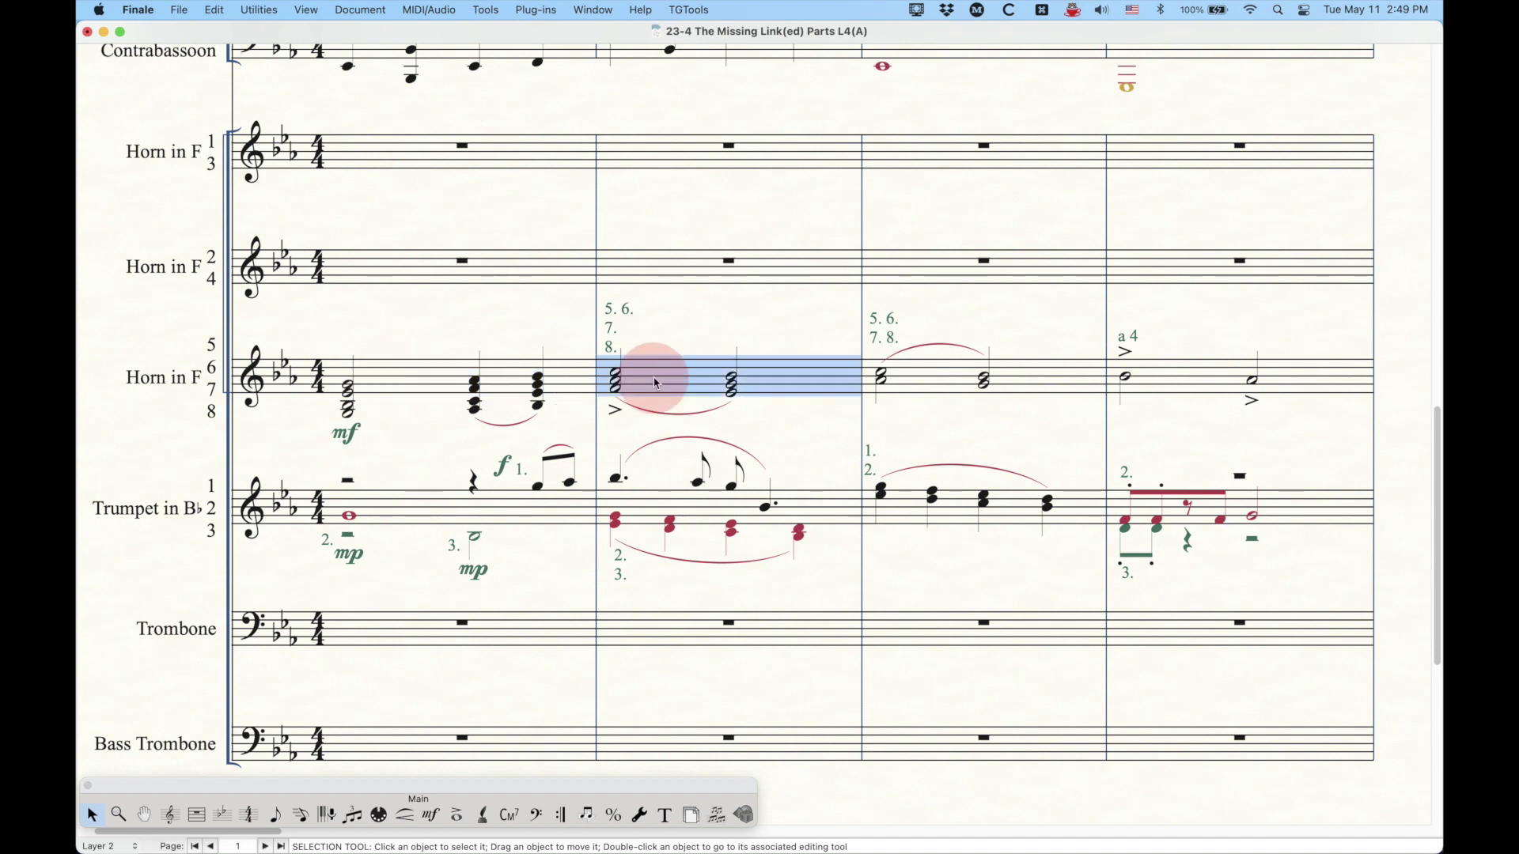
left_click(395, 384)
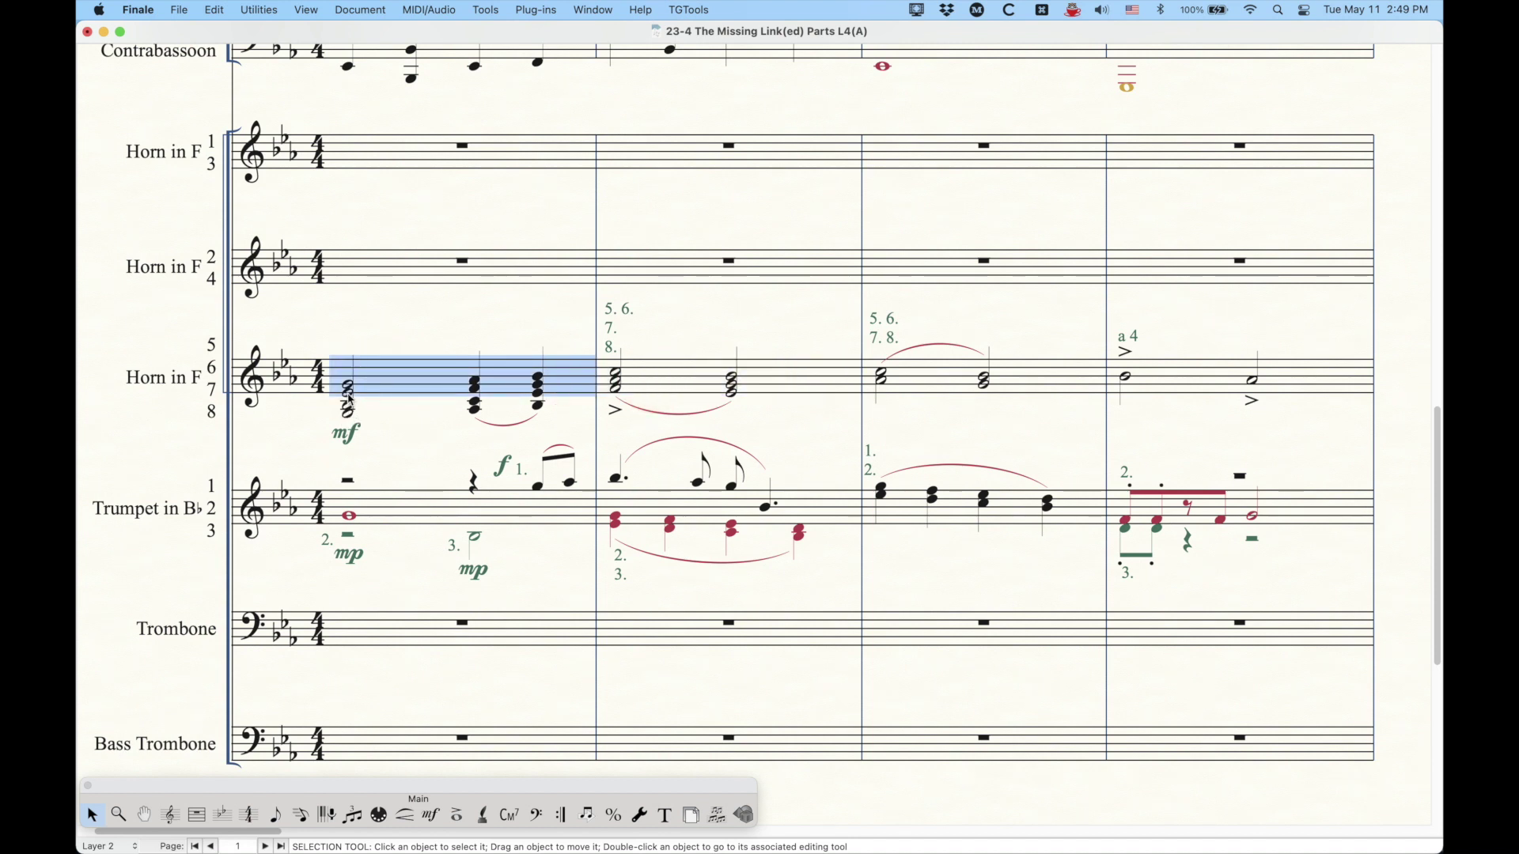
left_click(349, 399)
left_click(686, 389)
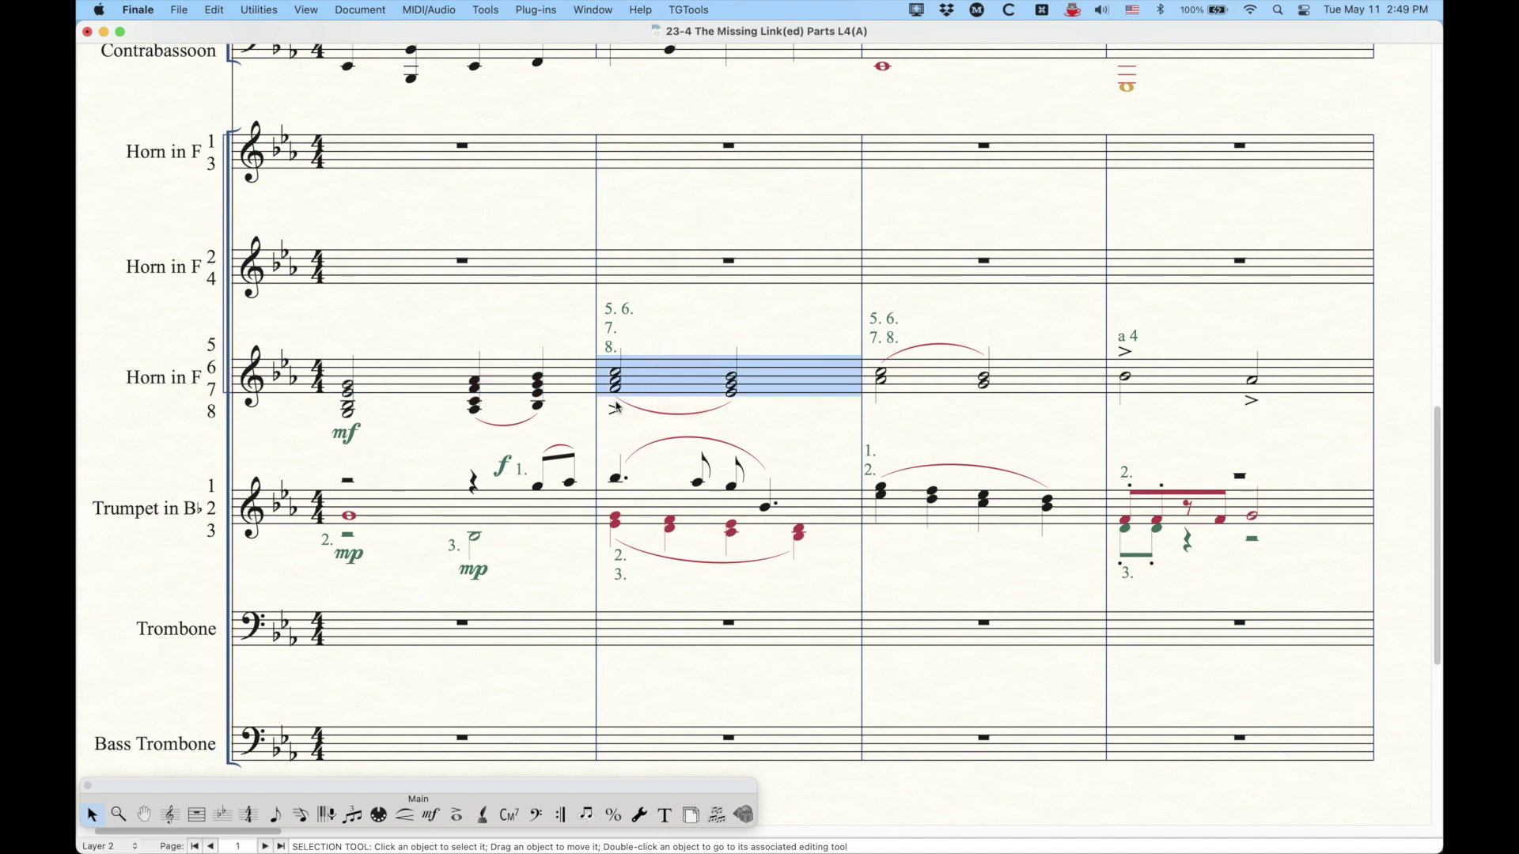
left_click(912, 385)
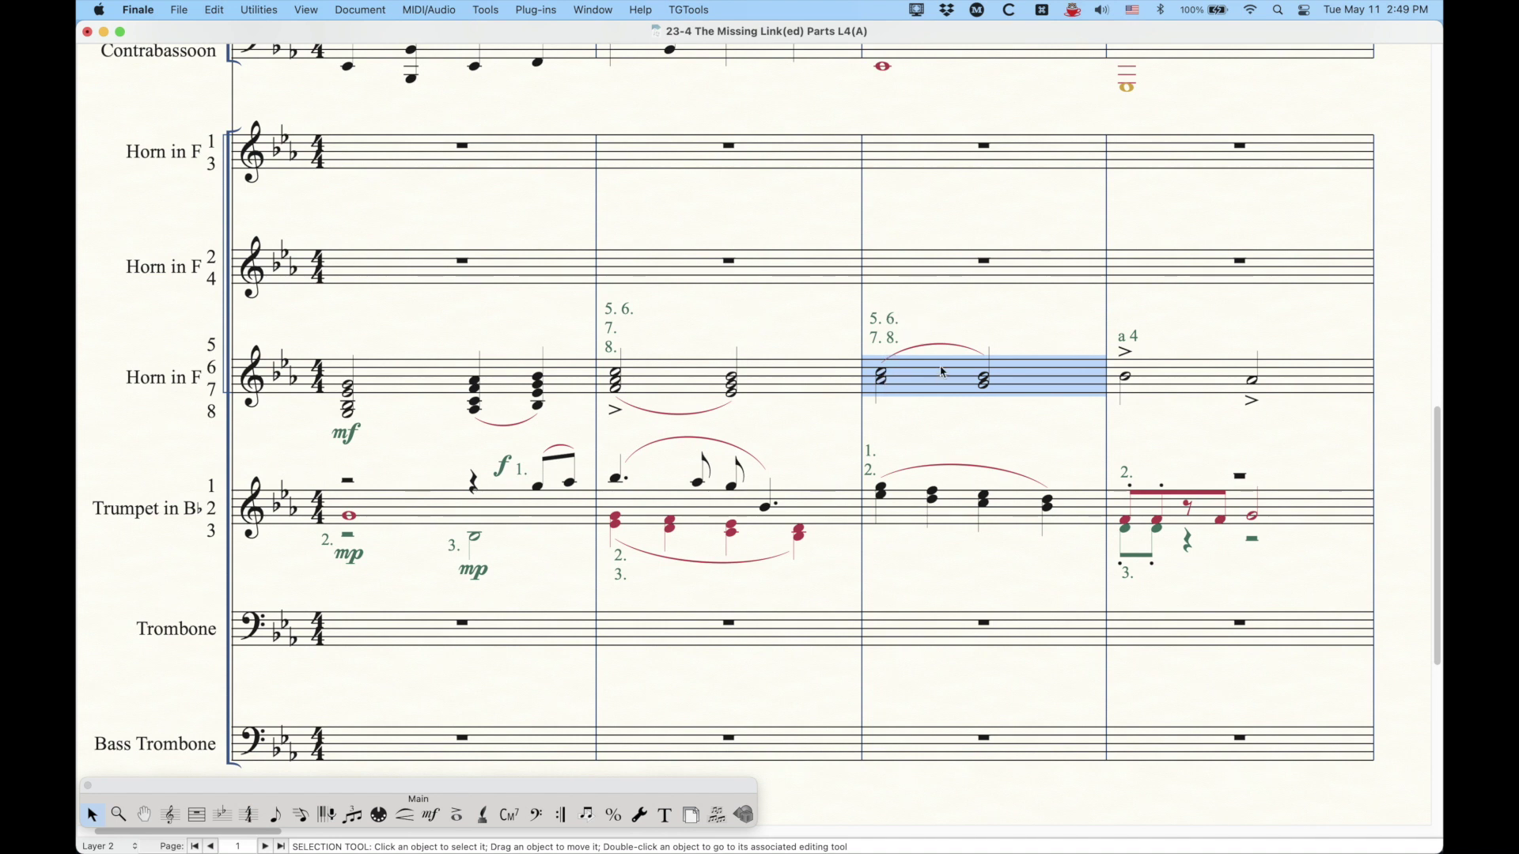
left_click(955, 337)
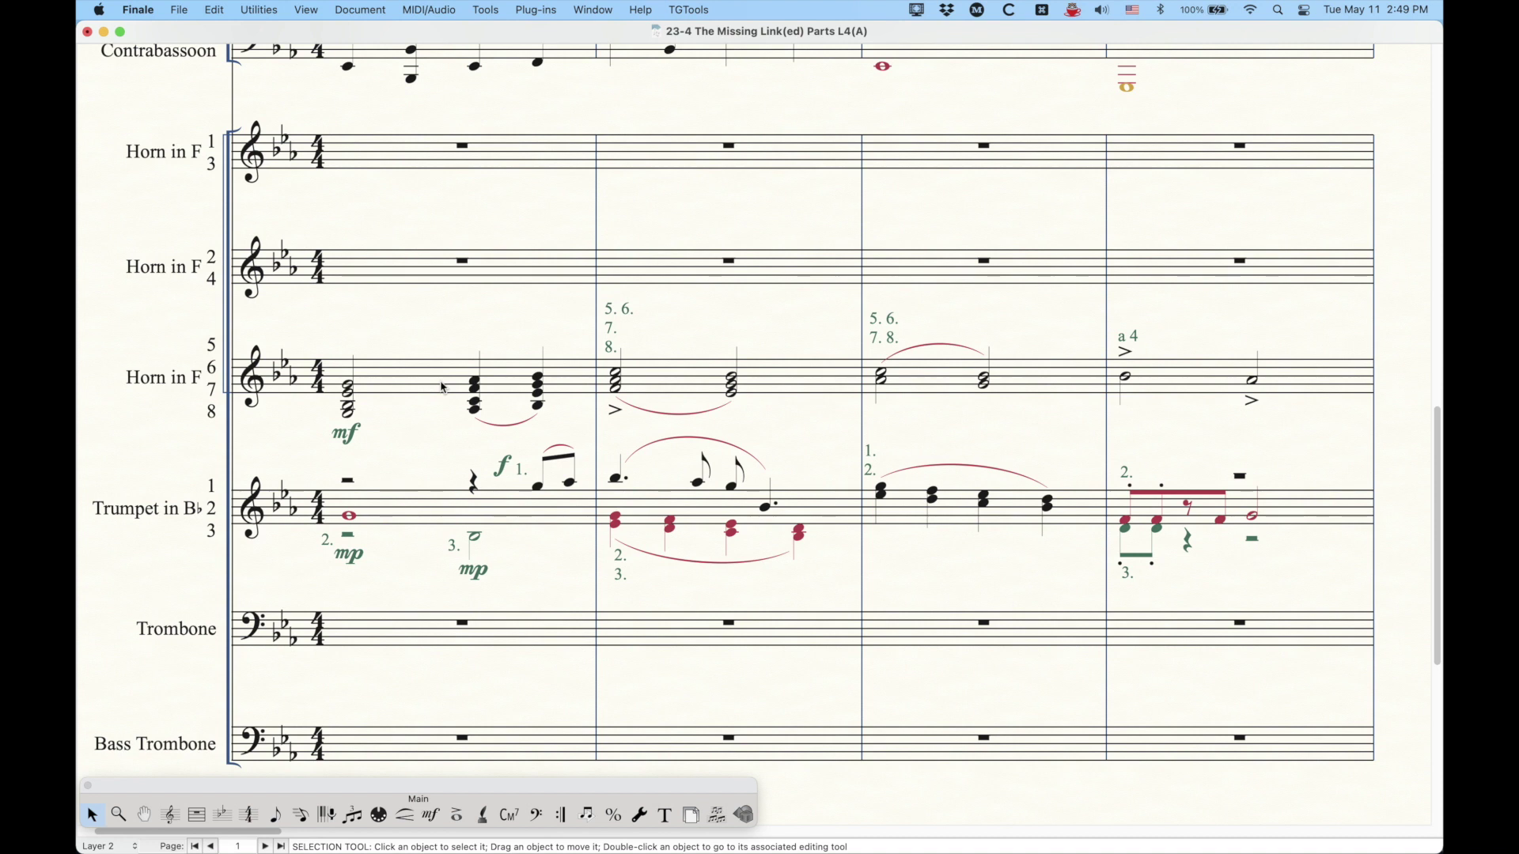
- Examine the shared Horn in F 5 6 7 8 staff across its four measures, ending on the chords in the first measure
left_click(398, 386)
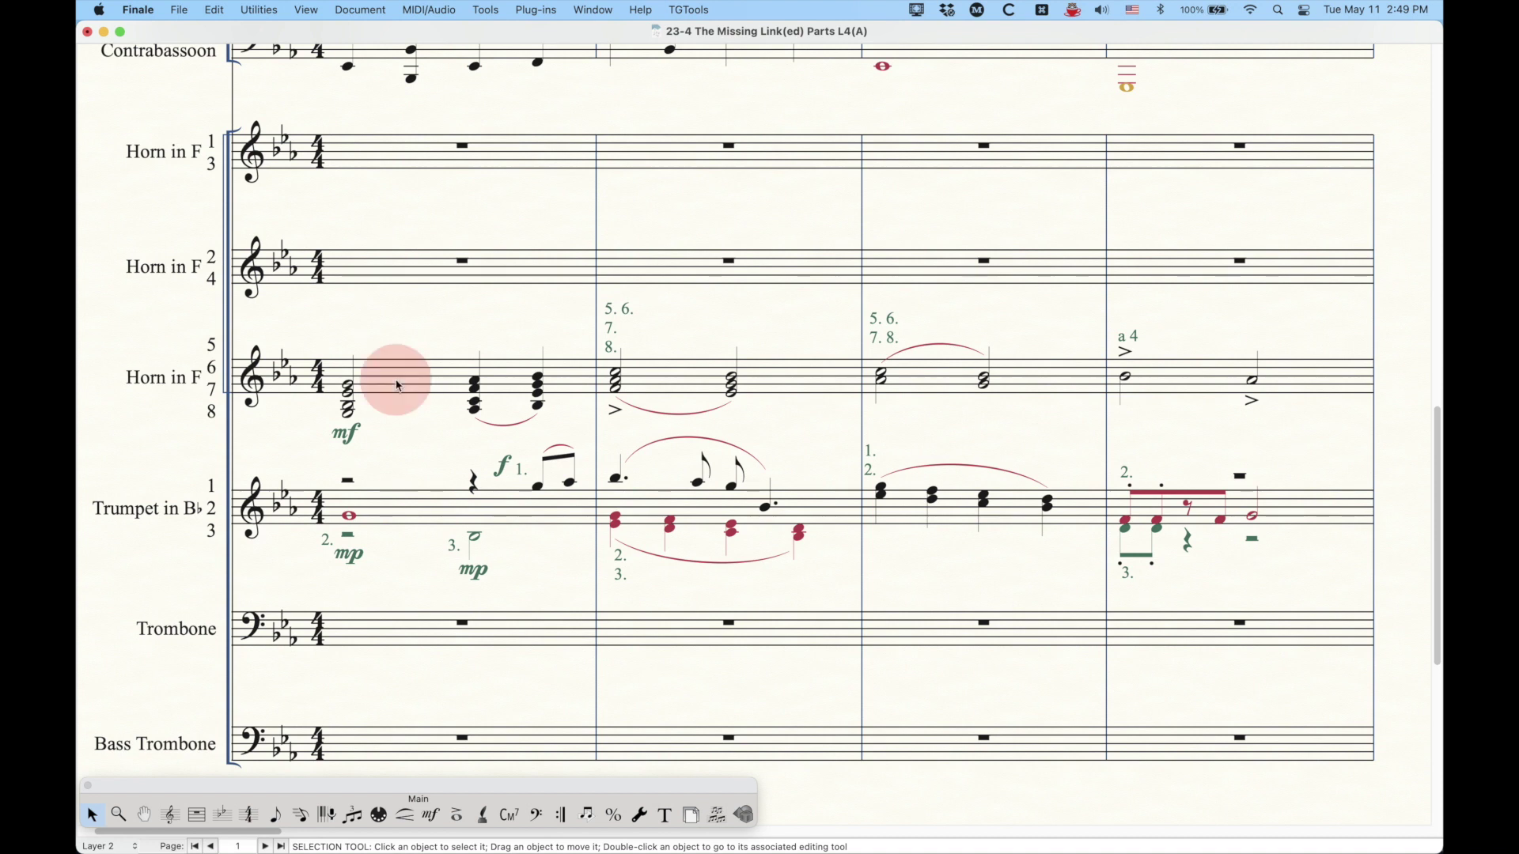
left_click(99, 386)
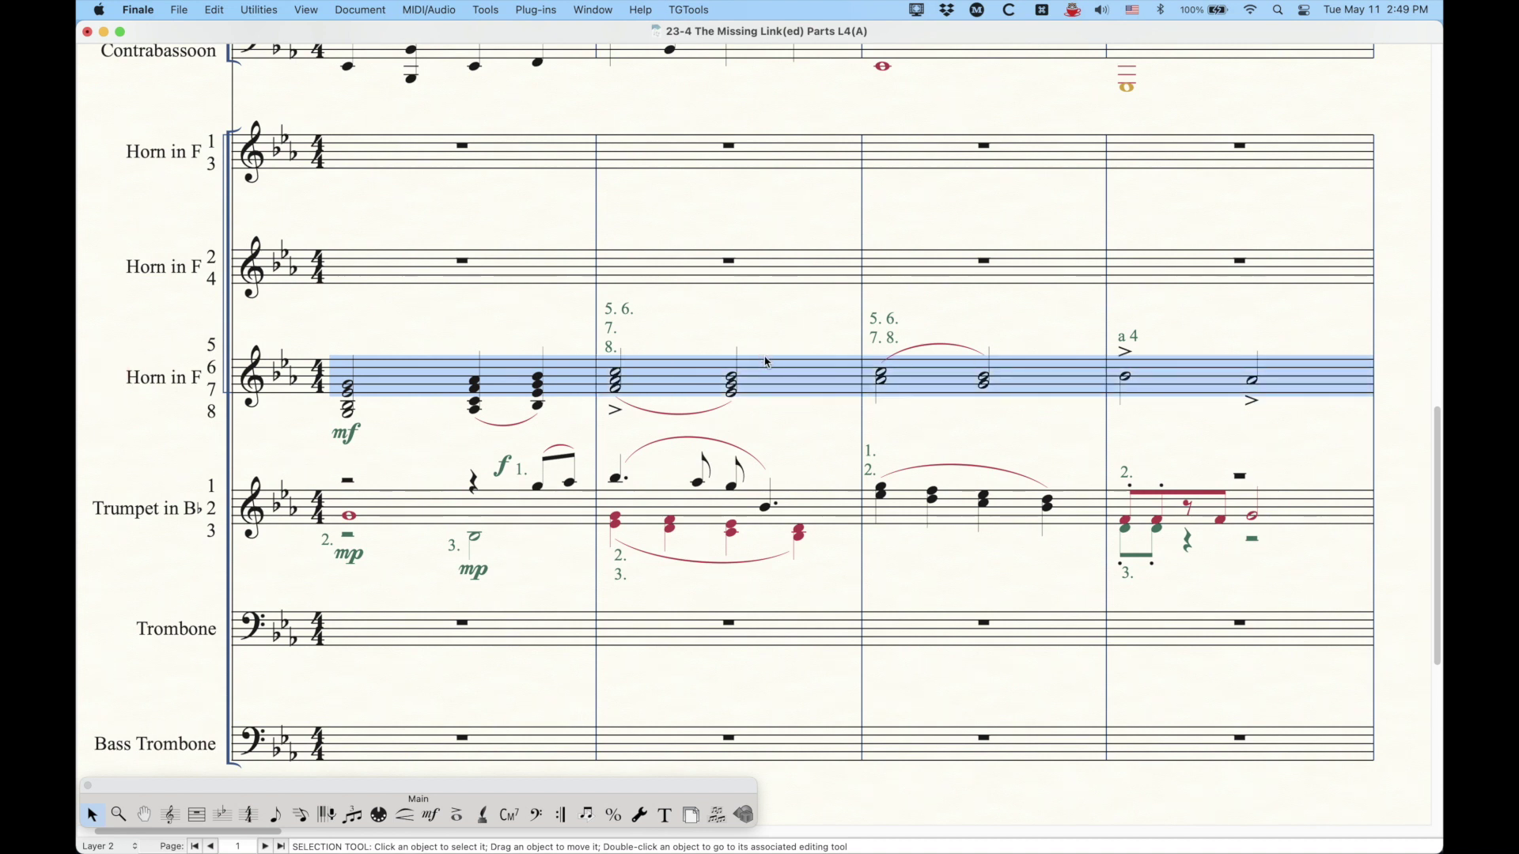
scroll(769, 347, "down", 1)
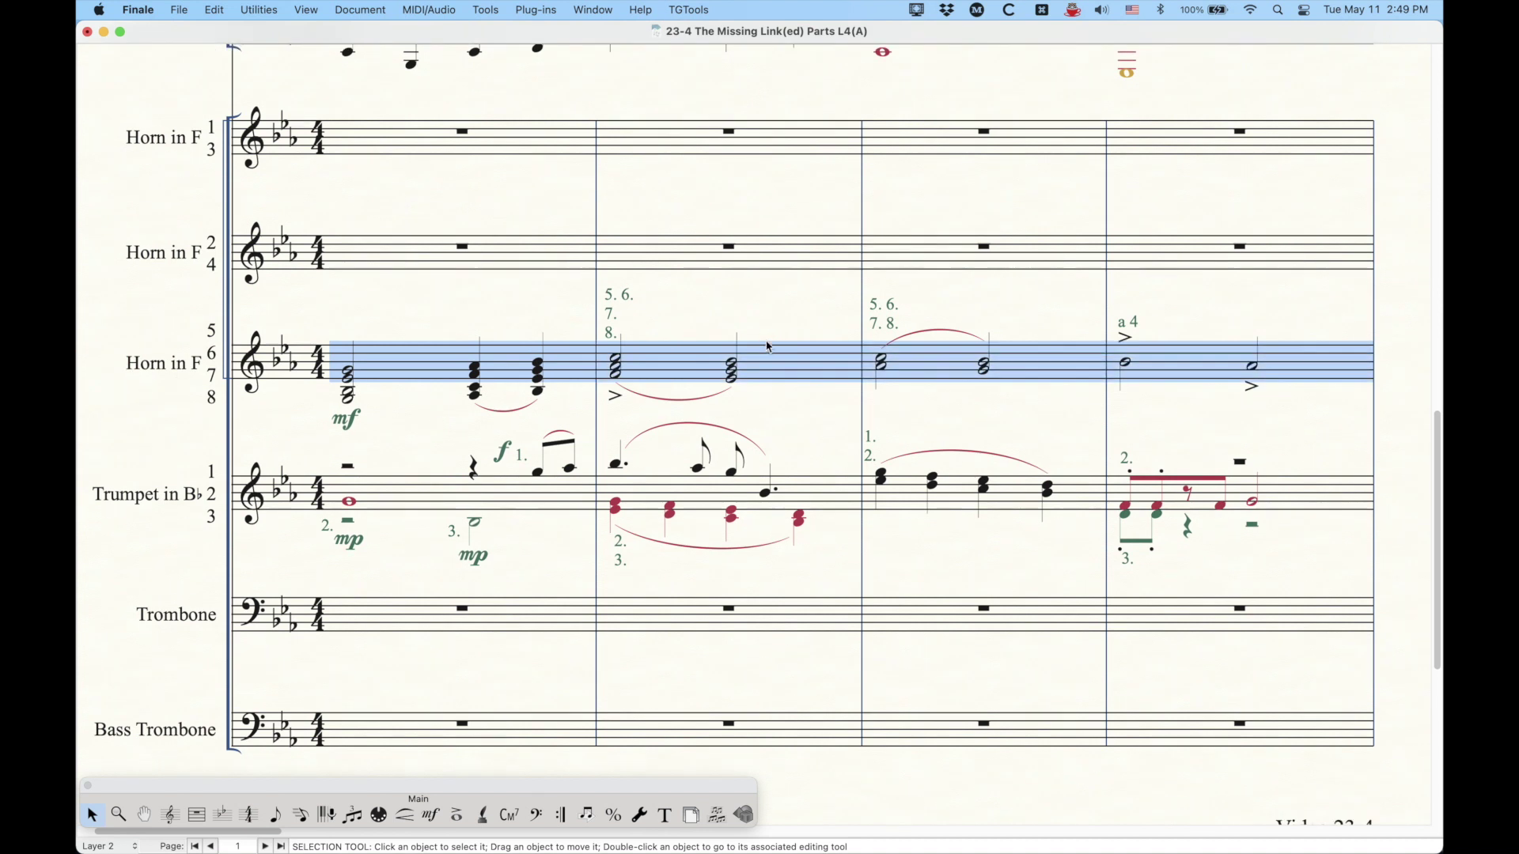
left_click(759, 312)
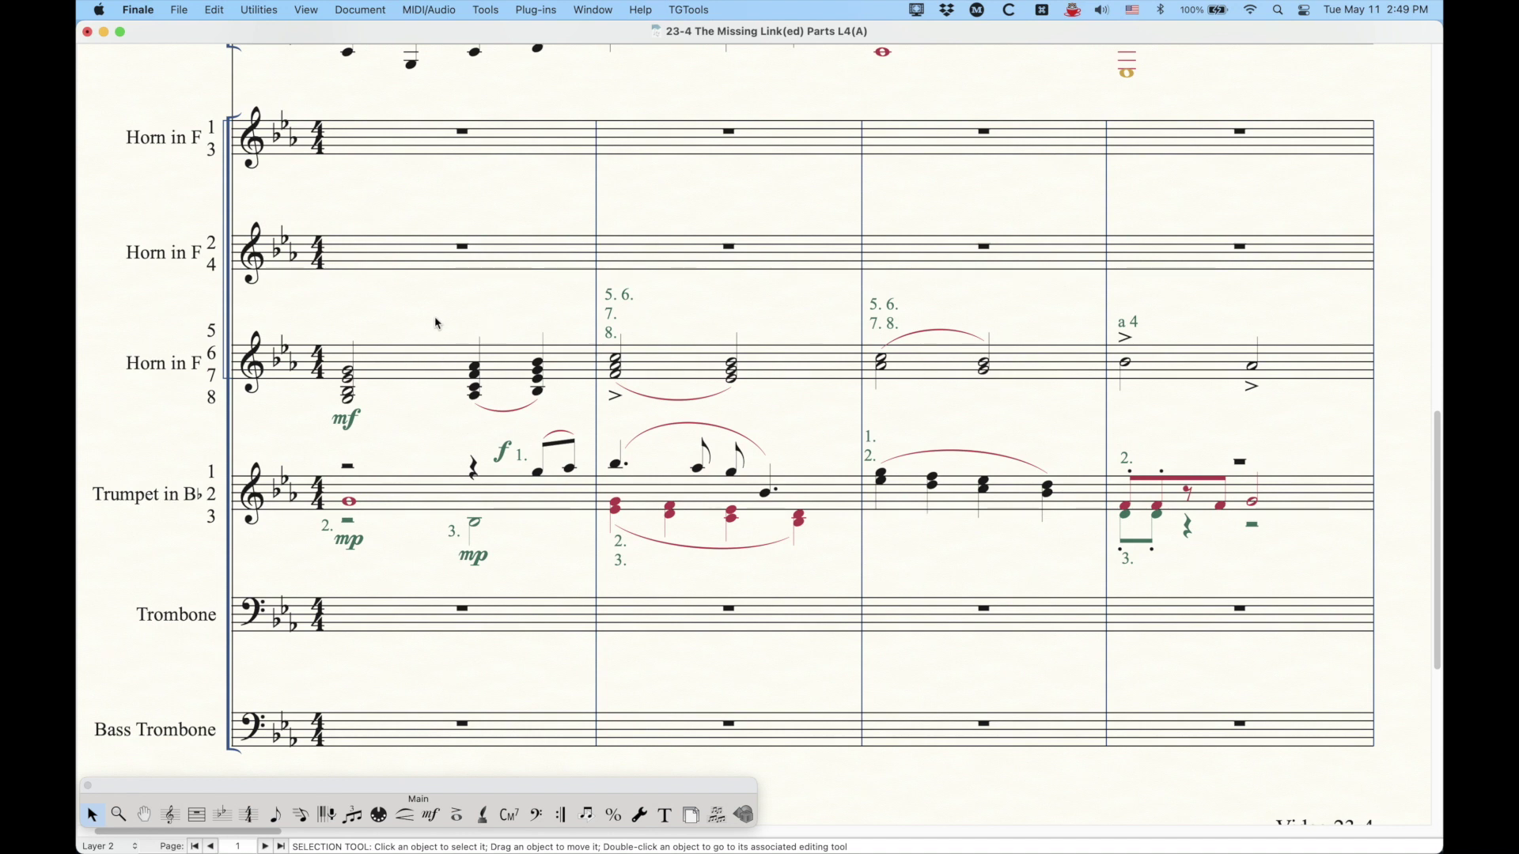
left_click(647, 402)
left_click(614, 401)
left_click(693, 308)
left_click(400, 367)
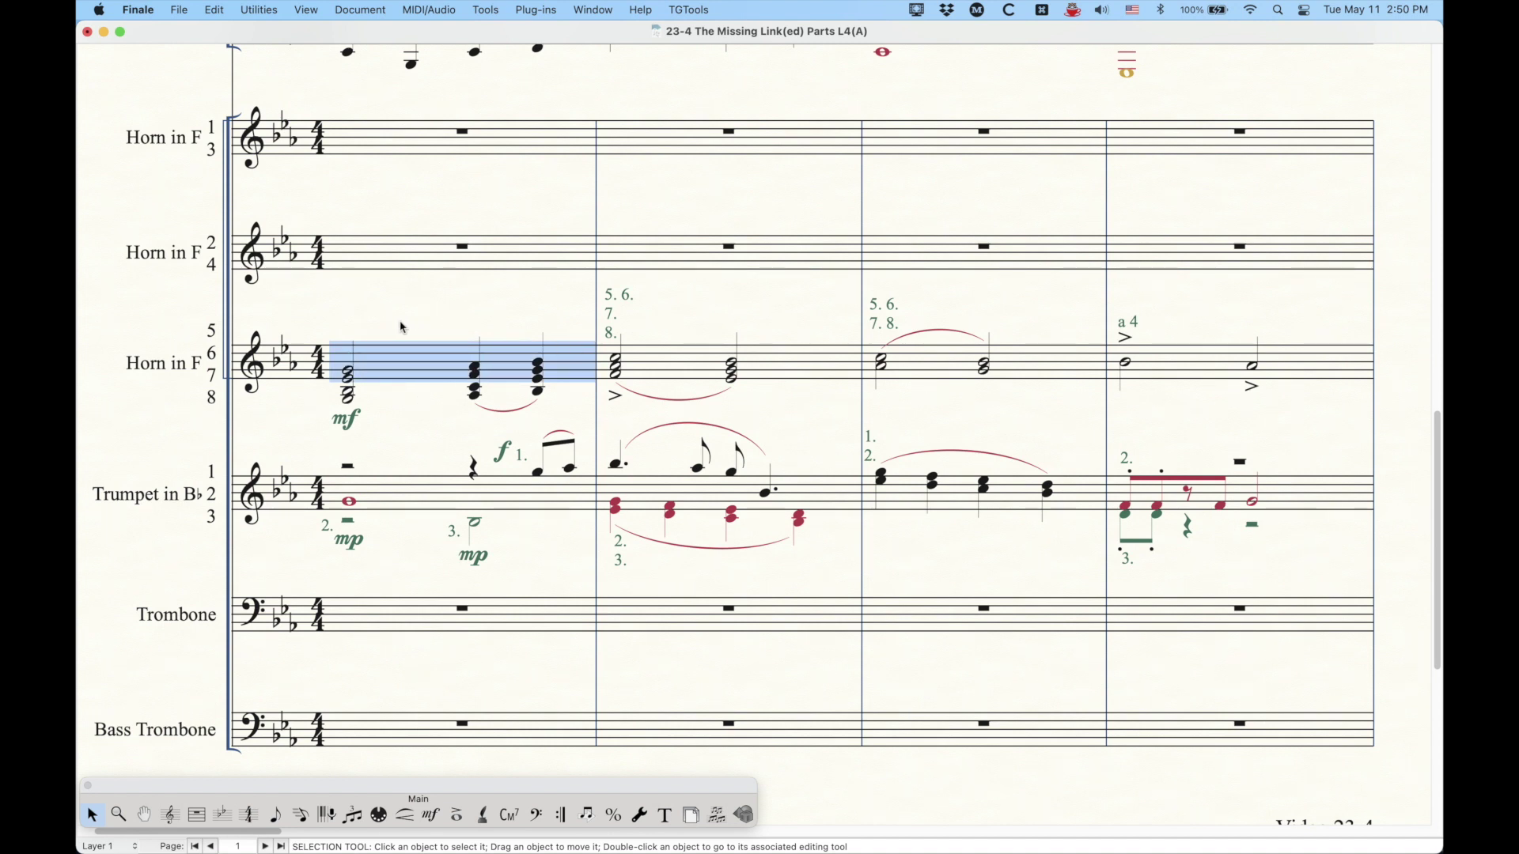
- Examine the layers and player-number labels in the first three measures of the shared Trumpet in Bb 1 2 3 staff
scroll(463, 566, "down", 2)
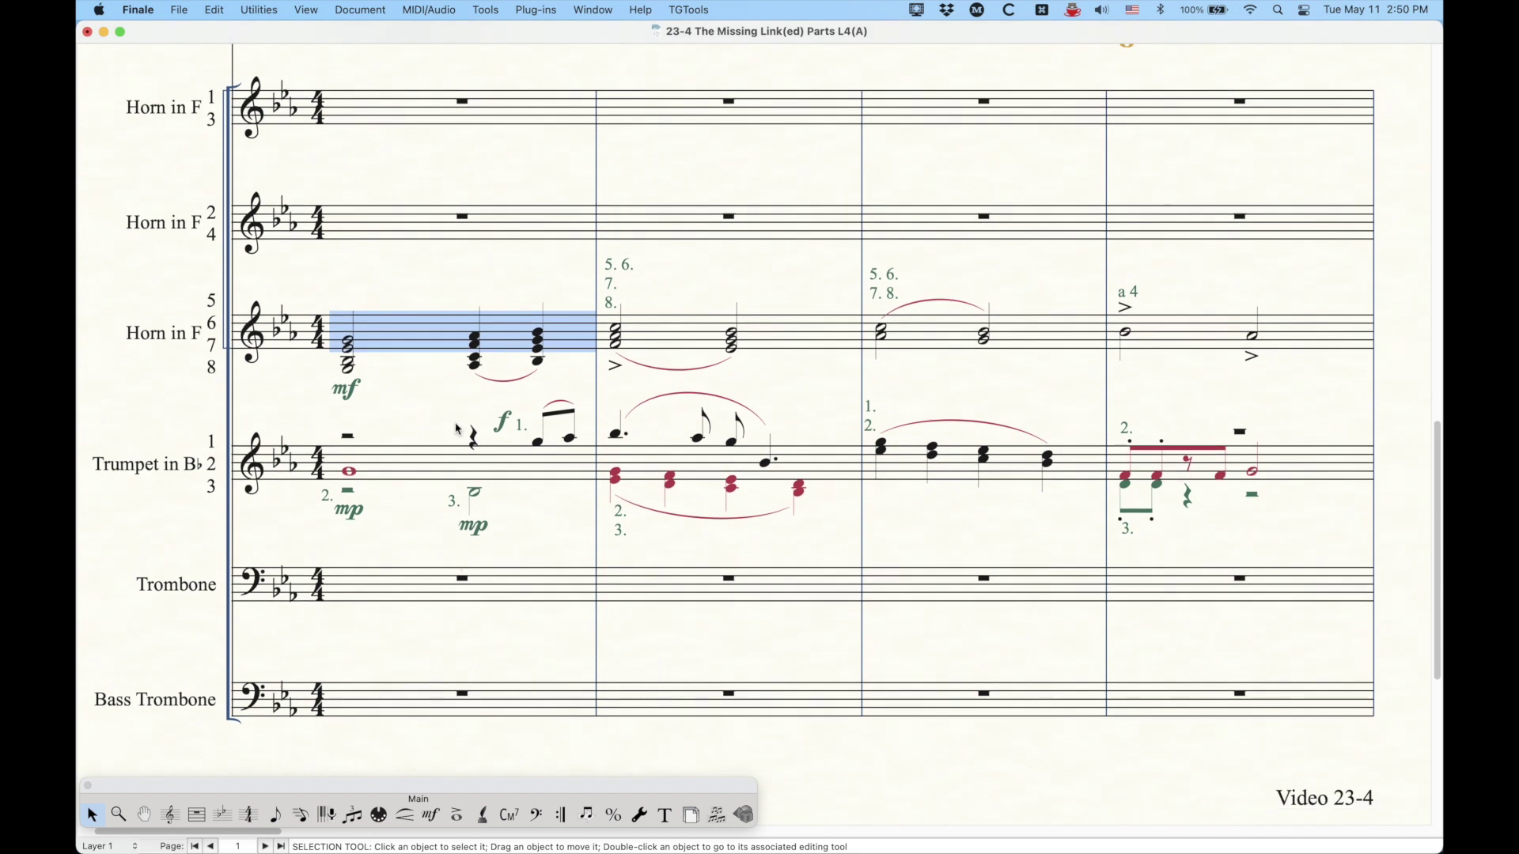
left_click(406, 472)
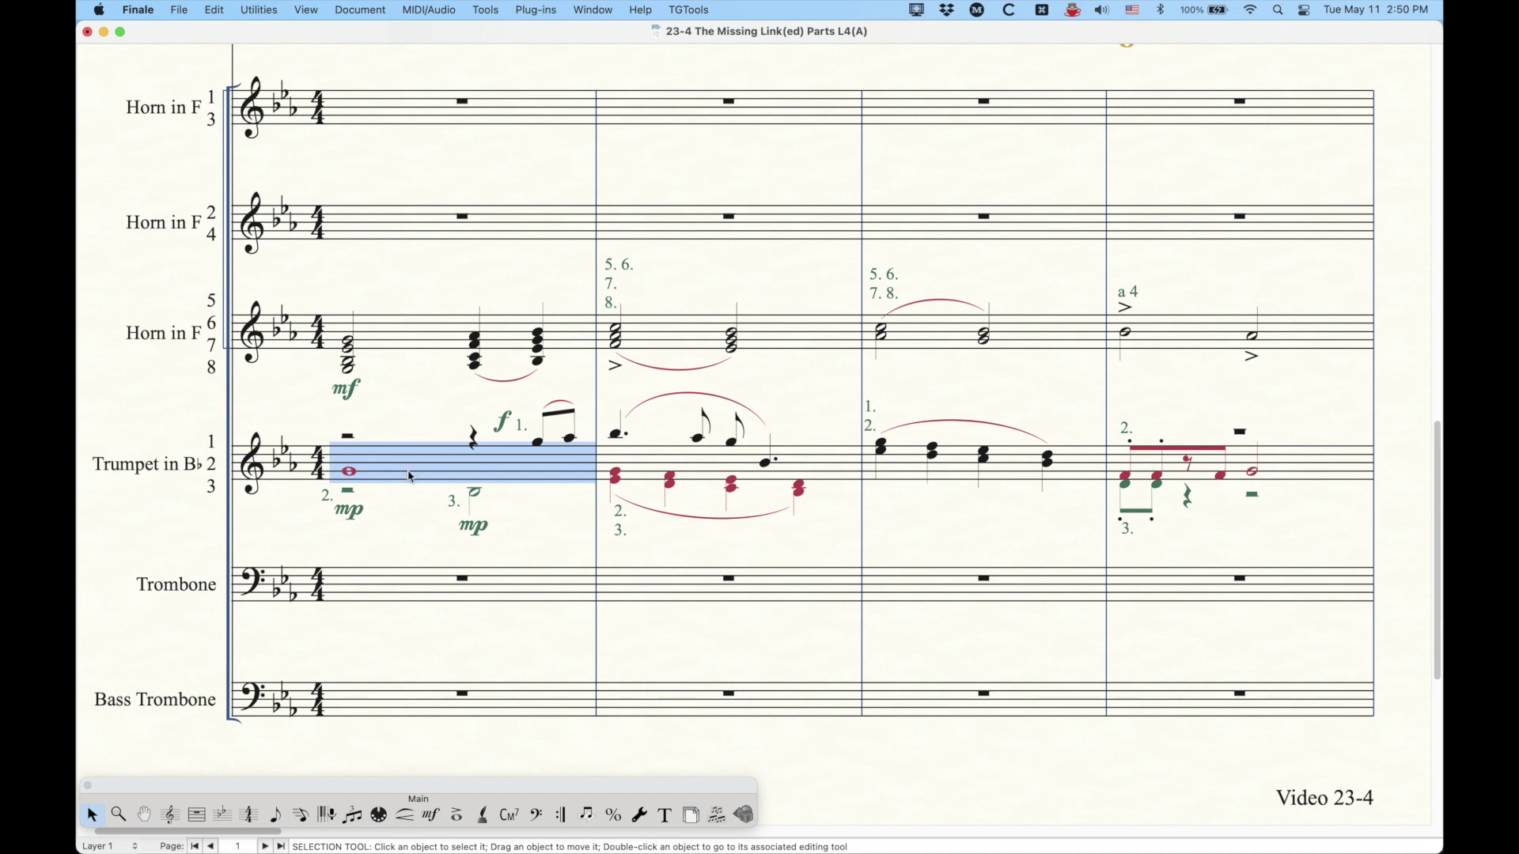
left_click(689, 467)
left_click(910, 463)
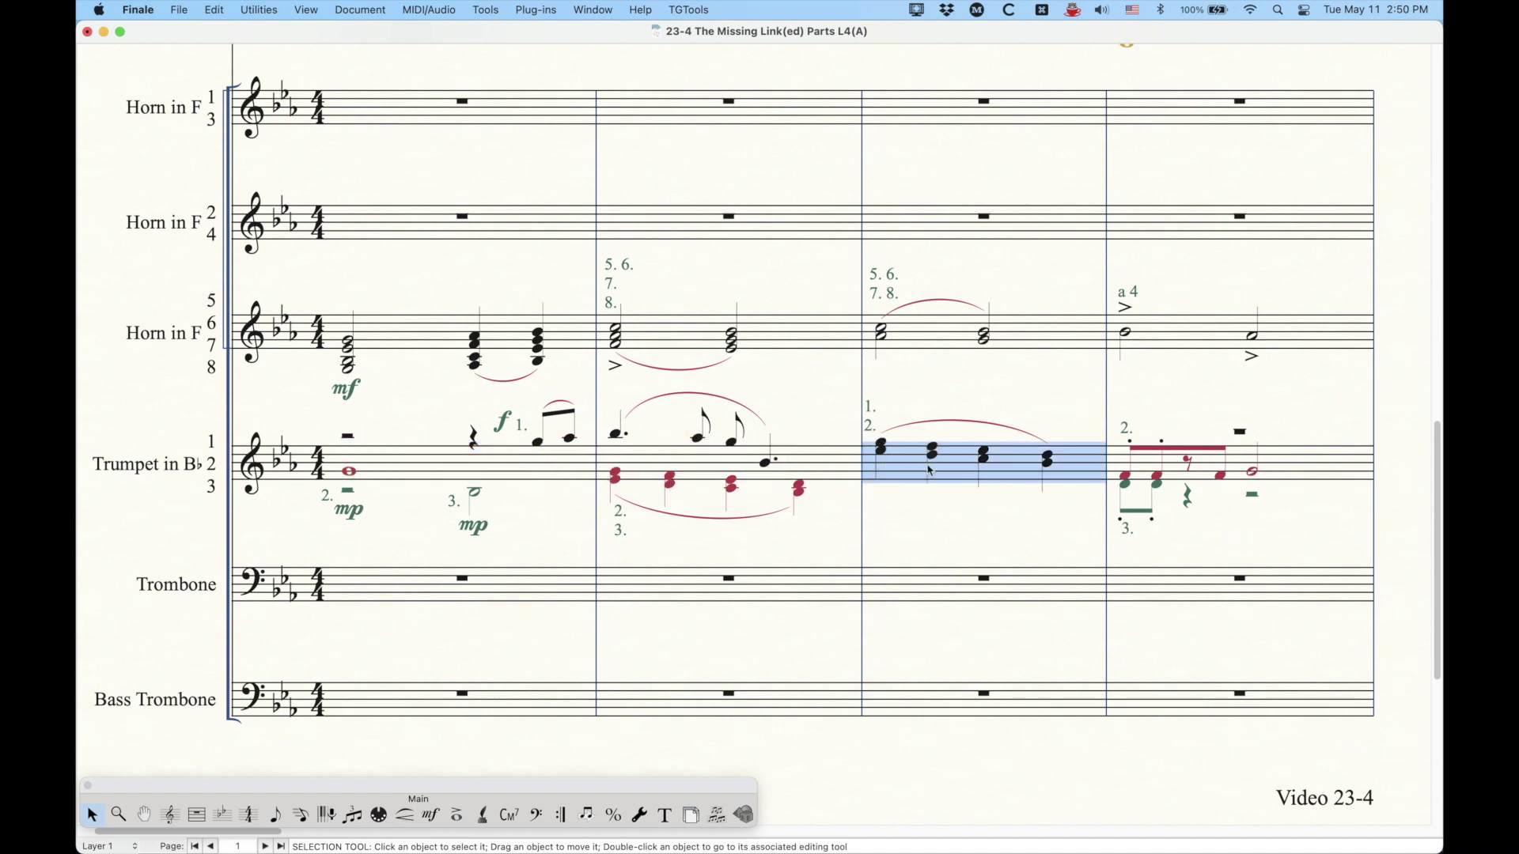
left_click(918, 399)
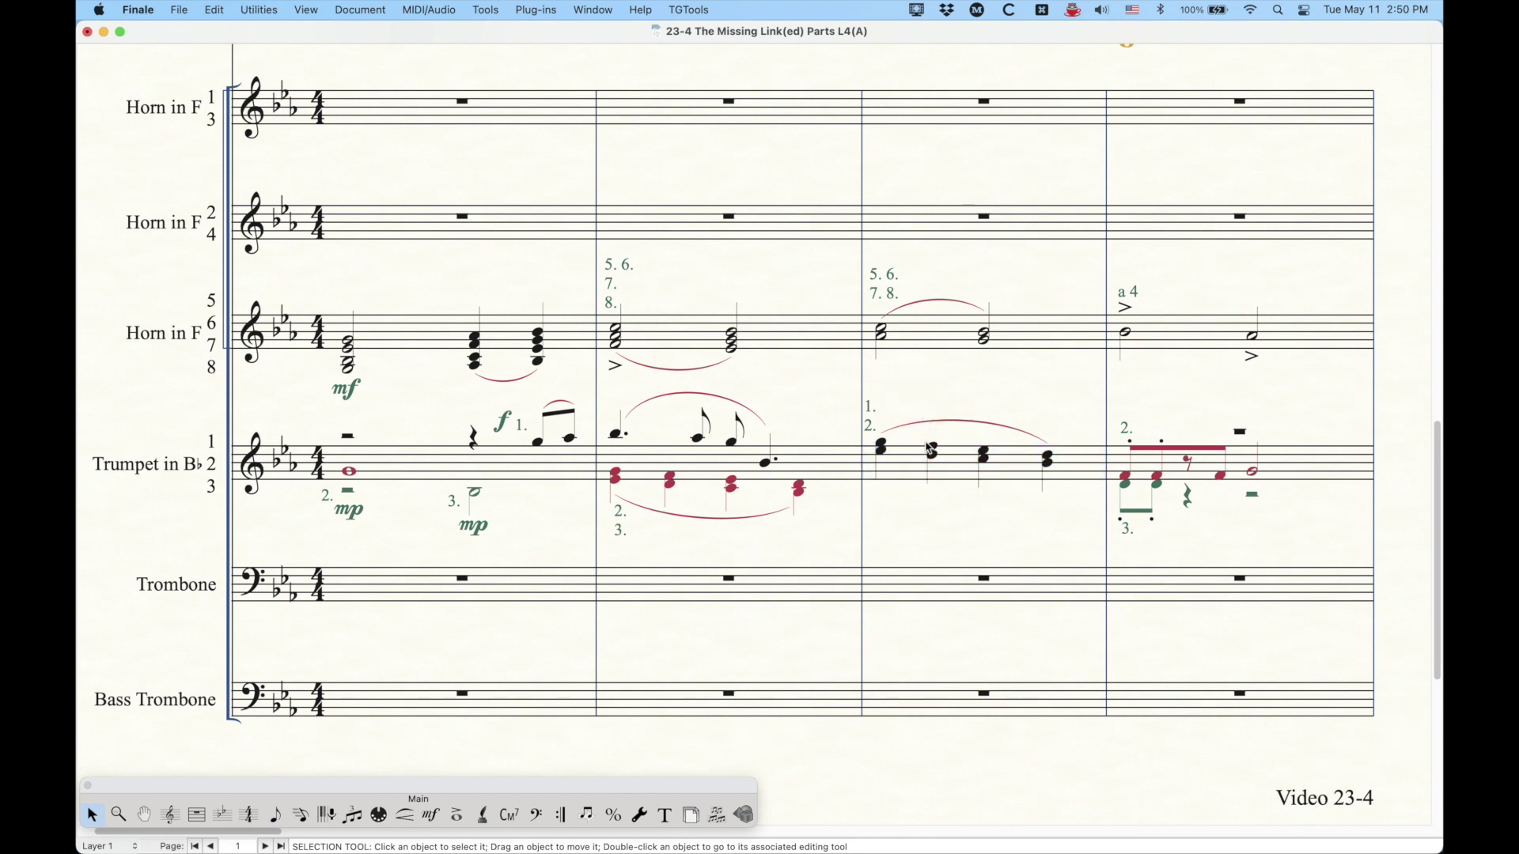
left_click(379, 419)
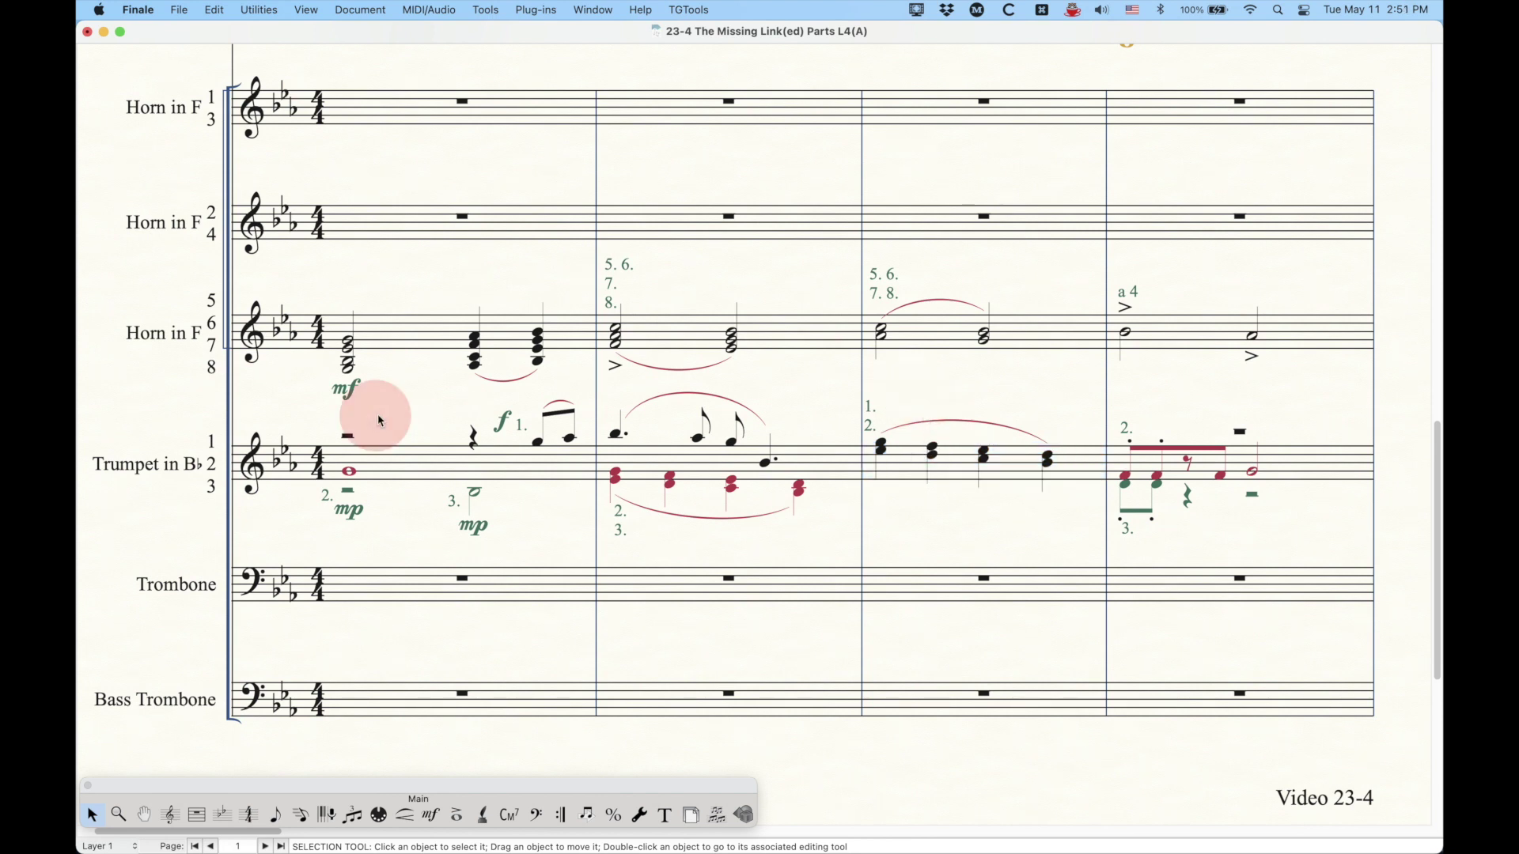
scroll(425, 427, "left", 3)
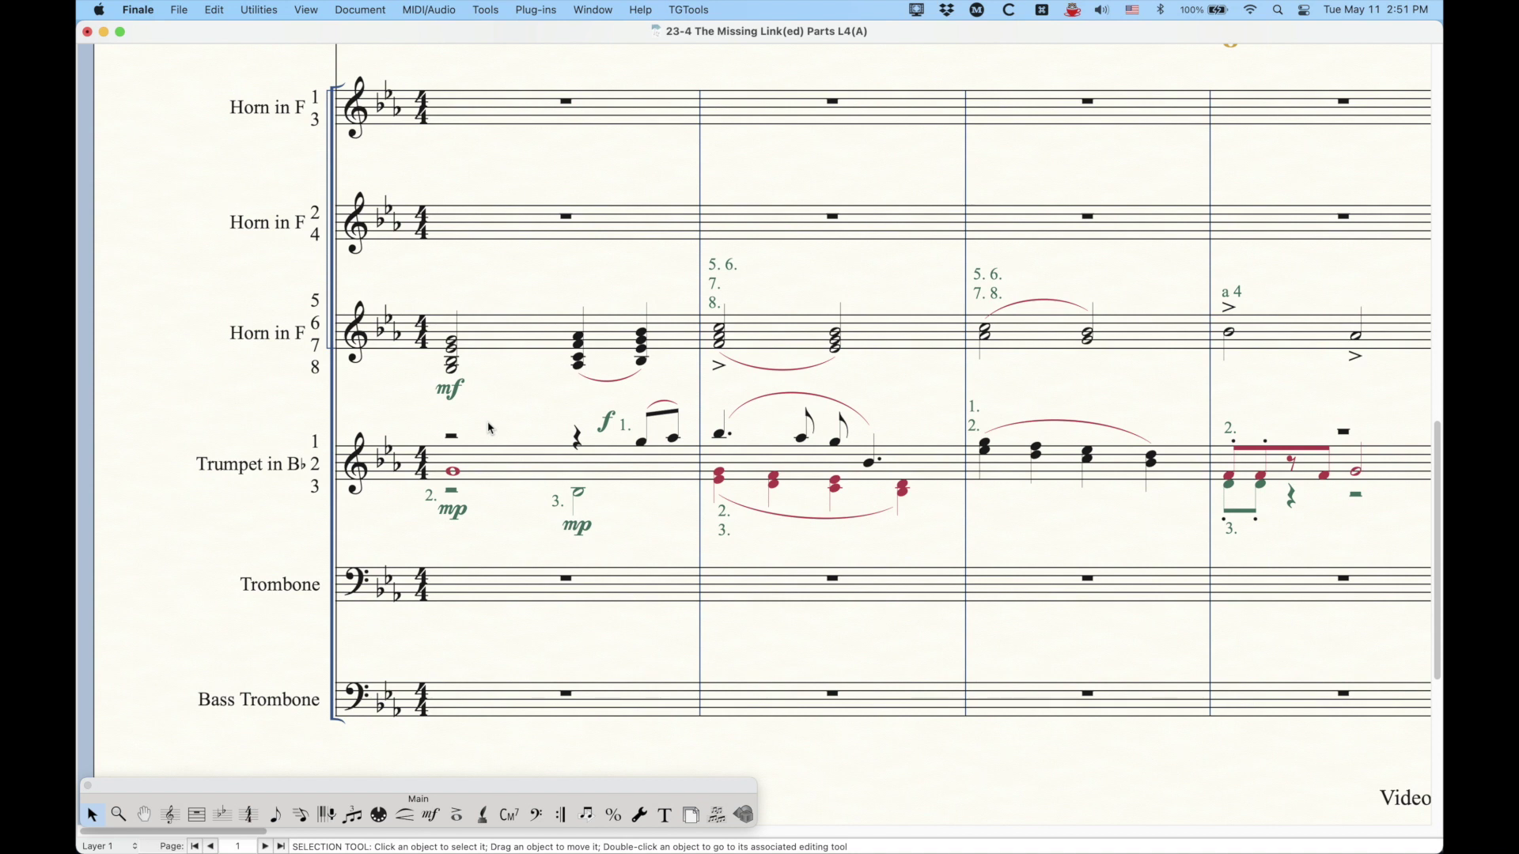
- Add a brass Trumpet in Bb instrument directly below the shared 1 Trumpet in Bb 2 3 entry in the ScoreManager instrument list
left_click(515, 471)
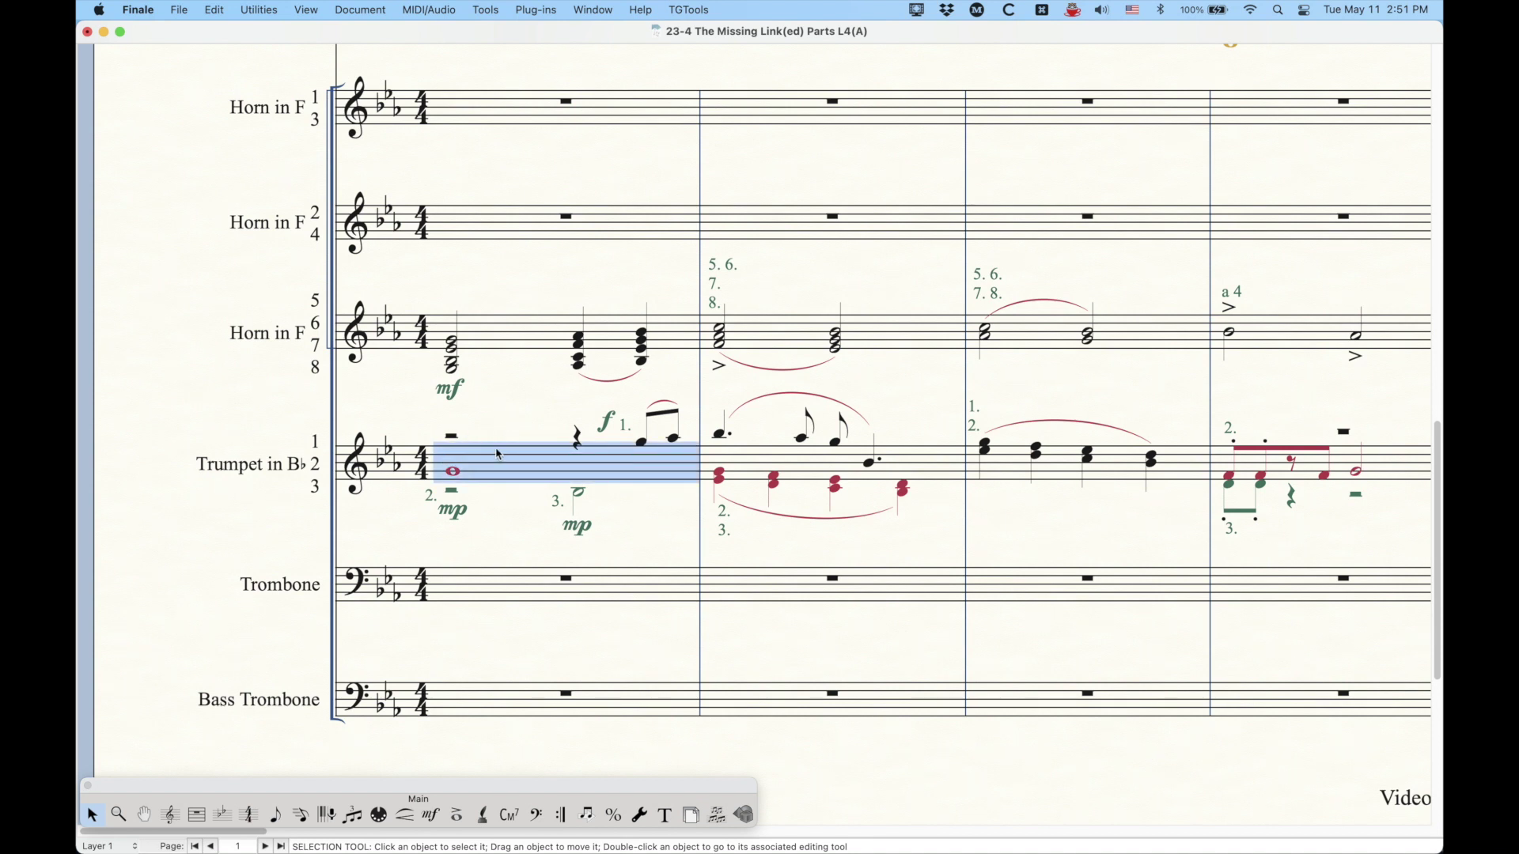
key("super+k")
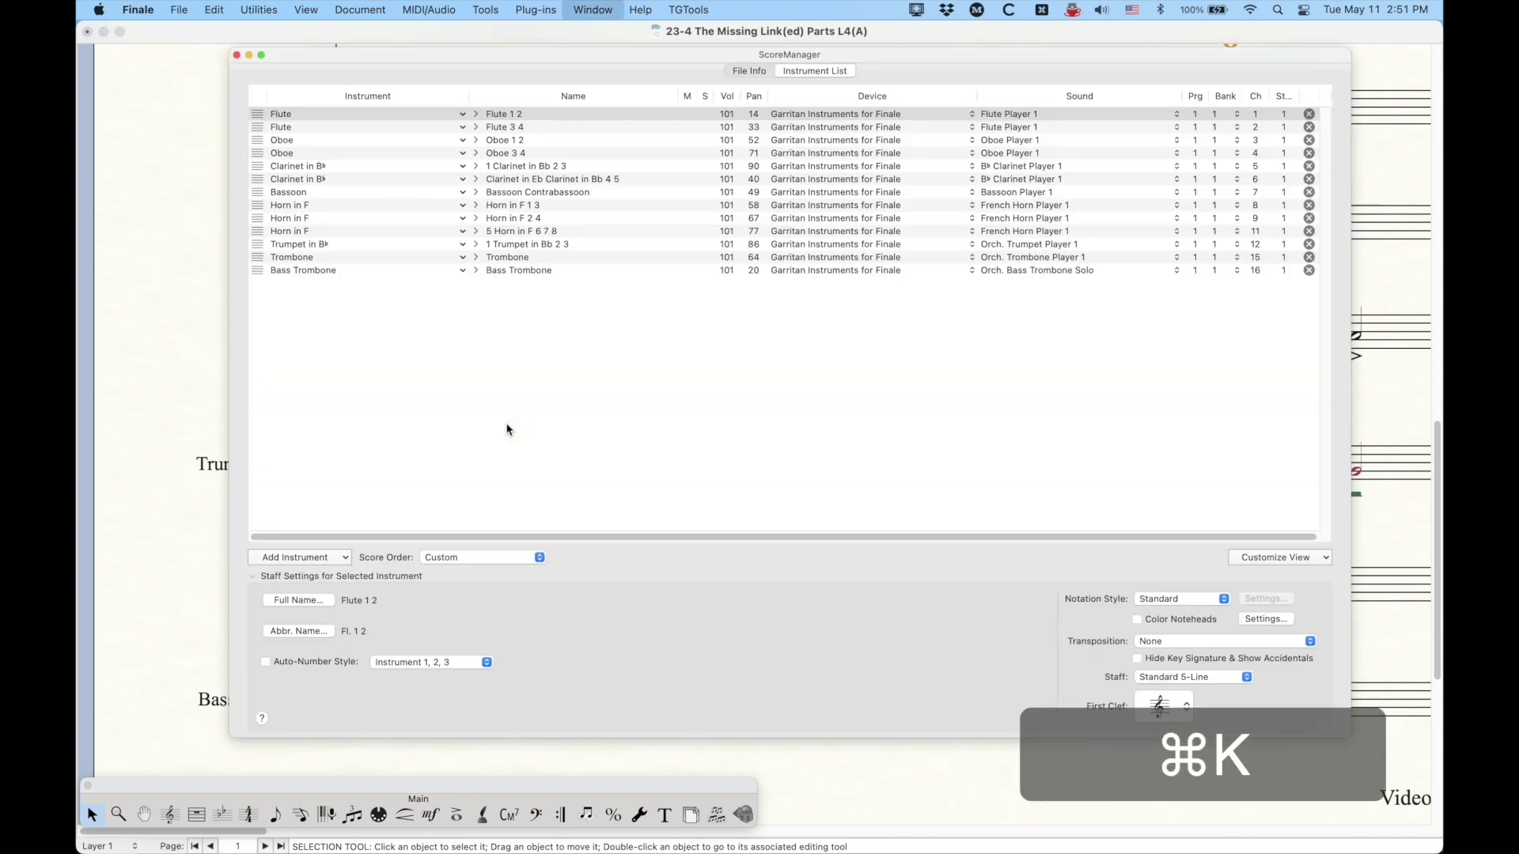
left_click(253, 246)
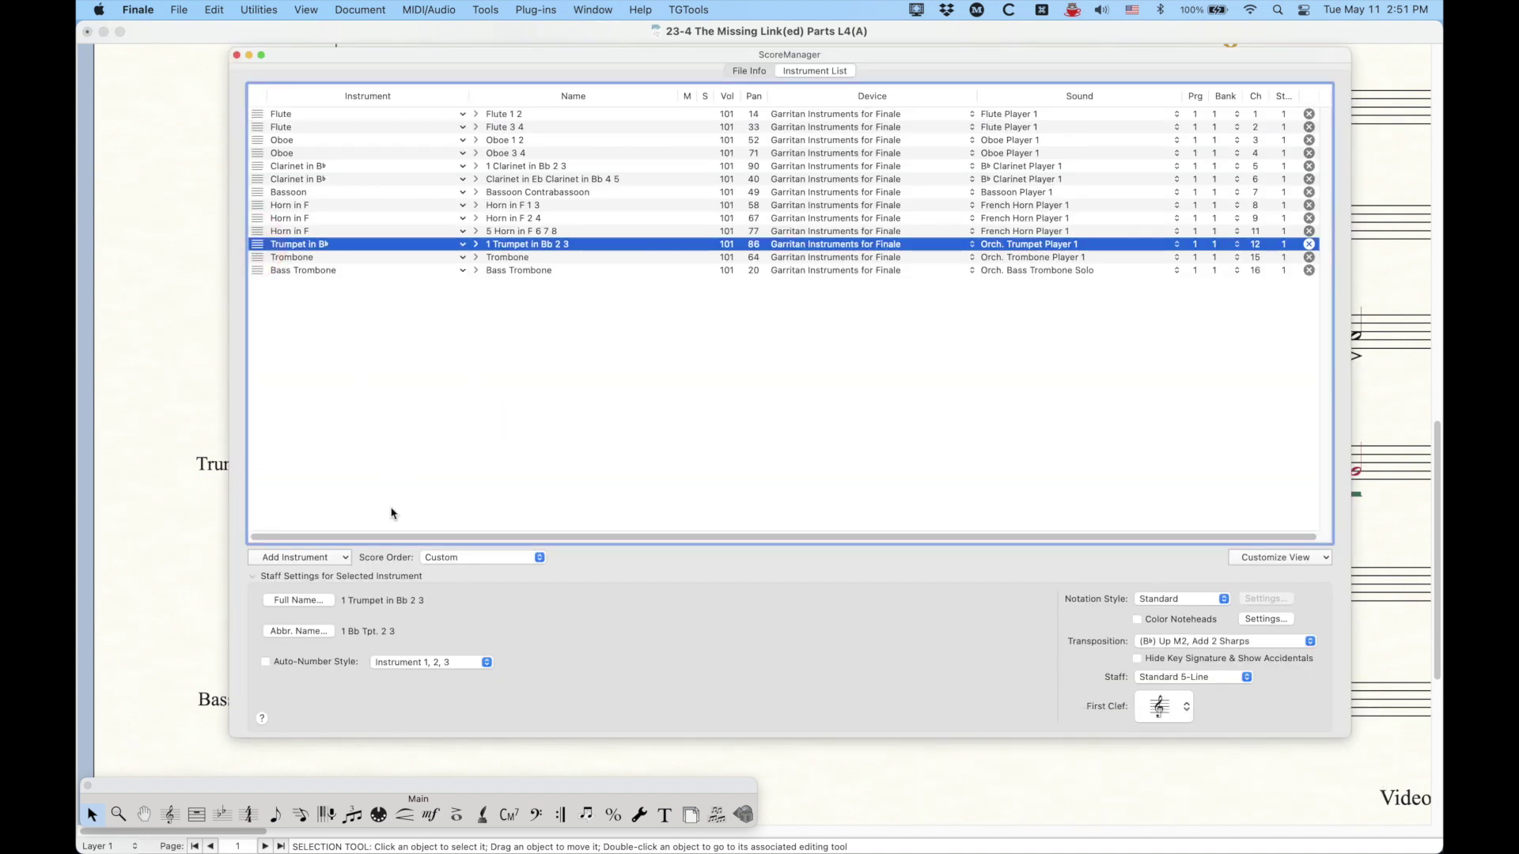
left_click(343, 559)
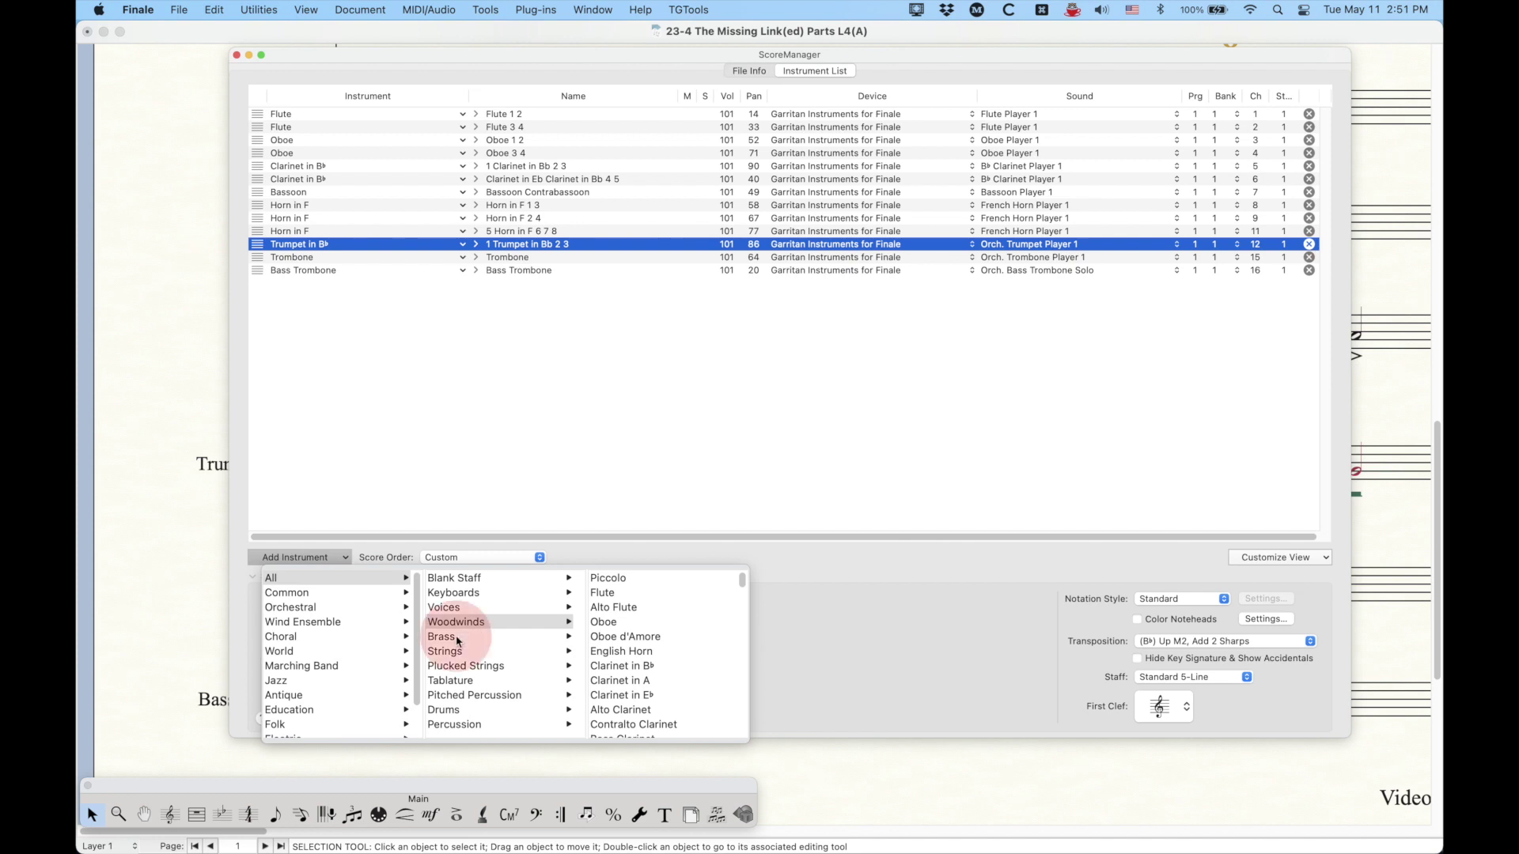
mouse_move(481, 637)
left_click(621, 582)
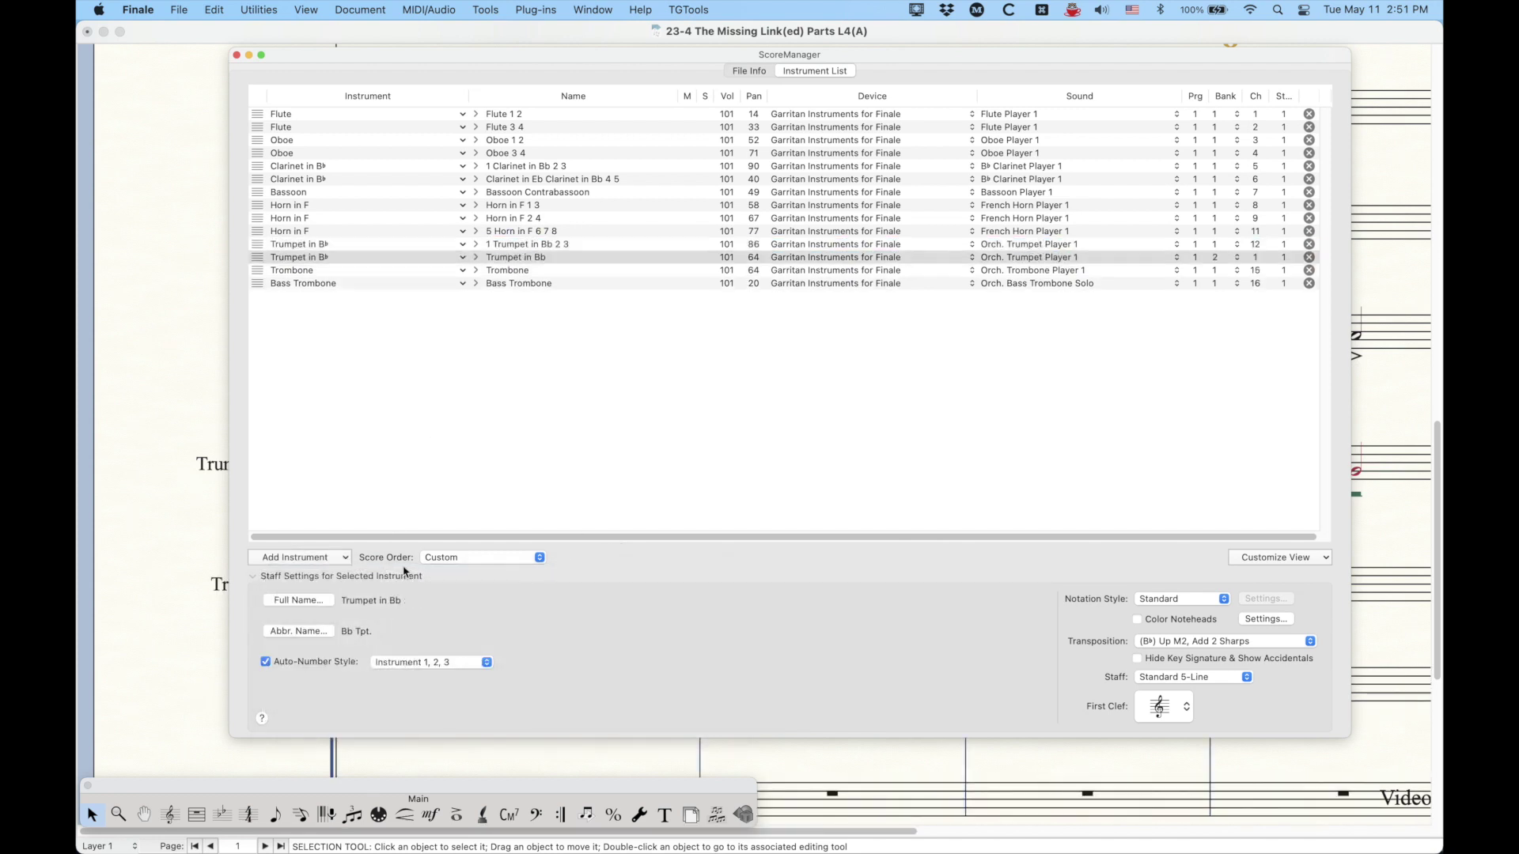
- Add two more Trumpet in Bb instruments below the first added one, check the trumpet entries, and close the ScoreManager
left_click(346, 559)
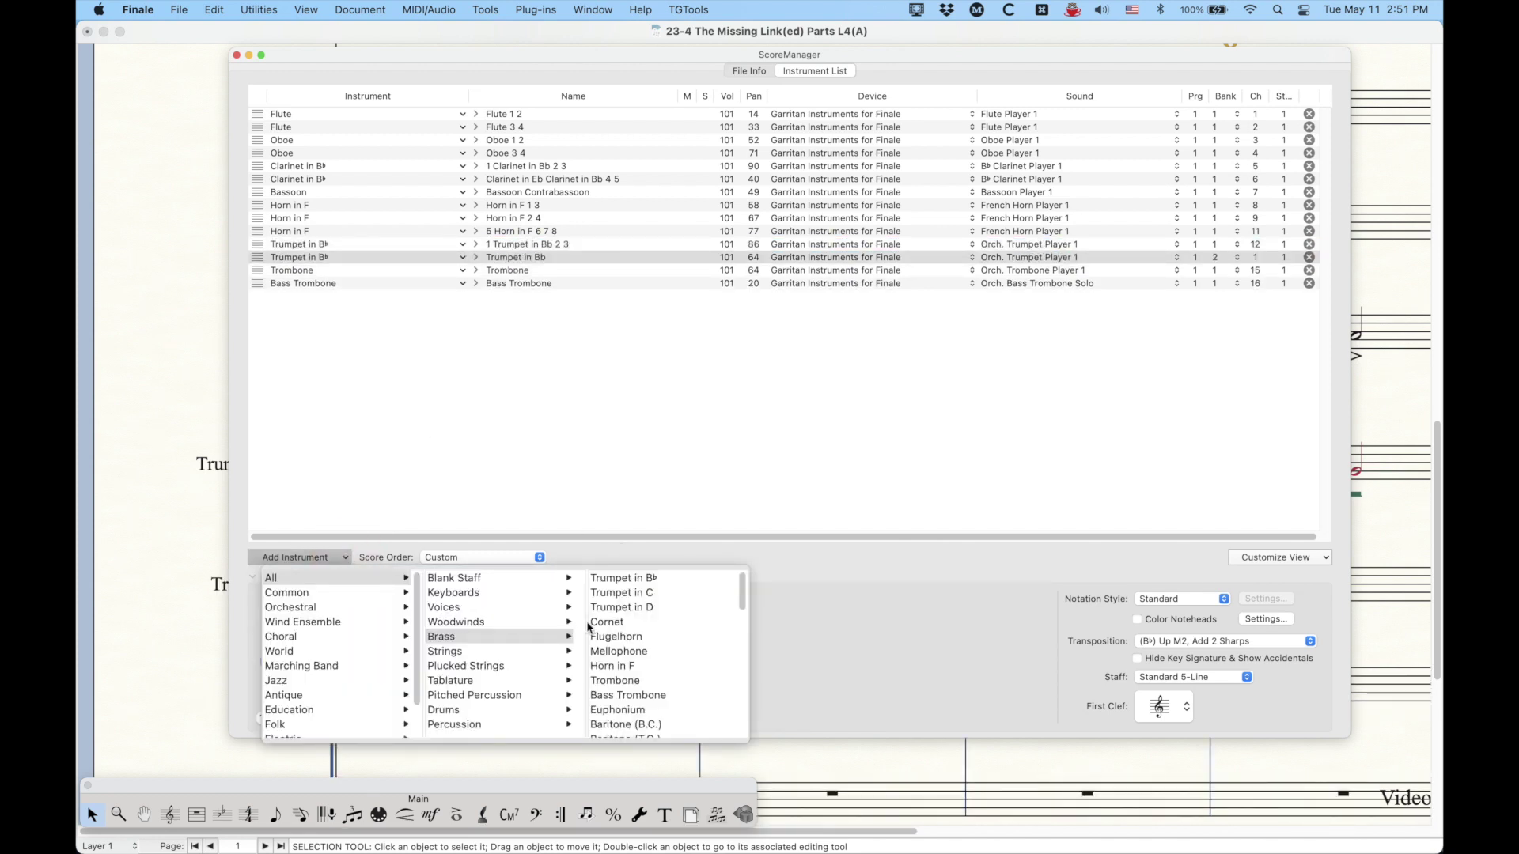
left_click(637, 579)
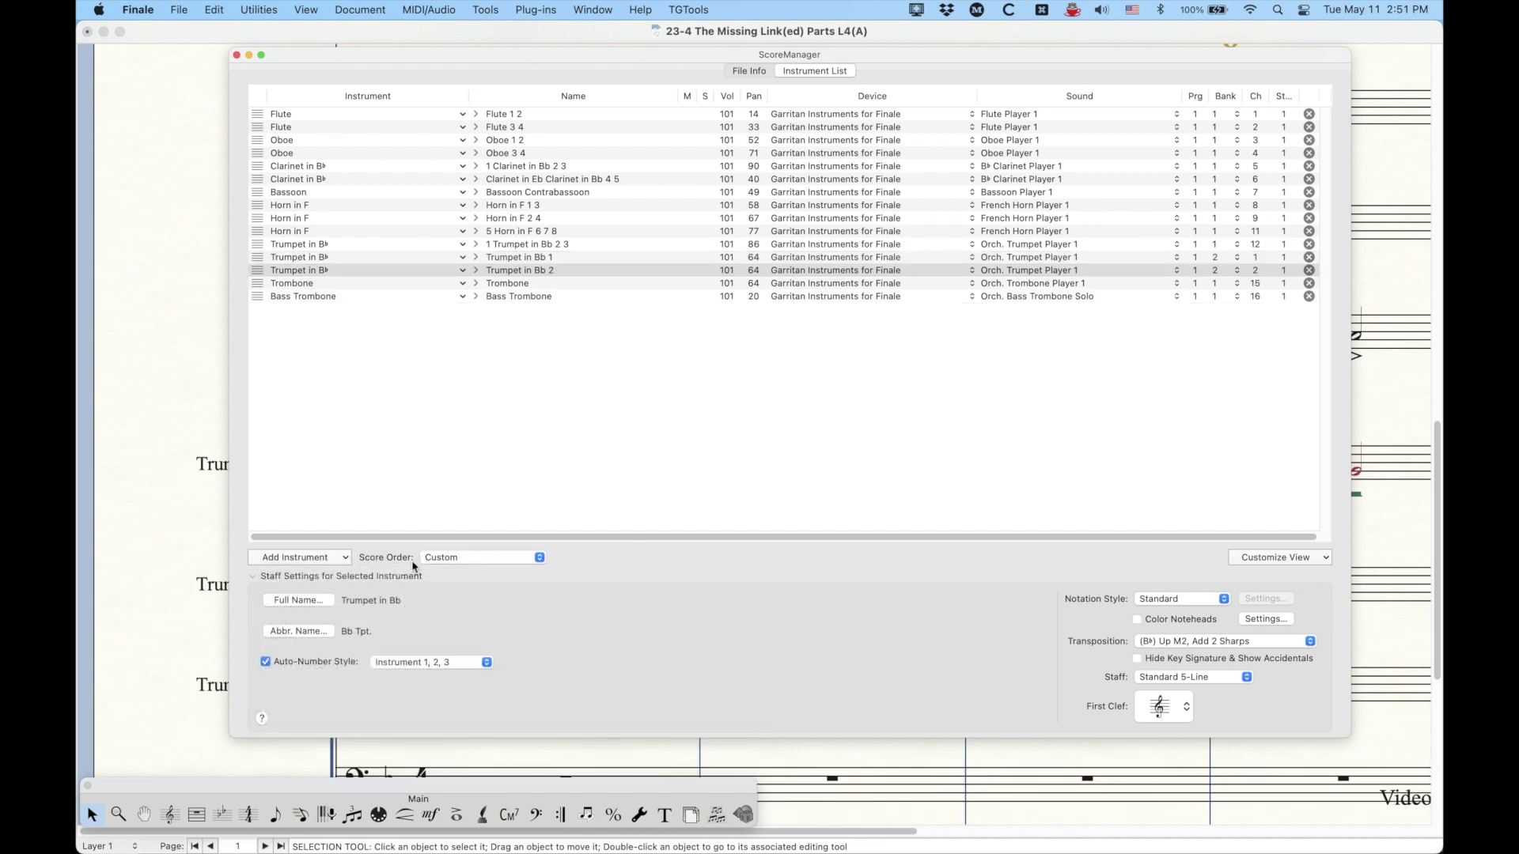
left_click(346, 558)
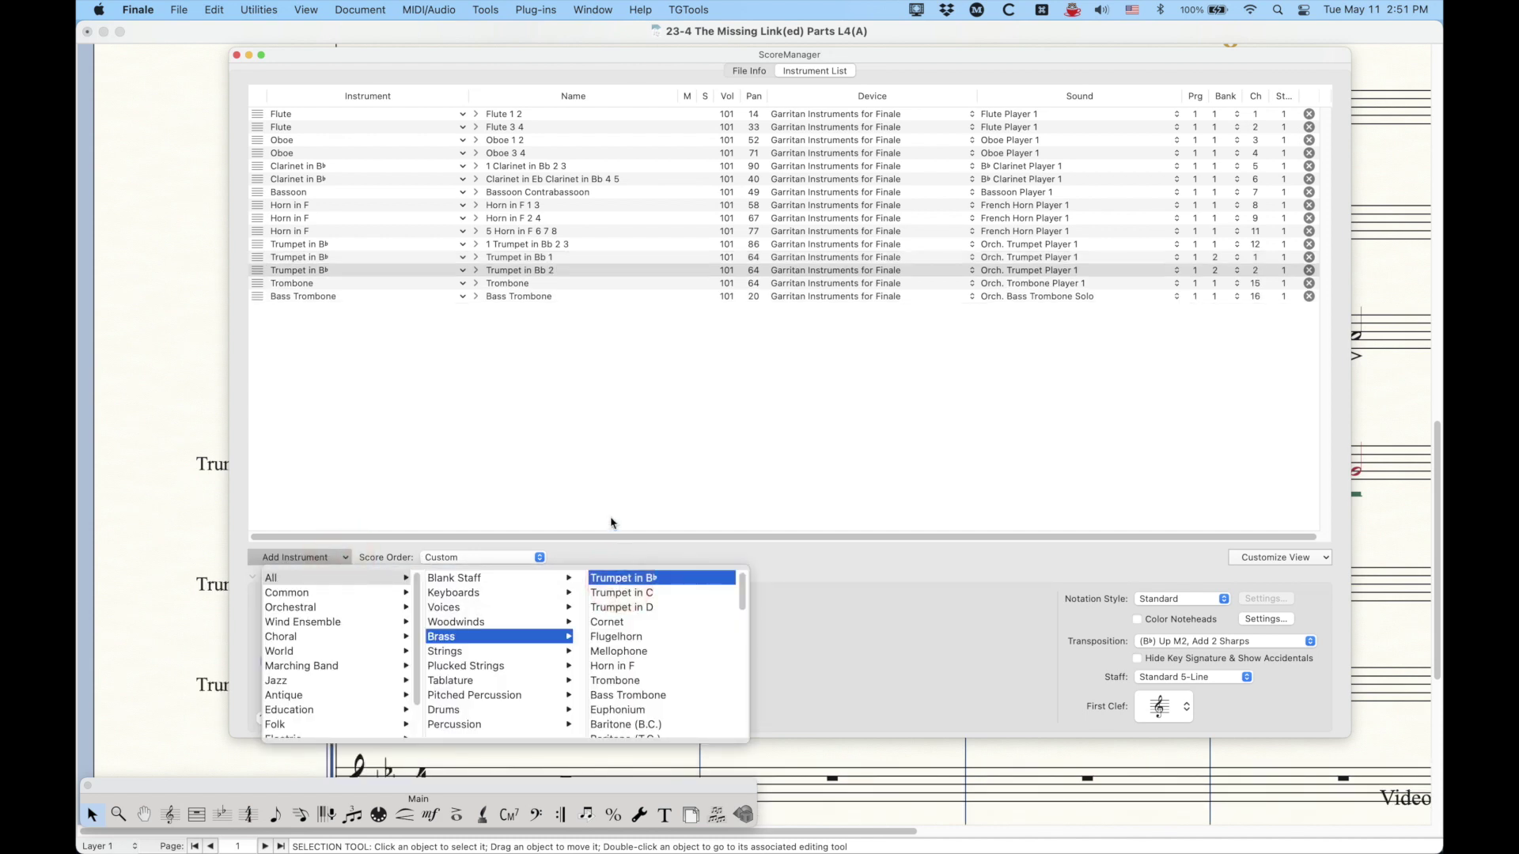
left_click(633, 576)
left_click(274, 246)
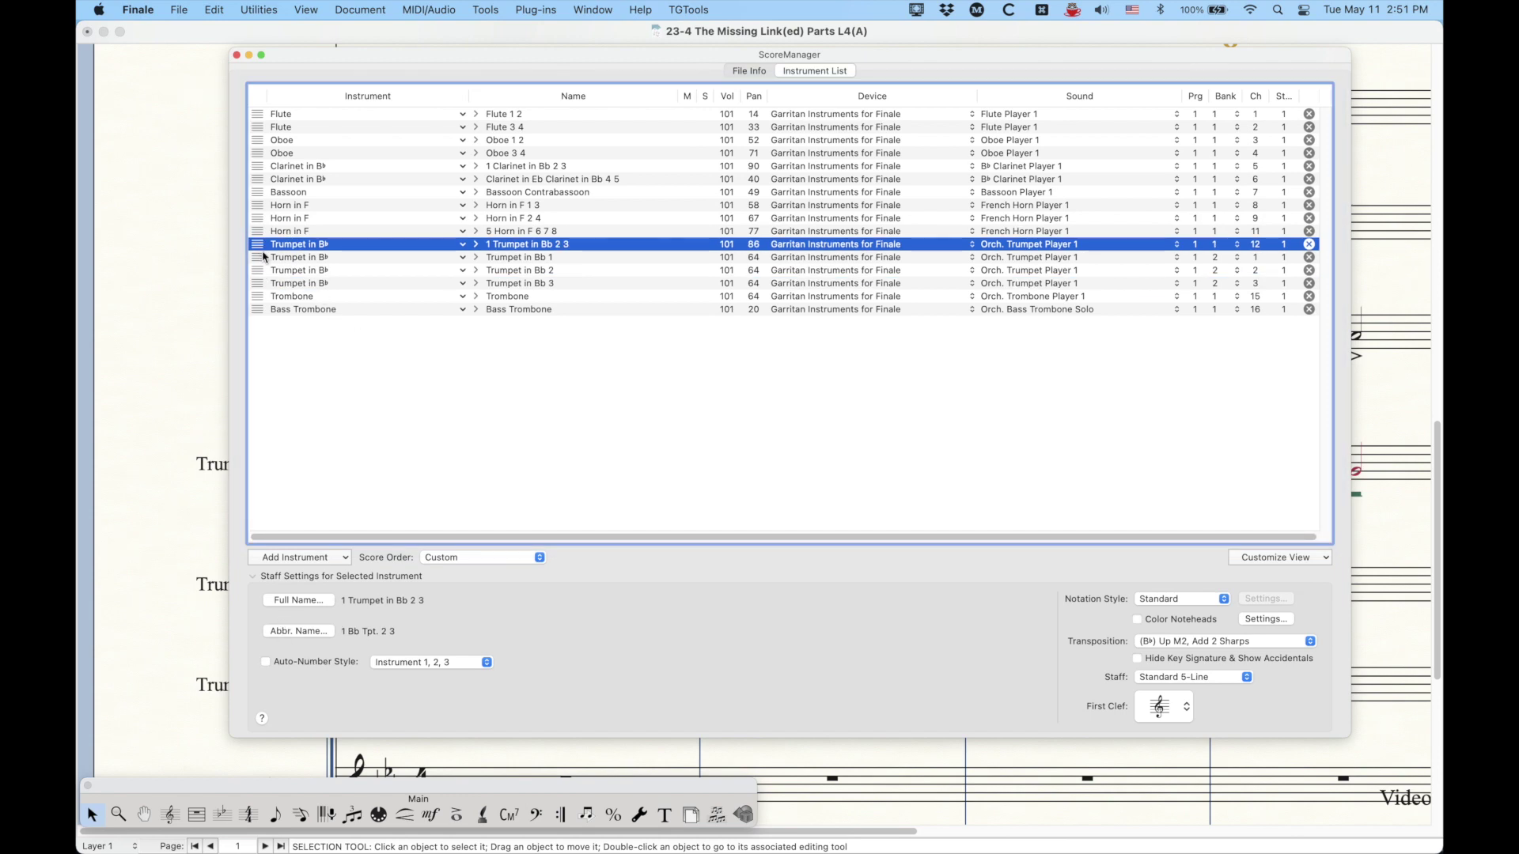
left_click(260, 258)
left_click(261, 283)
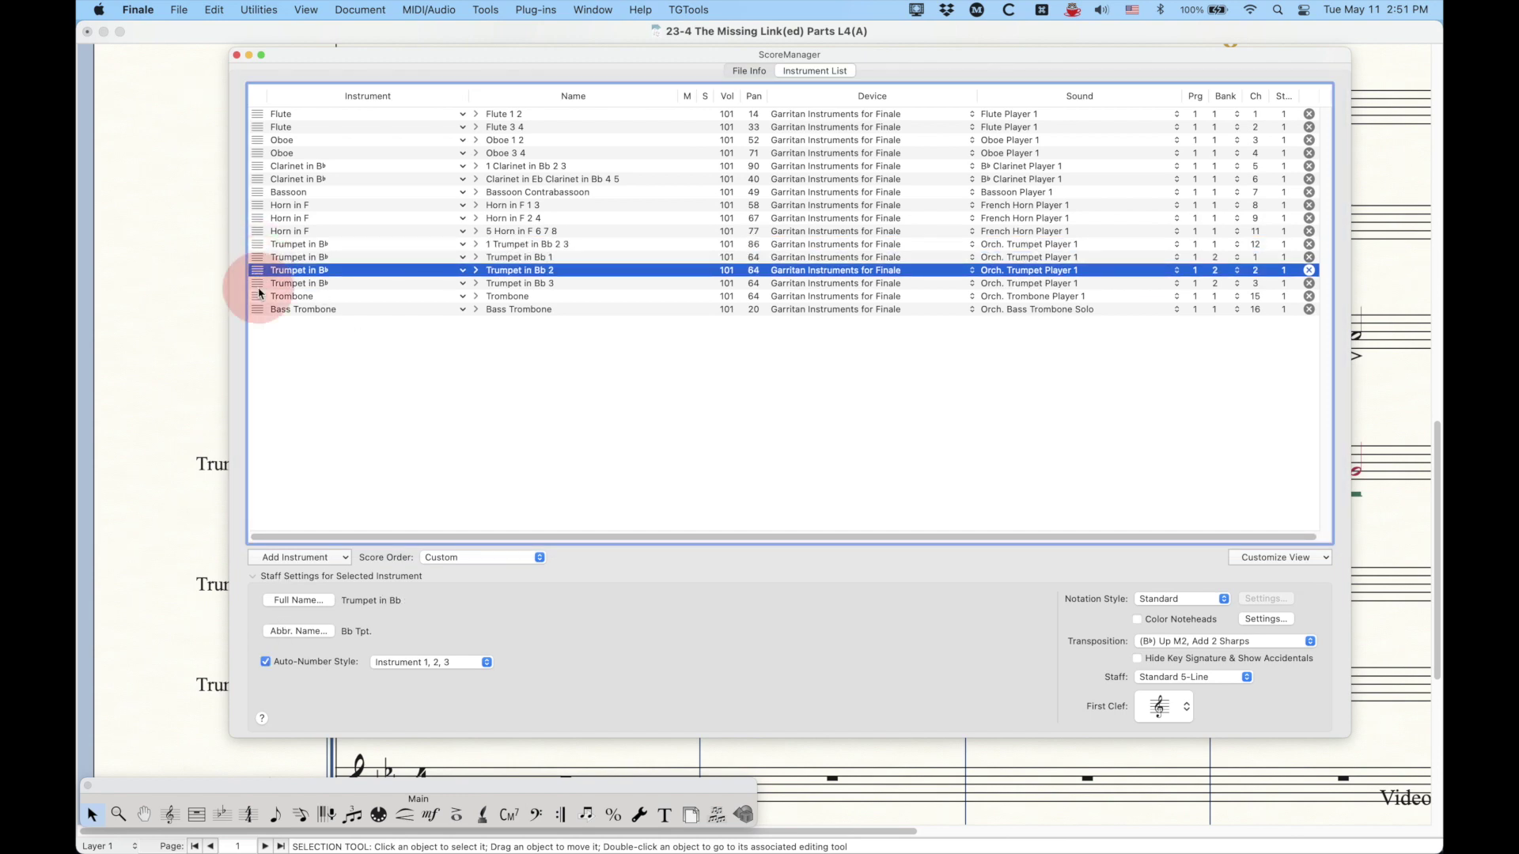
left_click(237, 55)
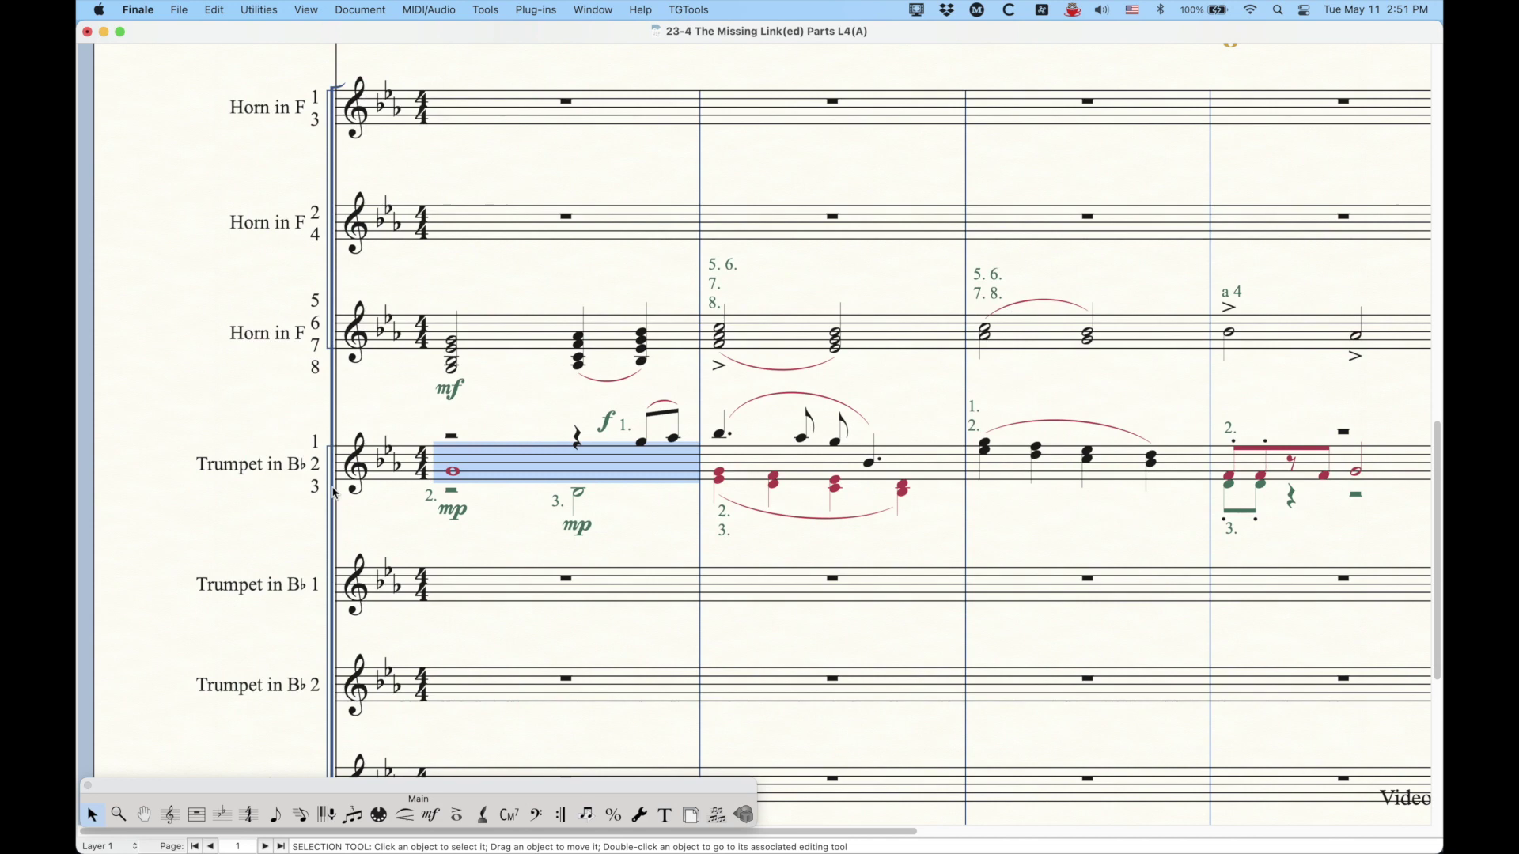
- In the Staff Attributes of the Trumpet in Bb 1 staff, force-hide the staff in the score only
left_click(485, 549)
scroll(487, 551, "down", 3)
scroll(486, 552, "down", 4)
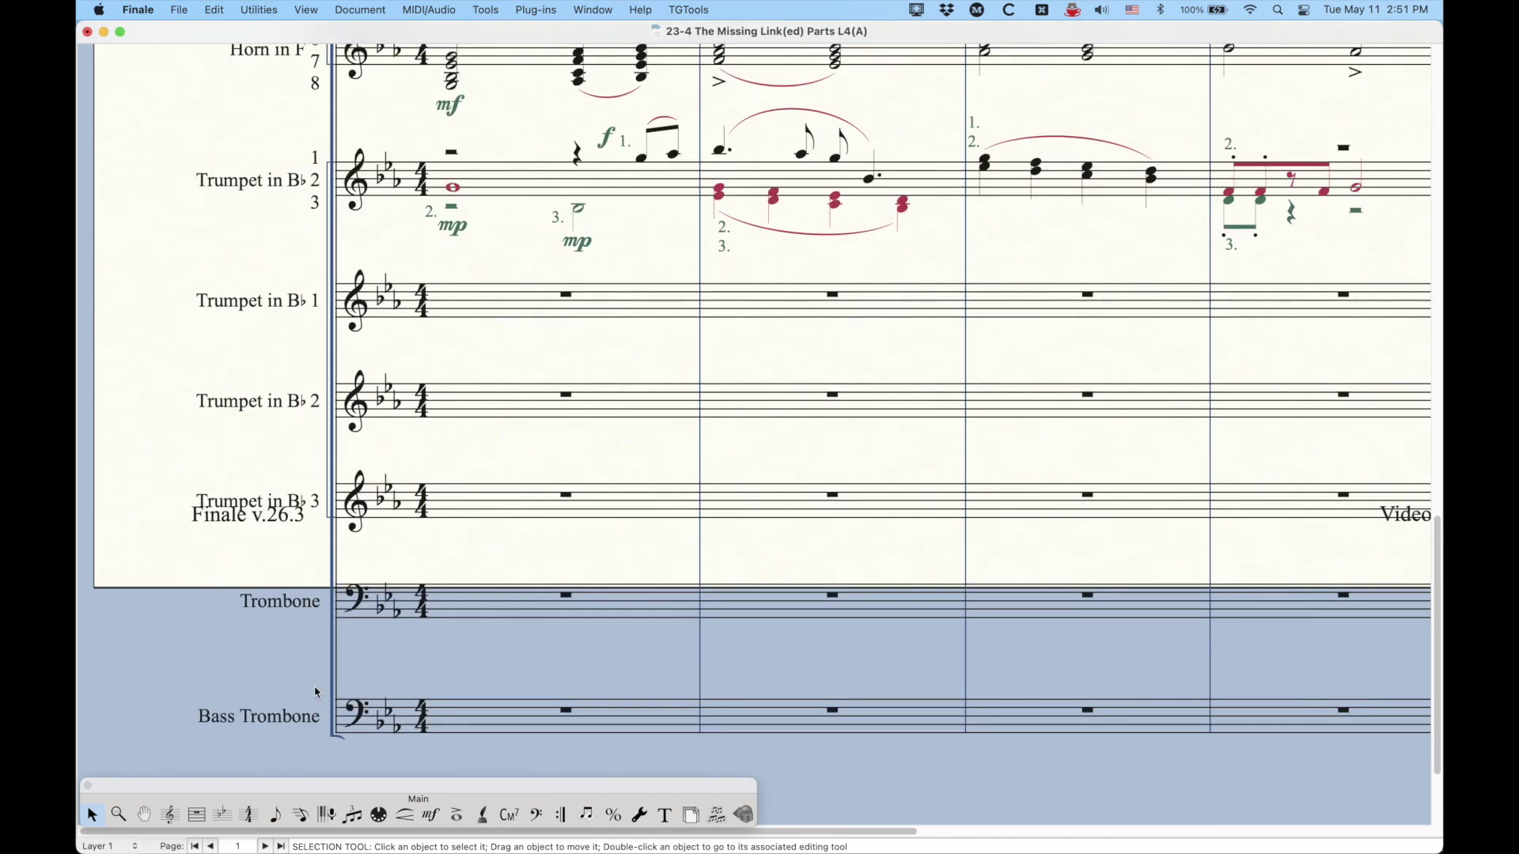
double_click(463, 307)
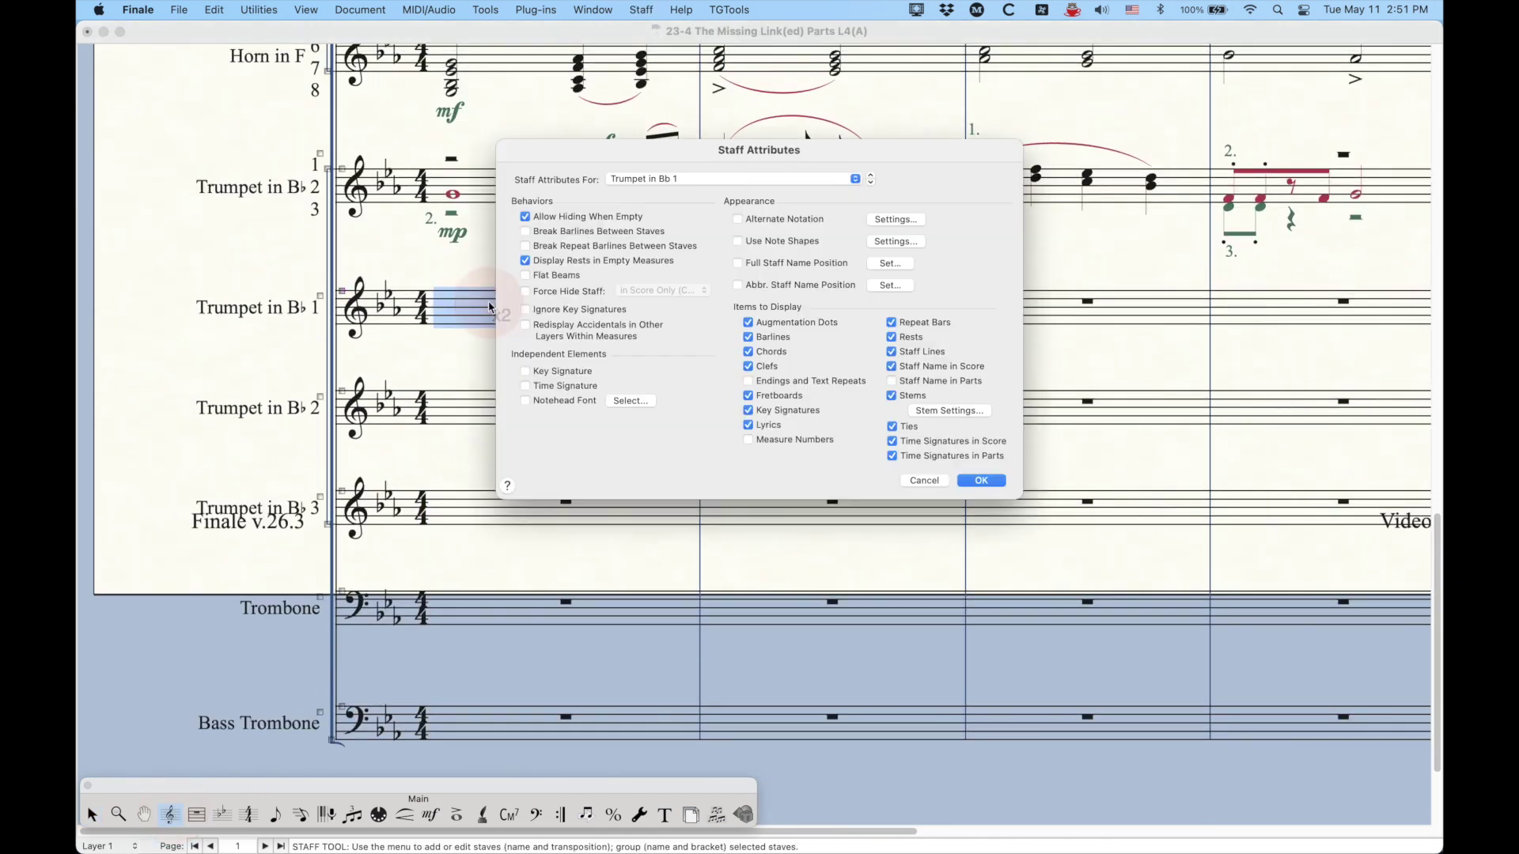
left_click(576, 296)
- Force-hide the Trumpet in Bb 2 and Trumpet in Bb 3 staves in the score only and apply the staff attributes
left_click(708, 179)
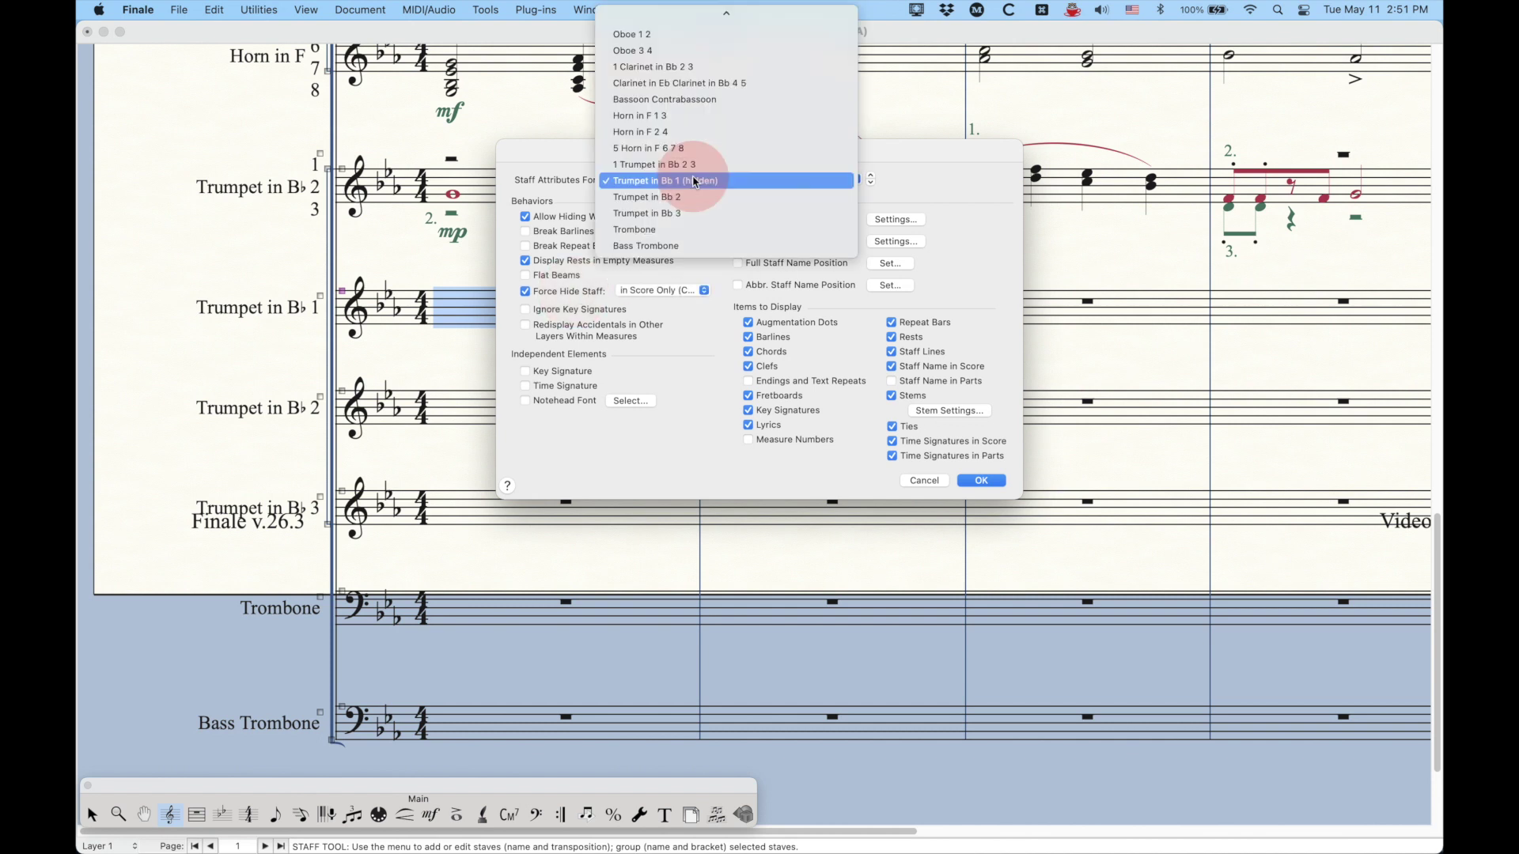
left_click(645, 197)
left_click(582, 291)
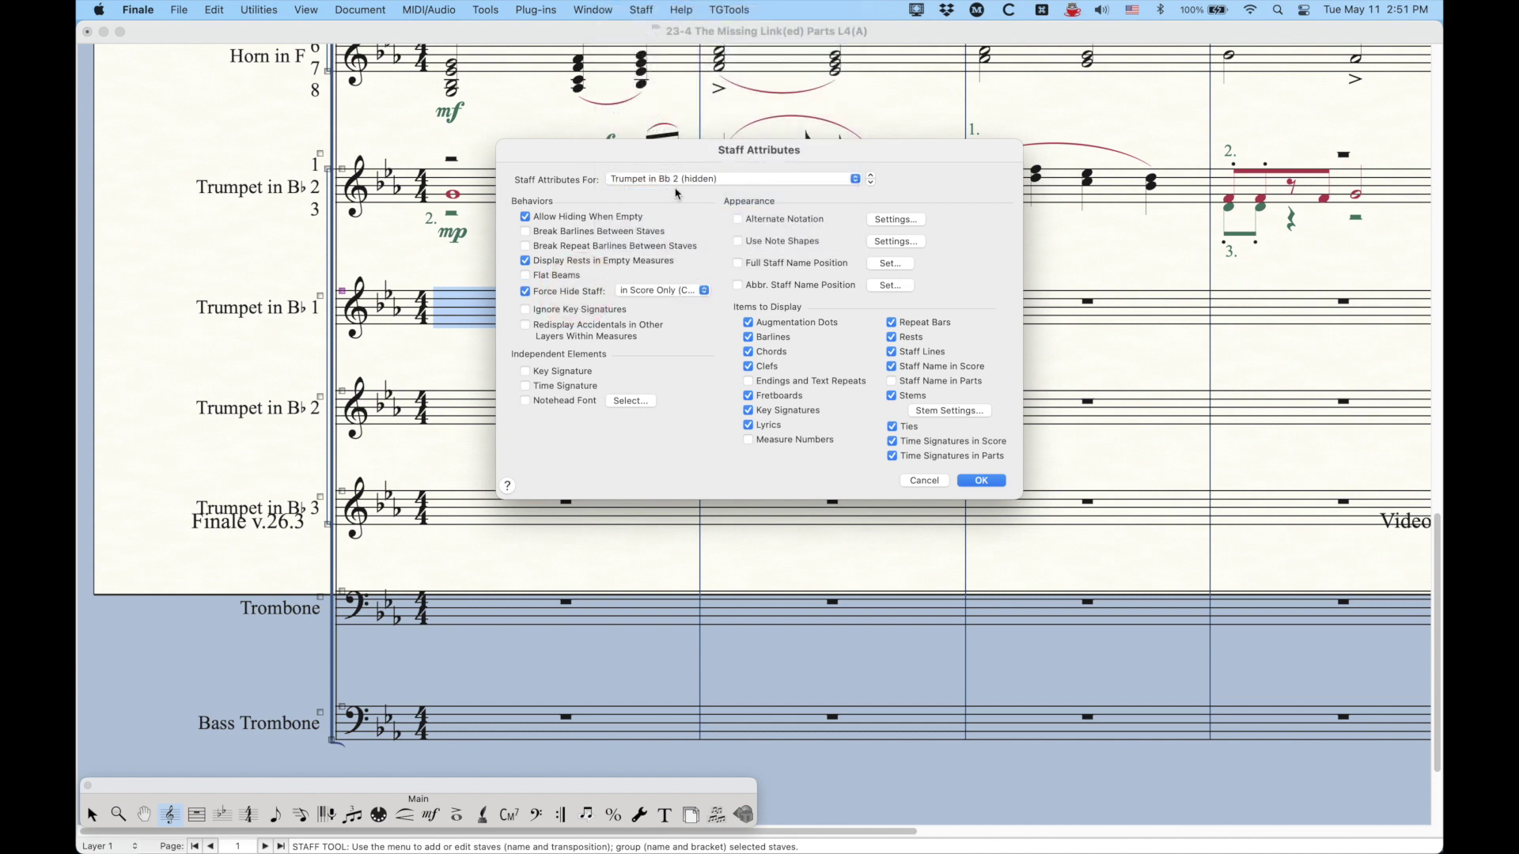
left_click(670, 179)
left_click(666, 207)
left_click(574, 295)
left_click(979, 481)
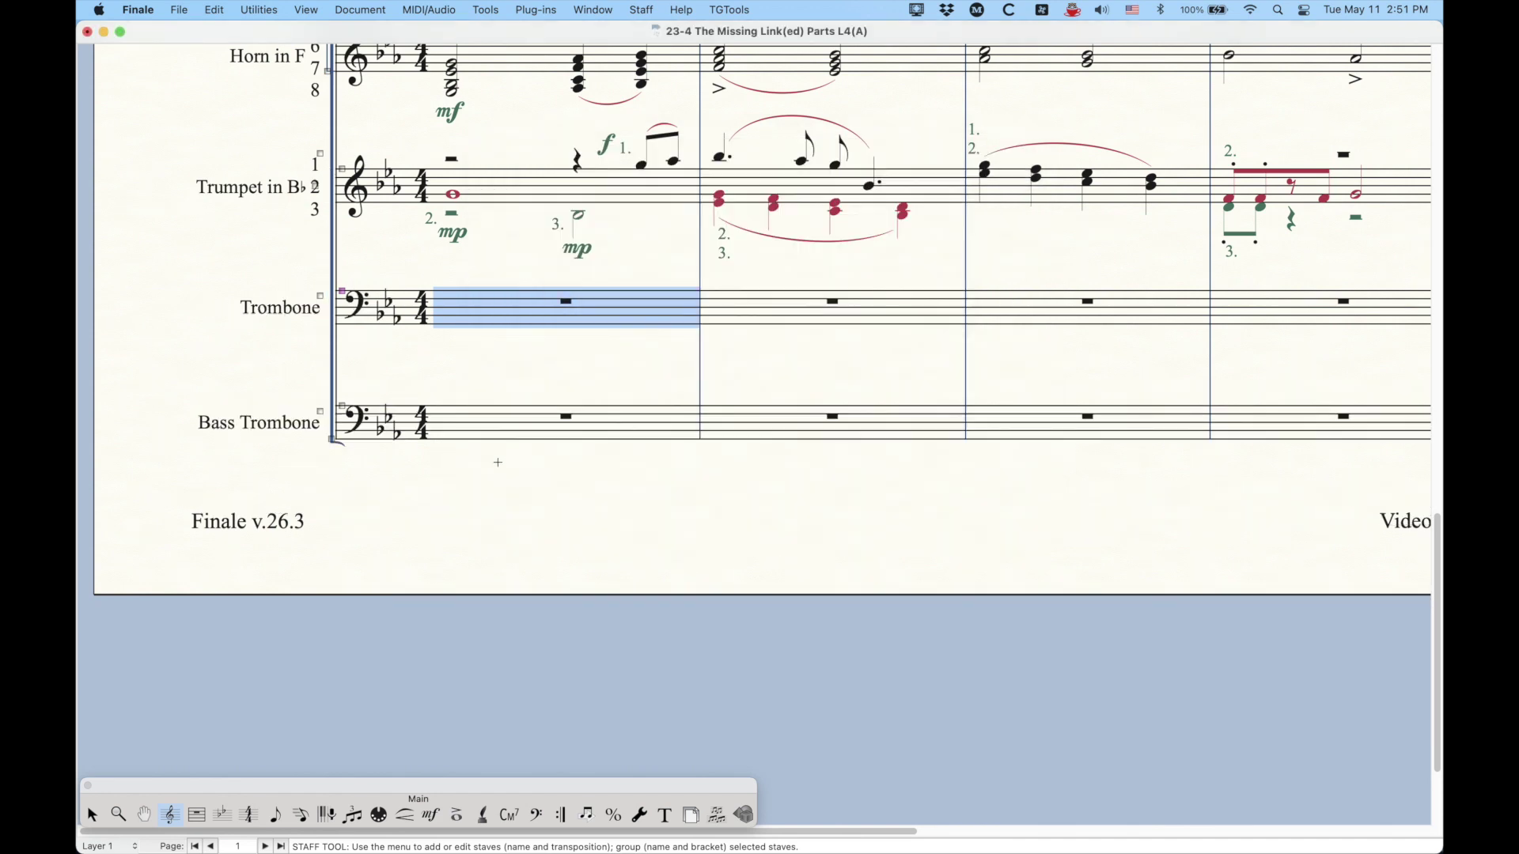
- In Scroll View, copy measures 1–4 of the shared Trumpet in Bb 1 2 3 staff onto the Trumpet in Bb 1, 2 and 3 staves
key("super+e")
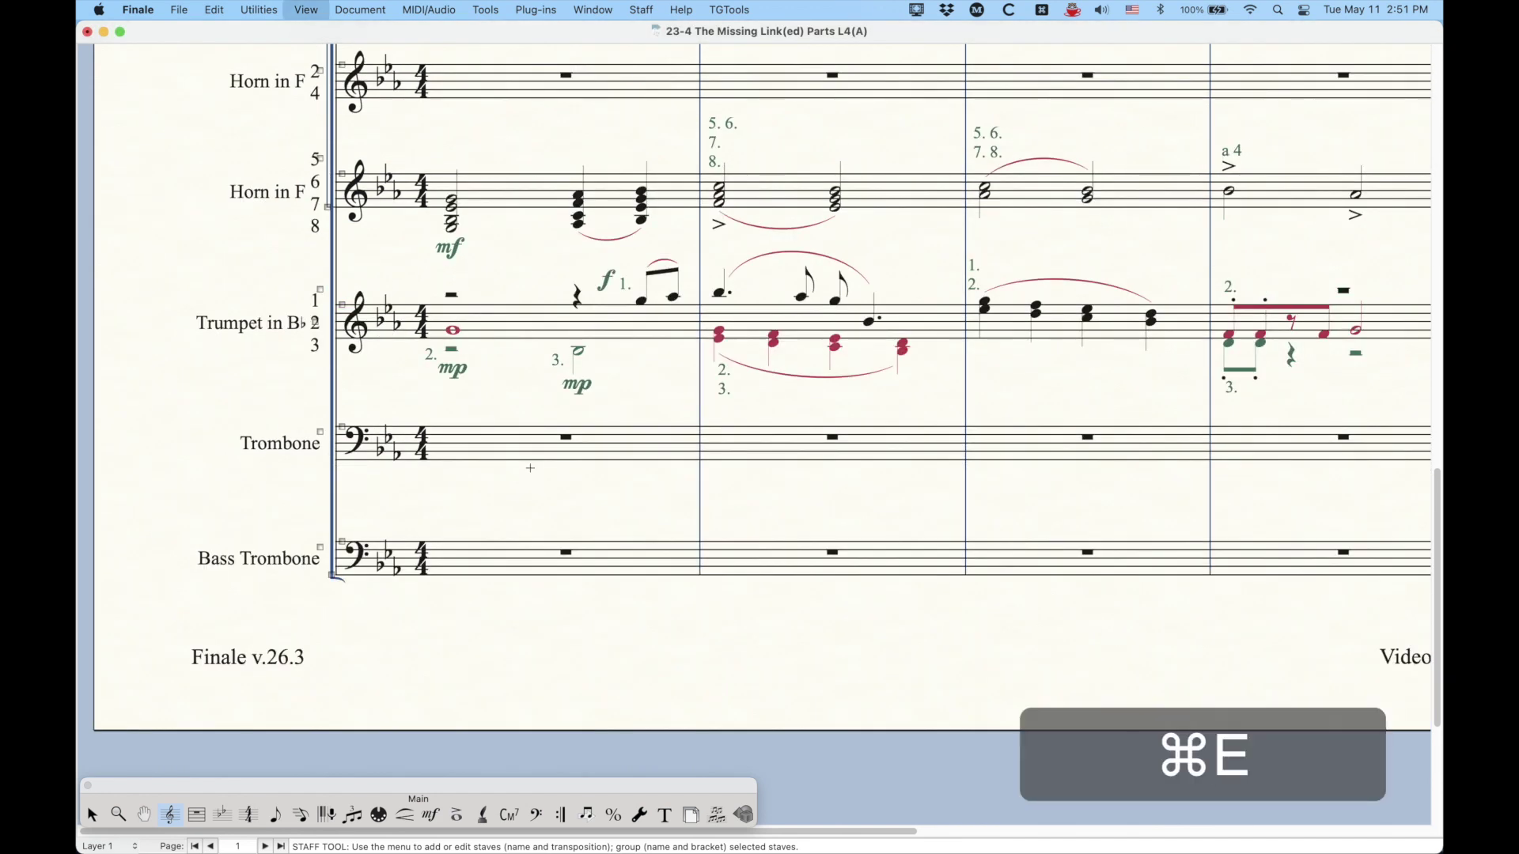
scroll(528, 472, "down", 5)
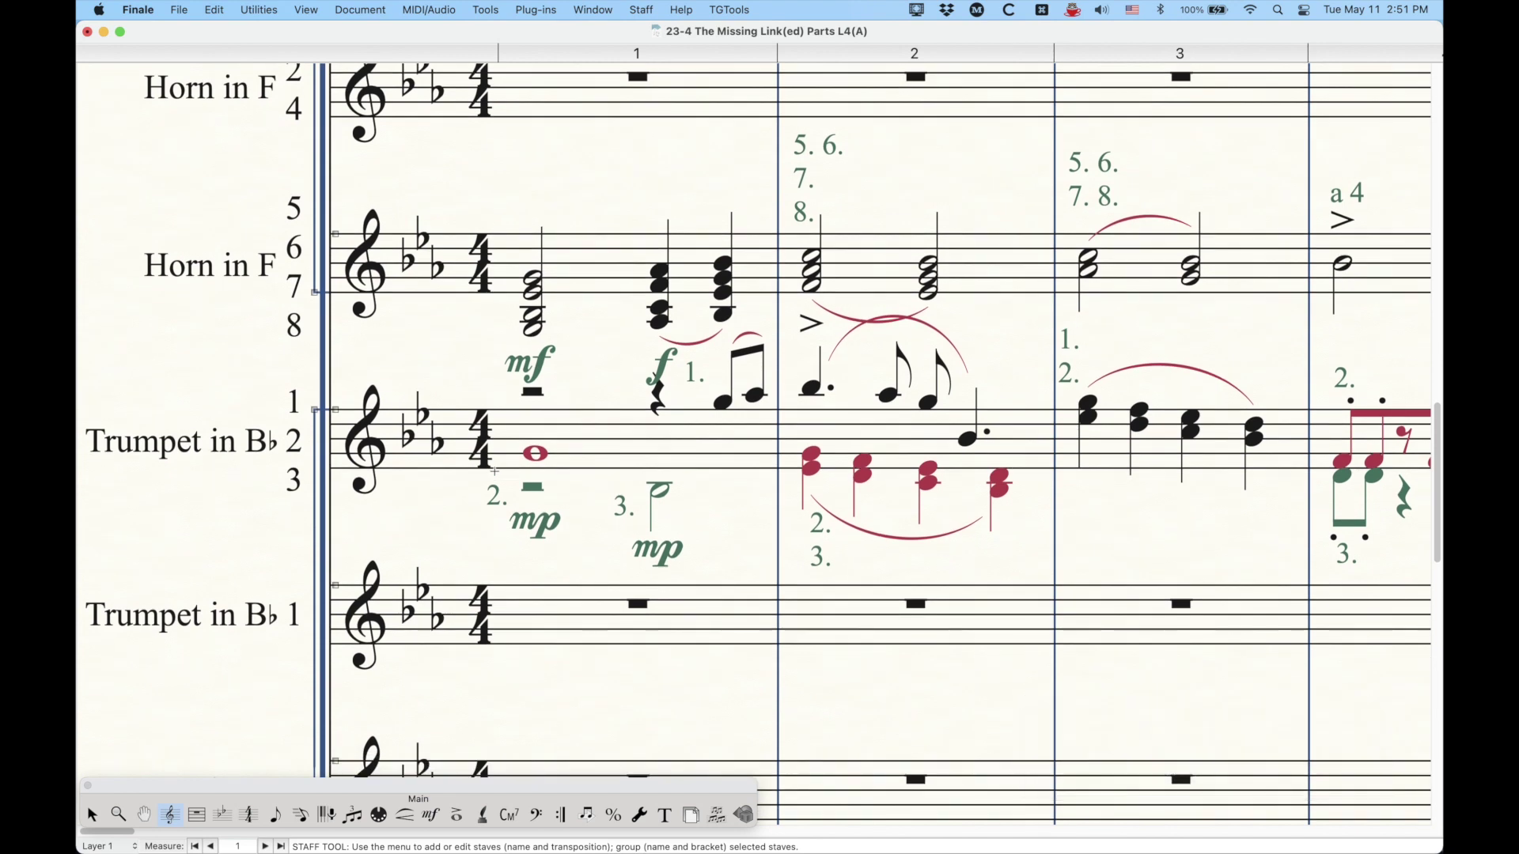
key("super+minus")
key("Escape")
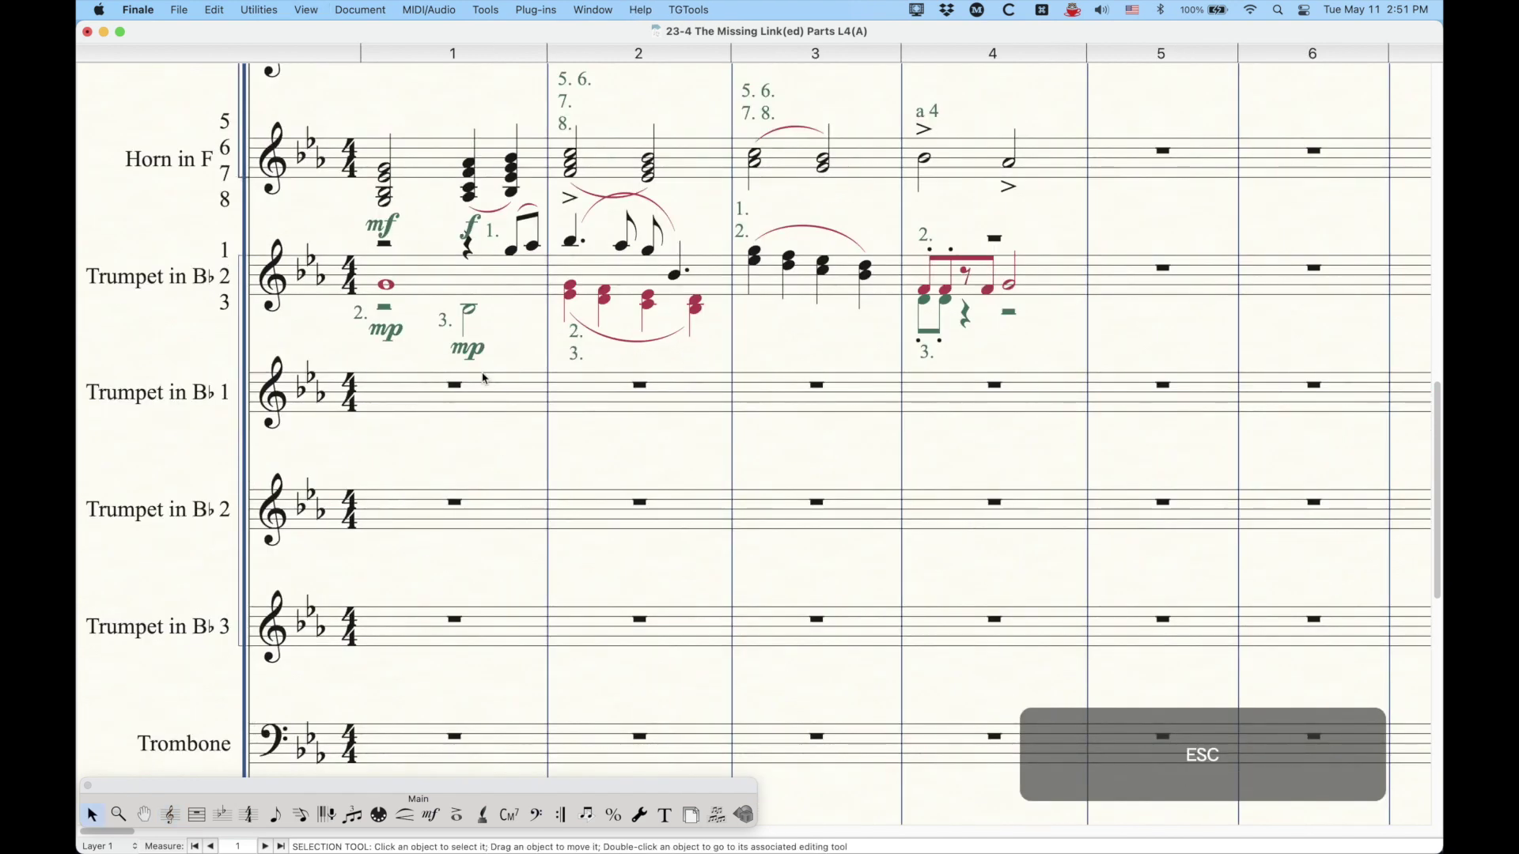
left_click(424, 273)
left_click(1035, 273, "shift")
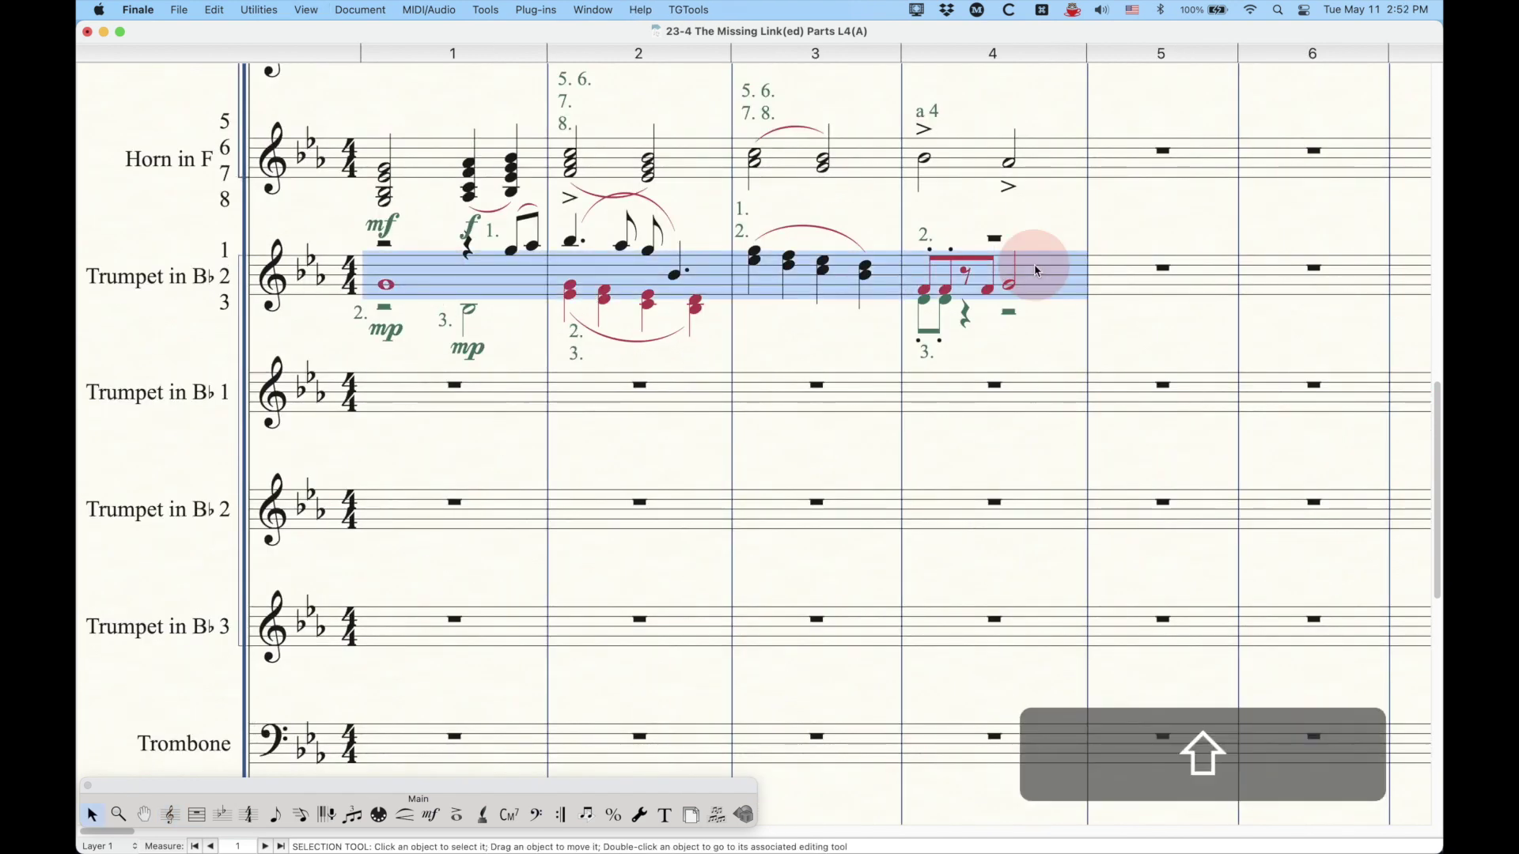
left_click(440, 393, "alt+shift")
left_click(440, 525, "alt+shift")
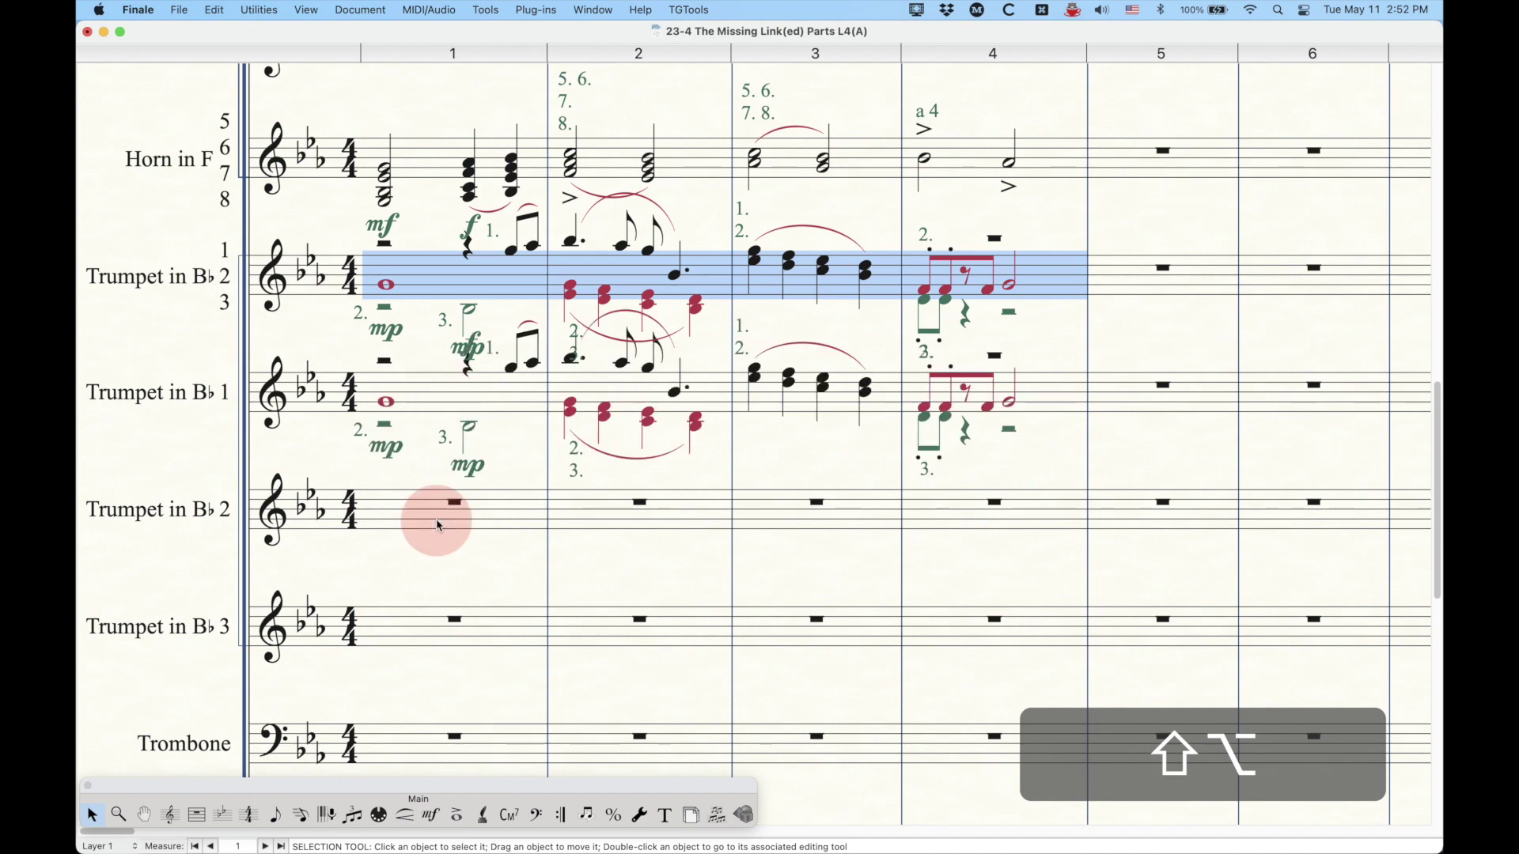
left_click(462, 624, "alt+shift")
- Space the individual Trumpet in Bb staves farther apart, placing Trumpet in Bb 1 about 1.3 inches below the shared trumpet staff
left_click(169, 813)
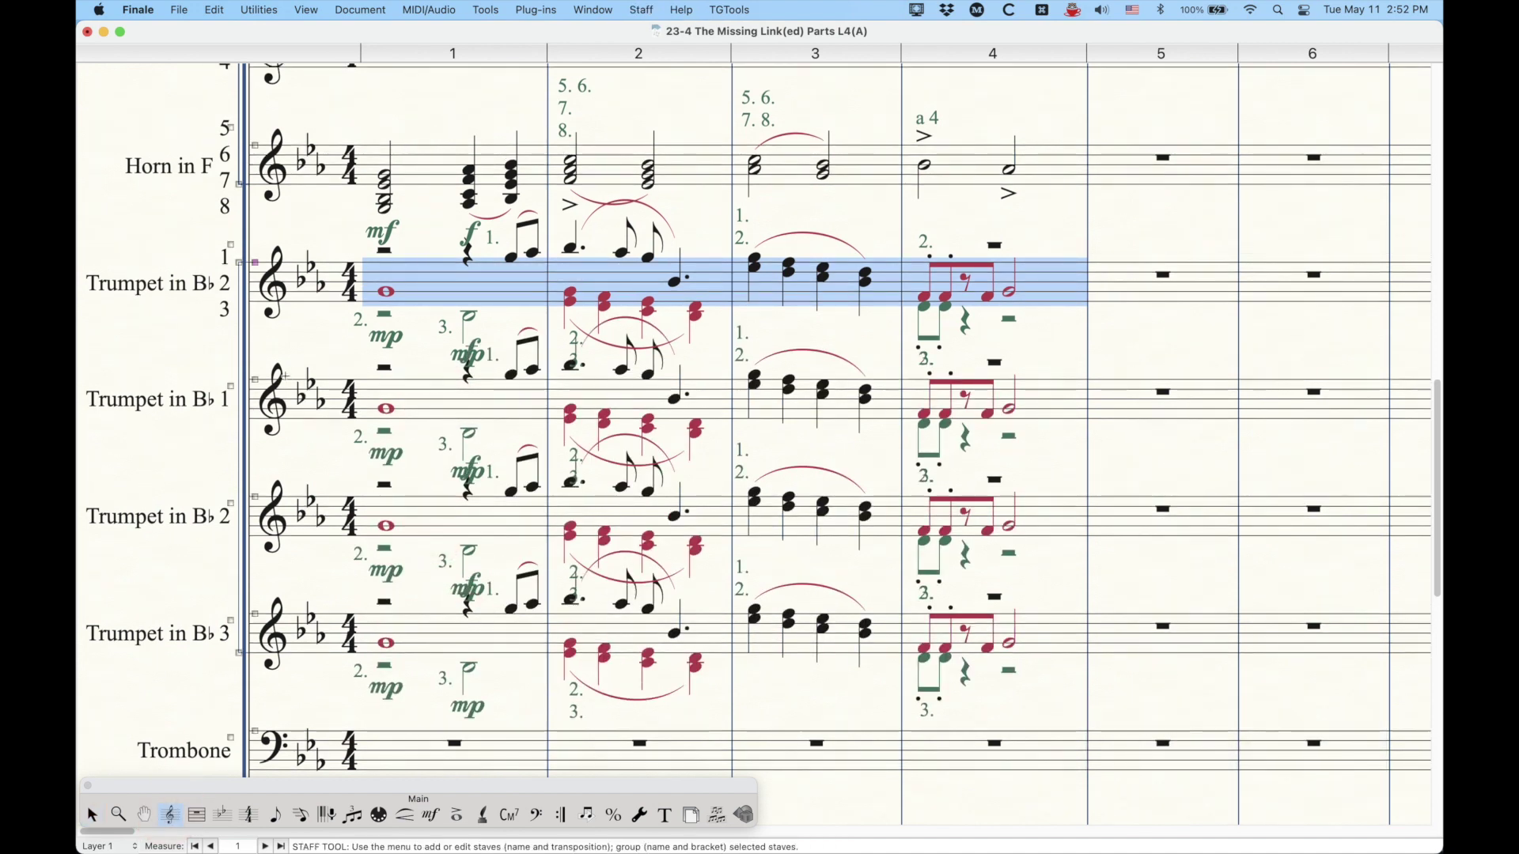
left_click_drag(253, 383, 253, 424)
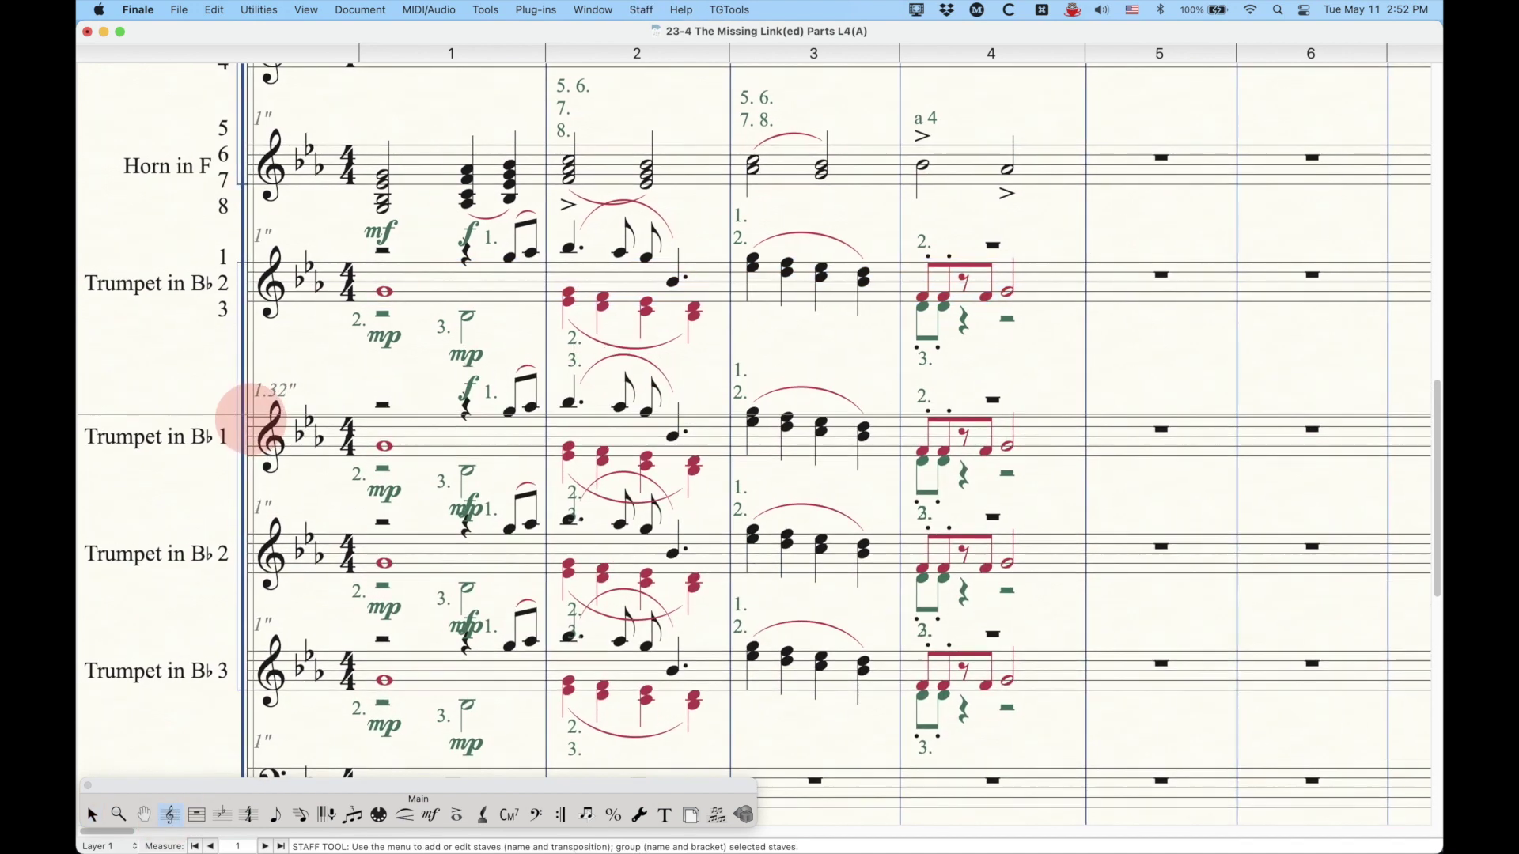
left_click_drag(252, 539, 254, 601)
scroll(348, 590, "down", 3)
left_click(92, 815)
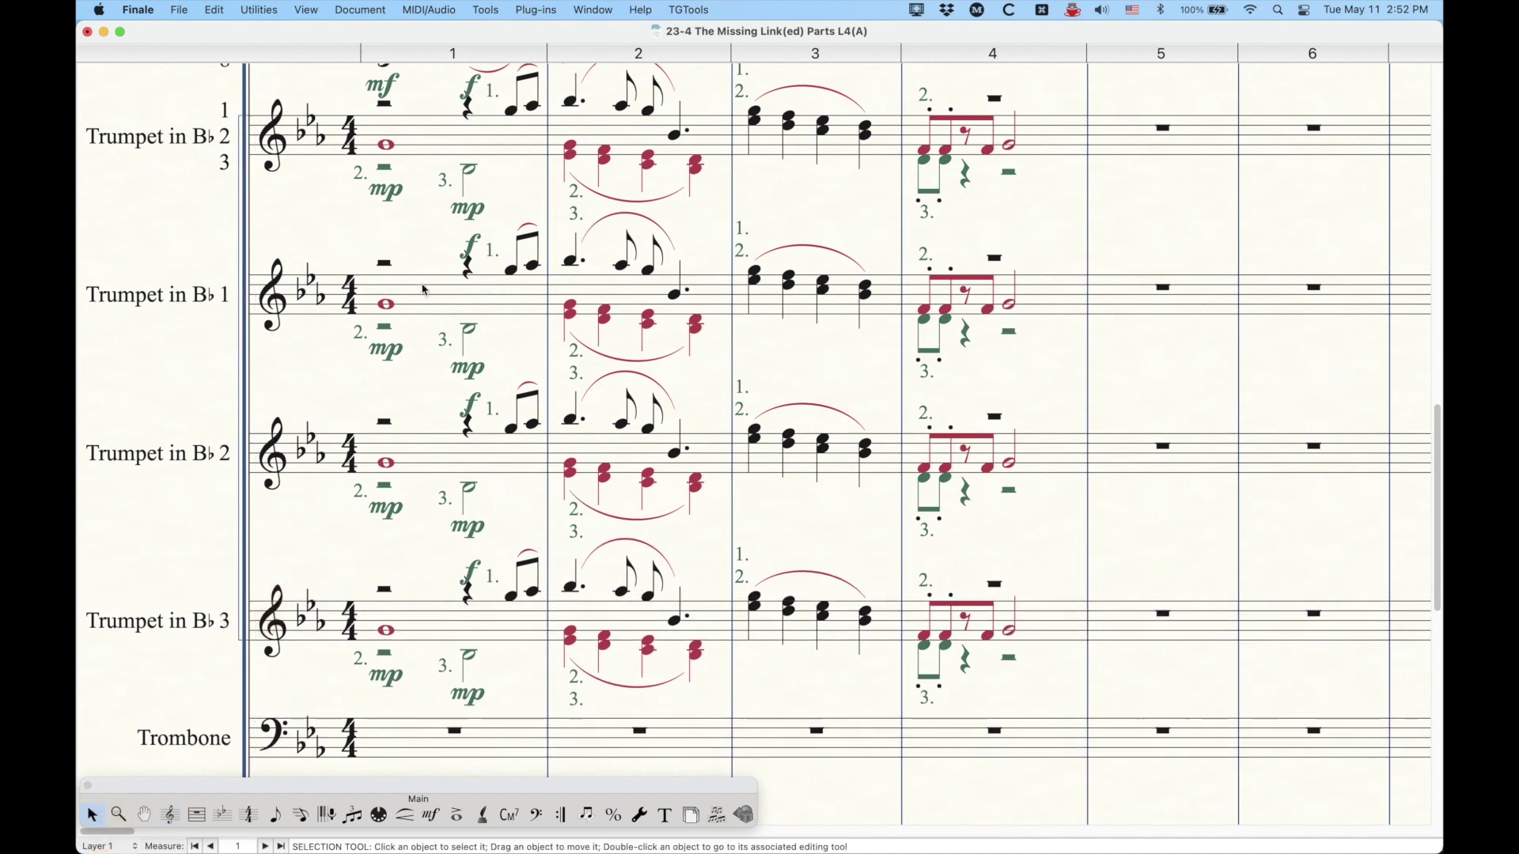
- Select measures 1–4 of the individual Trumpet in Bb 1 staff and review it against the neighbouring trumpet staves
left_click(473, 303)
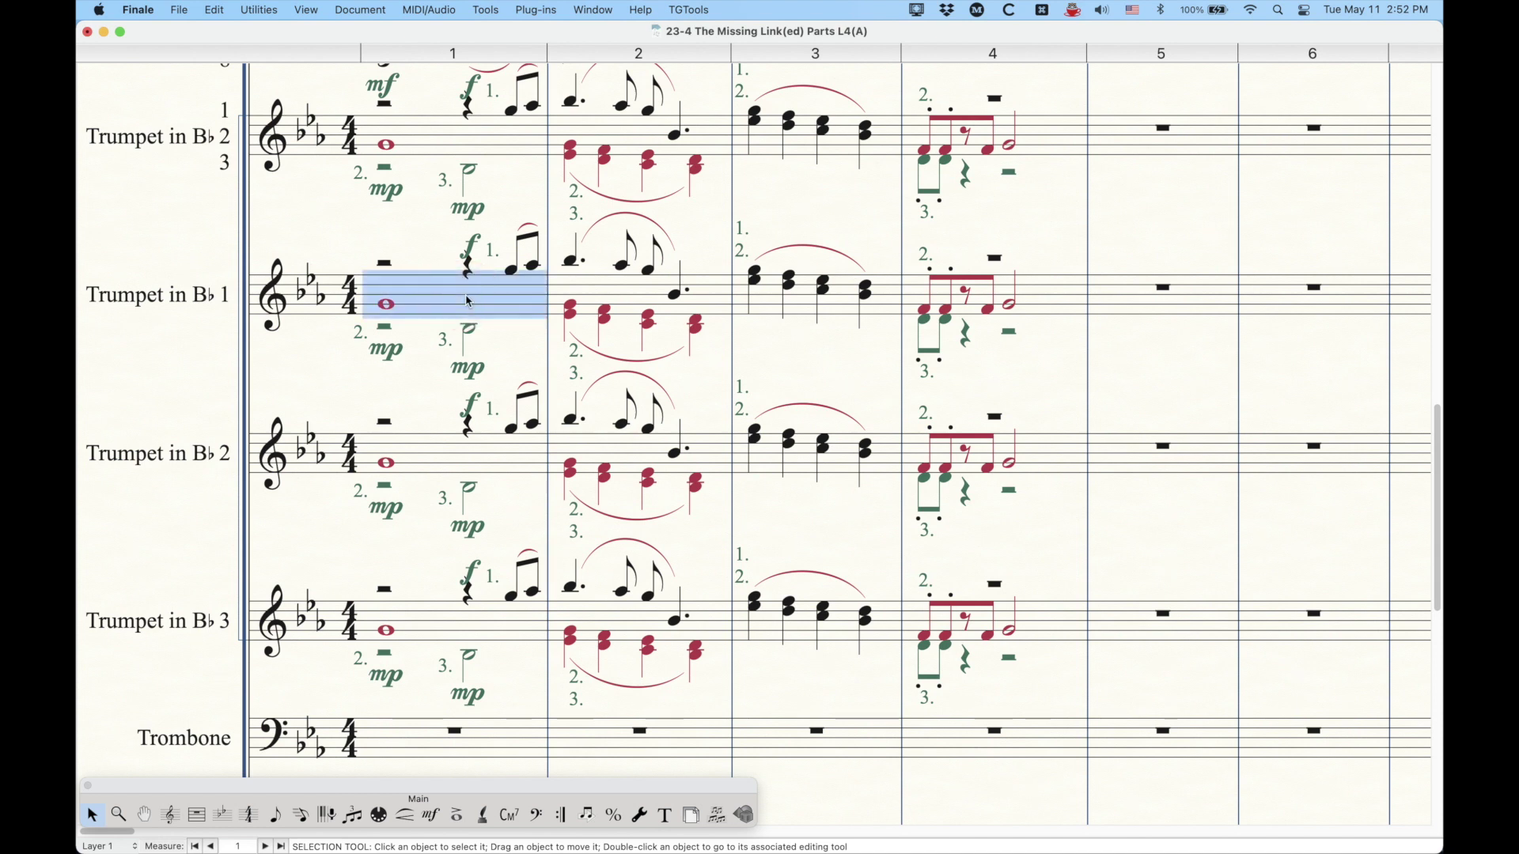
left_click(959, 307, "shift")
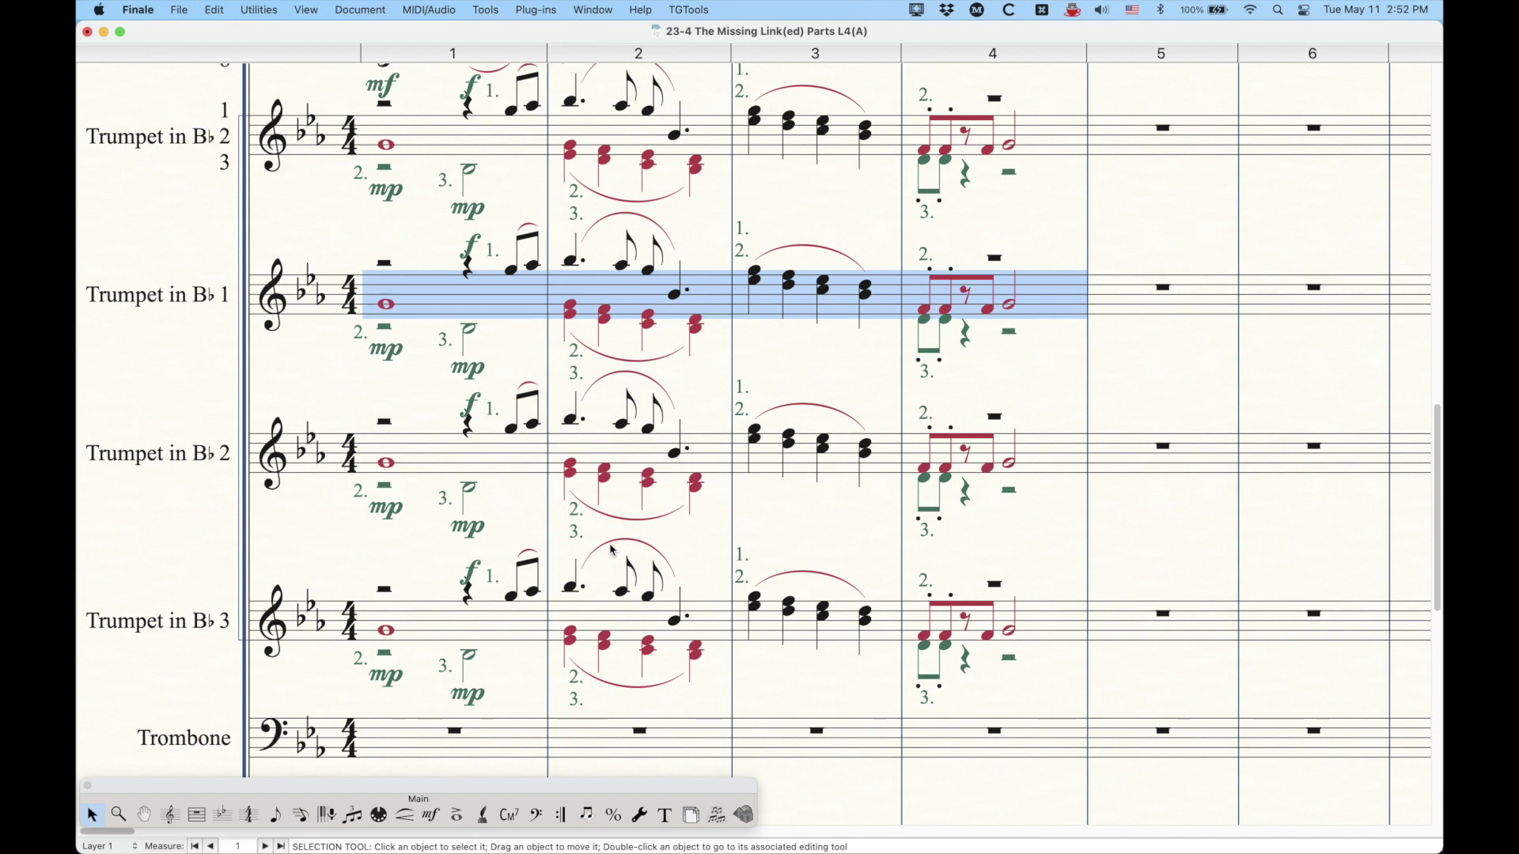
key("super")
key("super+minus")
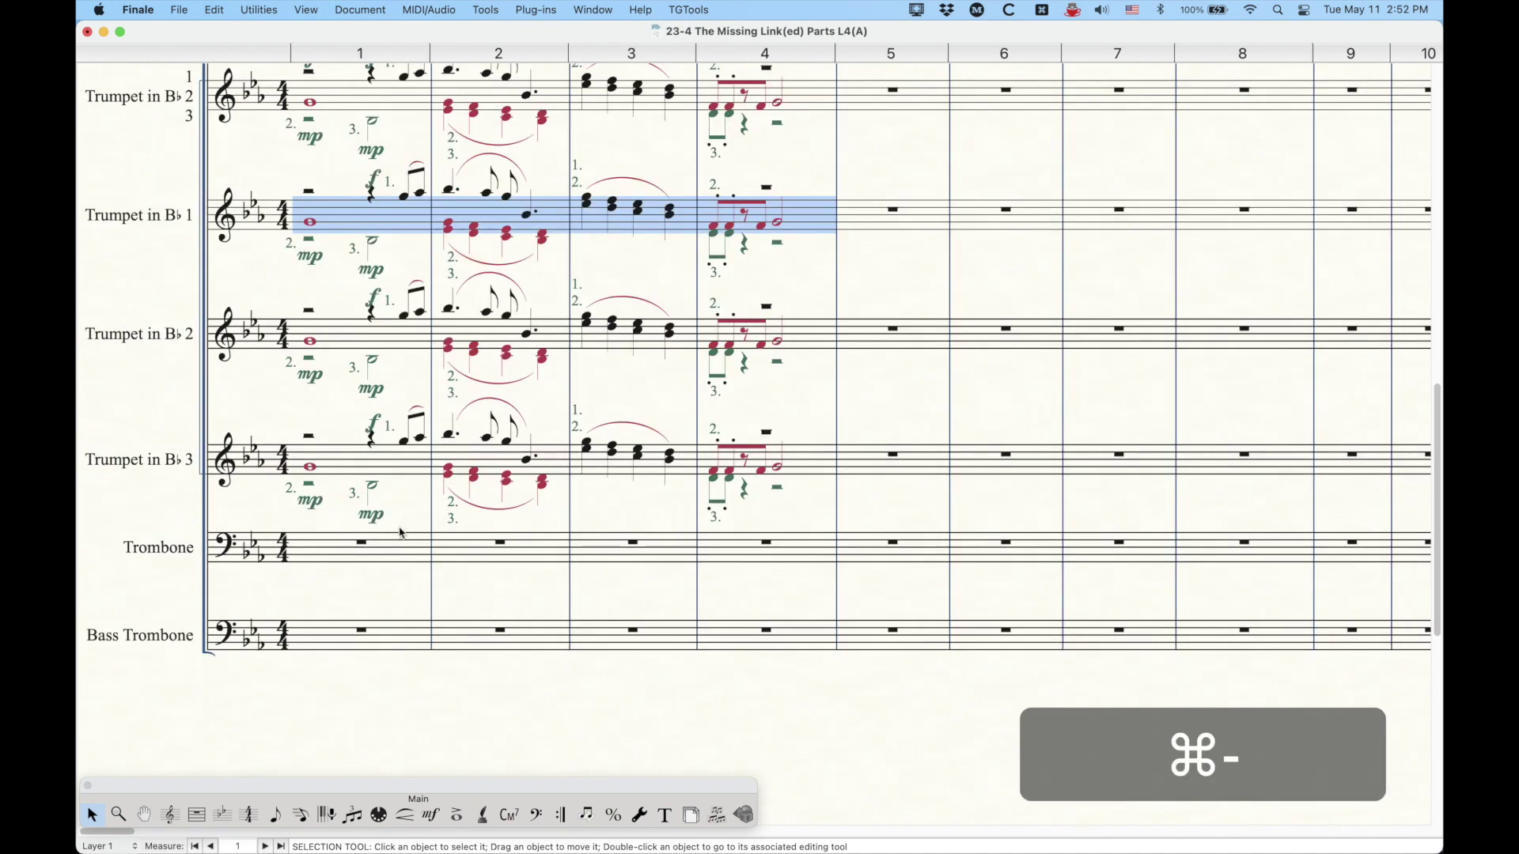
key("super+minus")
scroll(398, 543, "up", 3)
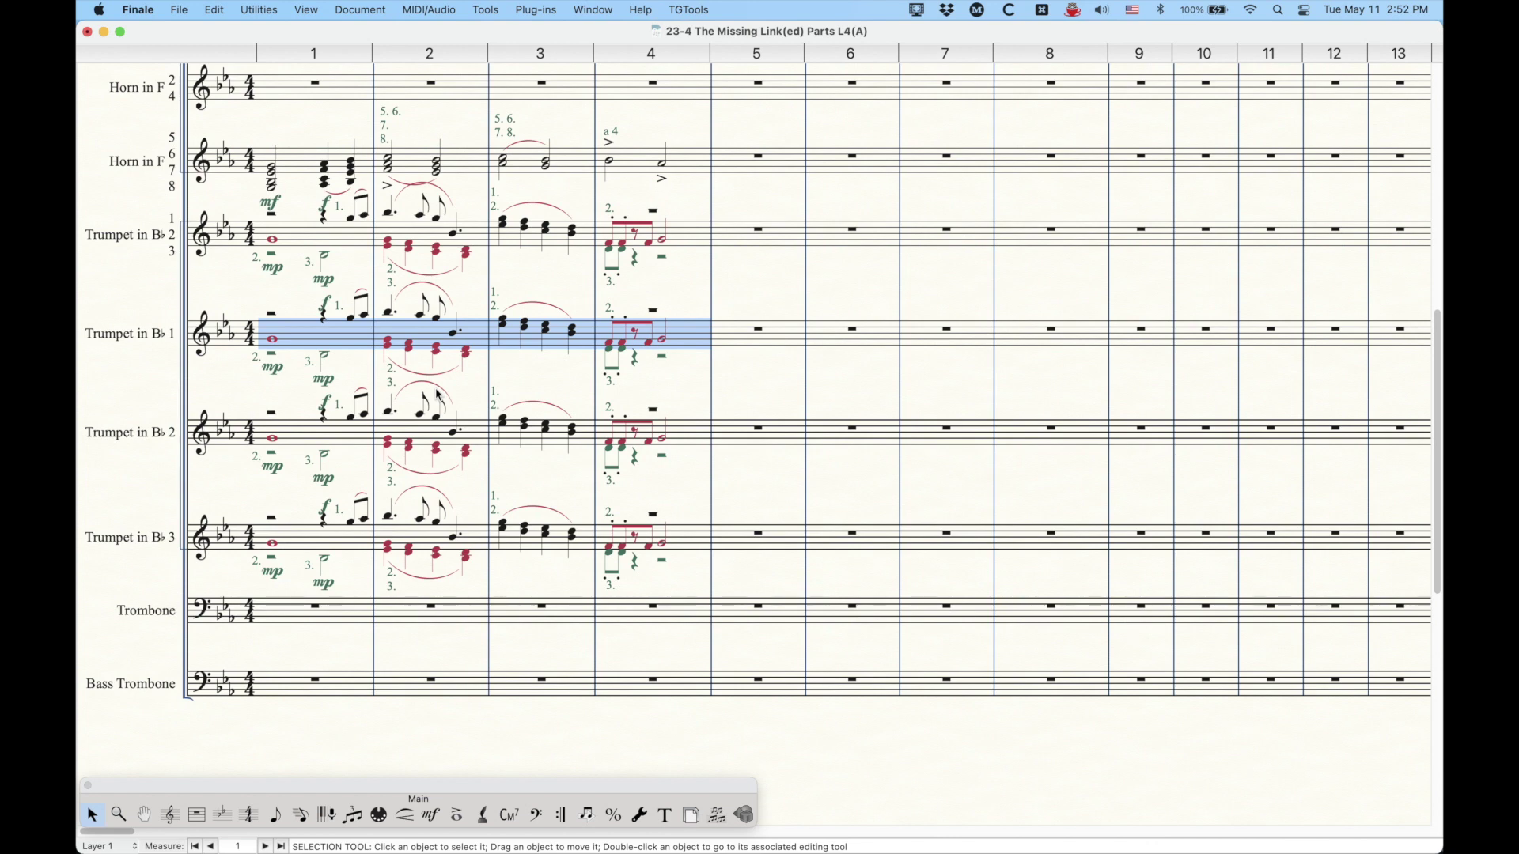
- Switch the score to Page View and check how its shared staves appear on page 1
key("super+e")
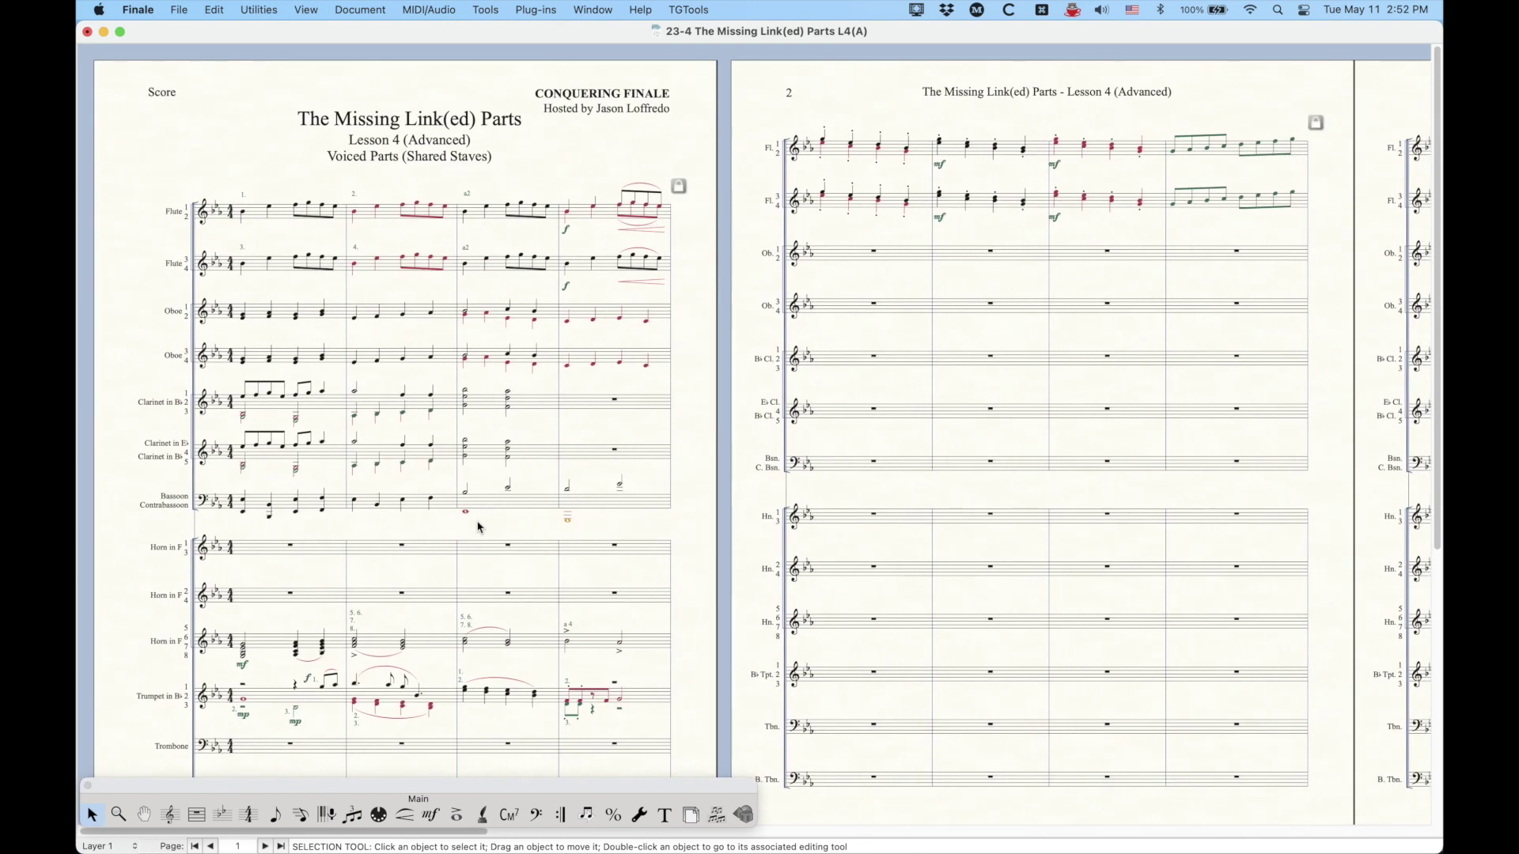
scroll(397, 543, "down", 3)
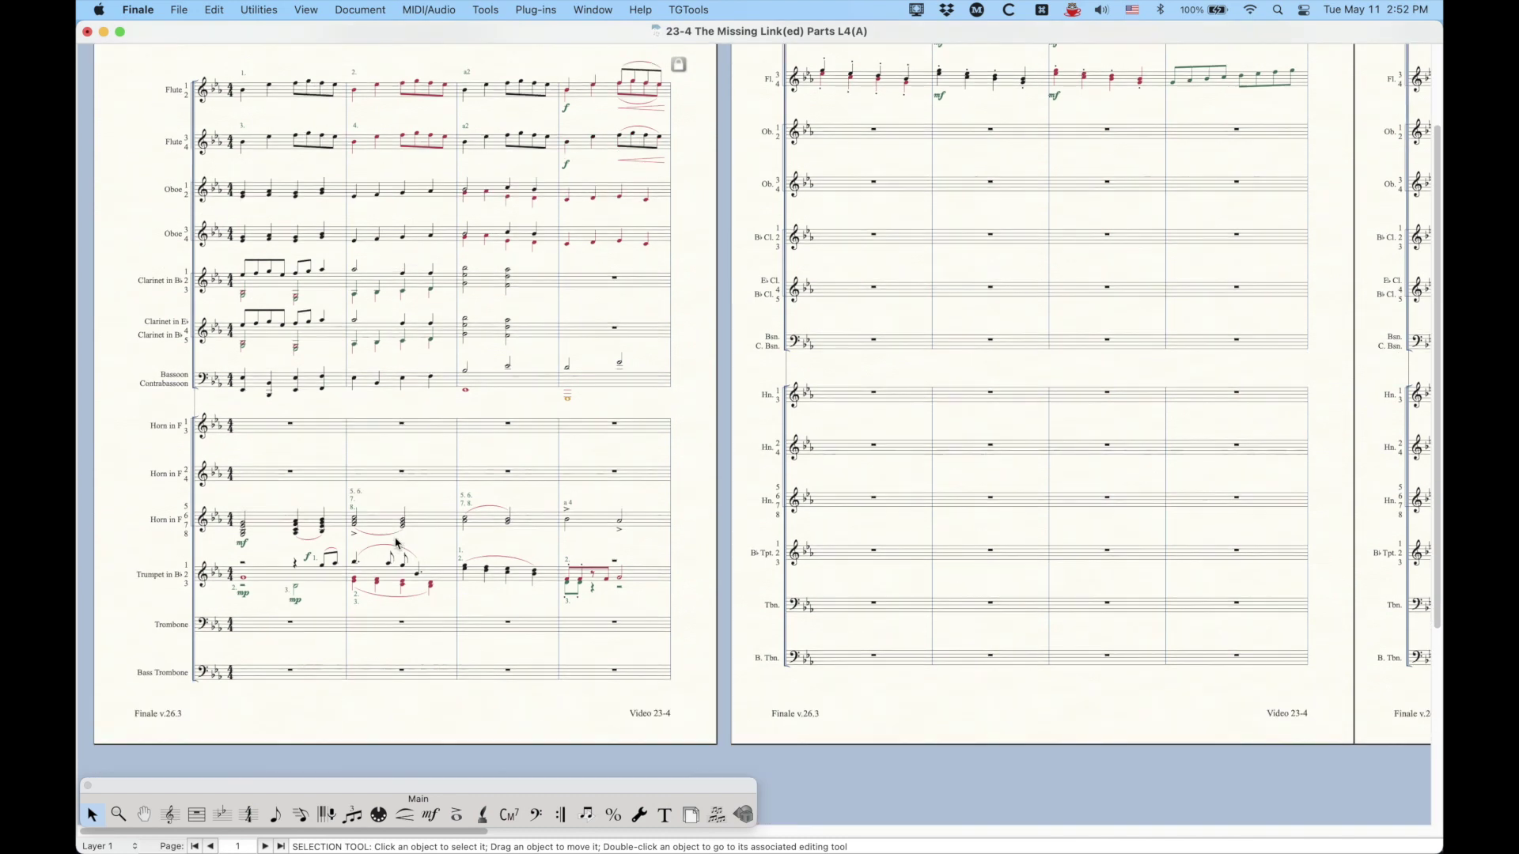
key("super+equal")
key("super+equal")
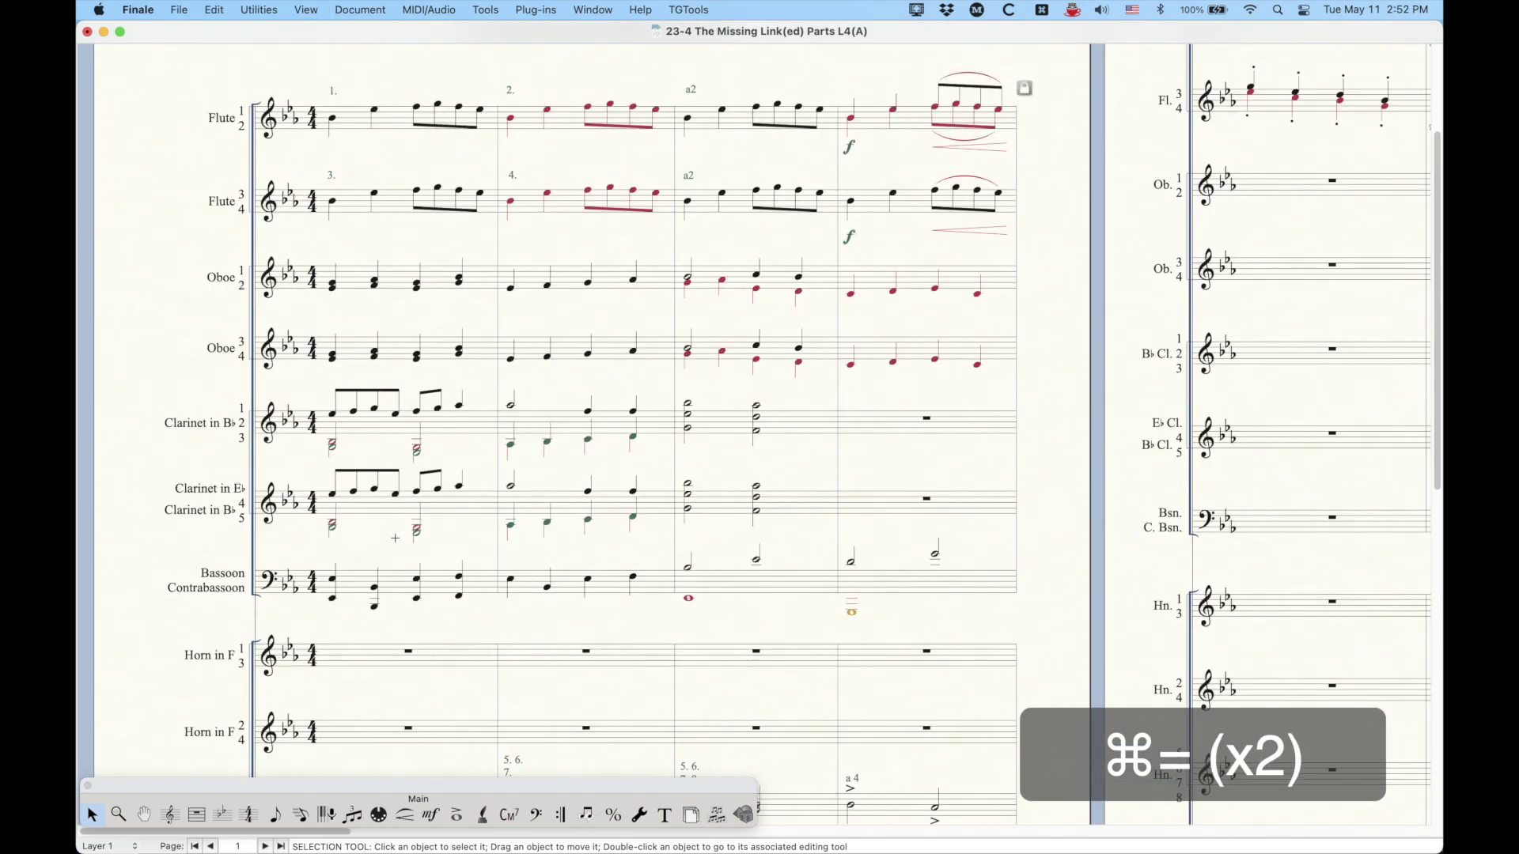
scroll(397, 543, "up", 6)
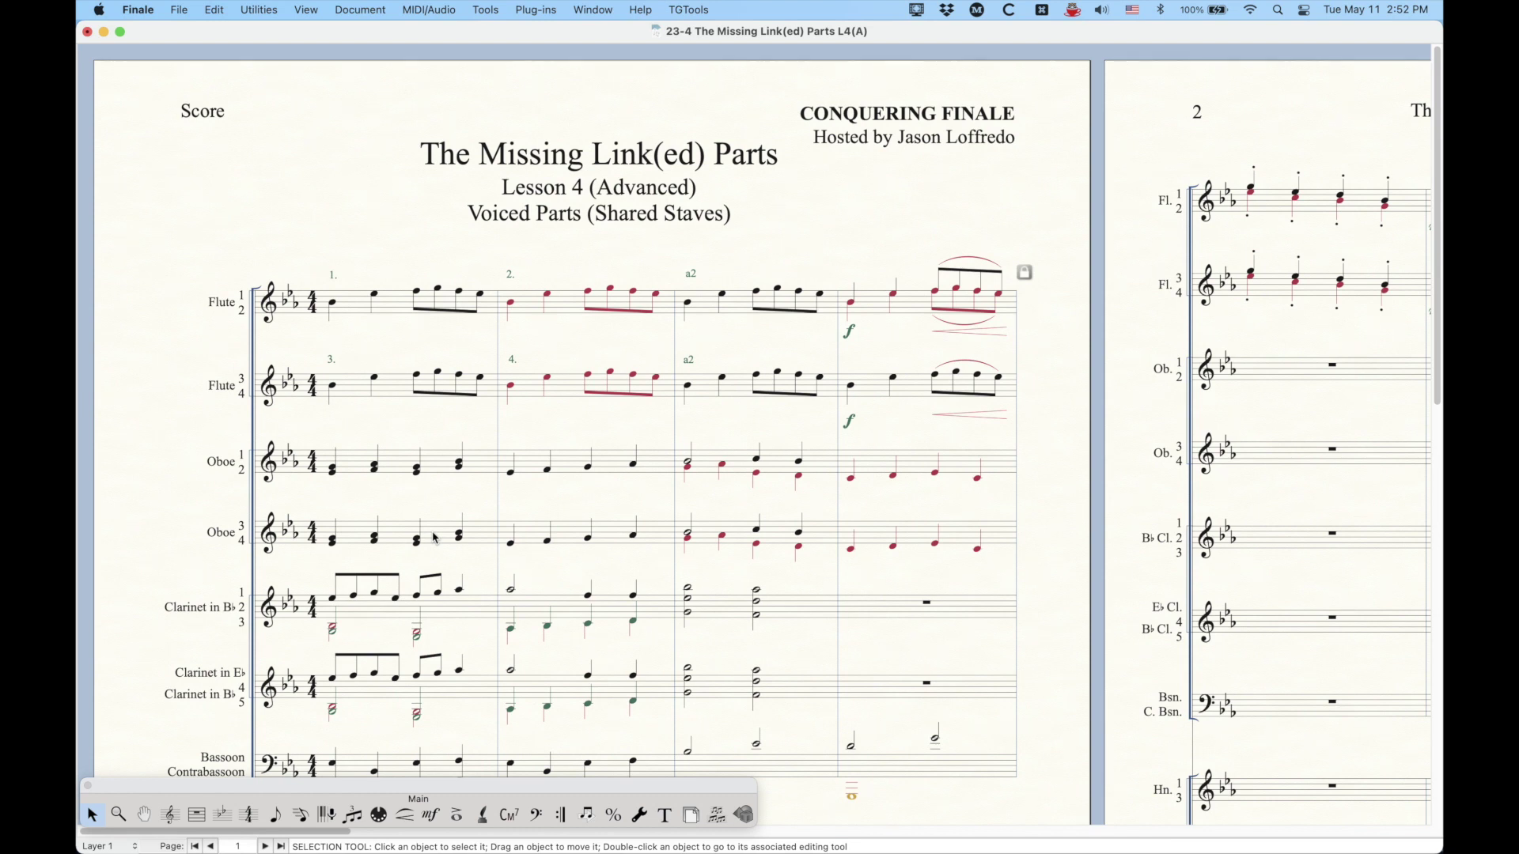
- Examine the voicing options of the Flute 1 2 staff in the Flute 1 part, leaving the part definitions unchanged
left_click(358, 10)
left_click(397, 90)
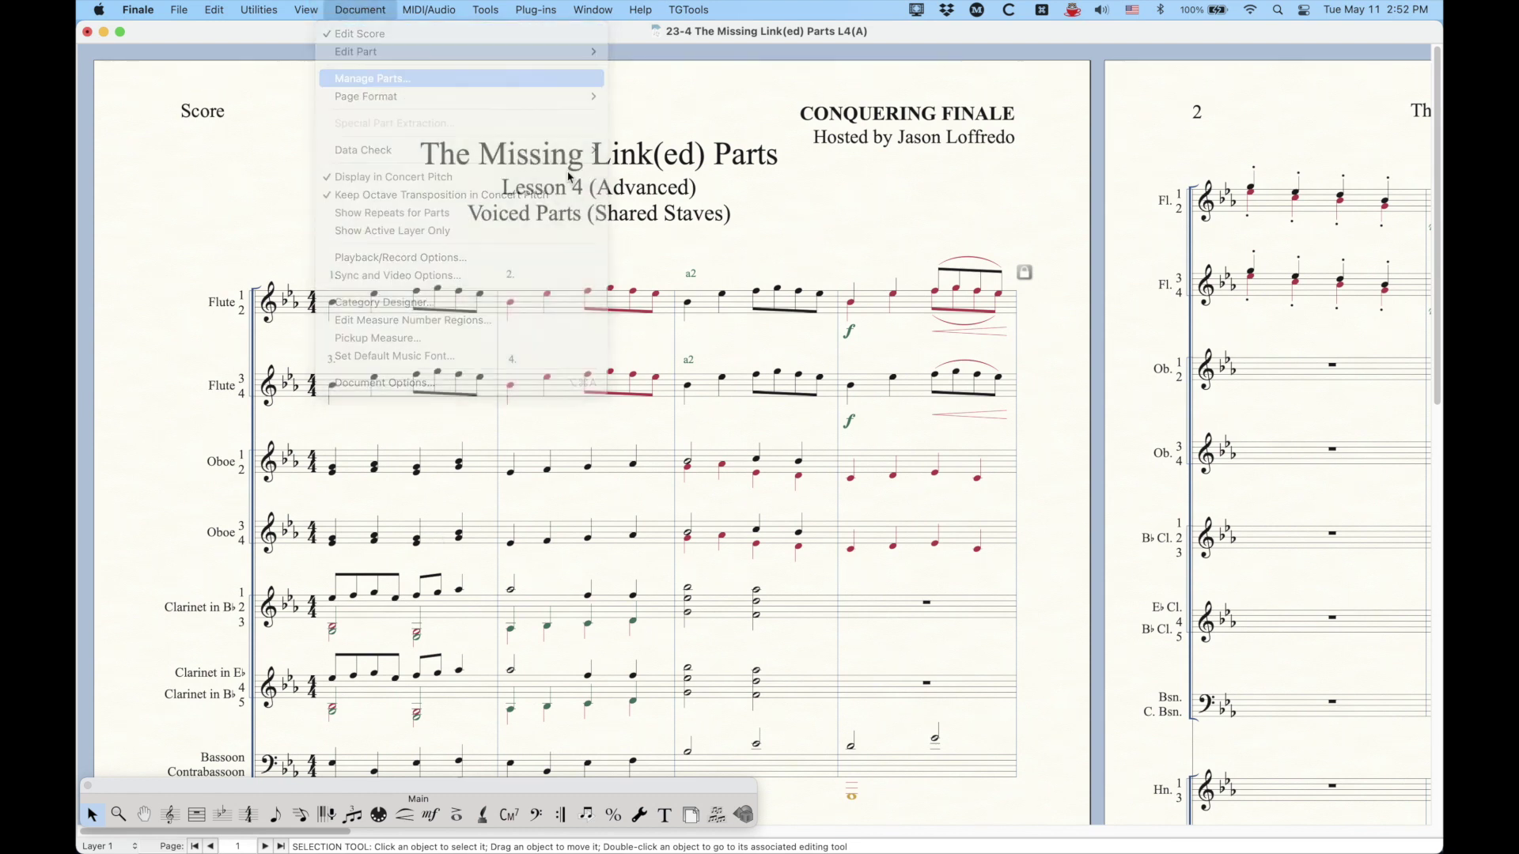
left_click(758, 400)
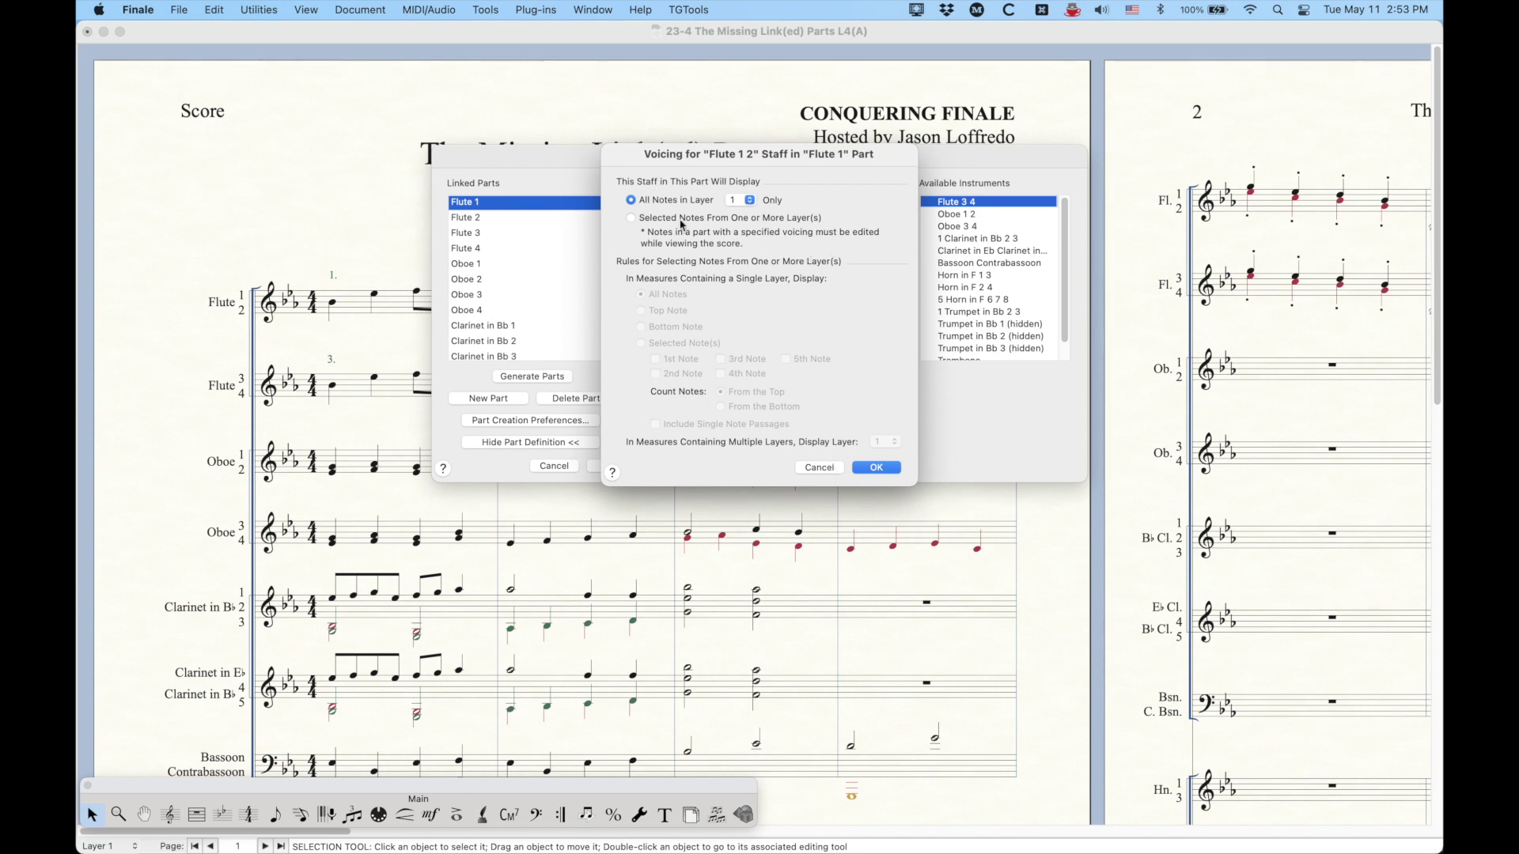
left_click(820, 468)
left_click(555, 468)
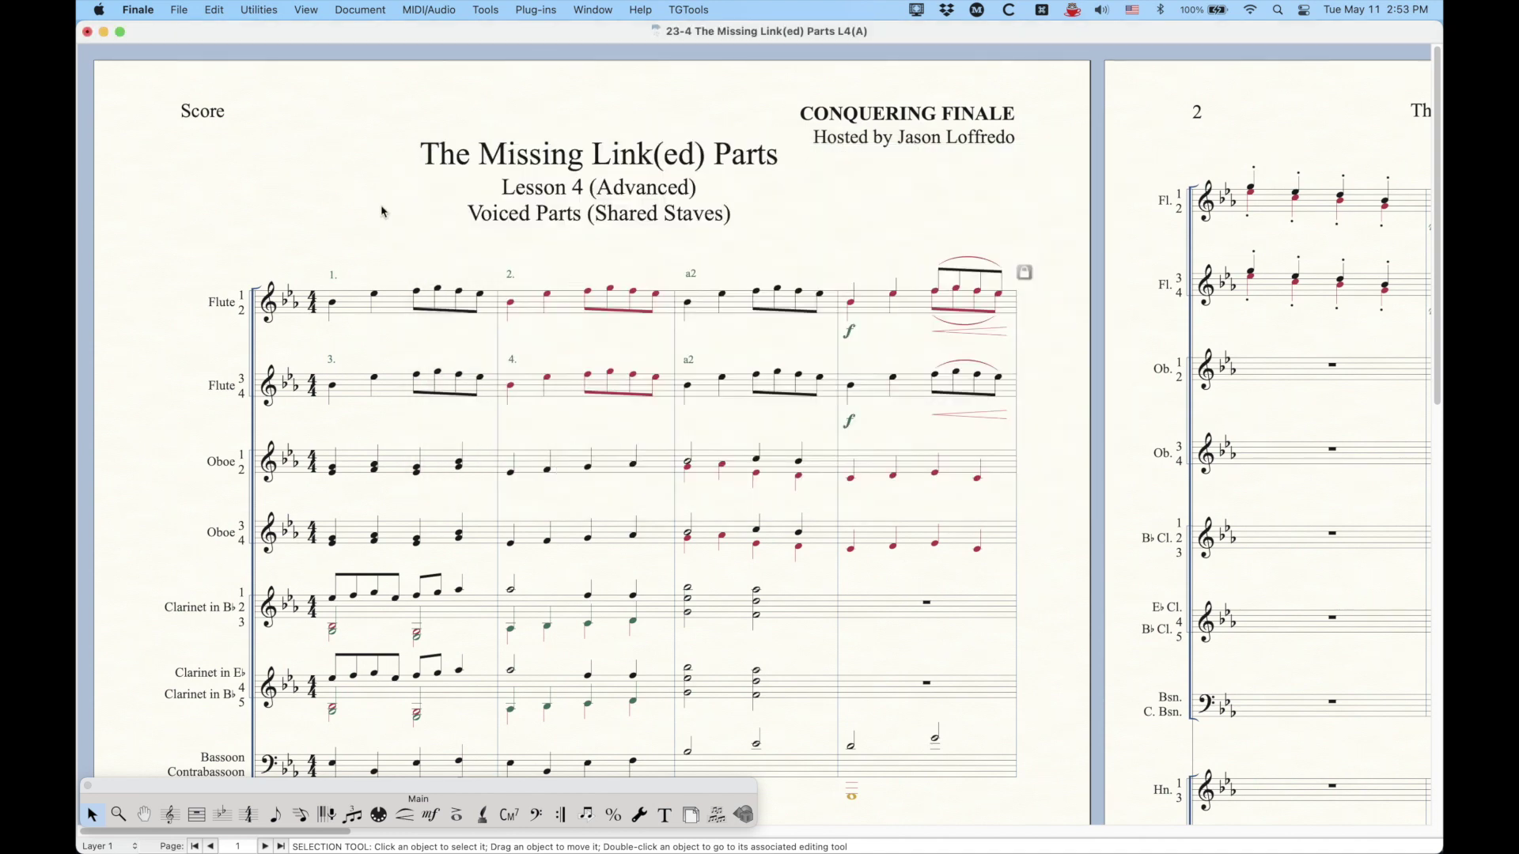
- View the Flute 3 and Flute 4 linked parts to compare their voiced notes, ending on Flute 3
key("alt+super+period")
key("alt+super+period")
key("alt+super+period")
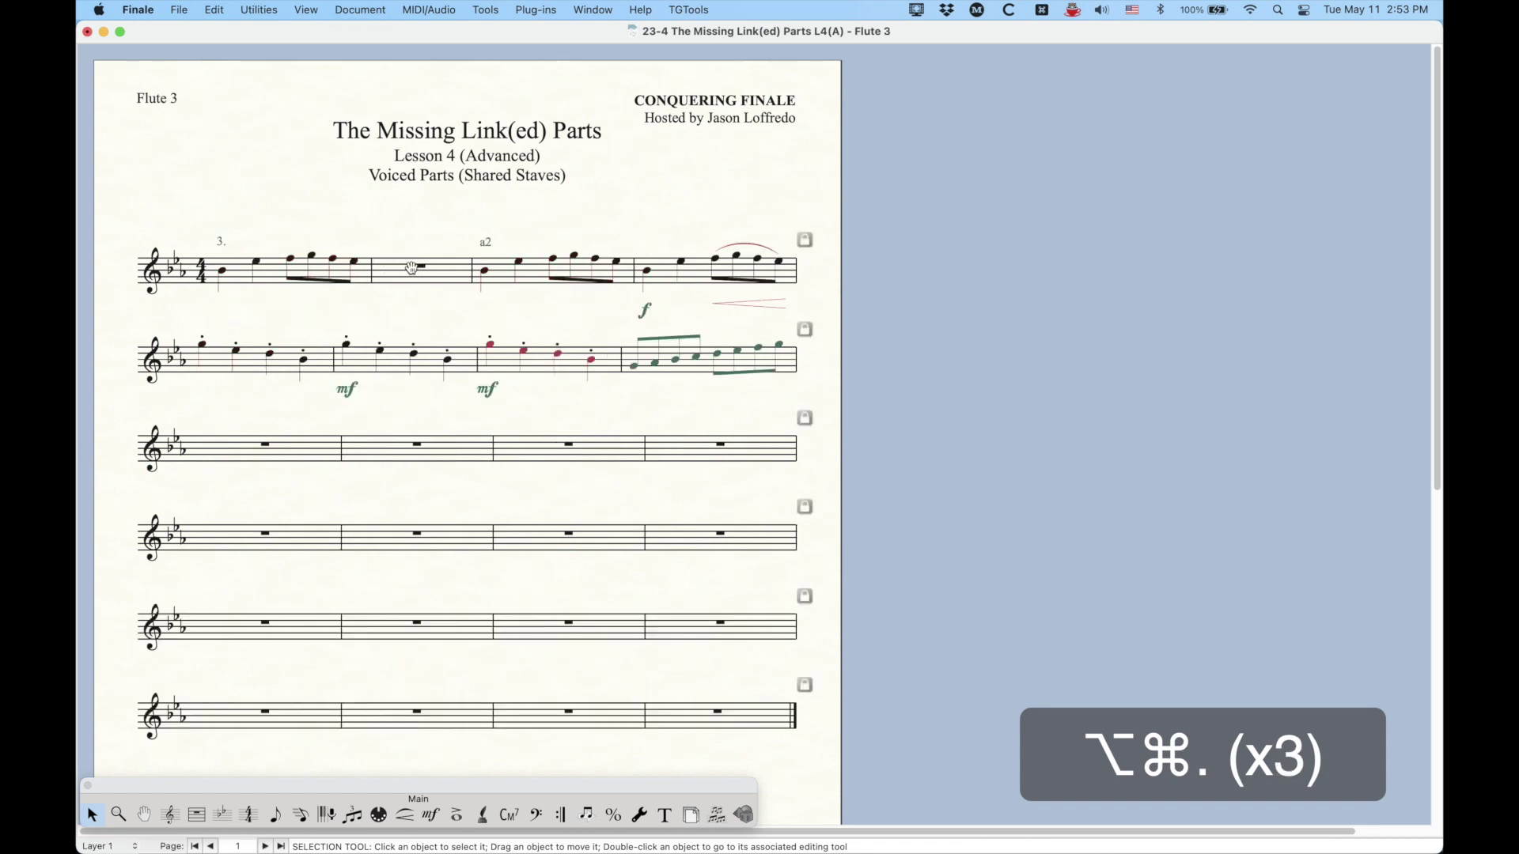
key("alt+super+period")
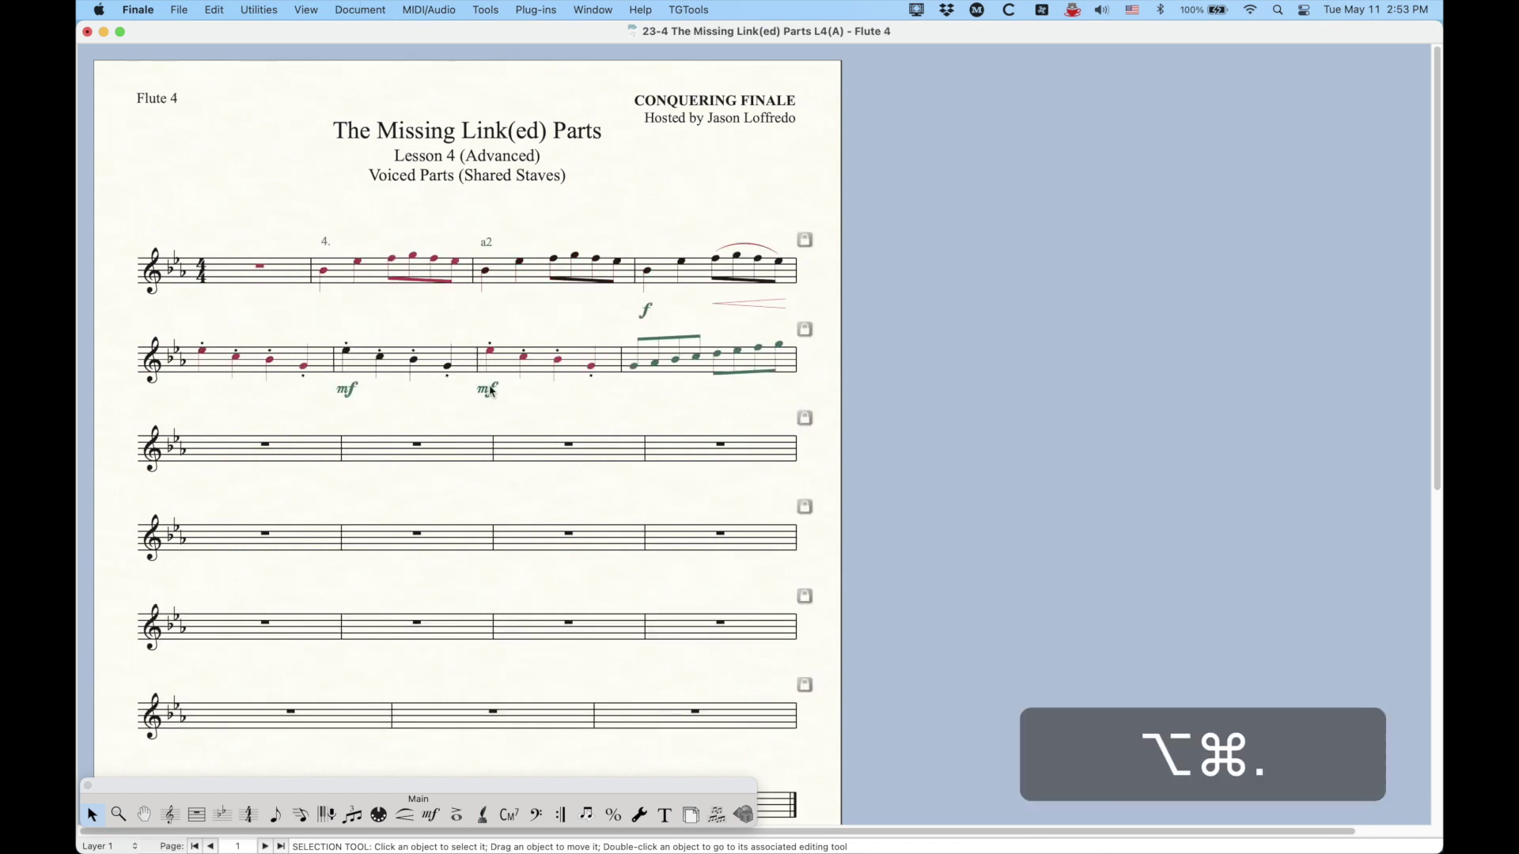
key("alt+super+comma")
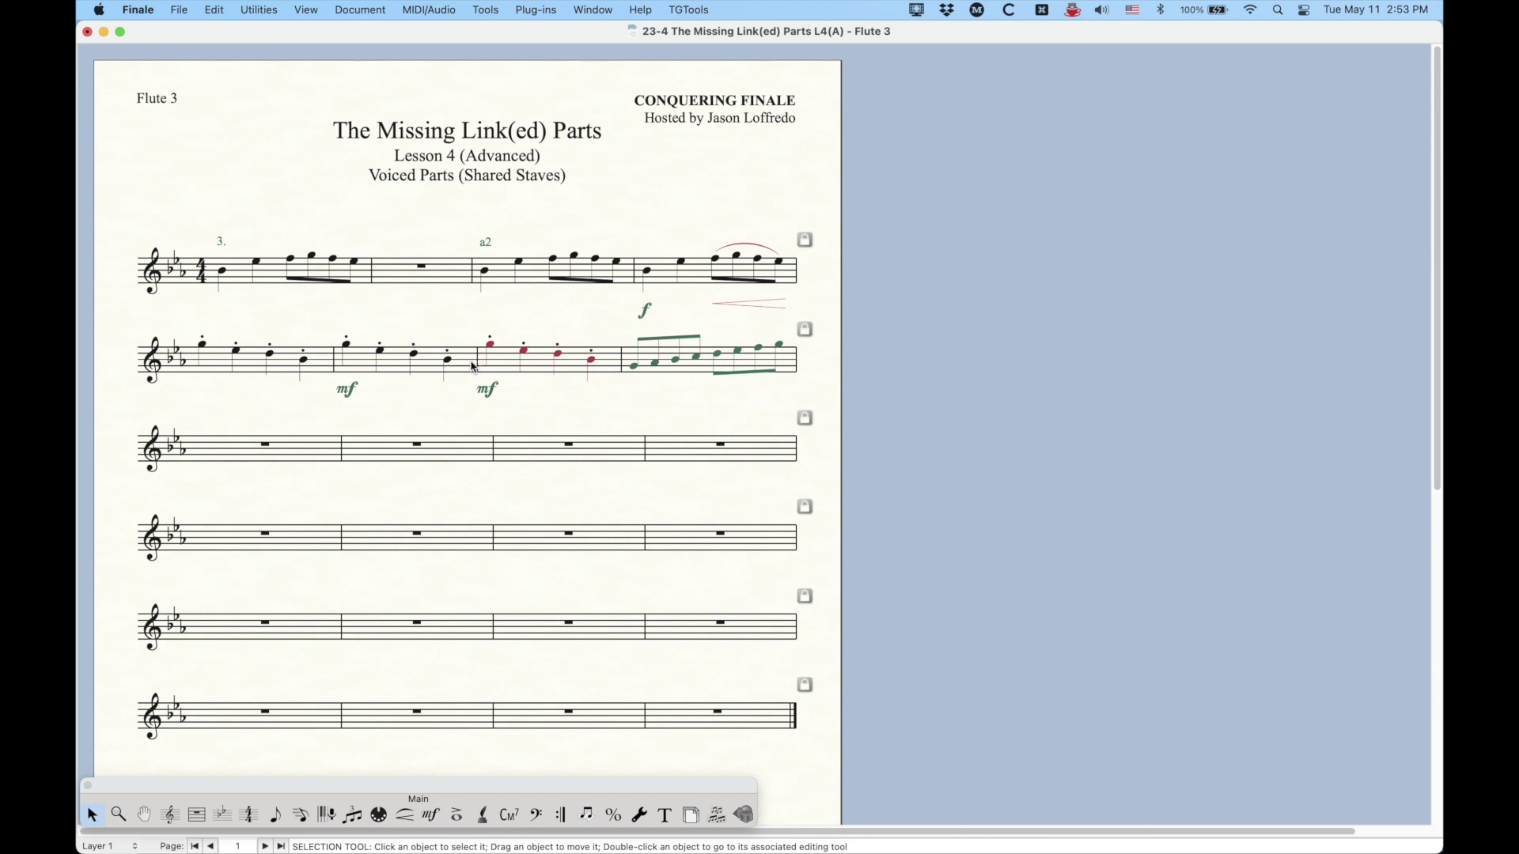
- Select measure 2 of the Flute 3 part and return to the full score to compare the shared staff there
left_click(425, 279)
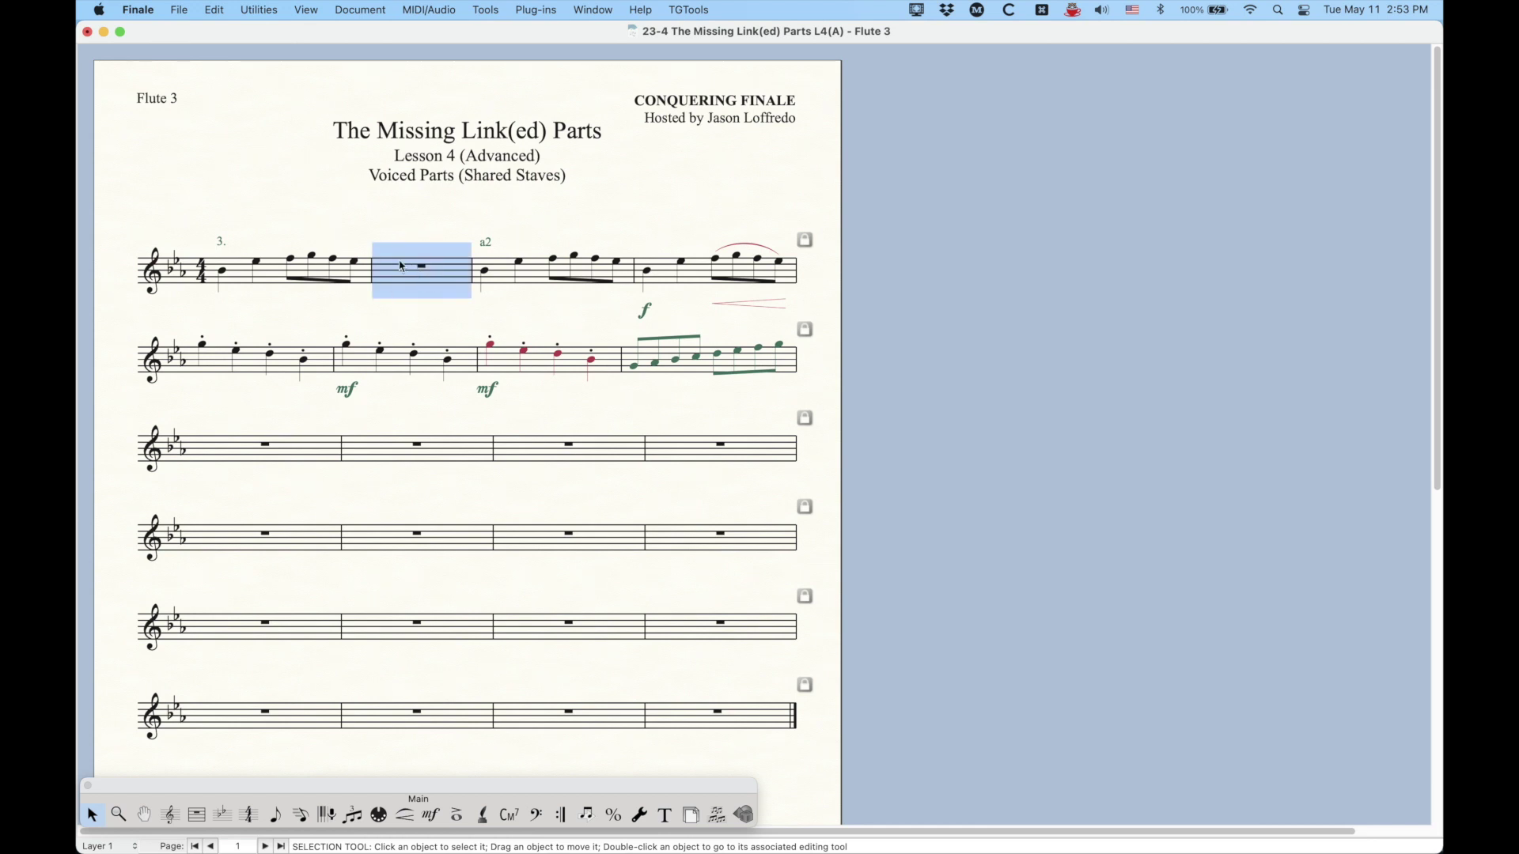
left_click(360, 10)
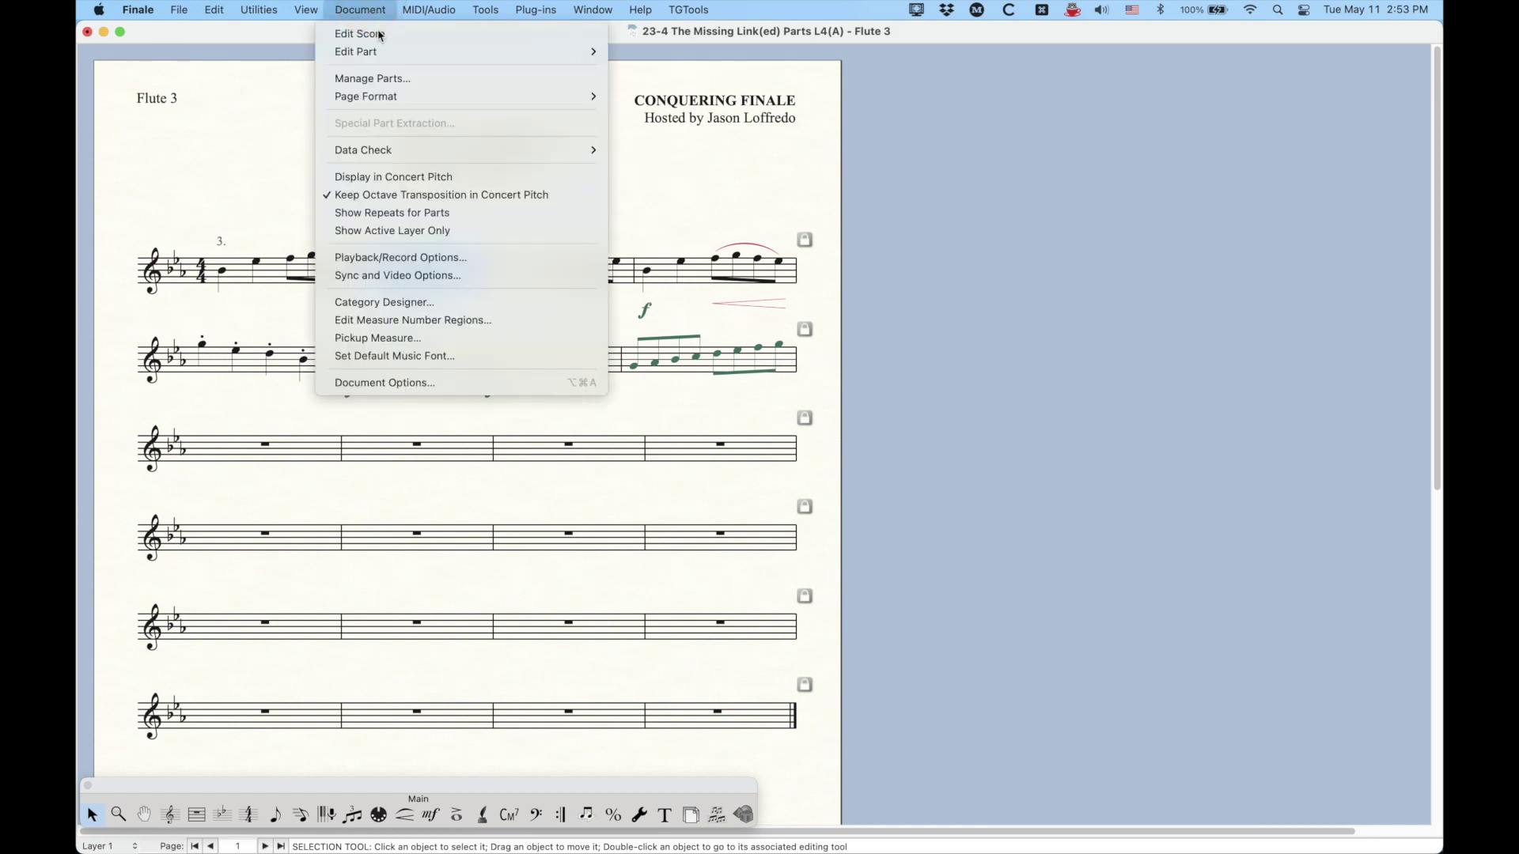
left_click(360, 36)
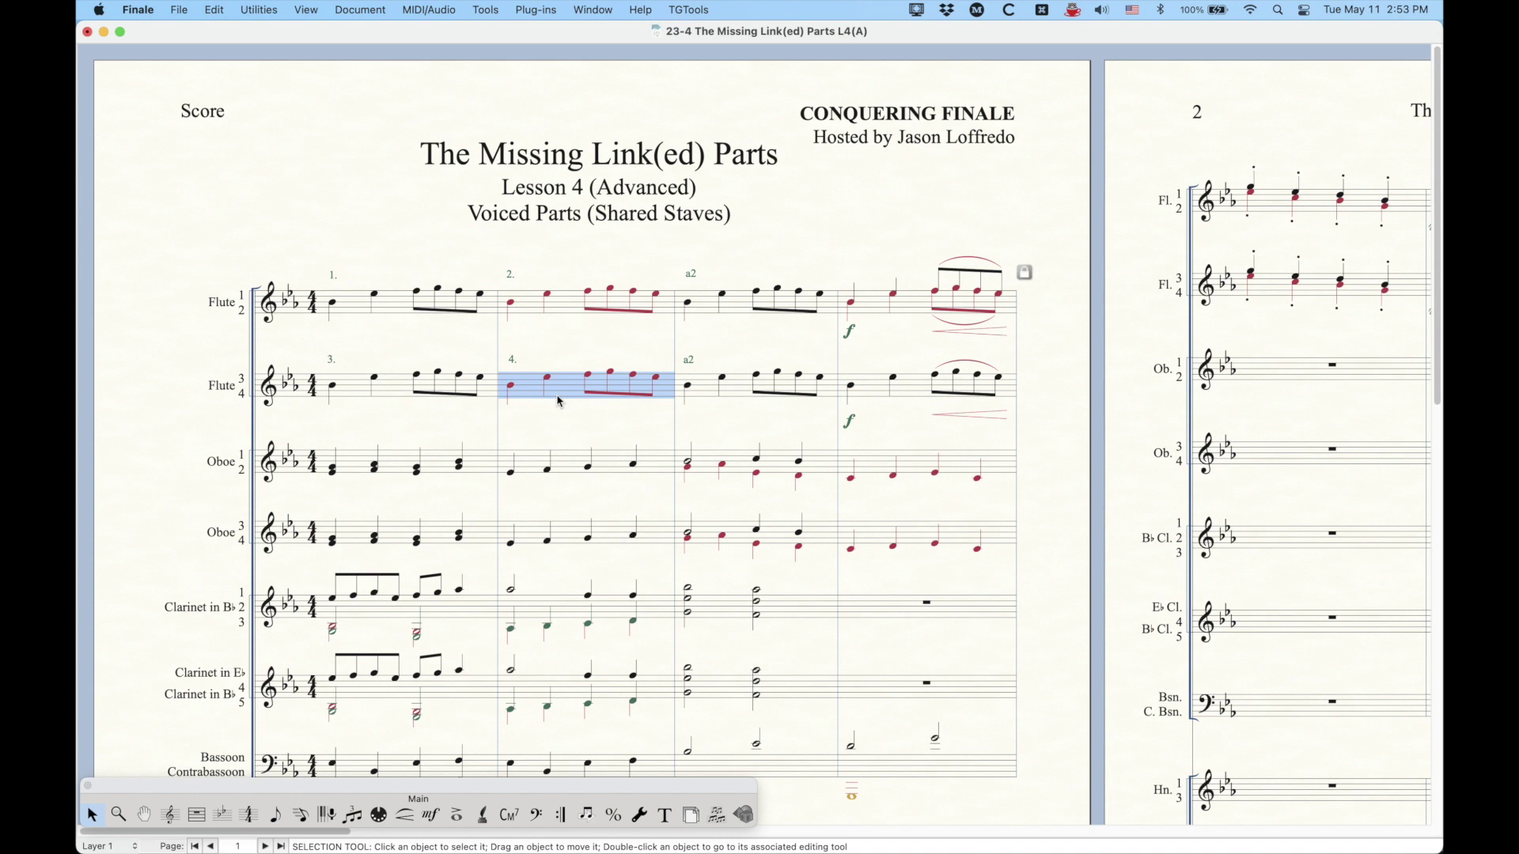
- In the Flute 3 part, apply the staff style Blank Notation with Rests: Layer 1 to measures 5–6
key("alt+super+period")
key("alt+super+period")
key("alt+super+period")
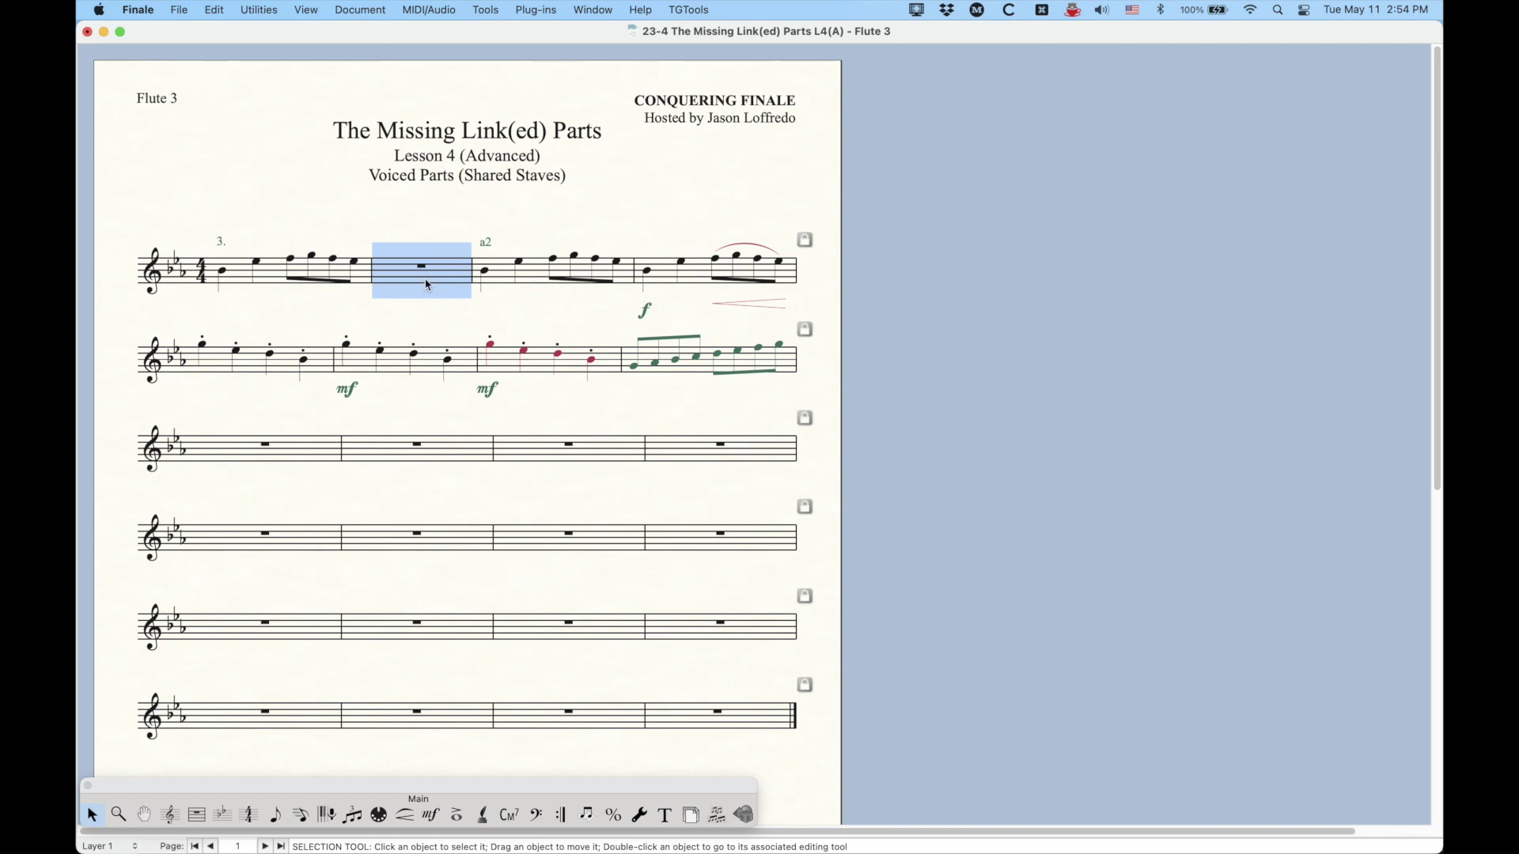
left_click(279, 361)
left_click(429, 362, "shift")
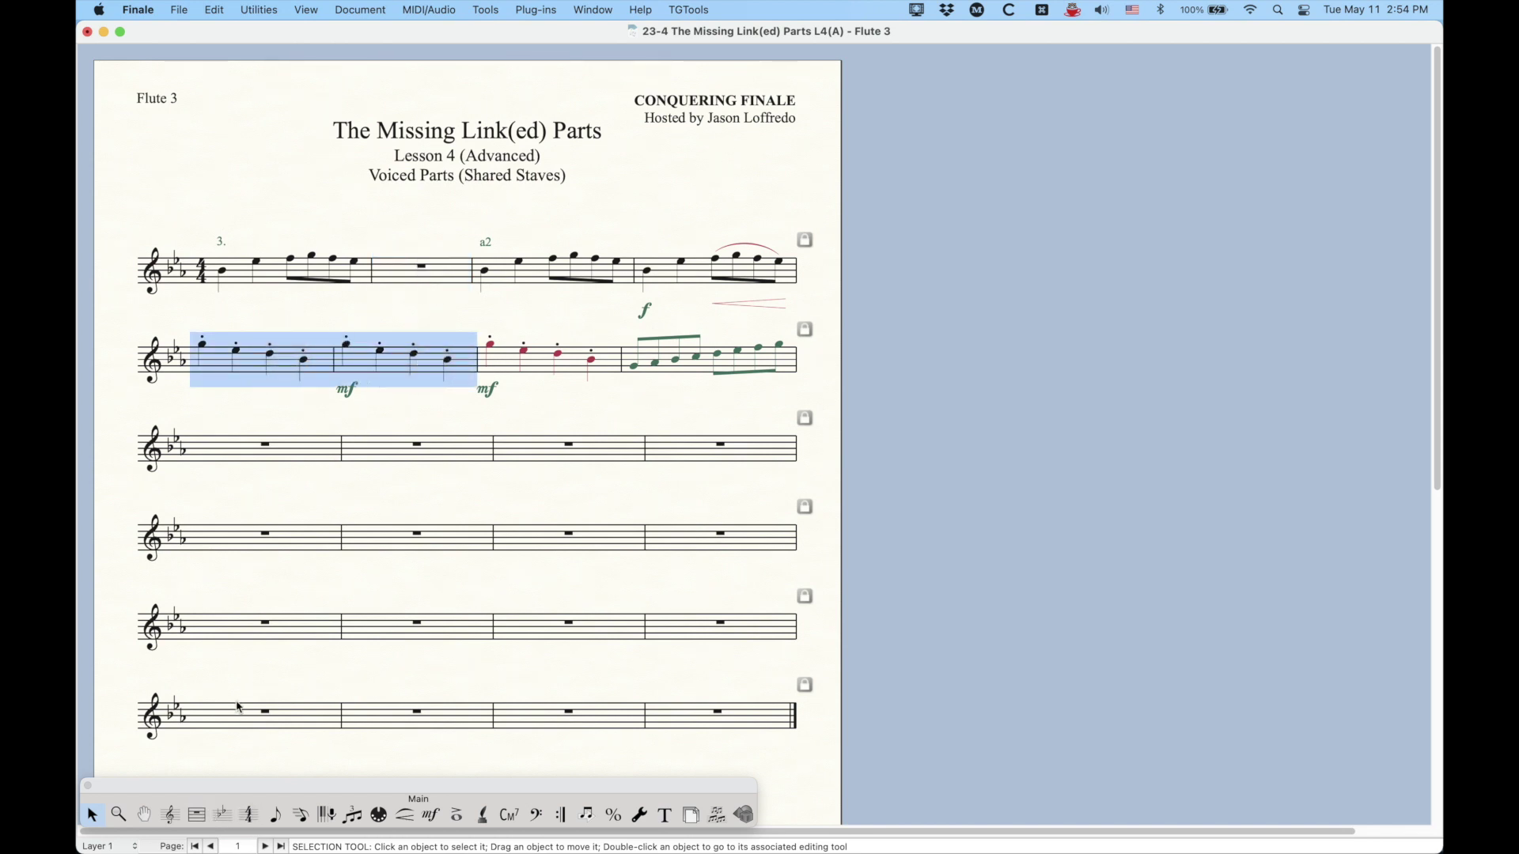
left_click(169, 815)
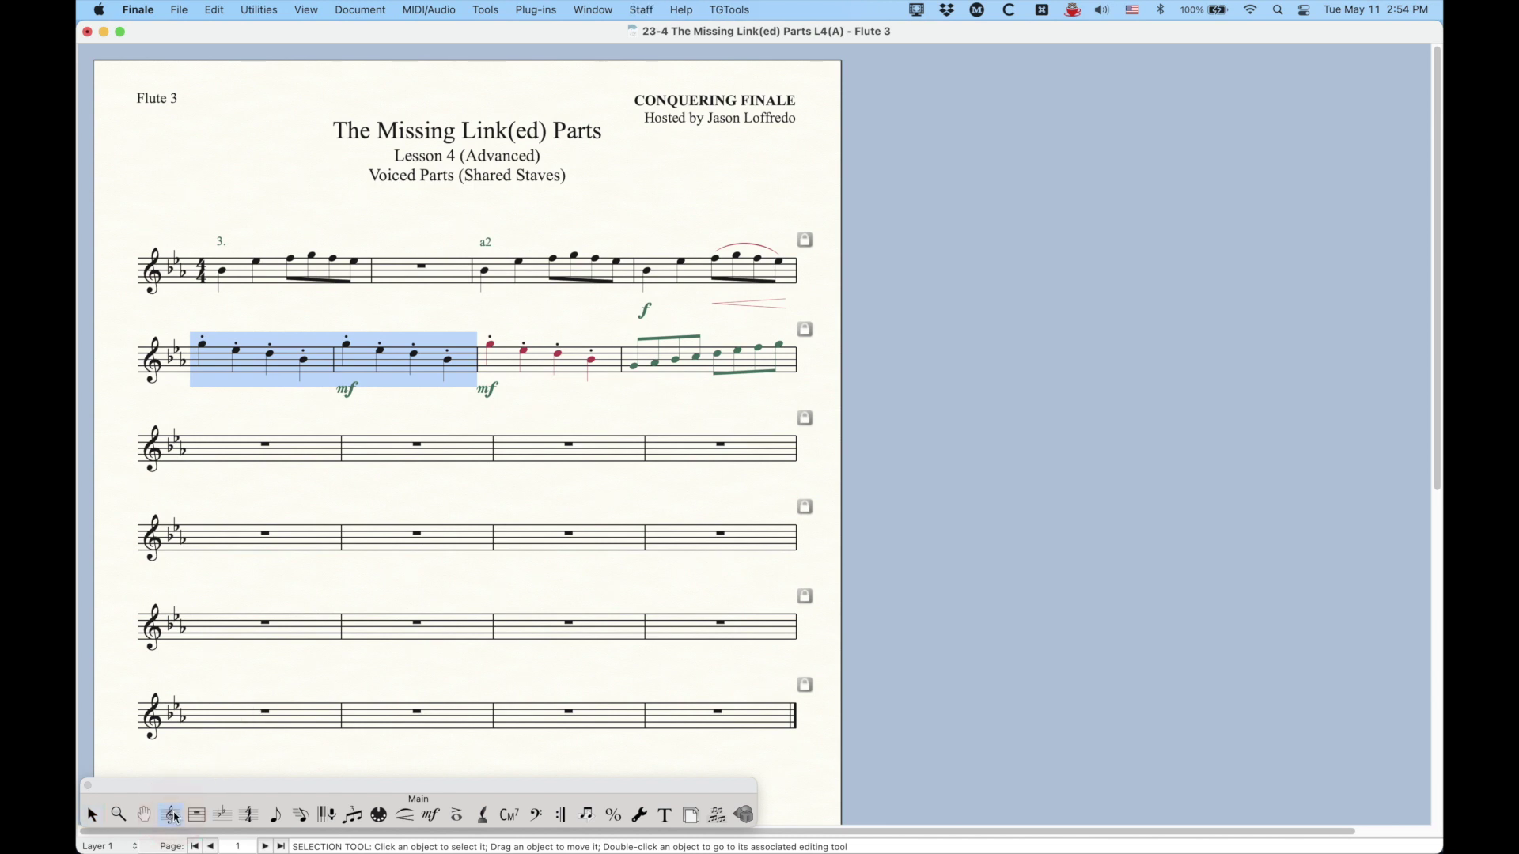
right_click(289, 357)
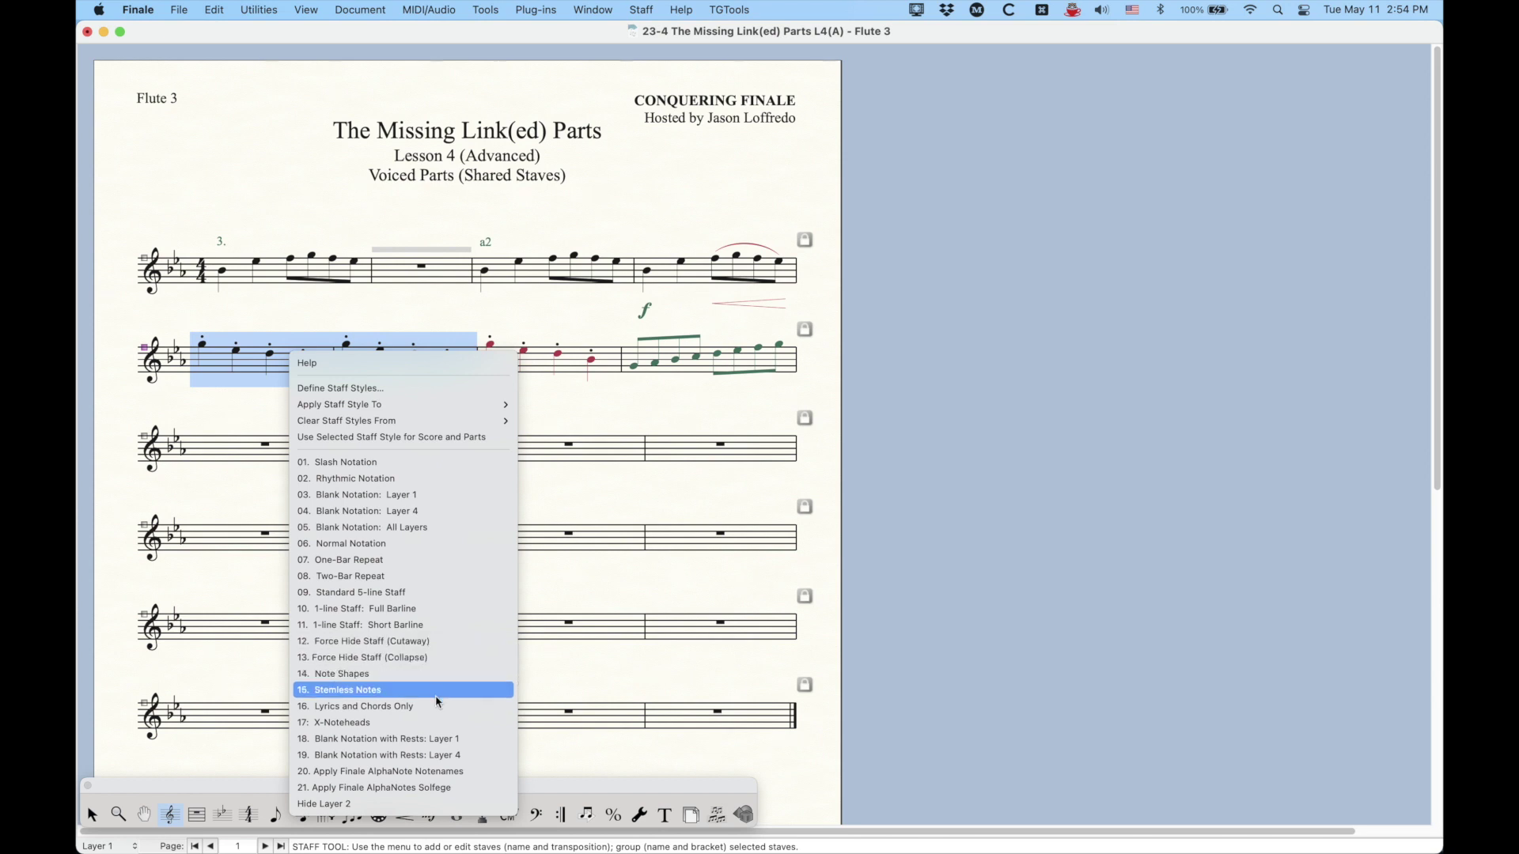
left_click(434, 739)
left_click(306, 321)
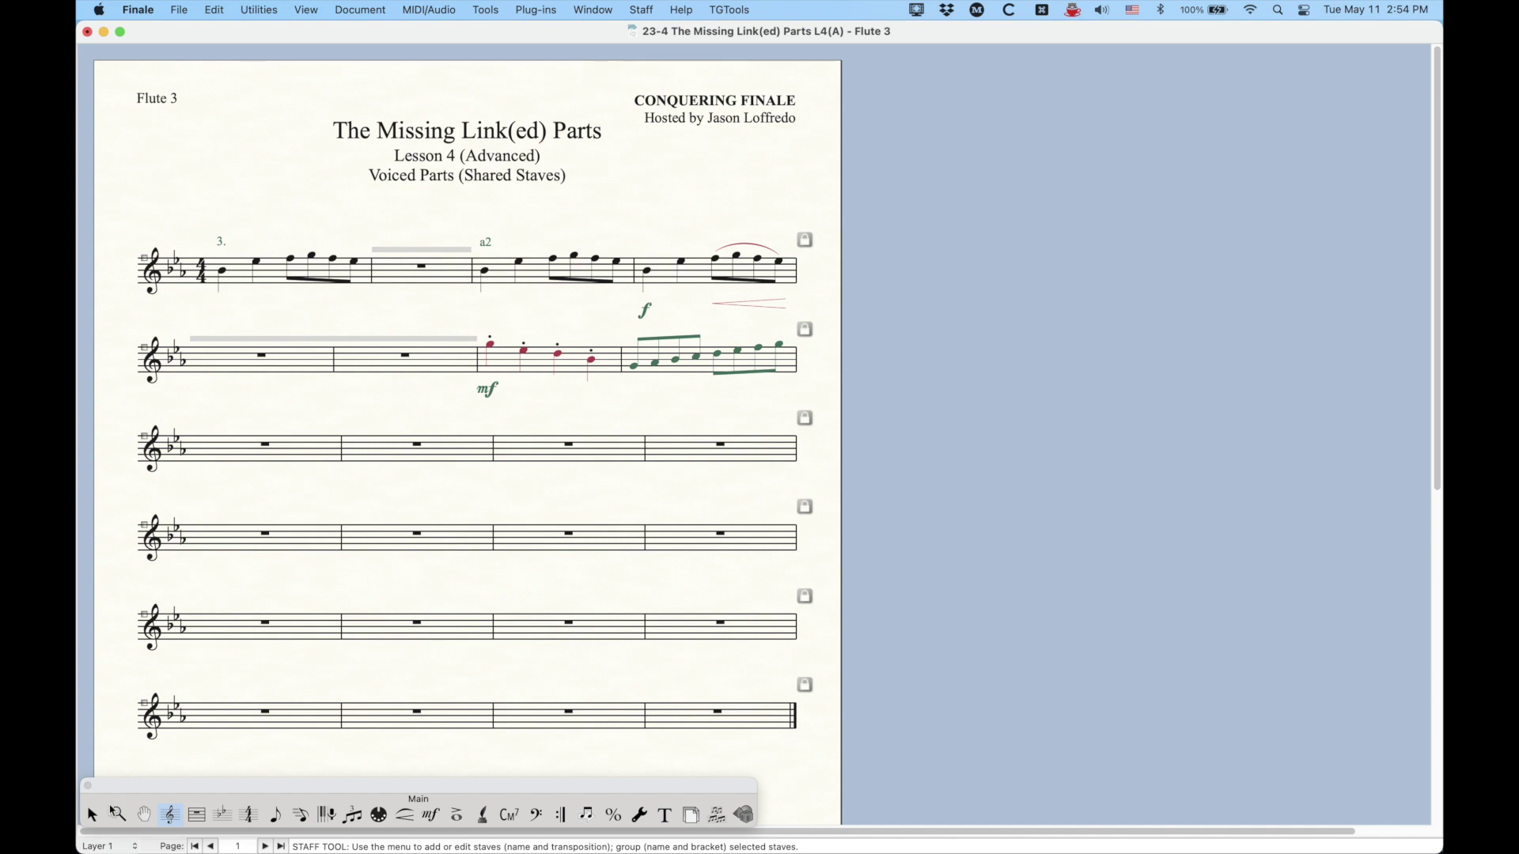
- Create a multimeasure rest from measures 5–6 of the Flute 3 part
left_click(91, 815)
left_click(322, 353)
left_click(308, 366, "shift")
right_click(313, 370)
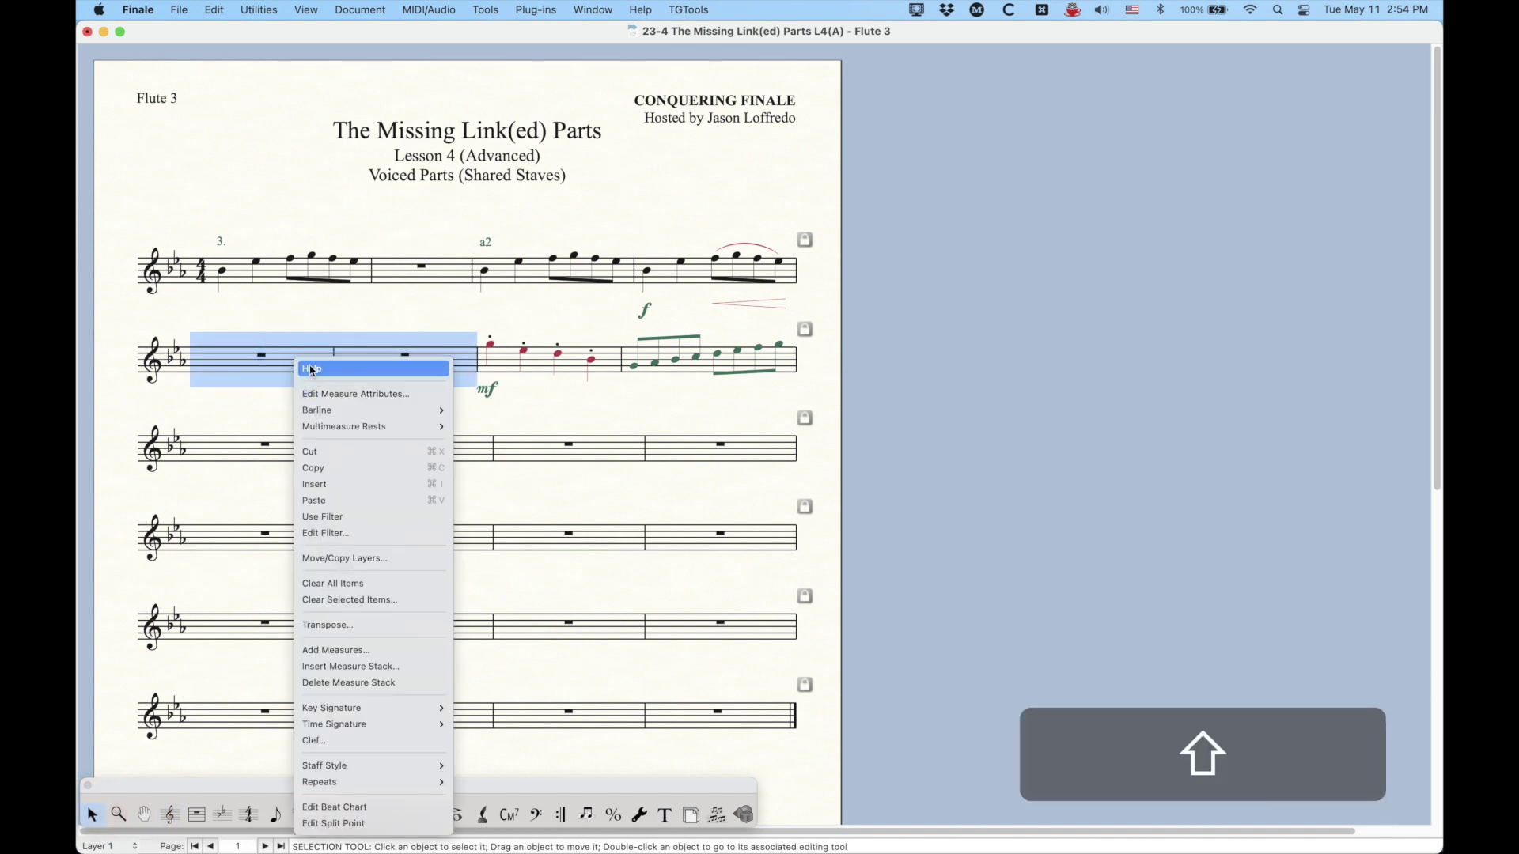
left_click(463, 428)
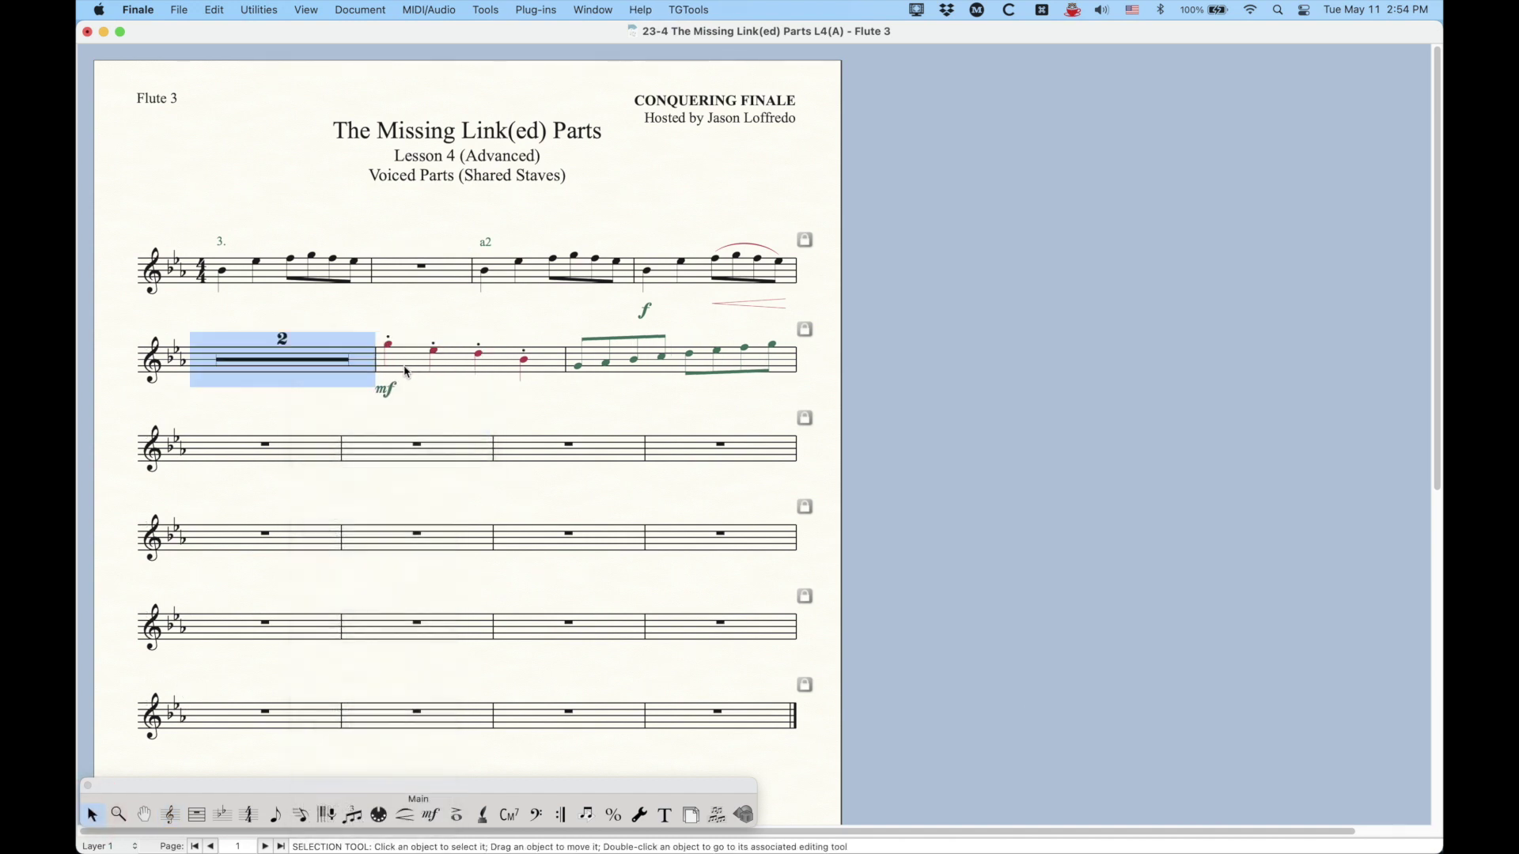
left_click(384, 316)
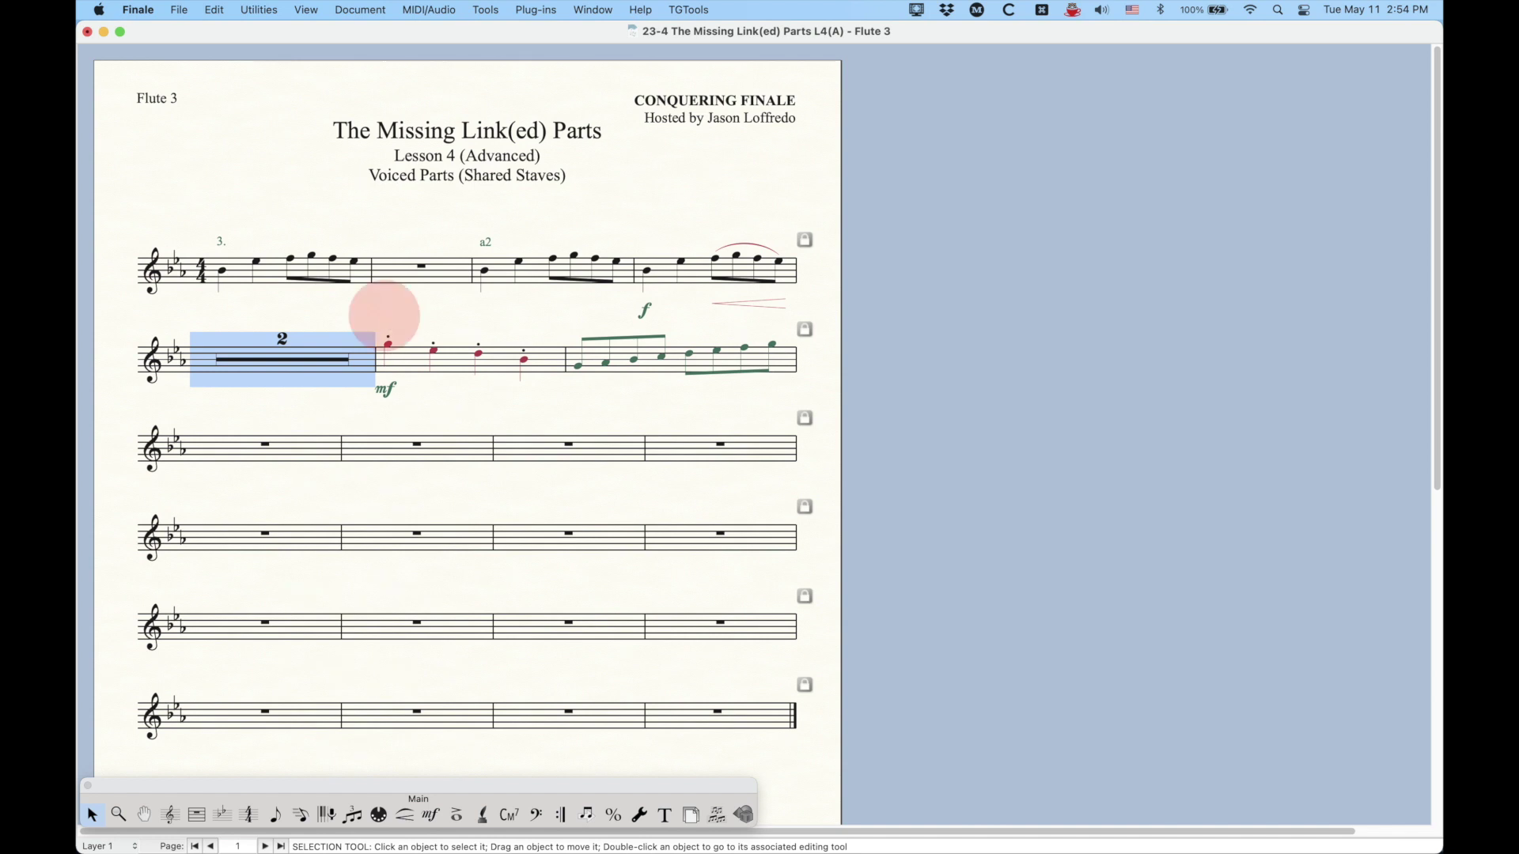
- Examine the Alternate Notation settings of the staff style on measures 5–6 and close them without saving changes
left_click(169, 815)
left_click(301, 339)
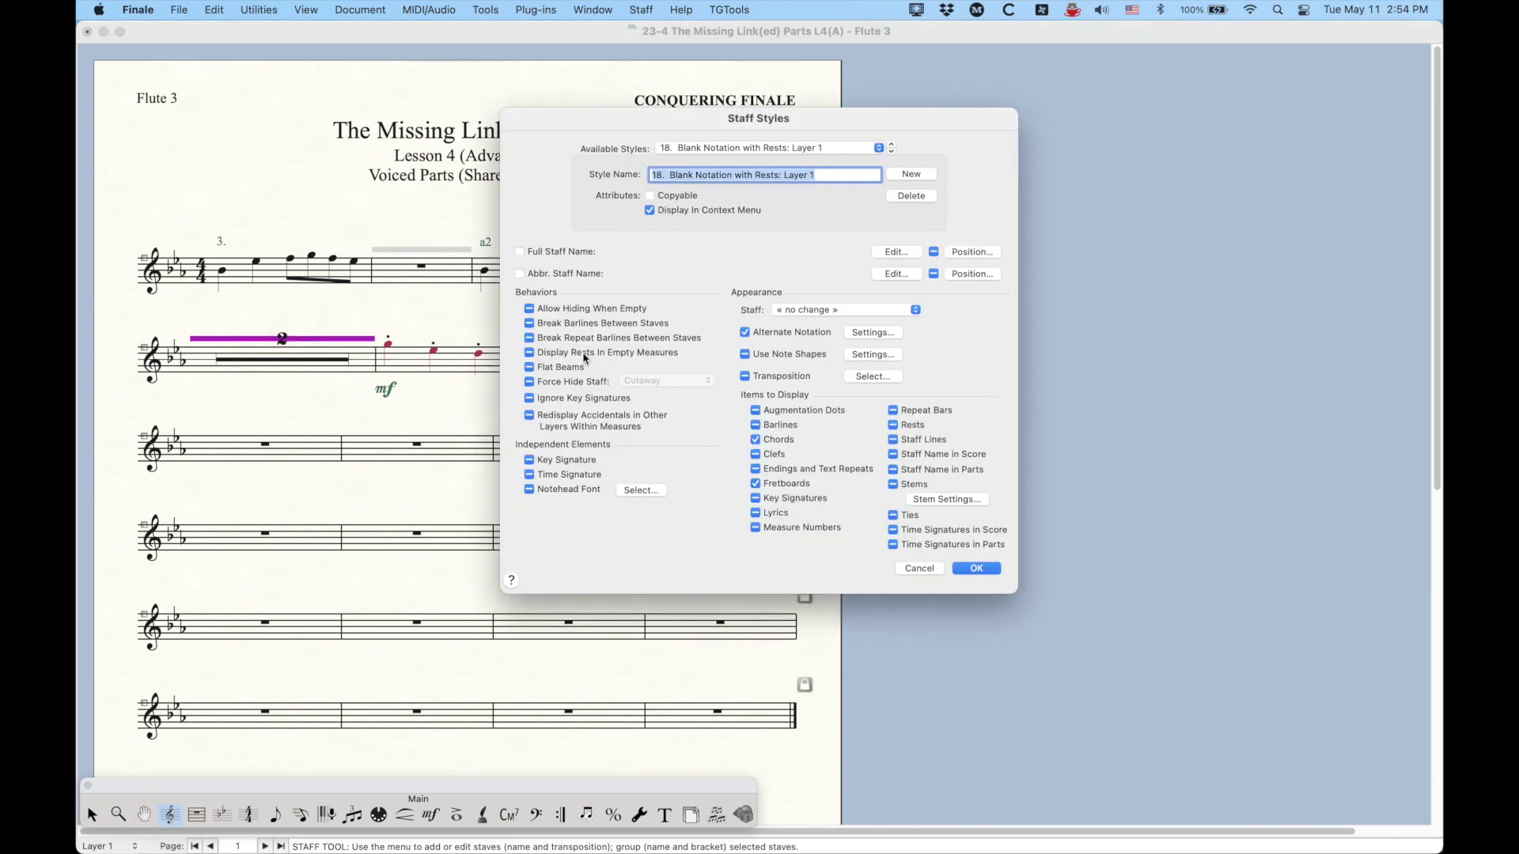
left_click(870, 337)
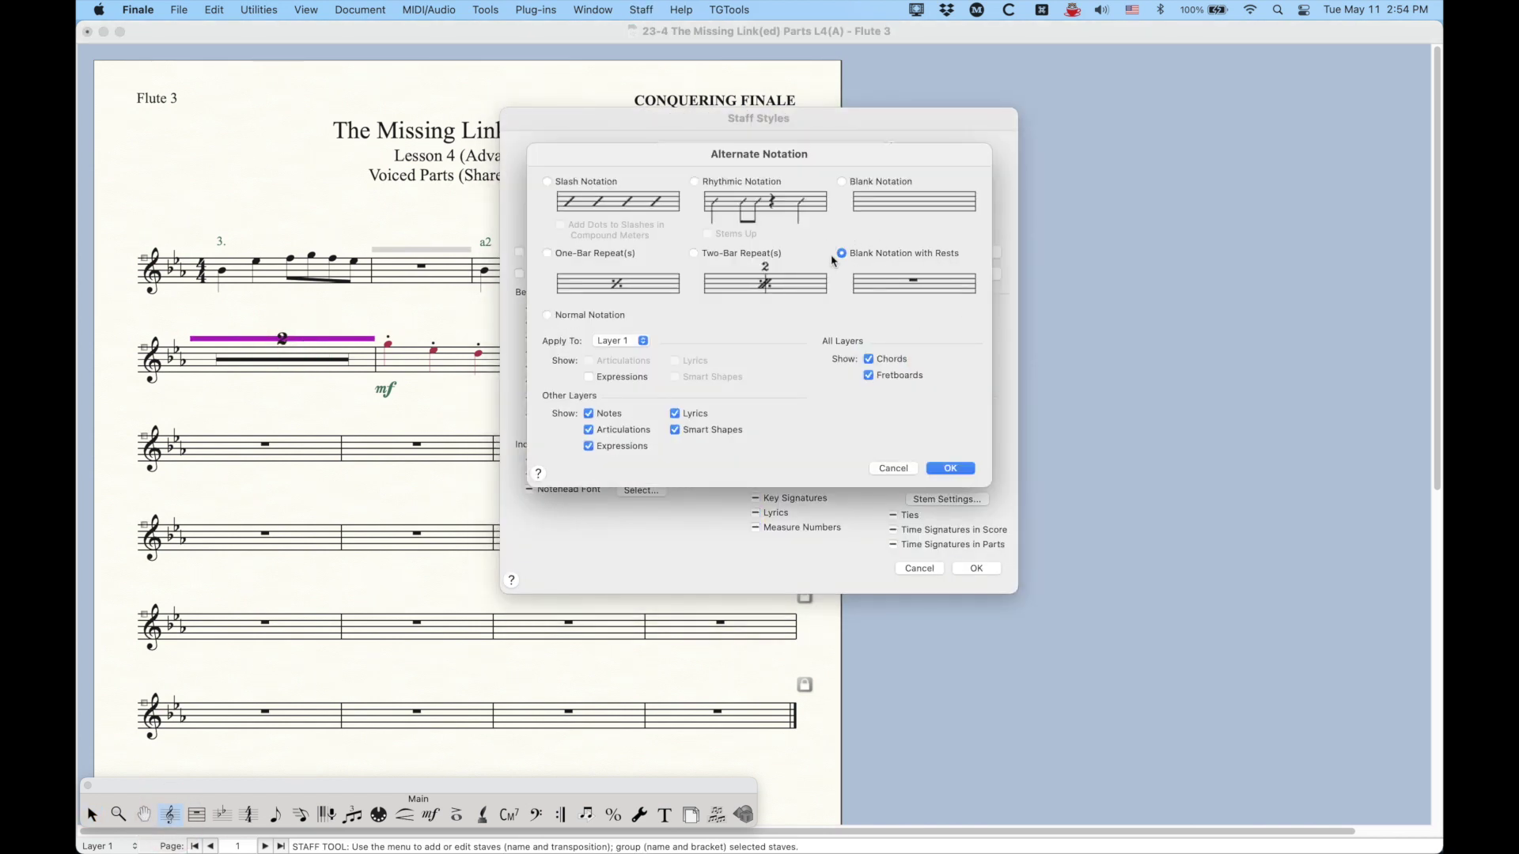
left_click(843, 182)
left_click(845, 254)
left_click(902, 469)
left_click(938, 563)
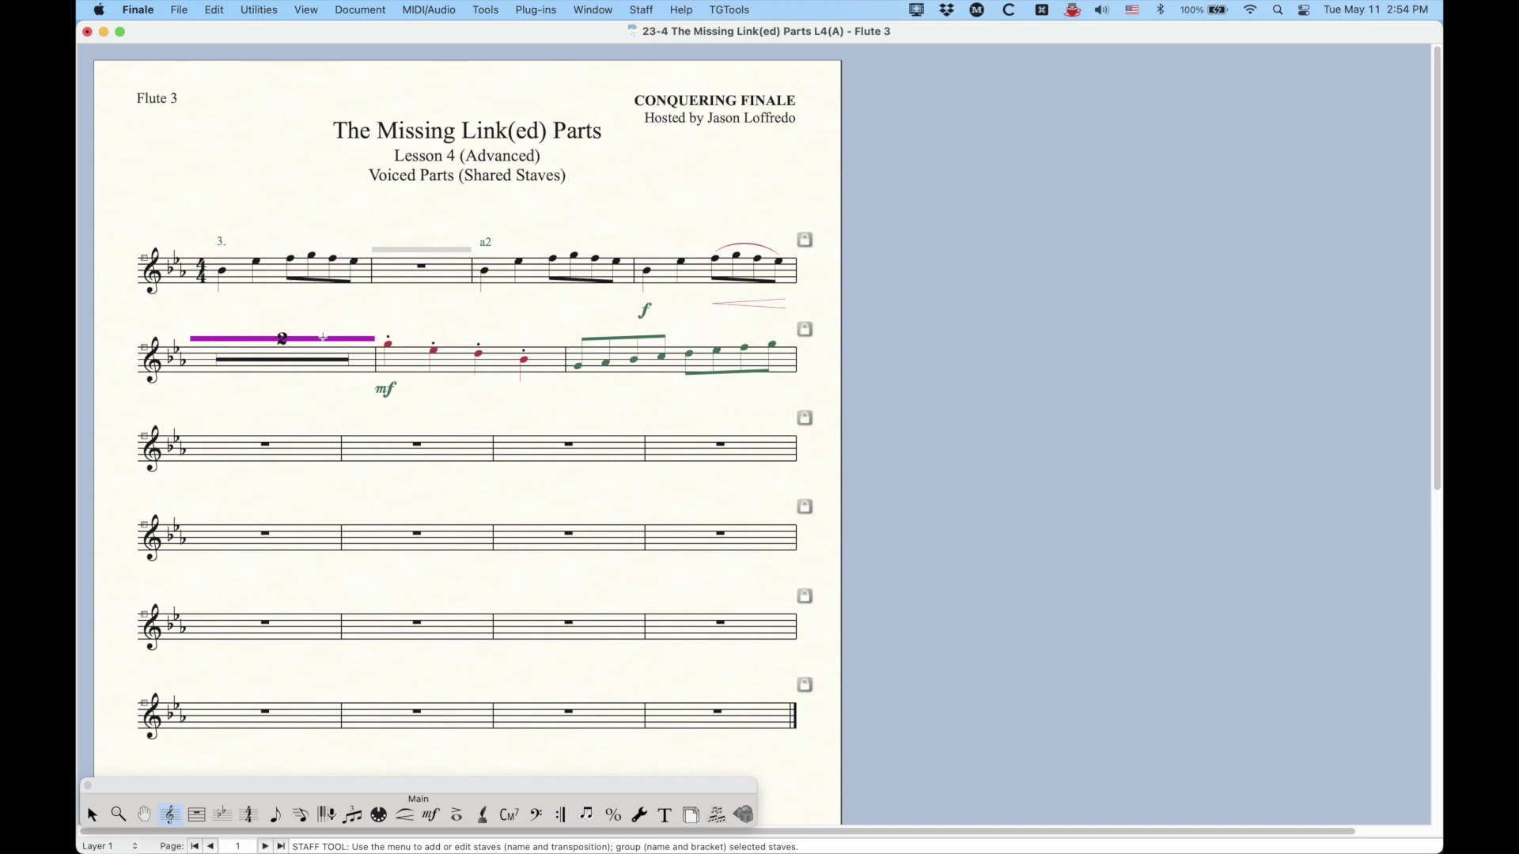
- Undo the multimeasure rest and remove the blank-notation staff style from measures 5–6 of the Flute 3 part
key("BackSpace")
key("super+z")
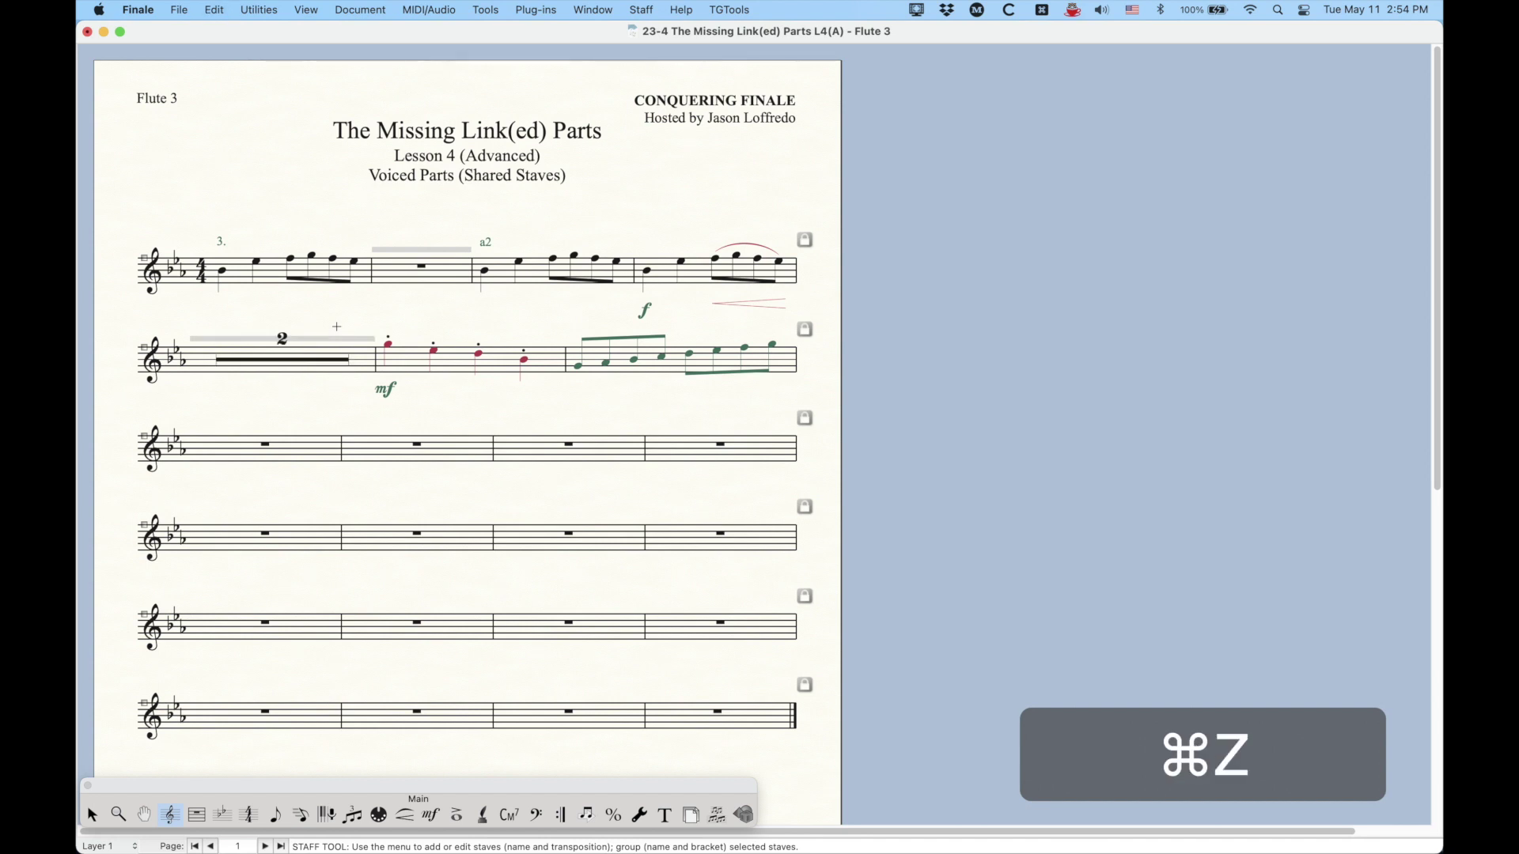
key("super+z")
left_click(350, 340)
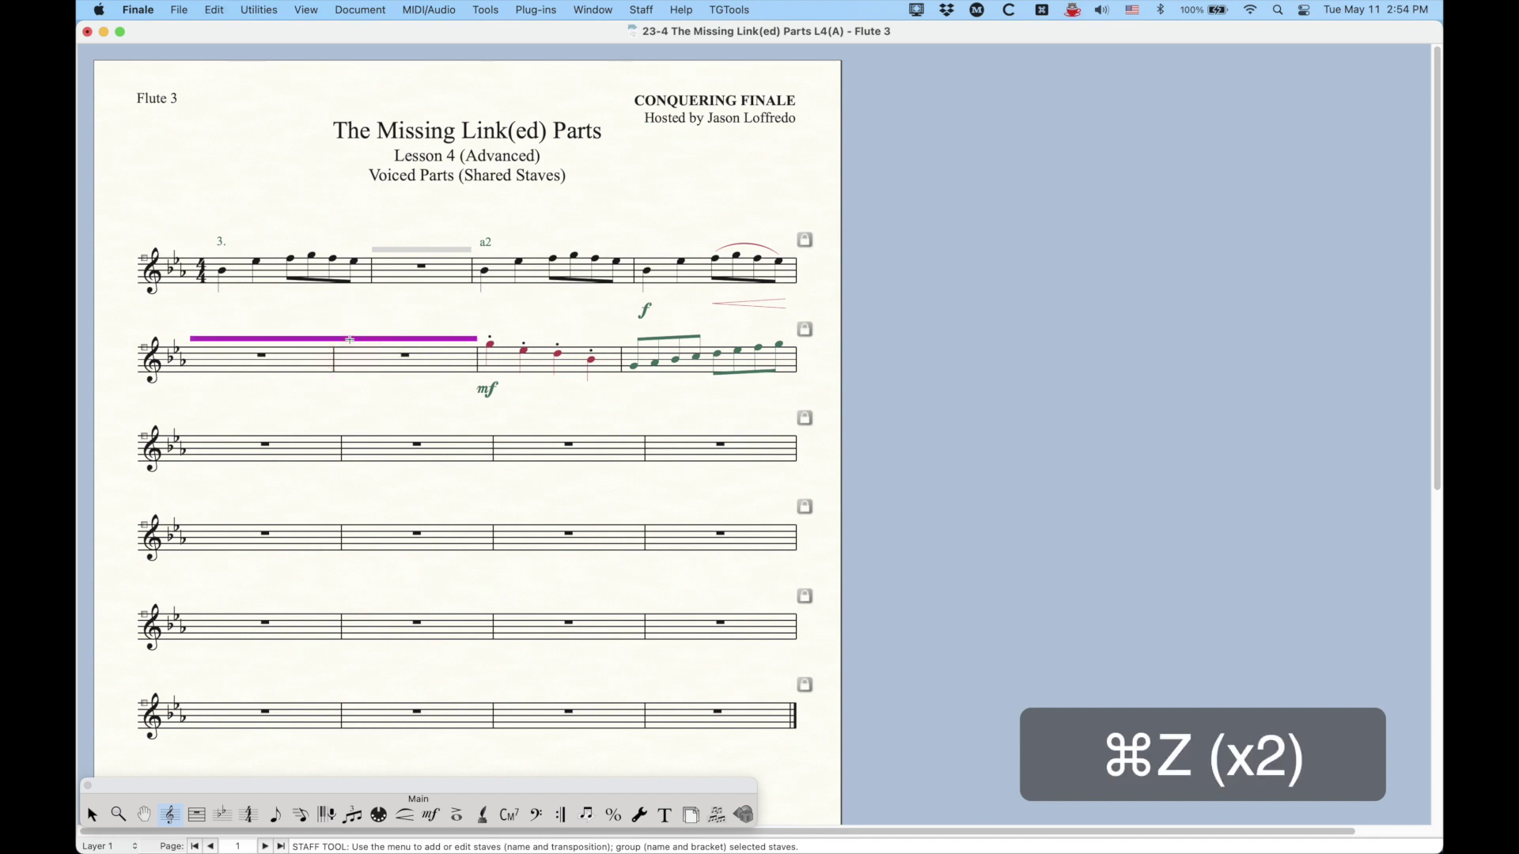
key("BackSpace")
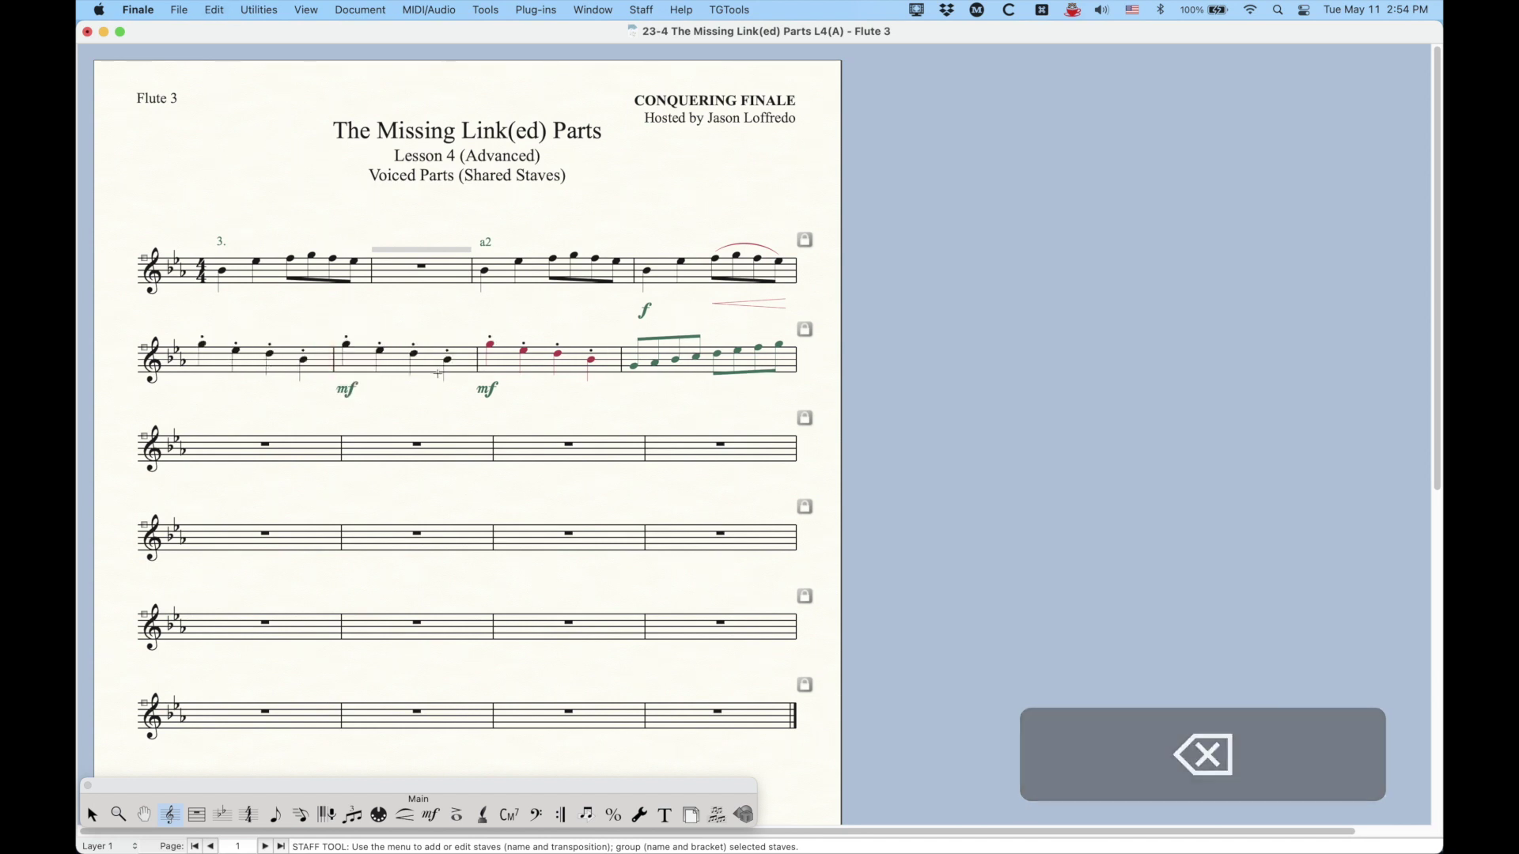
left_click(92, 815)
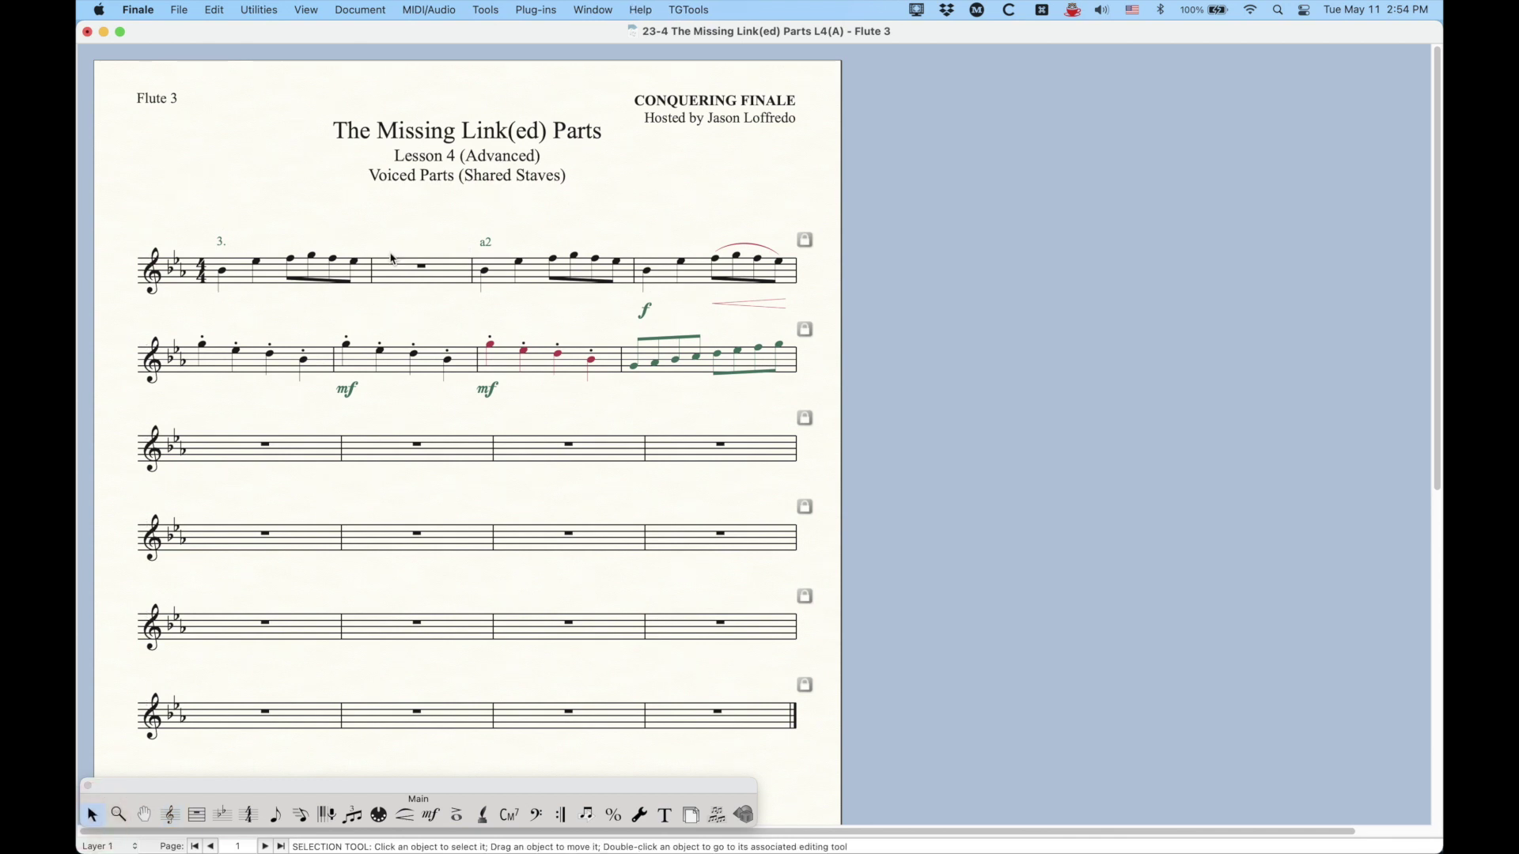
- Return from the Flute 3 part to the full score and view its first two pages
left_click(390, 243)
left_click(389, 9)
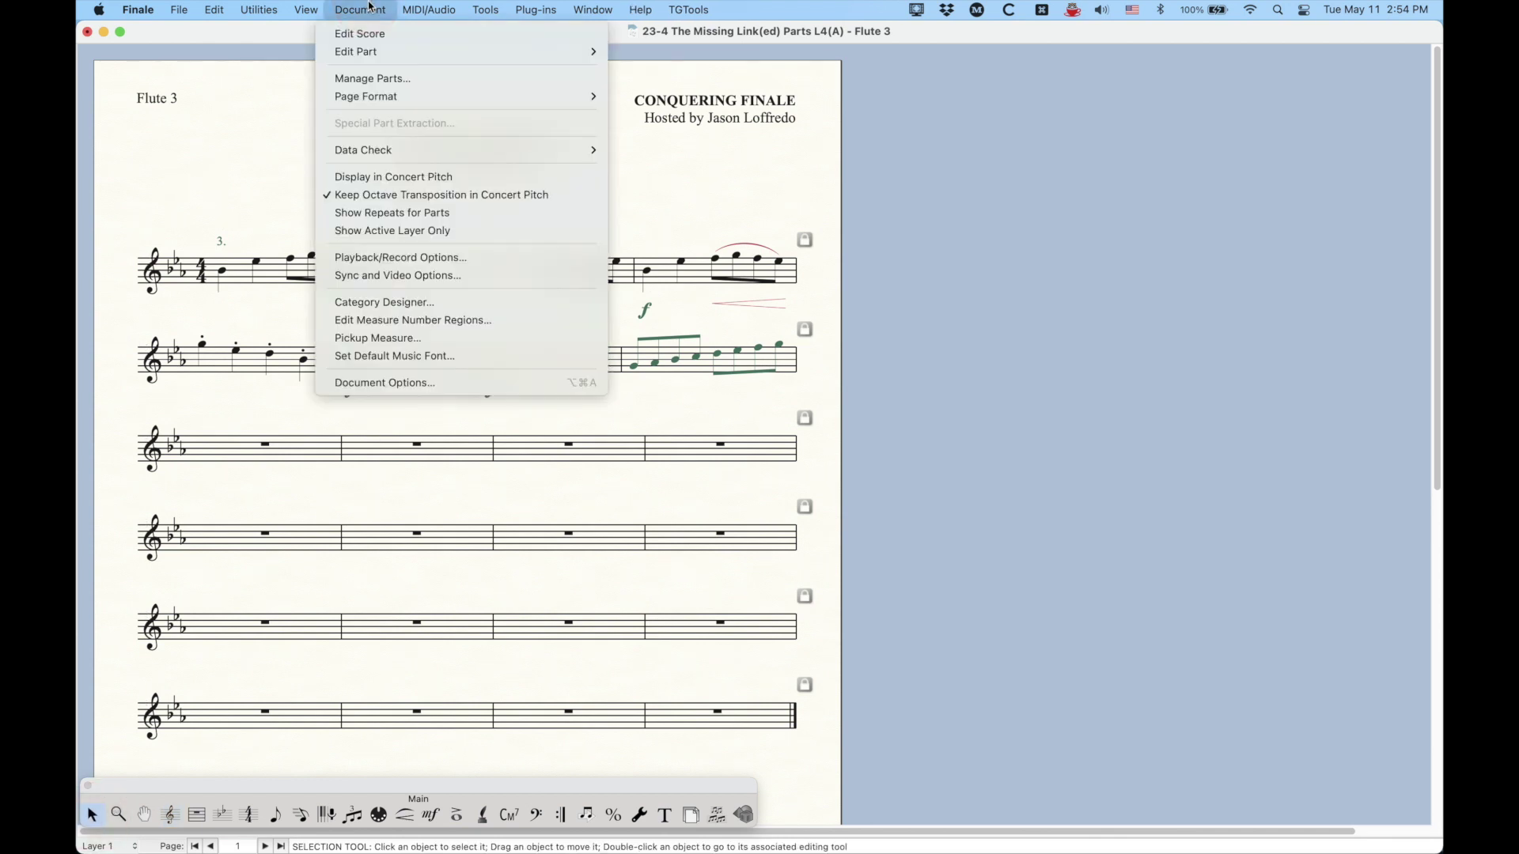
left_click(373, 31)
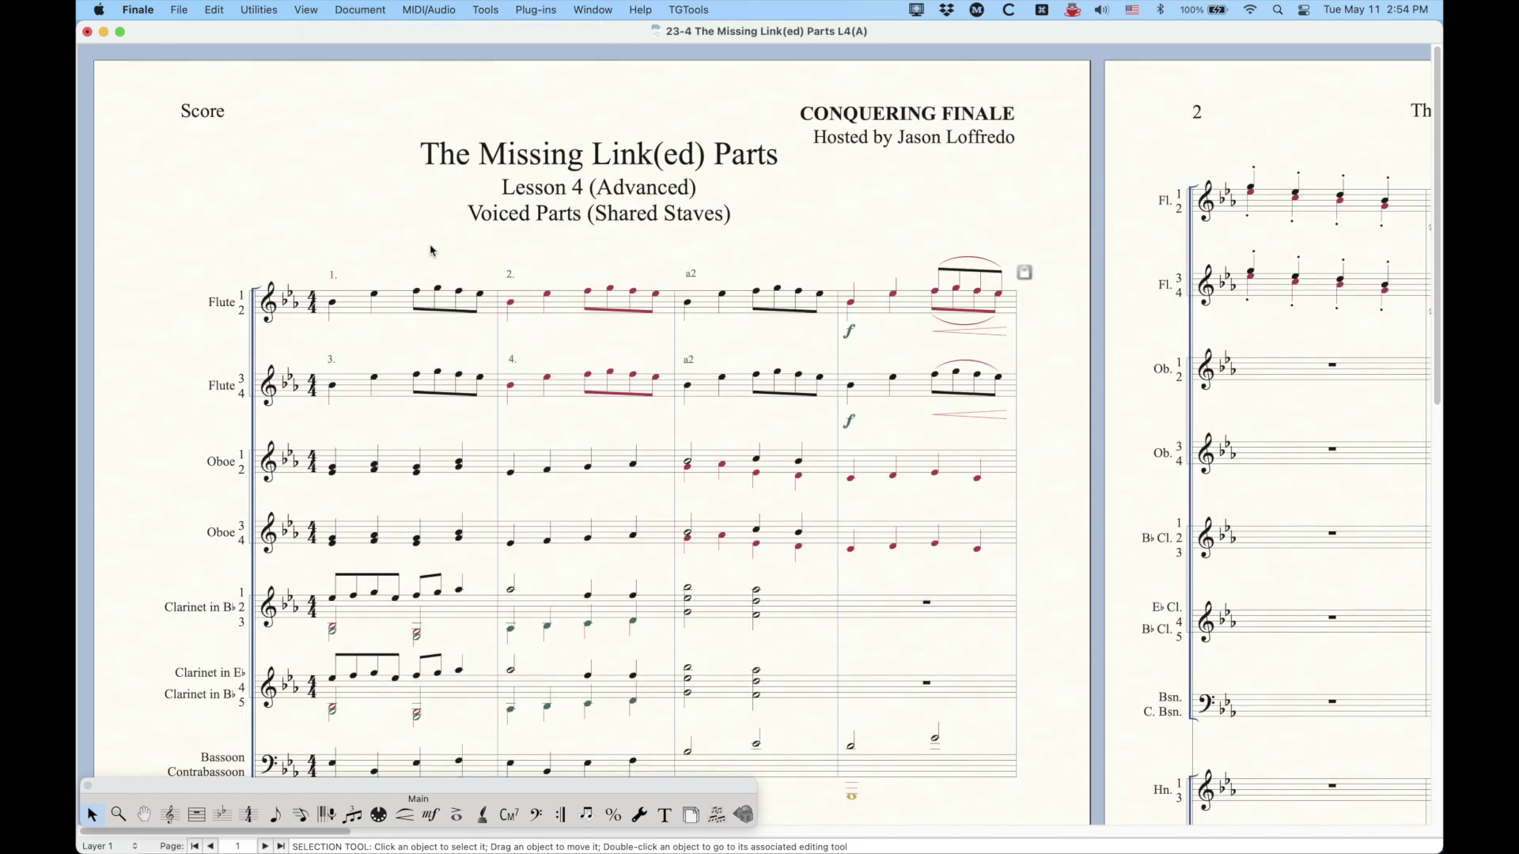
key("super+minus")
key("super+minus")
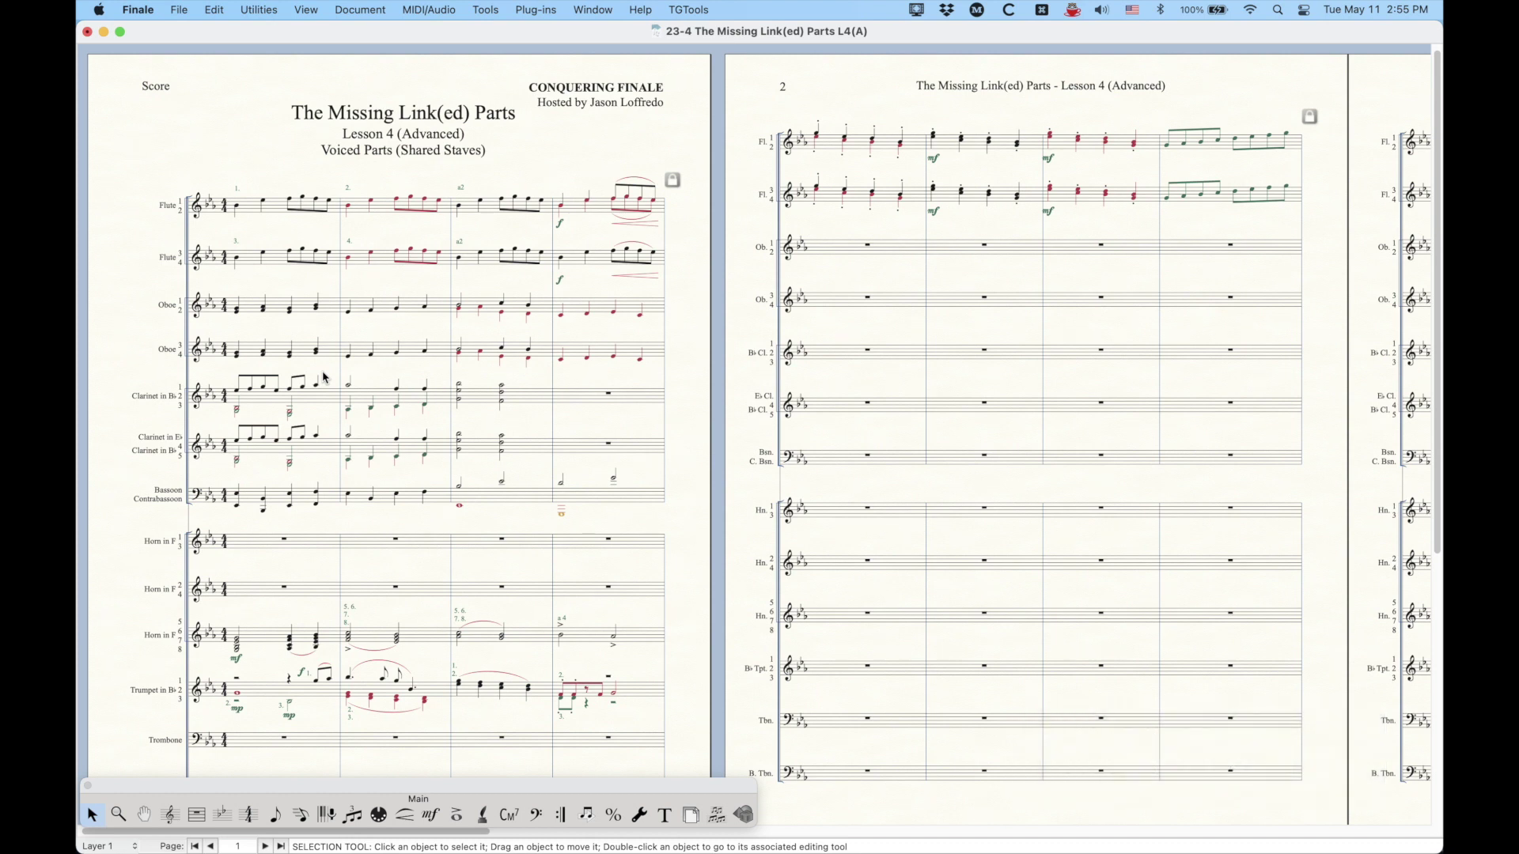
- In the Flute 4 part, set the "4." expression in measure 2 to show in Score Only, and return to the full score
key("alt+super+period")
key("alt+super+period")
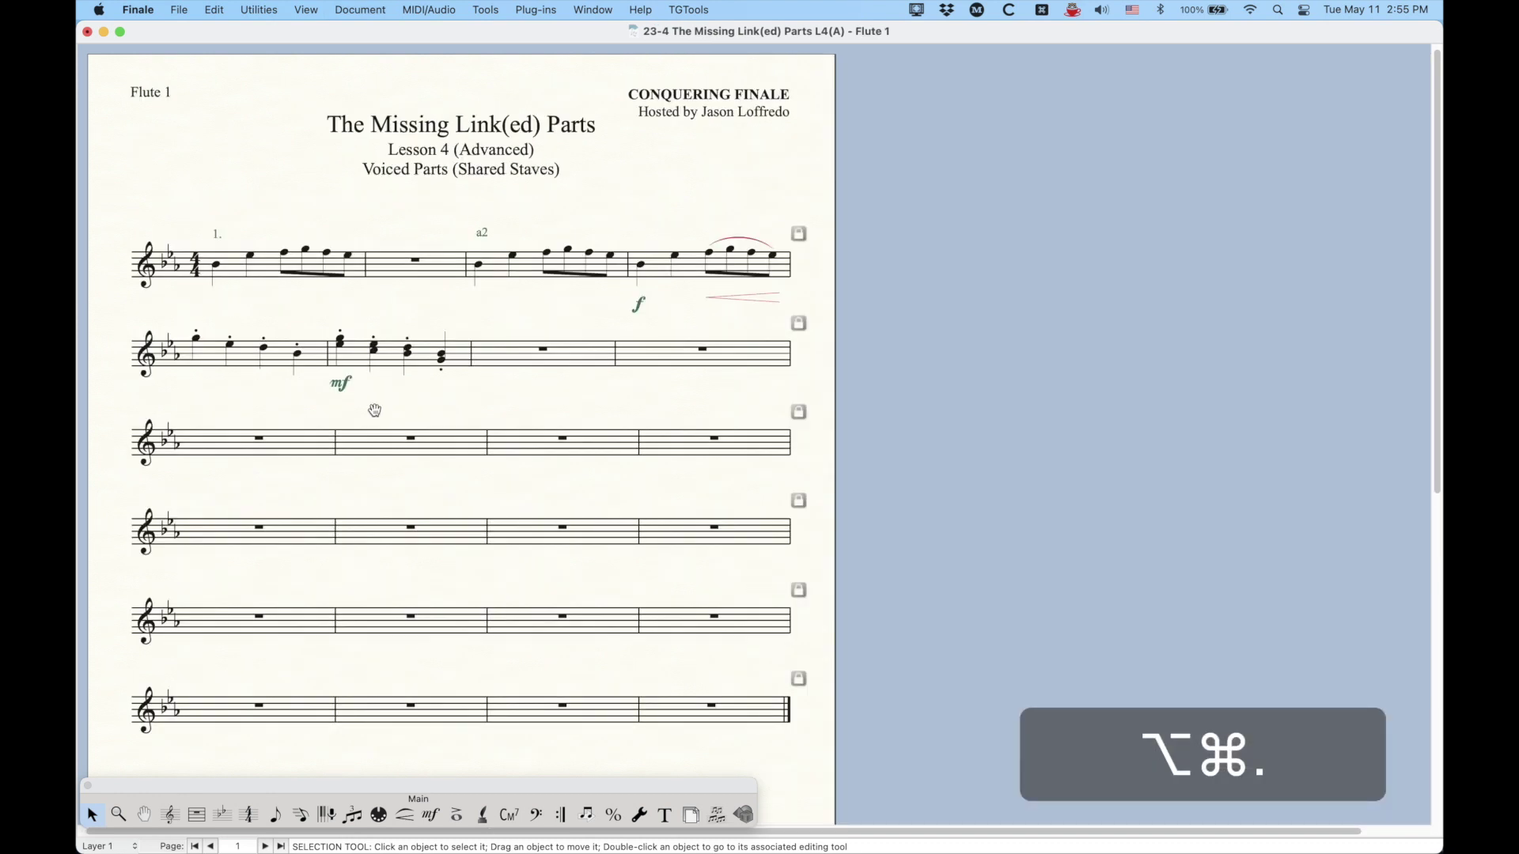
key("alt+super+period")
key("alt+super+period")
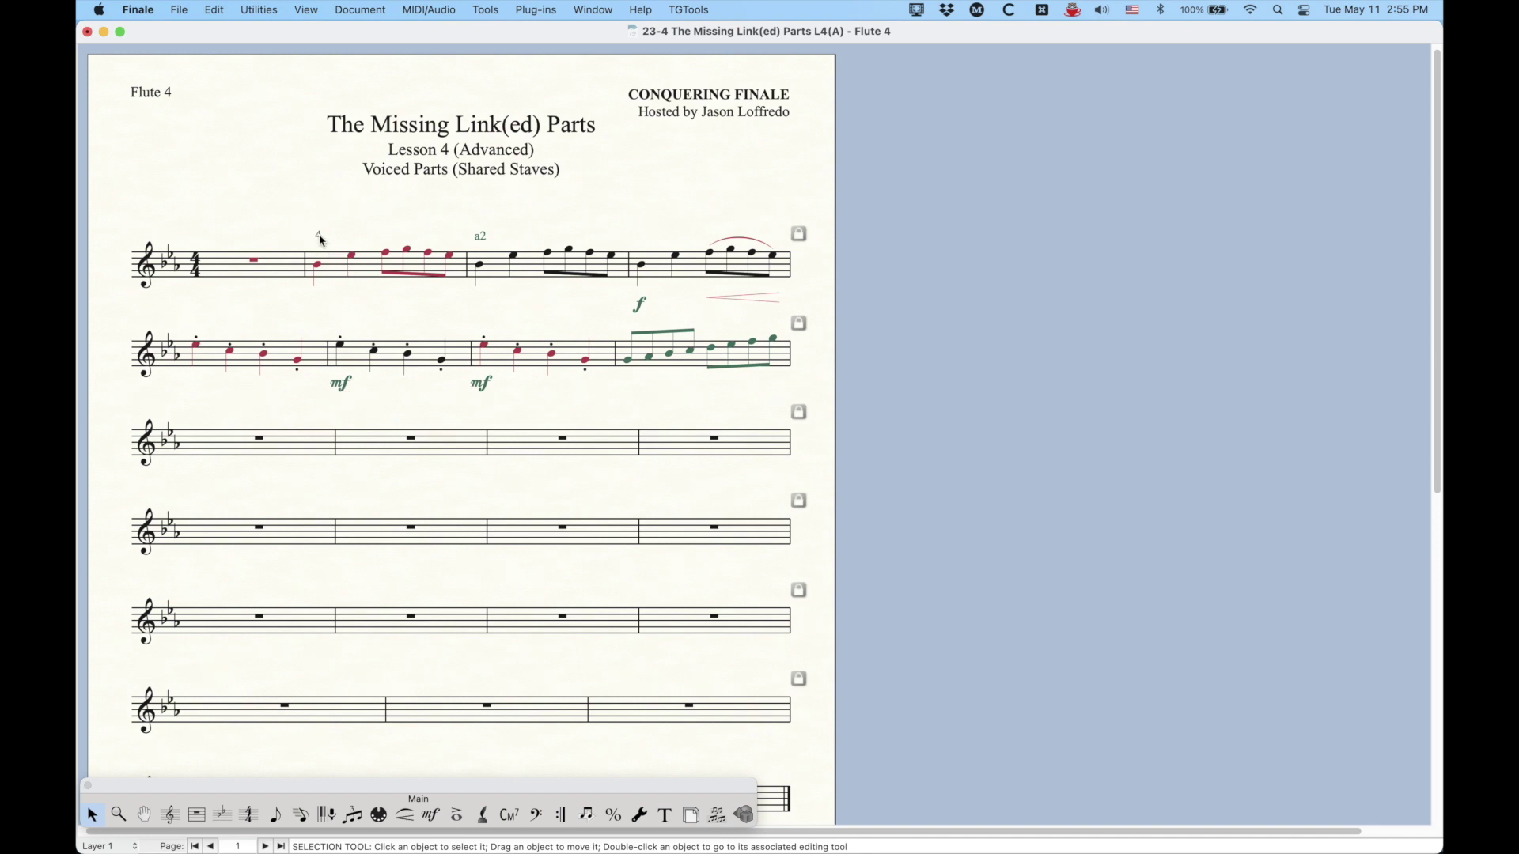
double_click(319, 239)
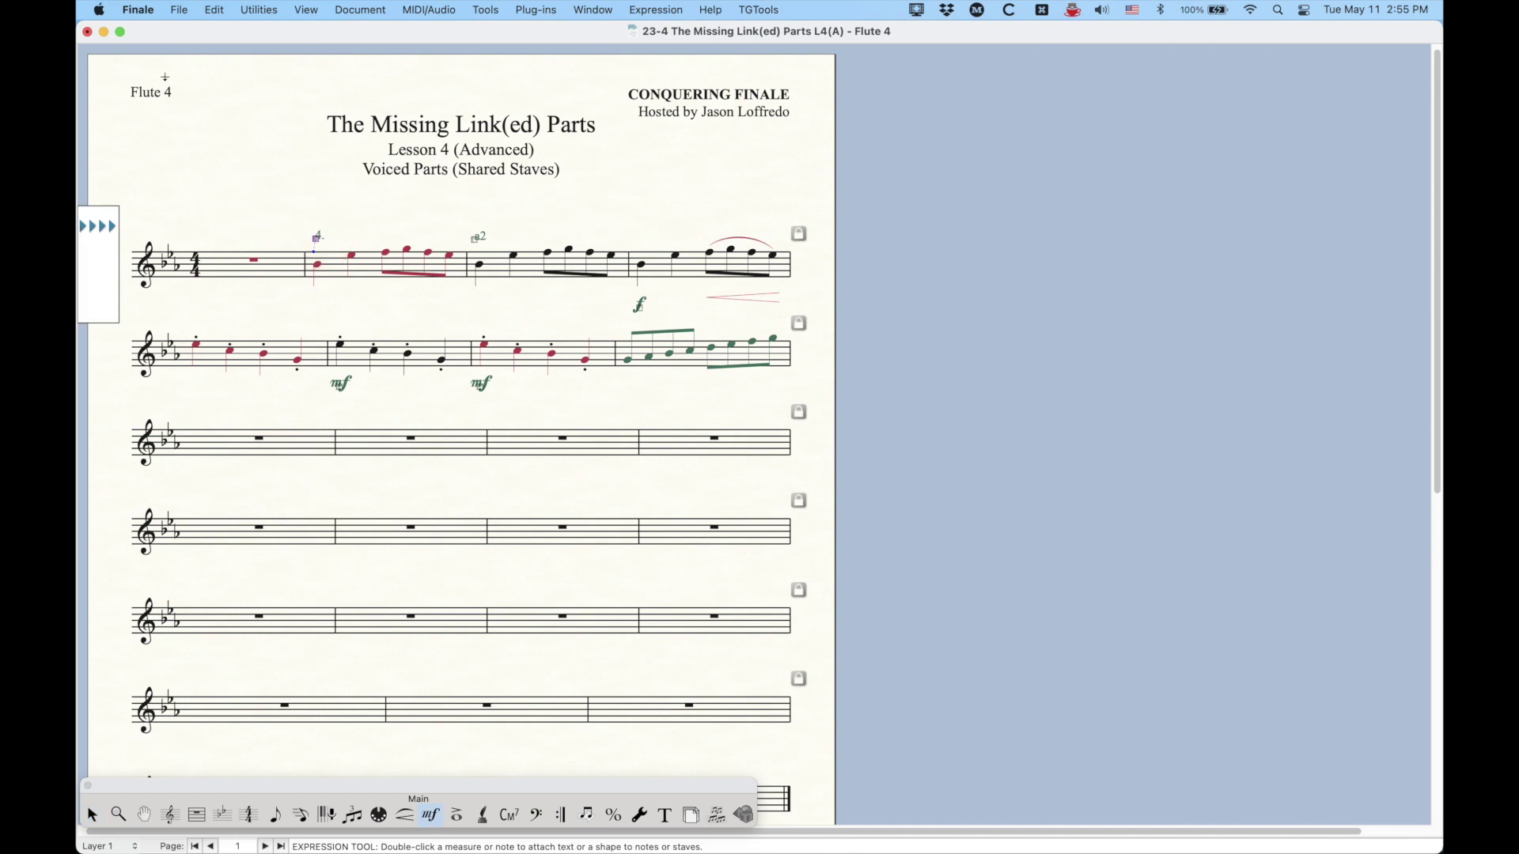
key("shift")
double_click(317, 241)
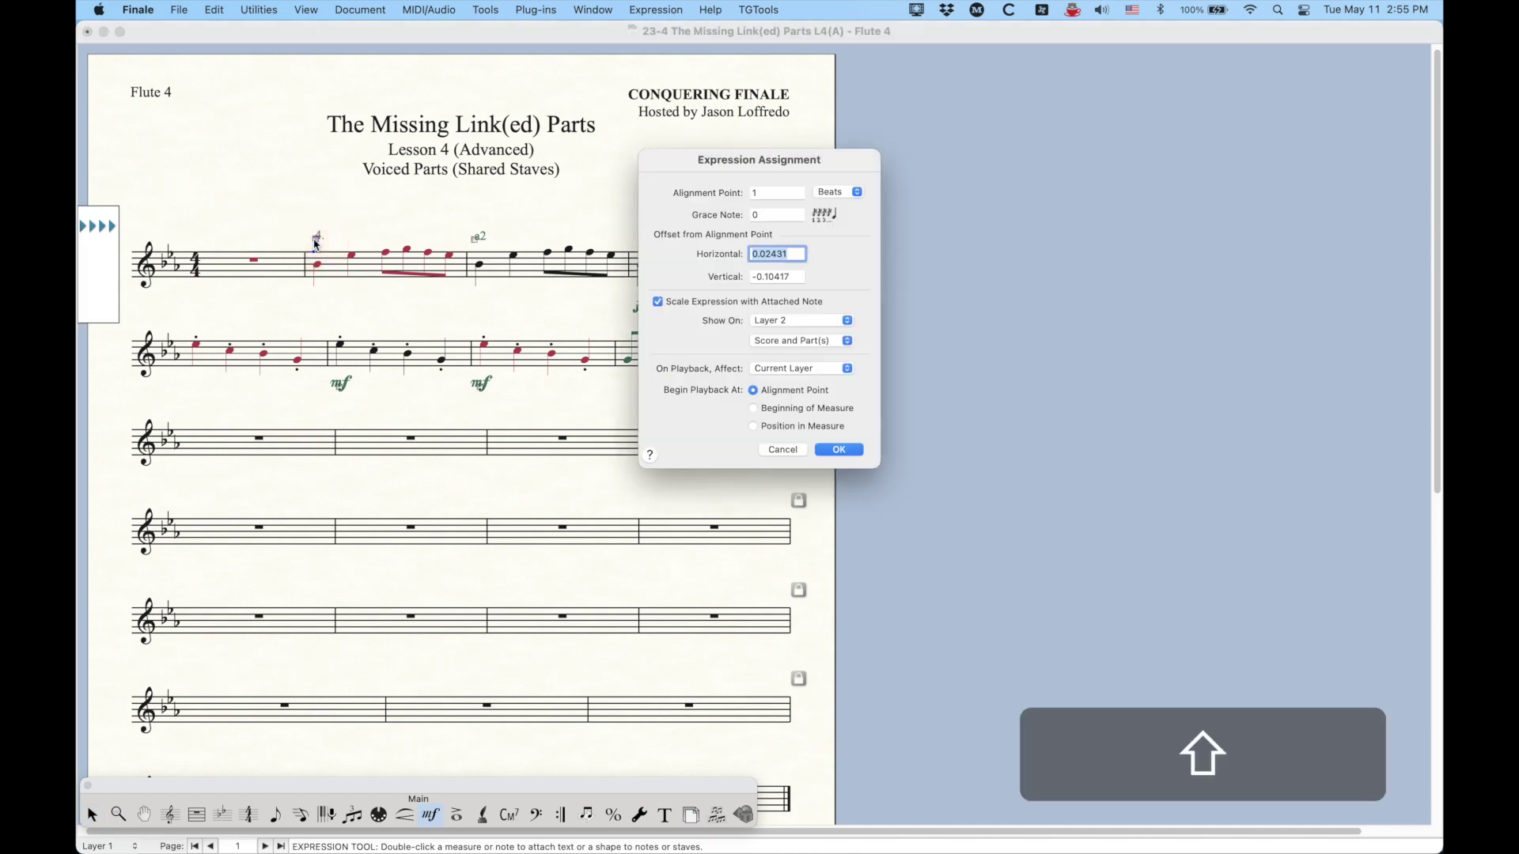
left_click(791, 344)
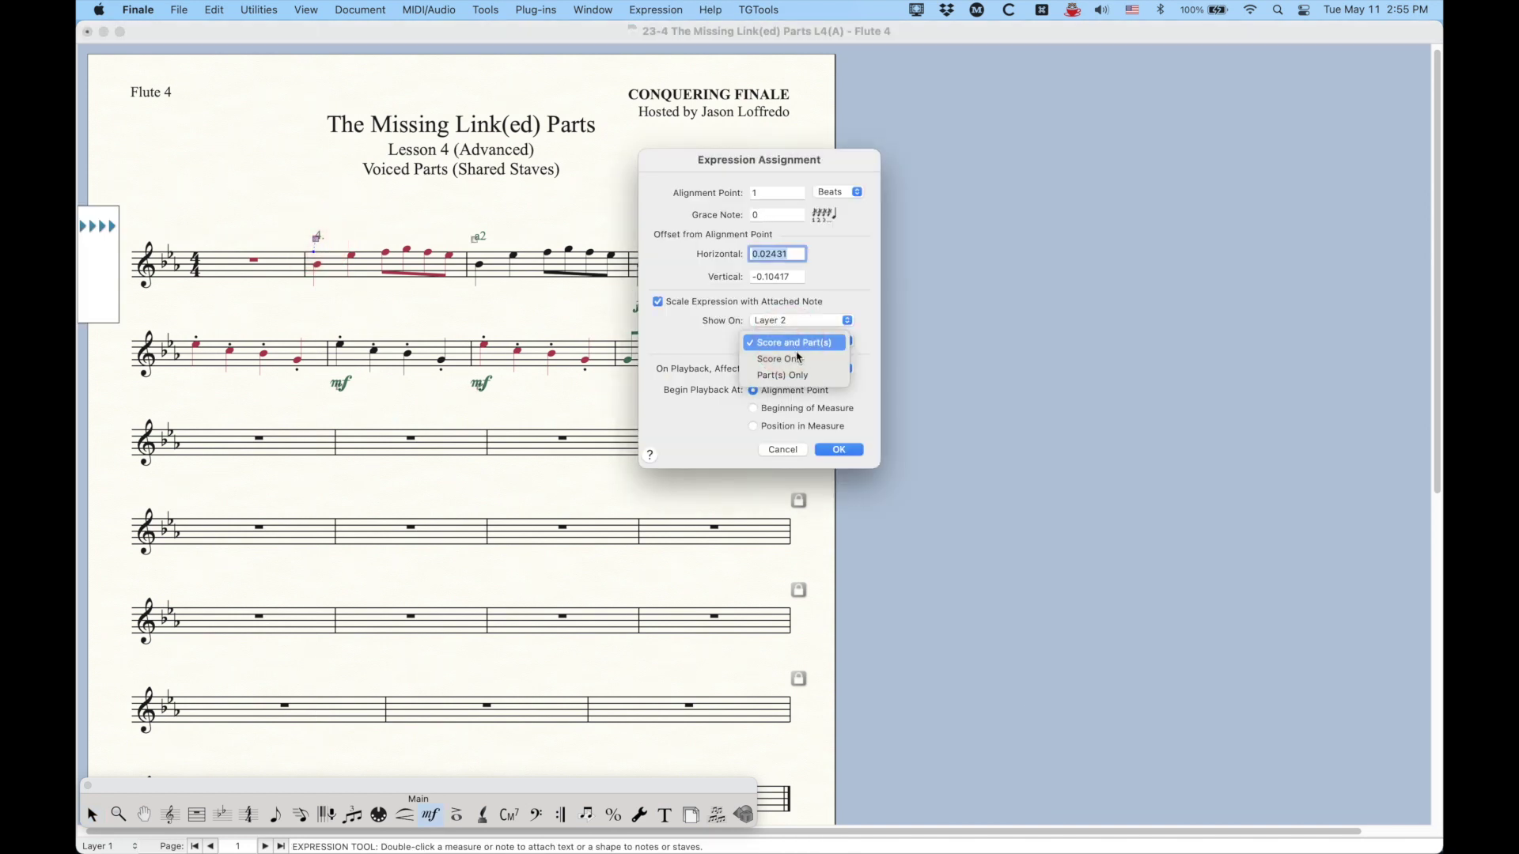
left_click(798, 357)
left_click(848, 454)
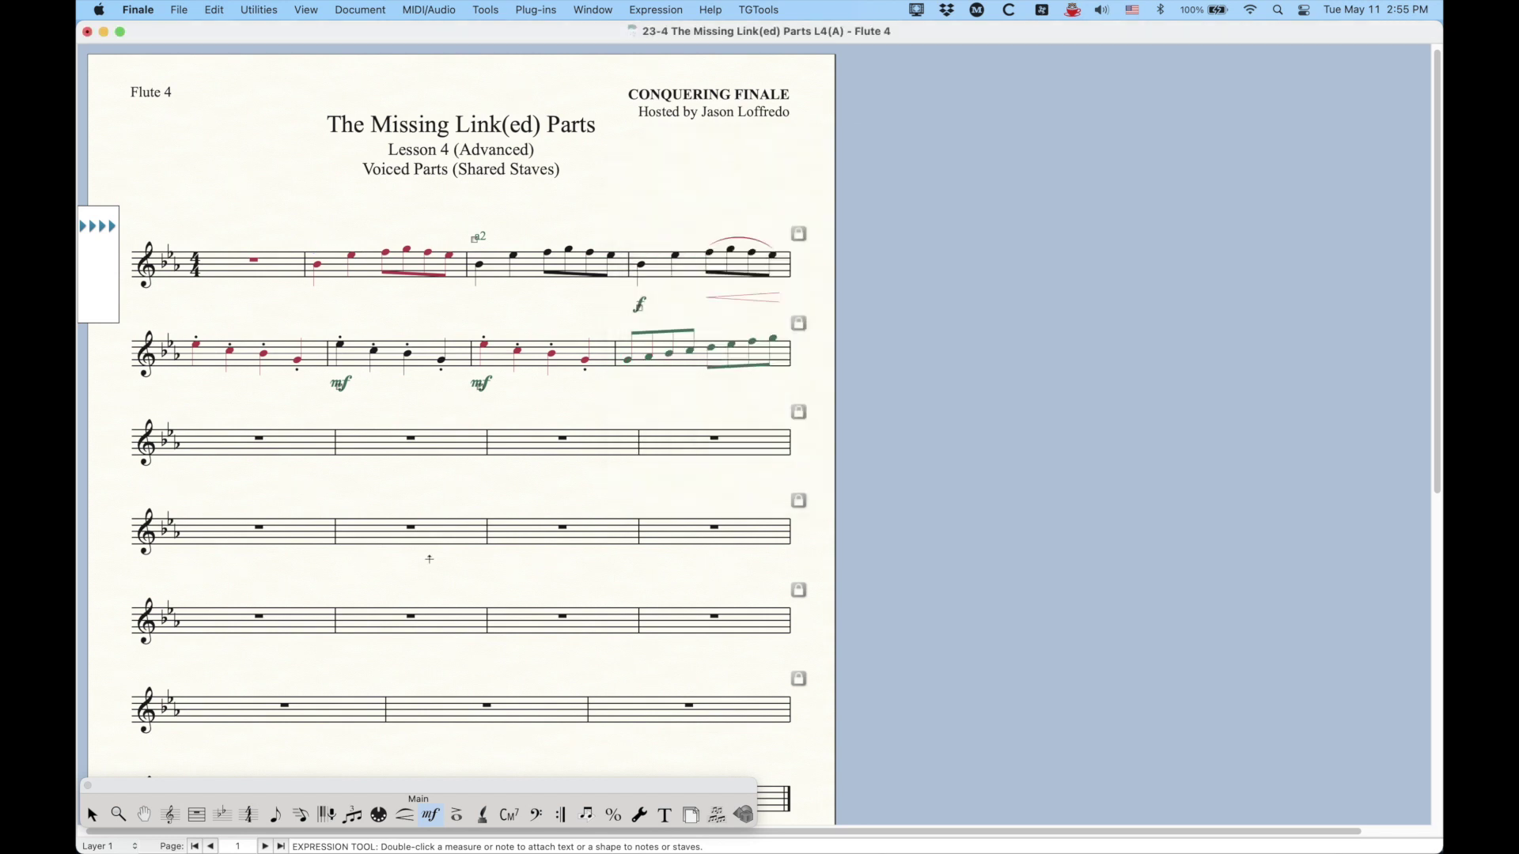
left_click(92, 815)
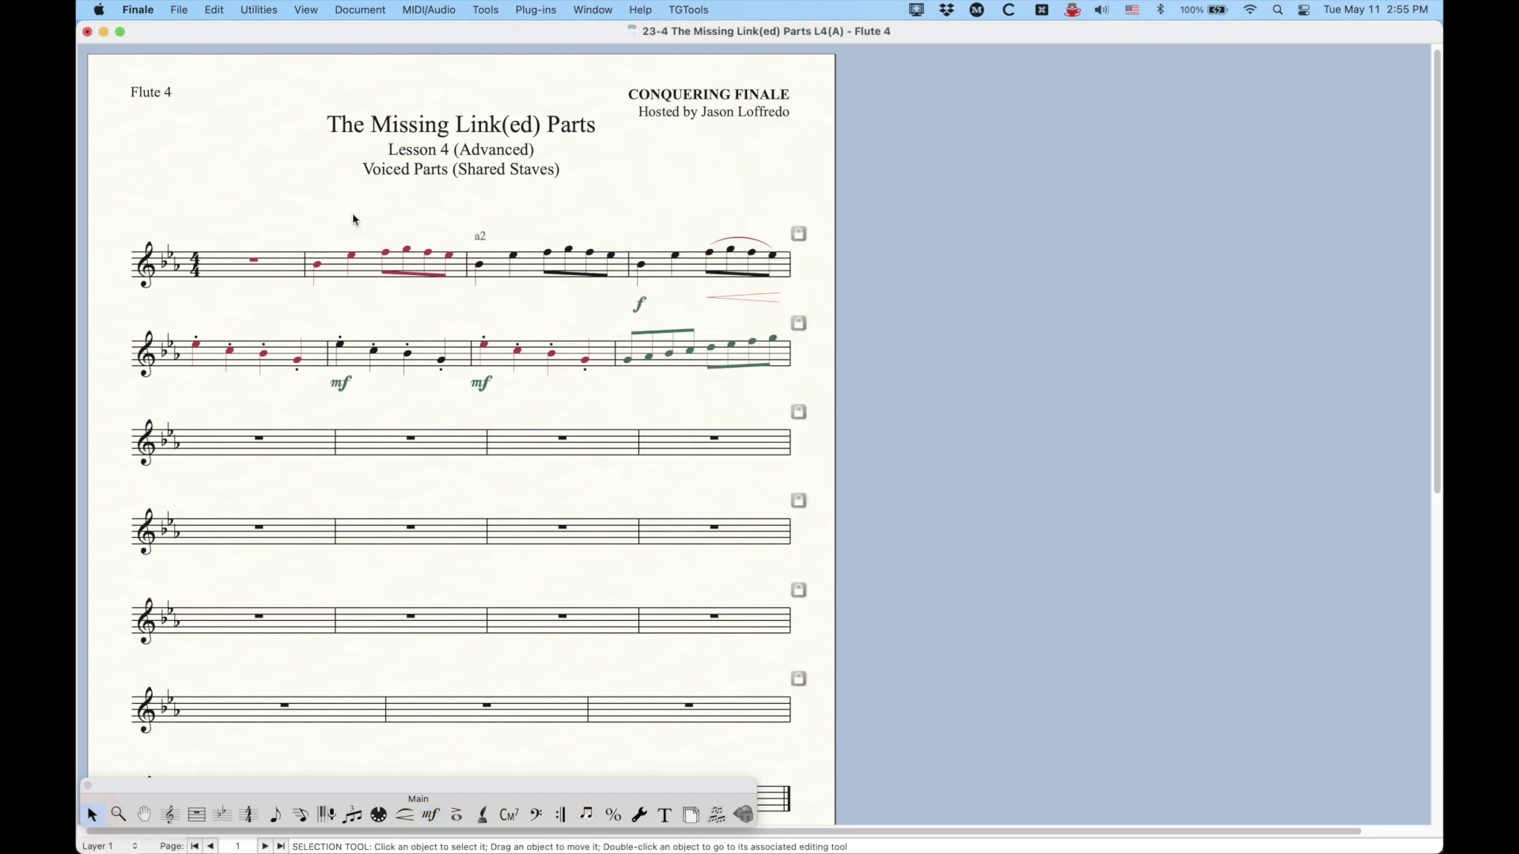
key("alt+super+slash")
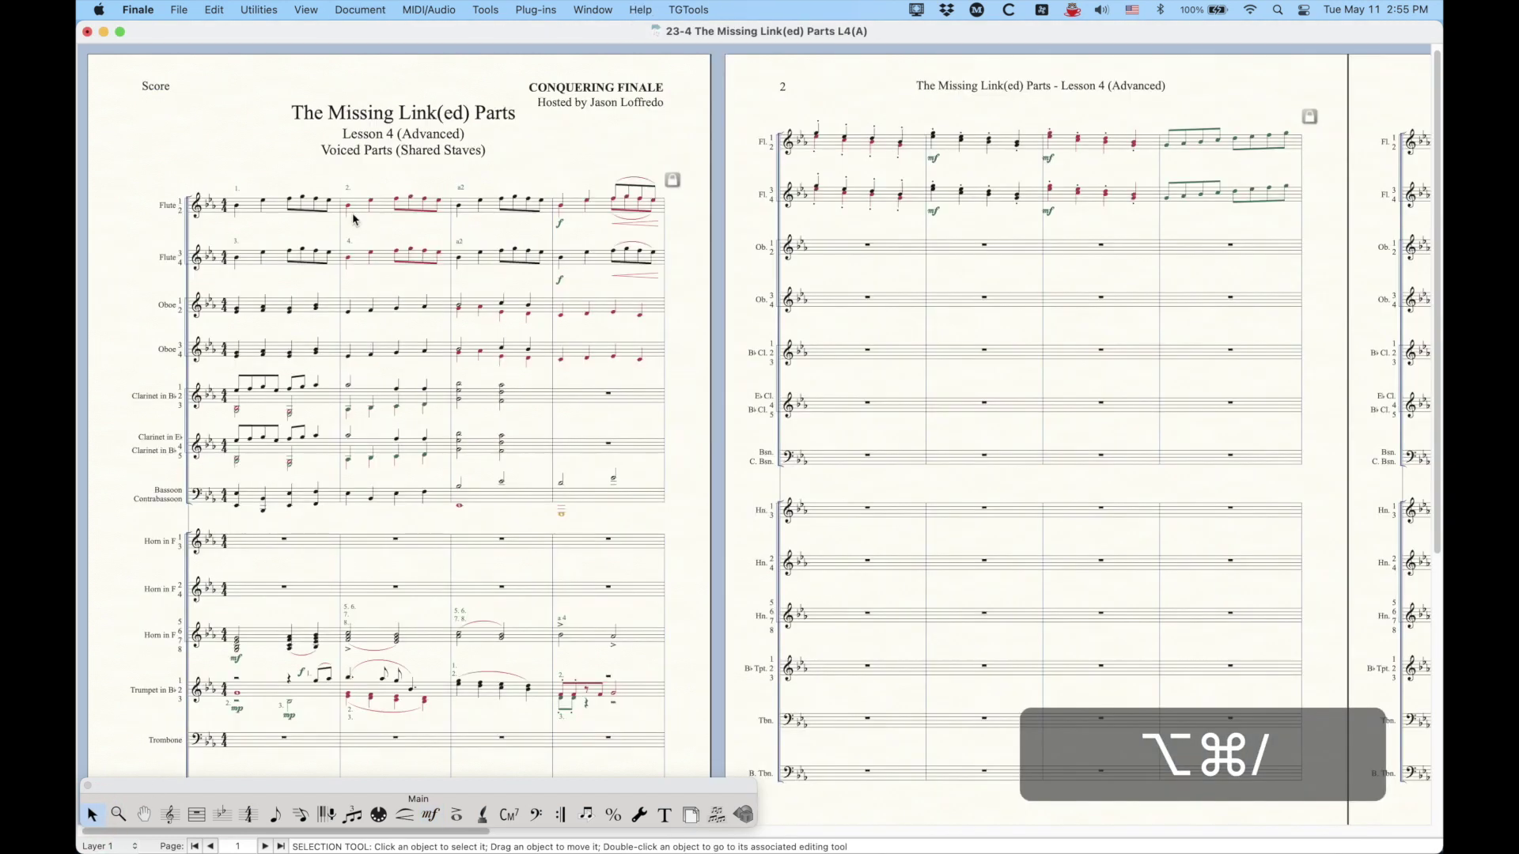
key("super+equal")
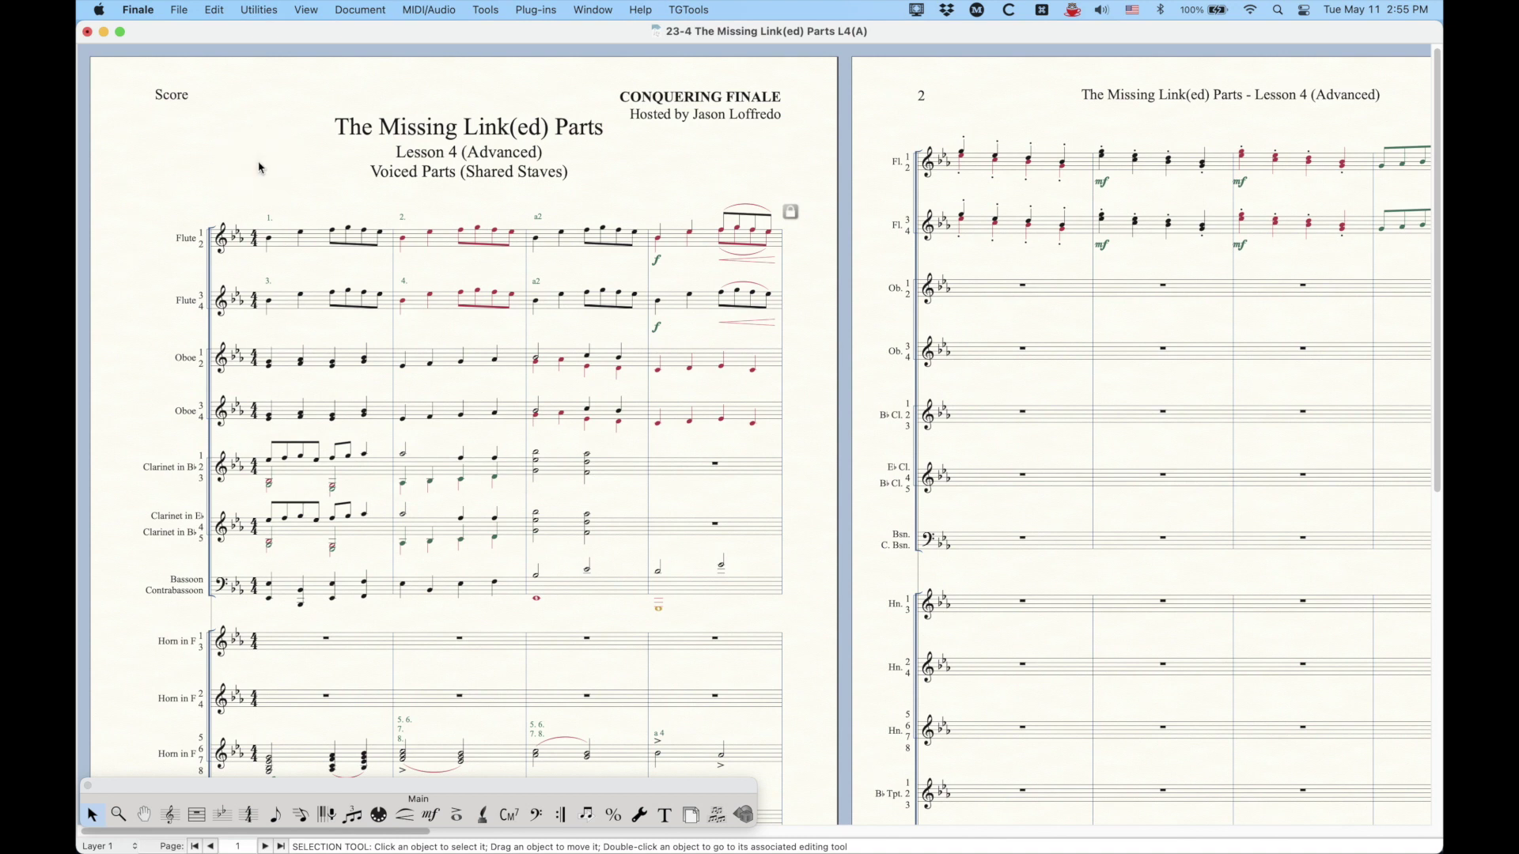
key("super")
key("super+minus")
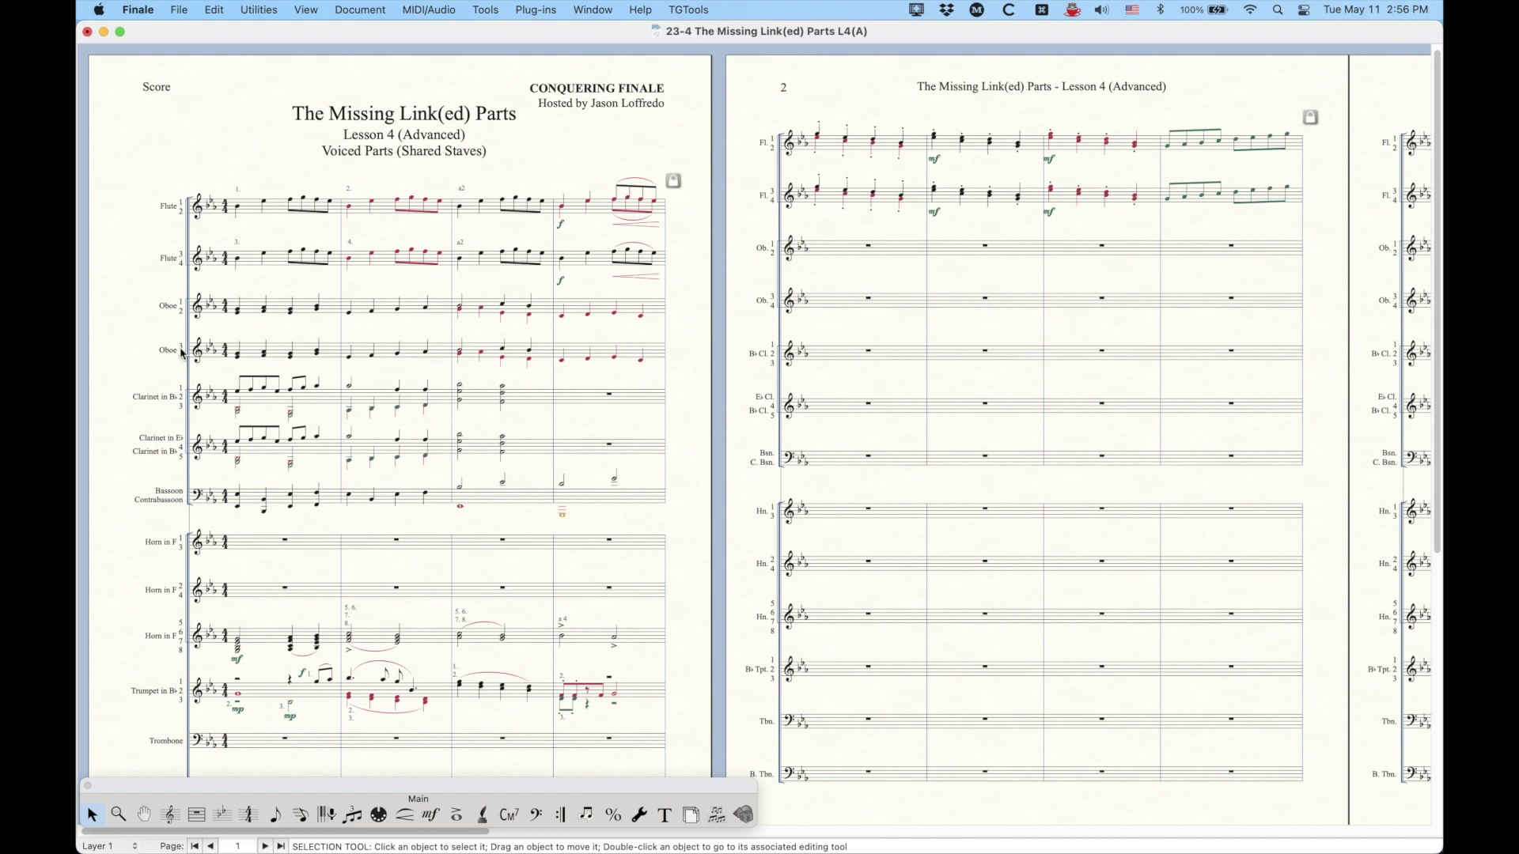
- Switch to Scroll View and examine the shared trumpet staff and the individual Trumpet 1, 2 and 3 staves in measures 1–2
scroll(181, 353, "down", 2)
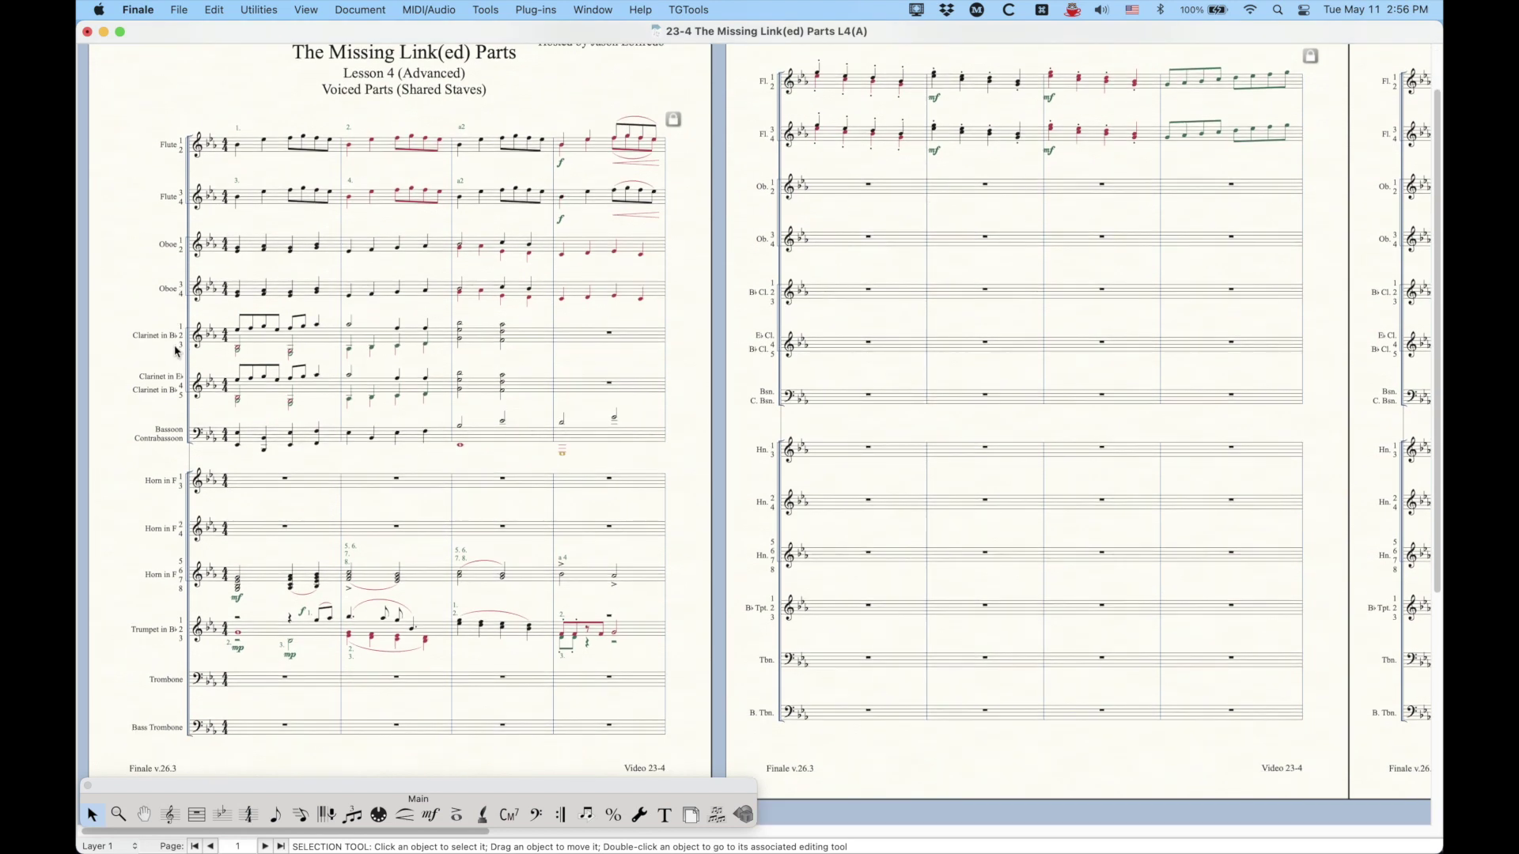
key("super+e")
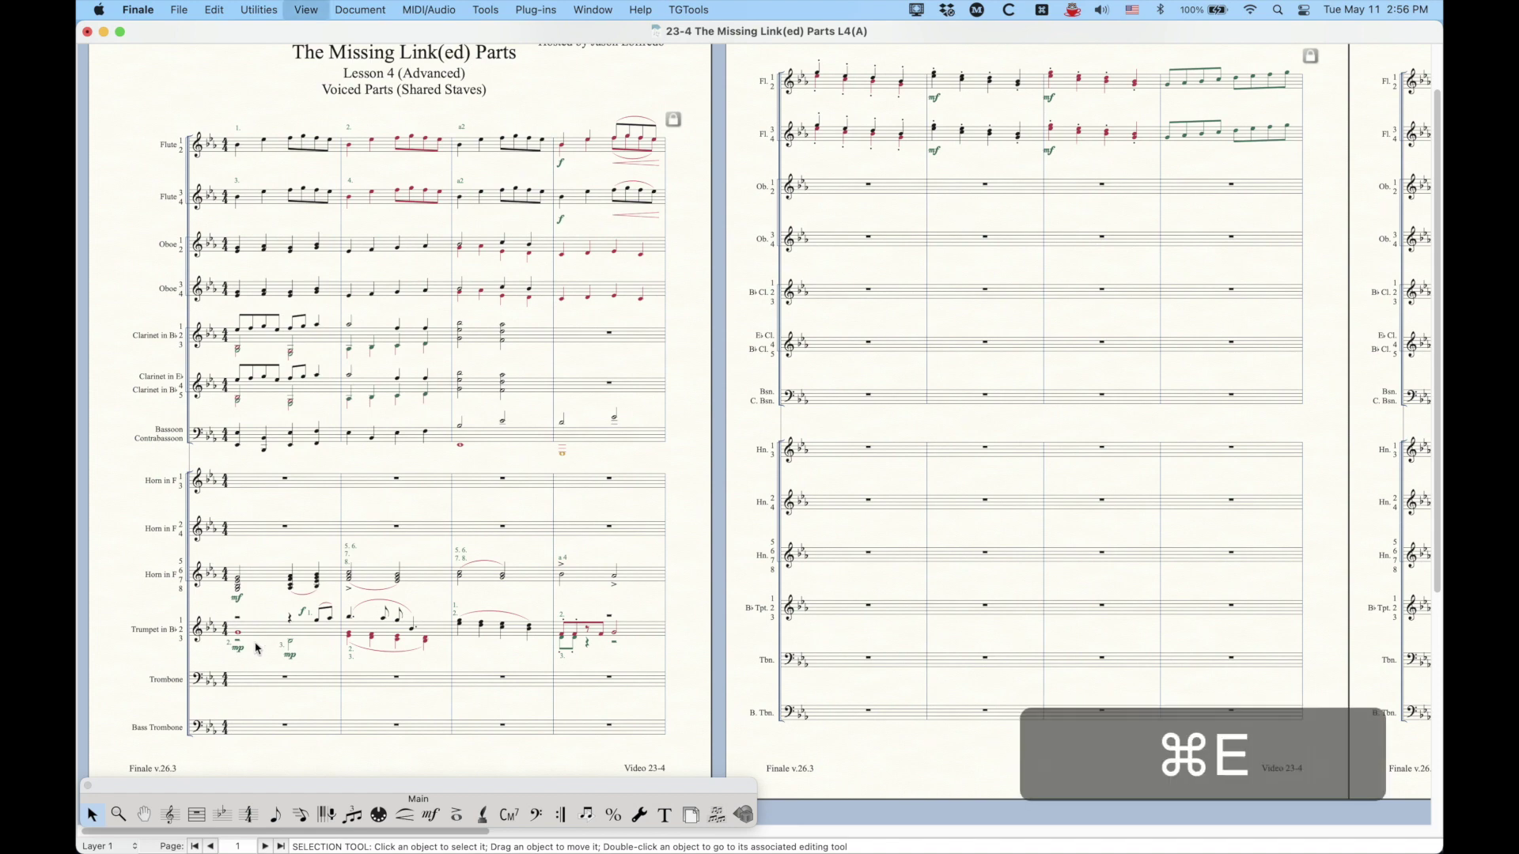
scroll(265, 633, "down", 6)
scroll(269, 625, "down", 3)
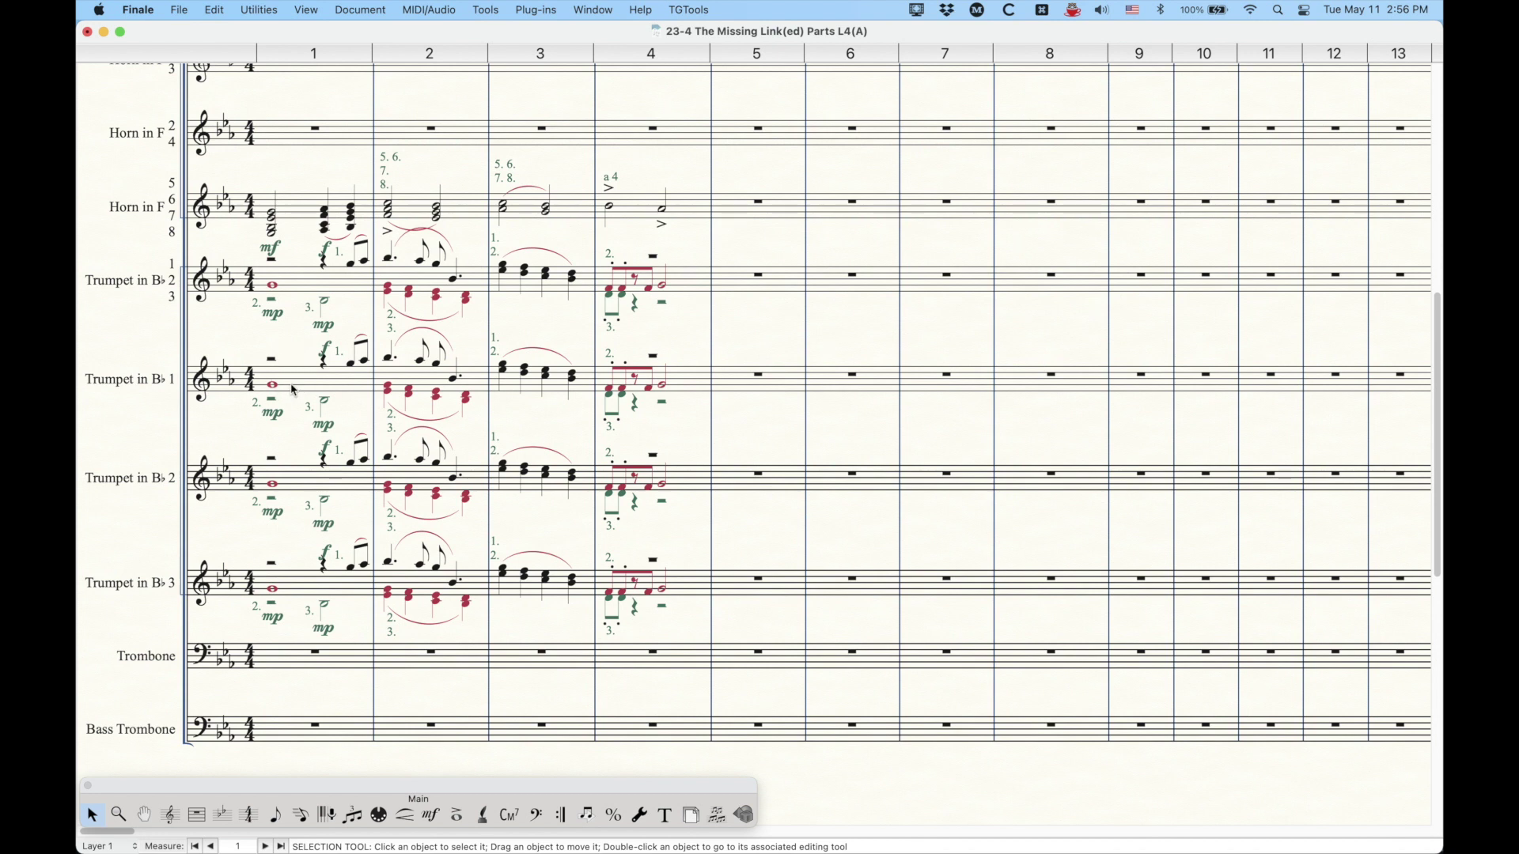
left_click(294, 388)
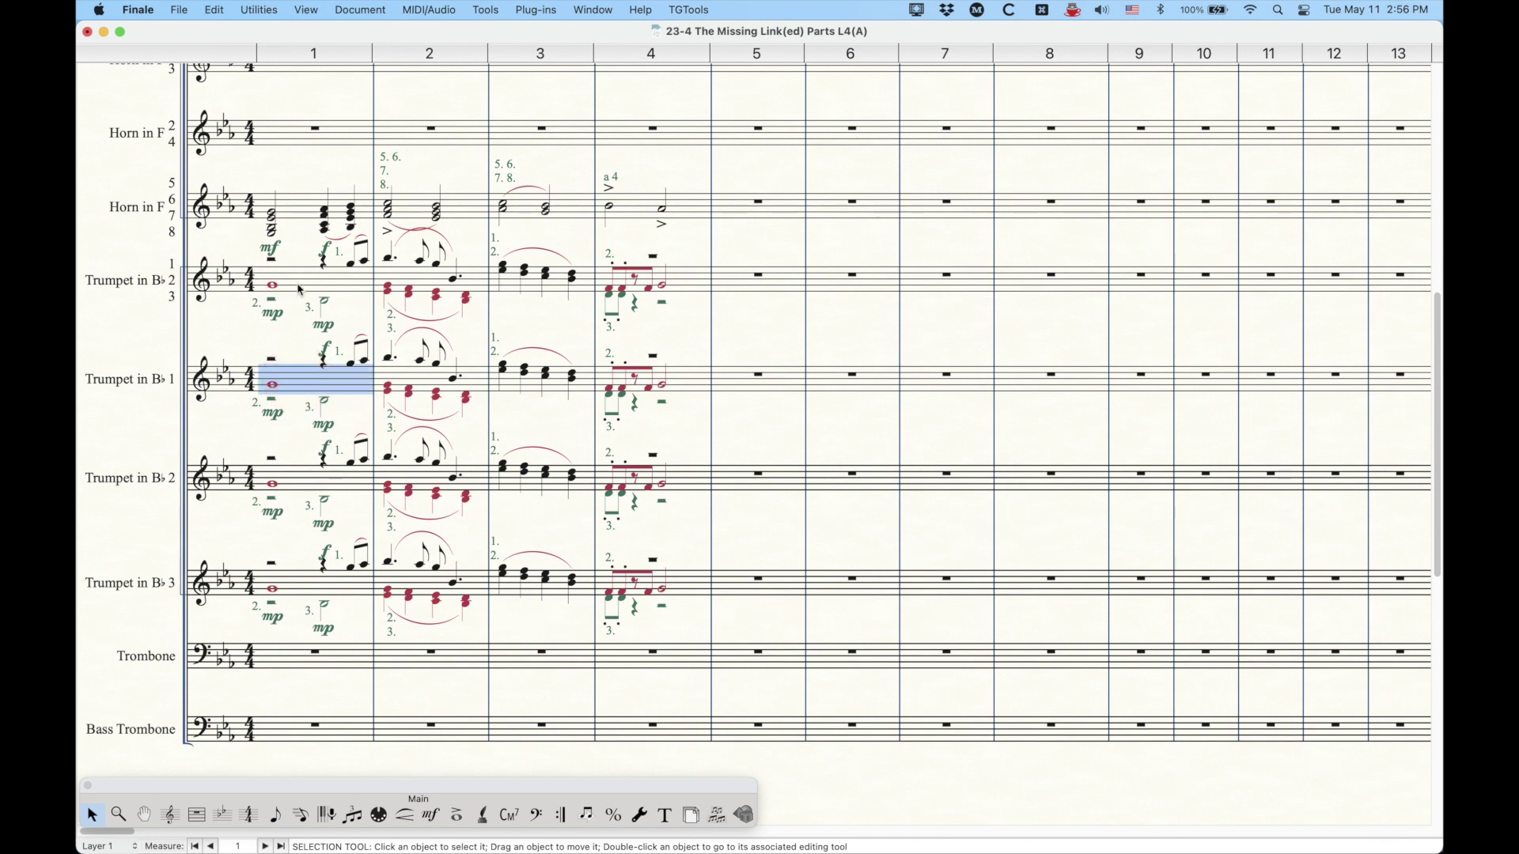
left_click(324, 496)
left_click(317, 278)
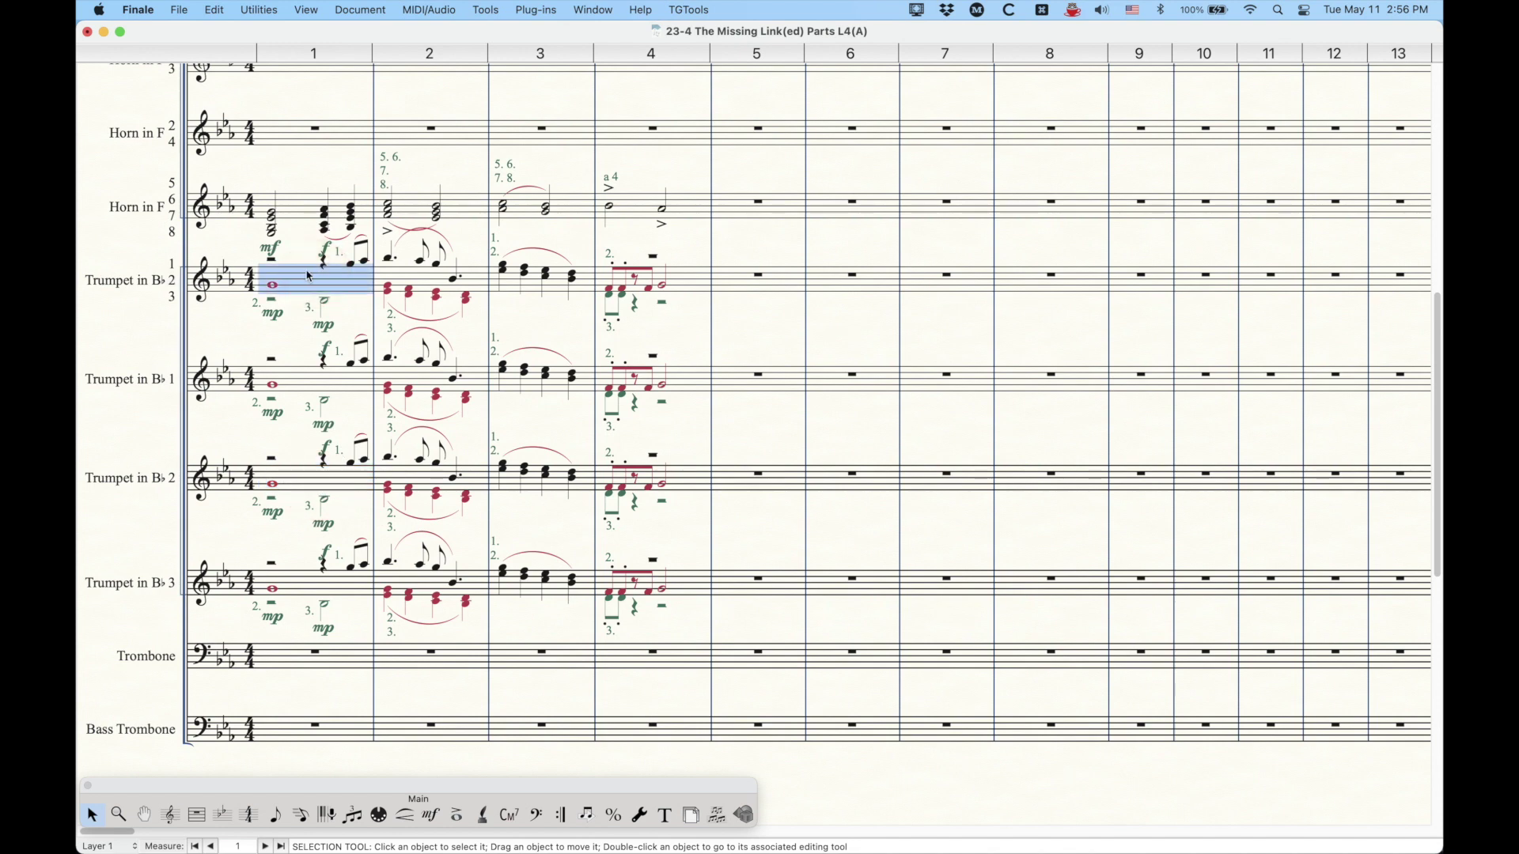
left_click(437, 283)
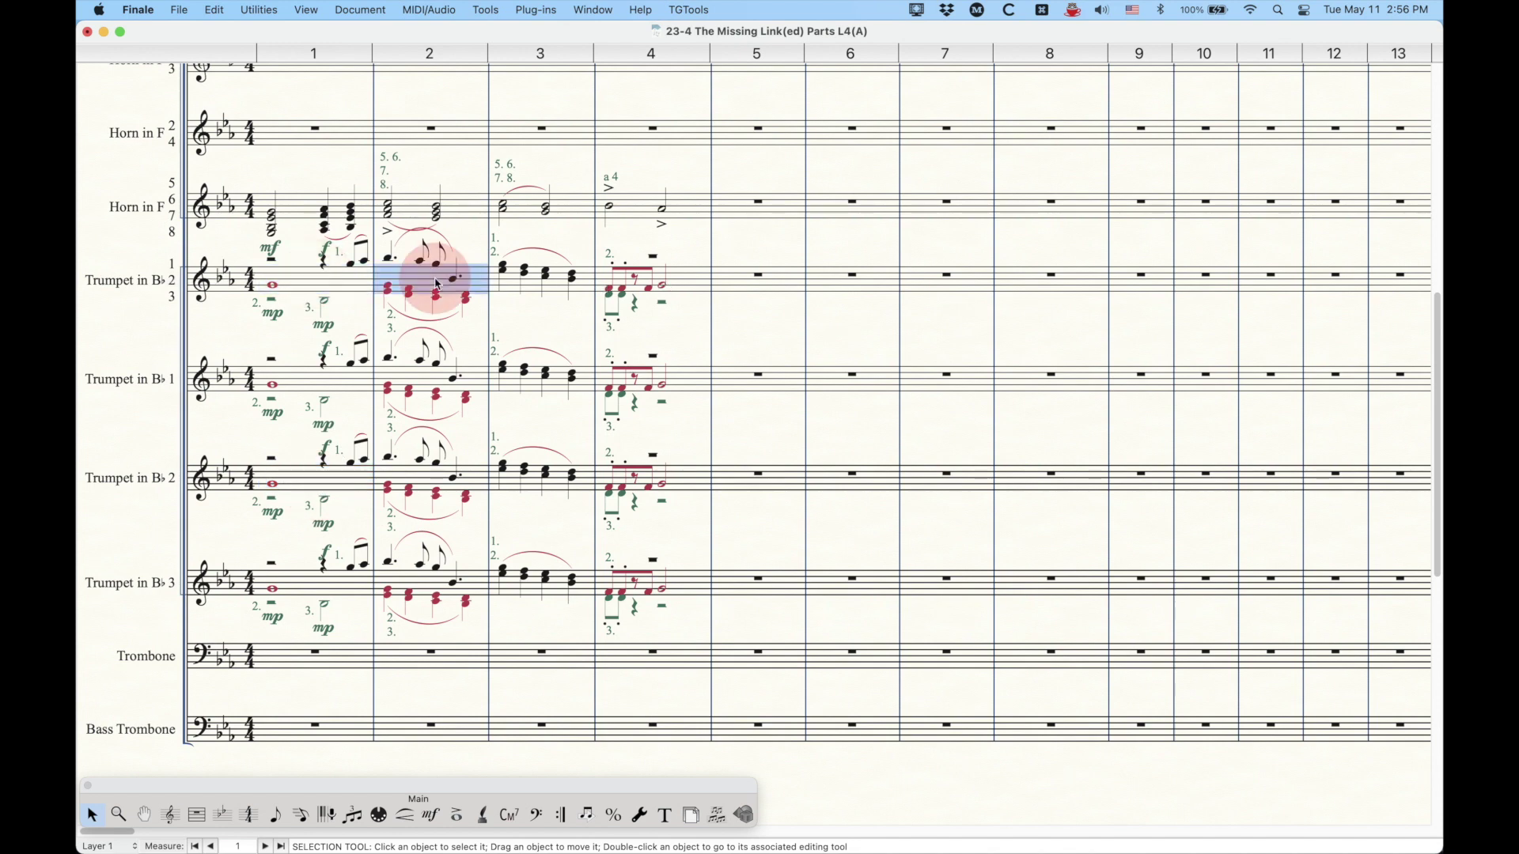
- Compare the trumpet staves shown in Page View with those shown in Scroll View, keeping the document open
key("super+e")
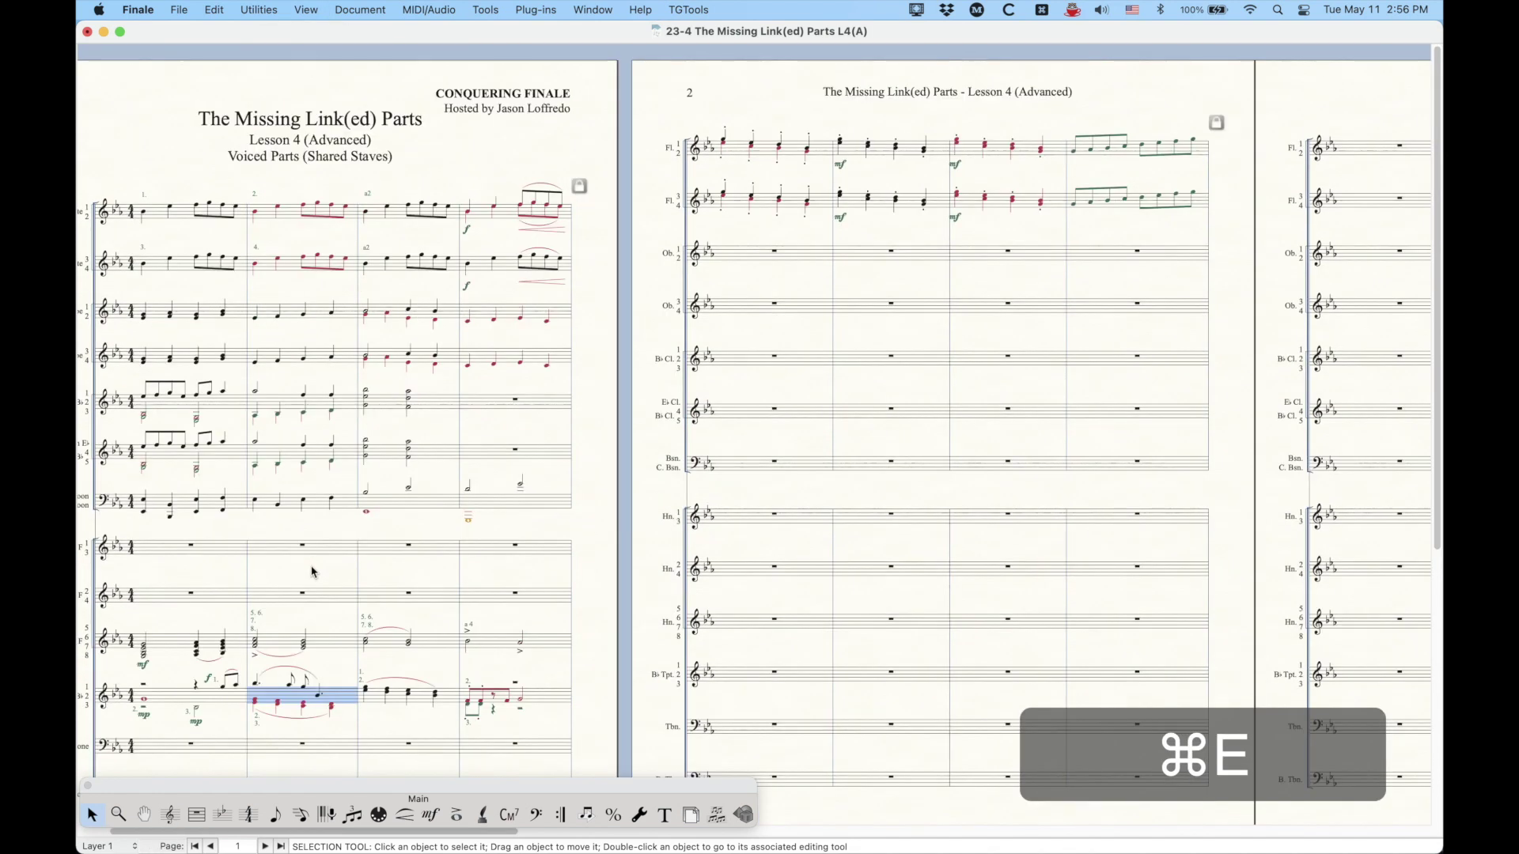
scroll(261, 601, "left", 3)
scroll(195, 625, "down", 3)
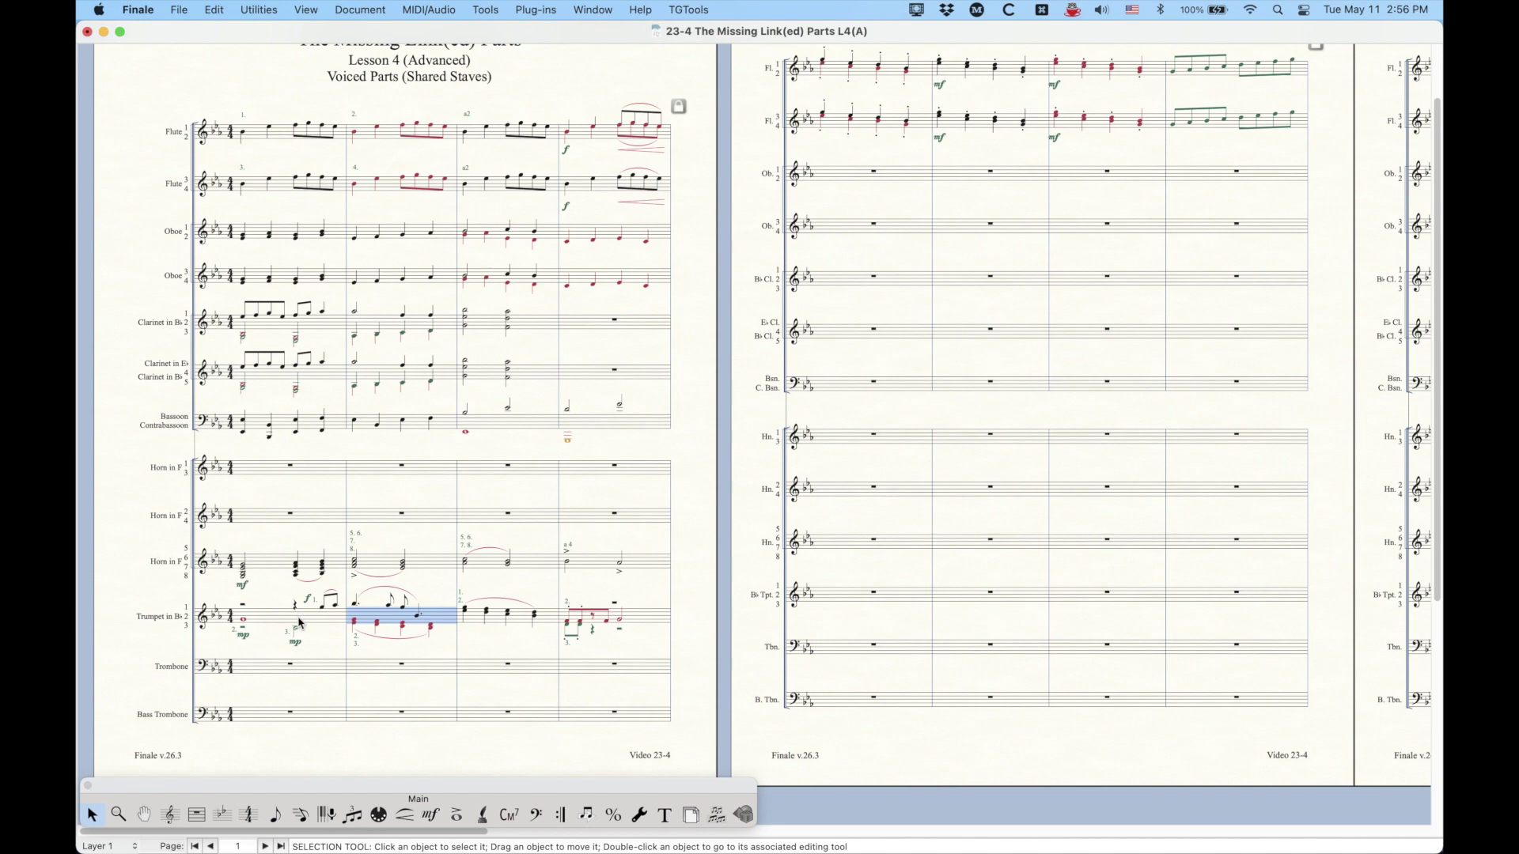
key("super+e")
scroll(317, 515, "down", 10)
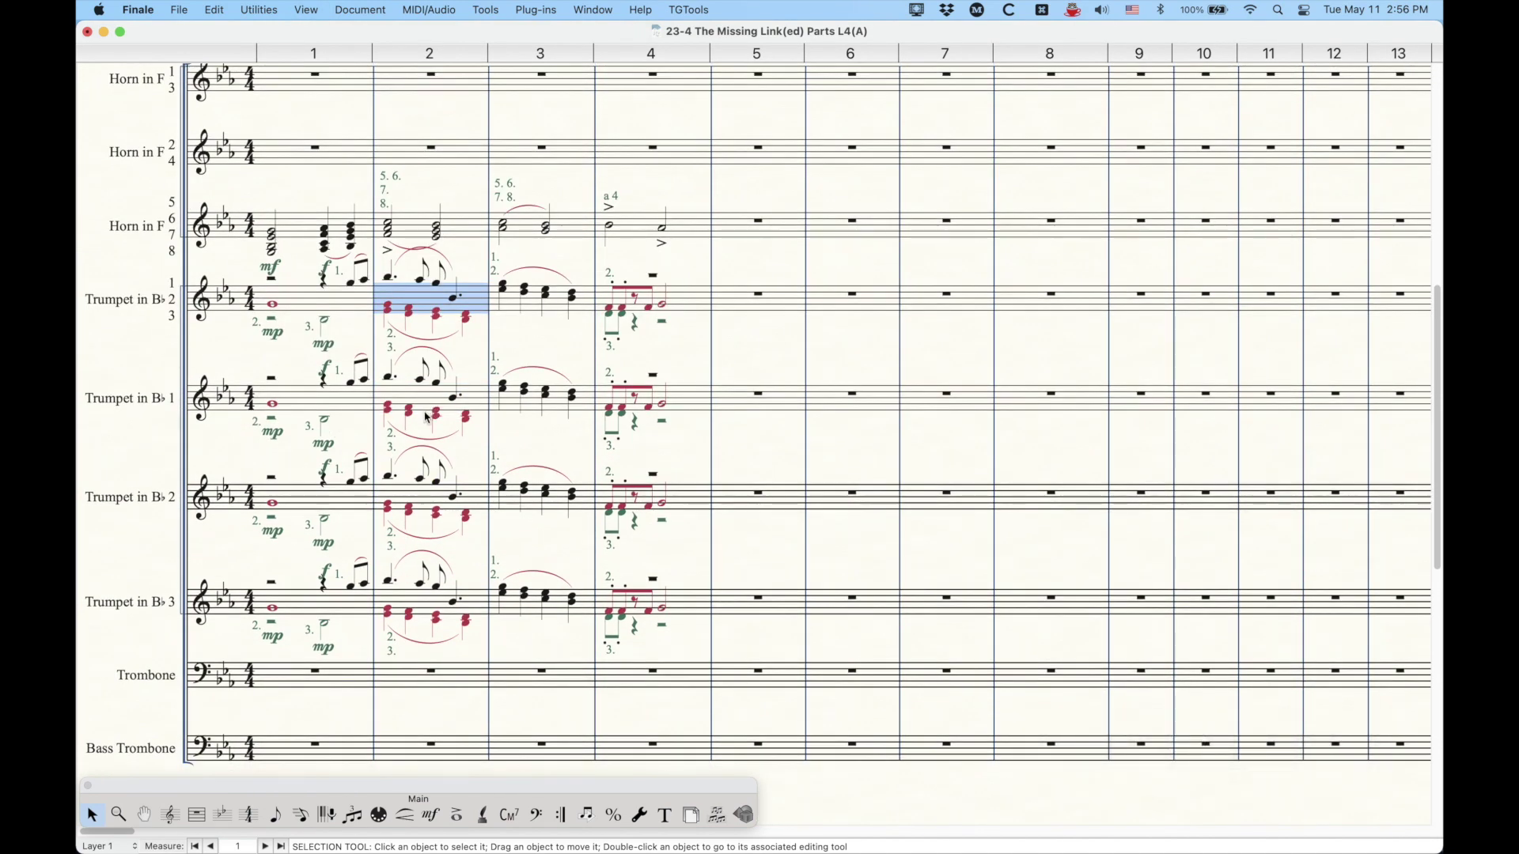
key("super+w")
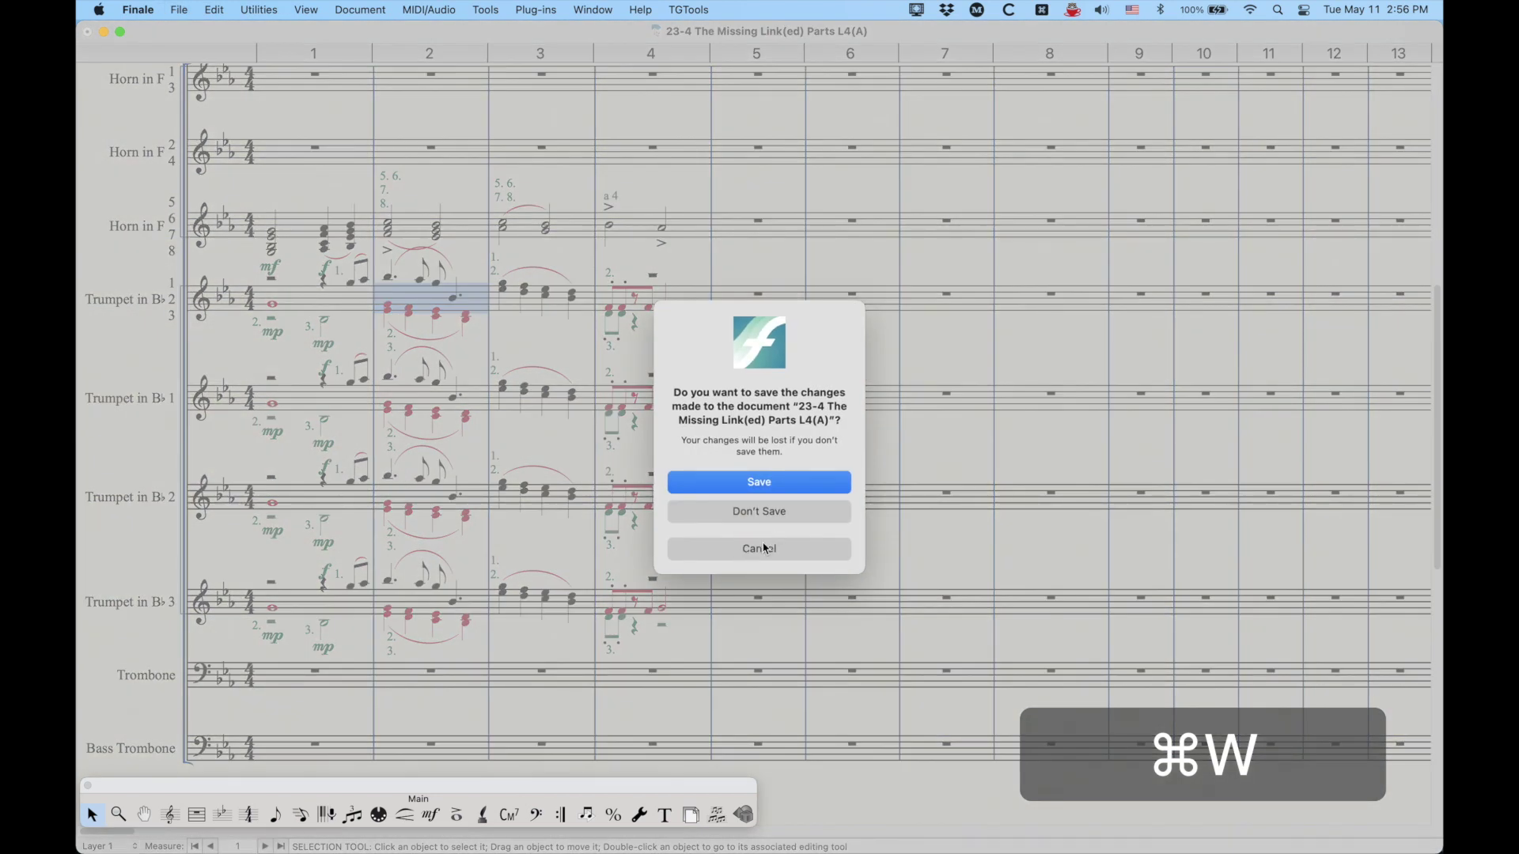
left_click(764, 549)
- Return to Page View, clear the measure selection and review the score's first page from the flutes down to the bass trombone
scroll(381, 427, "up", 10)
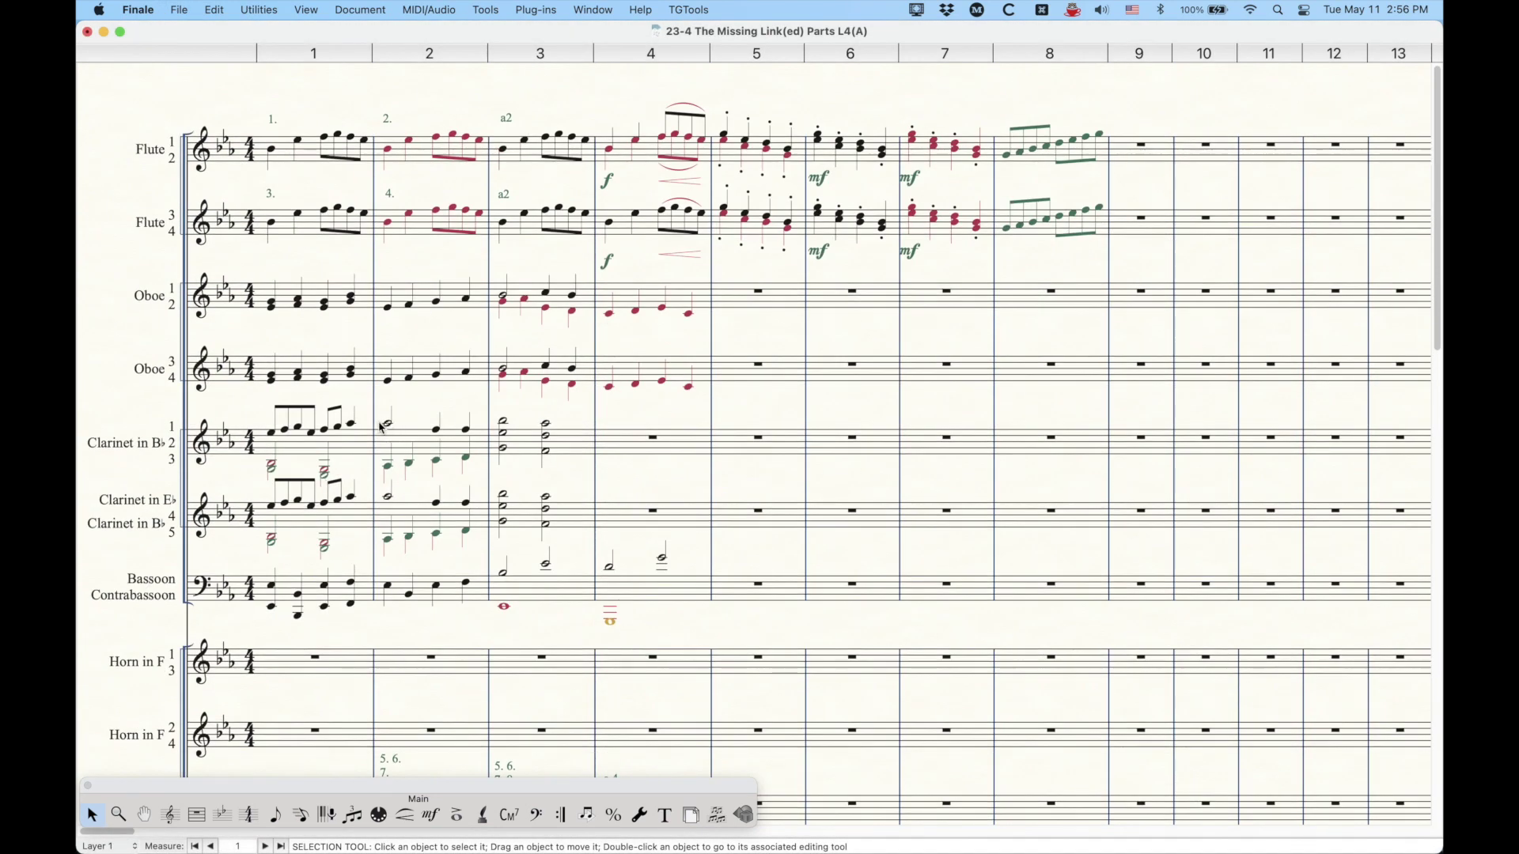
key("super+e")
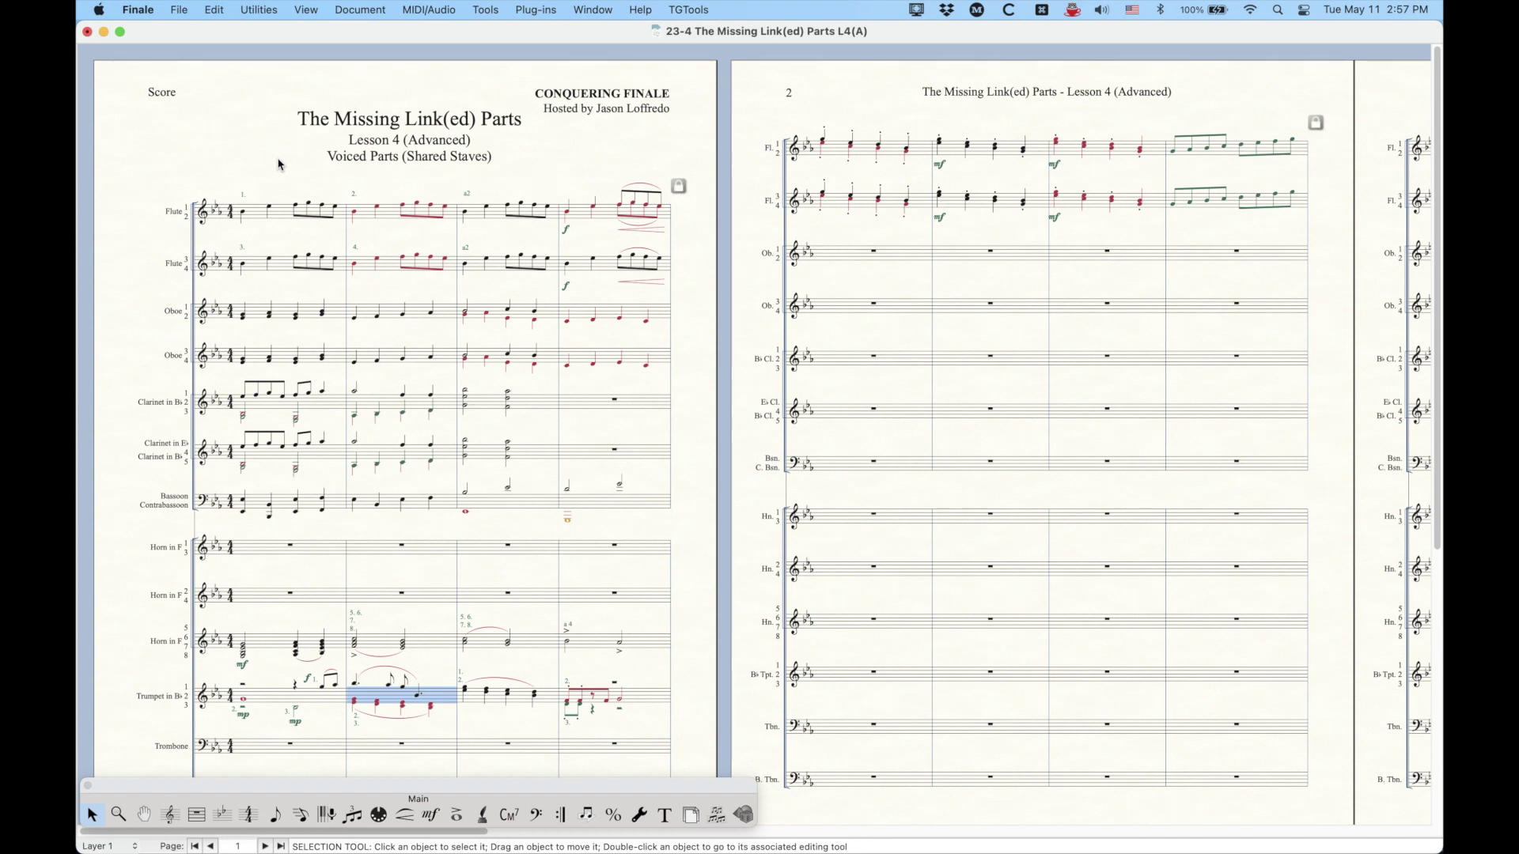
left_click(274, 162)
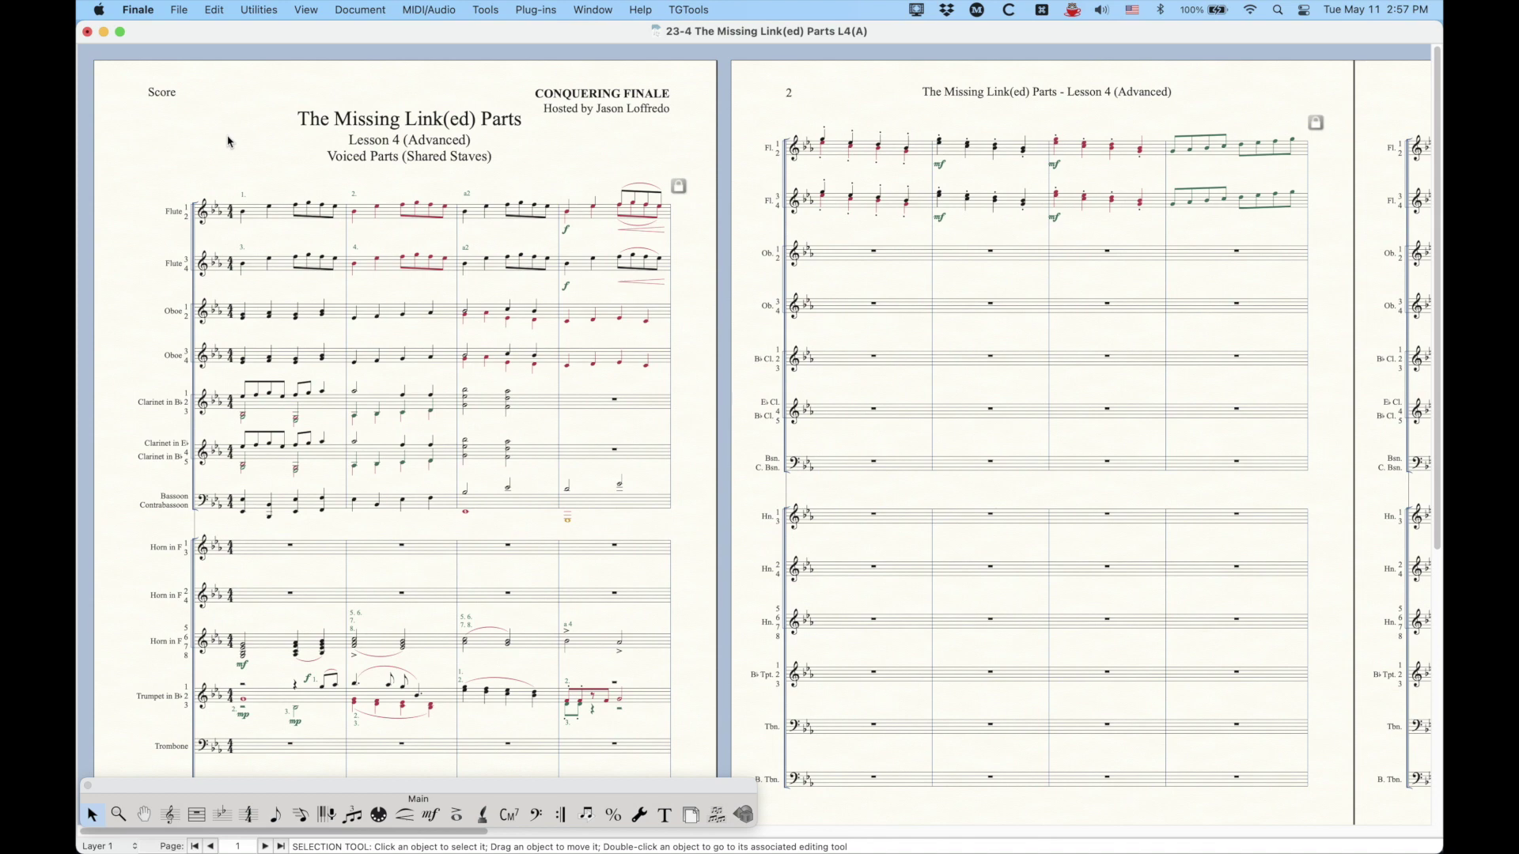
scroll(141, 212, "down", 3)
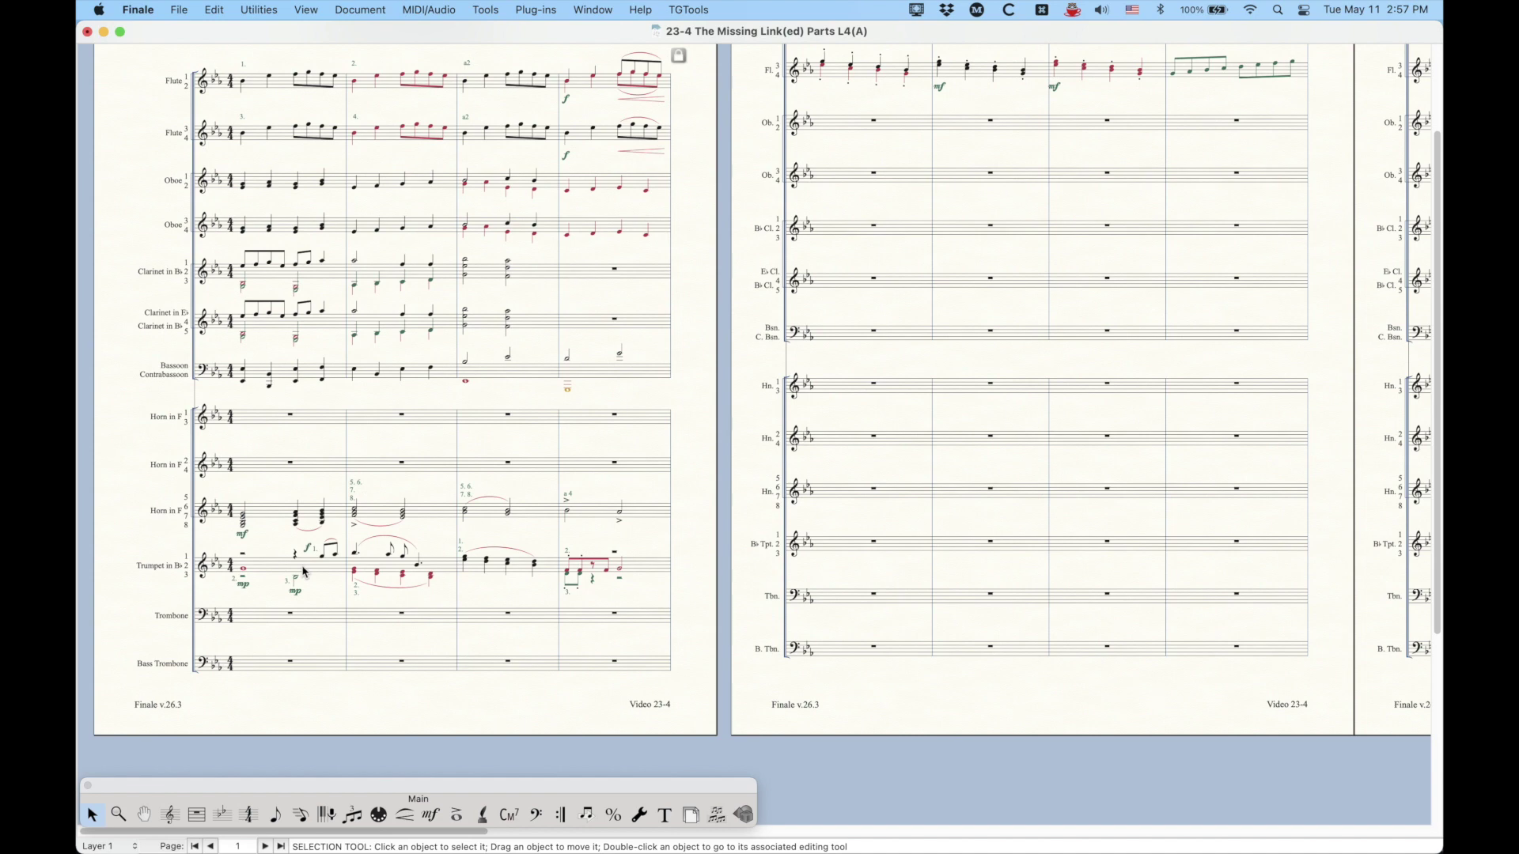
scroll(303, 571, "up", 3)
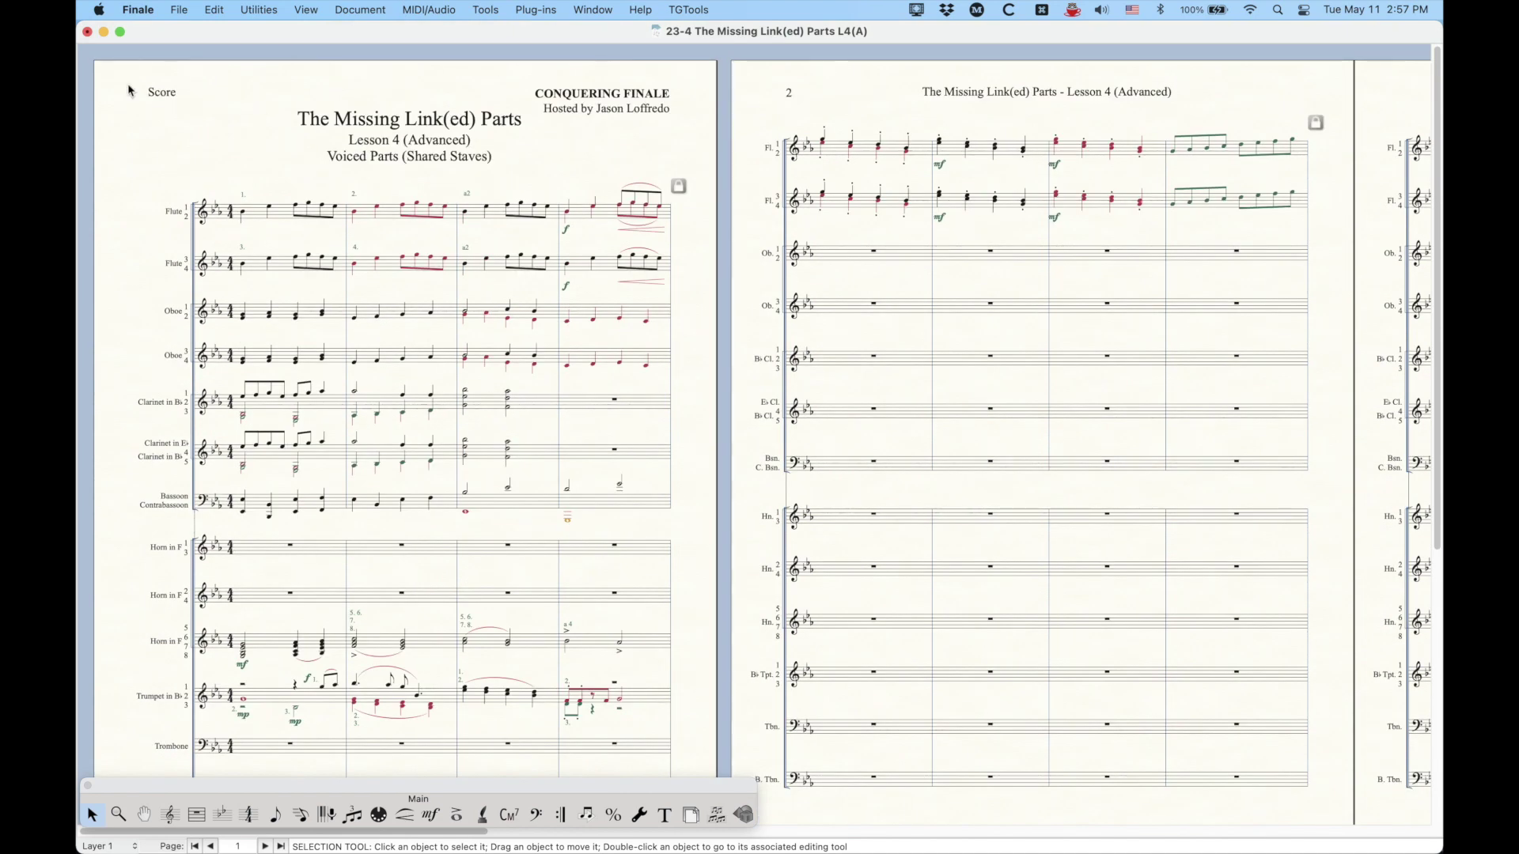